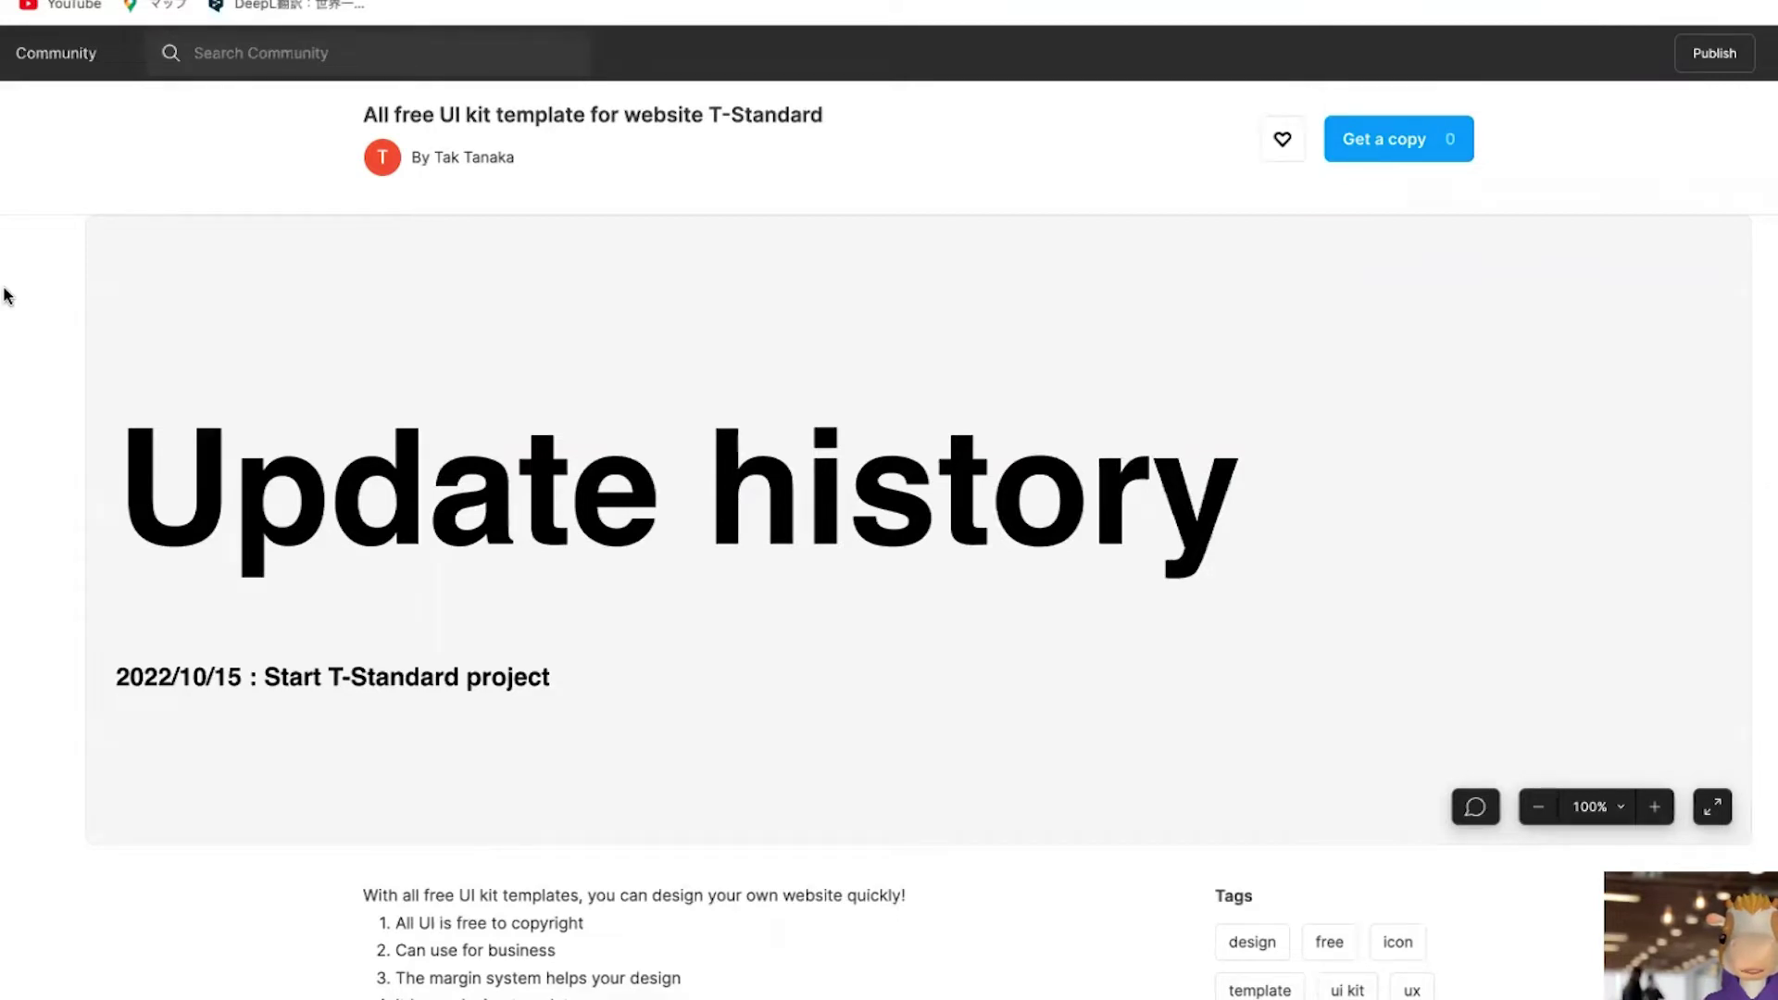
- Get an editable copy of the "All free UI kit template for website T-Standard" community file
{"action": "scroll", "coordinate": [400, 567], "scroll_direction": "down", "scroll_amount": 5}
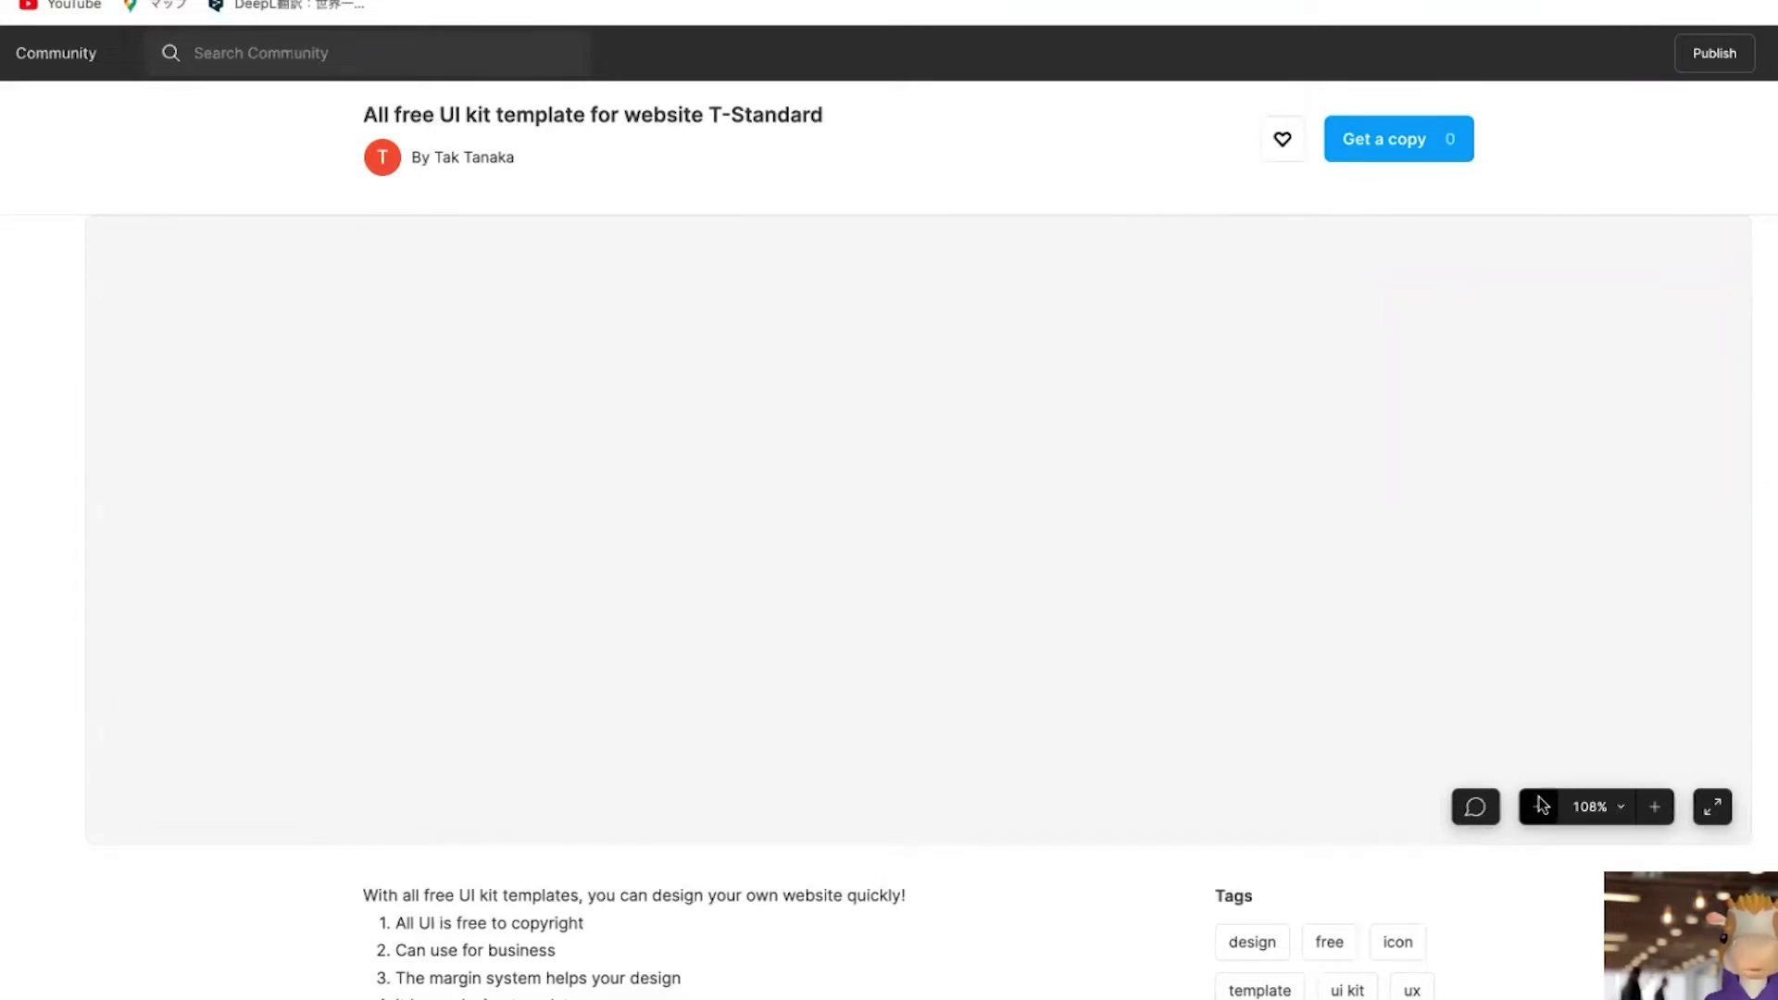
{"action": "scroll", "coordinate": [746, 591], "scroll_direction": "down", "scroll_amount": 5}
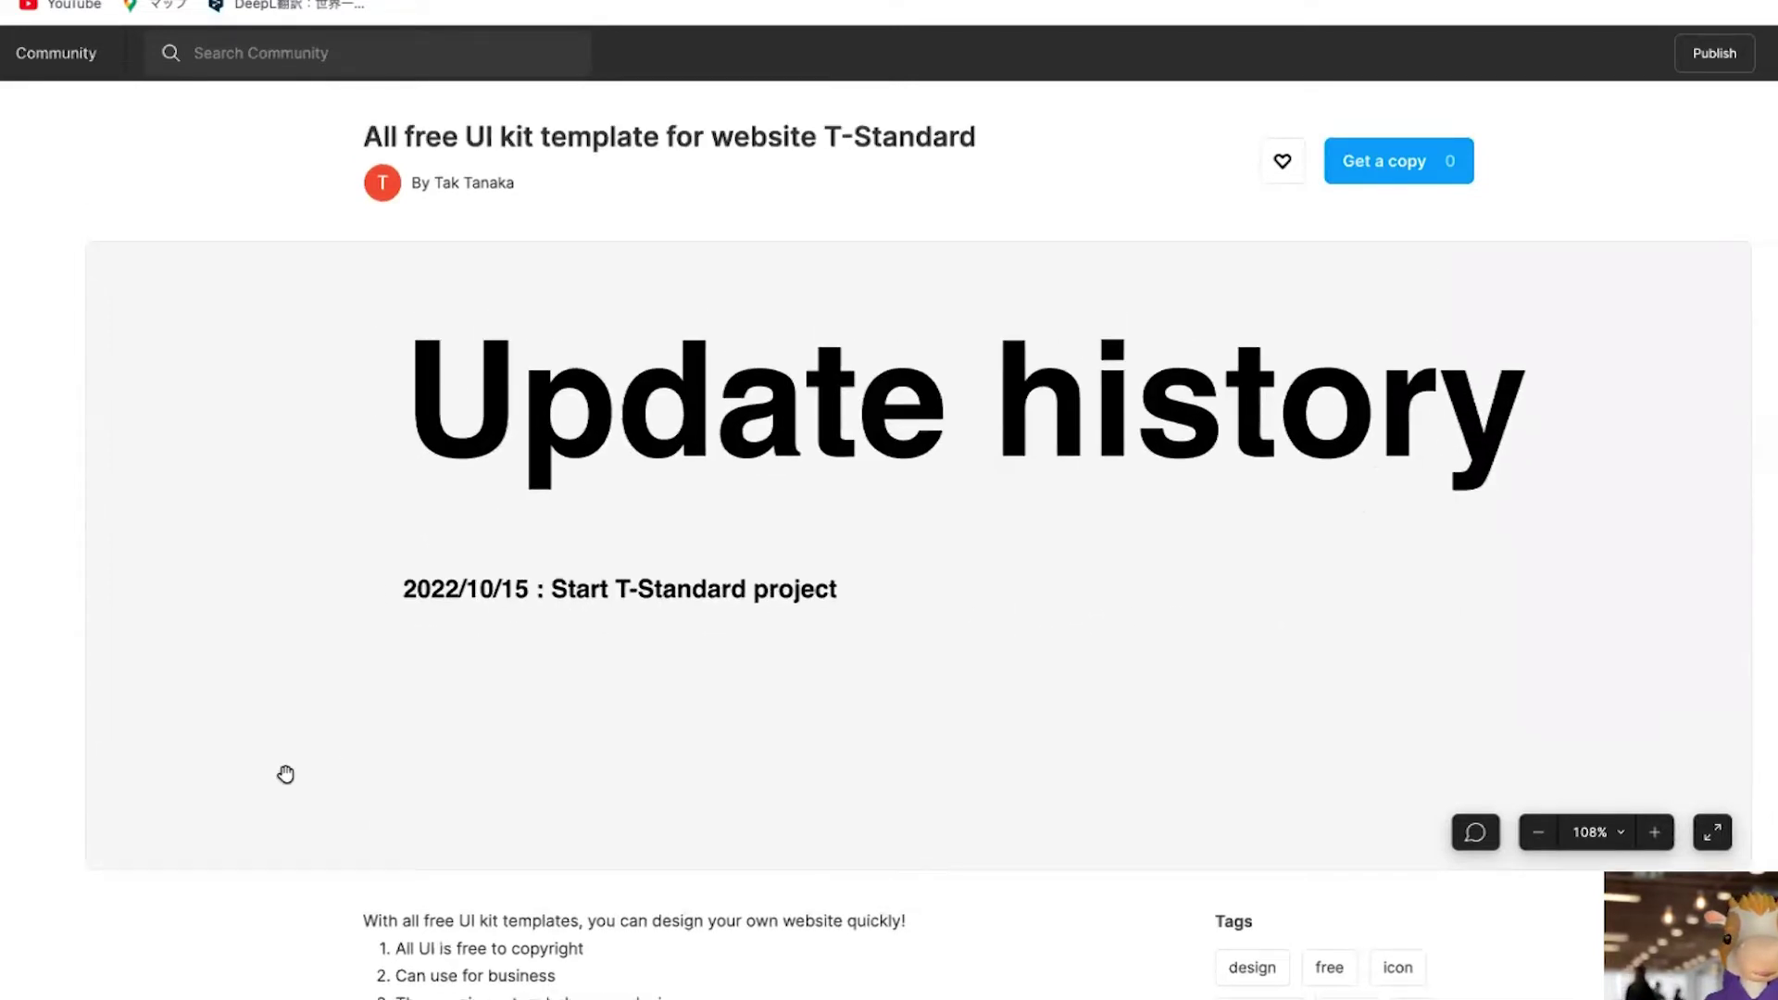
{"action": "scroll", "coordinate": [645, 658], "scroll_direction": "down", "scroll_amount": 3}
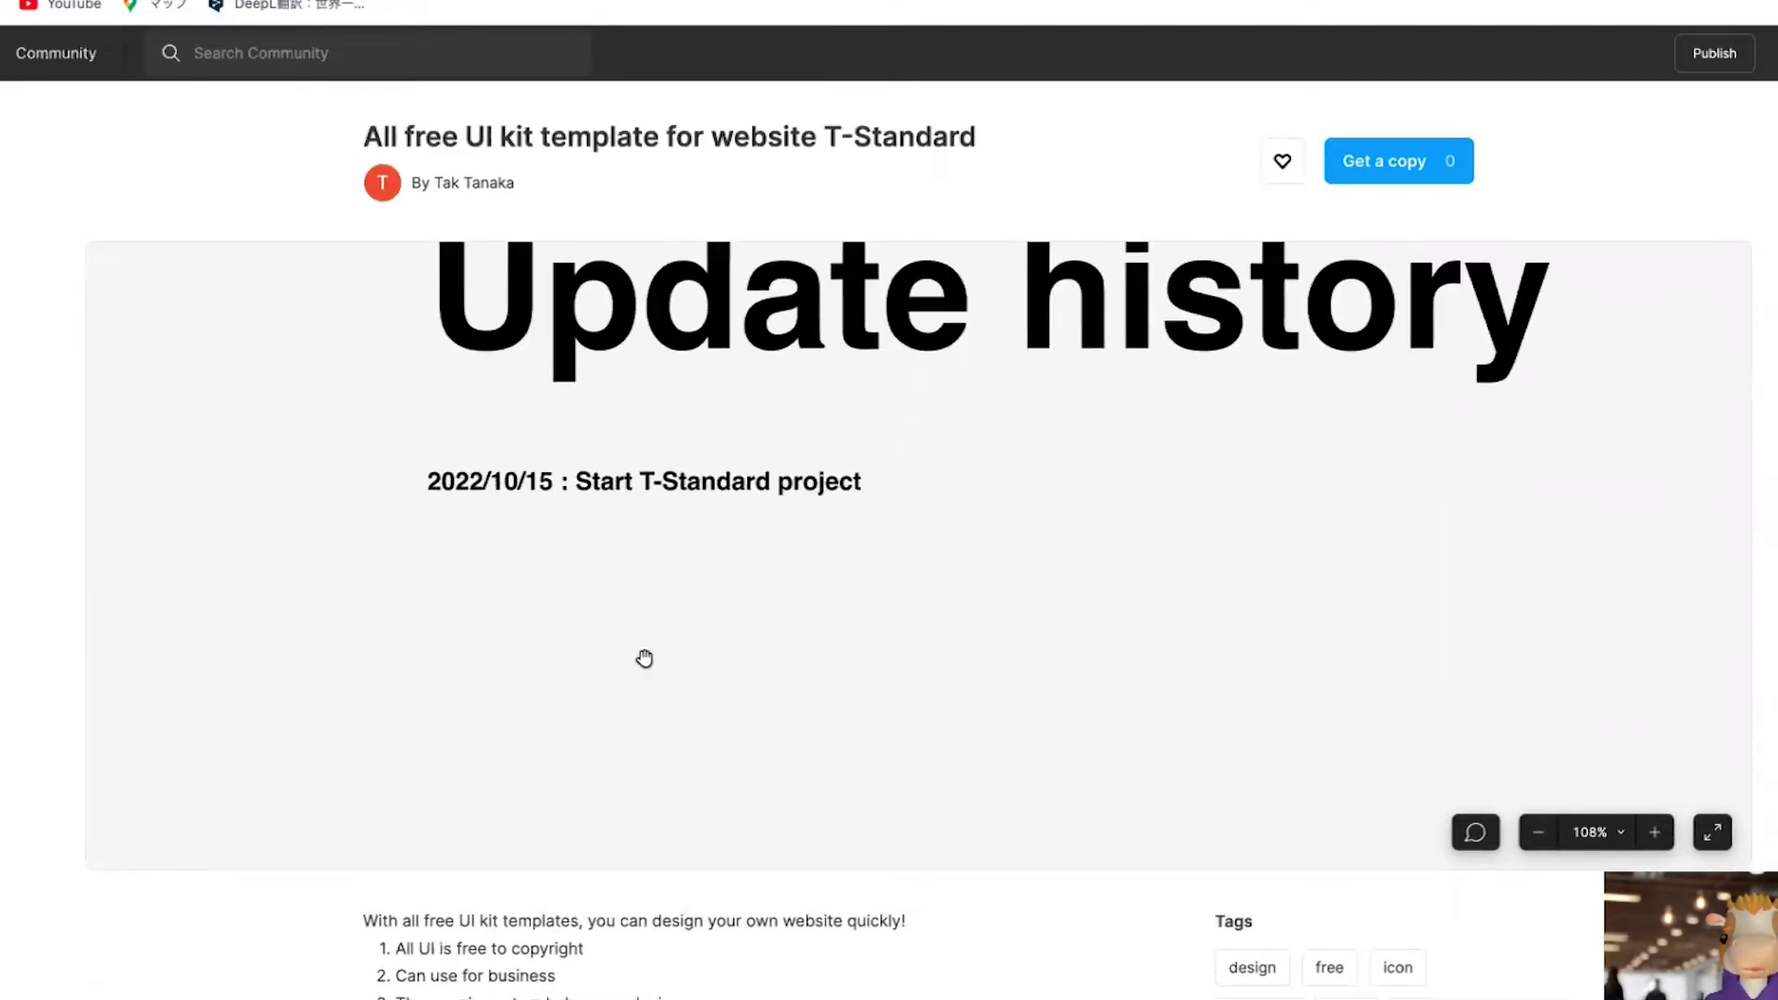
{"action": "scroll", "coordinate": [645, 658], "scroll_direction": "up", "scroll_amount": 2}
{"action": "scroll", "coordinate": [644, 658], "scroll_direction": "up", "scroll_amount": 1}
{"action": "scroll", "coordinate": [645, 658], "scroll_direction": "right", "scroll_amount": 1}
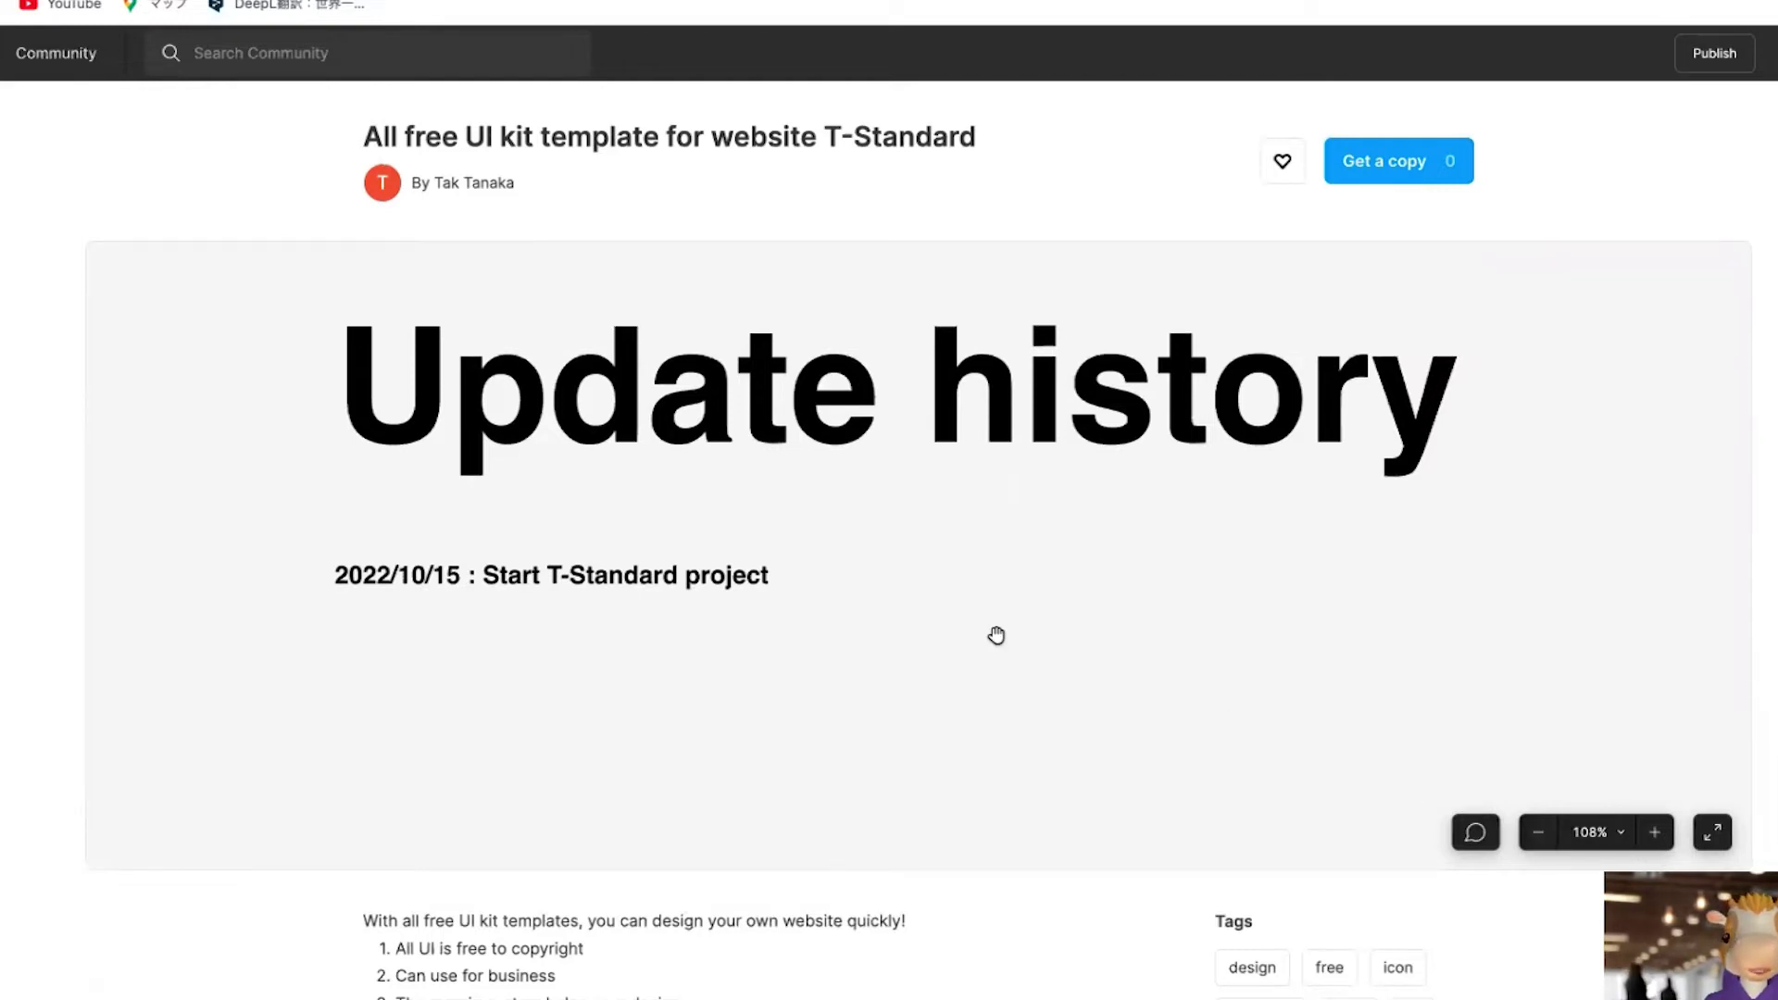
{"action": "scroll", "coordinate": [997, 636], "scroll_direction": "down", "scroll_amount": 1}
{"action": "scroll", "coordinate": [997, 635], "scroll_direction": "left", "scroll_amount": 1}
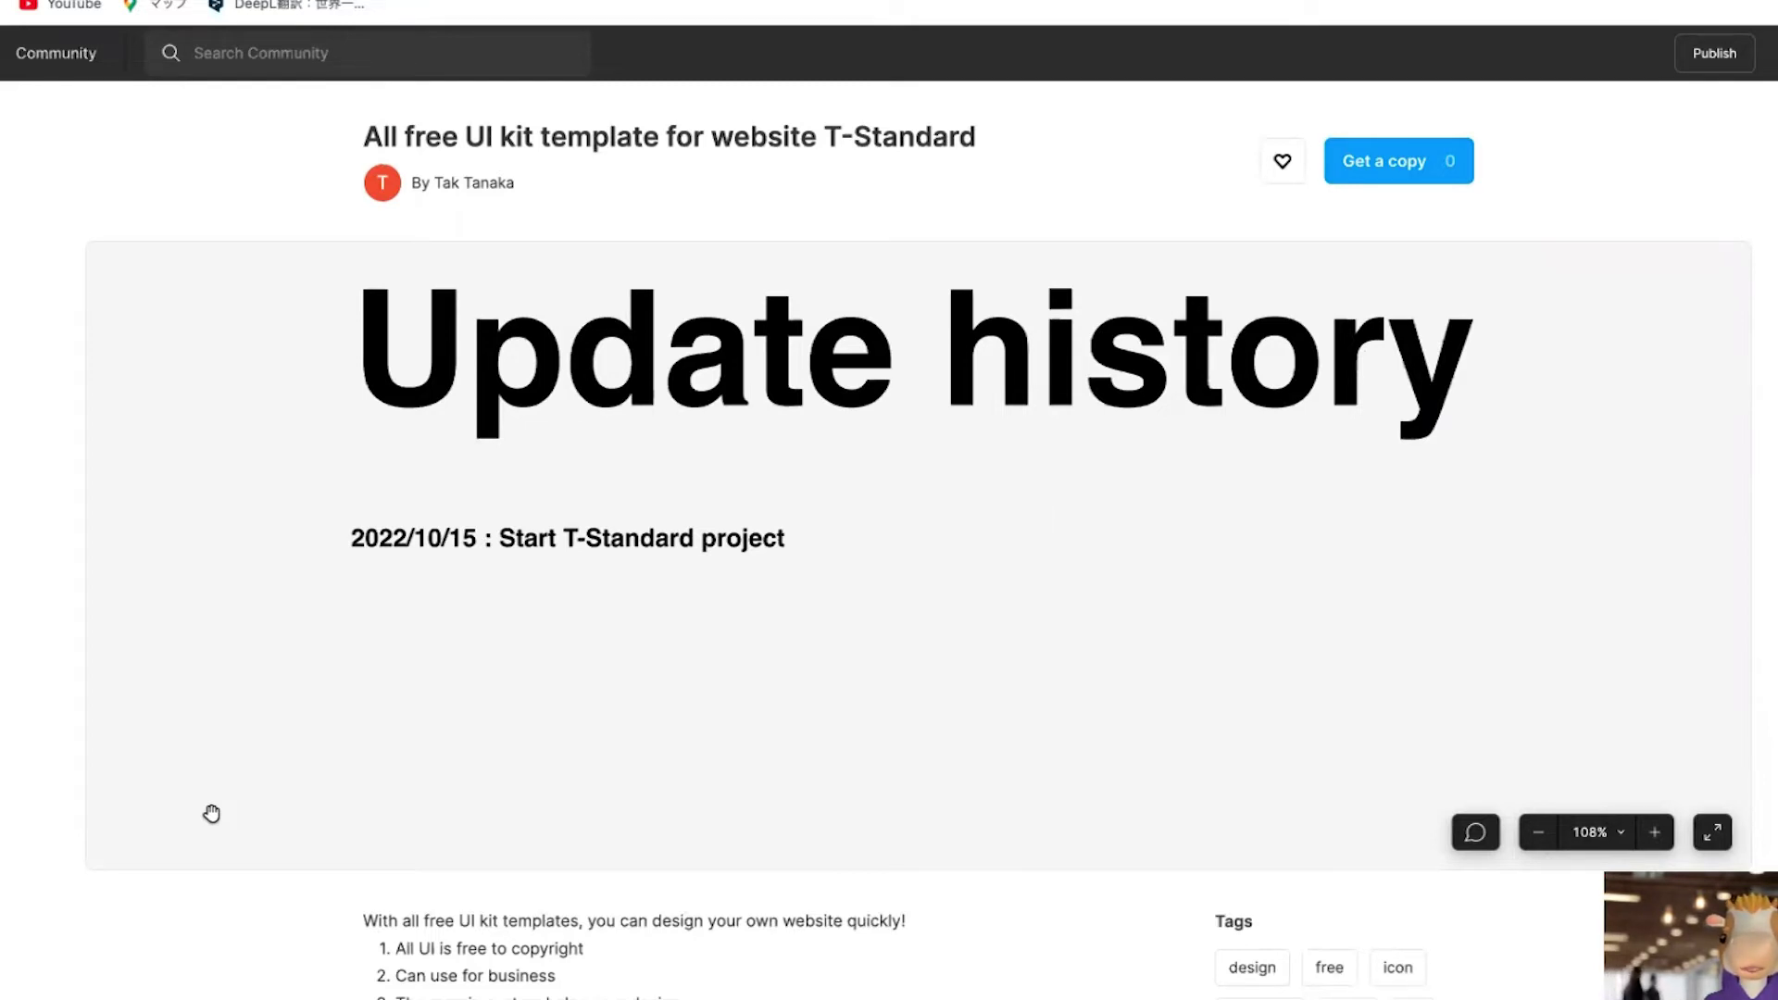
{"action": "scroll", "coordinate": [211, 814], "scroll_direction": "up", "scroll_amount": 2}
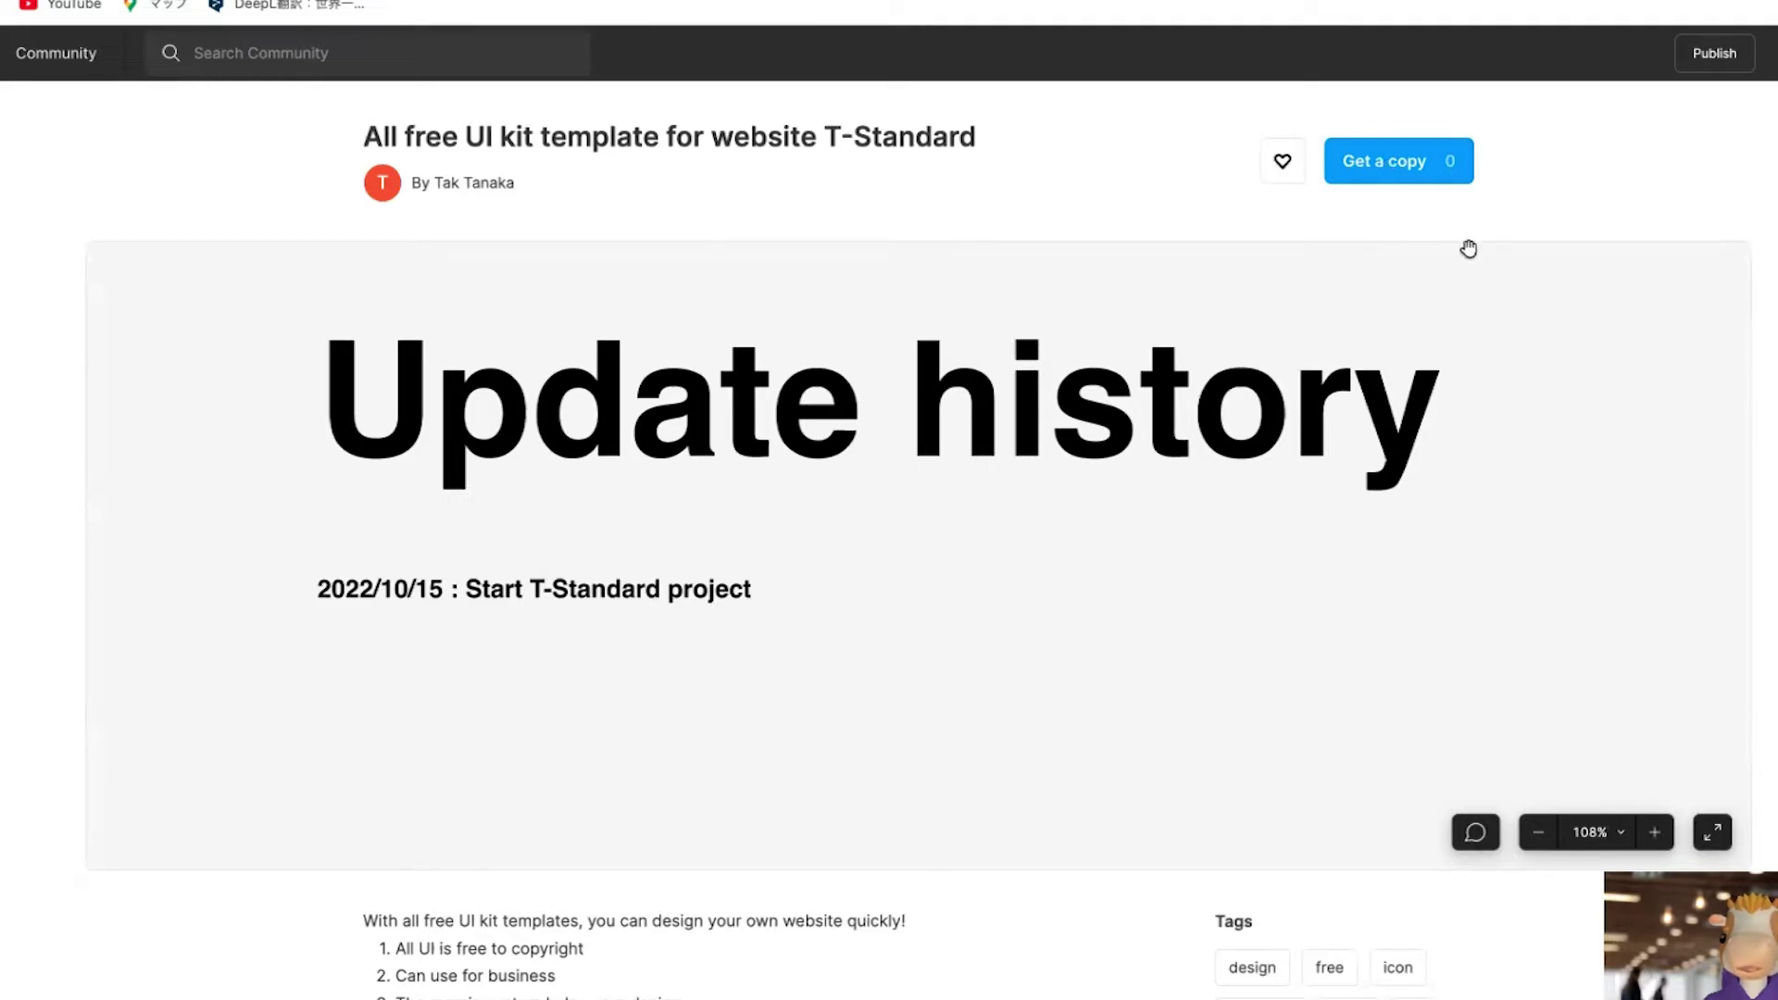
{"action": "left_click", "coordinate": [1370, 159]}
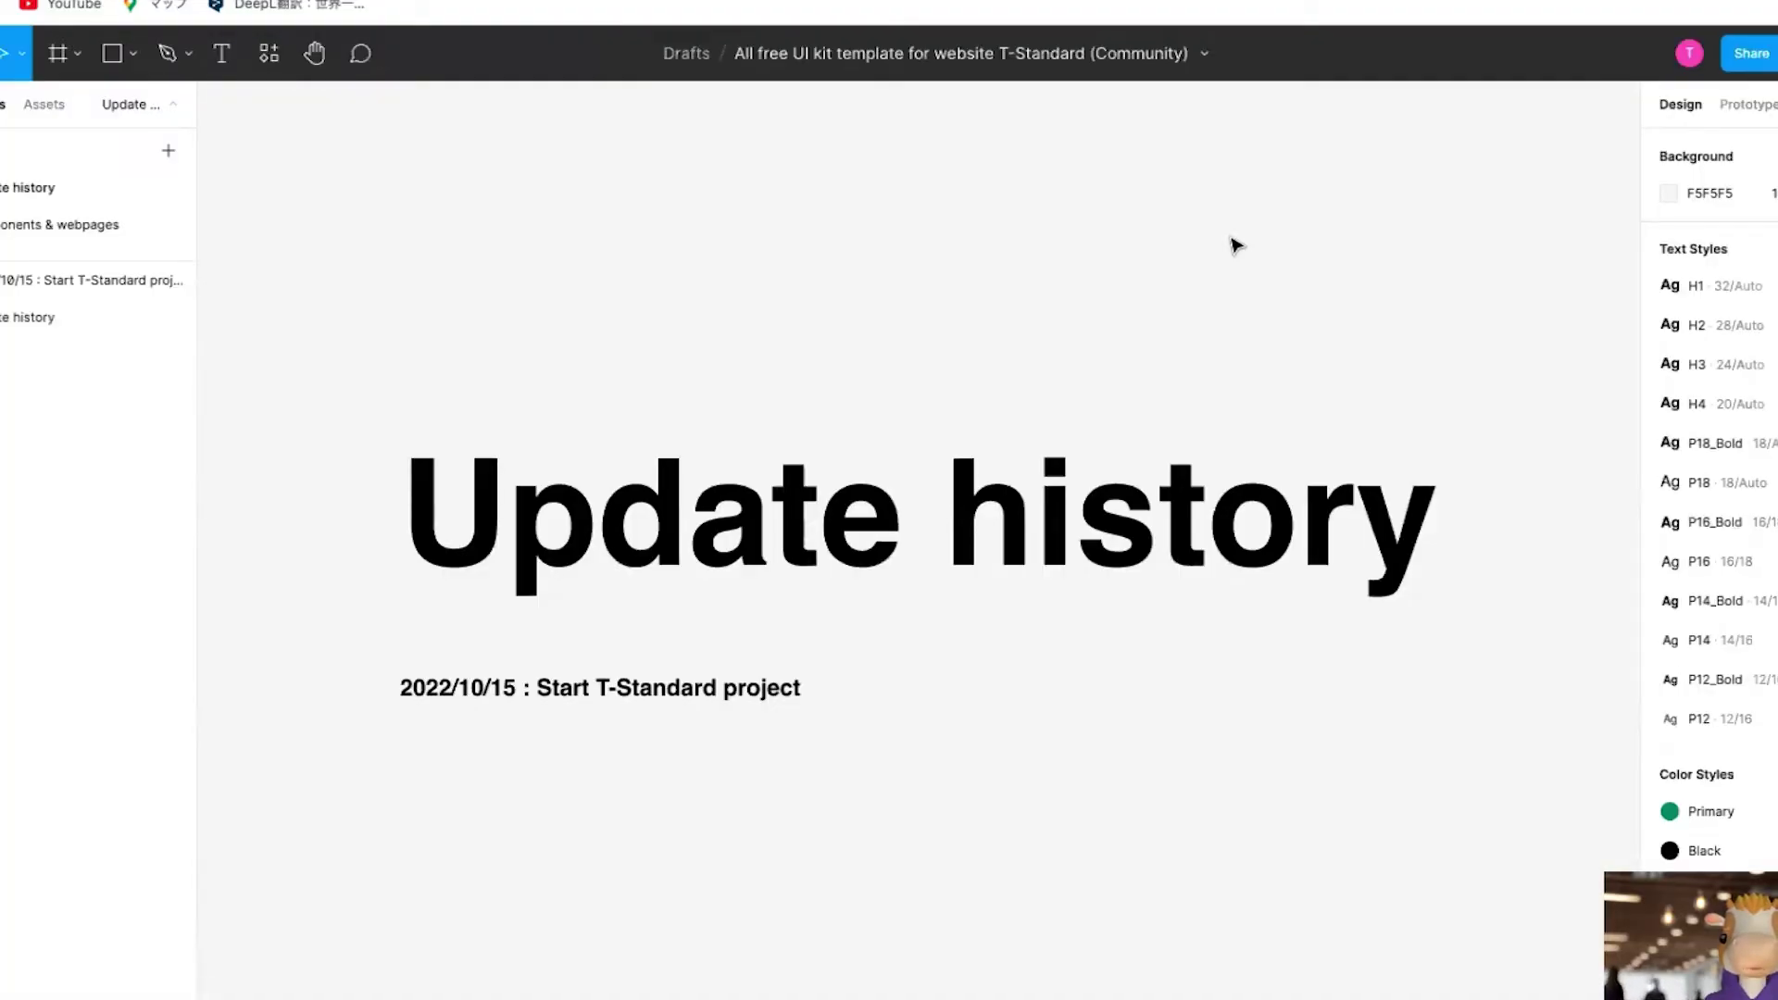
- Open the copied file's components and webpages page and look over the Lv.1 and Lv.2 component columns
{"action": "scroll", "coordinate": [995, 357], "scroll_direction": "down", "scroll_amount": 1}
{"action": "scroll", "coordinate": [995, 357], "scroll_direction": "down", "scroll_amount": 1}
{"action": "scroll", "coordinate": [727, 647], "scroll_direction": "up", "scroll_amount": 3}
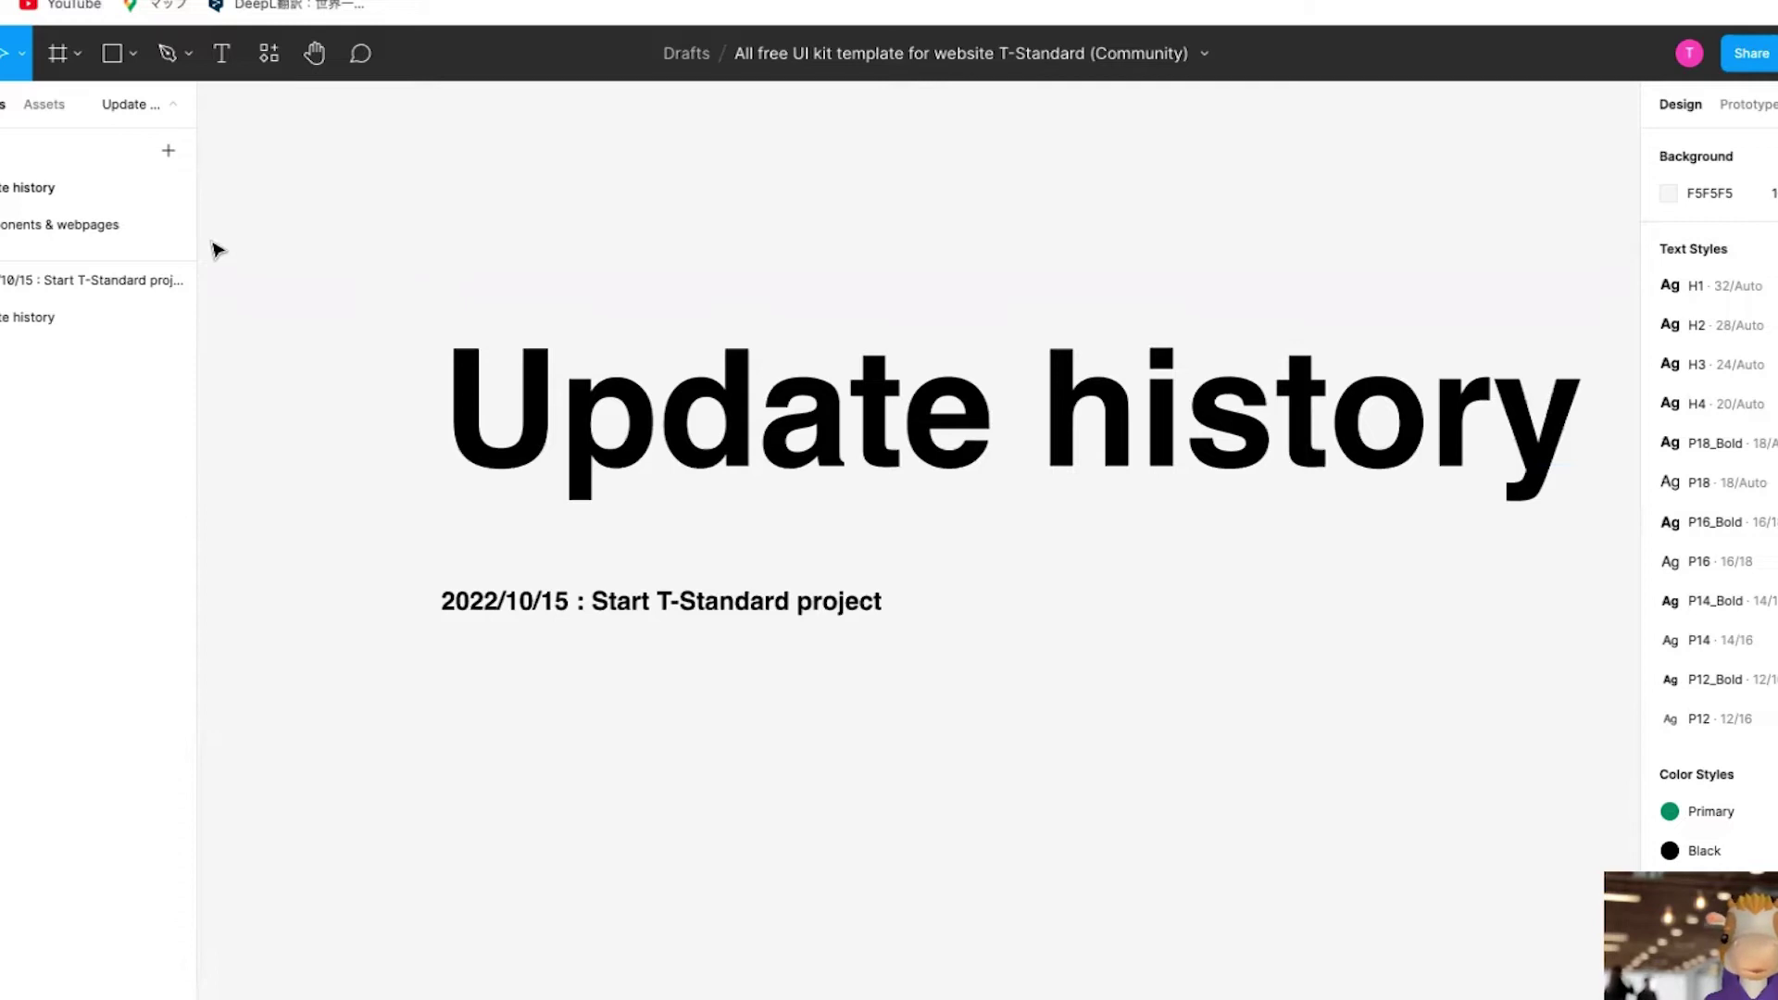
{"action": "left_click", "coordinate": [74, 224]}
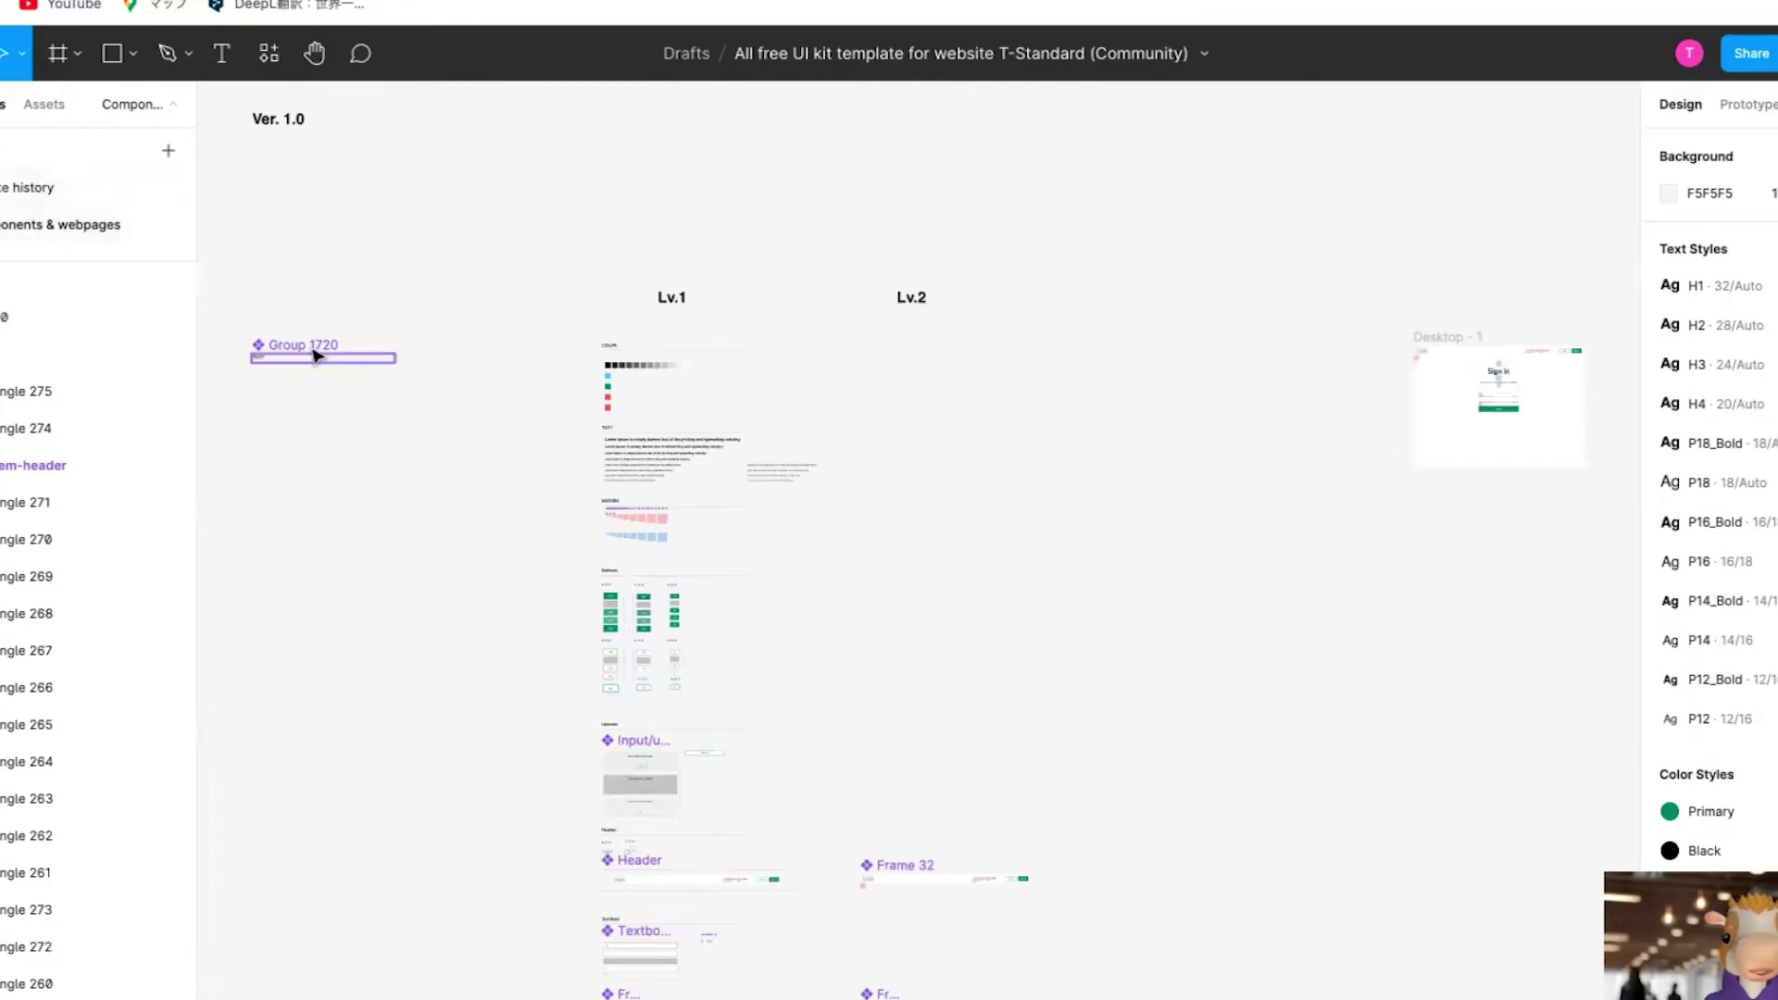
{"action": "scroll", "coordinate": [490, 454], "scroll_direction": "up", "scroll_amount": 3}
{"action": "scroll", "coordinate": [491, 454], "scroll_direction": "up", "scroll_amount": 4}
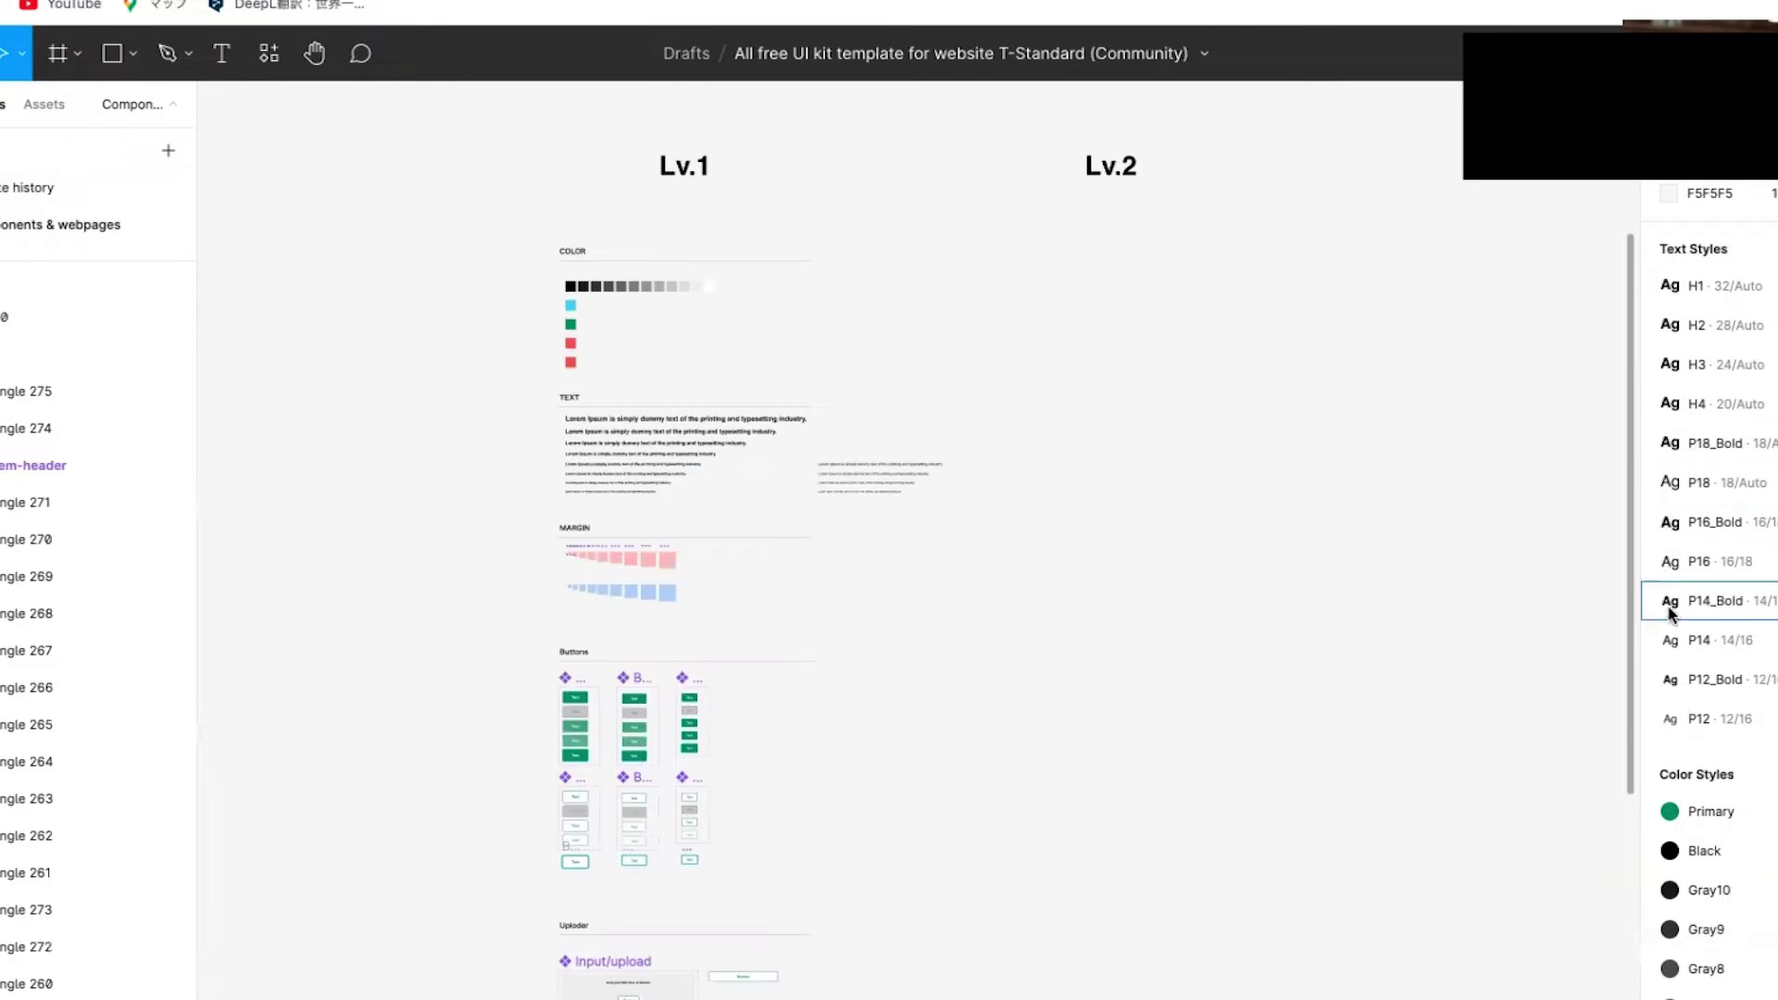
- Try changing the Primary color style to bright green 4BE195 and check it on the Buttons components
{"action": "scroll", "coordinate": [1658, 741], "scroll_direction": "down", "scroll_amount": 5}
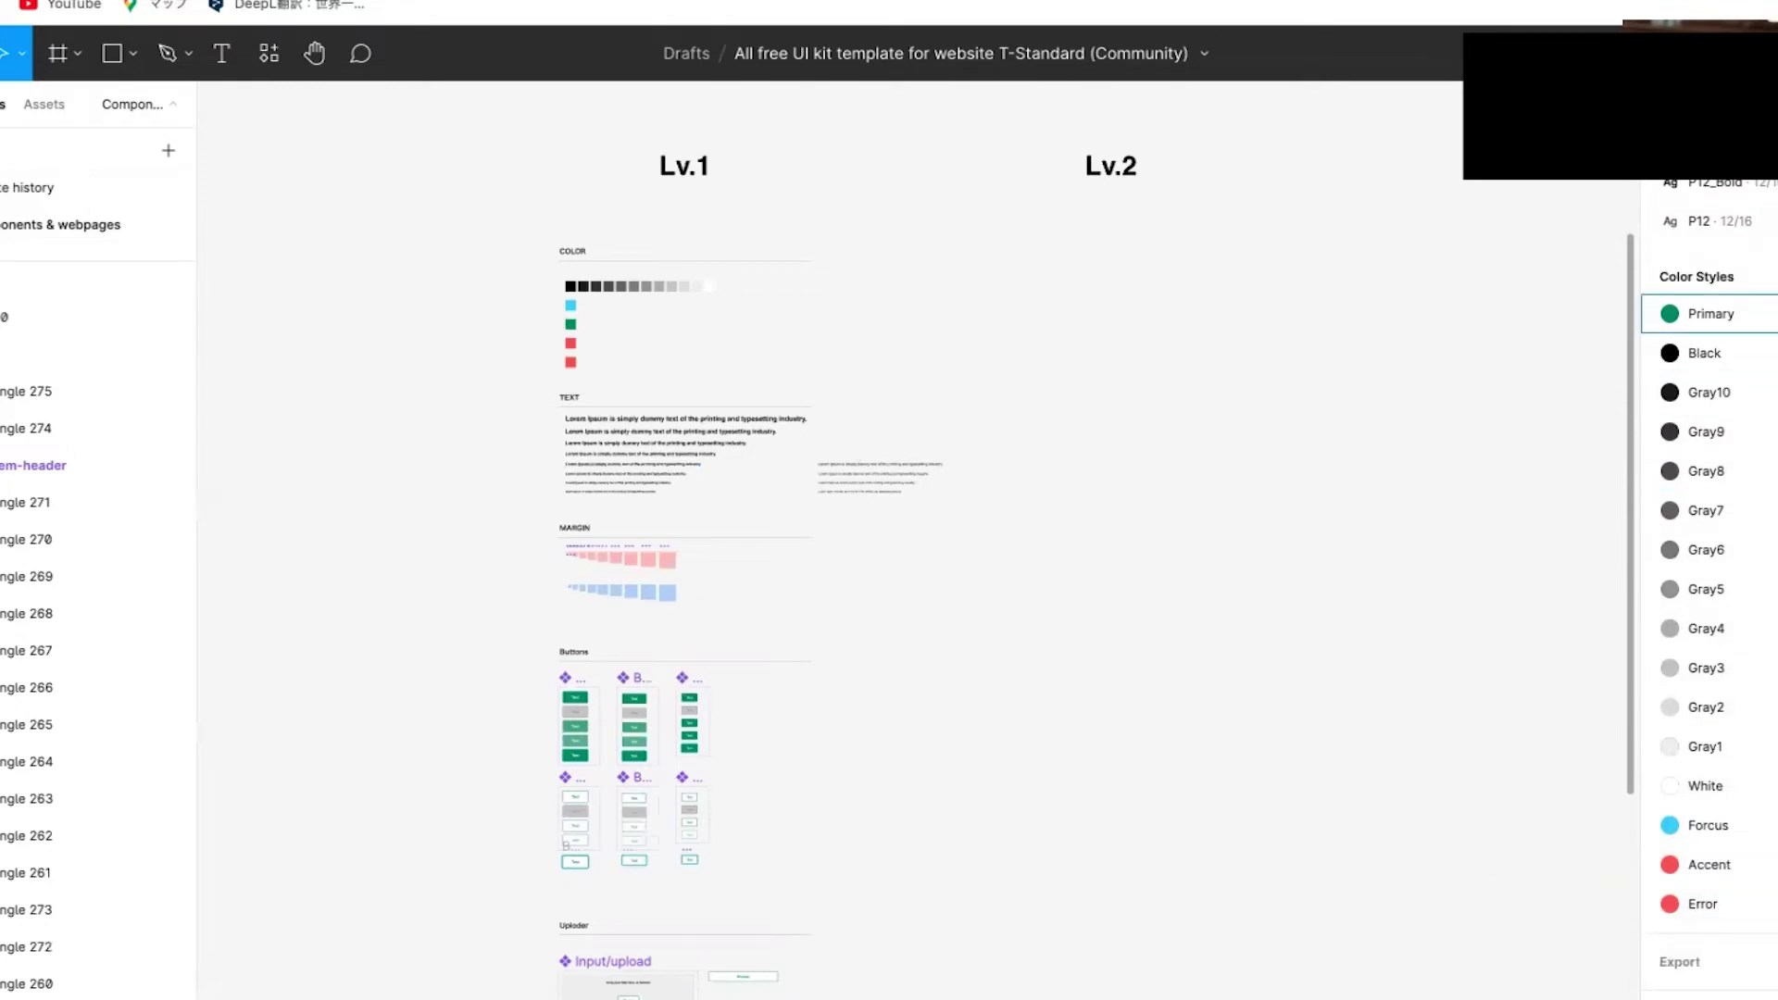
{"action": "left_click", "coordinate": [1709, 313]}
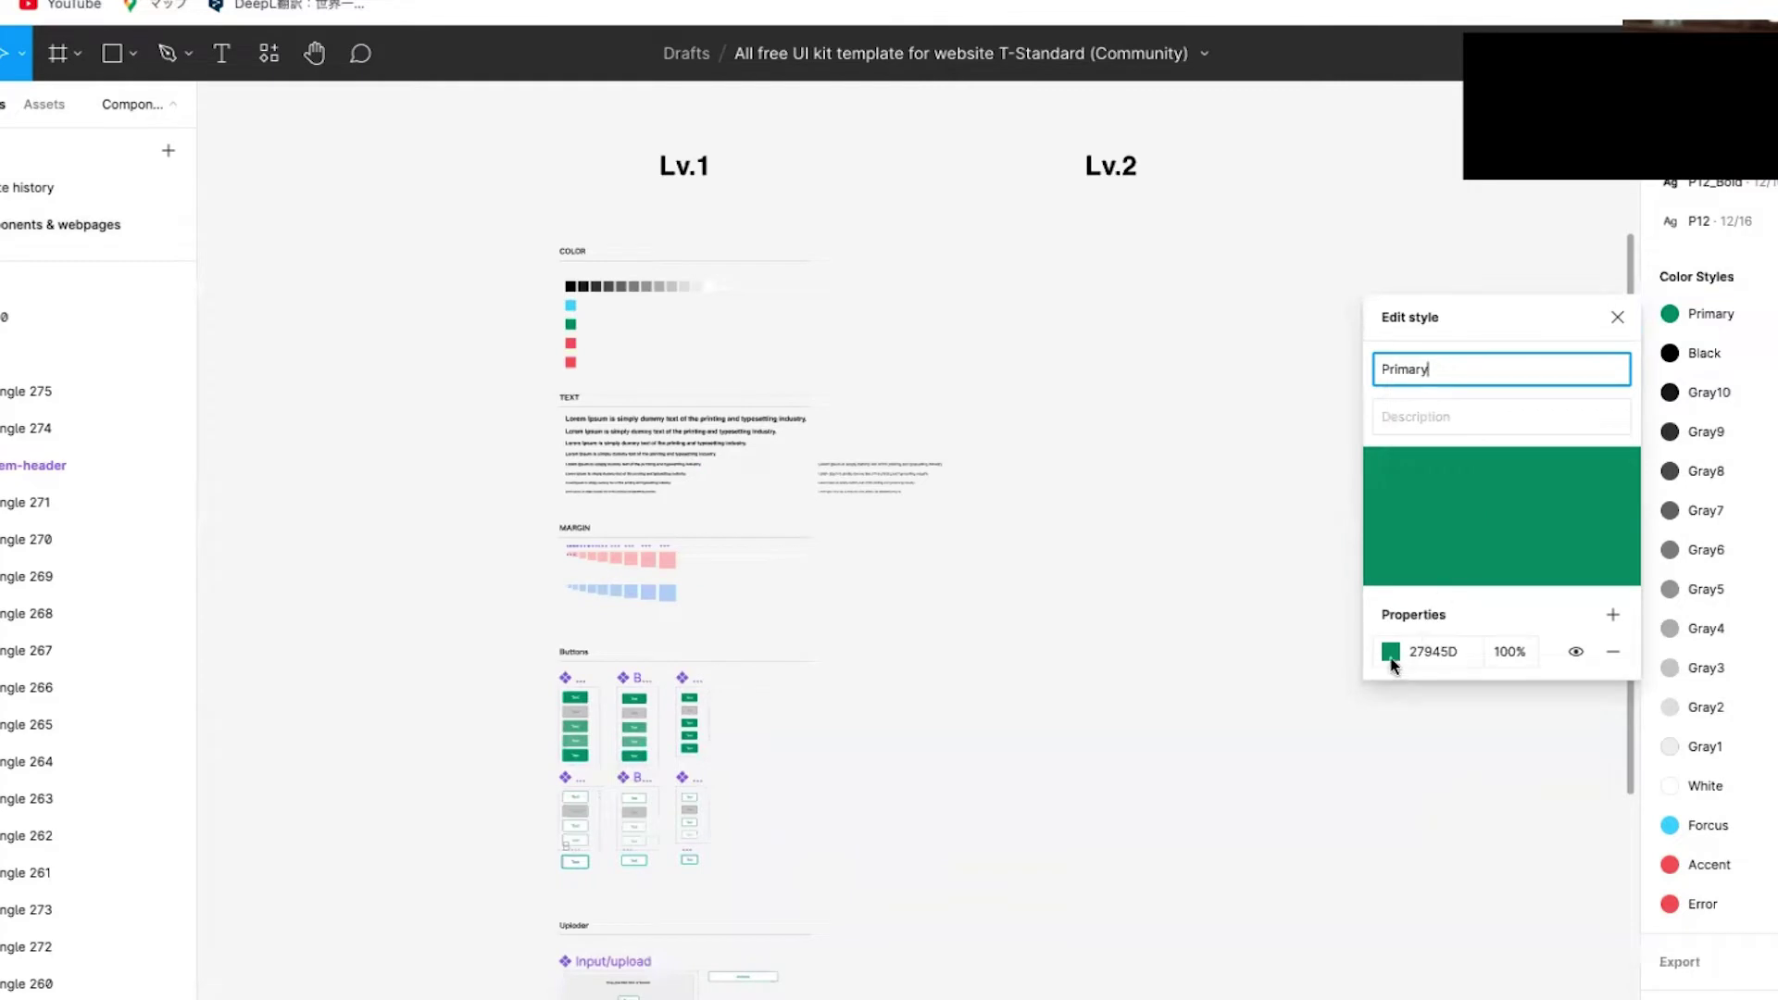
{"action": "left_click", "coordinate": [1391, 658]}
{"action": "left_click_drag", "start_coordinate": [1288, 575], "coordinate": [1270, 507]}
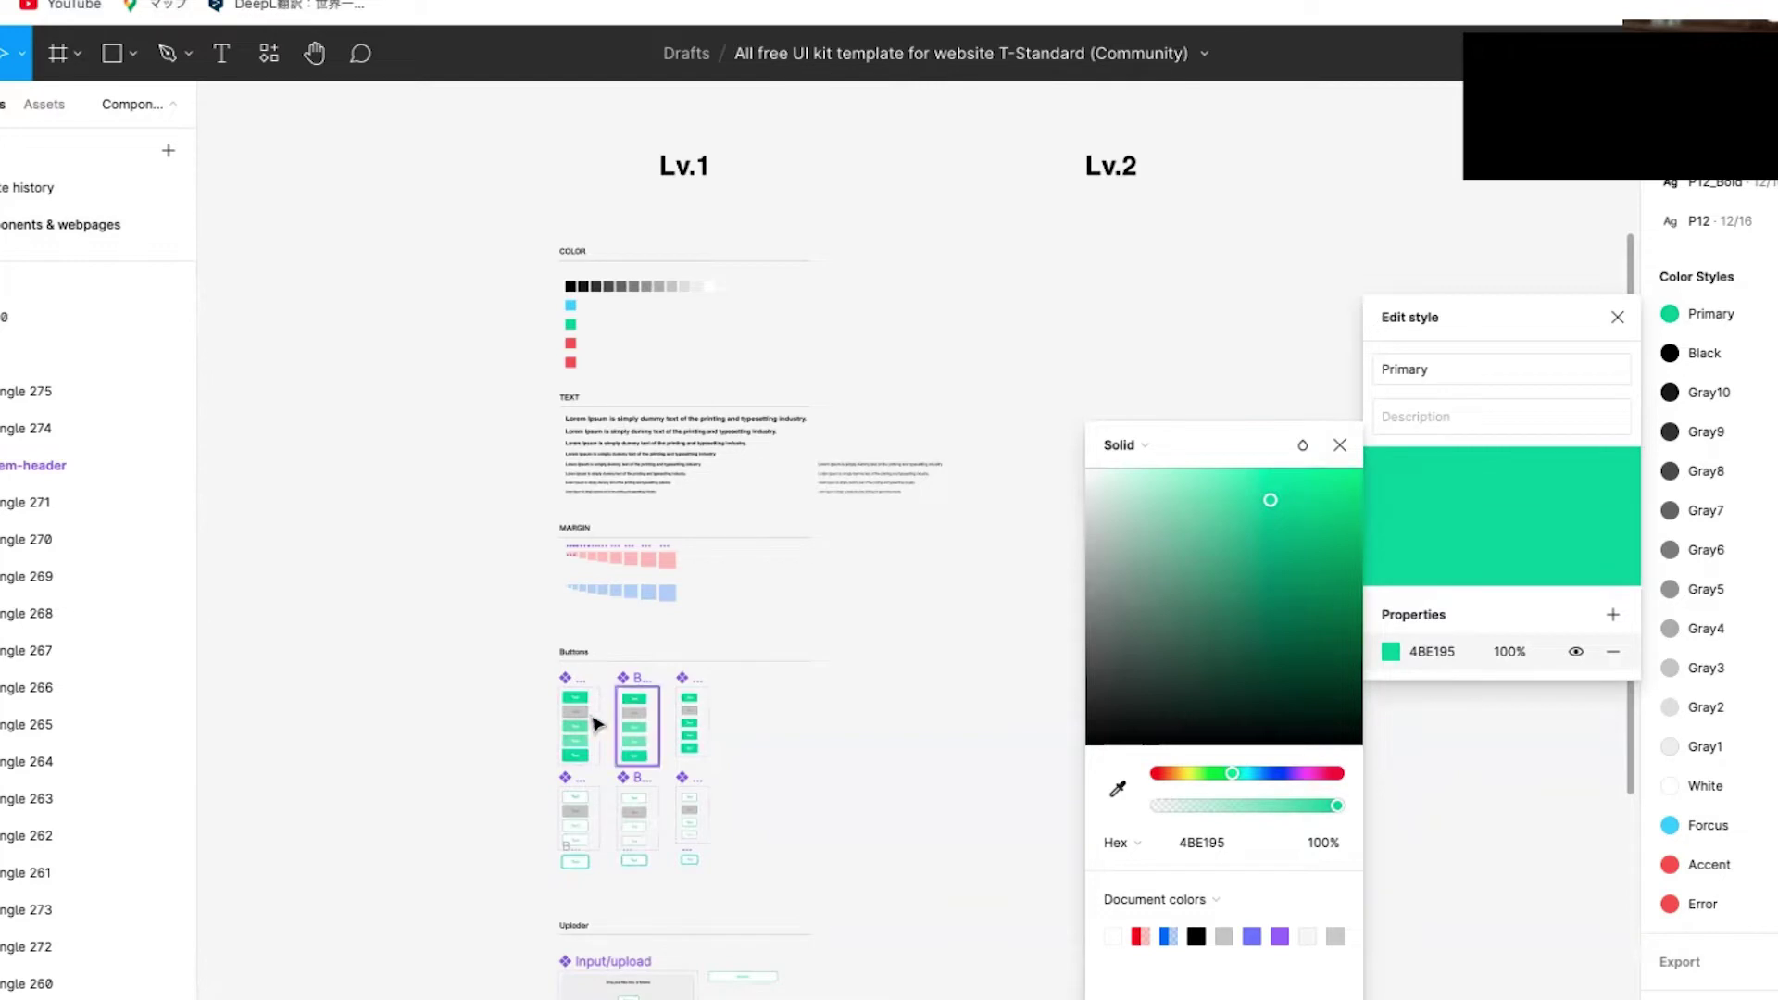
{"action": "scroll", "coordinate": [583, 732], "scroll_direction": "up", "scroll_amount": 10}
{"action": "scroll", "coordinate": [680, 713], "scroll_direction": "left", "scroll_amount": 1}
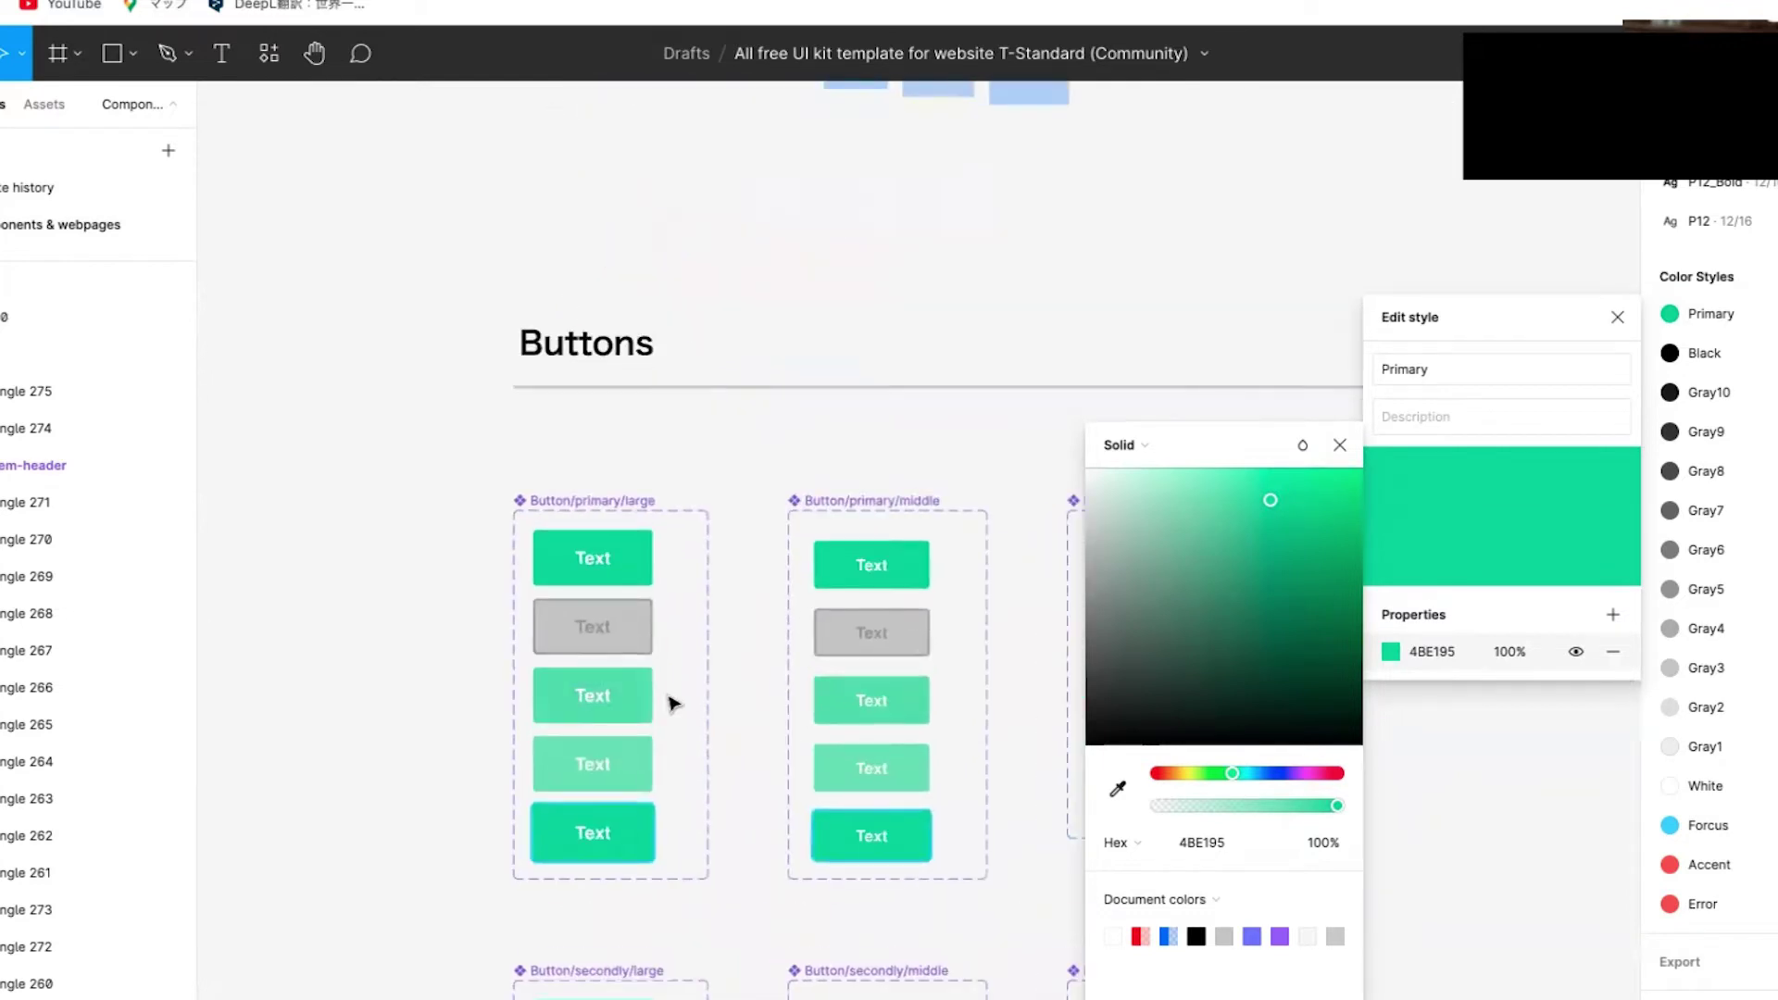
{"action": "left_click", "coordinate": [1336, 443]}
{"action": "left_click", "coordinate": [1617, 317]}
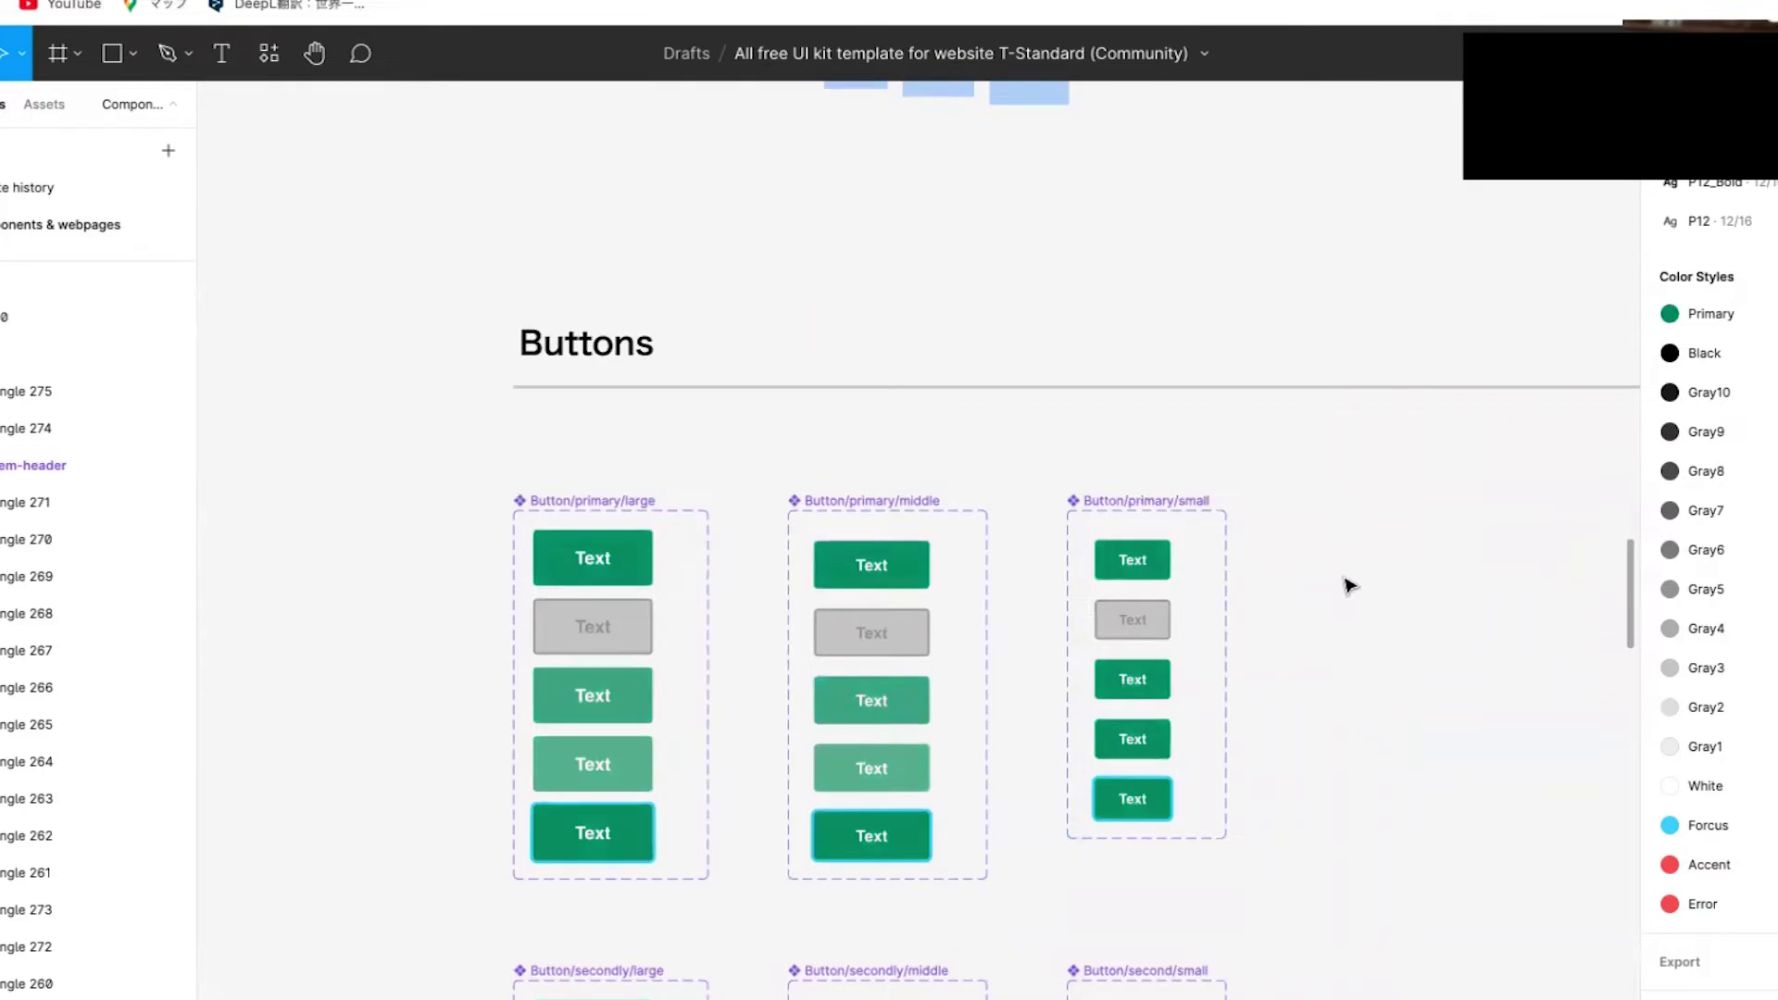
- Inspect the color styles assigned to the black-to-white swatch row in the COLOR section
{"action": "scroll", "coordinate": [1306, 598], "scroll_direction": "down", "scroll_amount": 5}
{"action": "scroll", "coordinate": [1299, 596], "scroll_direction": "up", "scroll_amount": 10}
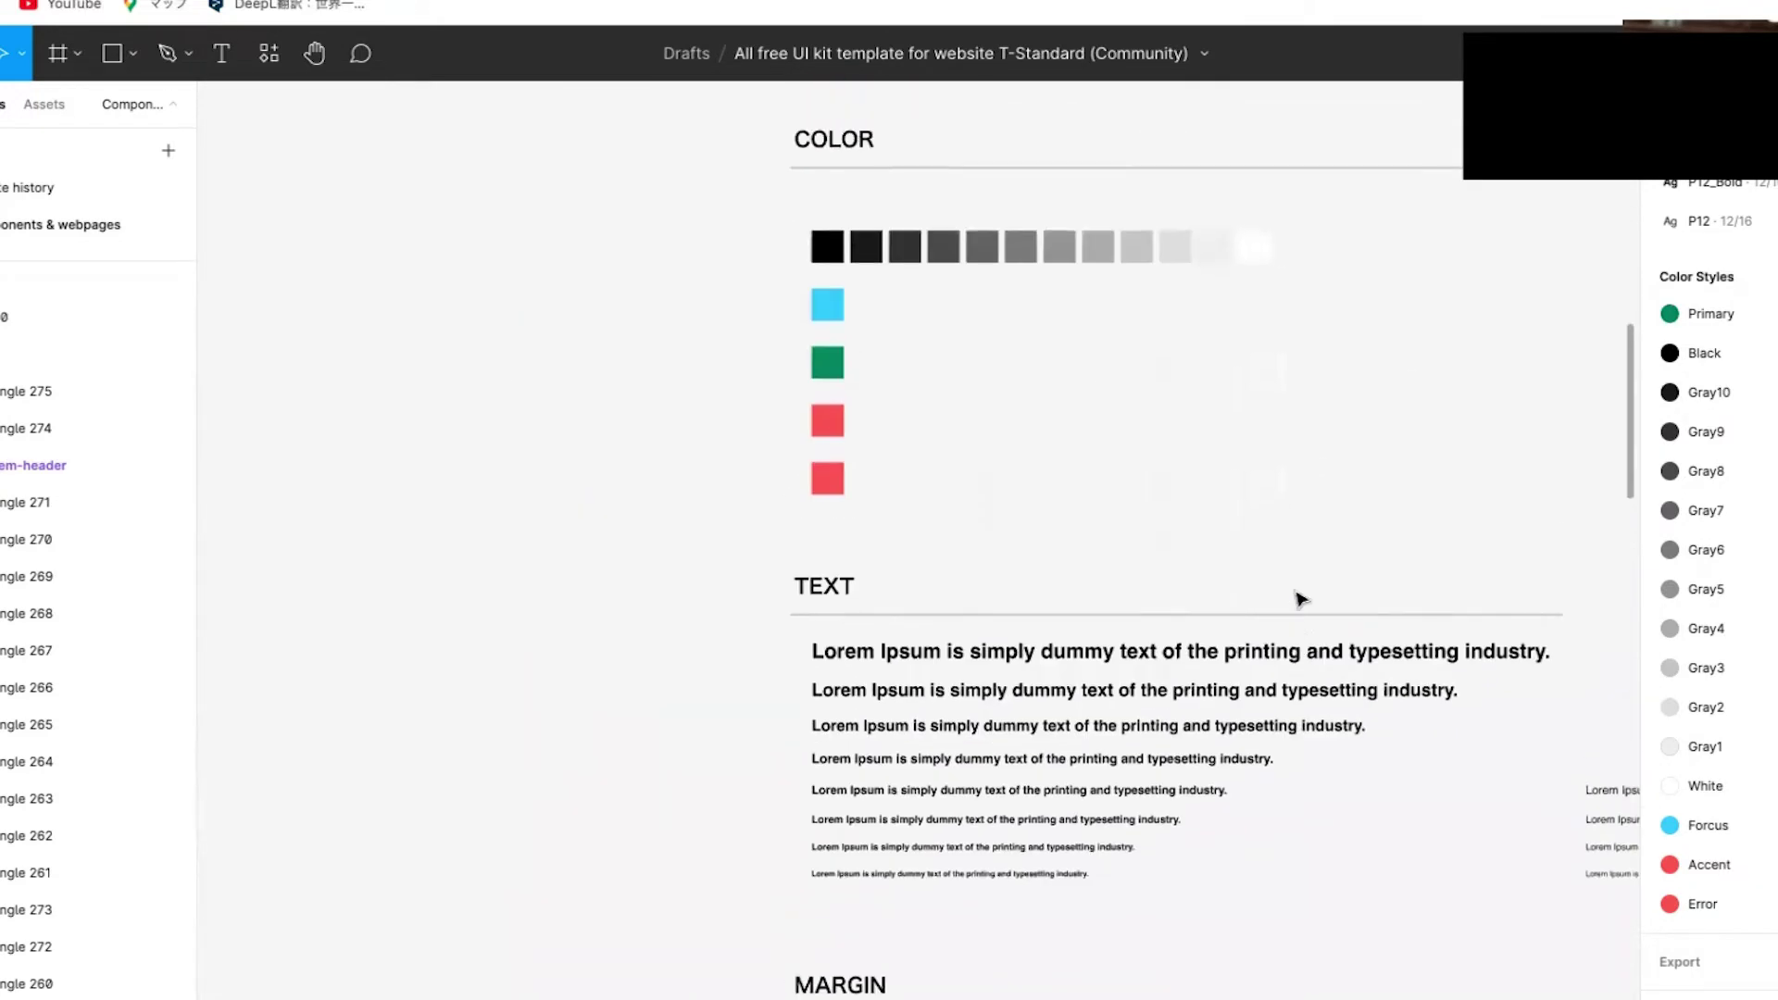
{"action": "scroll", "coordinate": [1146, 475], "scroll_direction": "up", "scroll_amount": 3}
{"action": "scroll", "coordinate": [849, 473], "scroll_direction": "right", "scroll_amount": 3}
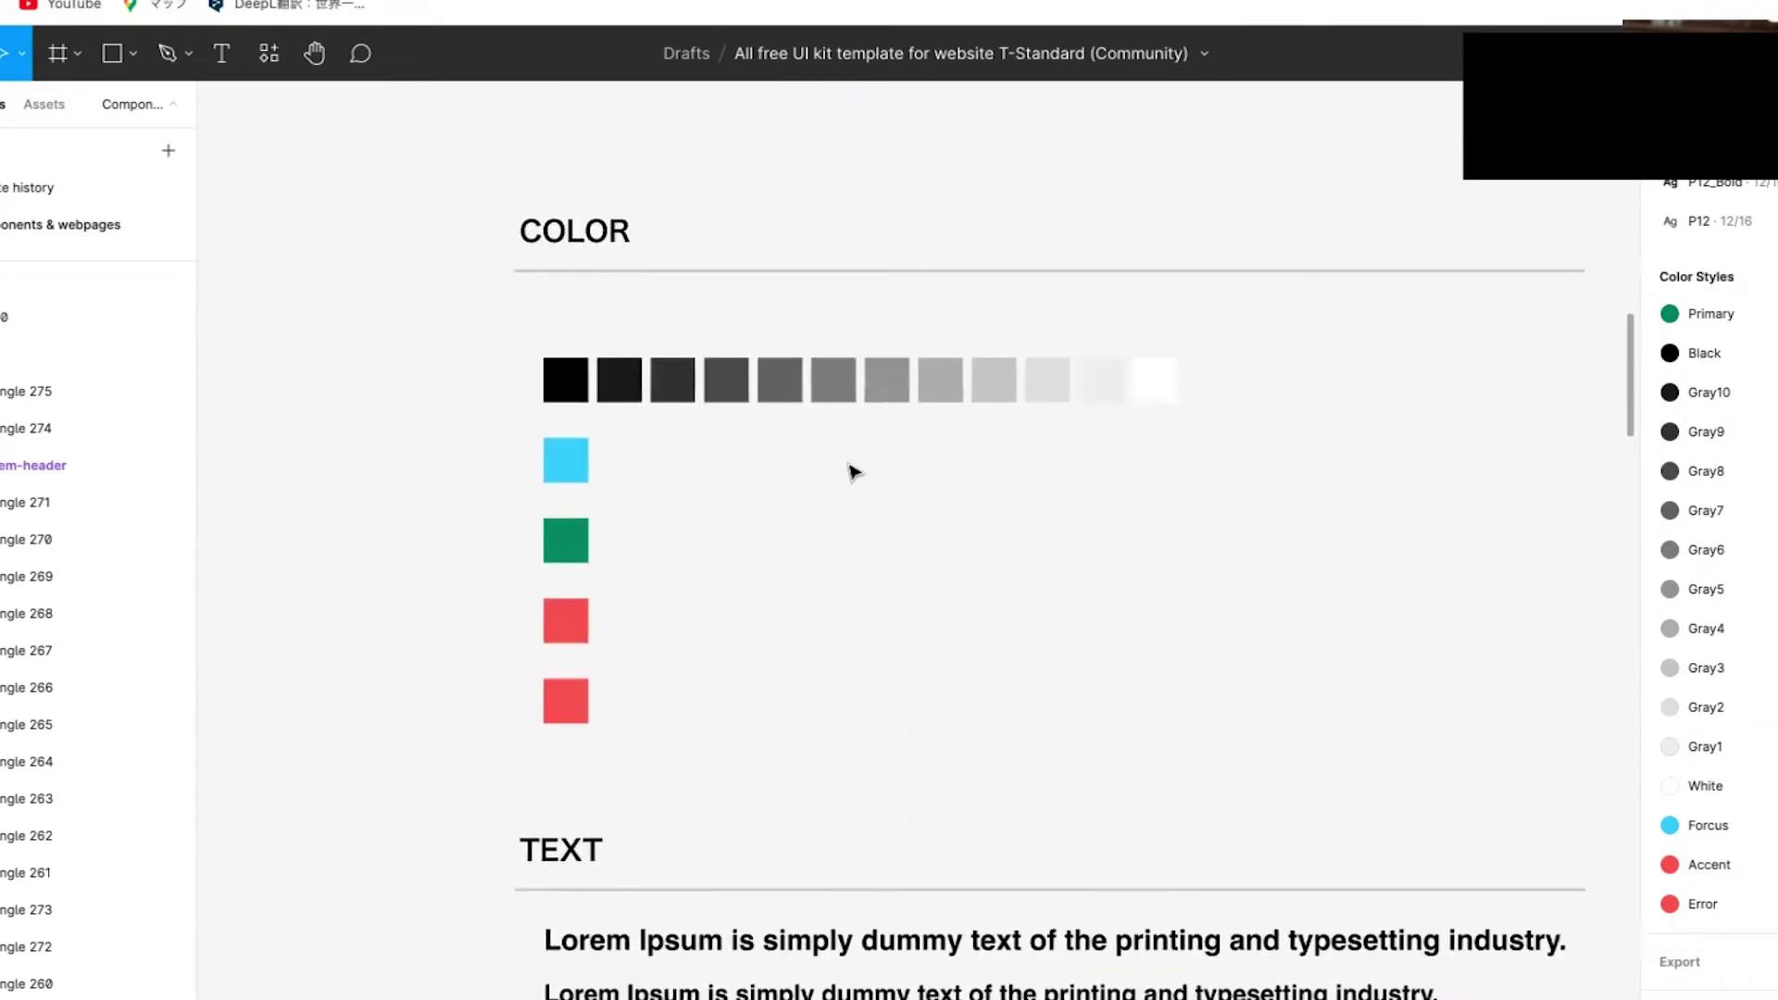
{"action": "left_click", "coordinate": [557, 393]}
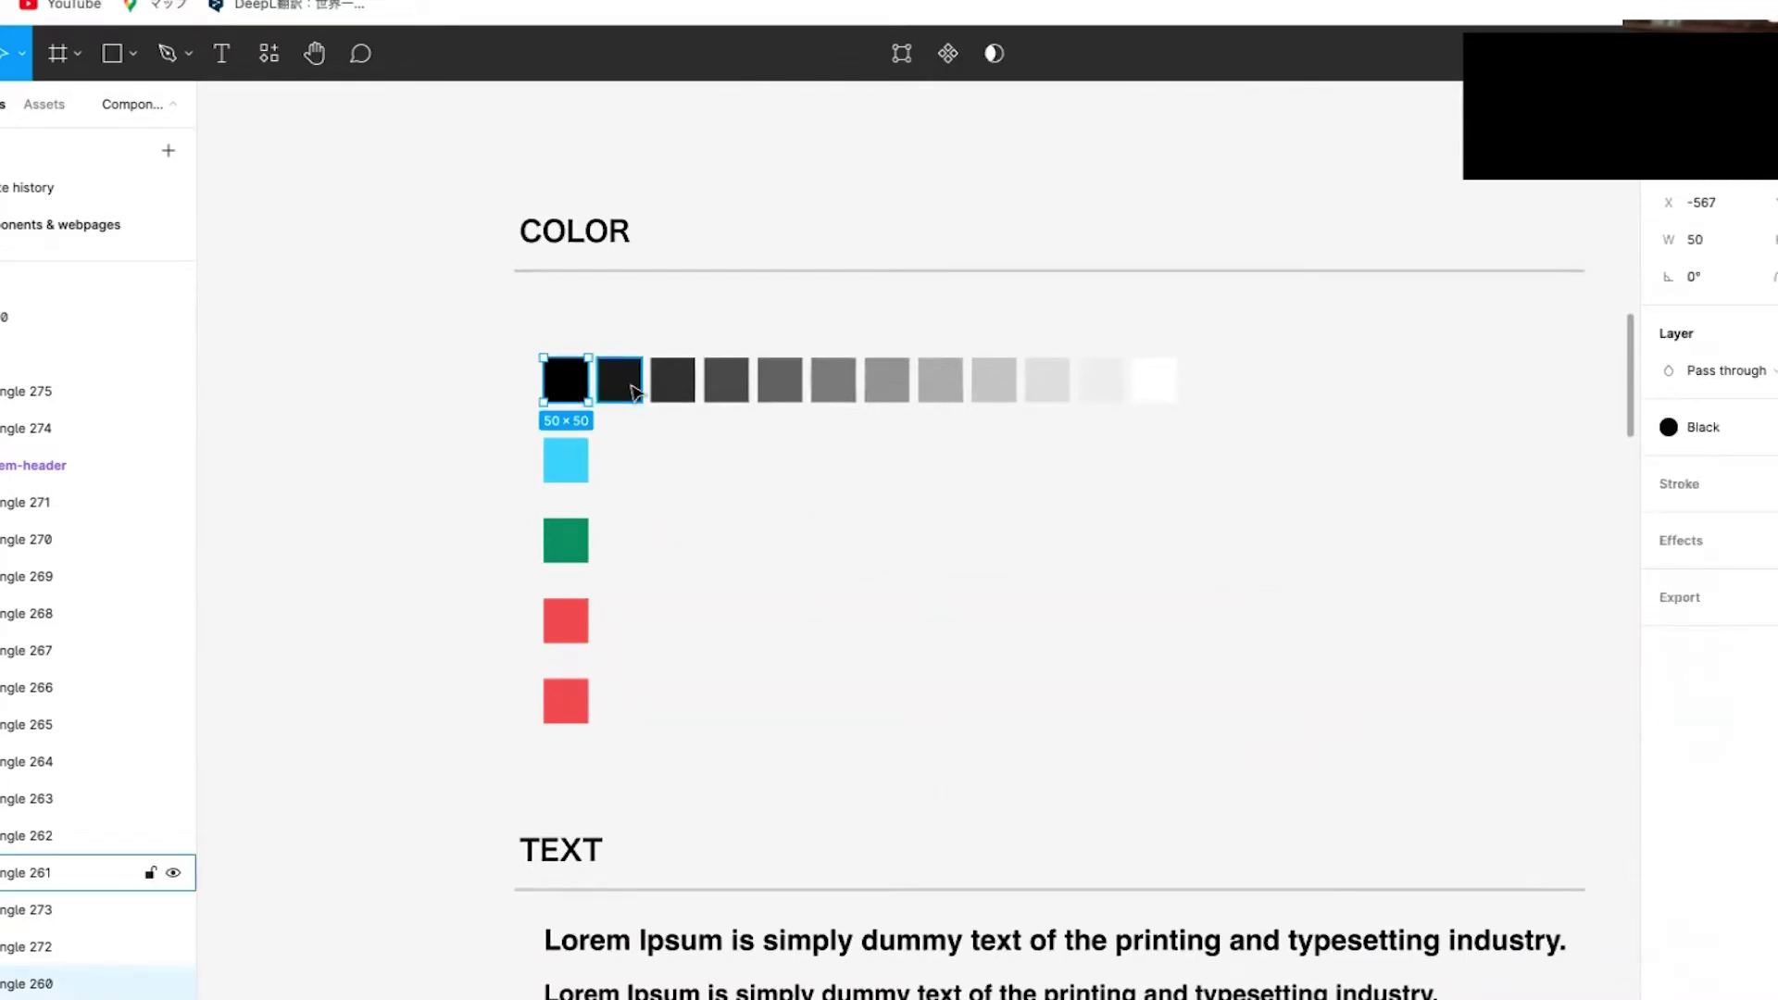
{"action": "left_click", "coordinate": [633, 390]}
{"action": "left_click", "coordinate": [726, 385]}
{"action": "left_click", "coordinate": [663, 396]}
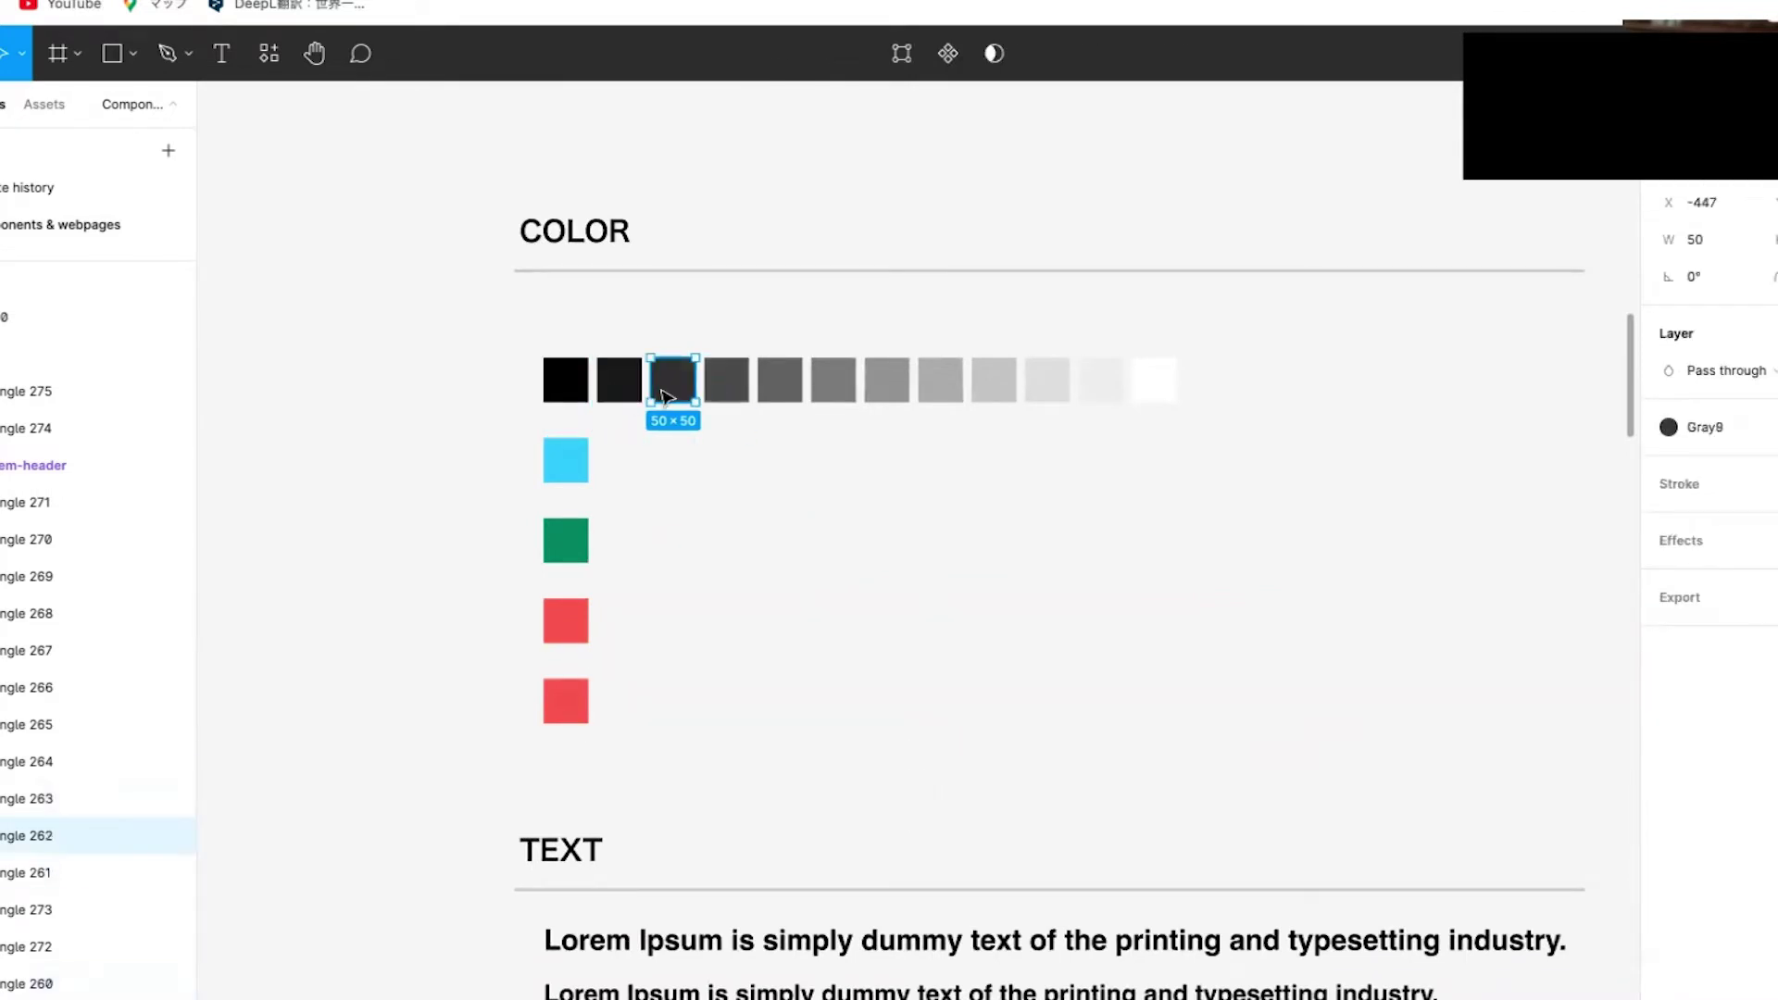
{"action": "left_click", "coordinate": [726, 397]}
{"action": "left_click", "coordinate": [780, 399]}
{"action": "left_click", "coordinate": [845, 404]}
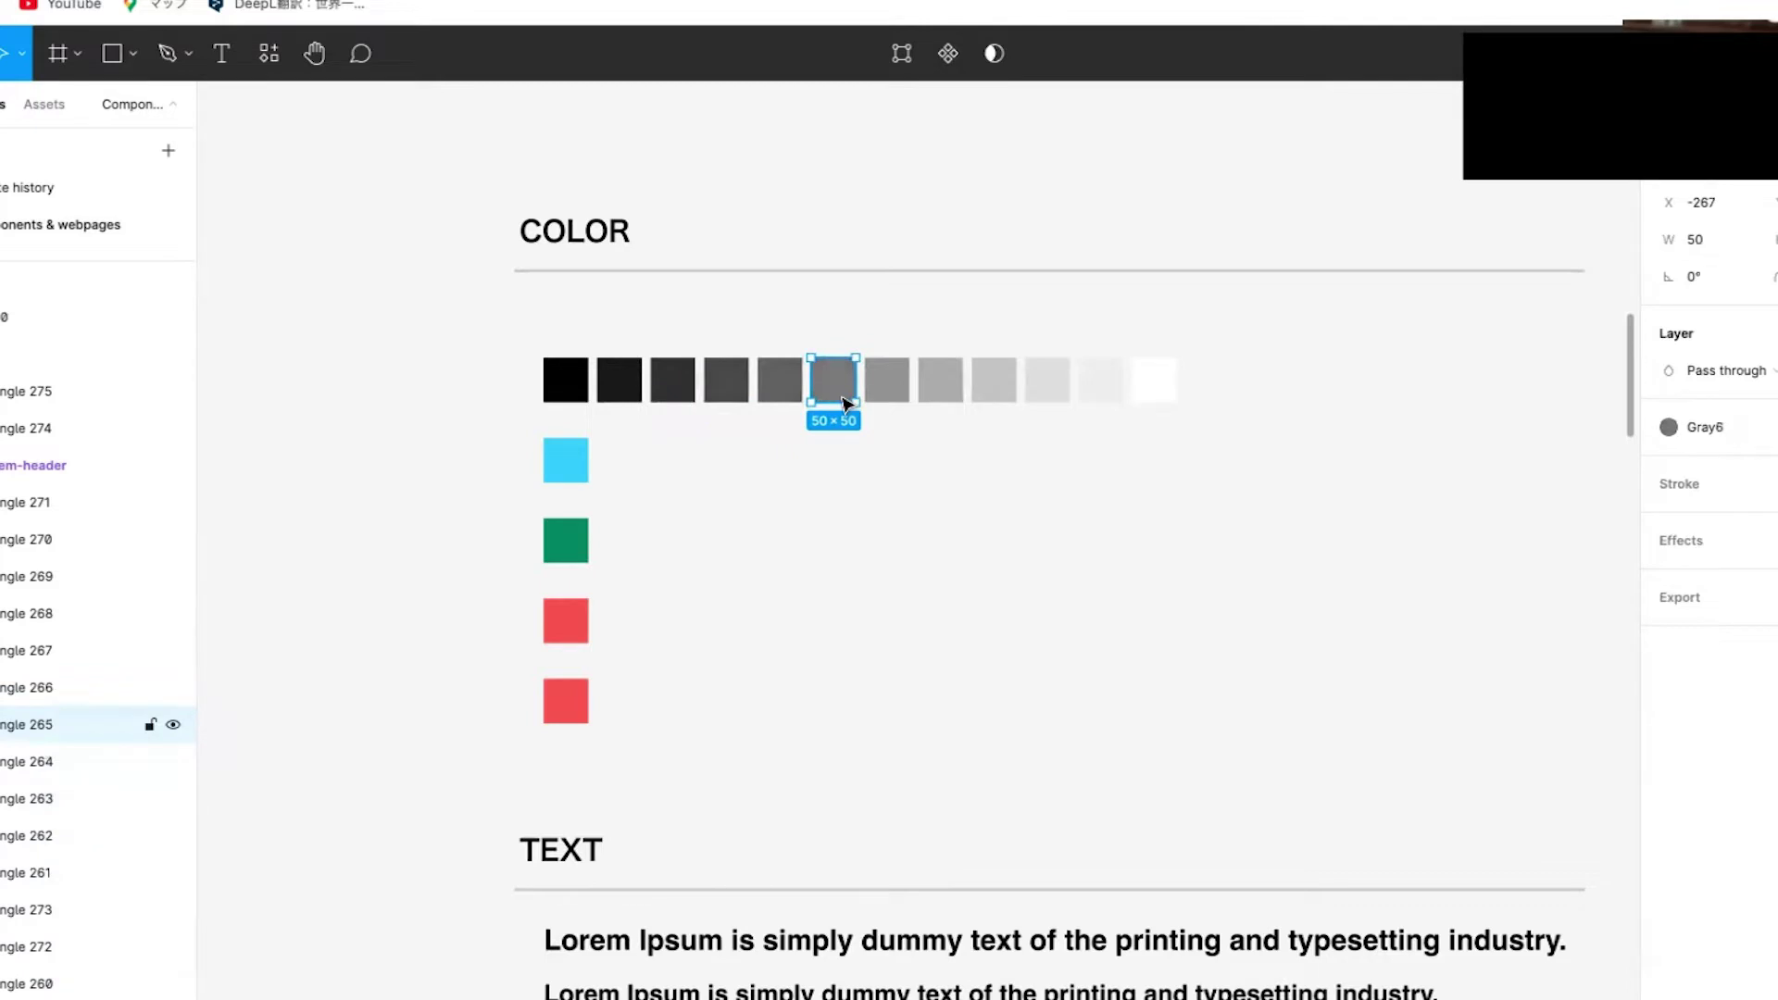
{"action": "left_click", "coordinate": [1168, 396]}
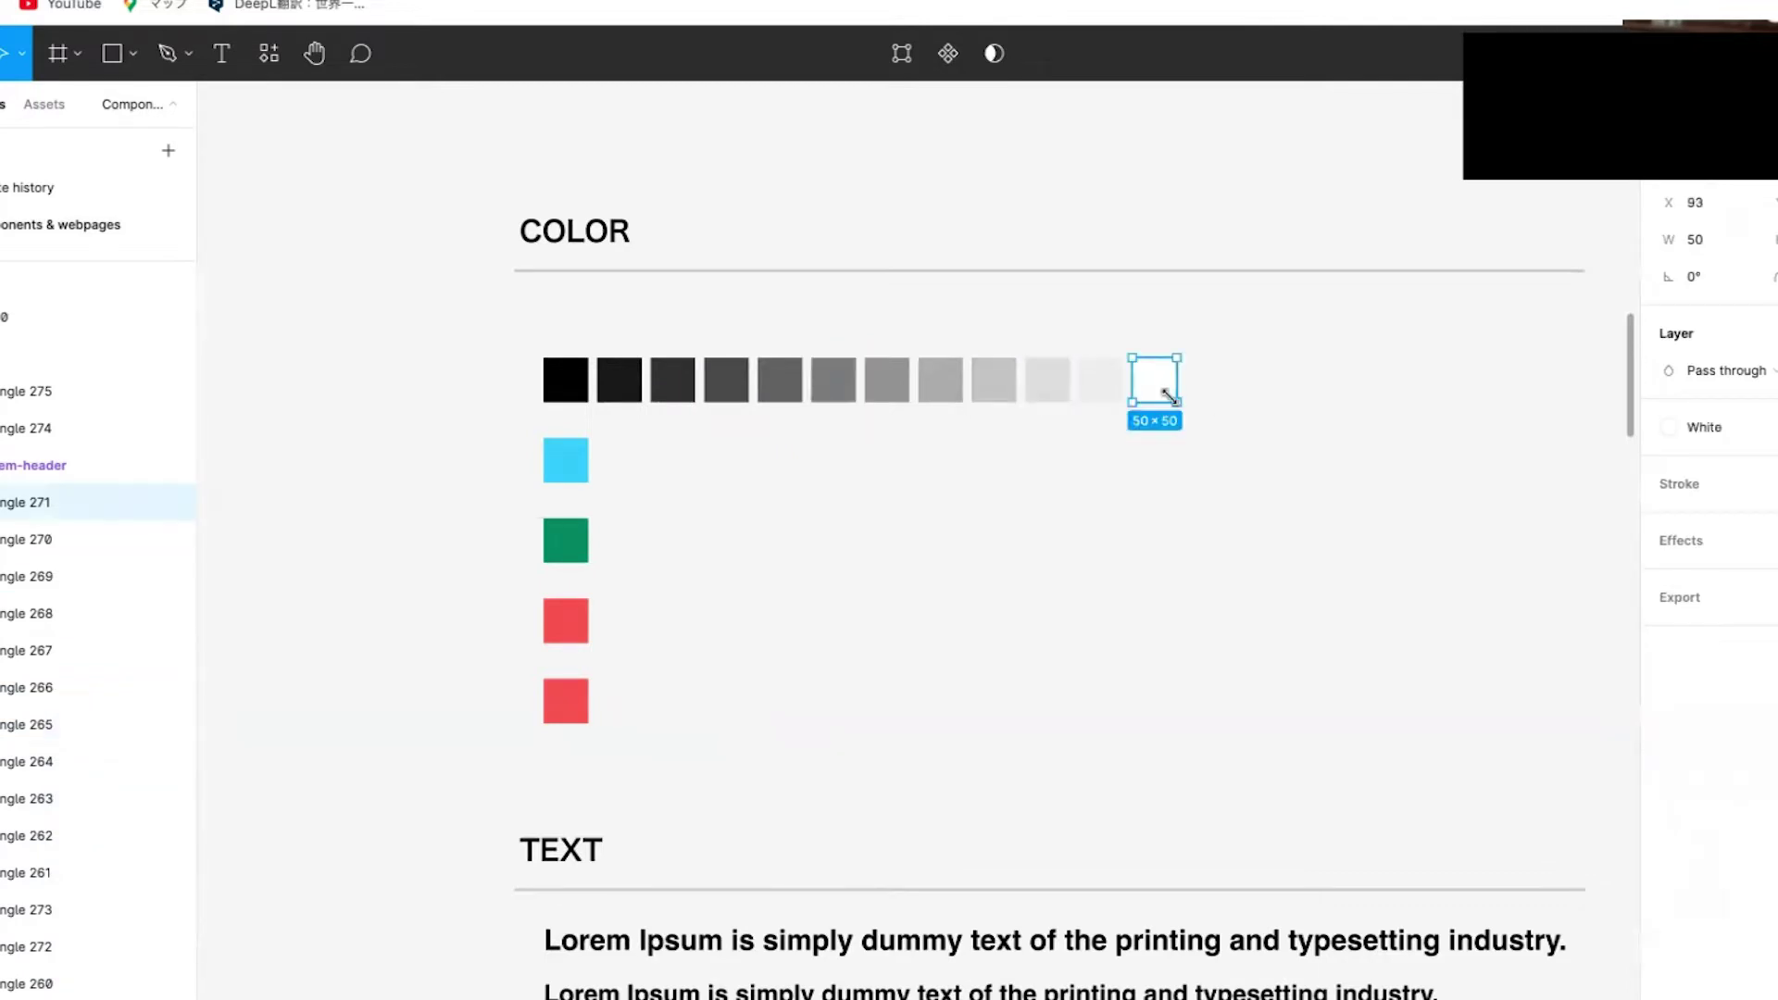
- Inspect the color styles of the blue, green and two red swatches below the grayscale row
{"action": "left_click", "coordinate": [580, 483]}
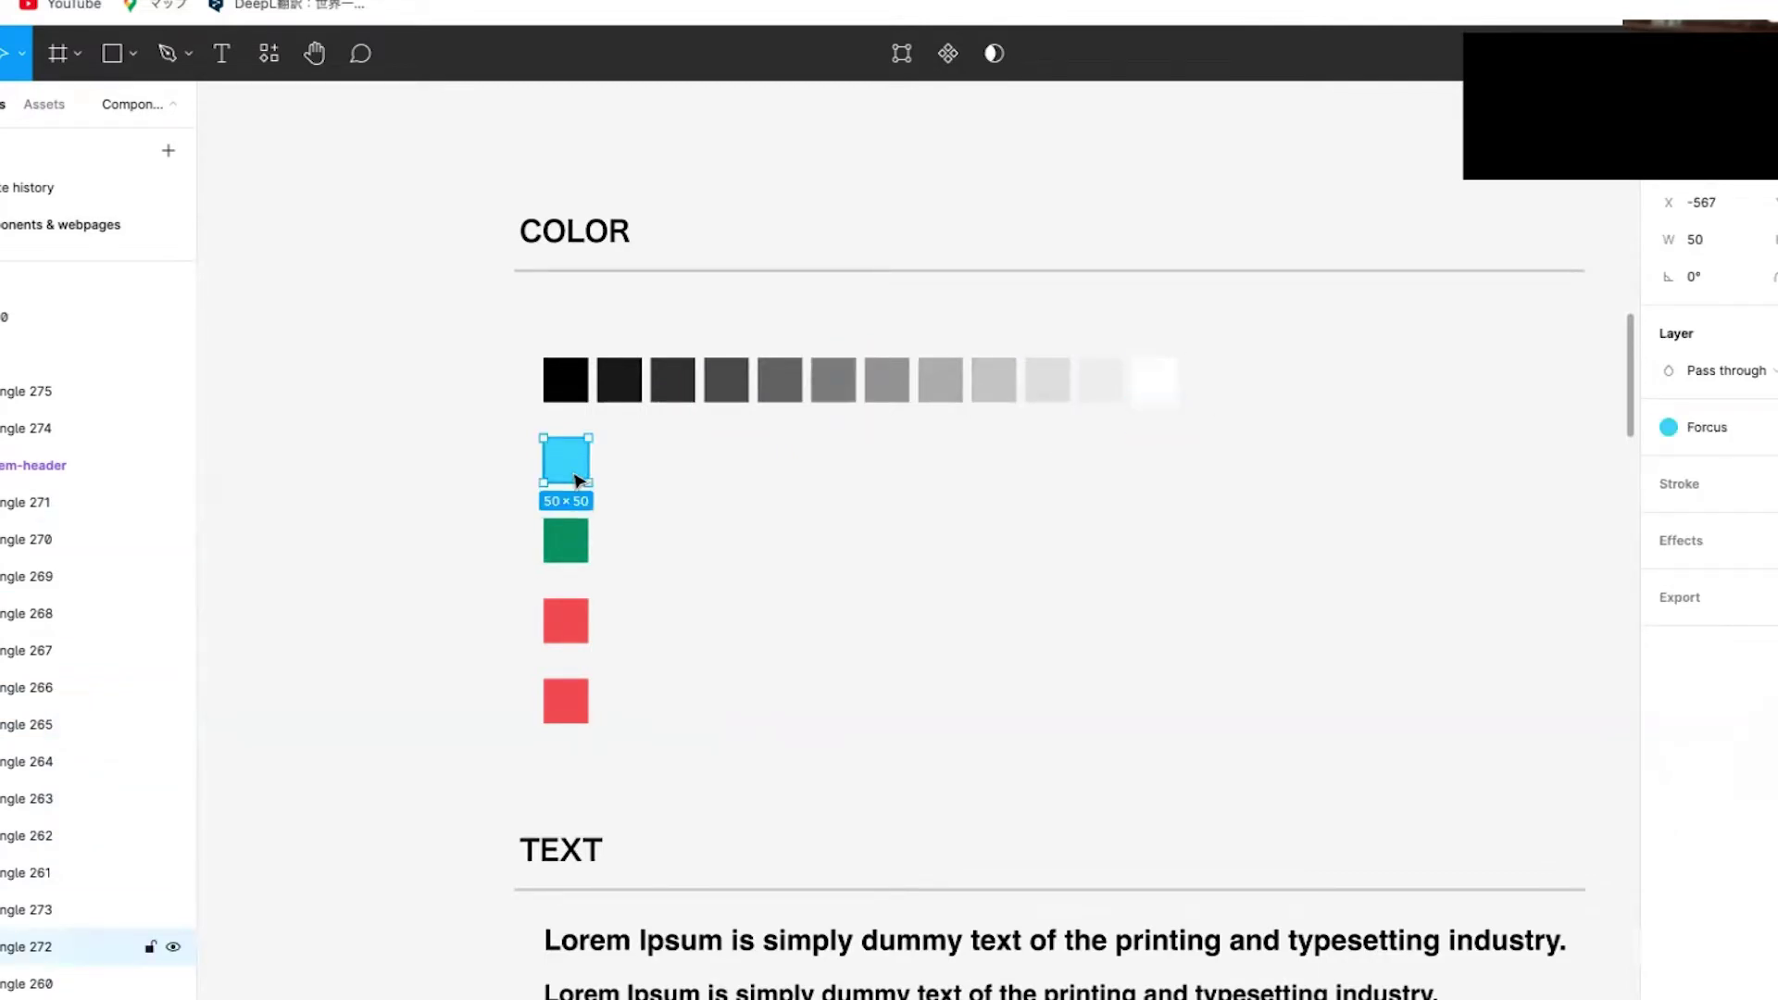
{"action": "left_click", "coordinate": [570, 561]}
{"action": "left_click", "coordinate": [569, 639]}
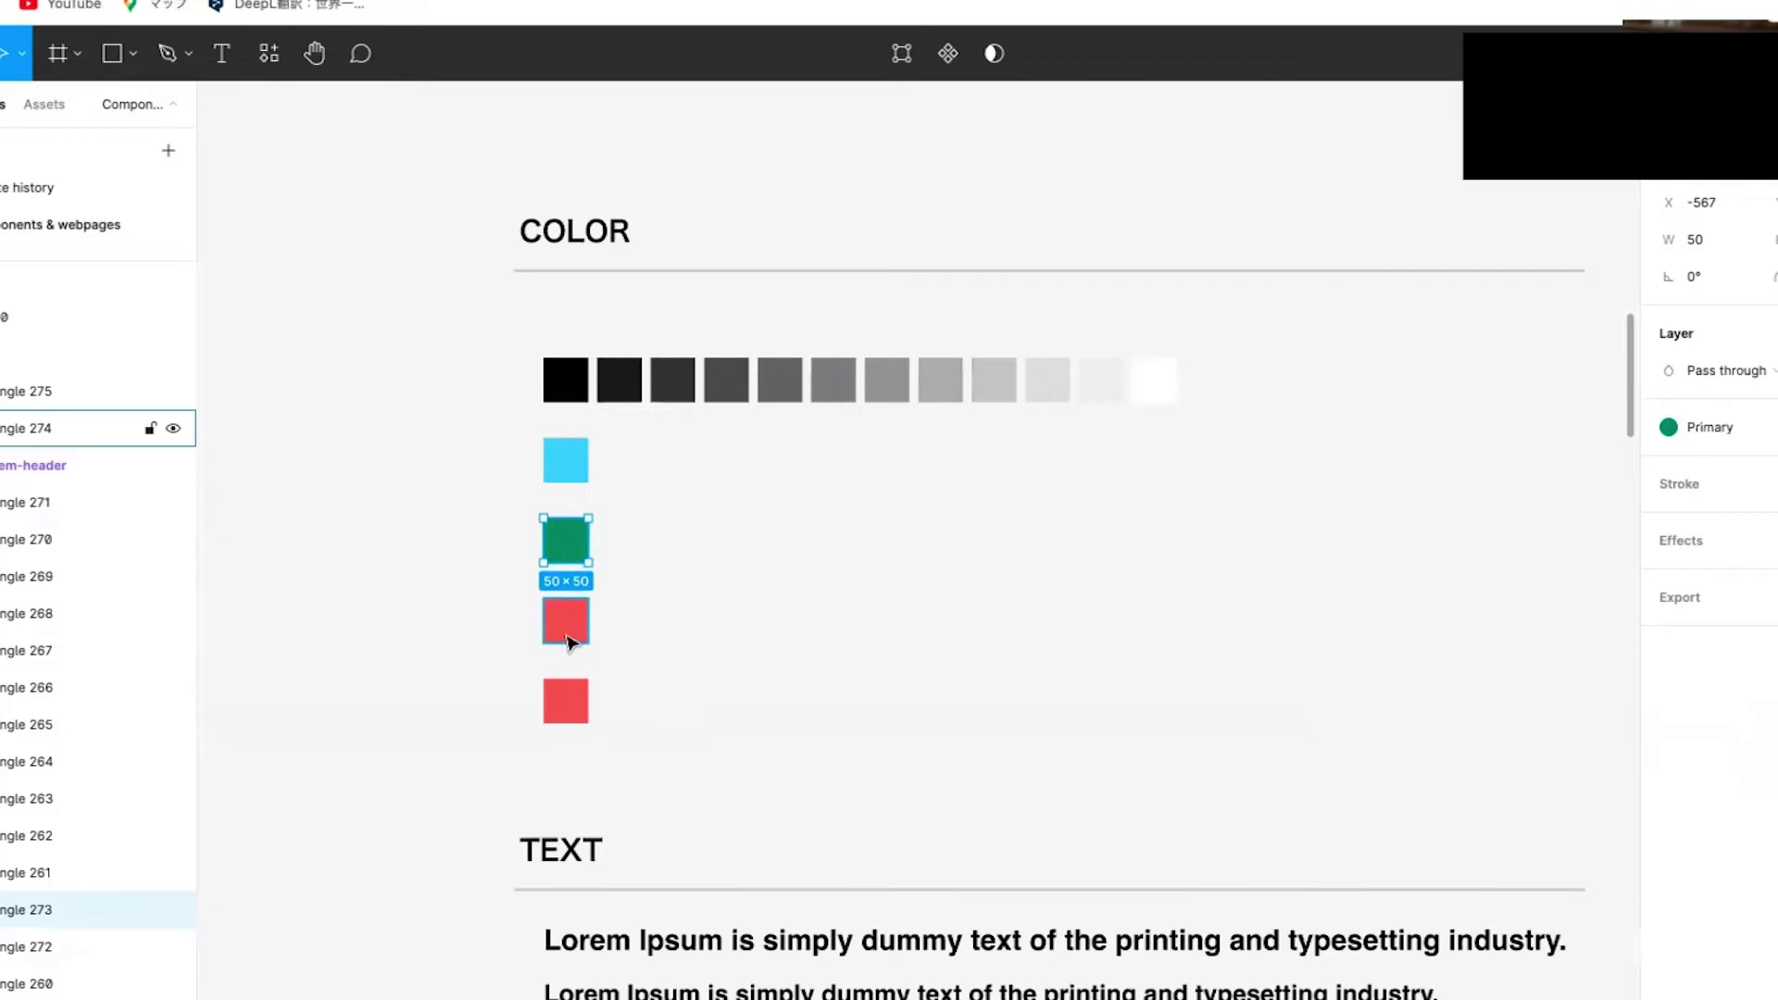
{"action": "left_click", "coordinate": [561, 710]}
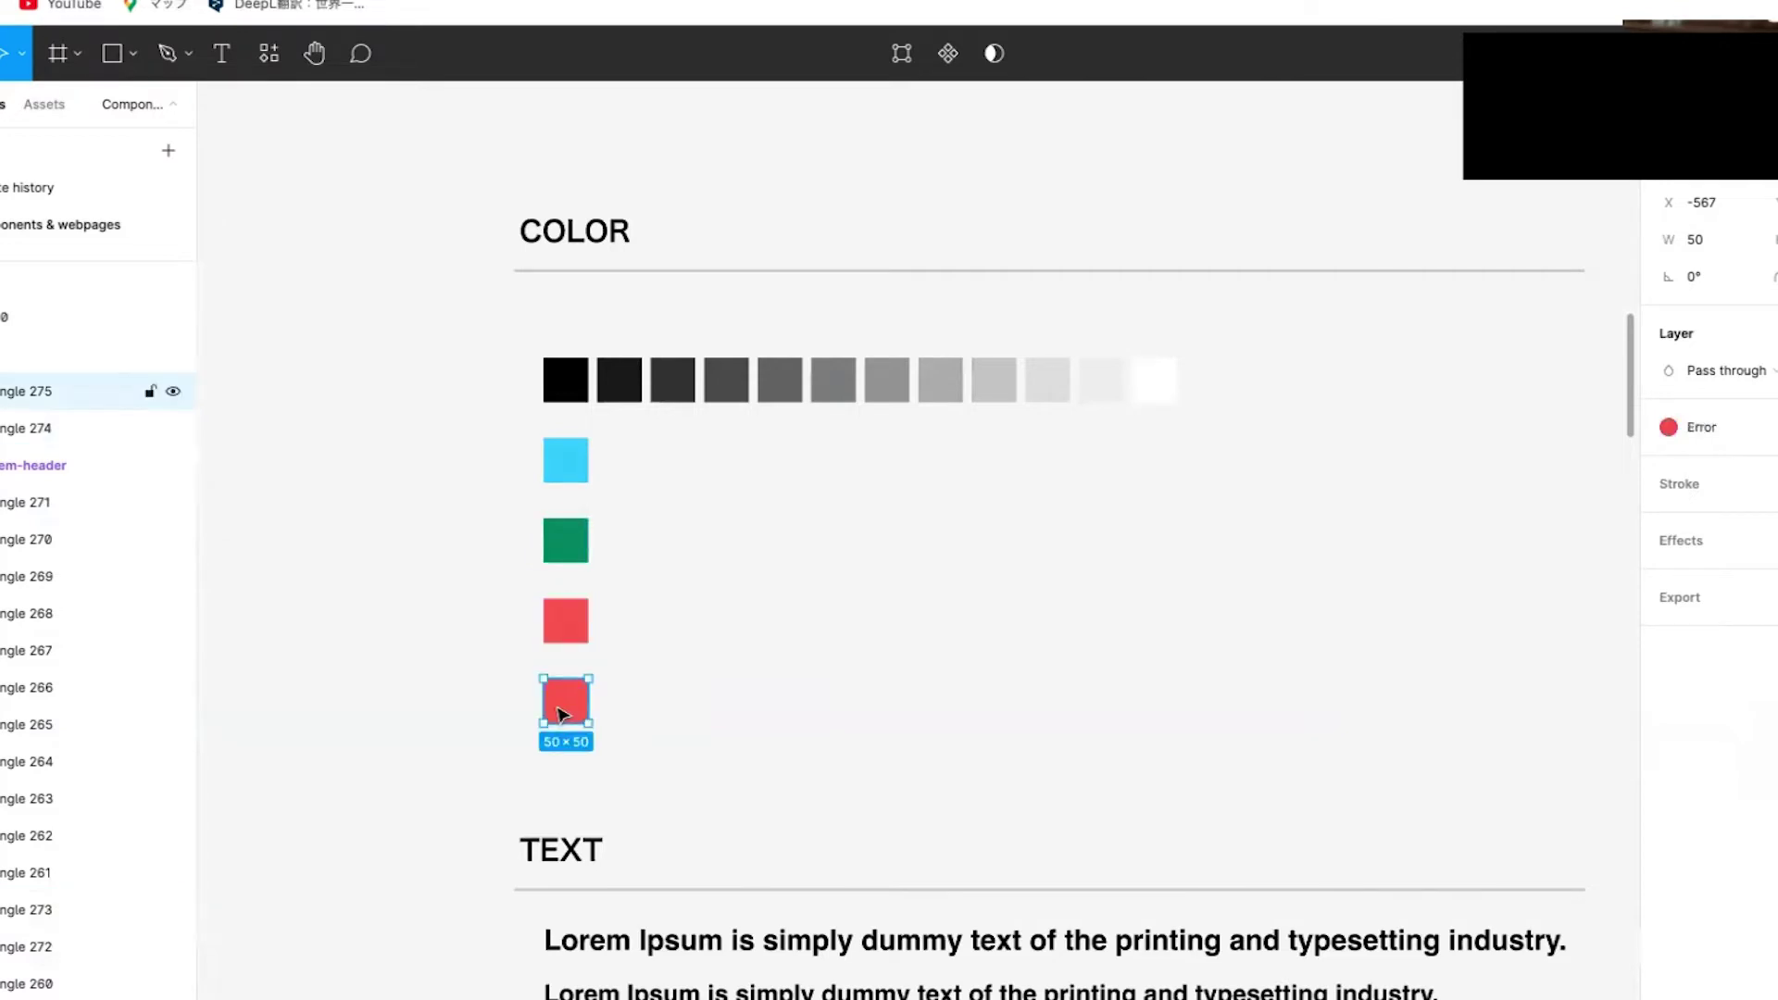
- Inspect the text styles of the first six bold Lorem Ipsum samples in the TEXT section, from the largest downward
{"action": "scroll", "coordinate": [567, 709], "scroll_direction": "down", "scroll_amount": 3}
{"action": "scroll", "coordinate": [568, 709], "scroll_direction": "right", "scroll_amount": 1}
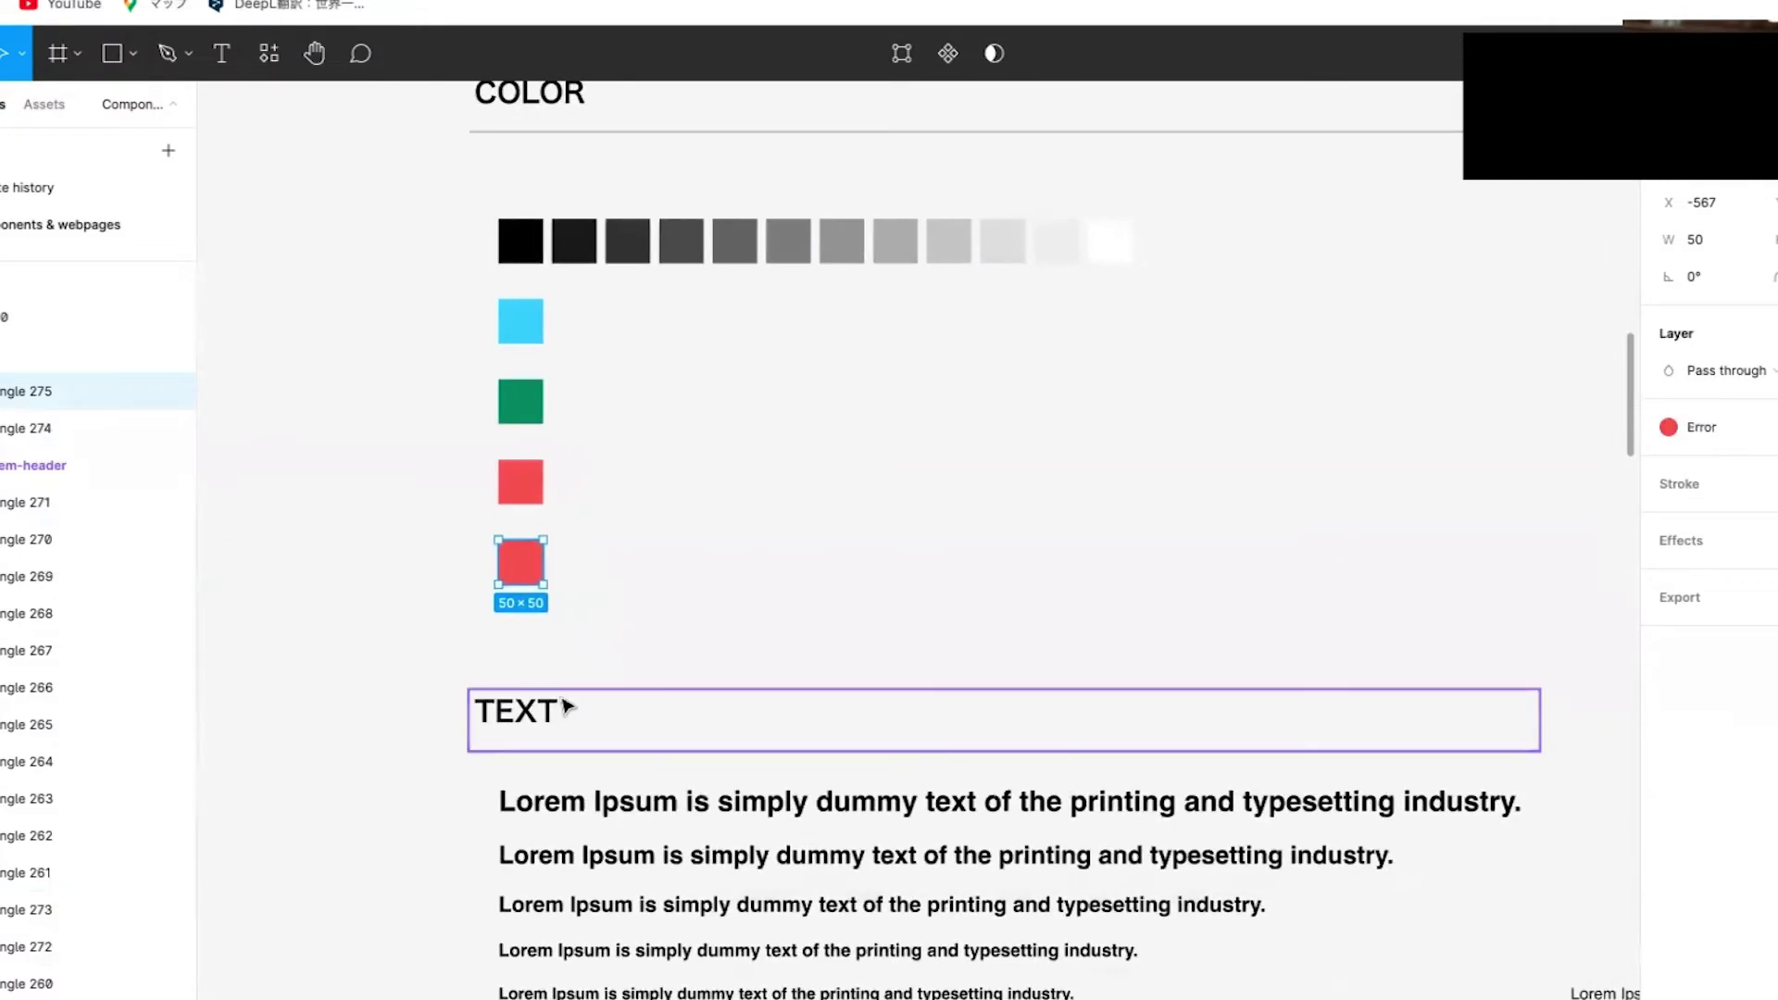
{"action": "scroll", "coordinate": [556, 701], "scroll_direction": "down", "scroll_amount": 5}
{"action": "scroll", "coordinate": [555, 701], "scroll_direction": "right", "scroll_amount": 3}
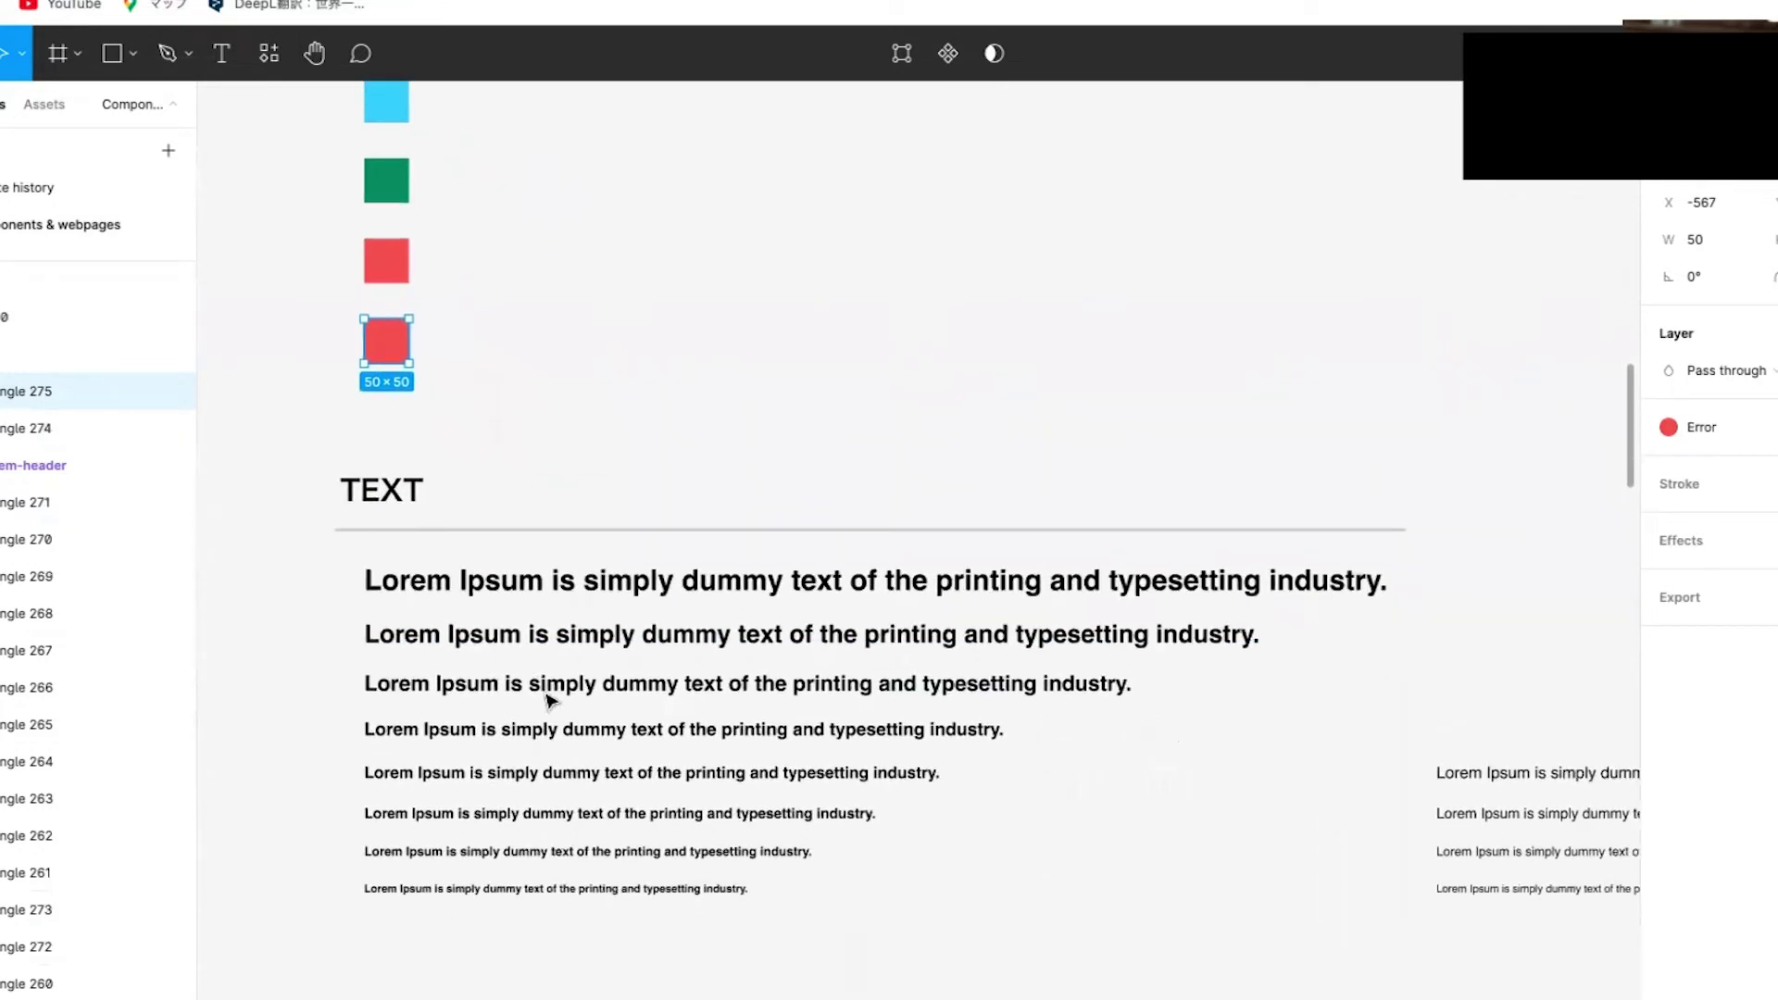
{"action": "scroll", "coordinate": [551, 701], "scroll_direction": "up", "scroll_amount": 2}
{"action": "scroll", "coordinate": [549, 704], "scroll_direction": "down", "scroll_amount": 3}
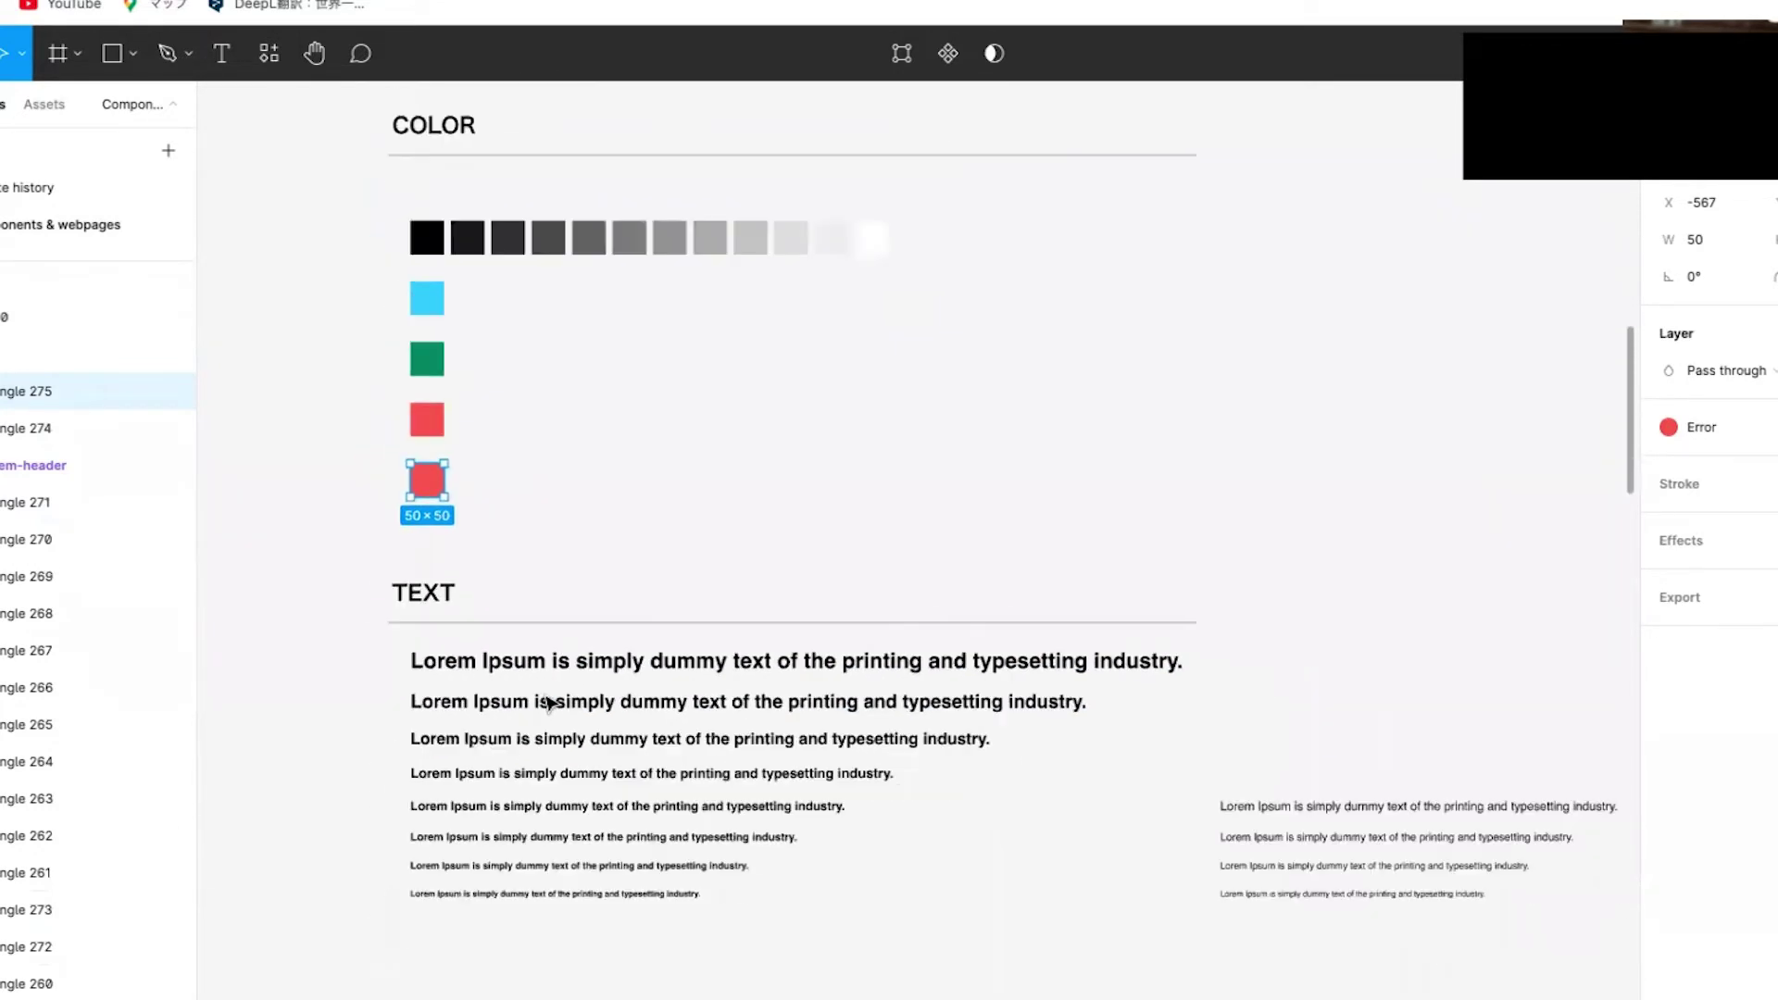
{"action": "scroll", "coordinate": [550, 704], "scroll_direction": "down", "scroll_amount": 2}
{"action": "scroll", "coordinate": [548, 686], "scroll_direction": "up", "scroll_amount": 3}
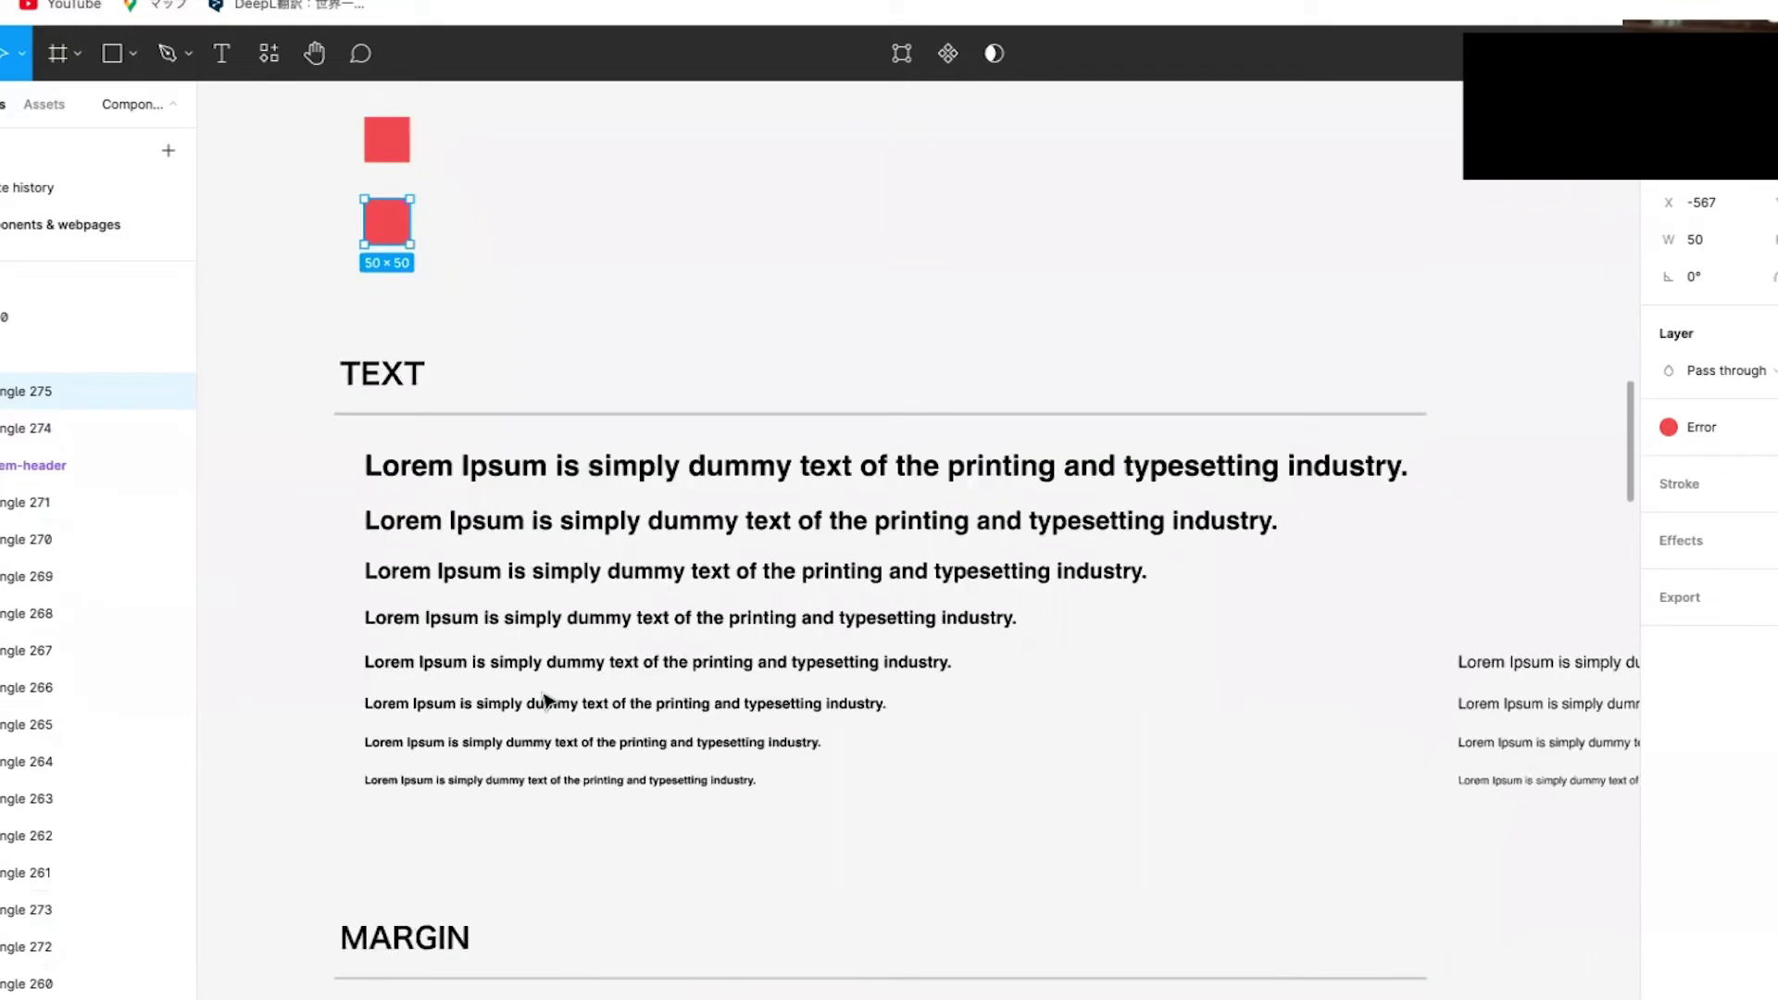
{"action": "left_click", "coordinate": [443, 465]}
{"action": "left_click", "coordinate": [454, 521]}
{"action": "left_click", "coordinate": [454, 571]}
{"action": "left_click", "coordinate": [454, 618]}
{"action": "left_click", "coordinate": [460, 664]}
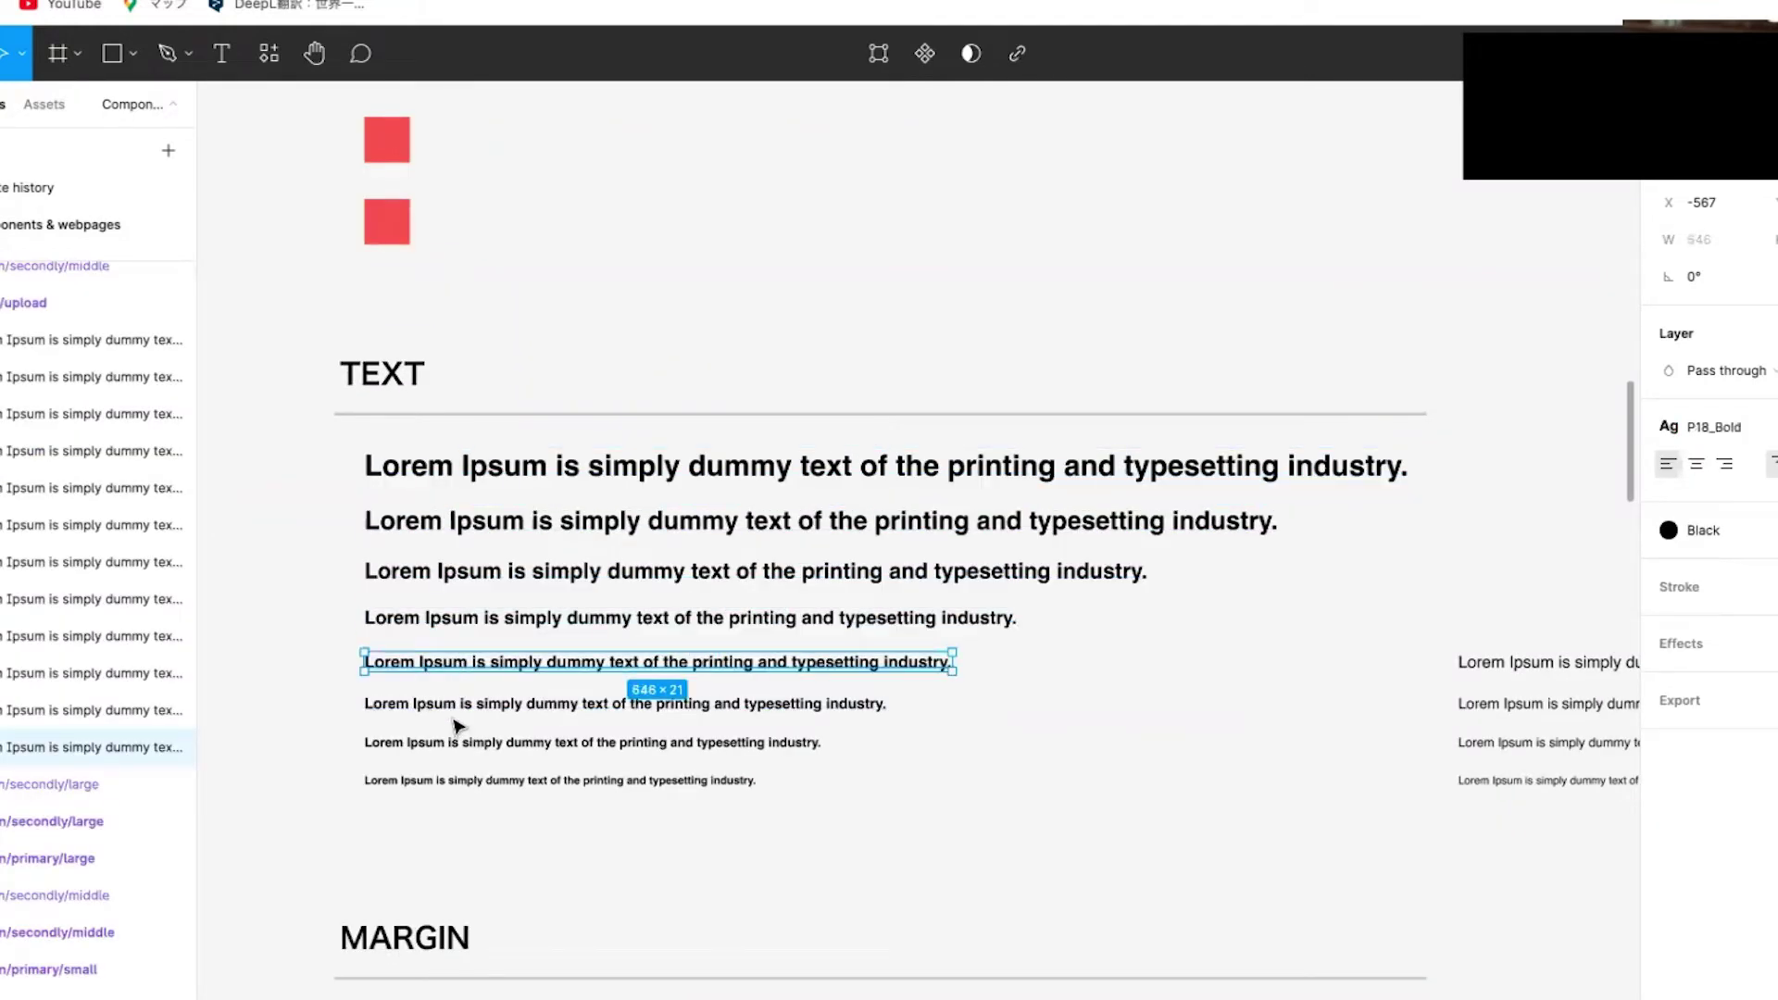
{"action": "left_click", "coordinate": [460, 706]}
- Examine the sizes of the red and blue spacing squares in the MARGIN section
{"action": "scroll", "coordinate": [460, 720], "scroll_direction": "down", "scroll_amount": 6}
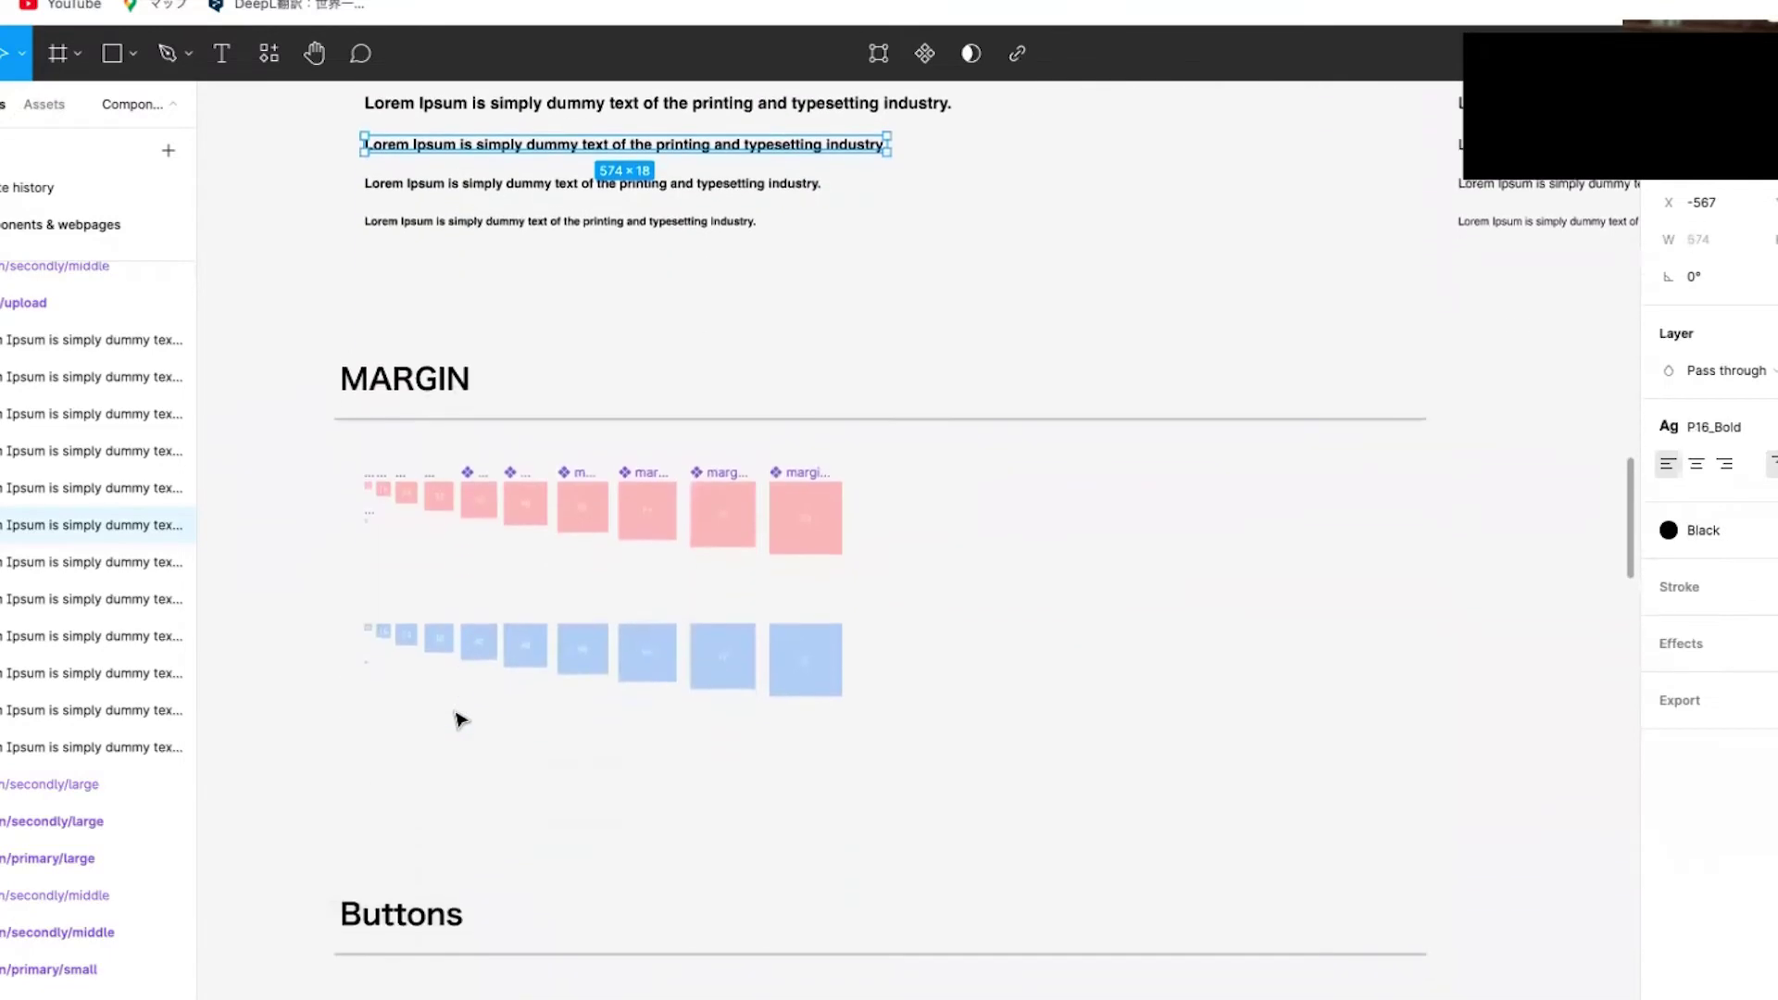
{"action": "scroll", "coordinate": [525, 581], "scroll_direction": "up", "scroll_amount": 3}
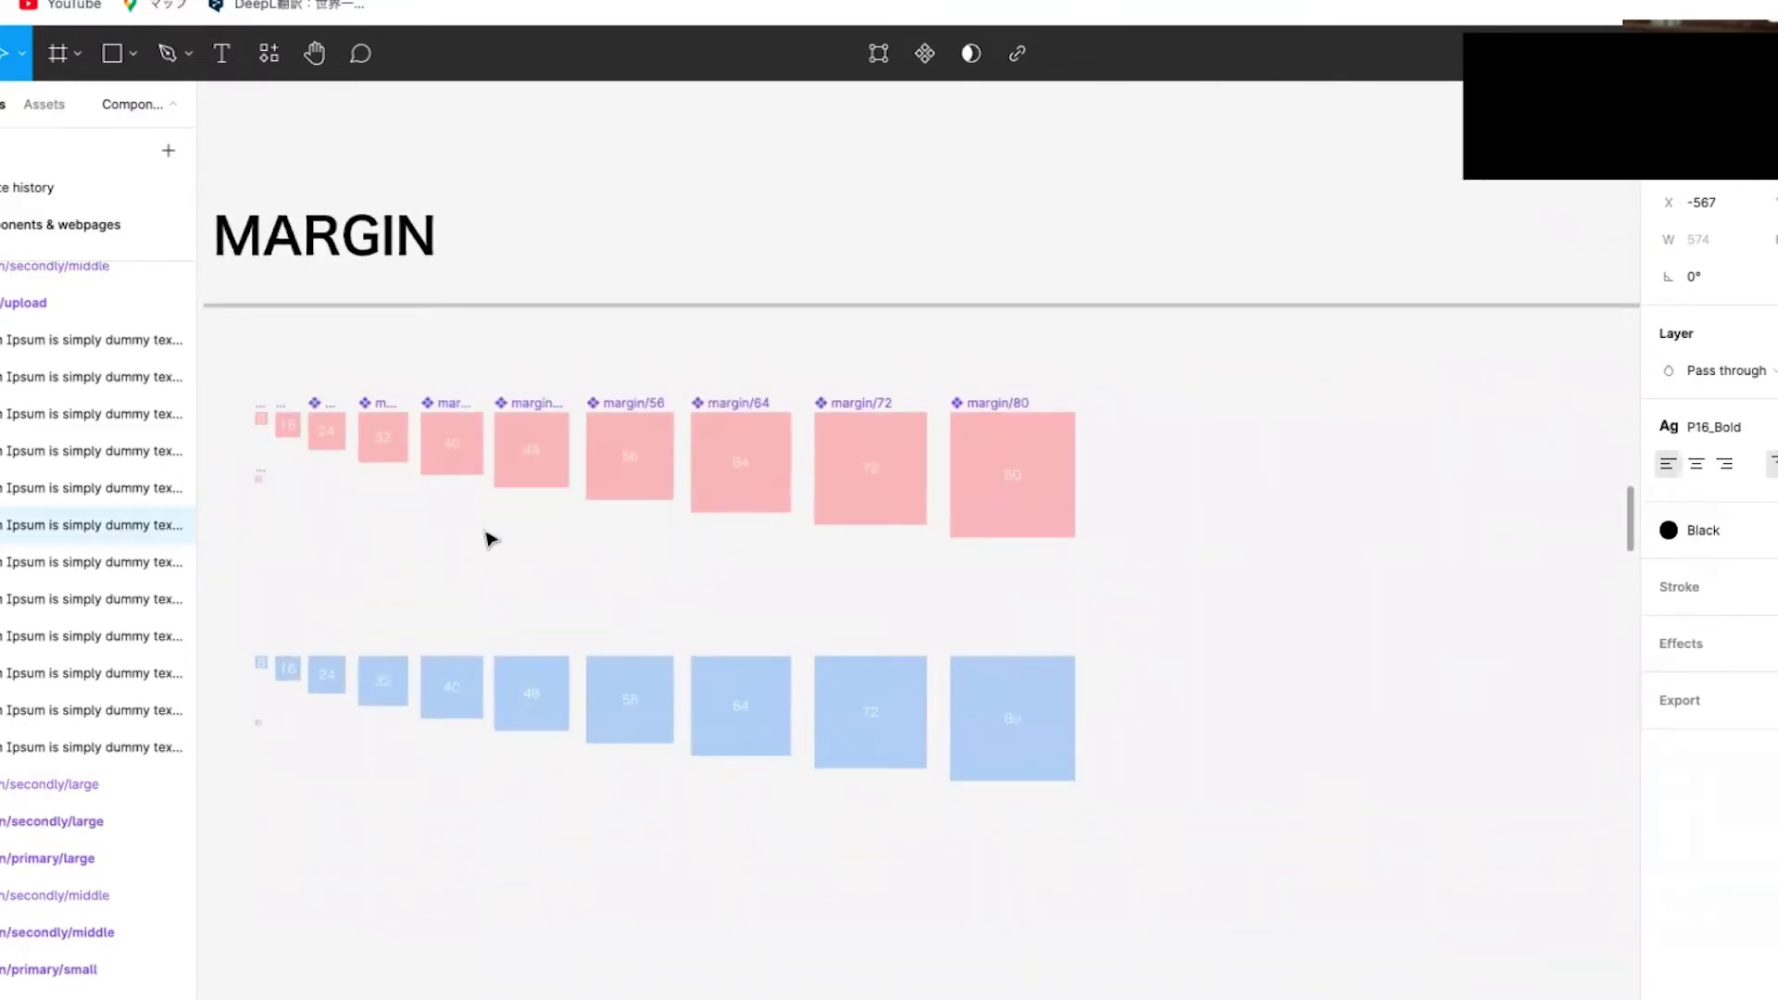
{"action": "scroll", "coordinate": [490, 539], "scroll_direction": "down", "scroll_amount": 3}
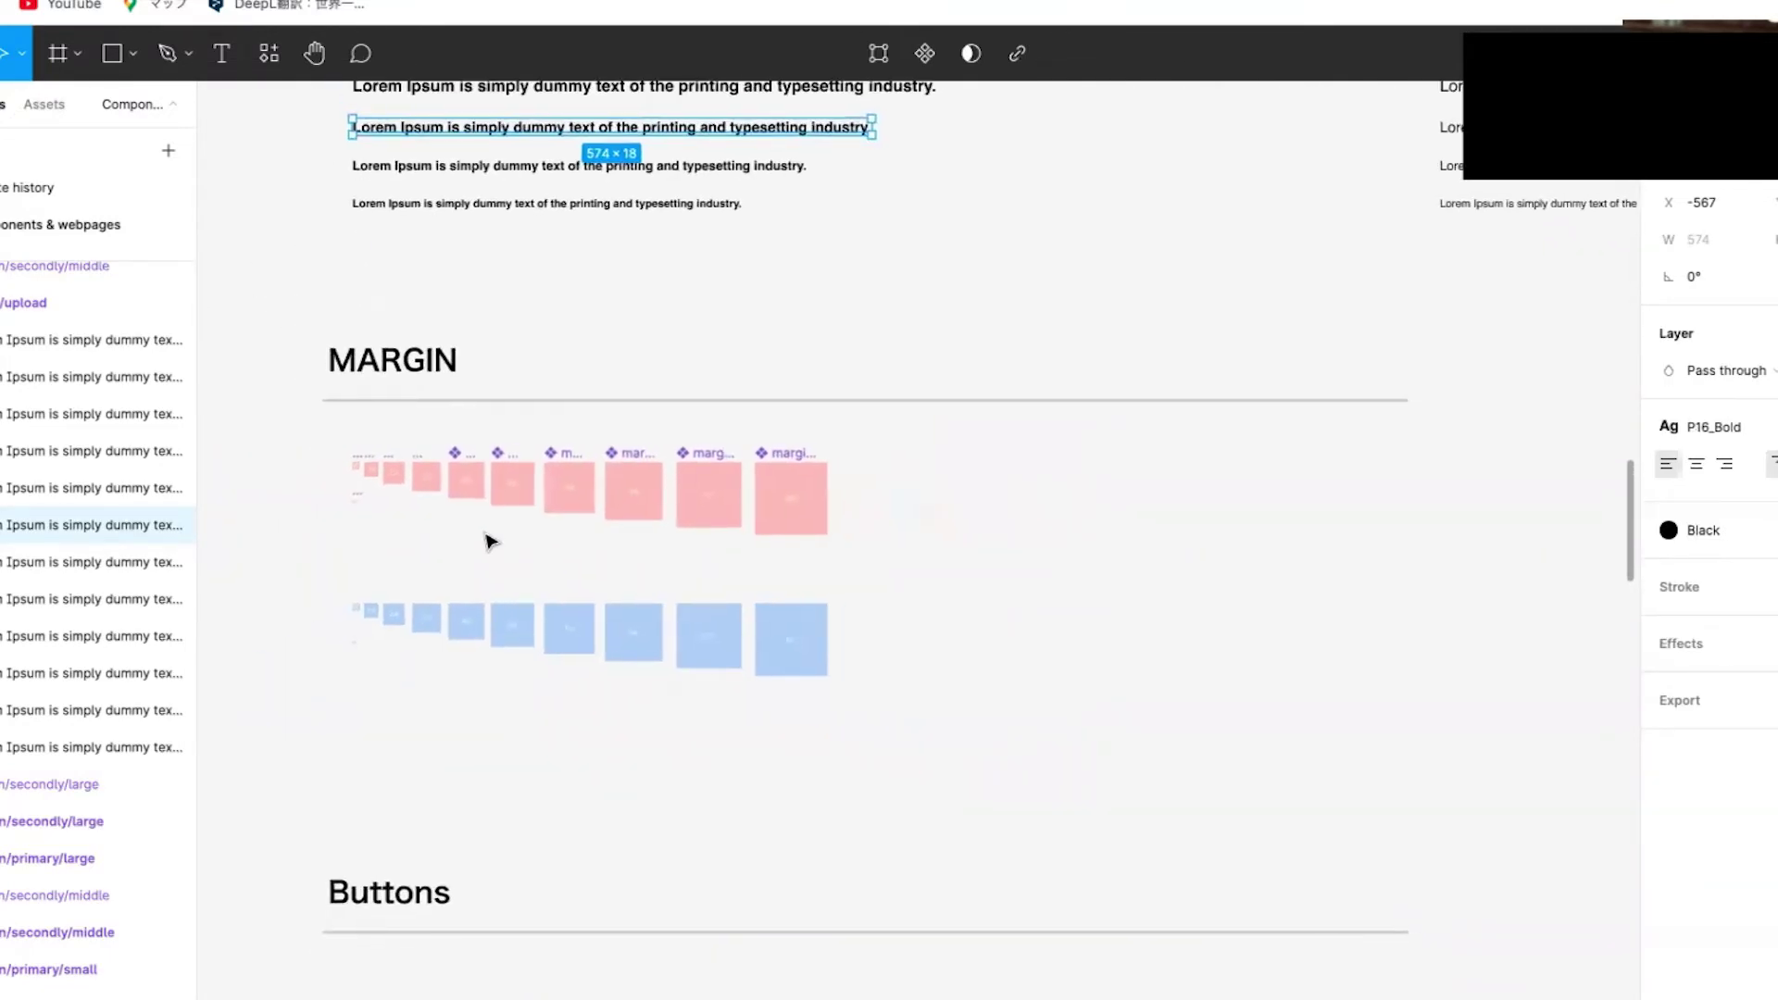
- Inspect the default, hover, press and focus variants of the Button/primary/large component in the Buttons section
{"action": "scroll", "coordinate": [491, 541], "scroll_direction": "down", "scroll_amount": 2}
{"action": "scroll", "coordinate": [489, 540], "scroll_direction": "down", "scroll_amount": 5}
{"action": "scroll", "coordinate": [488, 540], "scroll_direction": "up", "scroll_amount": 2}
{"action": "left_click", "coordinate": [436, 444]}
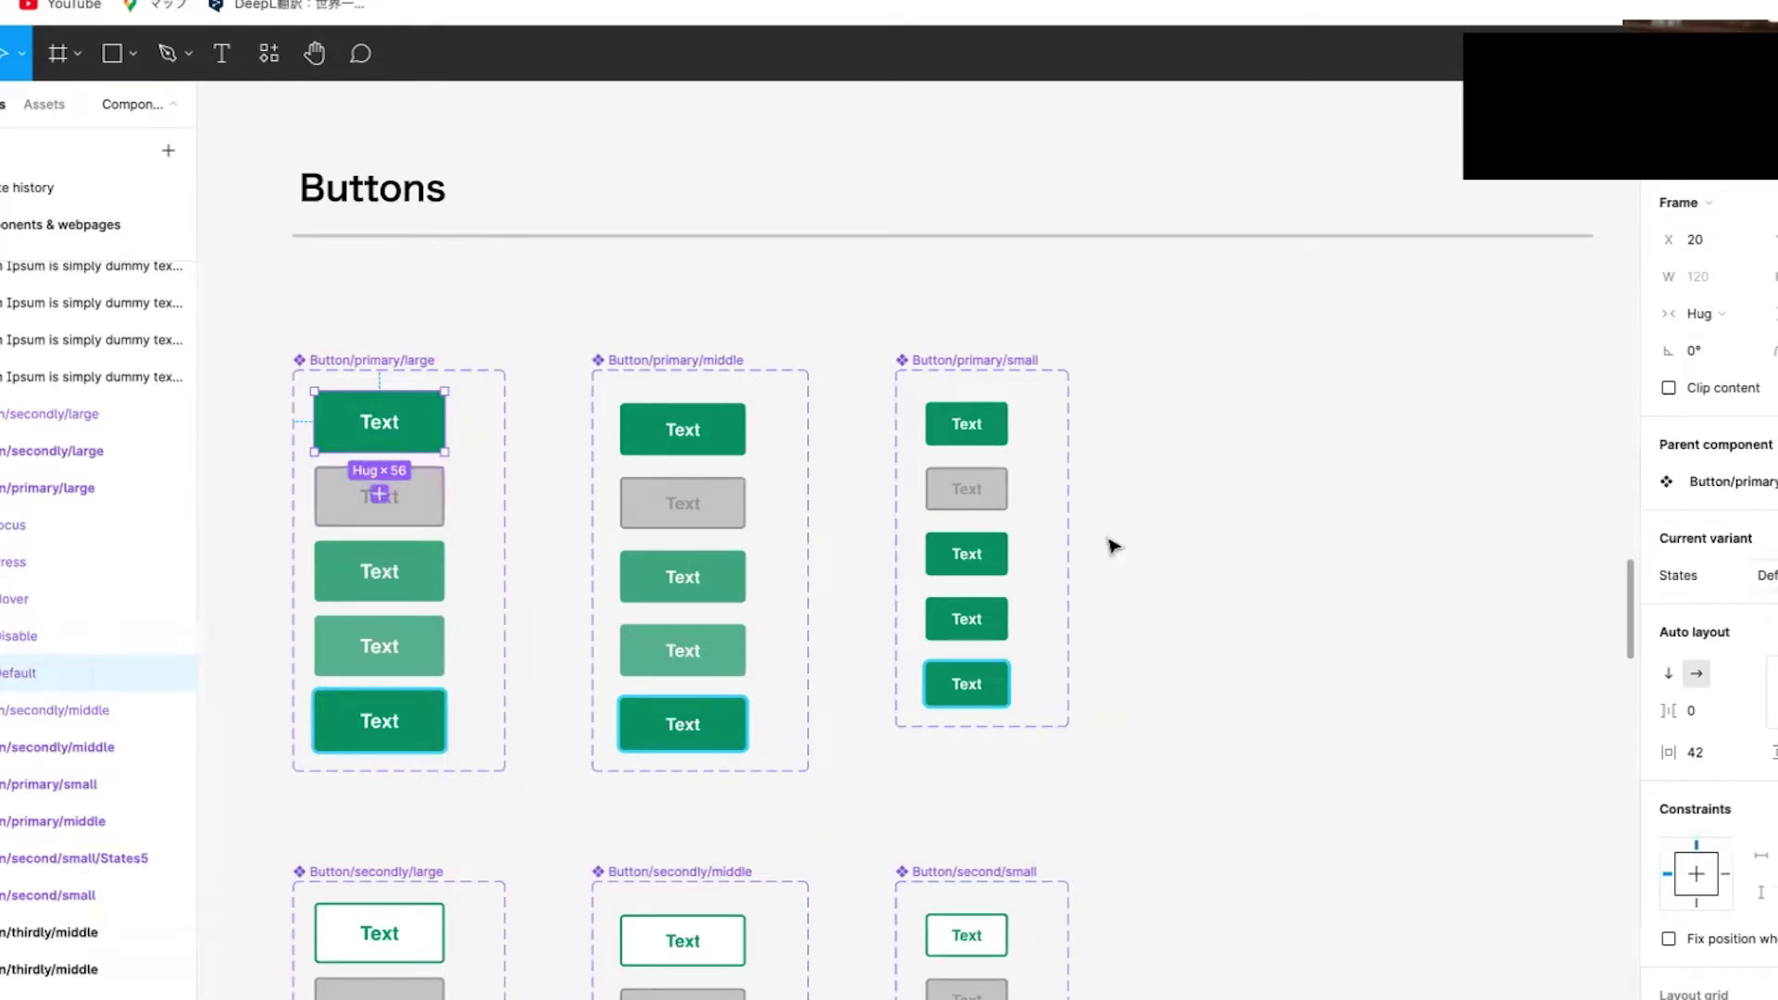
{"action": "left_click", "coordinate": [430, 589]}
{"action": "left_click", "coordinate": [439, 648]}
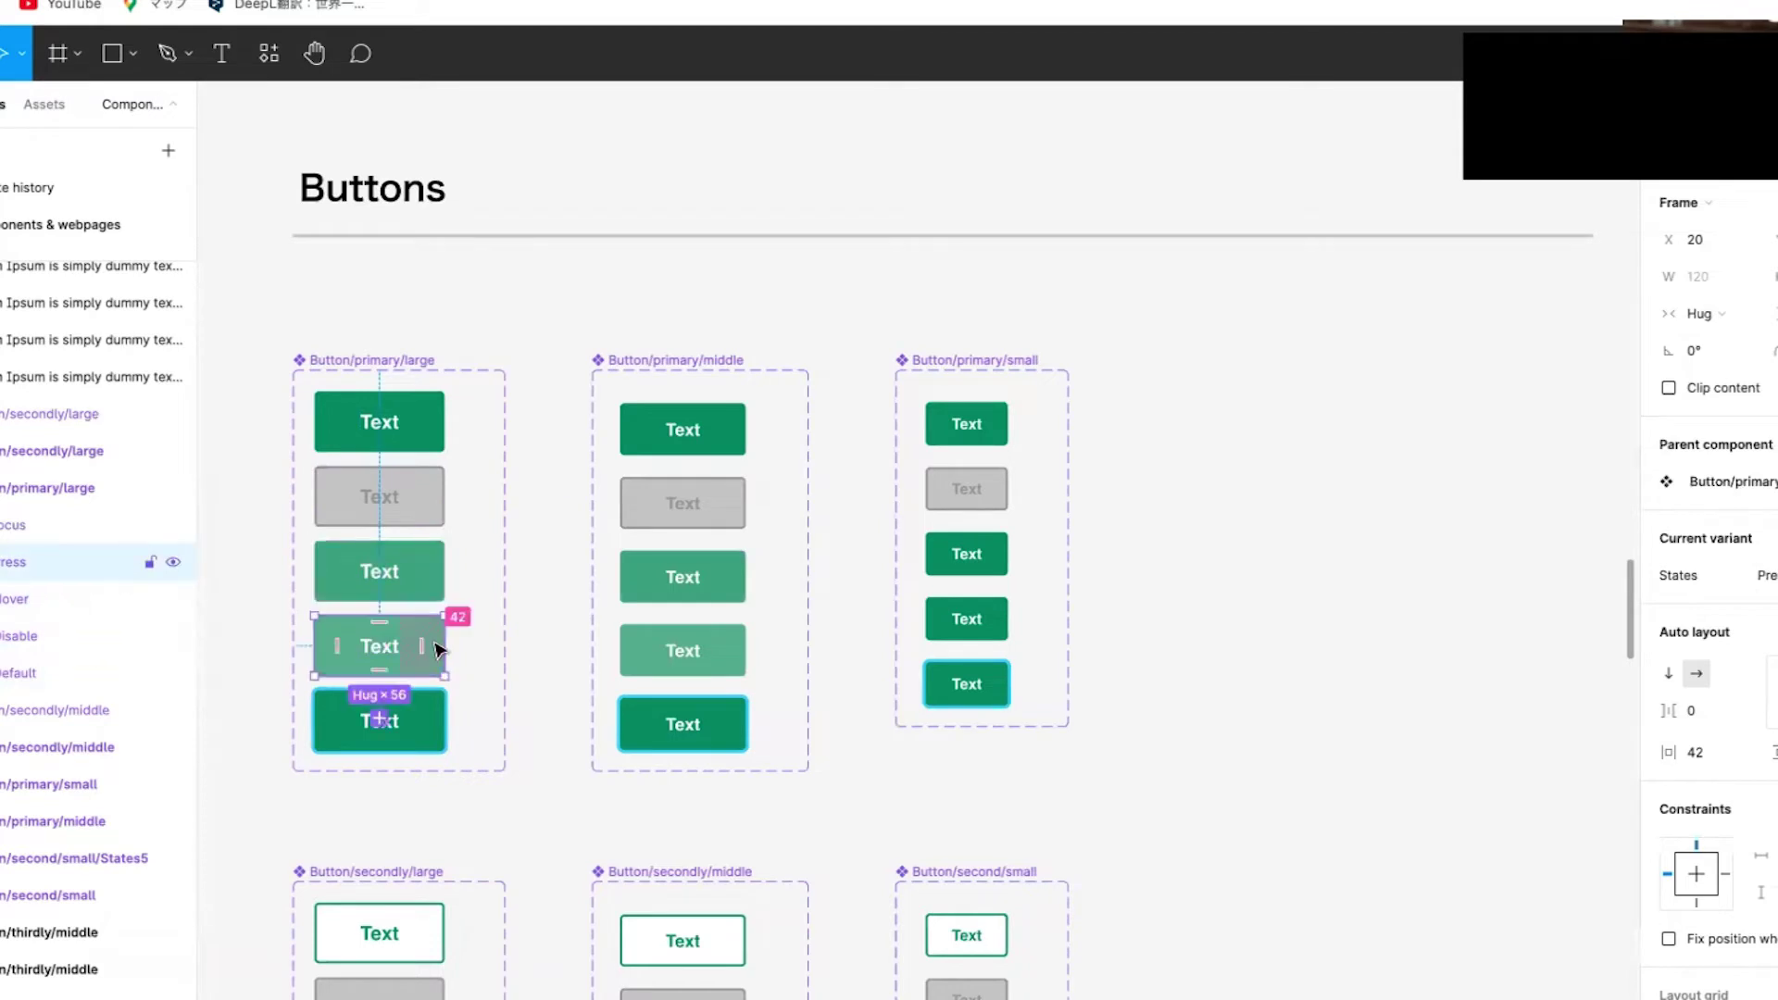
{"action": "left_click", "coordinate": [440, 728]}
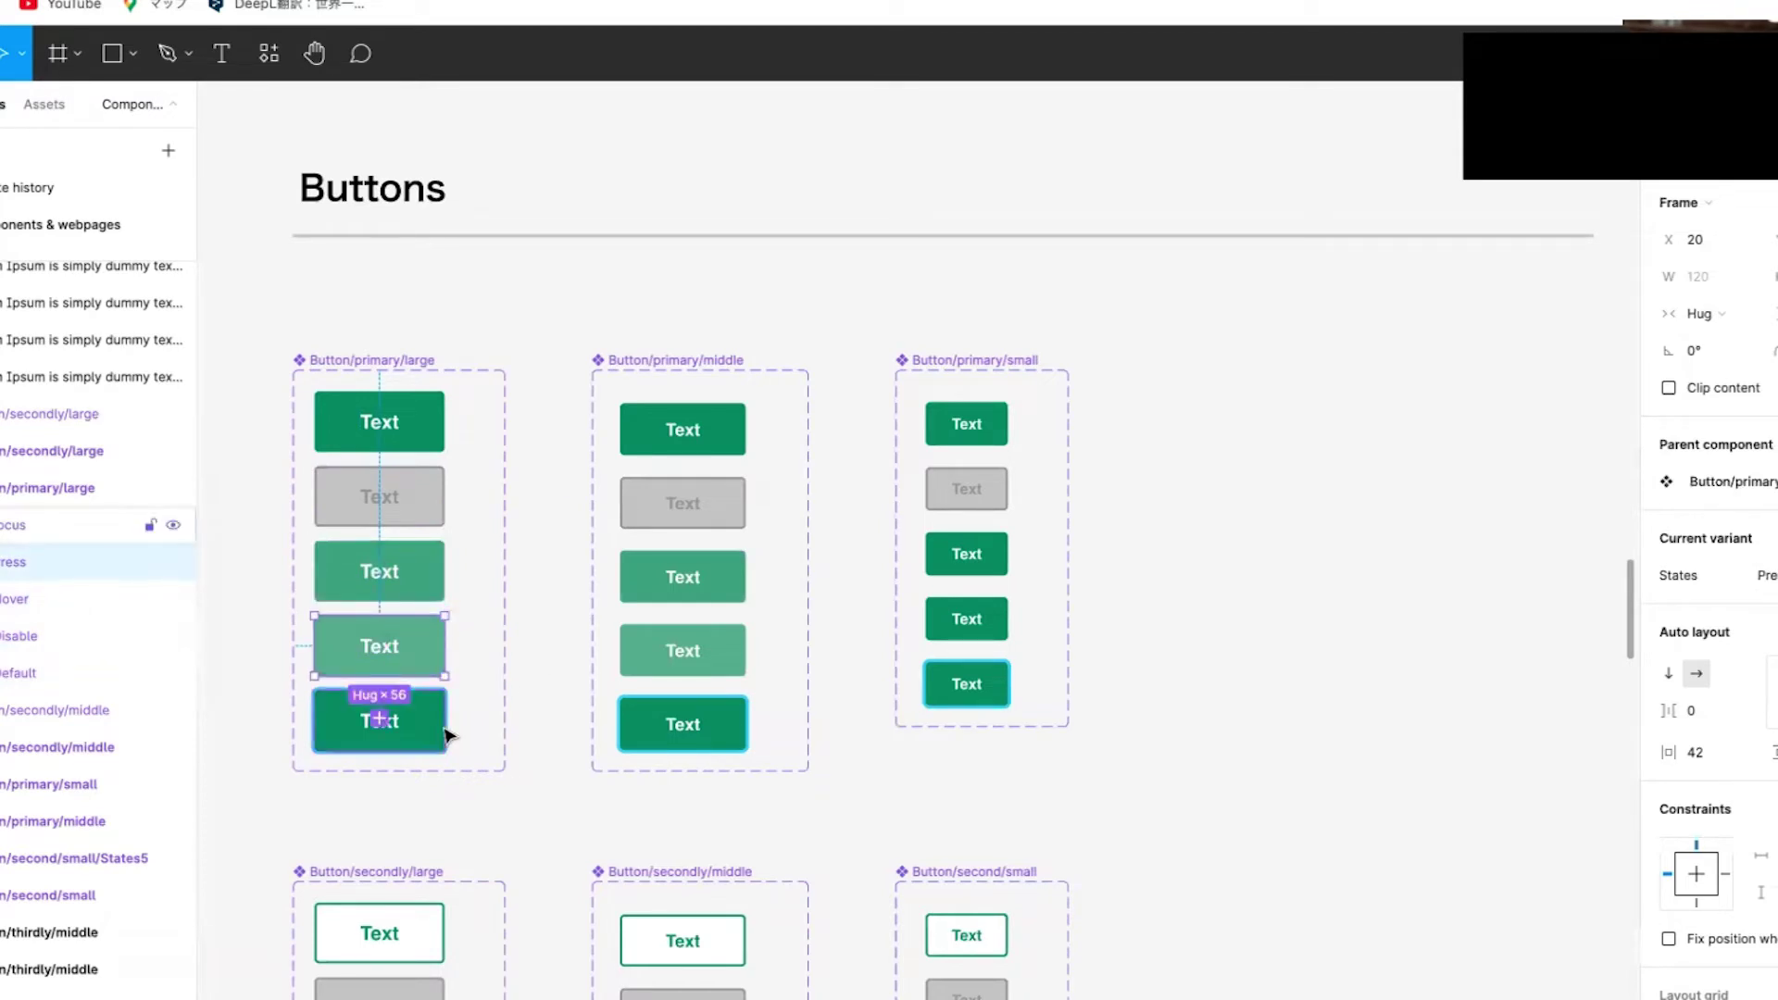
- Examine the secondary button components in large, middle and small sizes below the primary button sets
{"action": "left_click", "coordinate": [530, 758]}
{"action": "scroll", "coordinate": [542, 746], "scroll_direction": "down", "scroll_amount": 4}
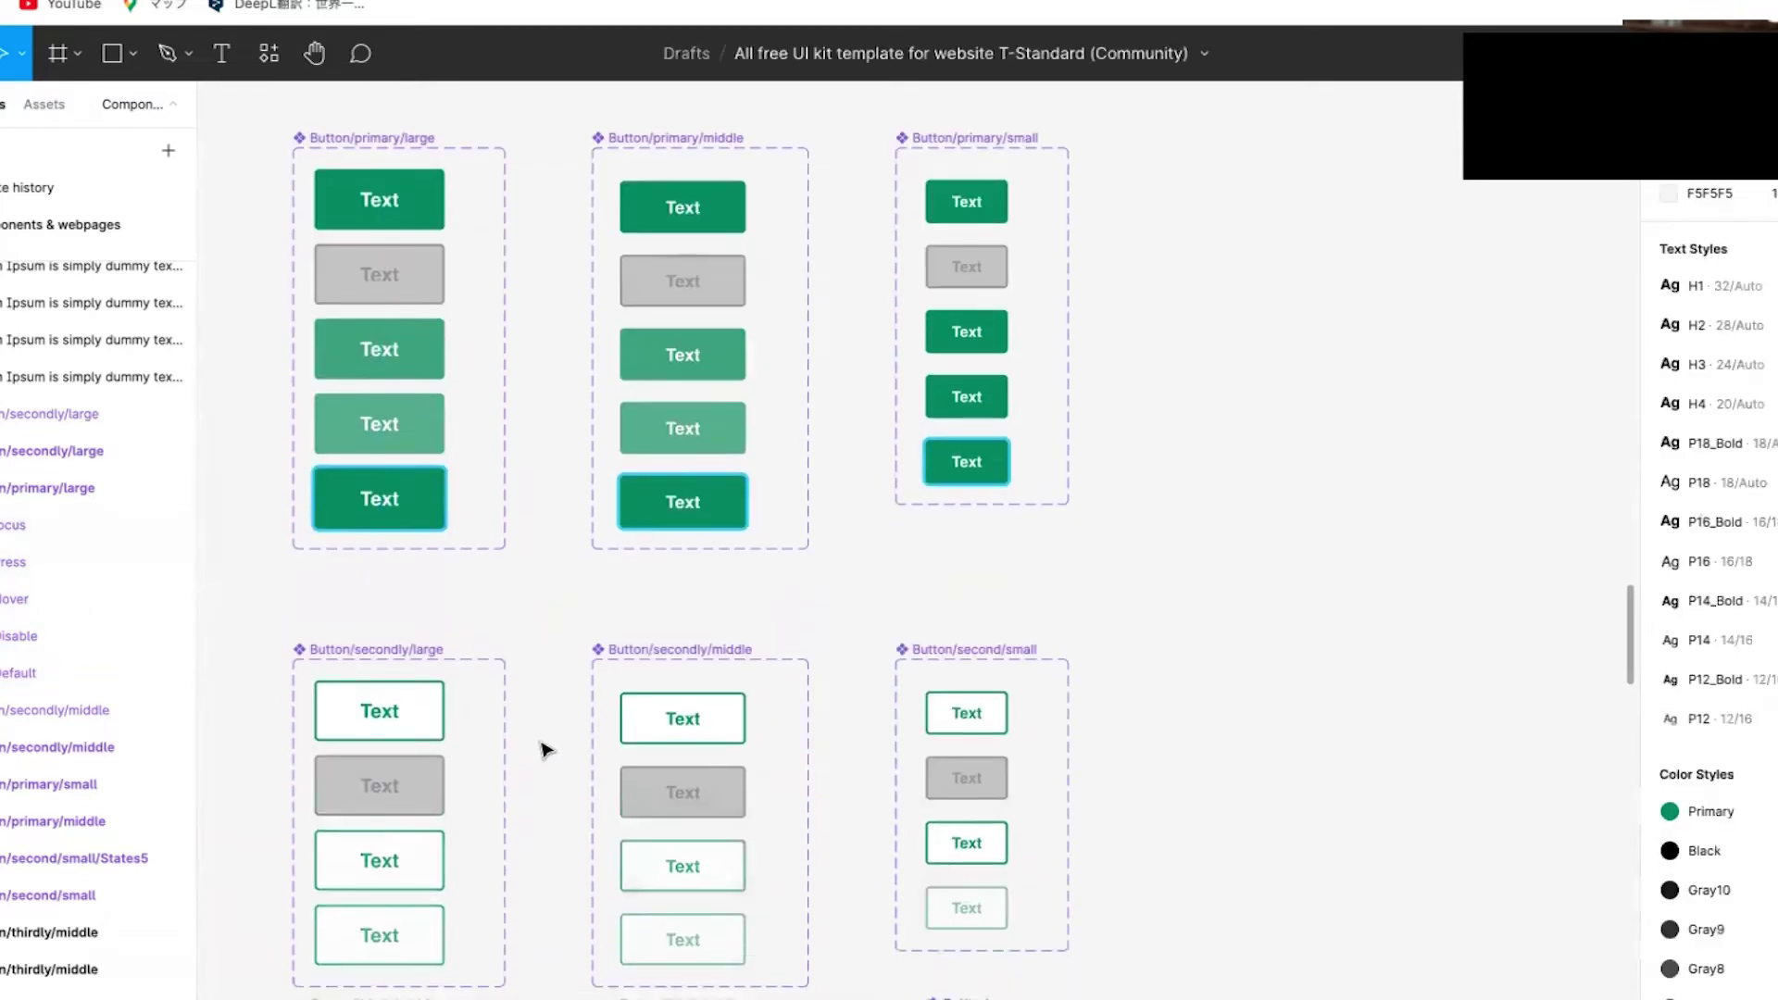
{"action": "scroll", "coordinate": [442, 582], "scroll_direction": "down", "scroll_amount": 3}
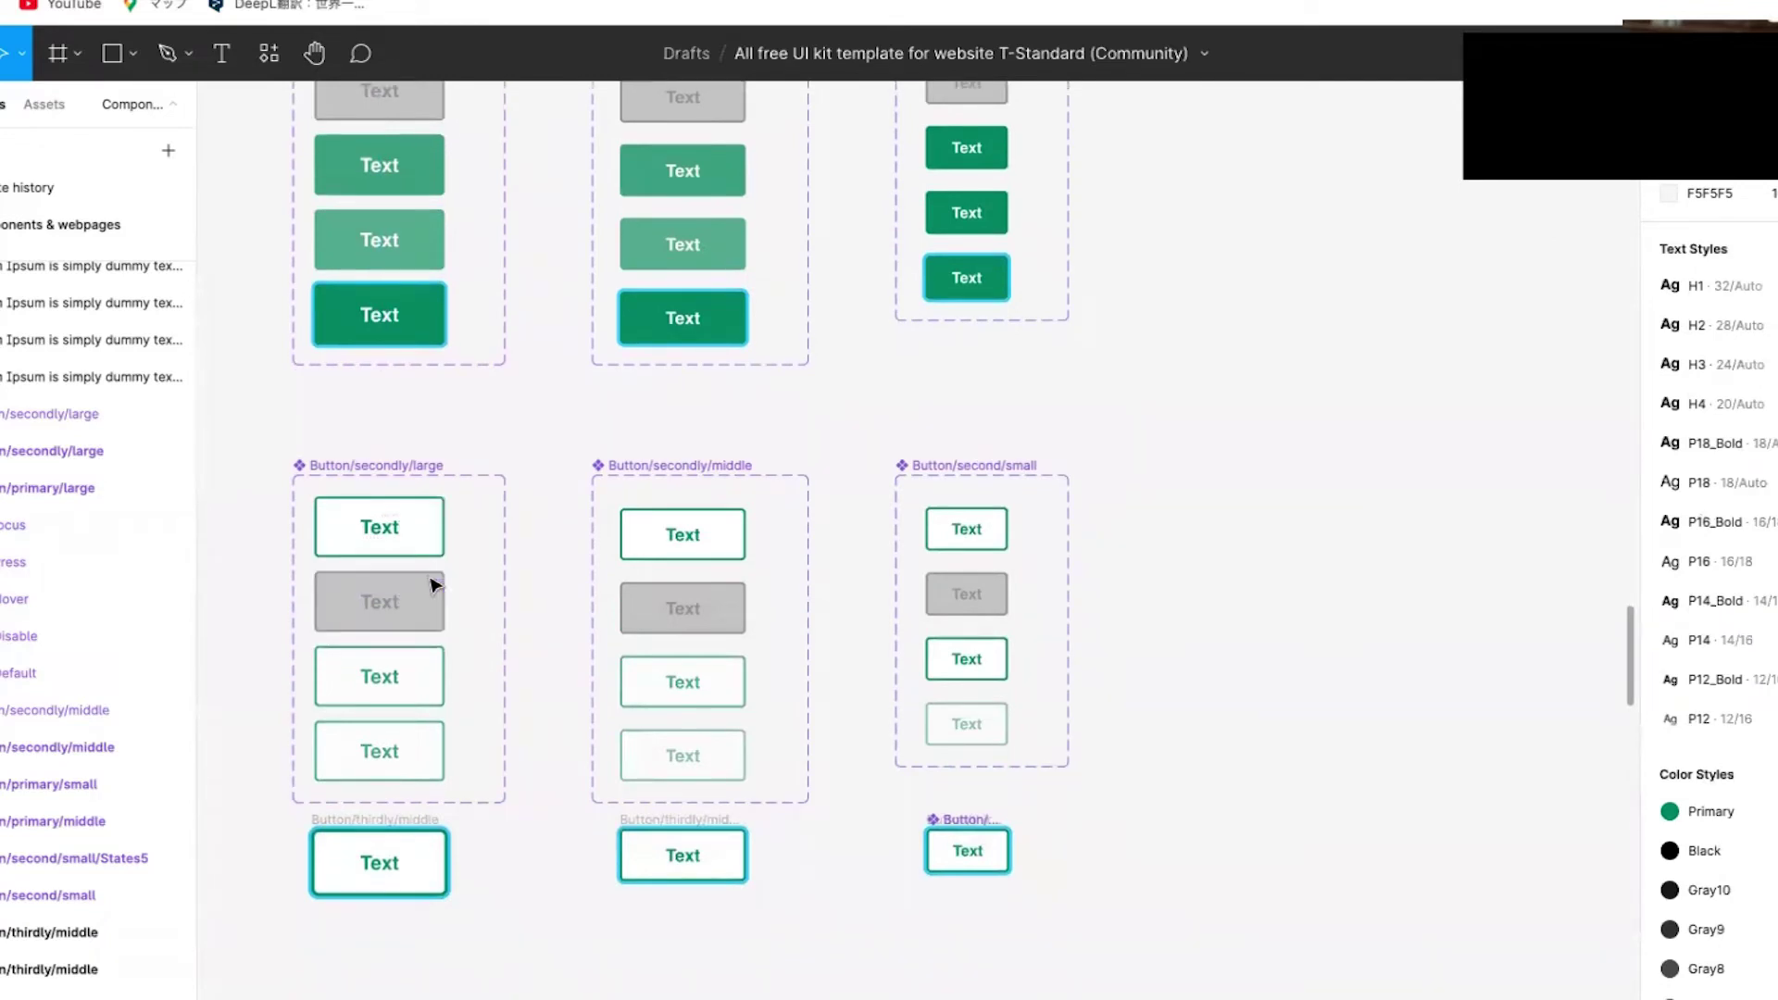
{"action": "scroll", "coordinate": [435, 584], "scroll_direction": "up", "scroll_amount": 8}
{"action": "scroll", "coordinate": [431, 584], "scroll_direction": "down", "scroll_amount": 5}
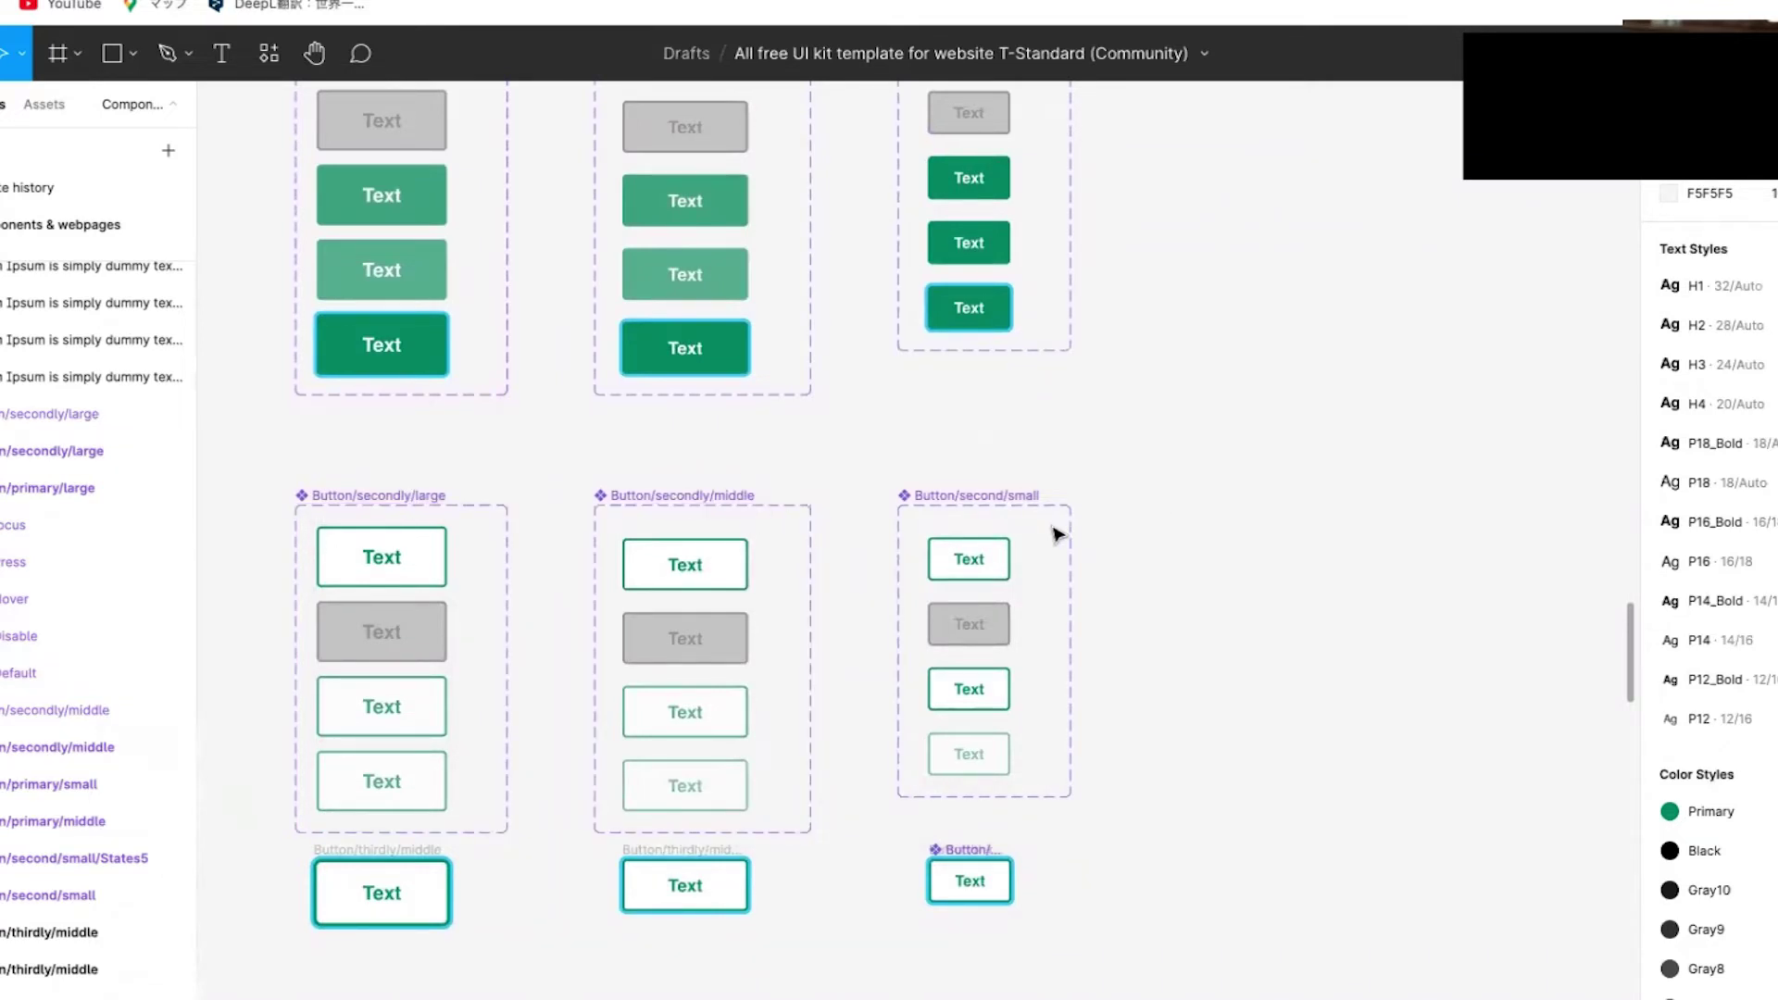
- Inspect the default and disabled variants of the Input/upload component in the Uploder section
{"action": "scroll", "coordinate": [1058, 535], "scroll_direction": "down", "scroll_amount": 10}
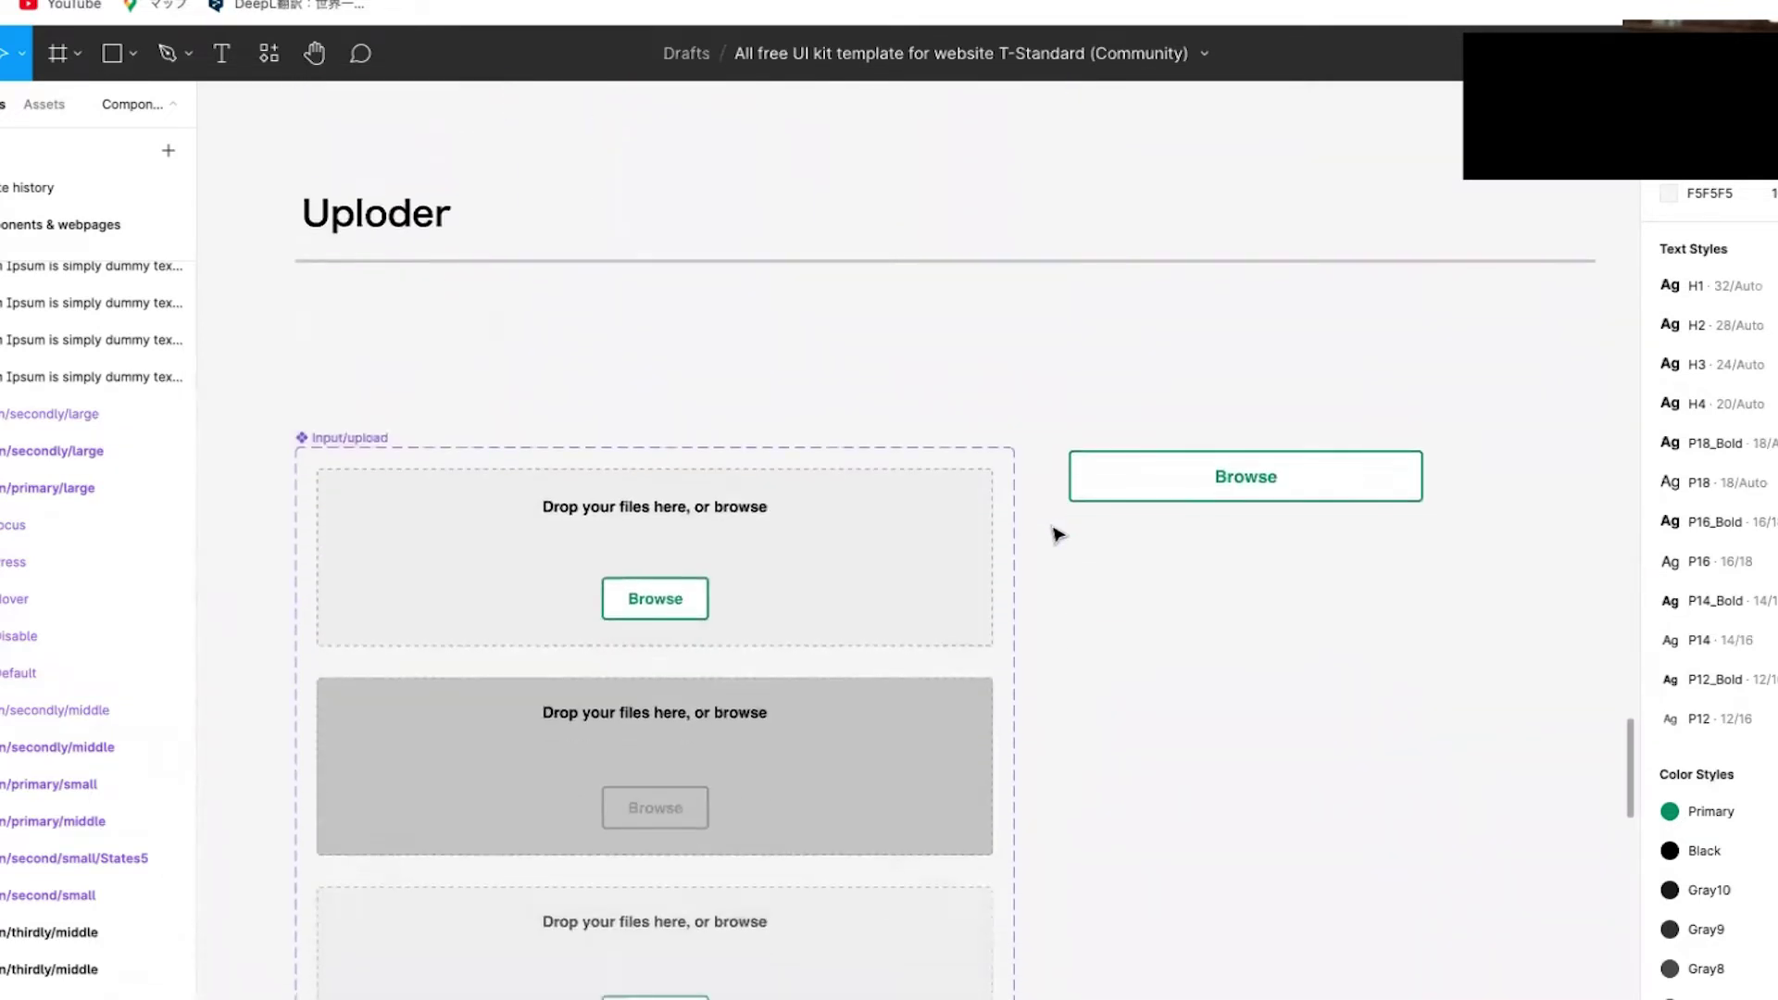
{"action": "scroll", "coordinate": [1058, 534], "scroll_direction": "down", "scroll_amount": 2}
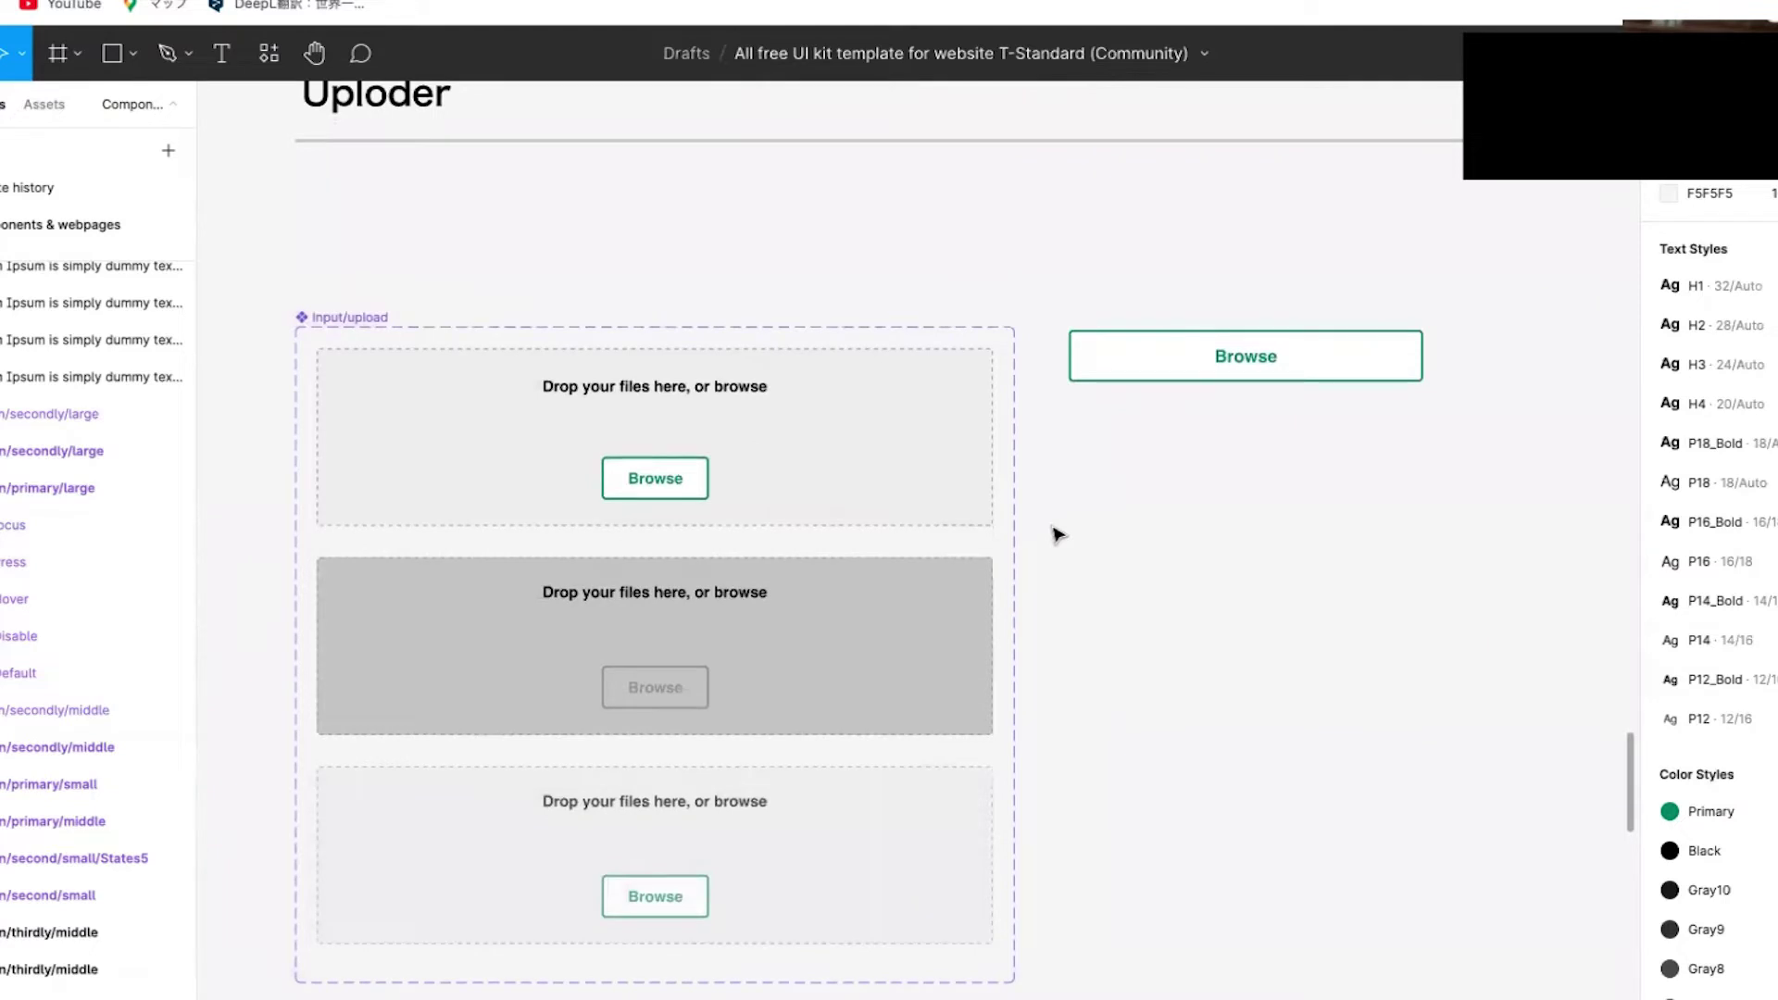
{"action": "scroll", "coordinate": [1058, 535], "scroll_direction": "right", "scroll_amount": 1}
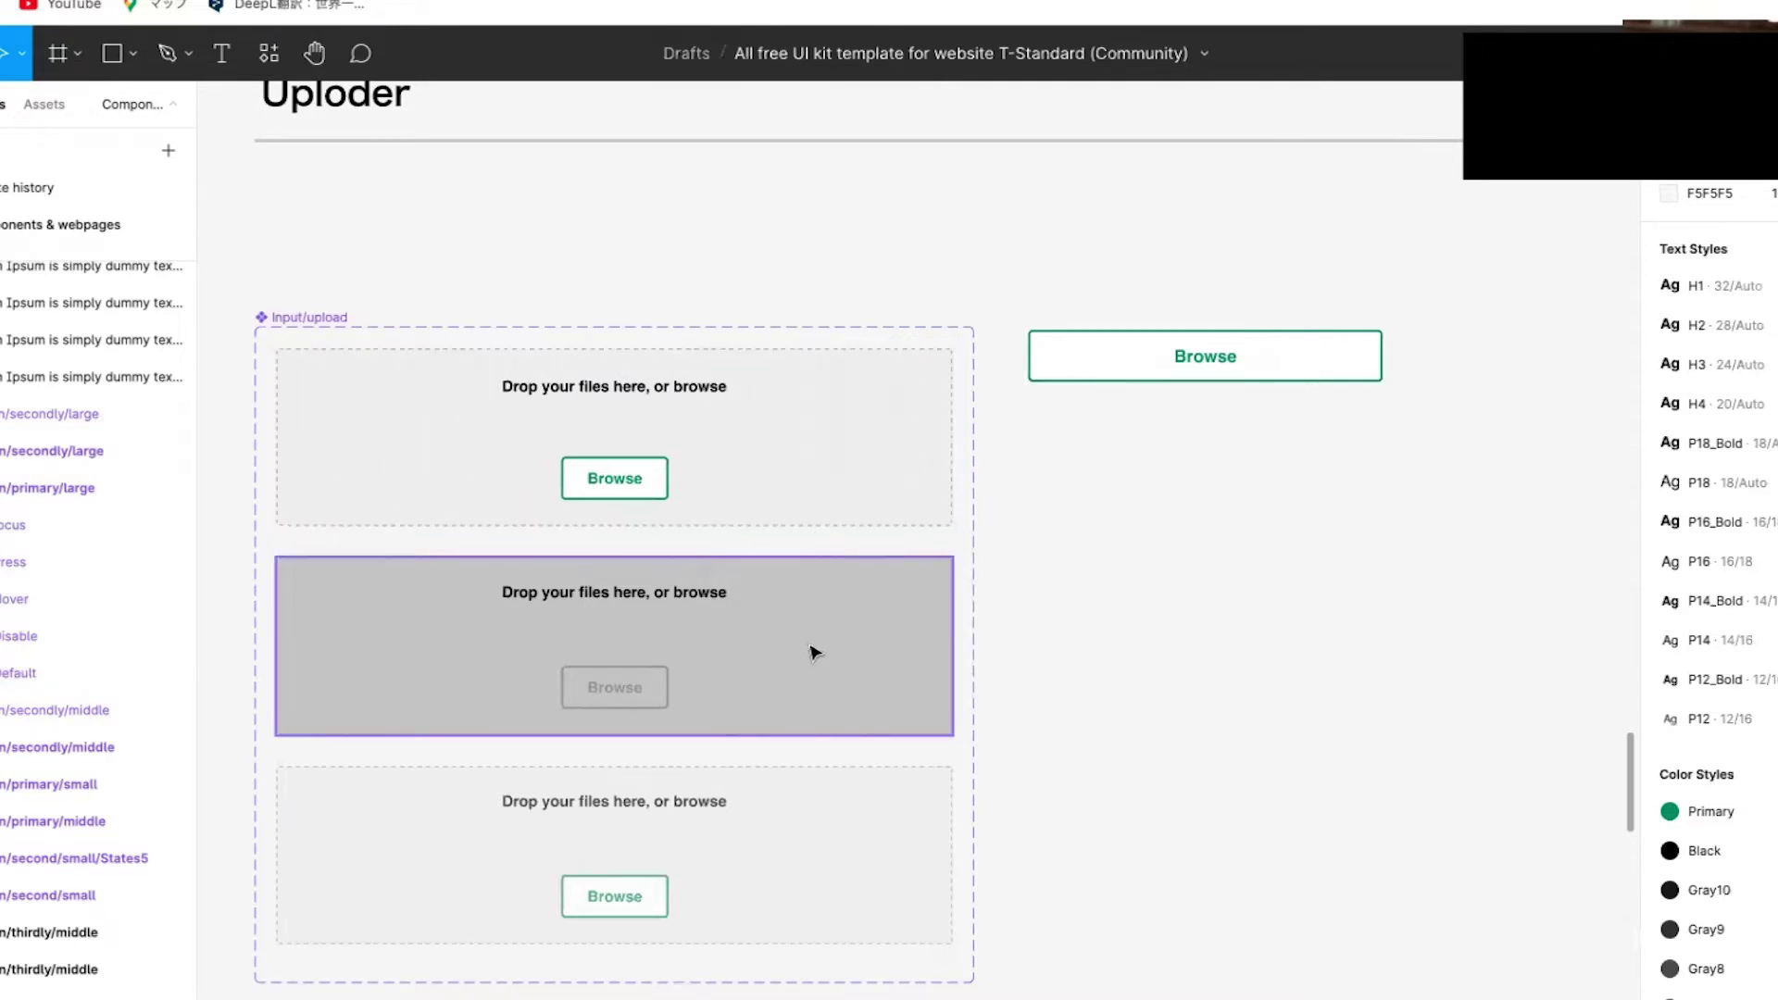
{"action": "left_click", "coordinate": [738, 445]}
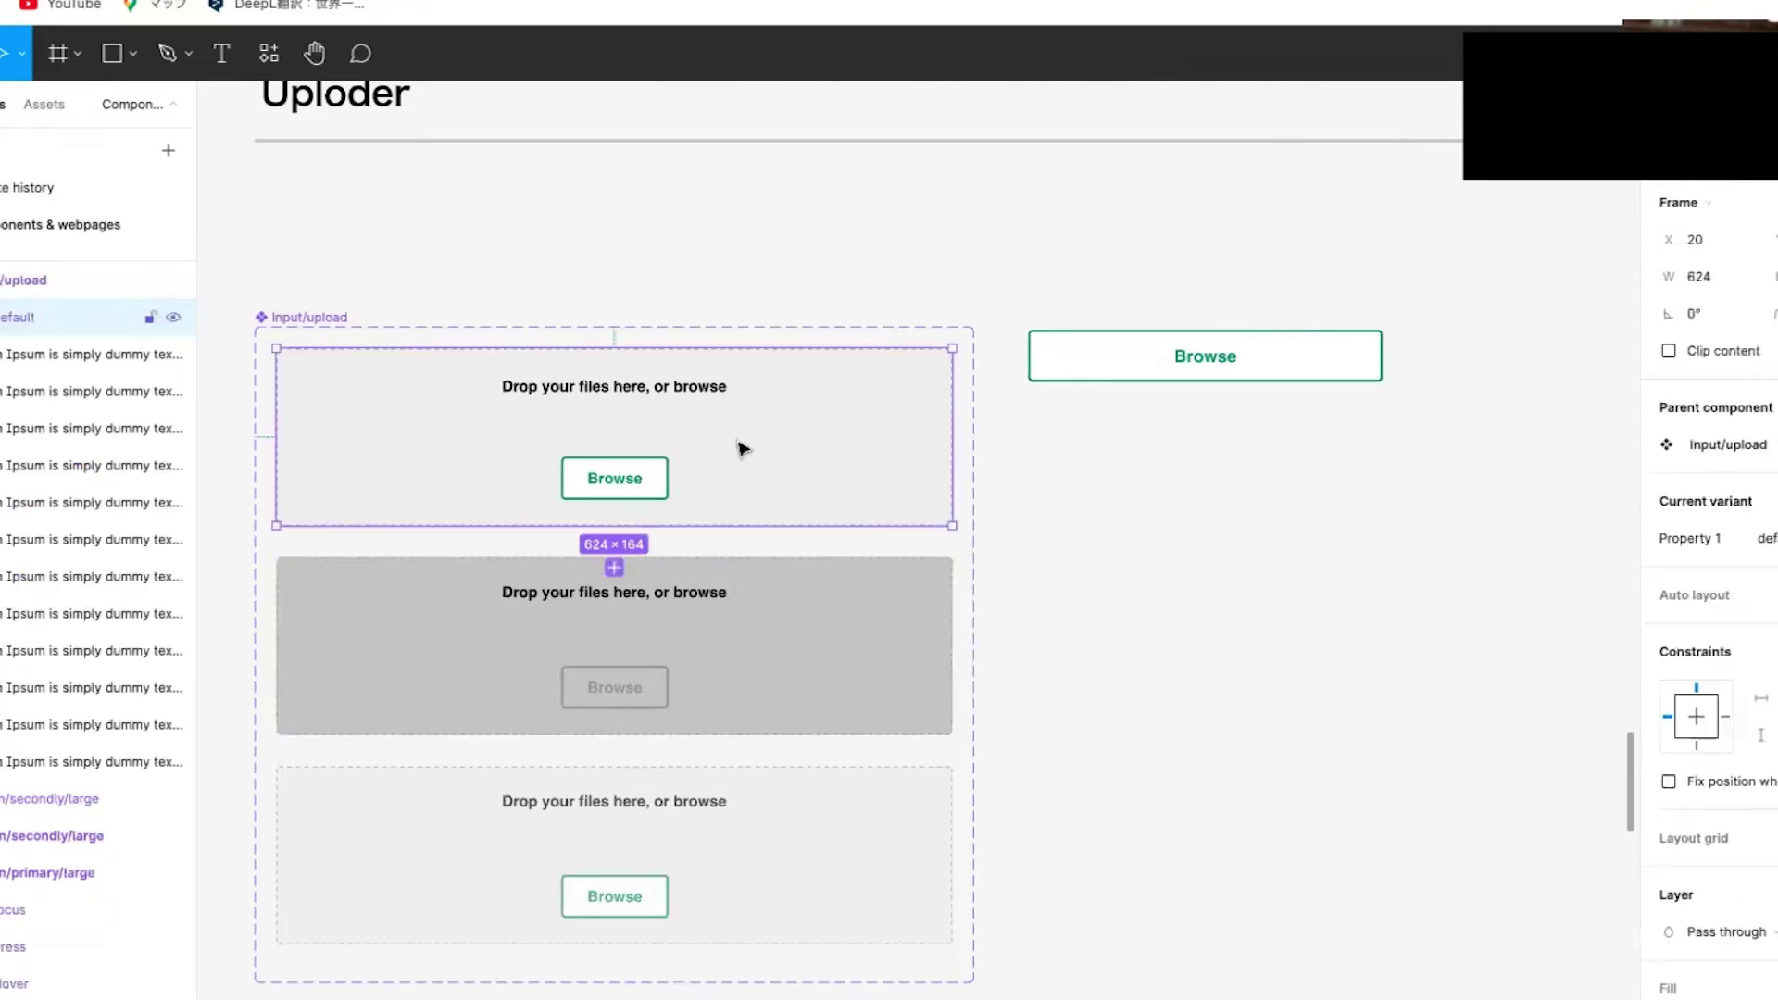
{"action": "left_click", "coordinate": [834, 725]}
{"action": "scroll", "coordinate": [831, 736], "scroll_direction": "down", "scroll_amount": 3}
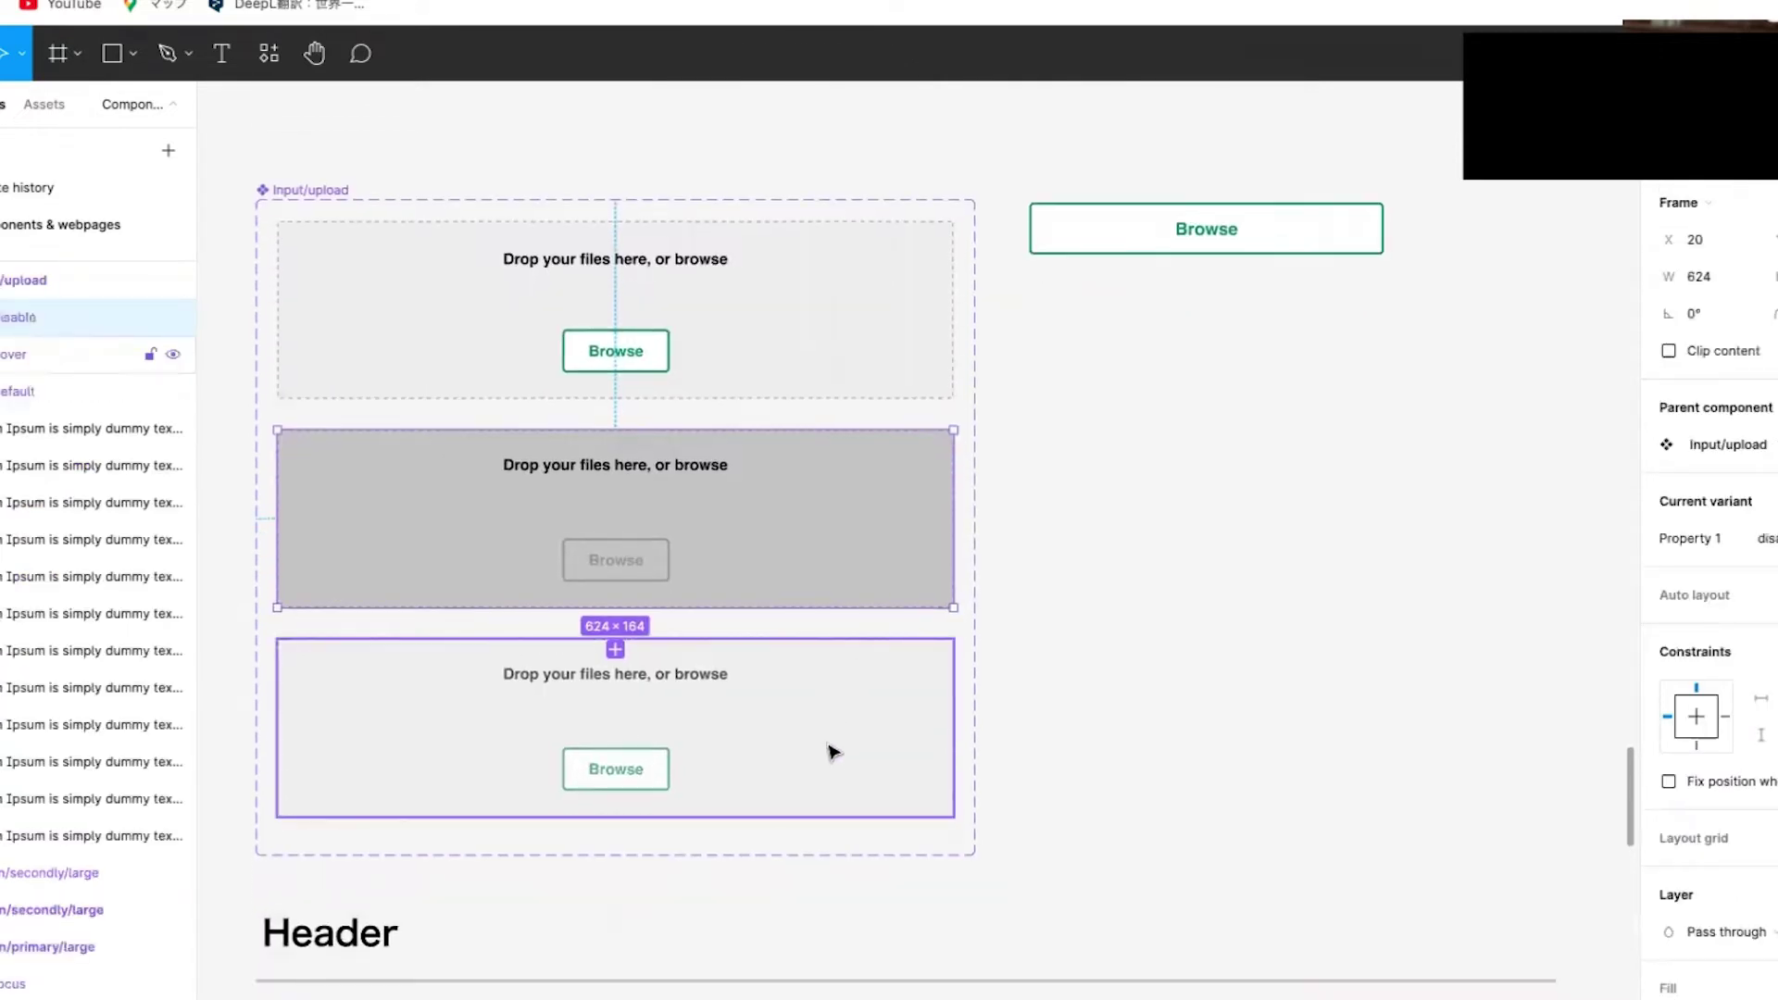
{"action": "left_click", "coordinate": [1149, 721]}
{"action": "scroll", "coordinate": [1148, 721], "scroll_direction": "down", "scroll_amount": 2}
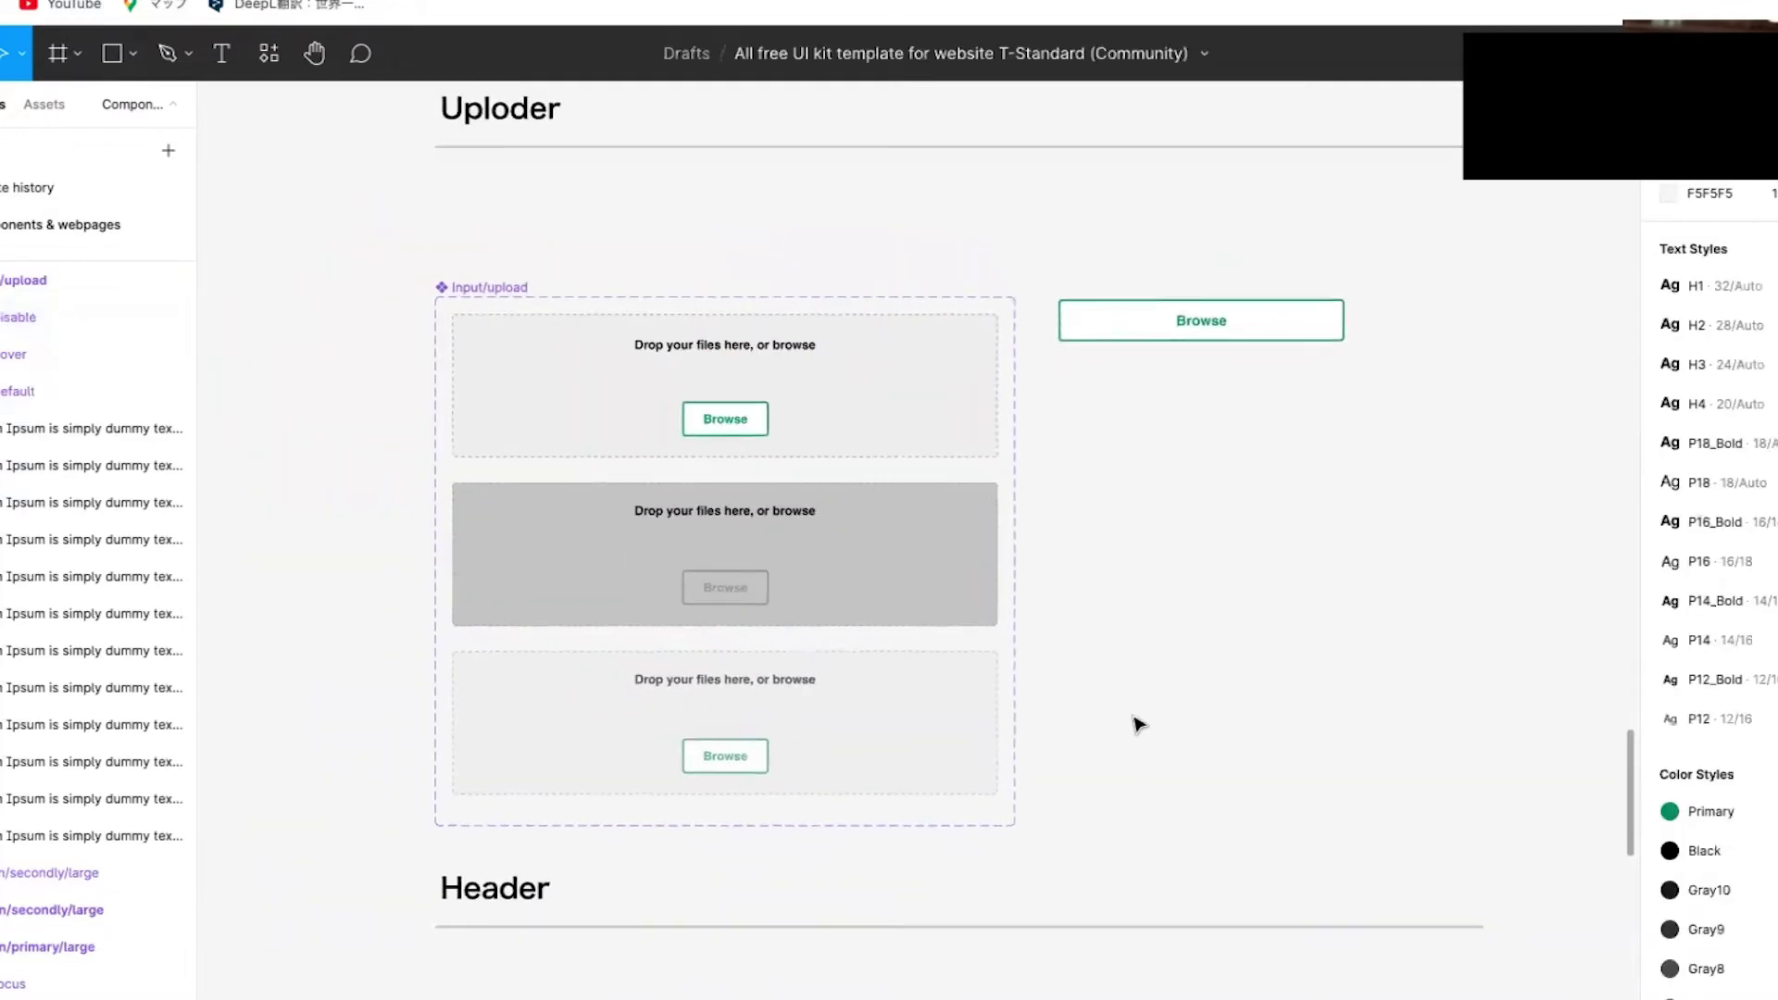
- Inspect the hover variant of the Input/upload component and the separate wide Browse button beside it
{"action": "left_click", "coordinate": [842, 738]}
{"action": "left_click", "coordinate": [1233, 761]}
{"action": "scroll", "coordinate": [1254, 758], "scroll_direction": "up", "scroll_amount": 2}
{"action": "scroll", "coordinate": [1258, 757], "scroll_direction": "down", "scroll_amount": 3}
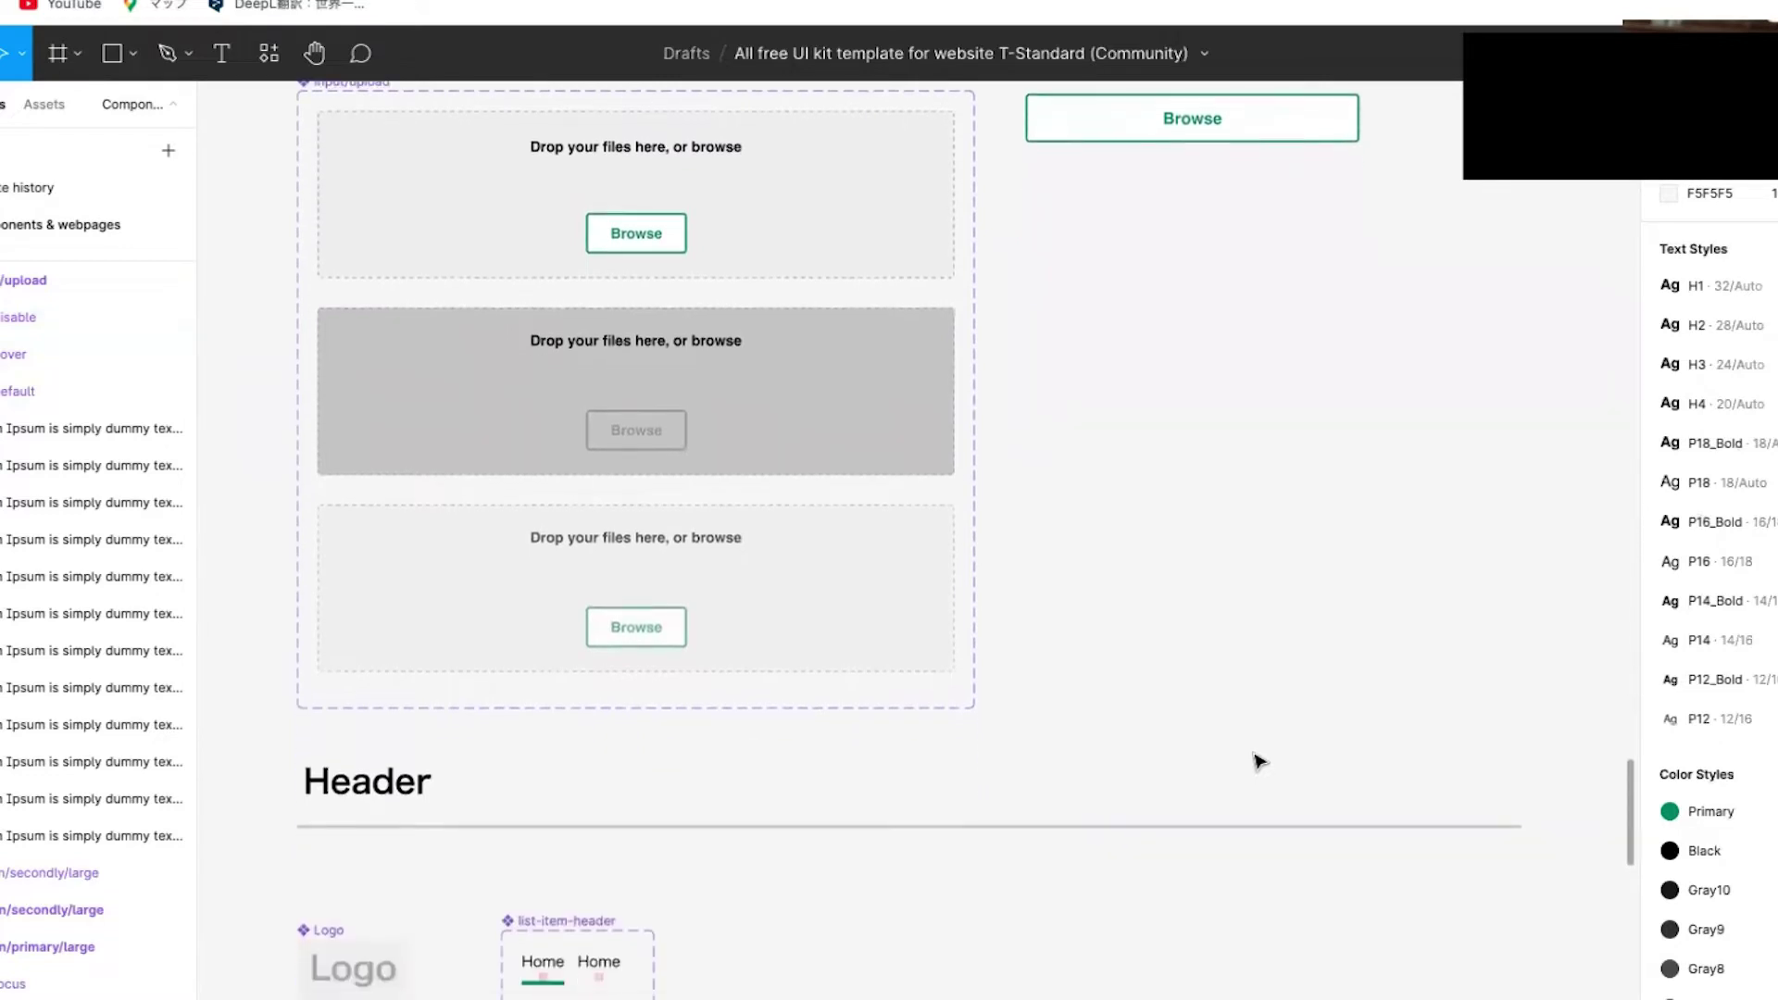
{"action": "scroll", "coordinate": [1278, 555], "scroll_direction": "up", "scroll_amount": 4}
{"action": "scroll", "coordinate": [1288, 380], "scroll_direction": "right", "scroll_amount": 2}
{"action": "scroll", "coordinate": [1288, 380], "scroll_direction": "up", "scroll_amount": 1}
{"action": "left_click", "coordinate": [1277, 405]}
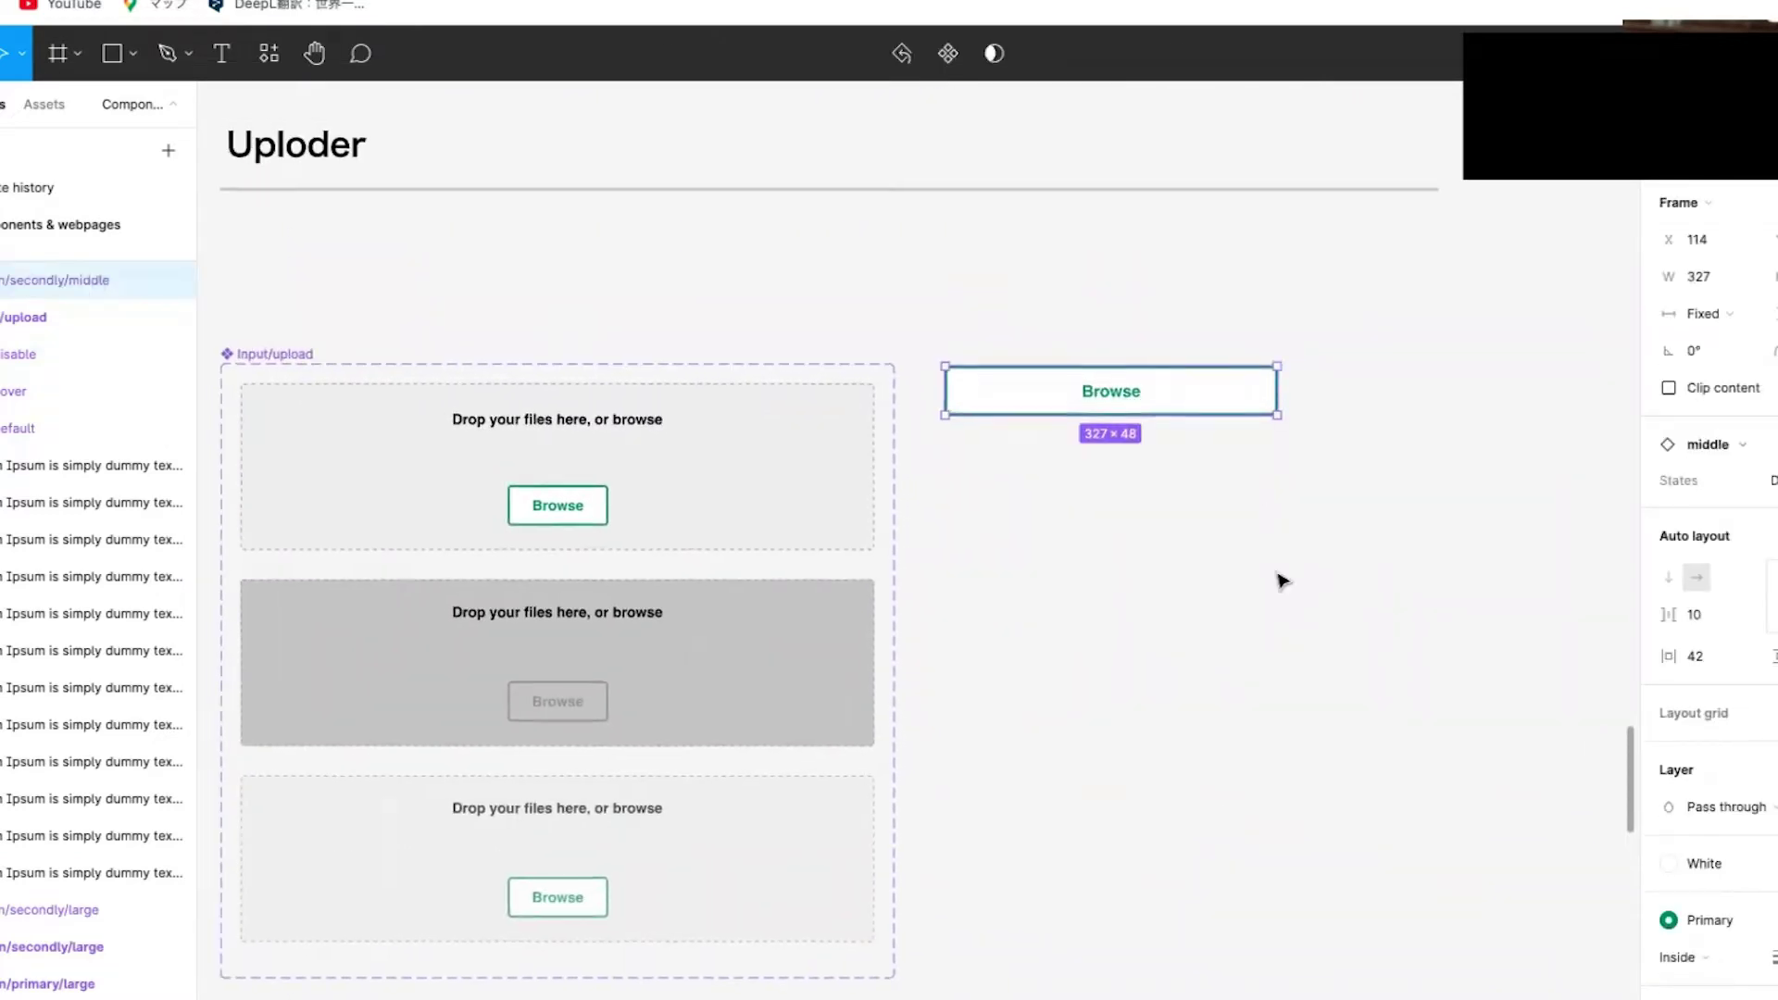
- Examine the Logo, list-item-header and Header components in the Header section
{"action": "scroll", "coordinate": [1281, 581], "scroll_direction": "down", "scroll_amount": 6}
{"action": "scroll", "coordinate": [1271, 581], "scroll_direction": "down", "scroll_amount": 5}
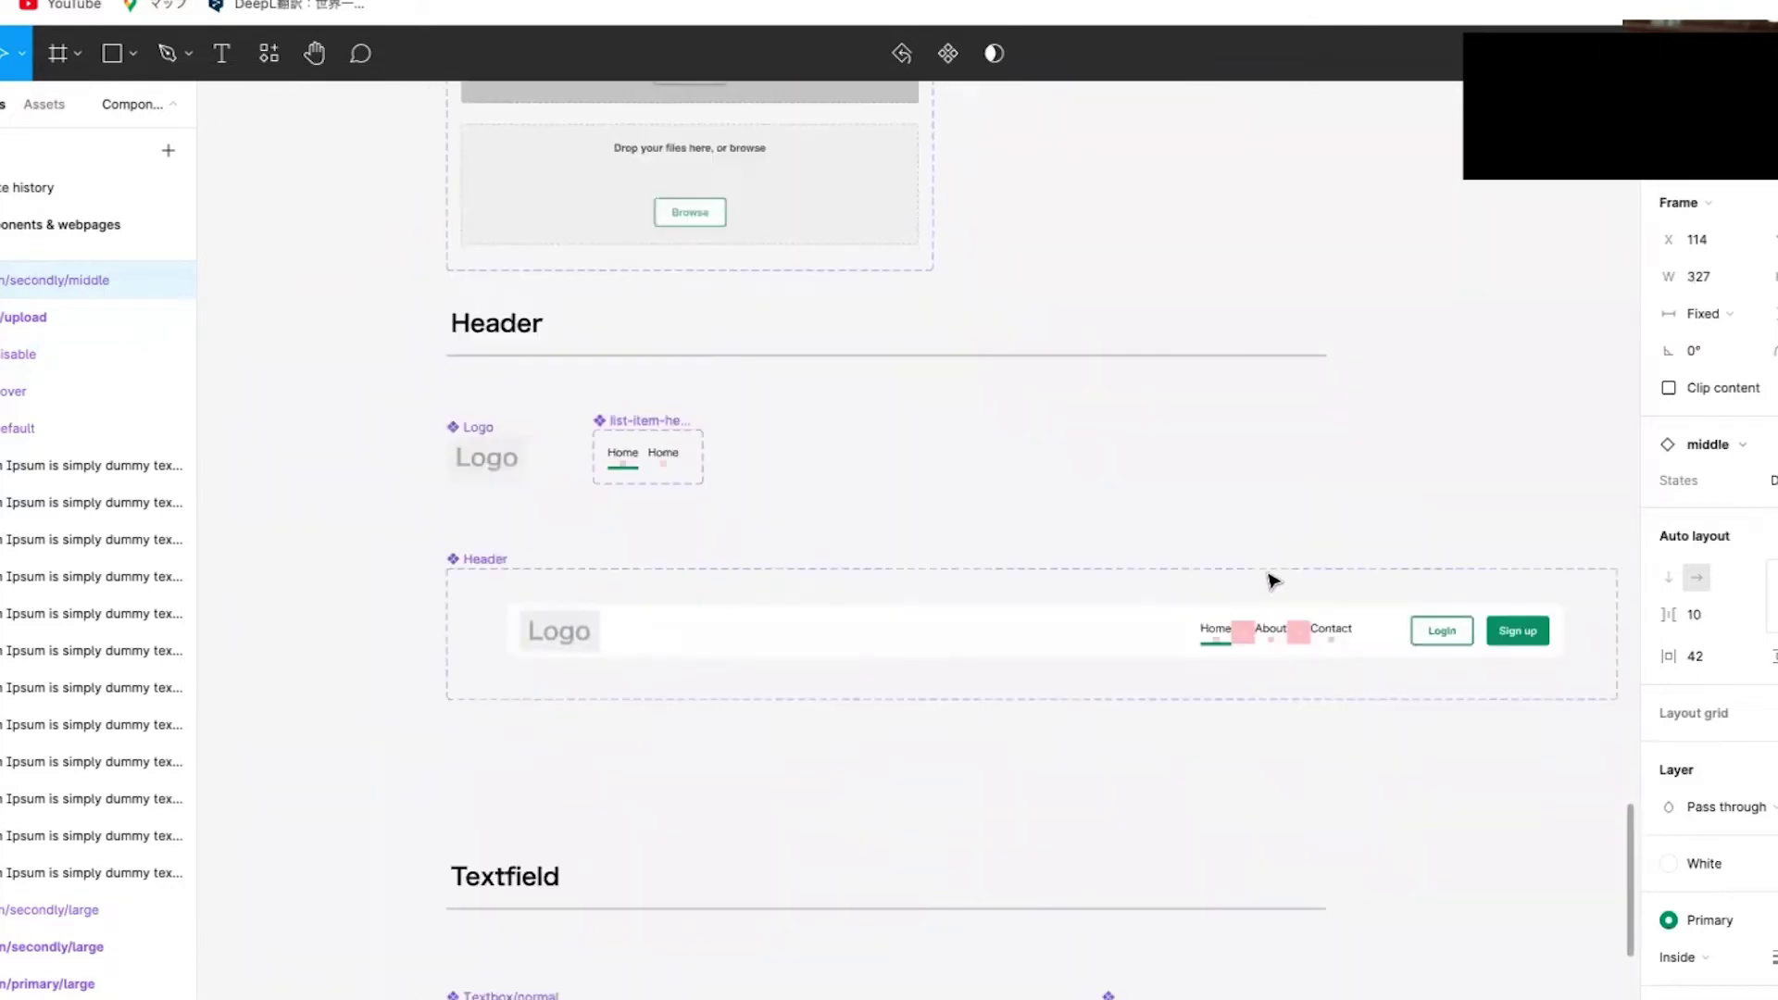
{"action": "scroll", "coordinate": [1091, 556], "scroll_direction": "right", "scroll_amount": 3}
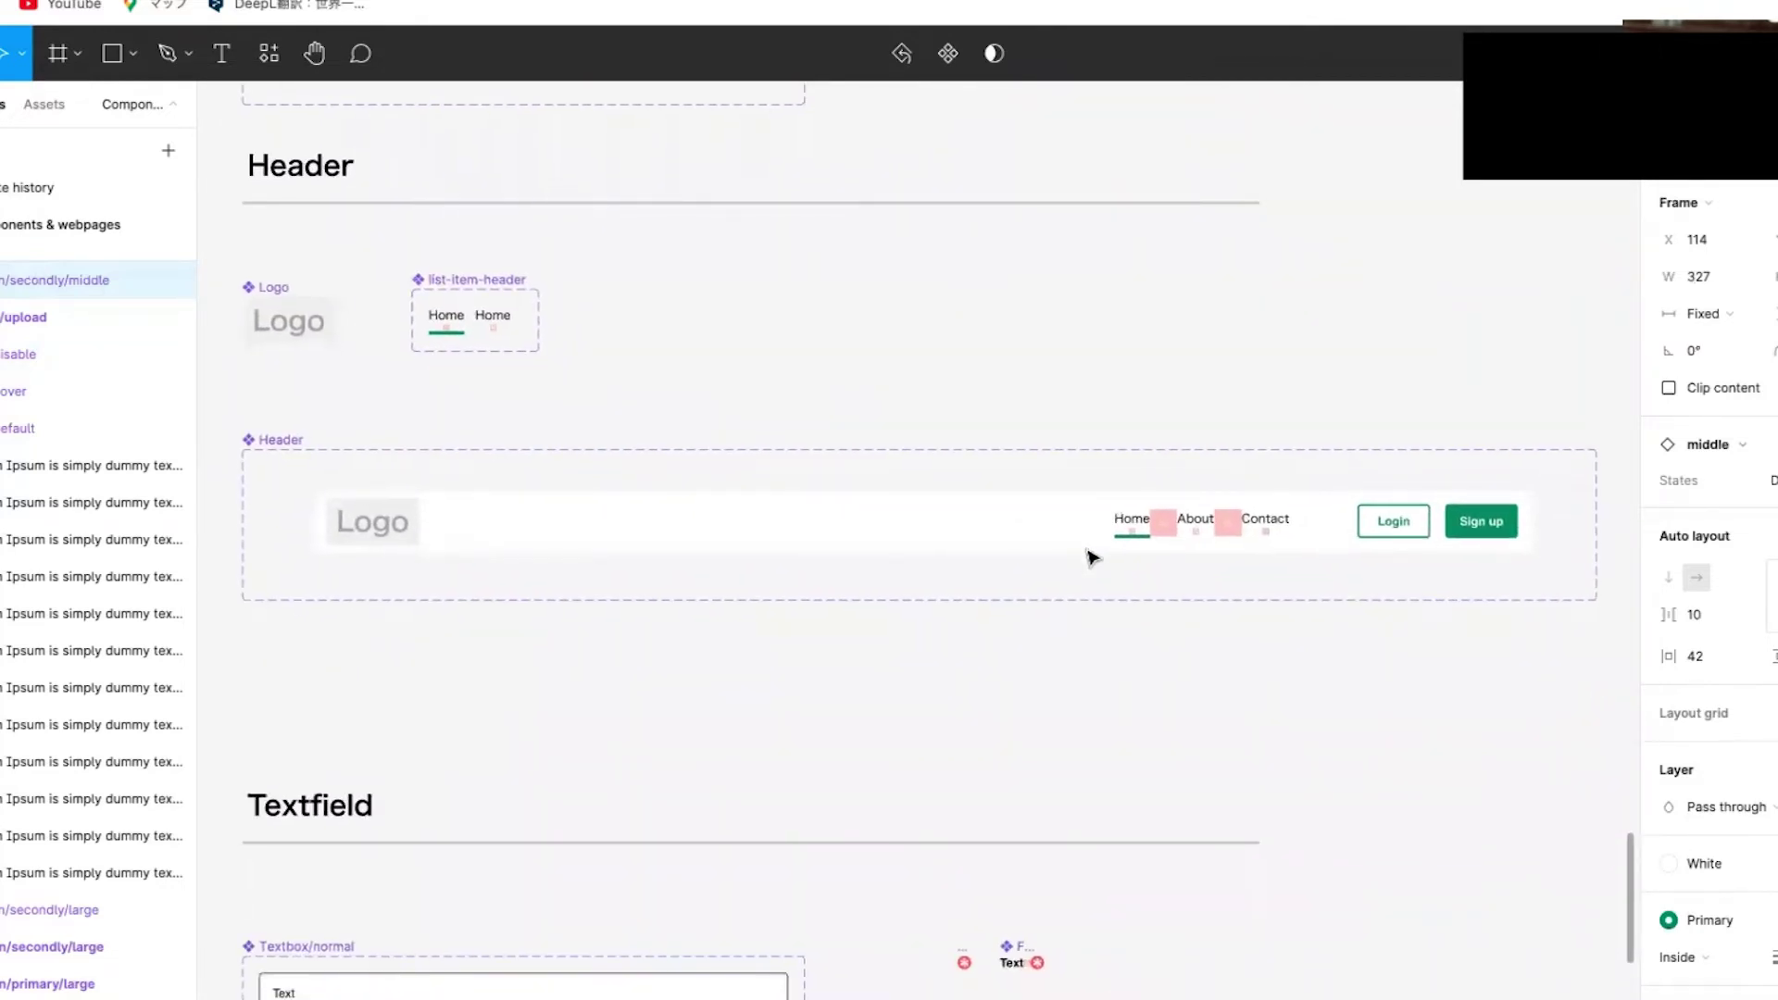
{"action": "scroll", "coordinate": [1093, 556], "scroll_direction": "up", "scroll_amount": 1}
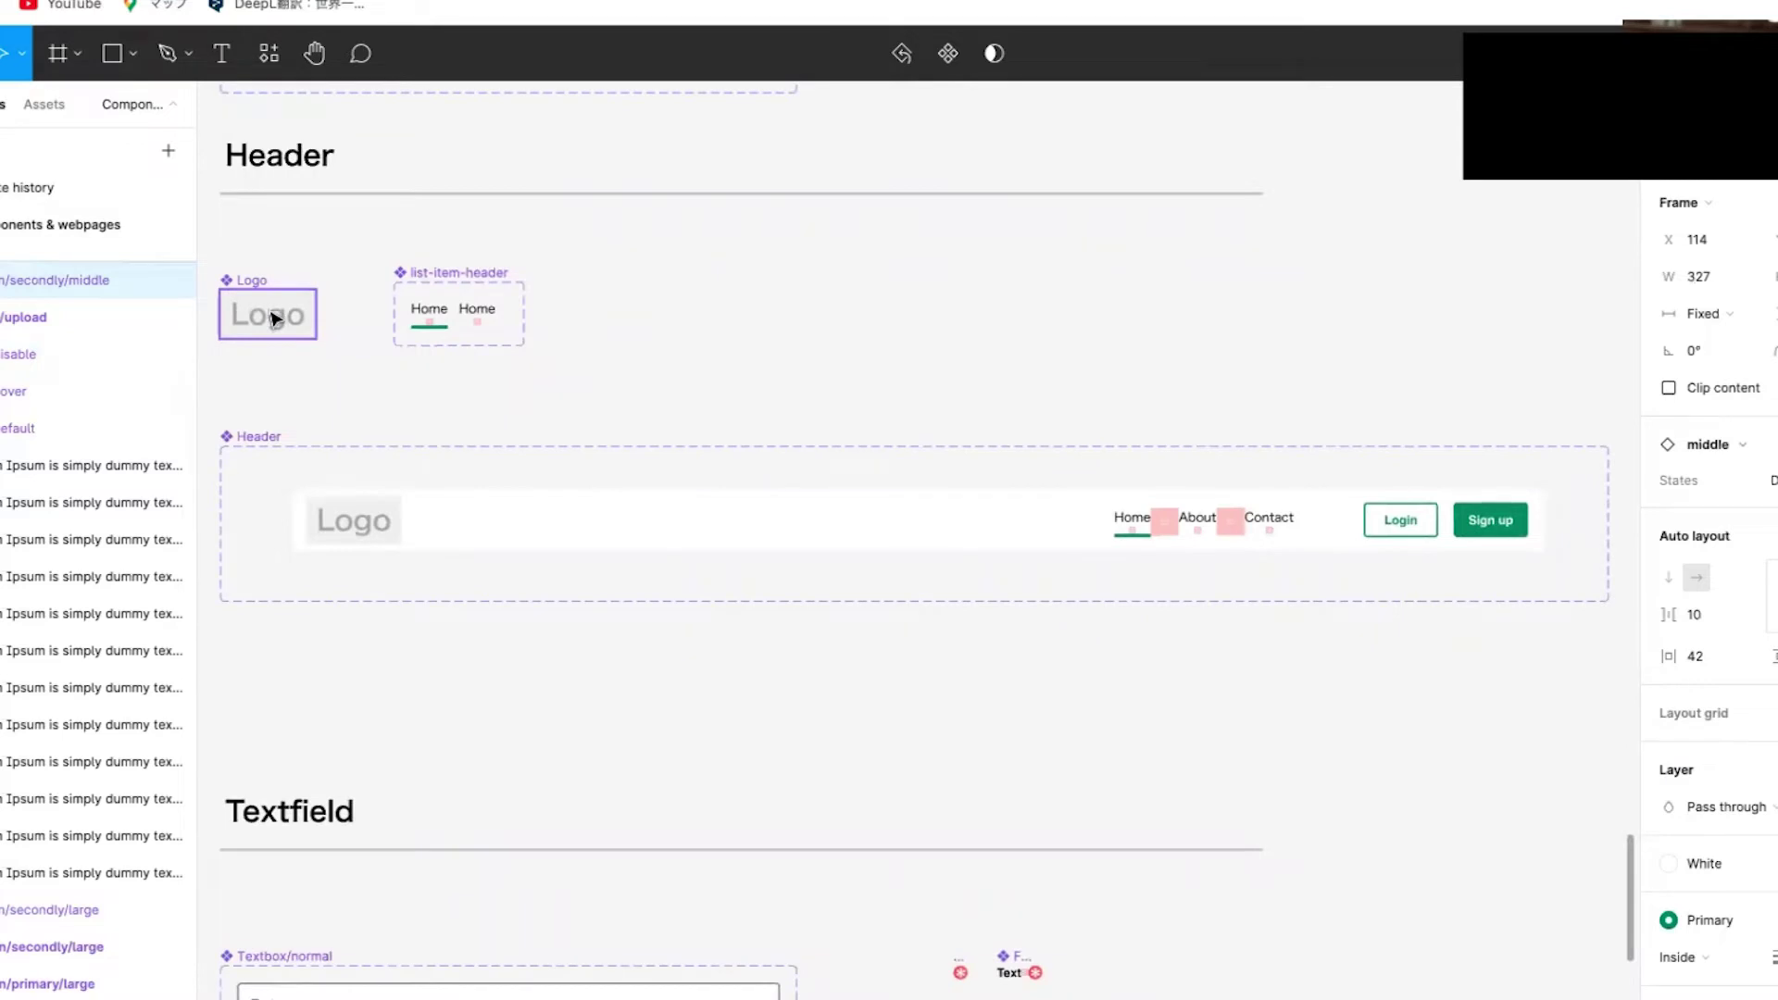
{"action": "scroll", "coordinate": [350, 519], "scroll_direction": "up", "scroll_amount": 2}
{"action": "scroll", "coordinate": [361, 445], "scroll_direction": "left", "scroll_amount": 2}
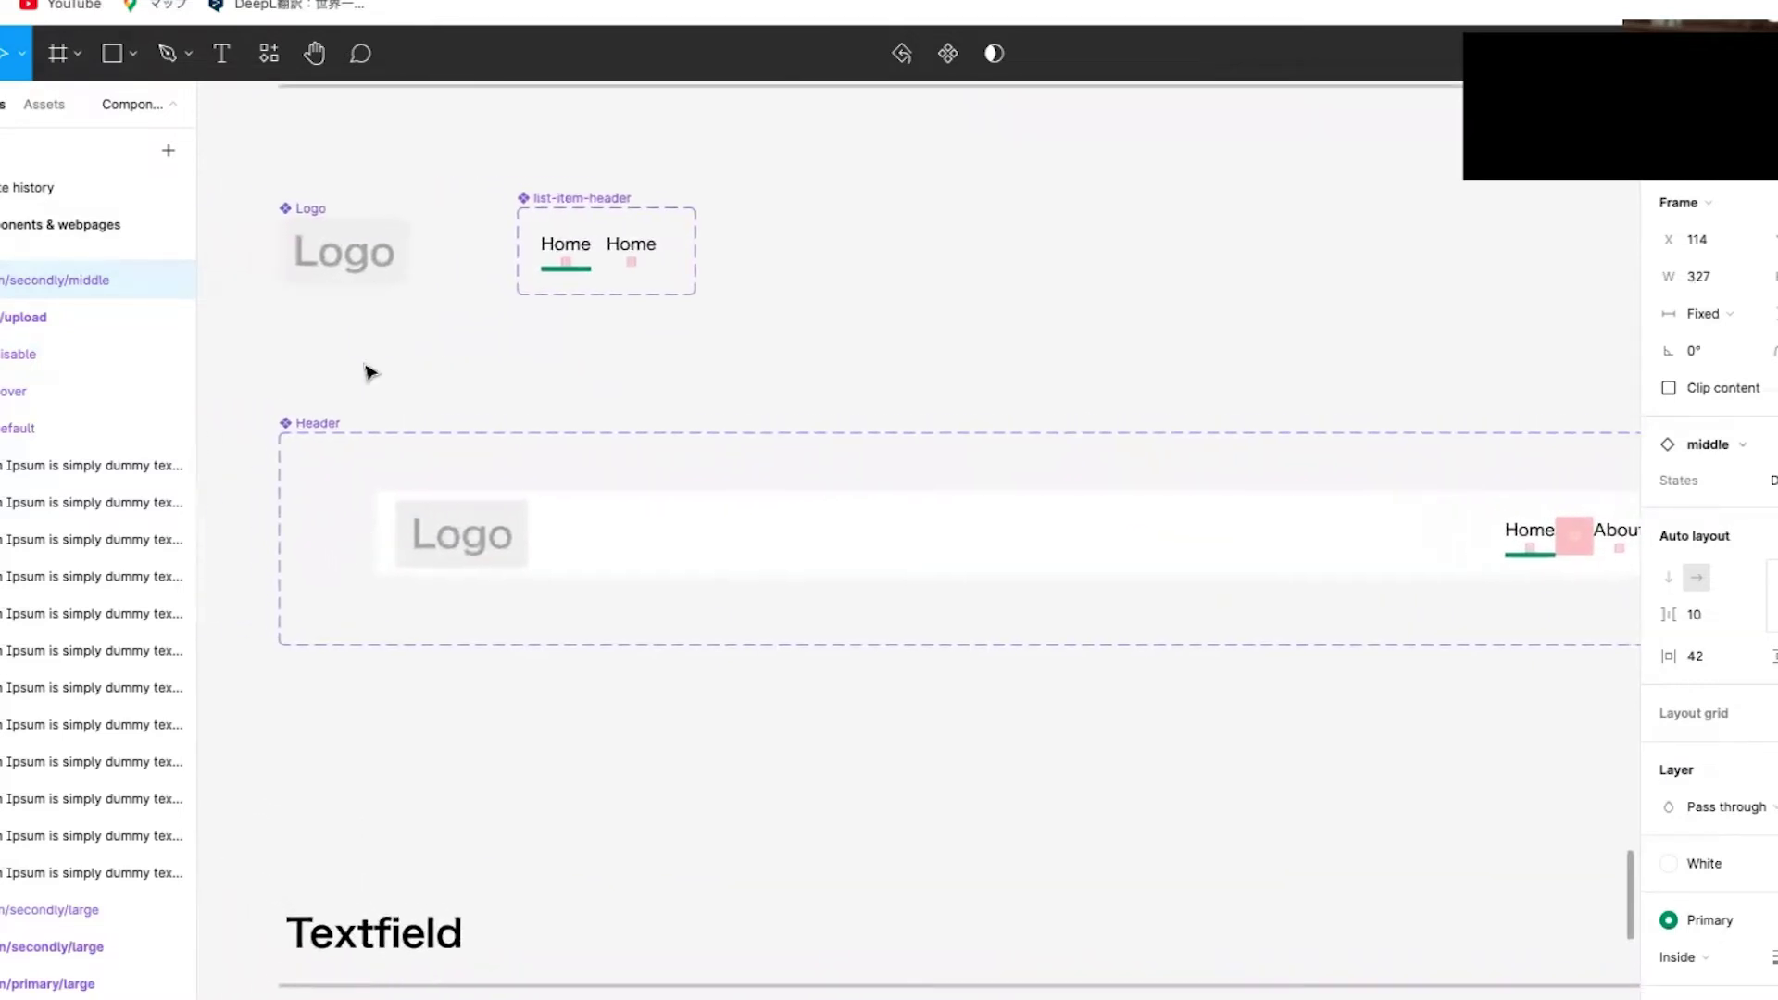
- Try widening the standalone Logo component to 165 and undo the resize
{"action": "left_click", "coordinate": [375, 268]}
{"action": "left_click_drag", "start_coordinate": [411, 252], "coordinate": [476, 251]}
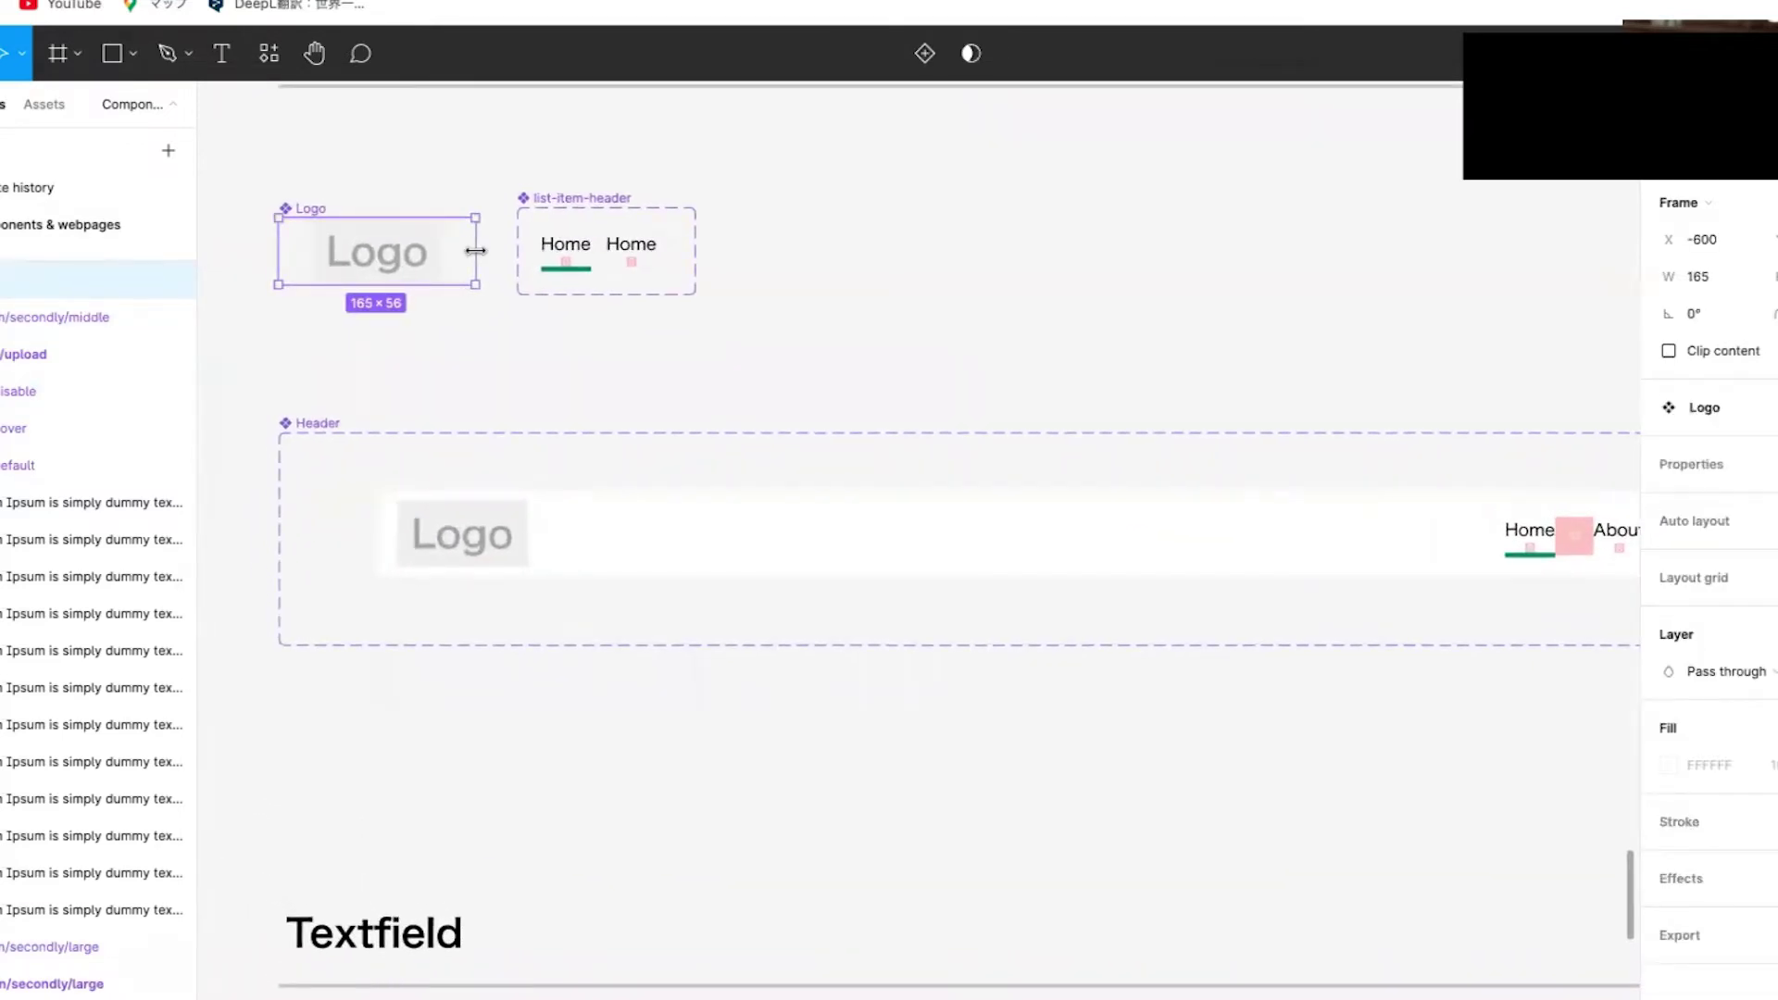
{"action": "key", "text": "ctrl+z"}
- Inspect the not-logged variant of the Header component and the Logo instance nested inside it
{"action": "left_click", "coordinate": [483, 556]}
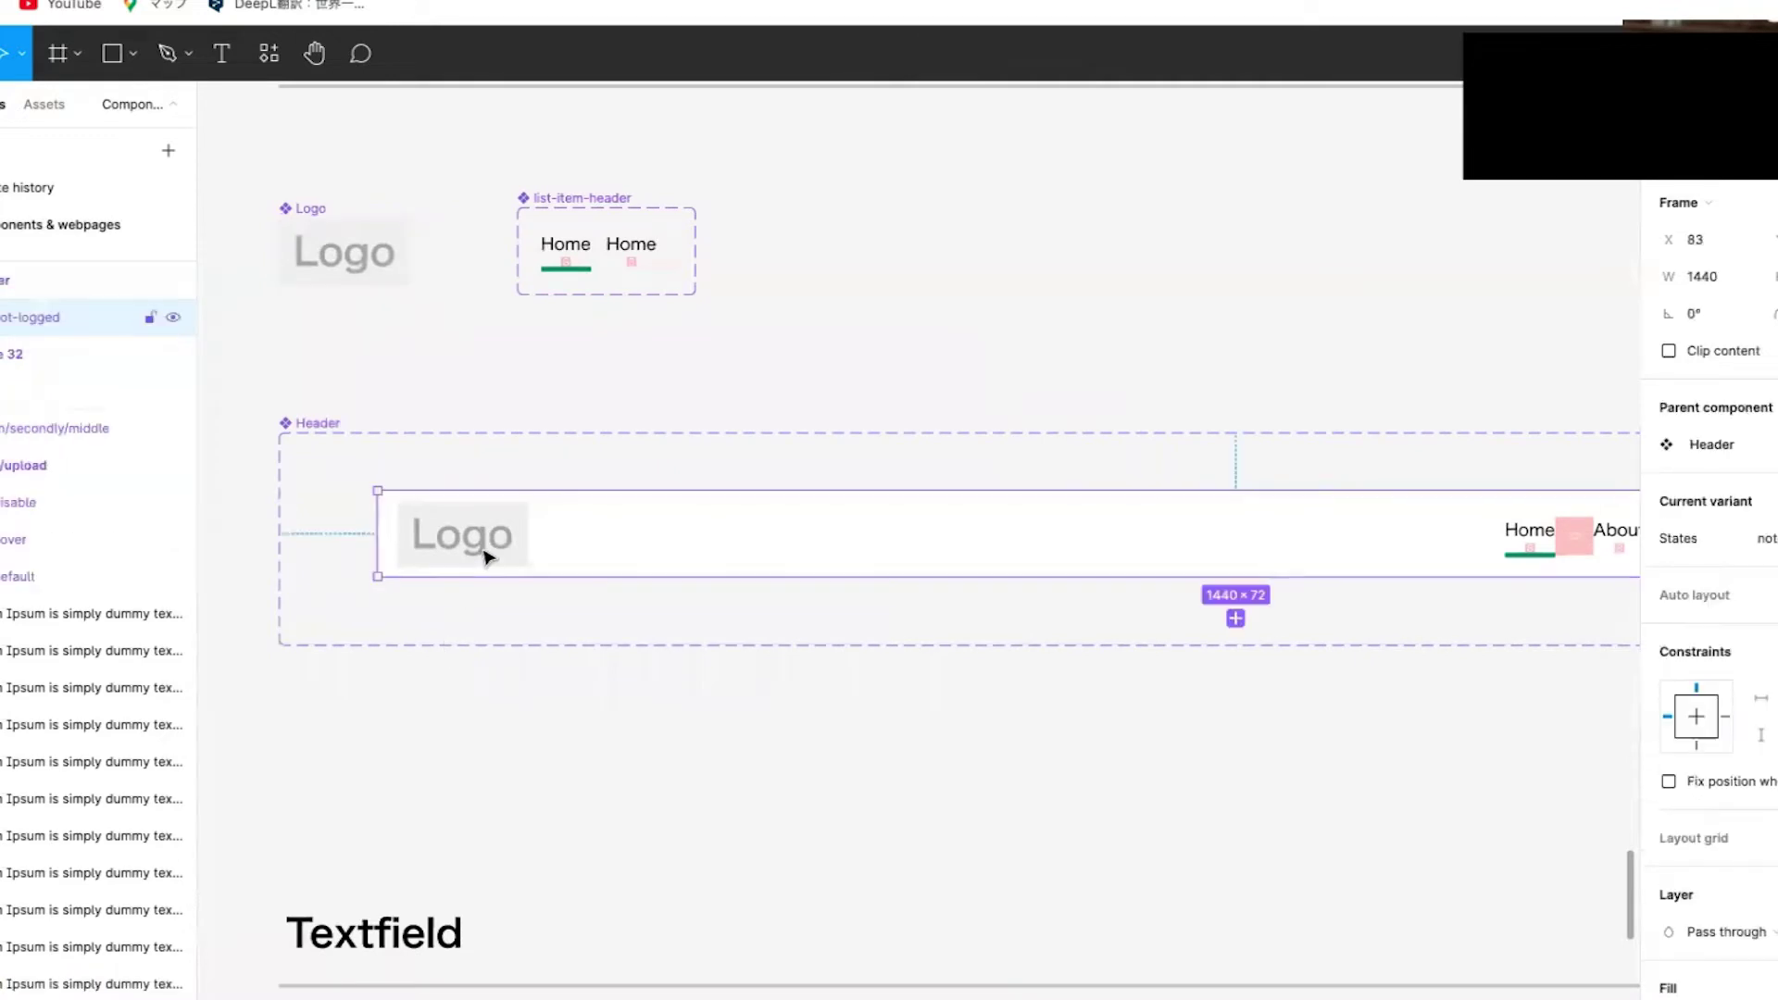
{"action": "left_click", "coordinate": [484, 556]}
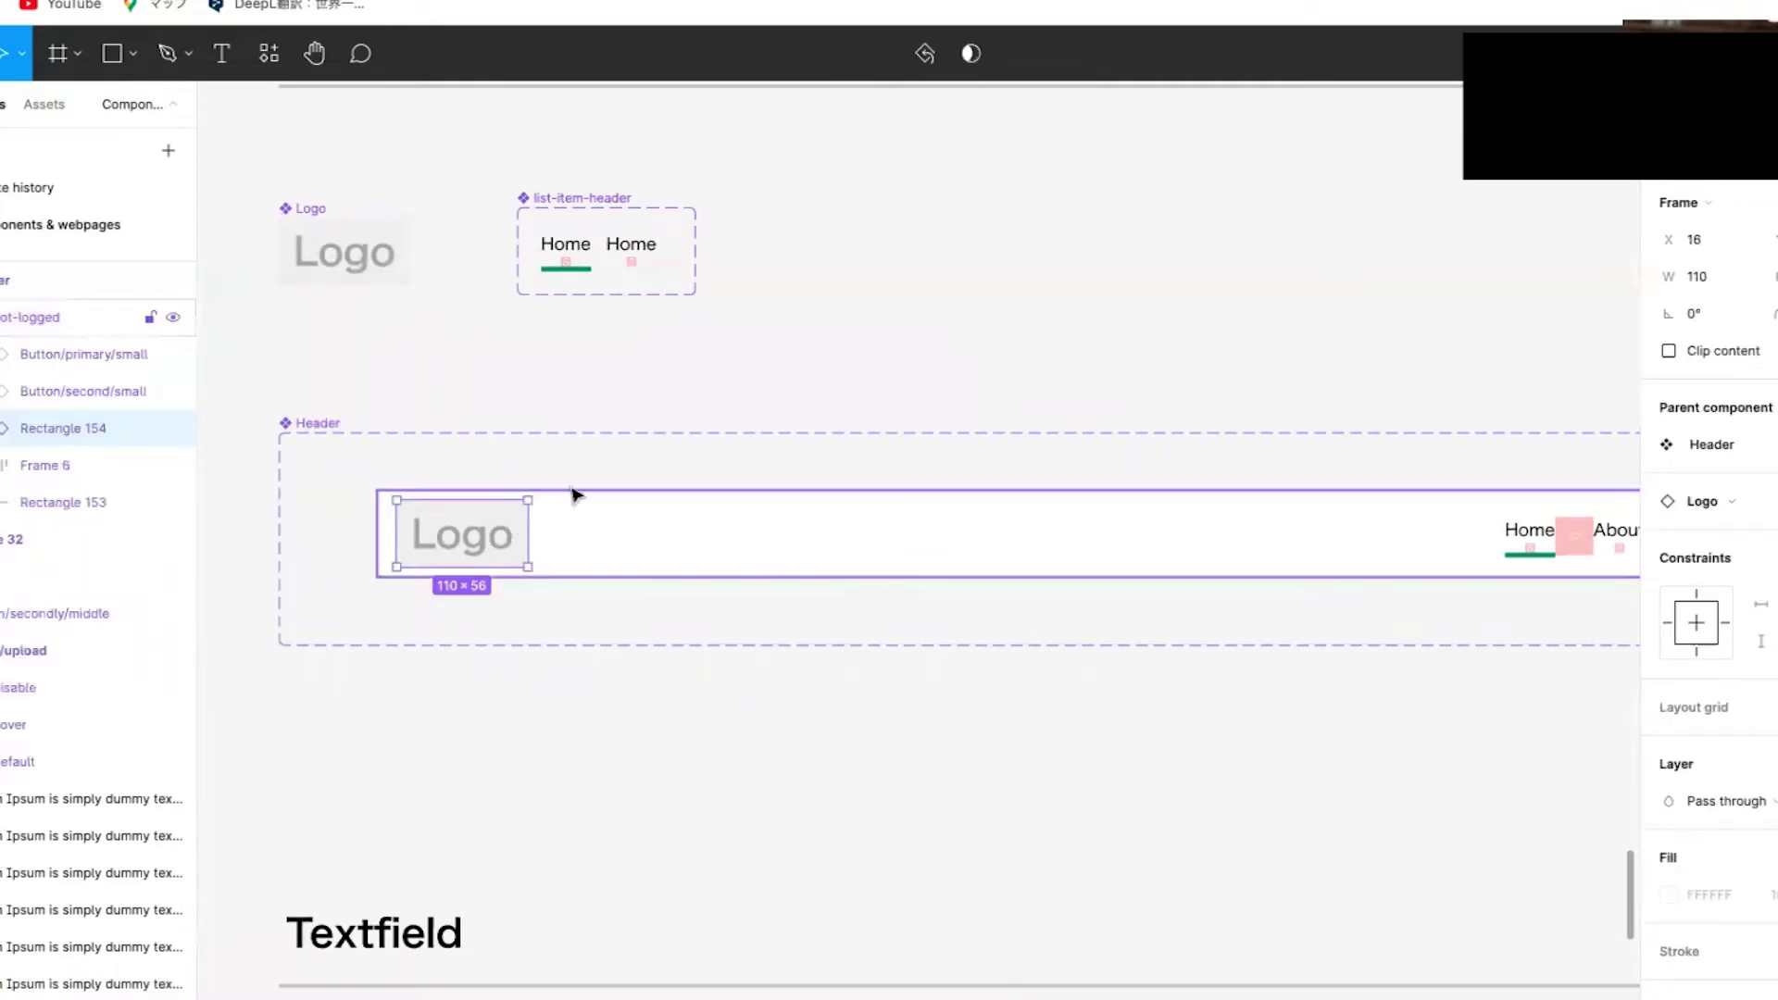
{"action": "left_click", "coordinate": [755, 420]}
{"action": "scroll", "coordinate": [755, 420], "scroll_direction": "down", "scroll_amount": 3}
{"action": "scroll", "coordinate": [752, 423], "scroll_direction": "right", "scroll_amount": 3}
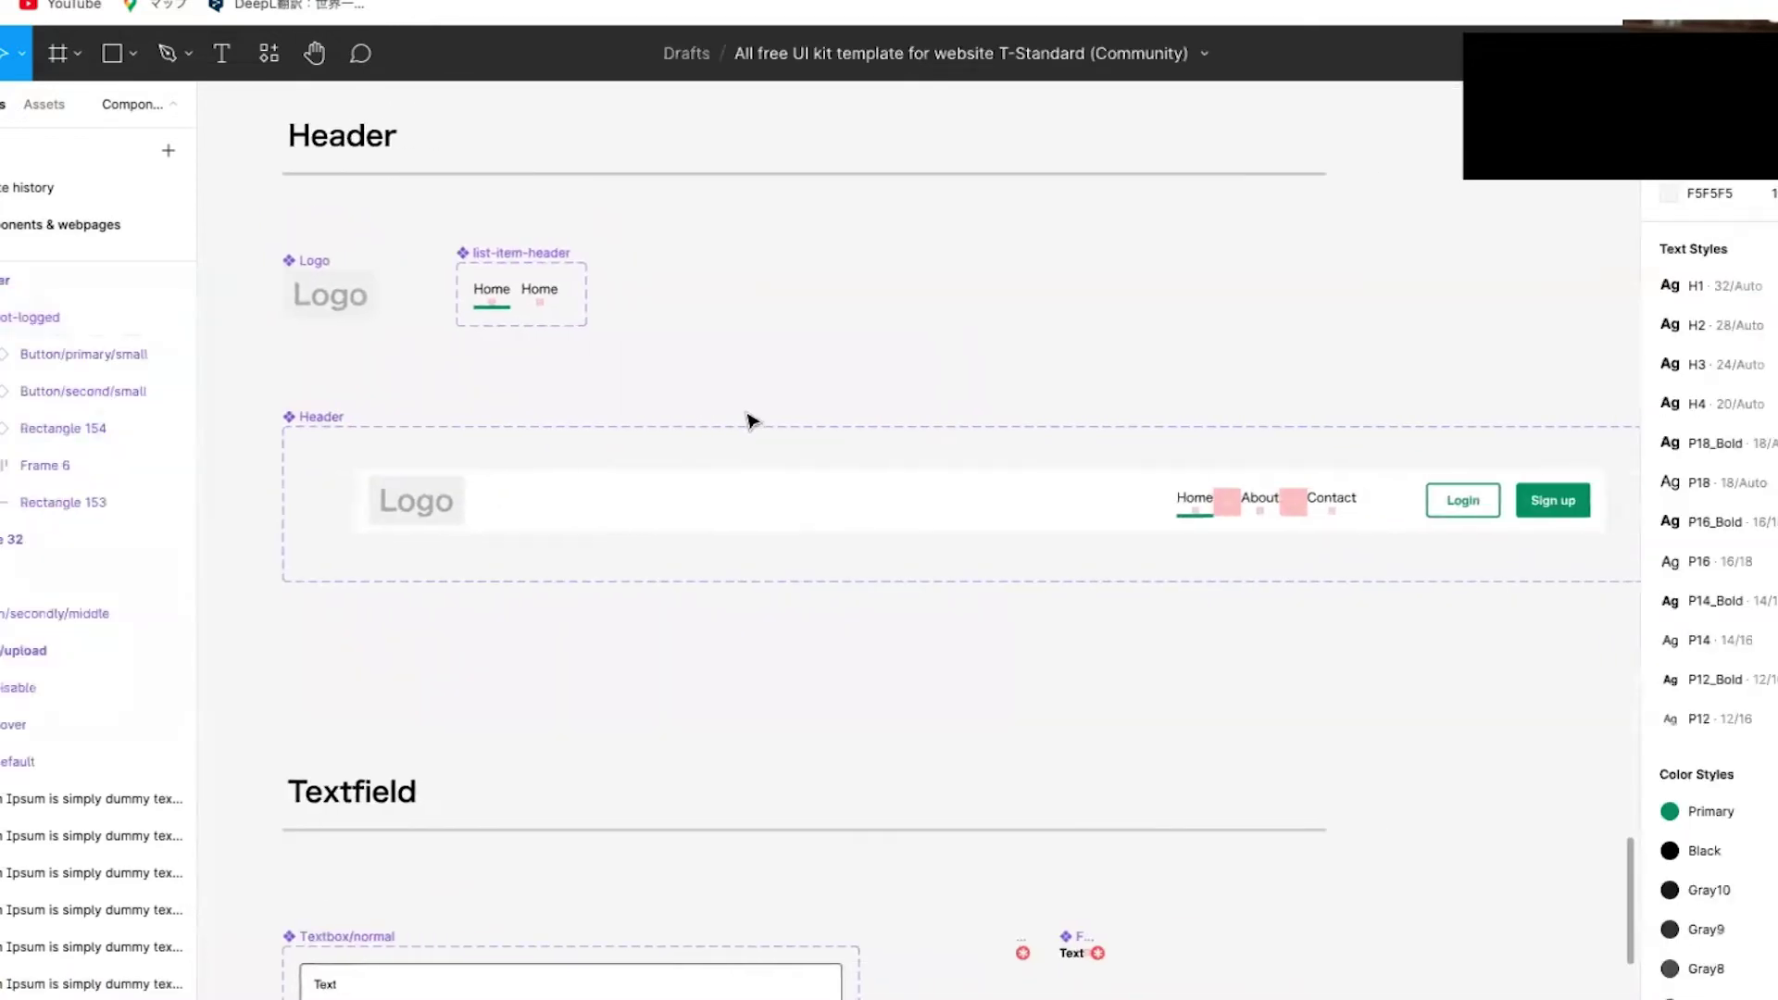
- Inspect the default, placeholder, disabled and error variants of the Textbox/normal component in the Textfield section
{"action": "scroll", "coordinate": [750, 421], "scroll_direction": "down", "scroll_amount": 10}
{"action": "scroll", "coordinate": [751, 422], "scroll_direction": "left", "scroll_amount": 2}
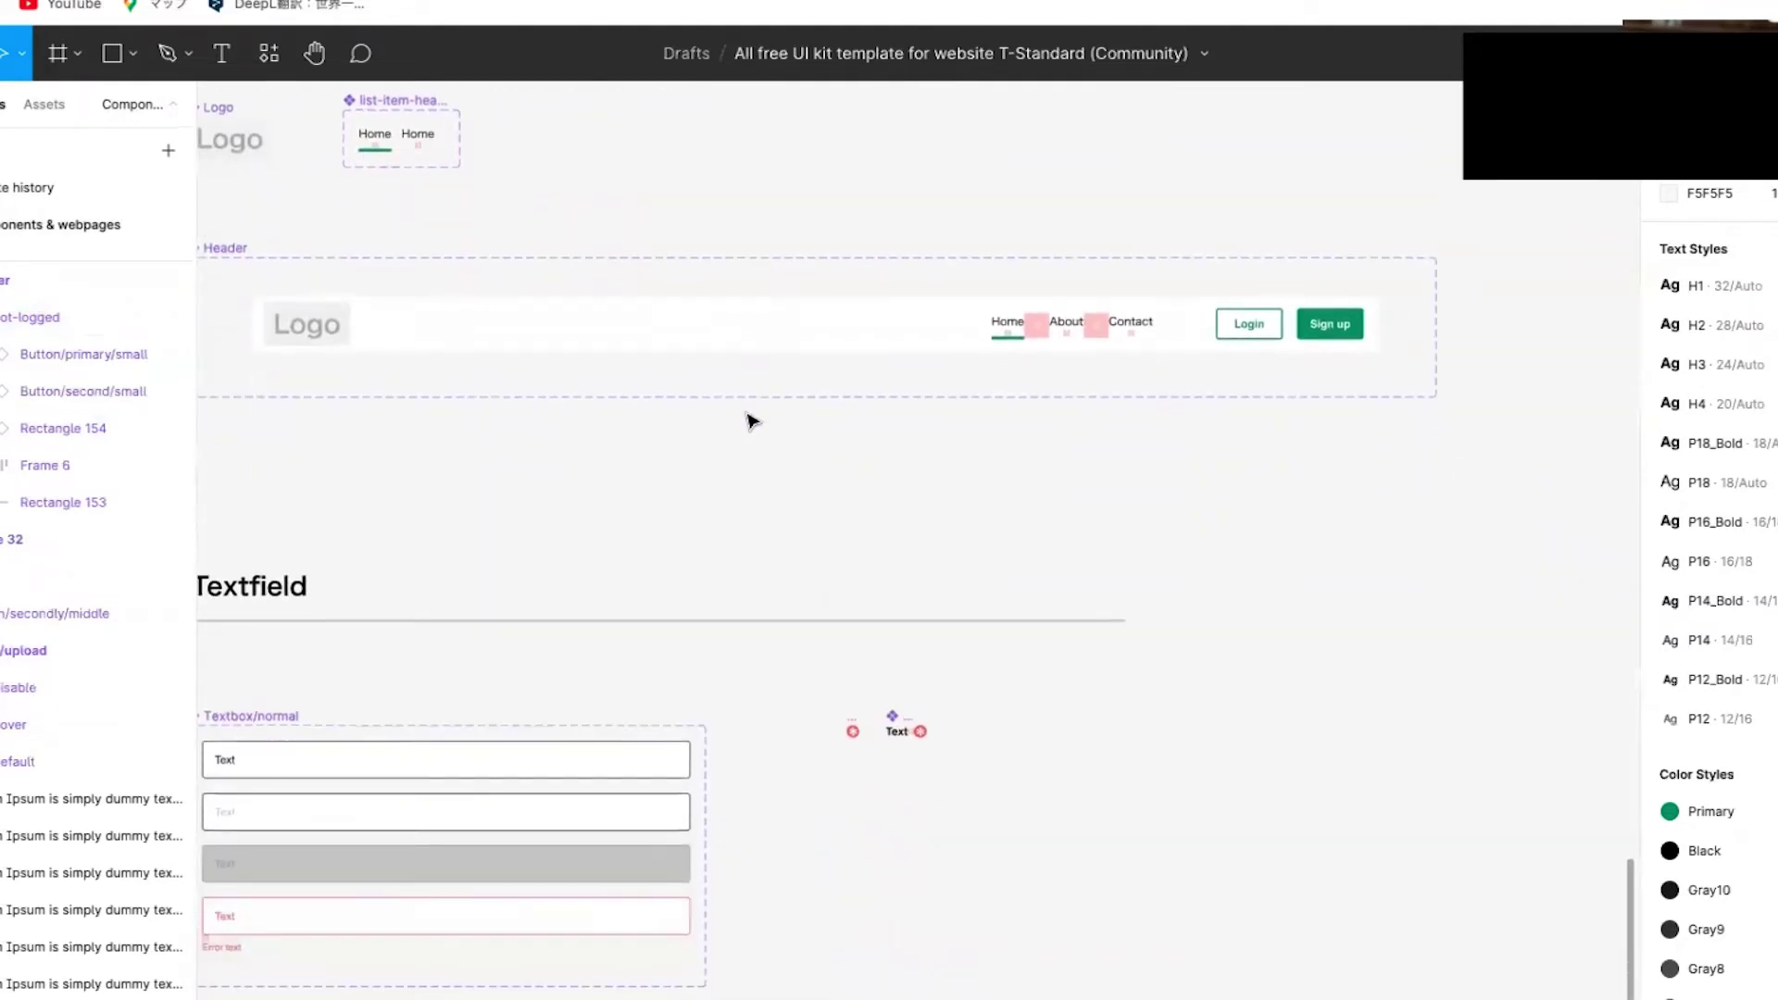
{"action": "scroll", "coordinate": [746, 421], "scroll_direction": "up", "scroll_amount": 2}
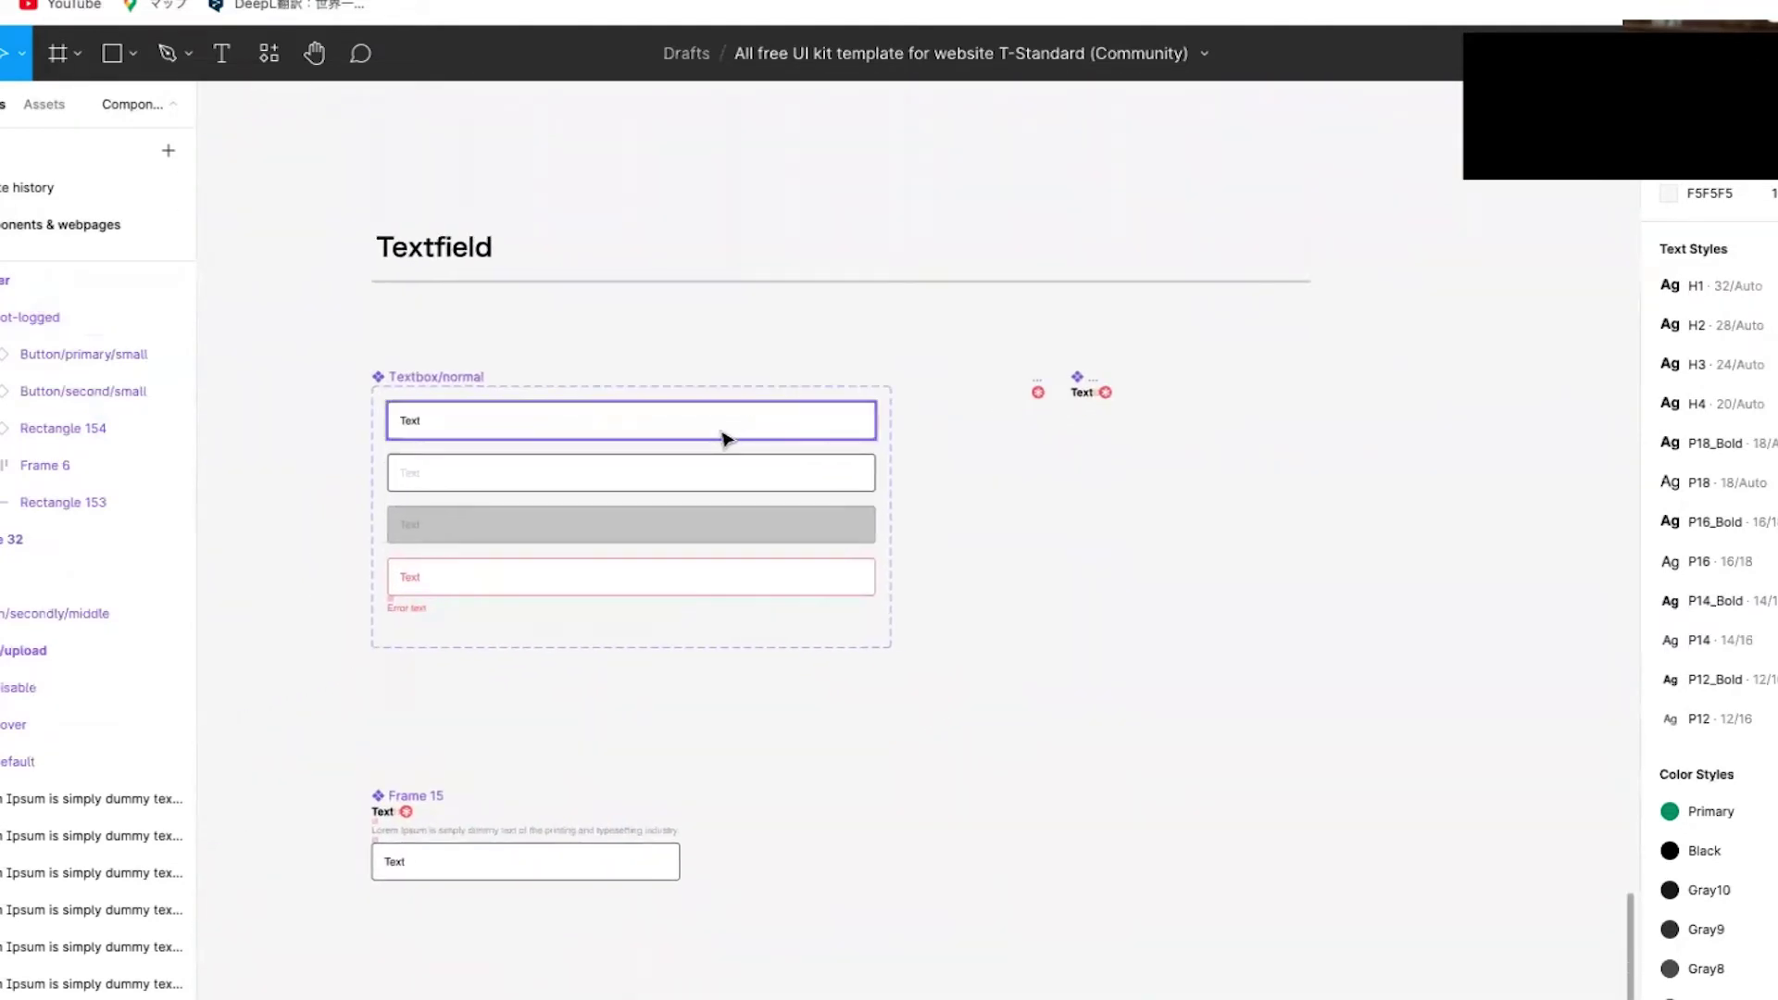
{"action": "scroll", "coordinate": [658, 445], "scroll_direction": "up", "scroll_amount": 4}
{"action": "scroll", "coordinate": [553, 445], "scroll_direction": "left", "scroll_amount": 1}
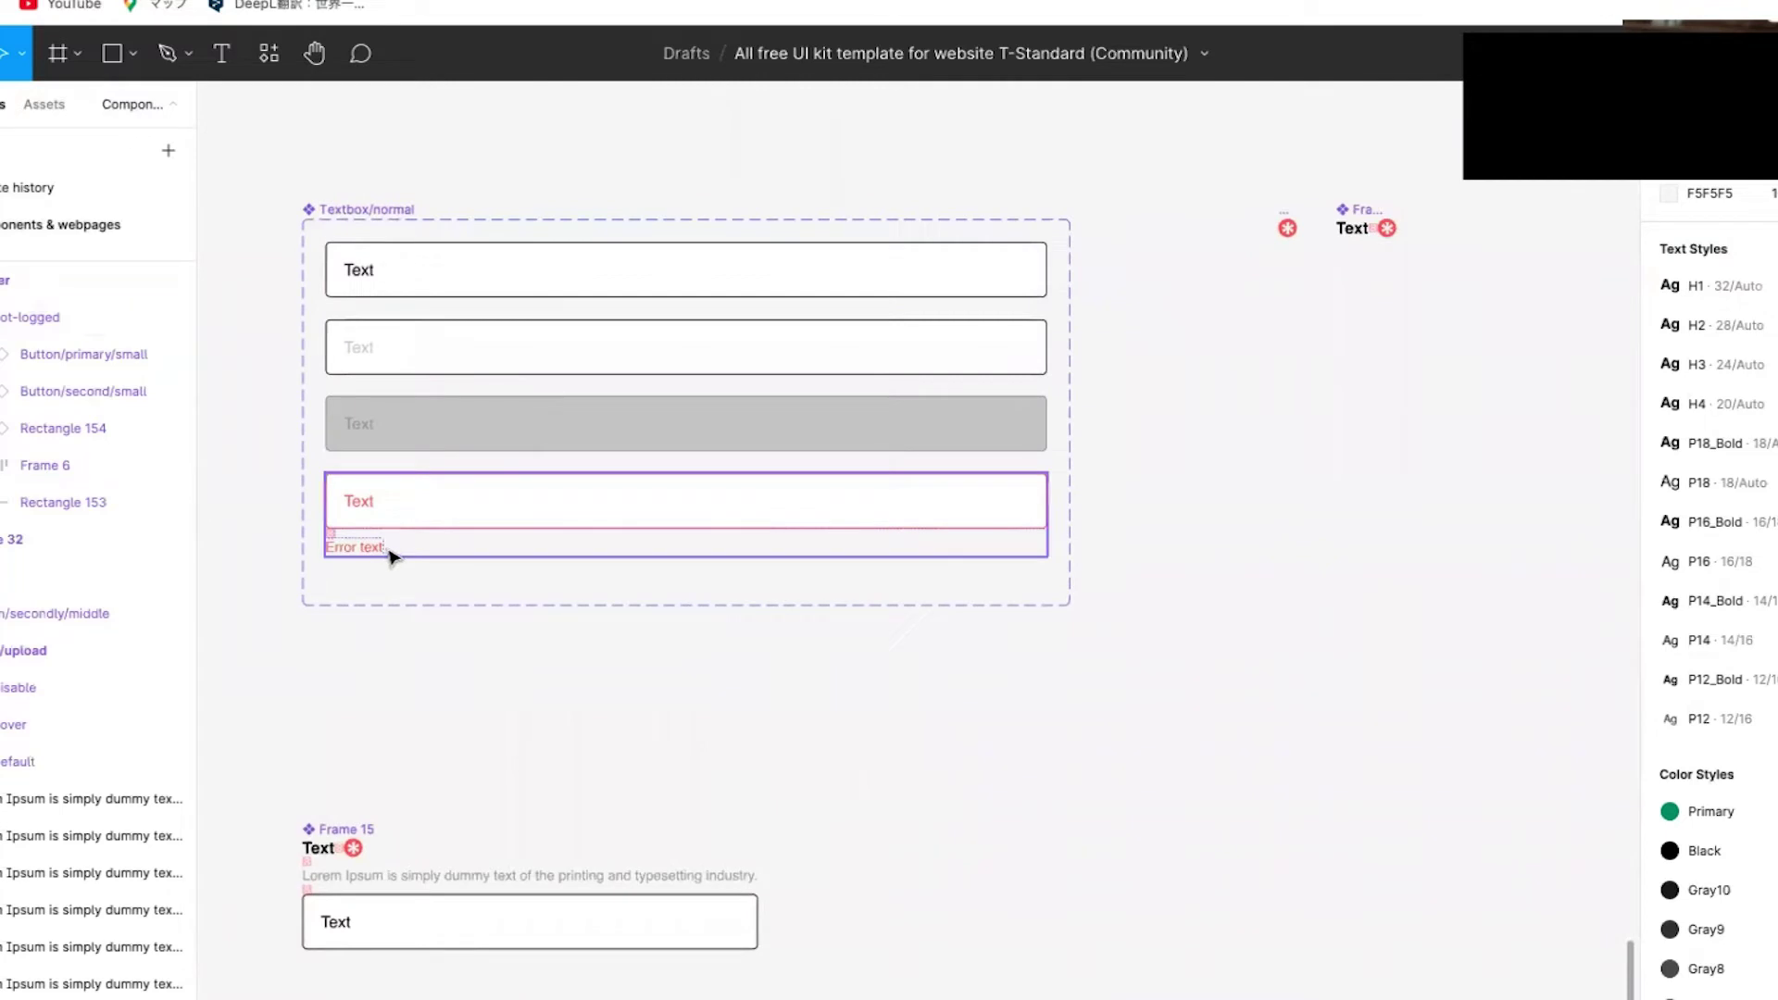
{"action": "left_click", "coordinate": [395, 292]}
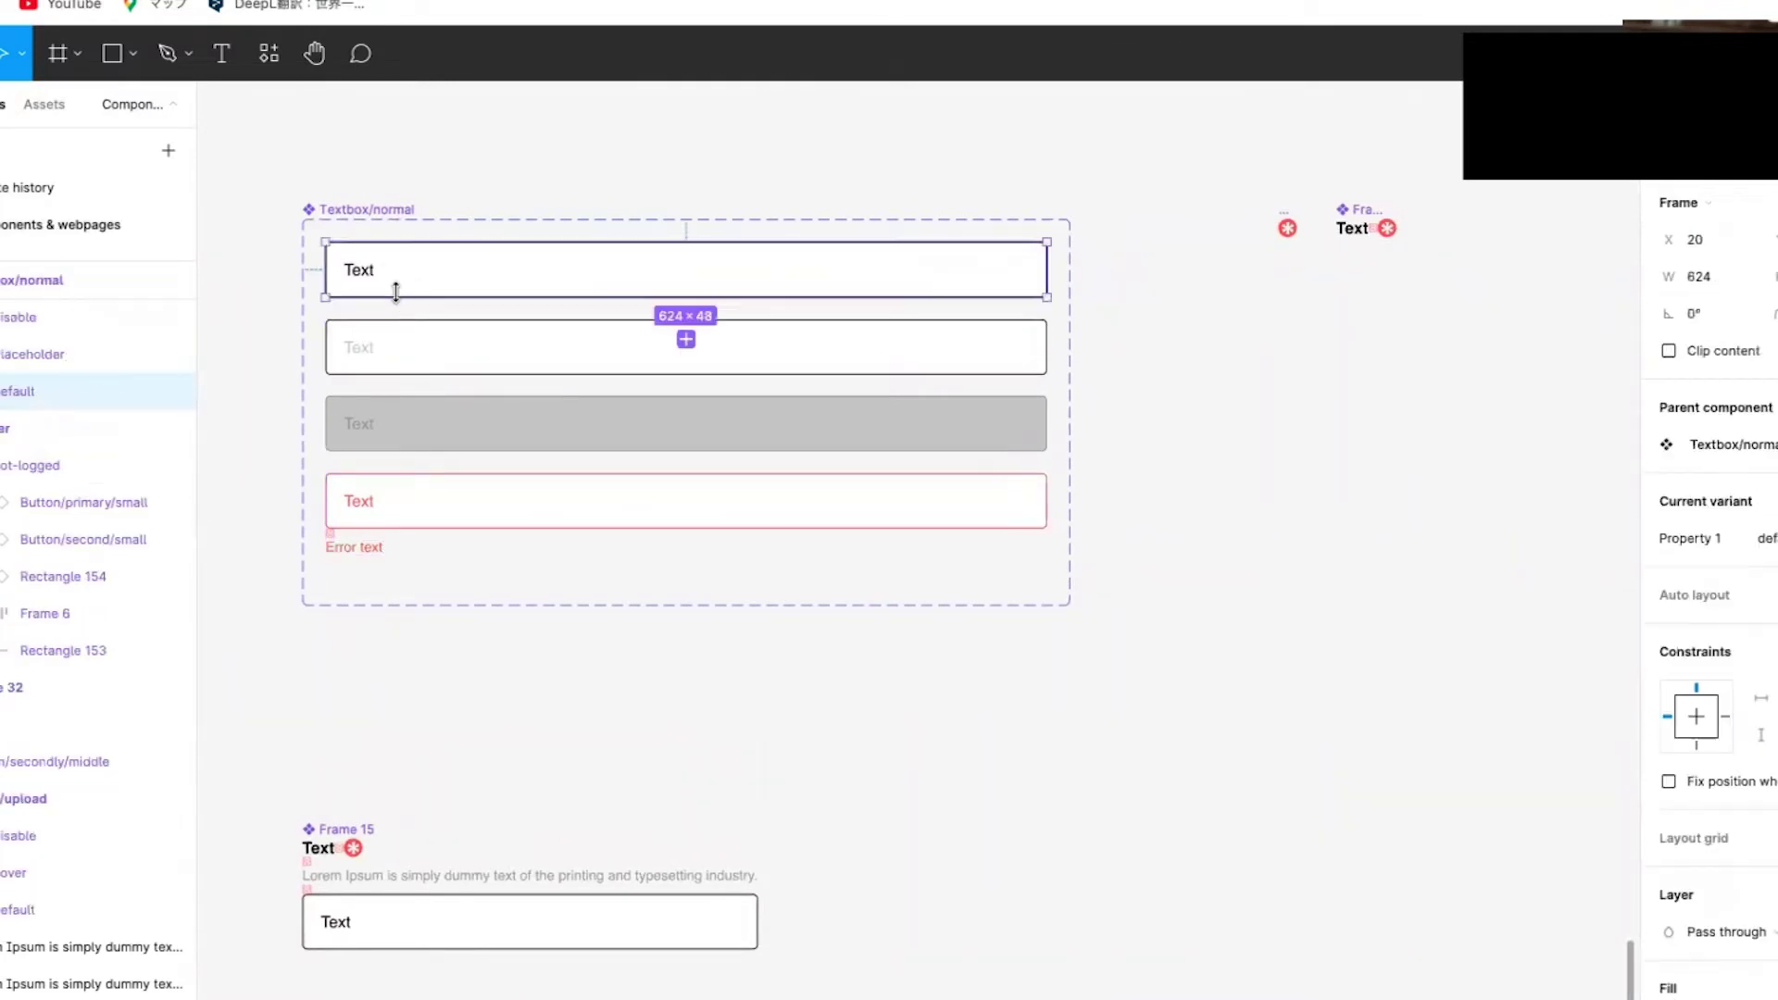
{"action": "left_click", "coordinate": [400, 356]}
{"action": "left_click", "coordinate": [414, 442]}
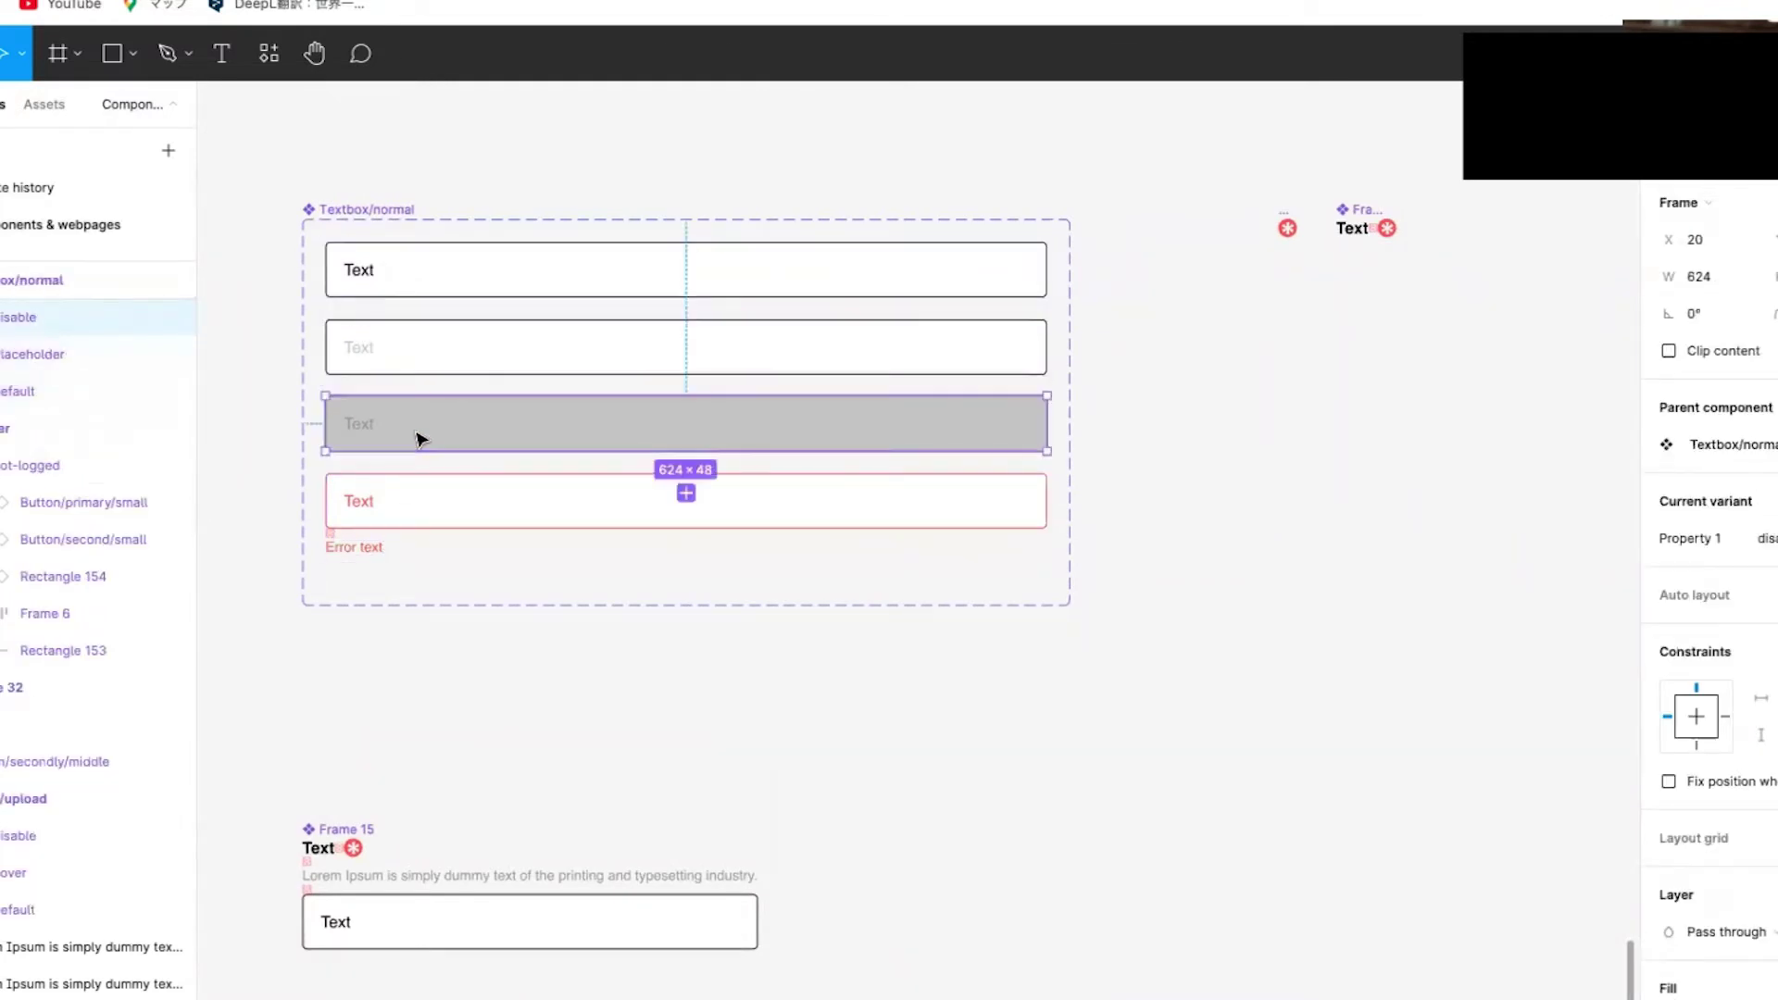
{"action": "left_click", "coordinate": [421, 508]}
- Examine the Frame 15 text field component with its label, required mark and helper text
{"action": "scroll", "coordinate": [421, 509], "scroll_direction": "down", "scroll_amount": 5}
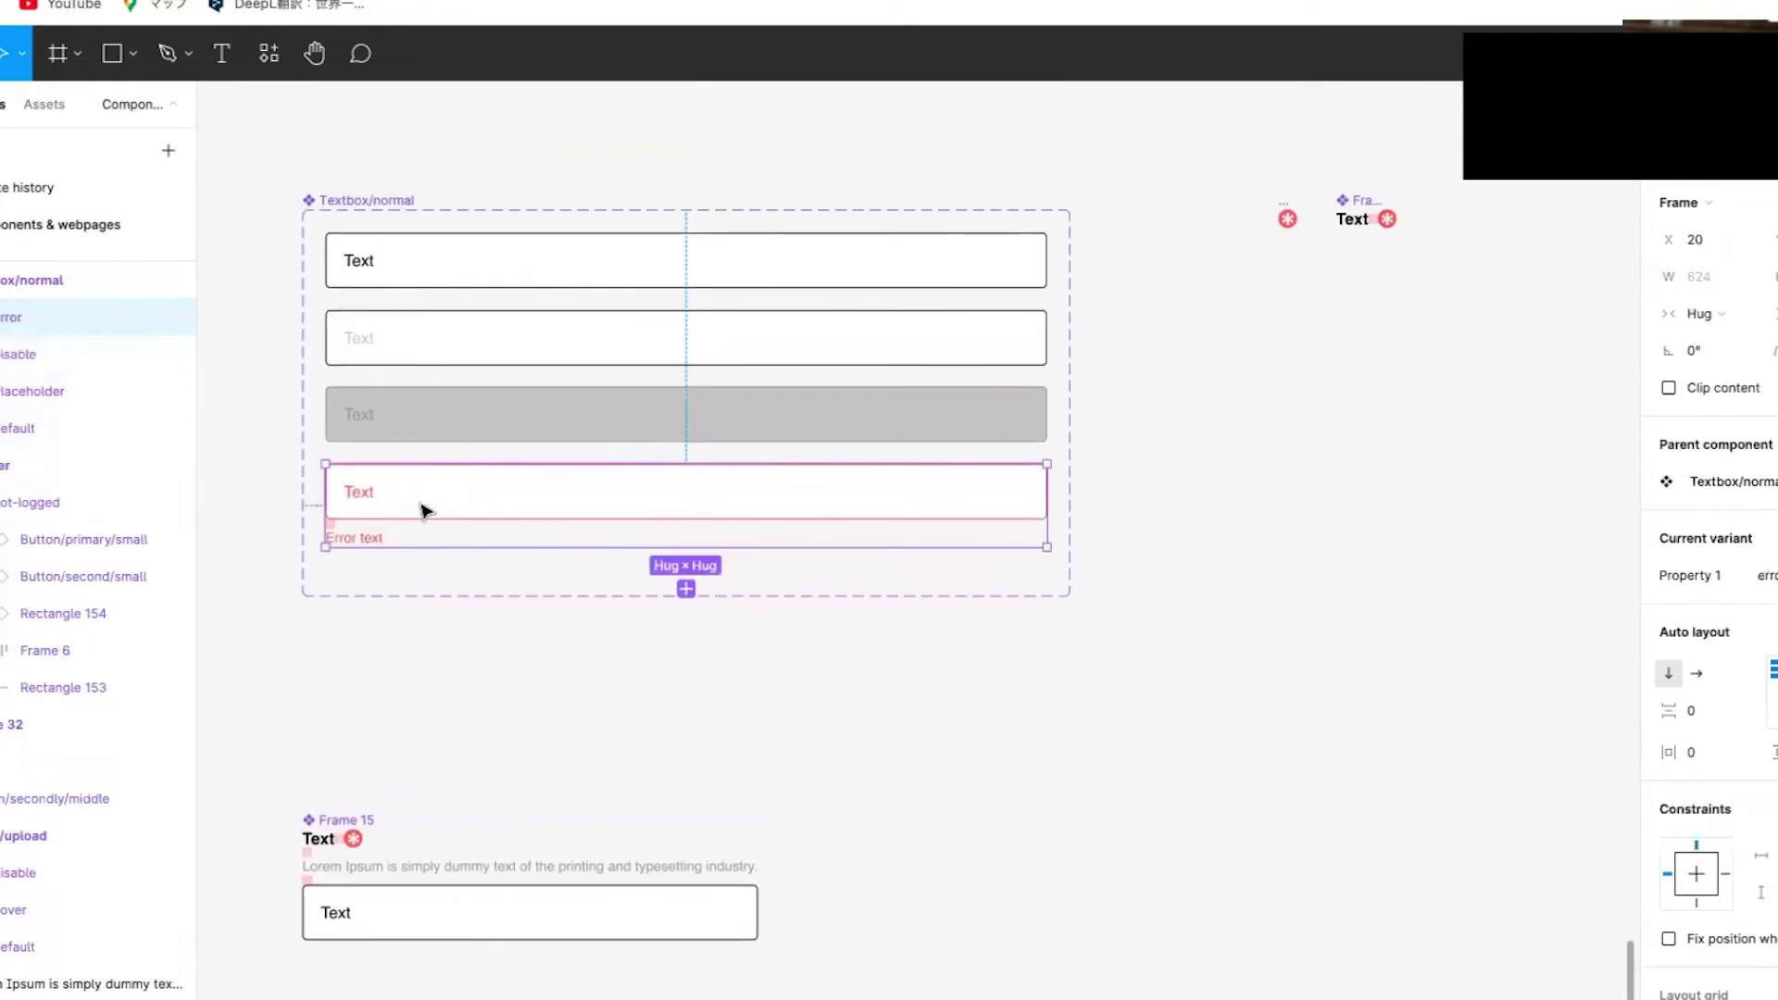
{"action": "scroll", "coordinate": [422, 515], "scroll_direction": "down", "scroll_amount": 3}
{"action": "scroll", "coordinate": [353, 512], "scroll_direction": "up", "scroll_amount": 5}
{"action": "scroll", "coordinate": [348, 501], "scroll_direction": "up", "scroll_amount": 1}
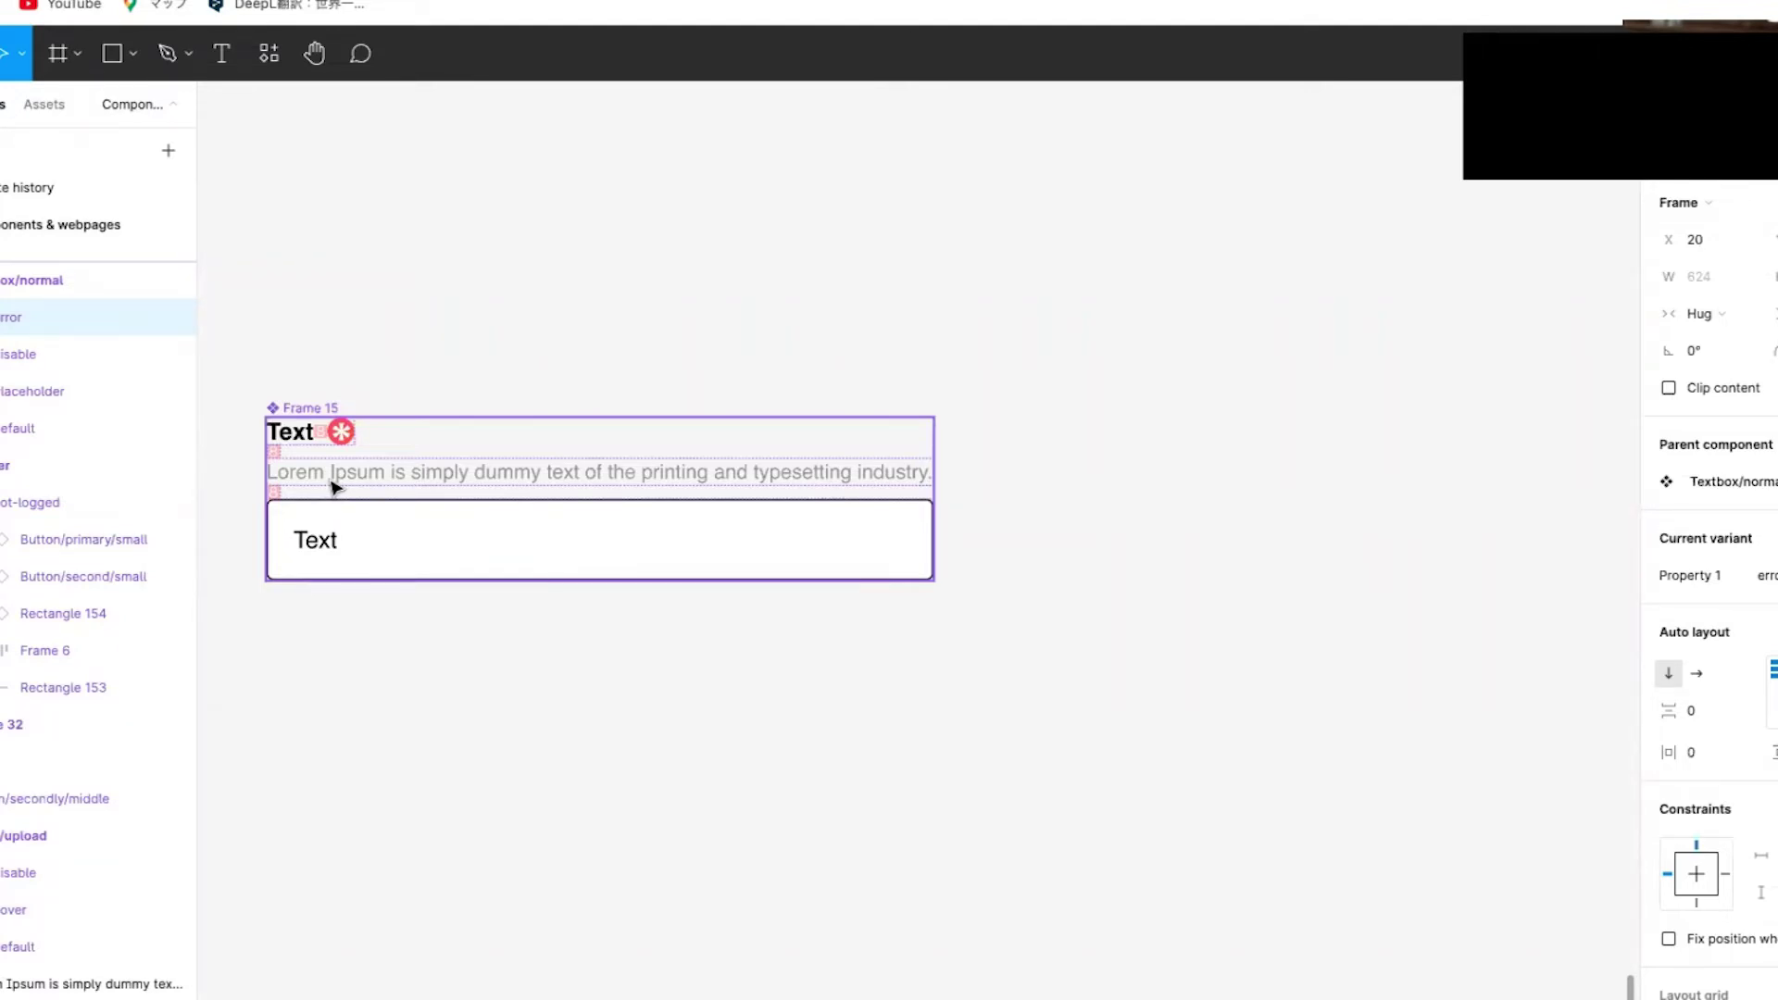
- Review how the component page is organized under the Lv.1 and Lv.2 headings
{"action": "scroll", "coordinate": [335, 487], "scroll_direction": "down", "scroll_amount": 5, "text": "ctrl"}
{"action": "scroll", "coordinate": [339, 488], "scroll_direction": "down", "scroll_amount": 5}
{"action": "scroll", "coordinate": [339, 488], "scroll_direction": "down", "scroll_amount": 2, "text": "ctrl"}
{"action": "scroll", "coordinate": [339, 488], "scroll_direction": "up", "scroll_amount": 5}
{"action": "scroll", "coordinate": [339, 489], "scroll_direction": "up", "scroll_amount": 15}
{"action": "scroll", "coordinate": [339, 488], "scroll_direction": "up", "scroll_amount": 6}
{"action": "scroll", "coordinate": [339, 489], "scroll_direction": "down", "scroll_amount": 2, "text": "ctrl"}
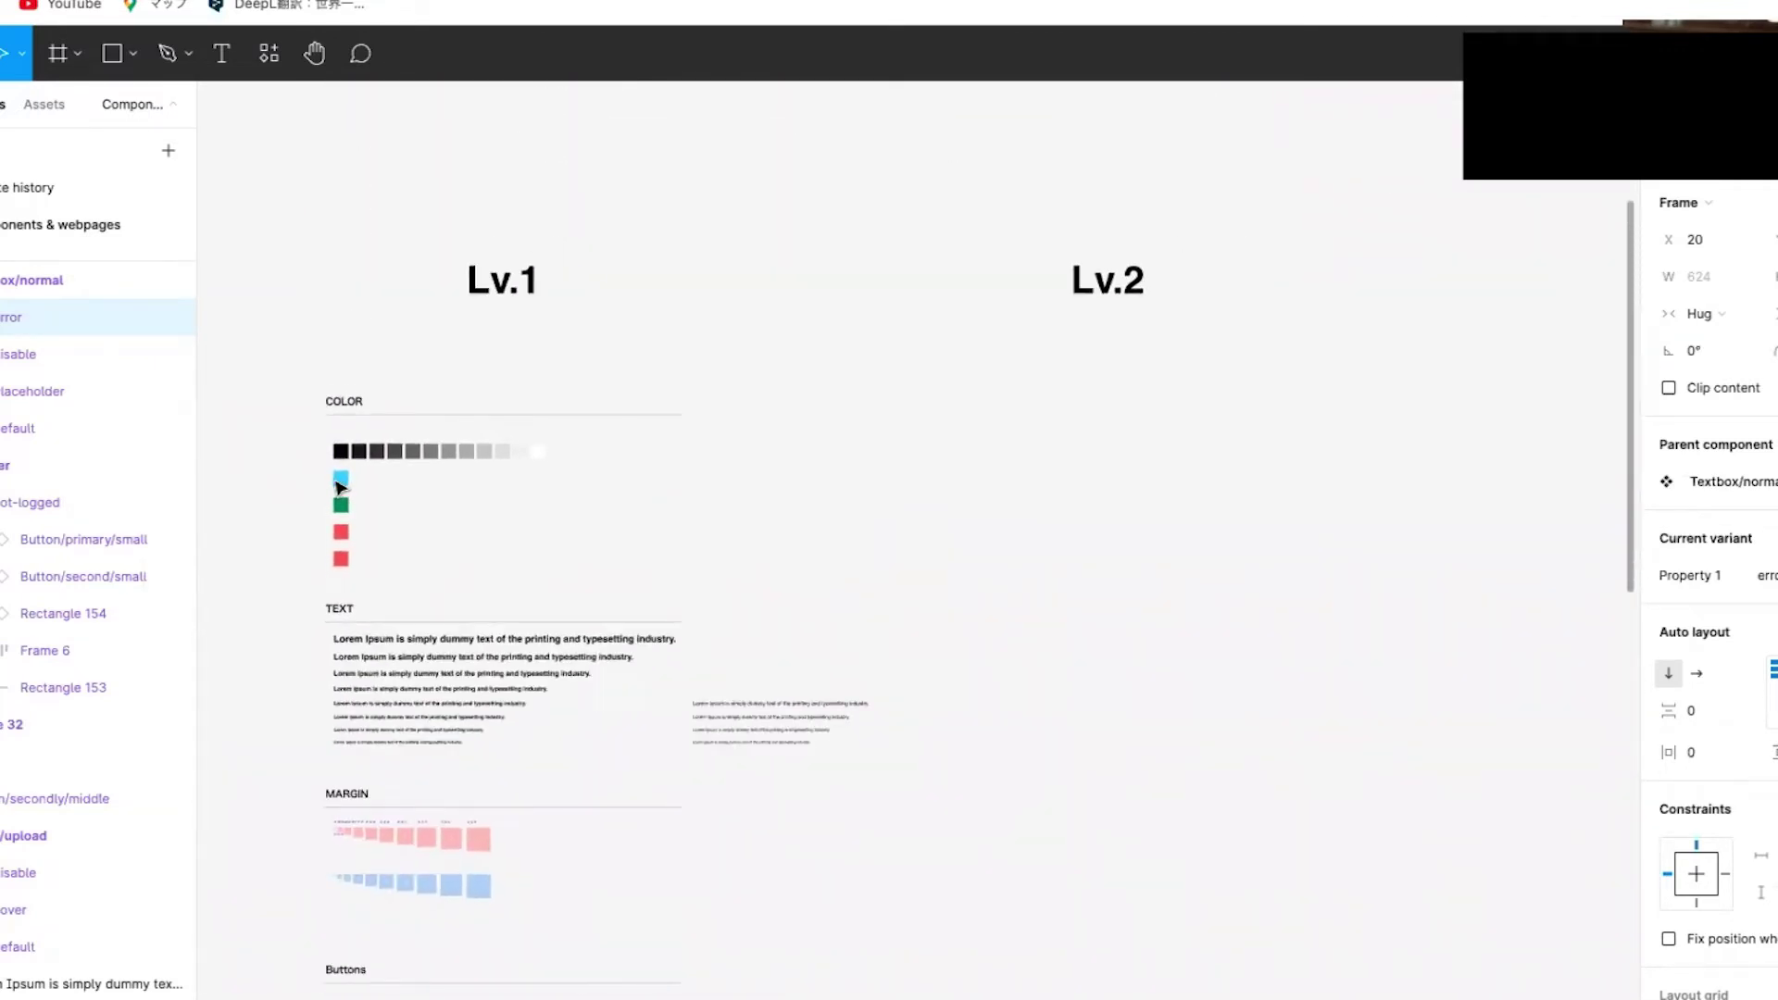
{"action": "scroll", "coordinate": [822, 434], "scroll_direction": "right", "scroll_amount": 3}
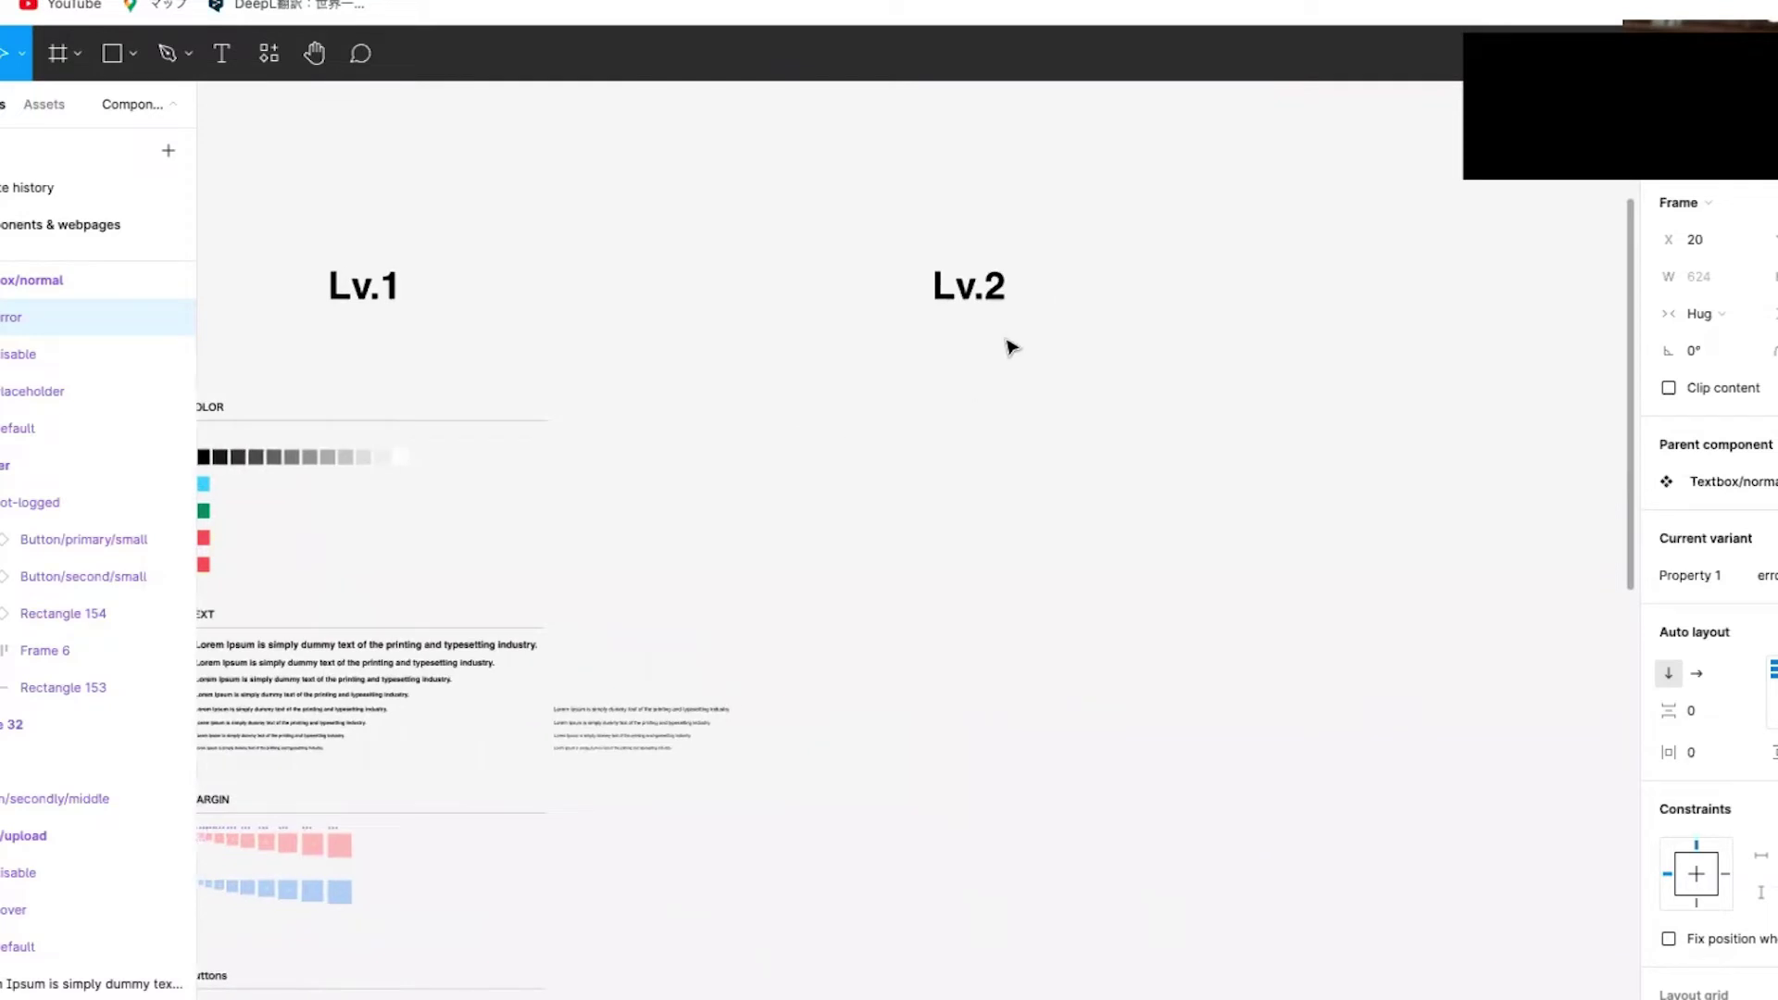
{"action": "scroll", "coordinate": [976, 293], "scroll_direction": "up", "scroll_amount": 3}
{"action": "scroll", "coordinate": [982, 301], "scroll_direction": "left", "scroll_amount": 6}
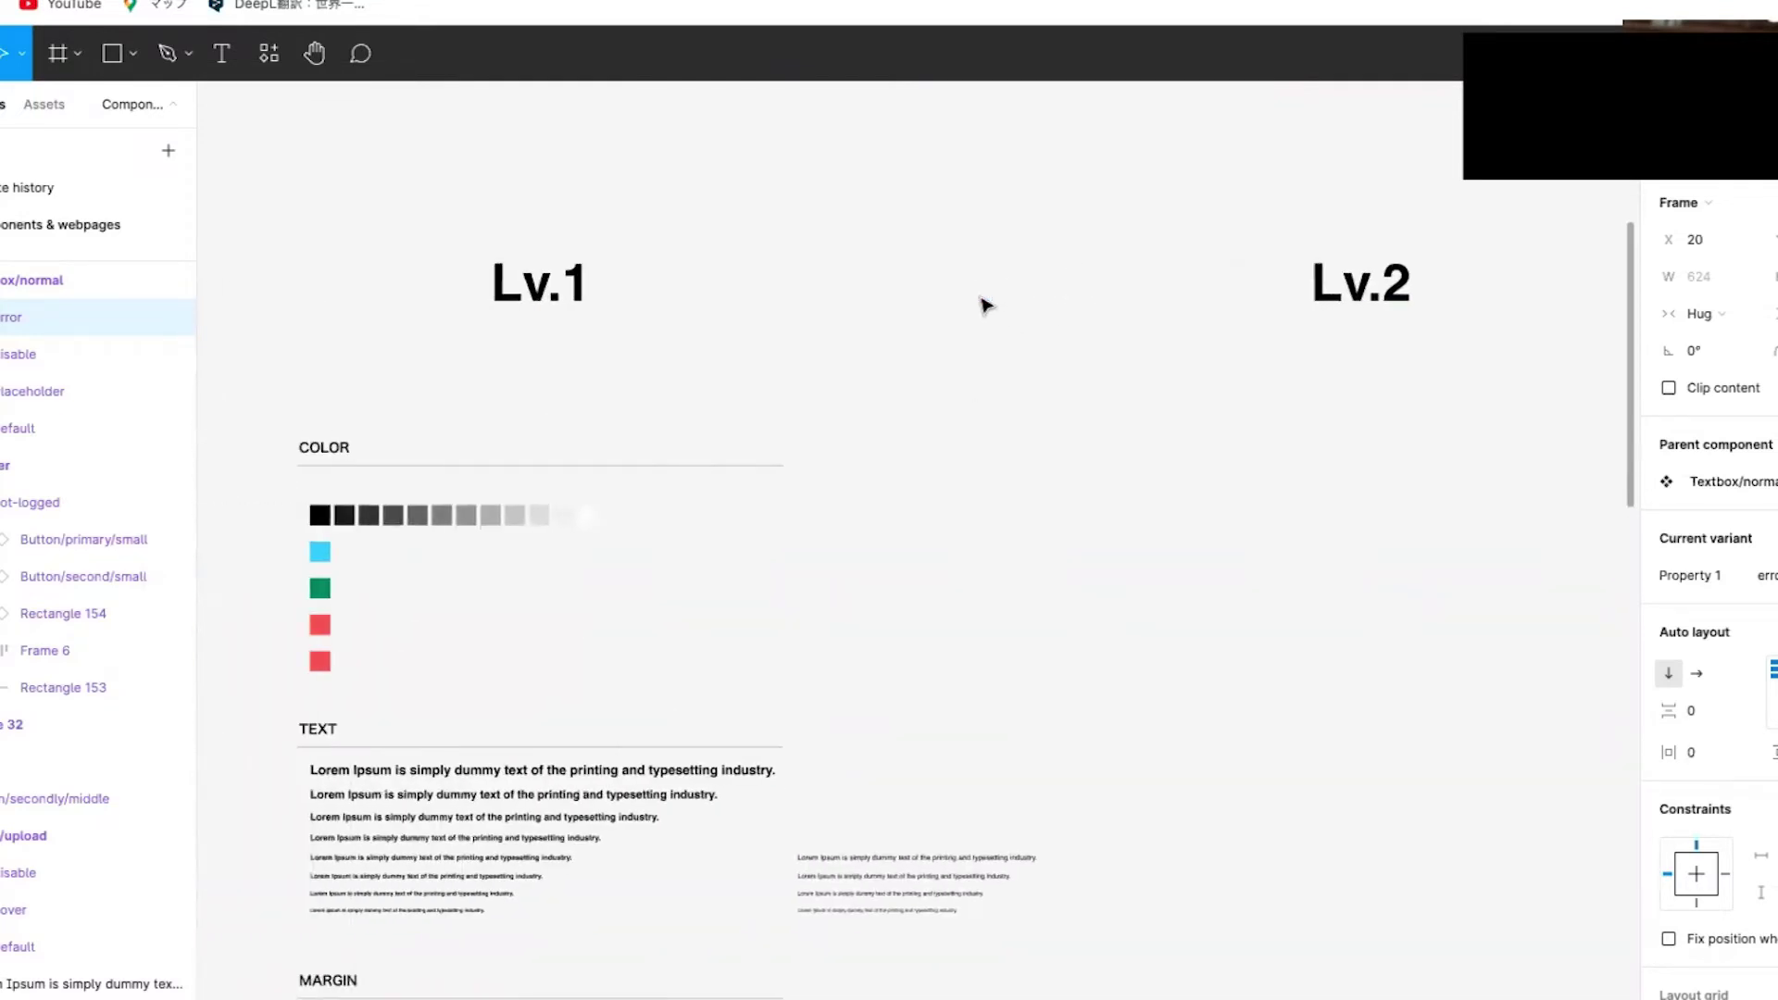
{"action": "scroll", "coordinate": [984, 304], "scroll_direction": "left", "scroll_amount": 3}
{"action": "scroll", "coordinate": [770, 516], "scroll_direction": "right", "scroll_amount": 6}
{"action": "scroll", "coordinate": [774, 520], "scroll_direction": "down", "scroll_amount": 1}
{"action": "scroll", "coordinate": [773, 521], "scroll_direction": "down", "scroll_amount": 2}
{"action": "scroll", "coordinate": [774, 521], "scroll_direction": "down", "scroll_amount": 3}
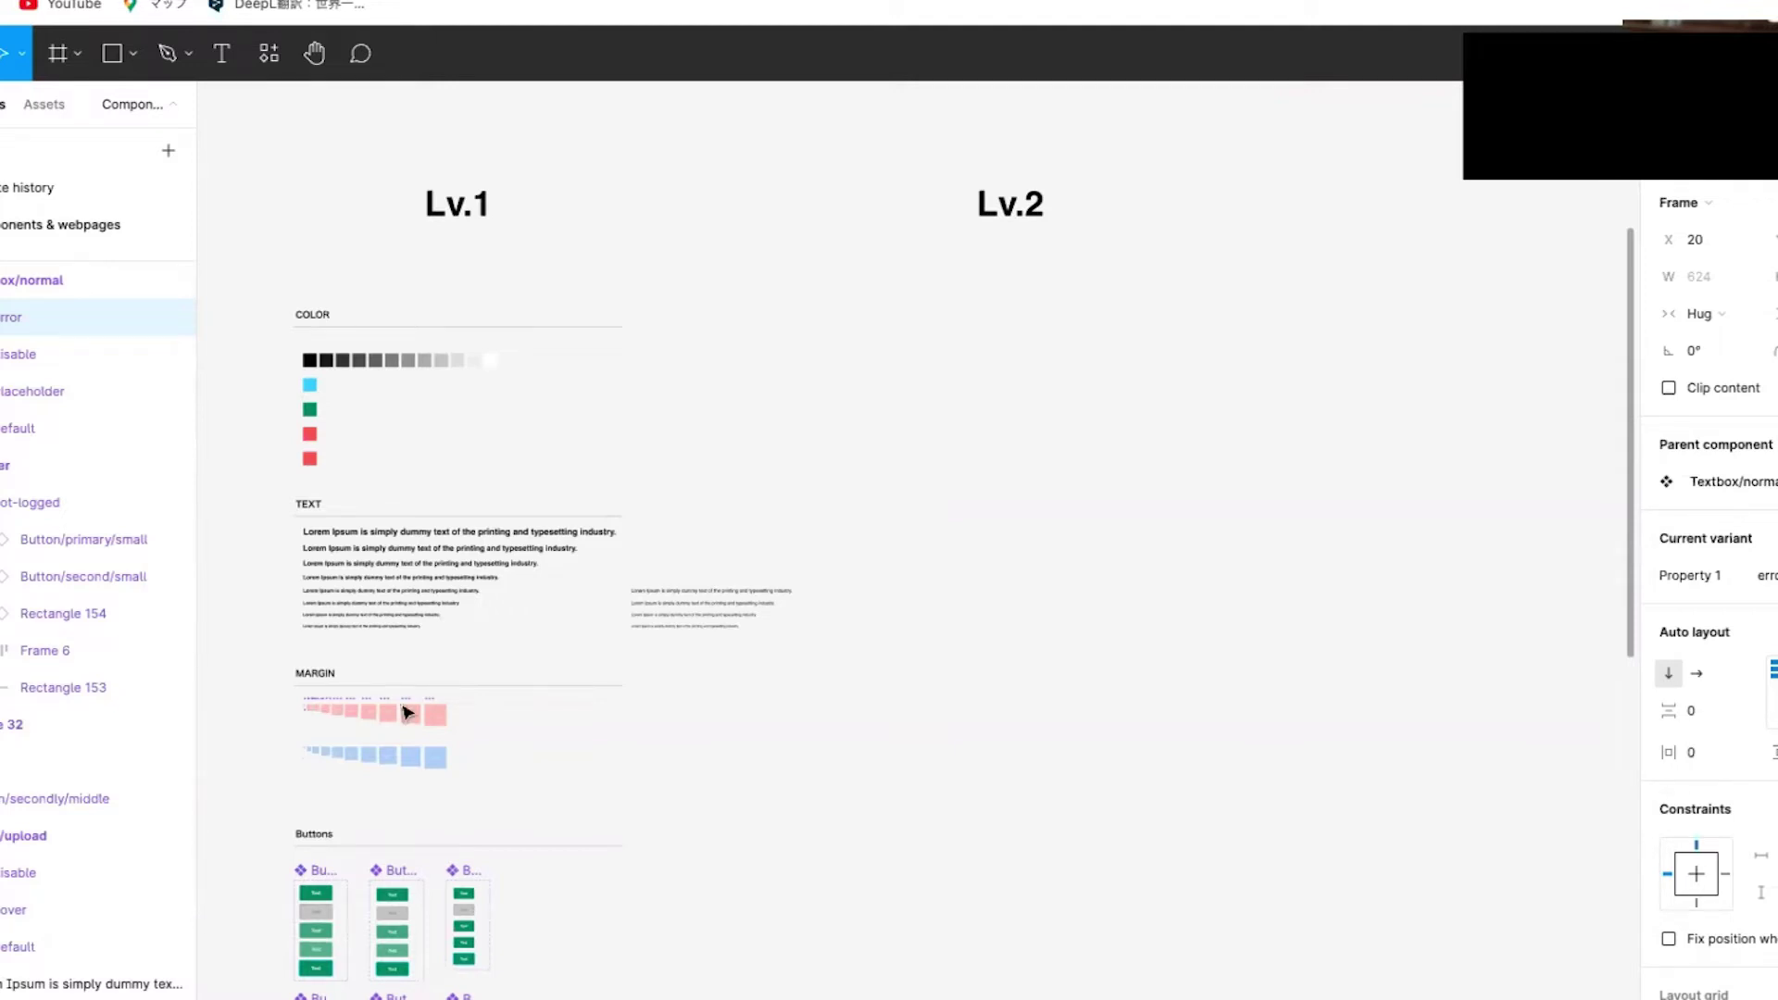
- Examine the numbered red and blue spacing squares in the MARGIN section up close again
{"action": "scroll", "coordinate": [386, 608], "scroll_direction": "up", "scroll_amount": 5}
{"action": "scroll", "coordinate": [386, 614], "scroll_direction": "up", "scroll_amount": 6}
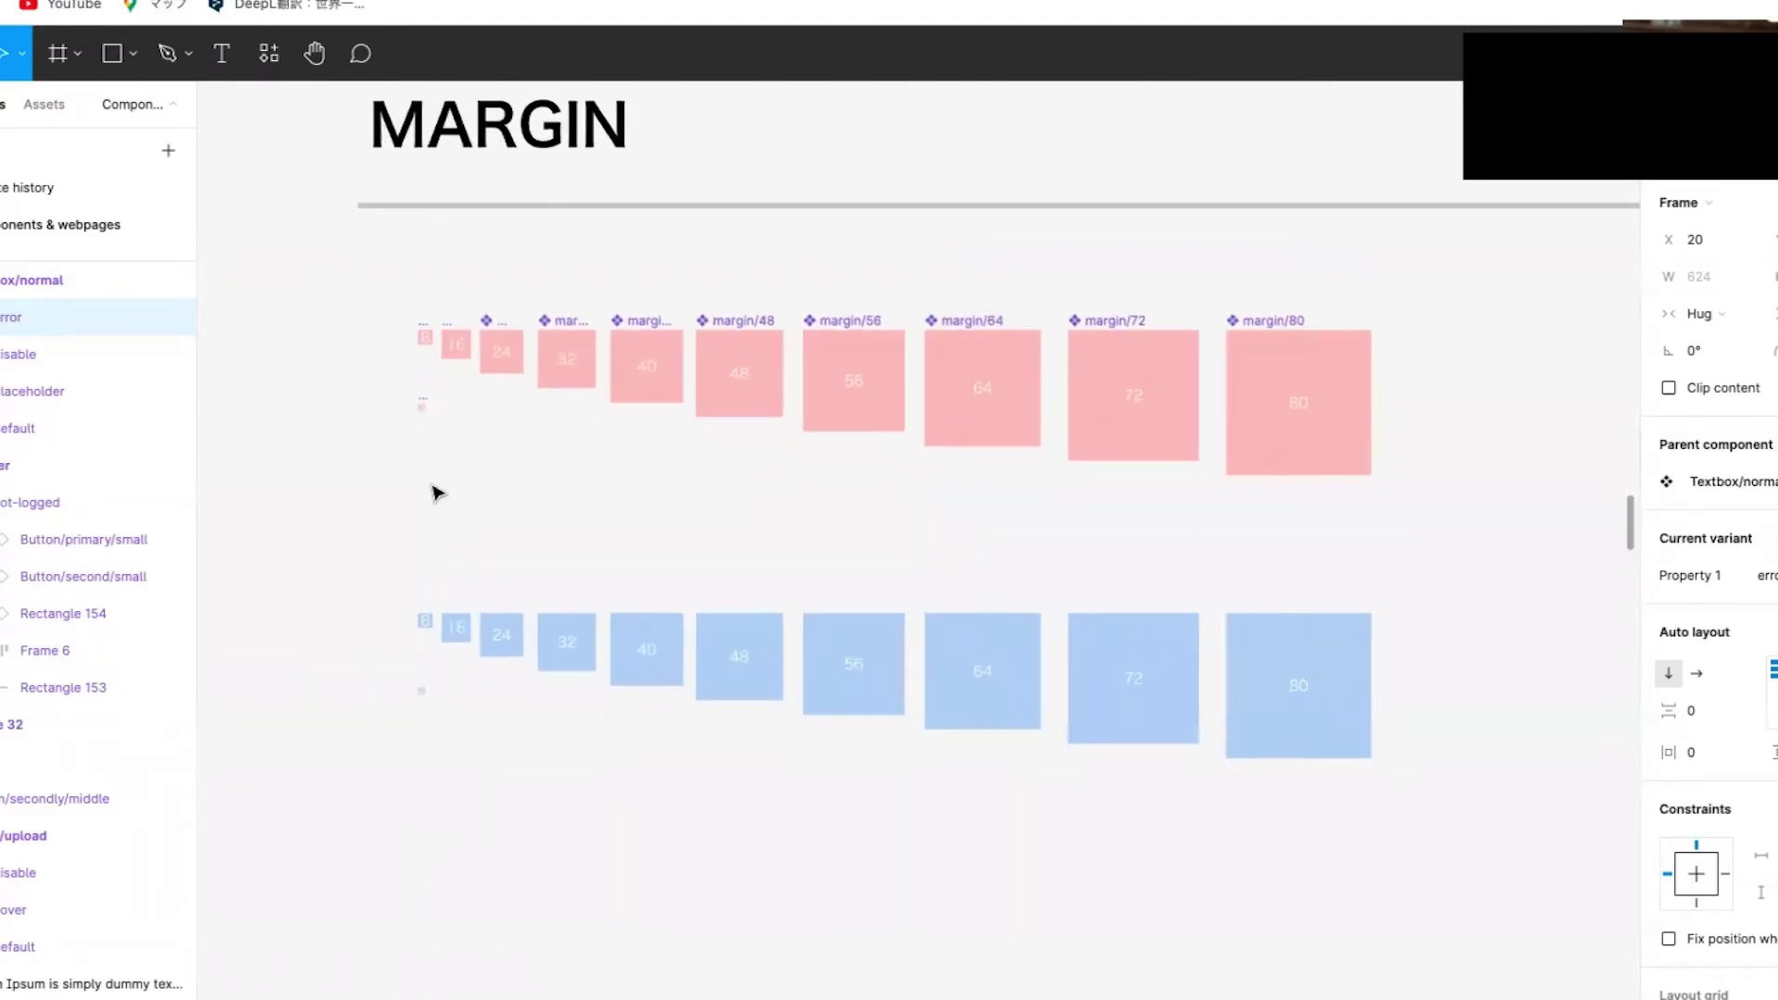
{"action": "scroll", "coordinate": [438, 491], "scroll_direction": "right", "scroll_amount": 2}
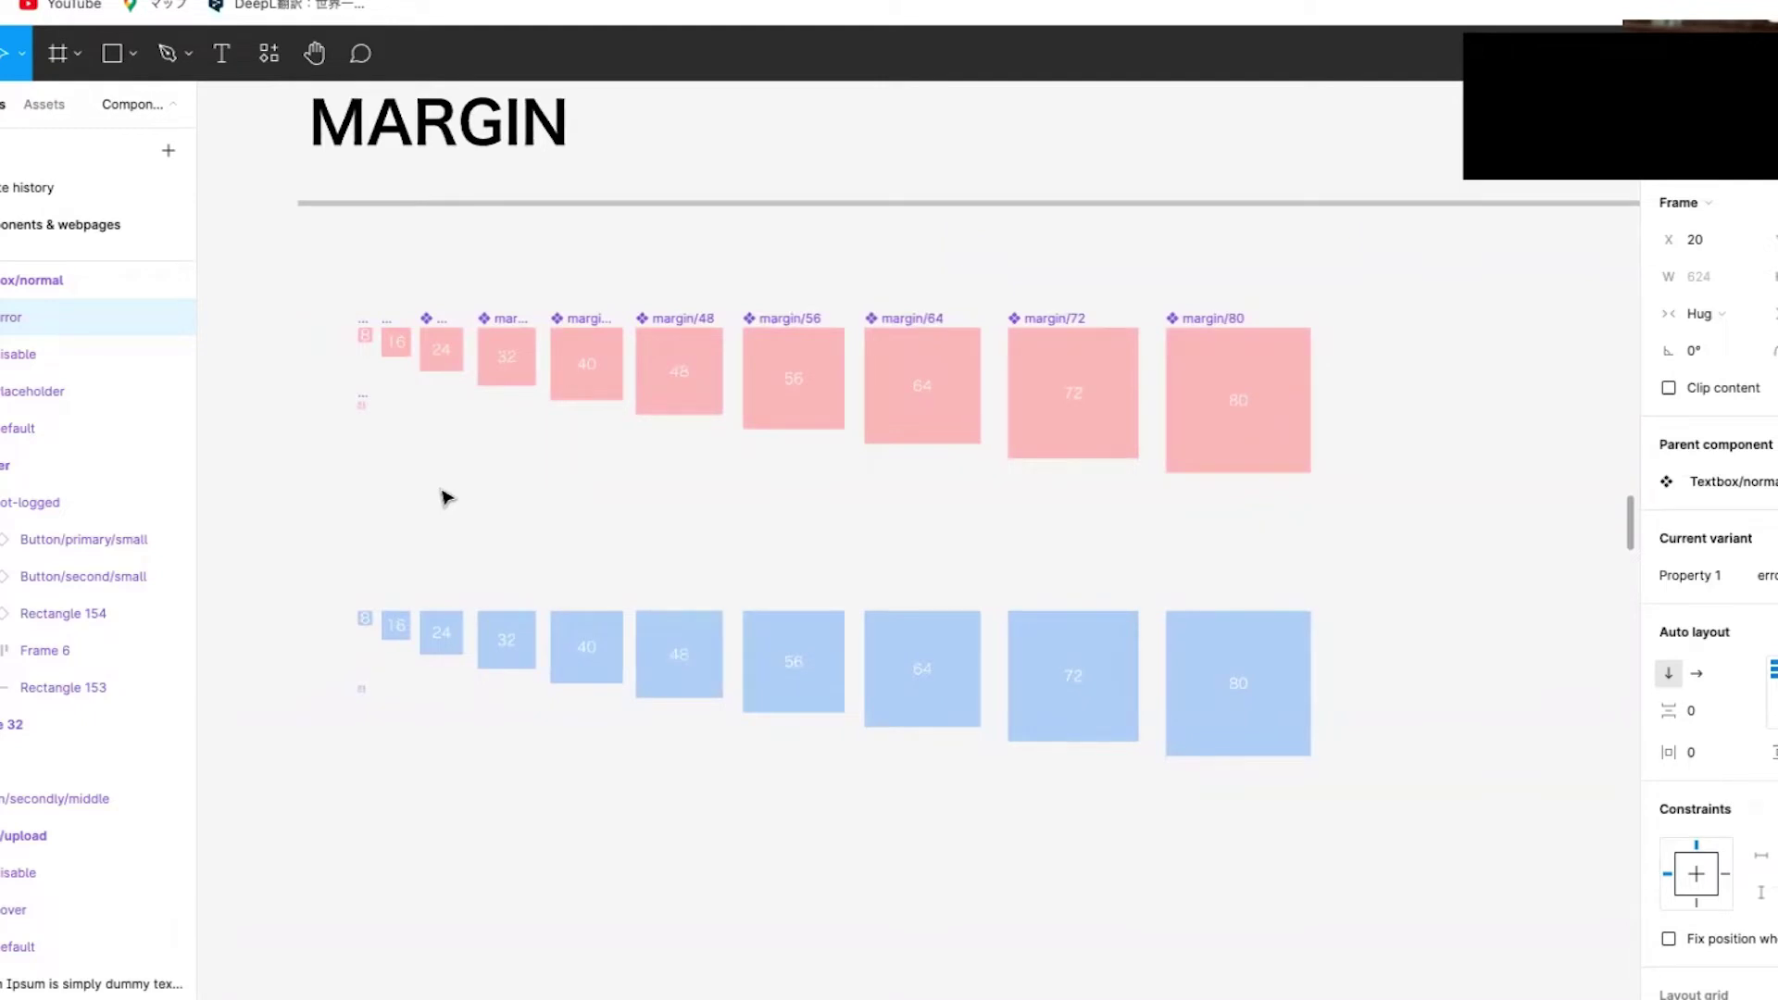
- Add a new 1440 × 1024 frame from the Desktop preset in the empty canvas area beside the components
{"action": "scroll", "coordinate": [444, 498], "scroll_direction": "down", "scroll_amount": 5}
{"action": "scroll", "coordinate": [445, 498], "scroll_direction": "down", "scroll_amount": 10}
{"action": "scroll", "coordinate": [445, 498], "scroll_direction": "down", "scroll_amount": 3}
{"action": "scroll", "coordinate": [445, 494], "scroll_direction": "down", "scroll_amount": 6}
{"action": "scroll", "coordinate": [444, 495], "scroll_direction": "right", "scroll_amount": 1}
{"action": "left_click", "coordinate": [80, 52]}
{"action": "left_click", "coordinate": [70, 105]}
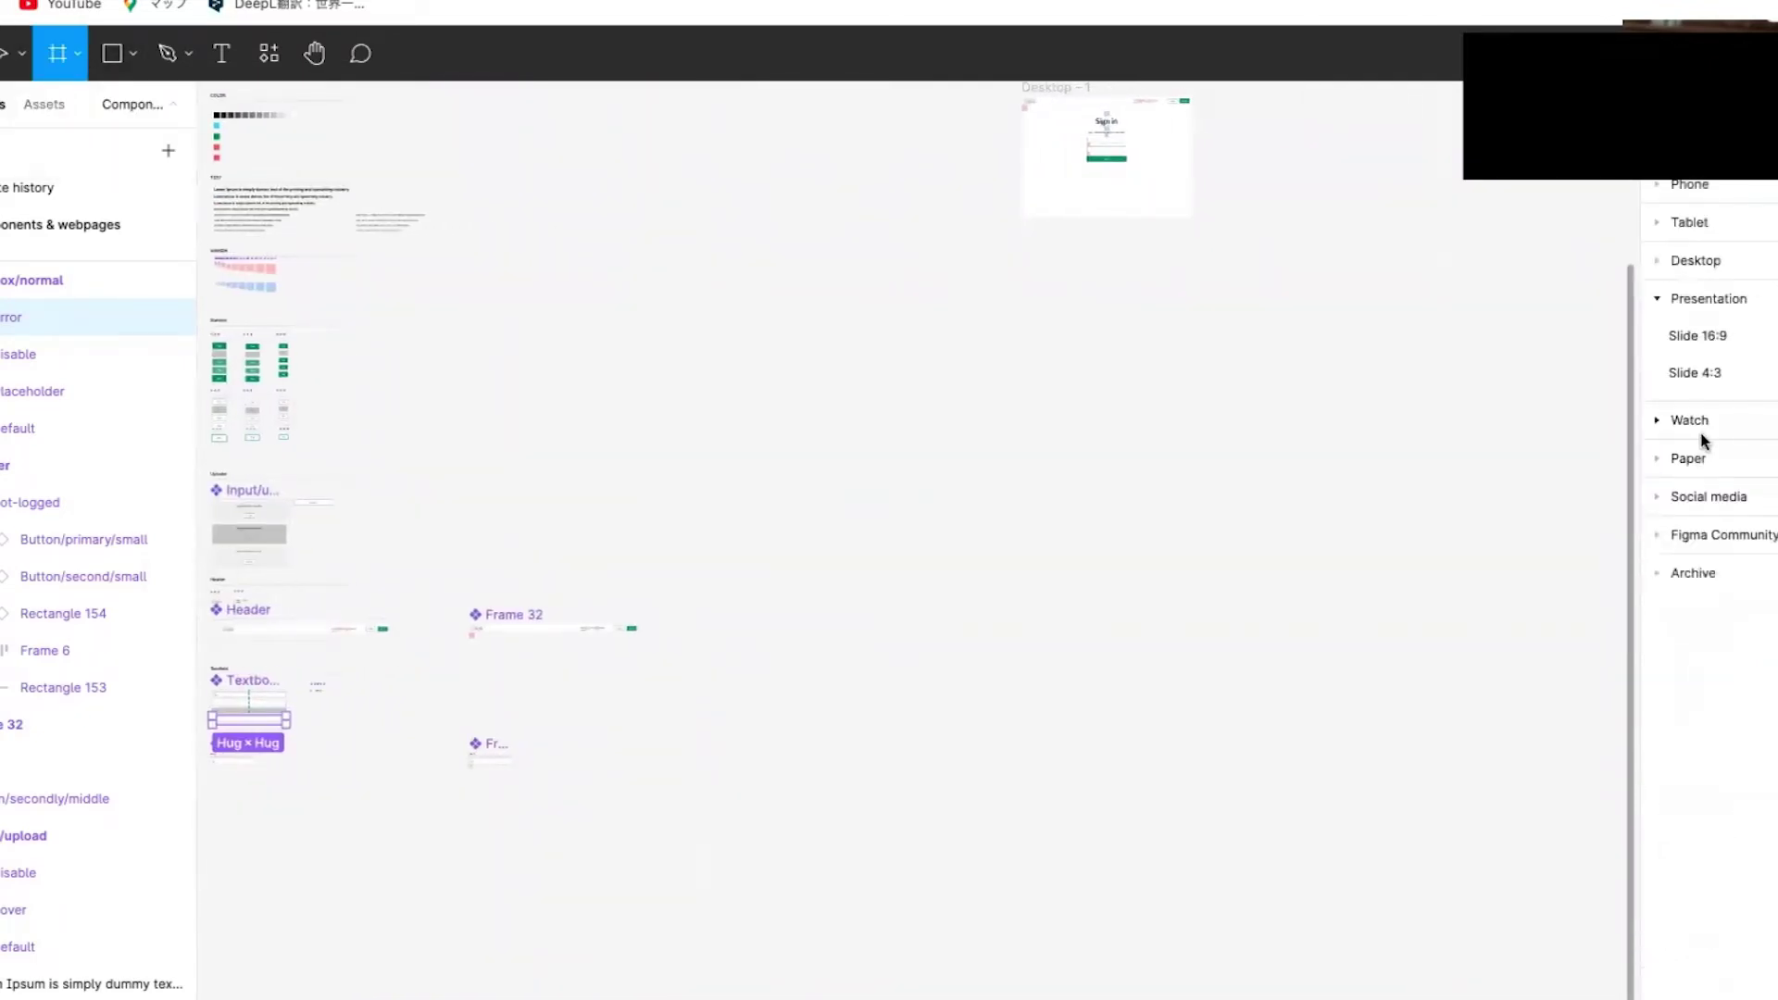
{"action": "left_click", "coordinate": [1658, 263]}
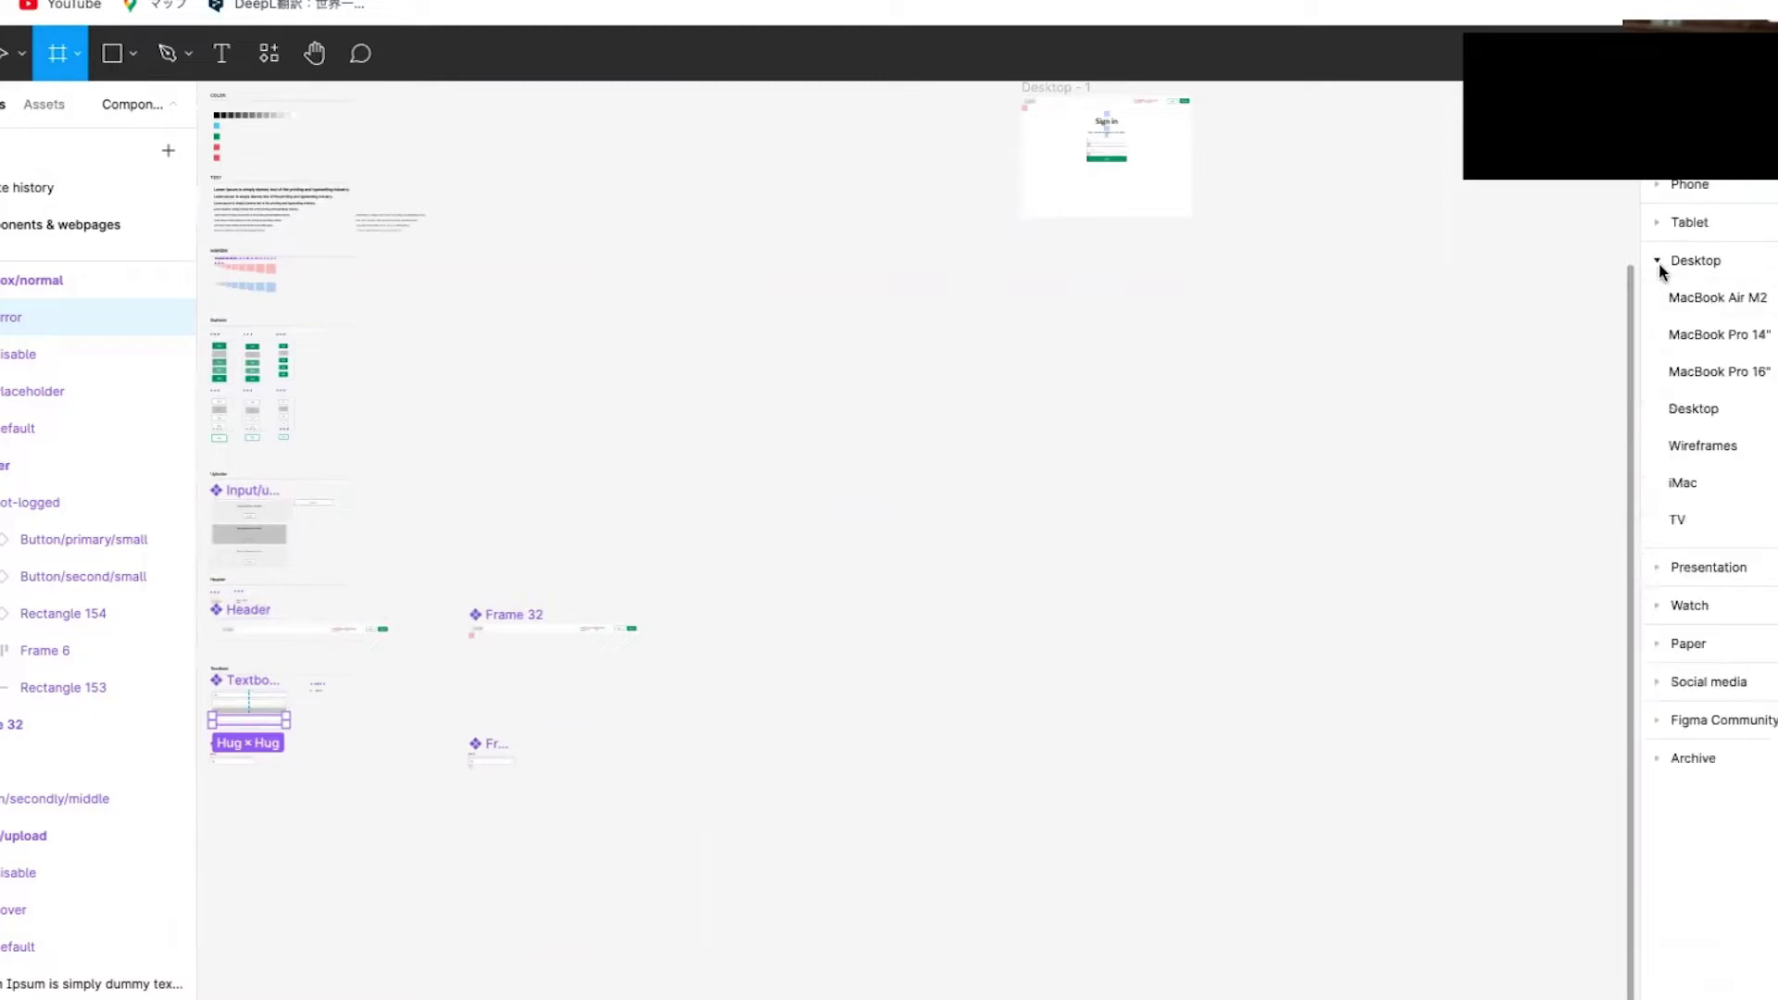
{"action": "left_click", "coordinate": [1686, 407]}
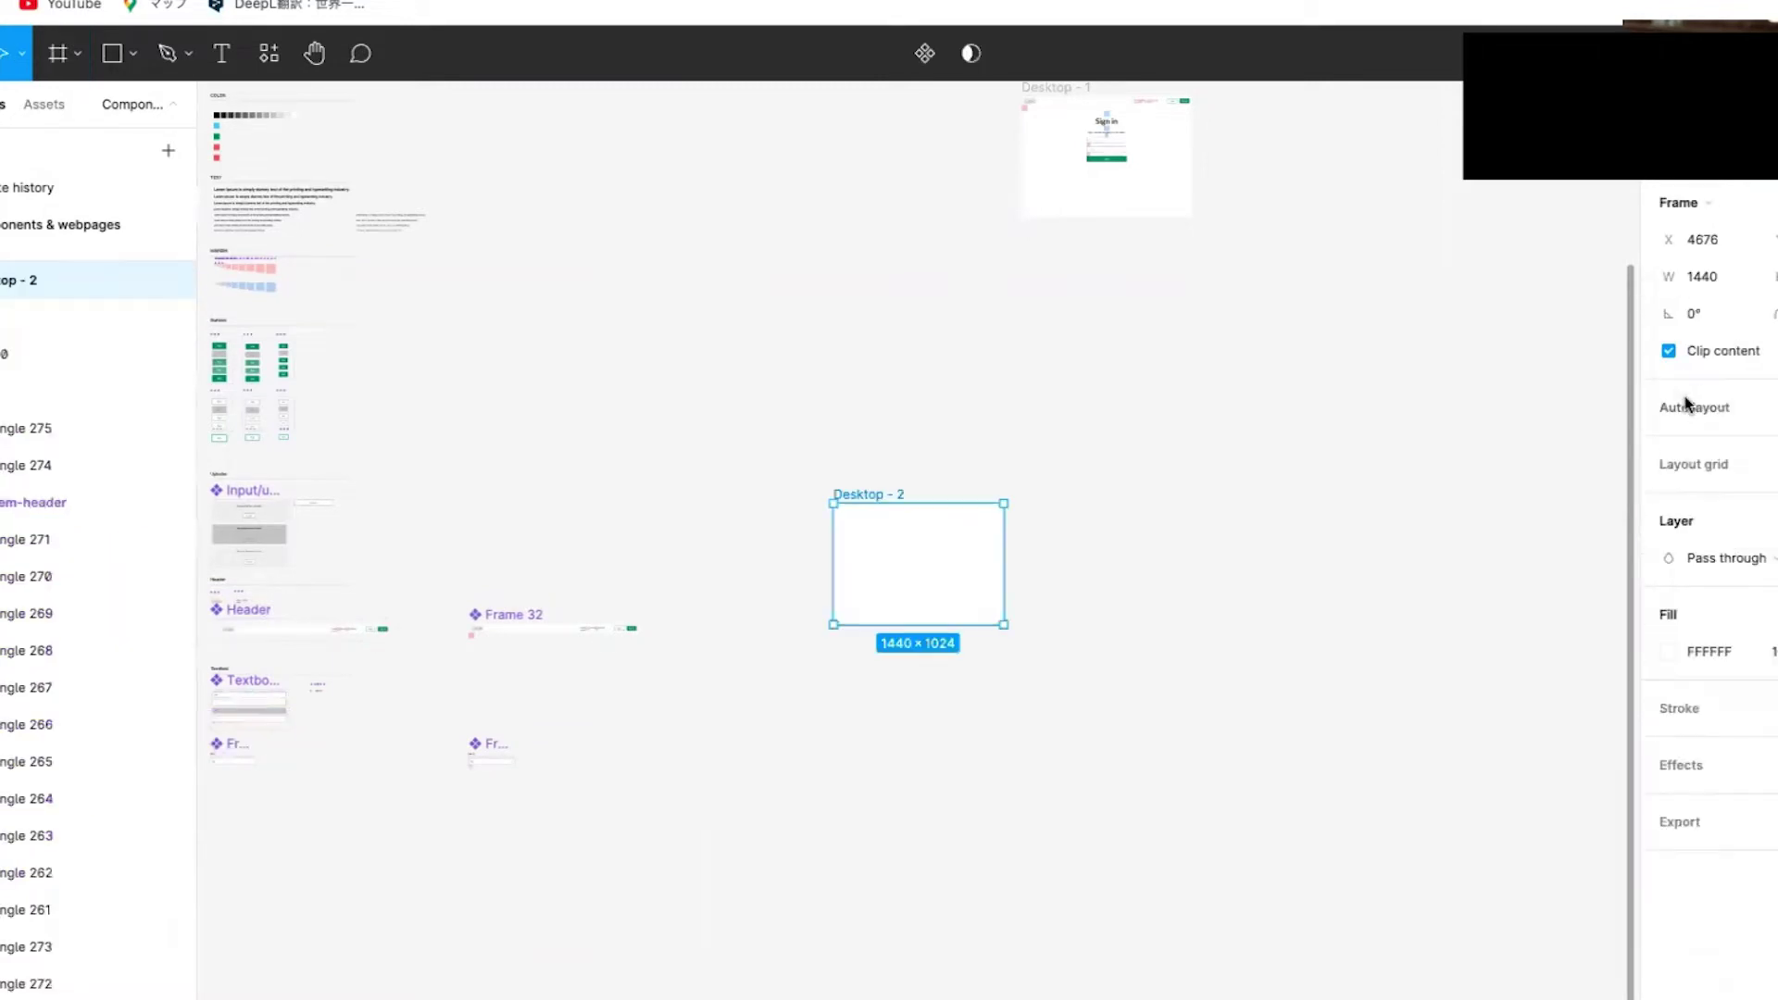
- Place an instance of the 1440 × 72 Header component across the top edge of the Desktop - 2 frame
{"action": "left_click", "coordinate": [568, 564]}
{"action": "scroll", "coordinate": [435, 709], "scroll_direction": "up", "scroll_amount": 3}
{"action": "scroll", "coordinate": [737, 641], "scroll_direction": "left", "scroll_amount": 1}
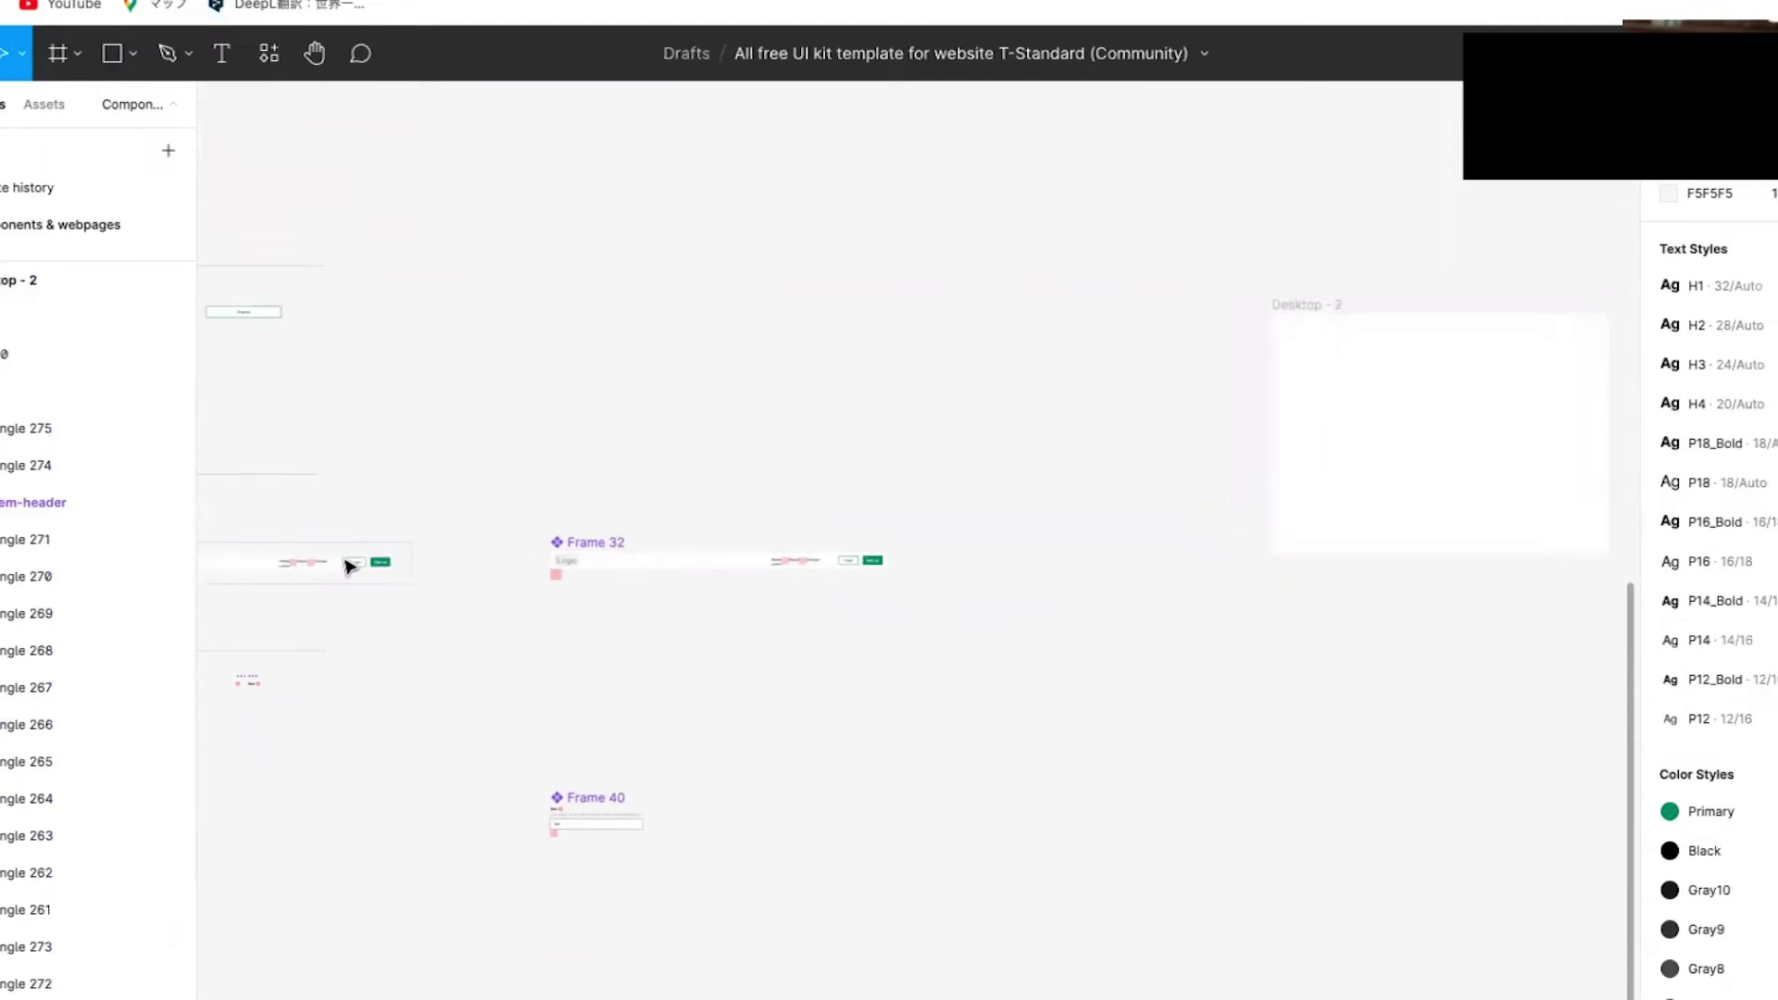
{"action": "scroll", "coordinate": [344, 574], "scroll_direction": "left", "scroll_amount": 5}
{"action": "left_click_drag", "start_coordinate": [345, 583], "coordinate": [1148, 362]}
{"action": "left_click_drag", "start_coordinate": [1127, 371], "coordinate": [1111, 343]}
{"action": "scroll", "coordinate": [1148, 345], "scroll_direction": "up", "scroll_amount": 5}
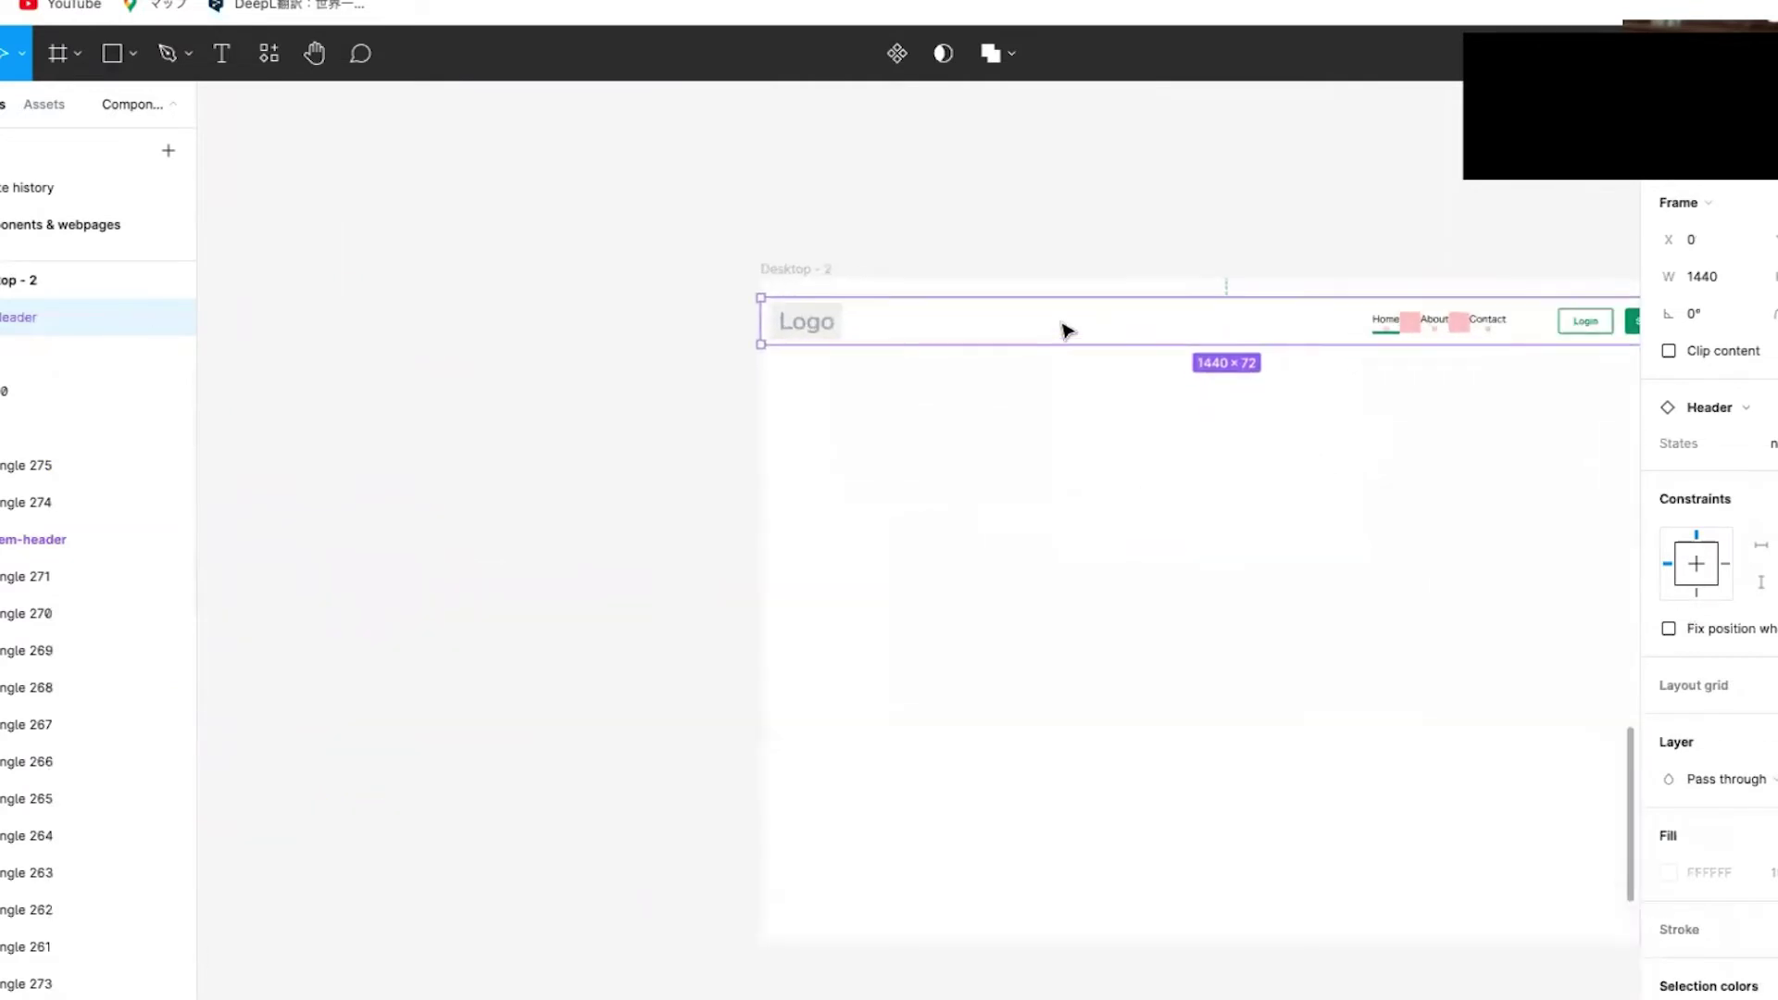
- Place a default-state instance of the Textbox/normal component, 624 × 48, in the middle area of the Desktop - 2 frame
{"action": "scroll", "coordinate": [1056, 326], "scroll_direction": "right", "scroll_amount": 5}
{"action": "scroll", "coordinate": [1053, 322], "scroll_direction": "down", "scroll_amount": 3}
{"action": "scroll", "coordinate": [1063, 333], "scroll_direction": "up", "scroll_amount": 10}
{"action": "scroll", "coordinate": [1062, 335], "scroll_direction": "down", "scroll_amount": 7}
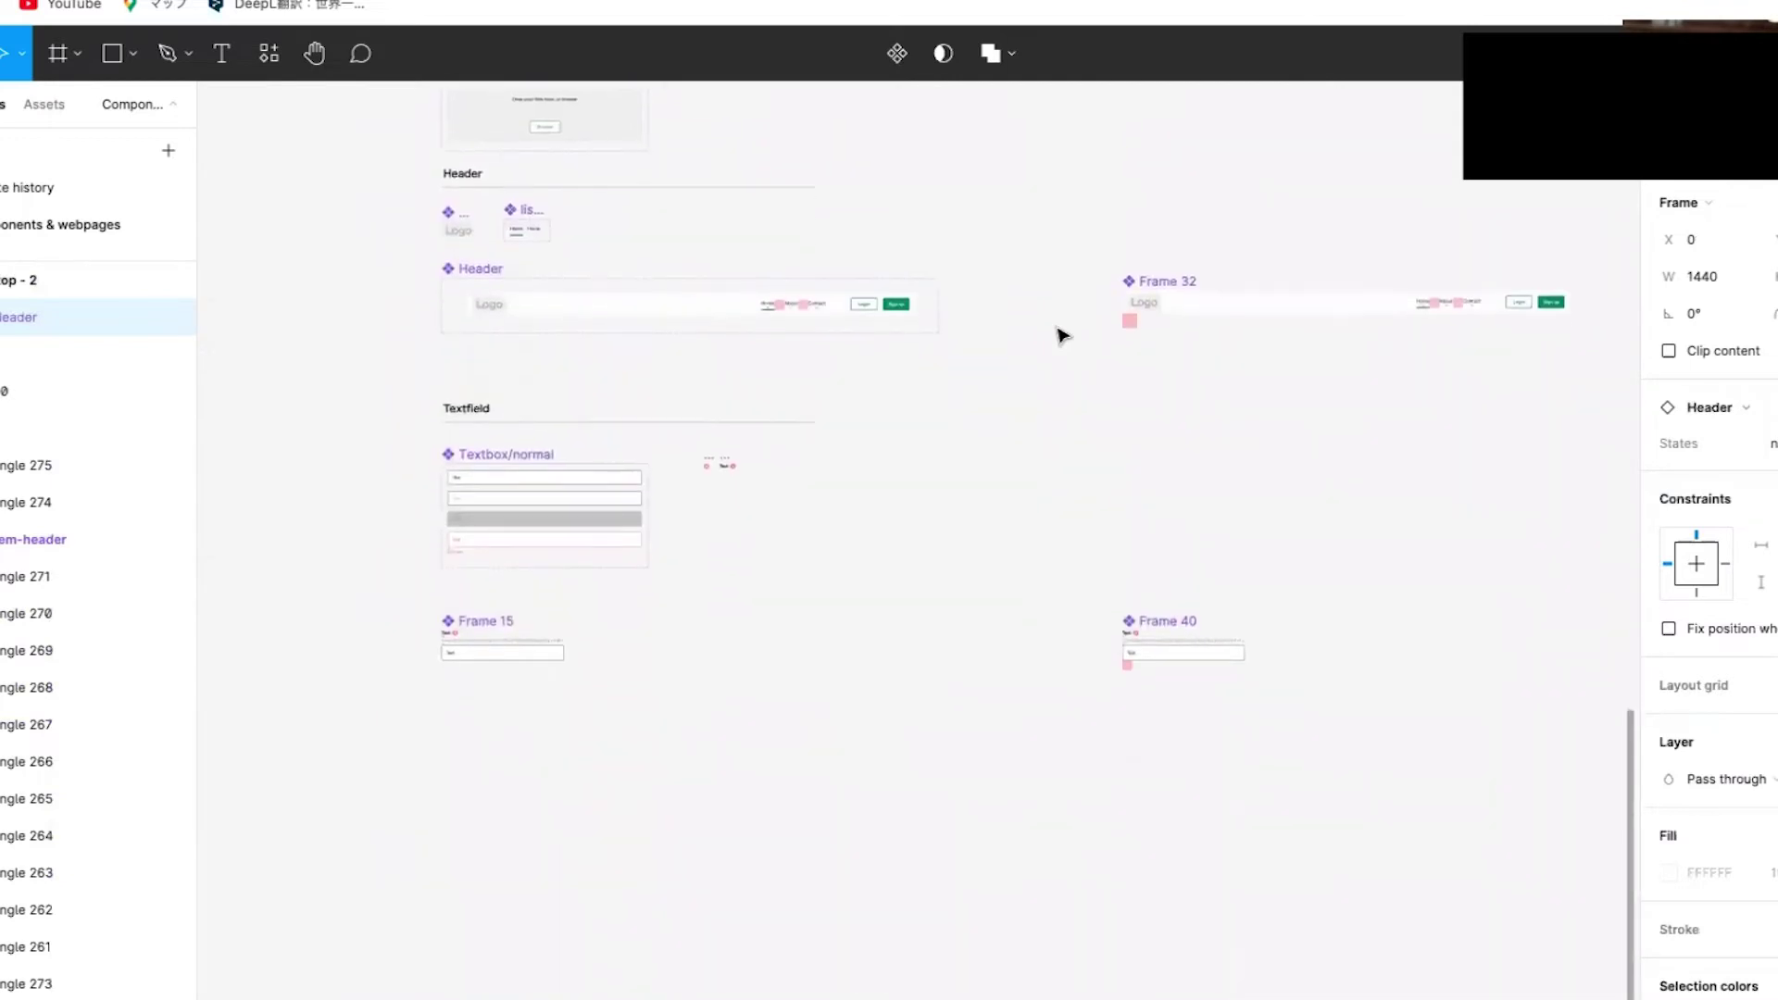
{"action": "scroll", "coordinate": [547, 487], "scroll_direction": "up", "scroll_amount": 3}
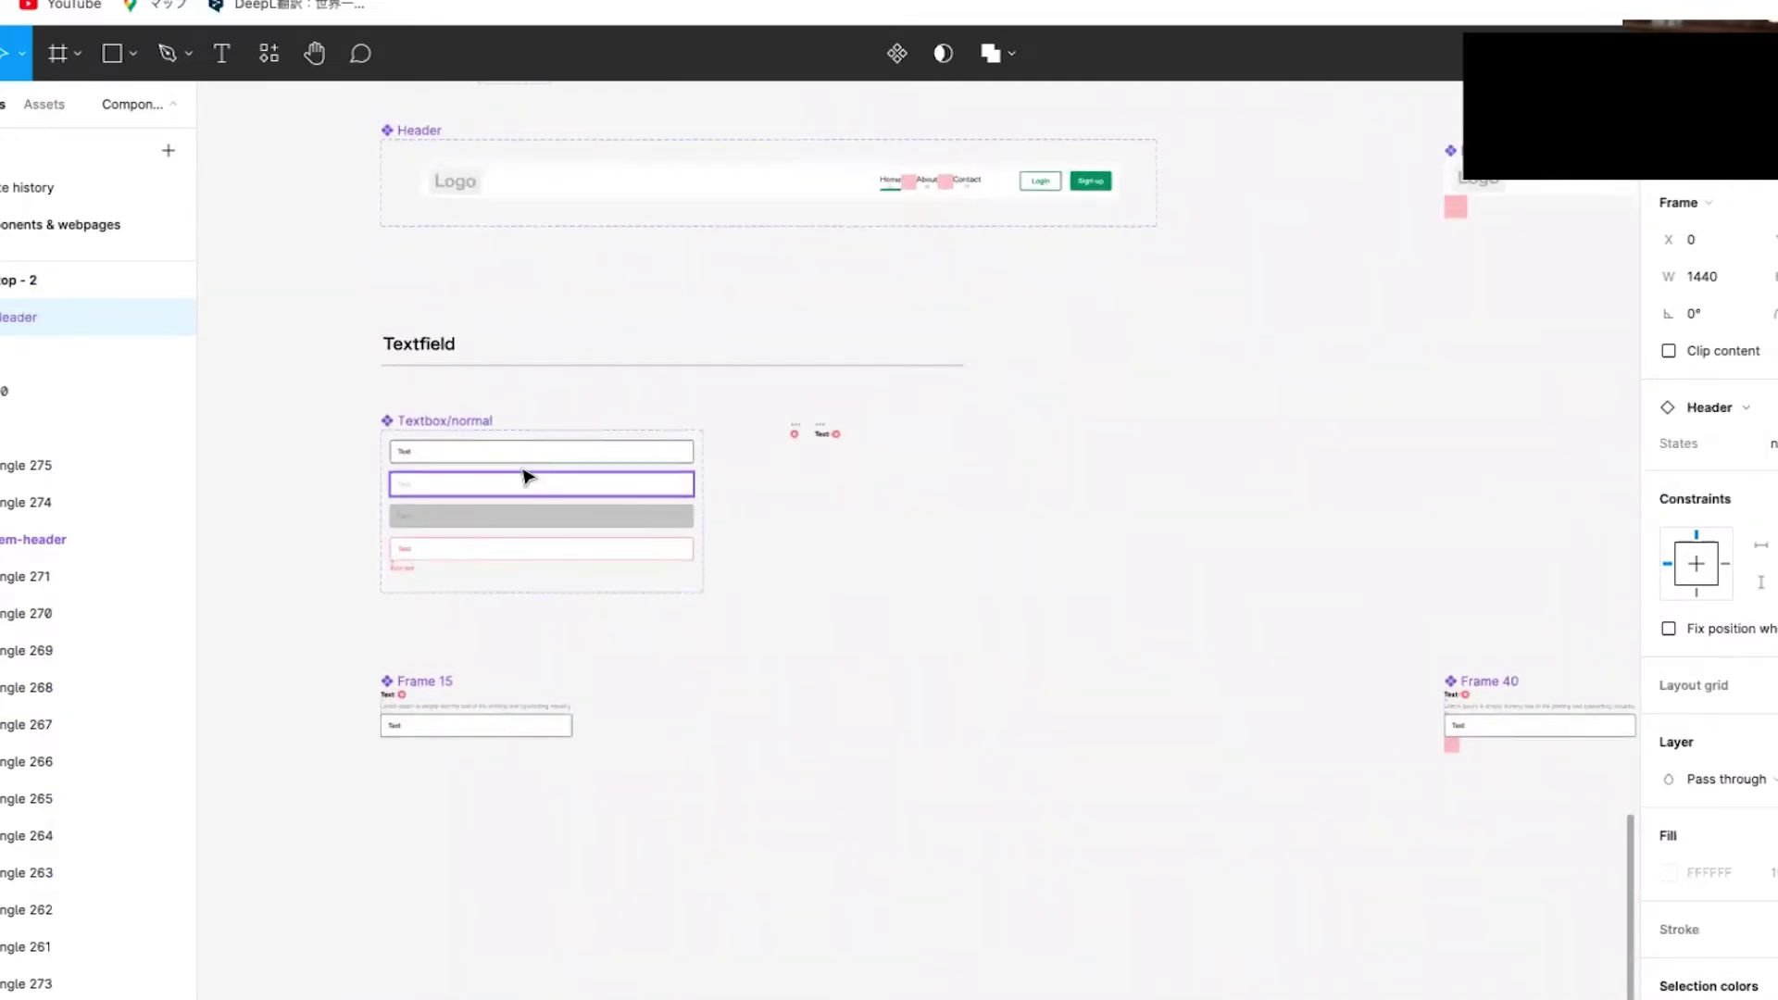
{"action": "left_click_drag", "start_coordinate": [524, 464], "coordinate": [1145, 624]}
{"action": "scroll", "coordinate": [1111, 626], "scroll_direction": "down", "scroll_amount": 6}
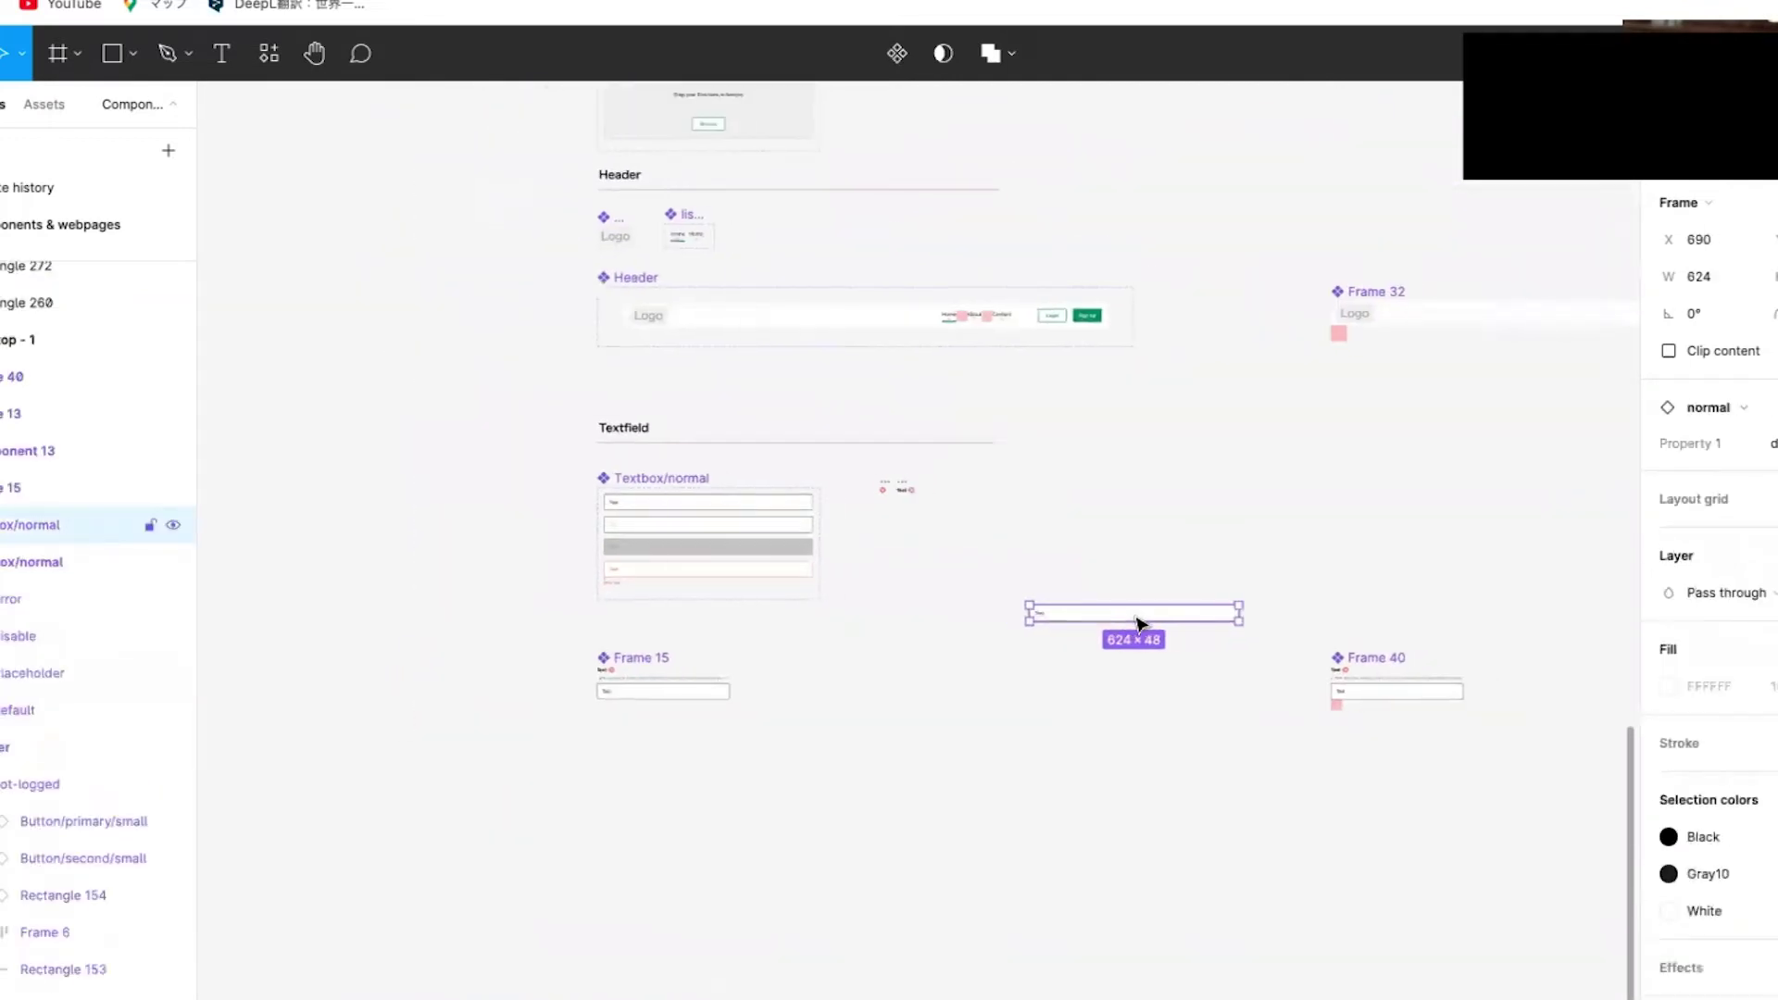
{"action": "scroll", "coordinate": [1077, 635], "scroll_direction": "right", "scroll_amount": 5}
{"action": "left_click_drag", "start_coordinate": [713, 617], "coordinate": [1414, 348]}
{"action": "scroll", "coordinate": [1272, 382], "scroll_direction": "up", "scroll_amount": 5}
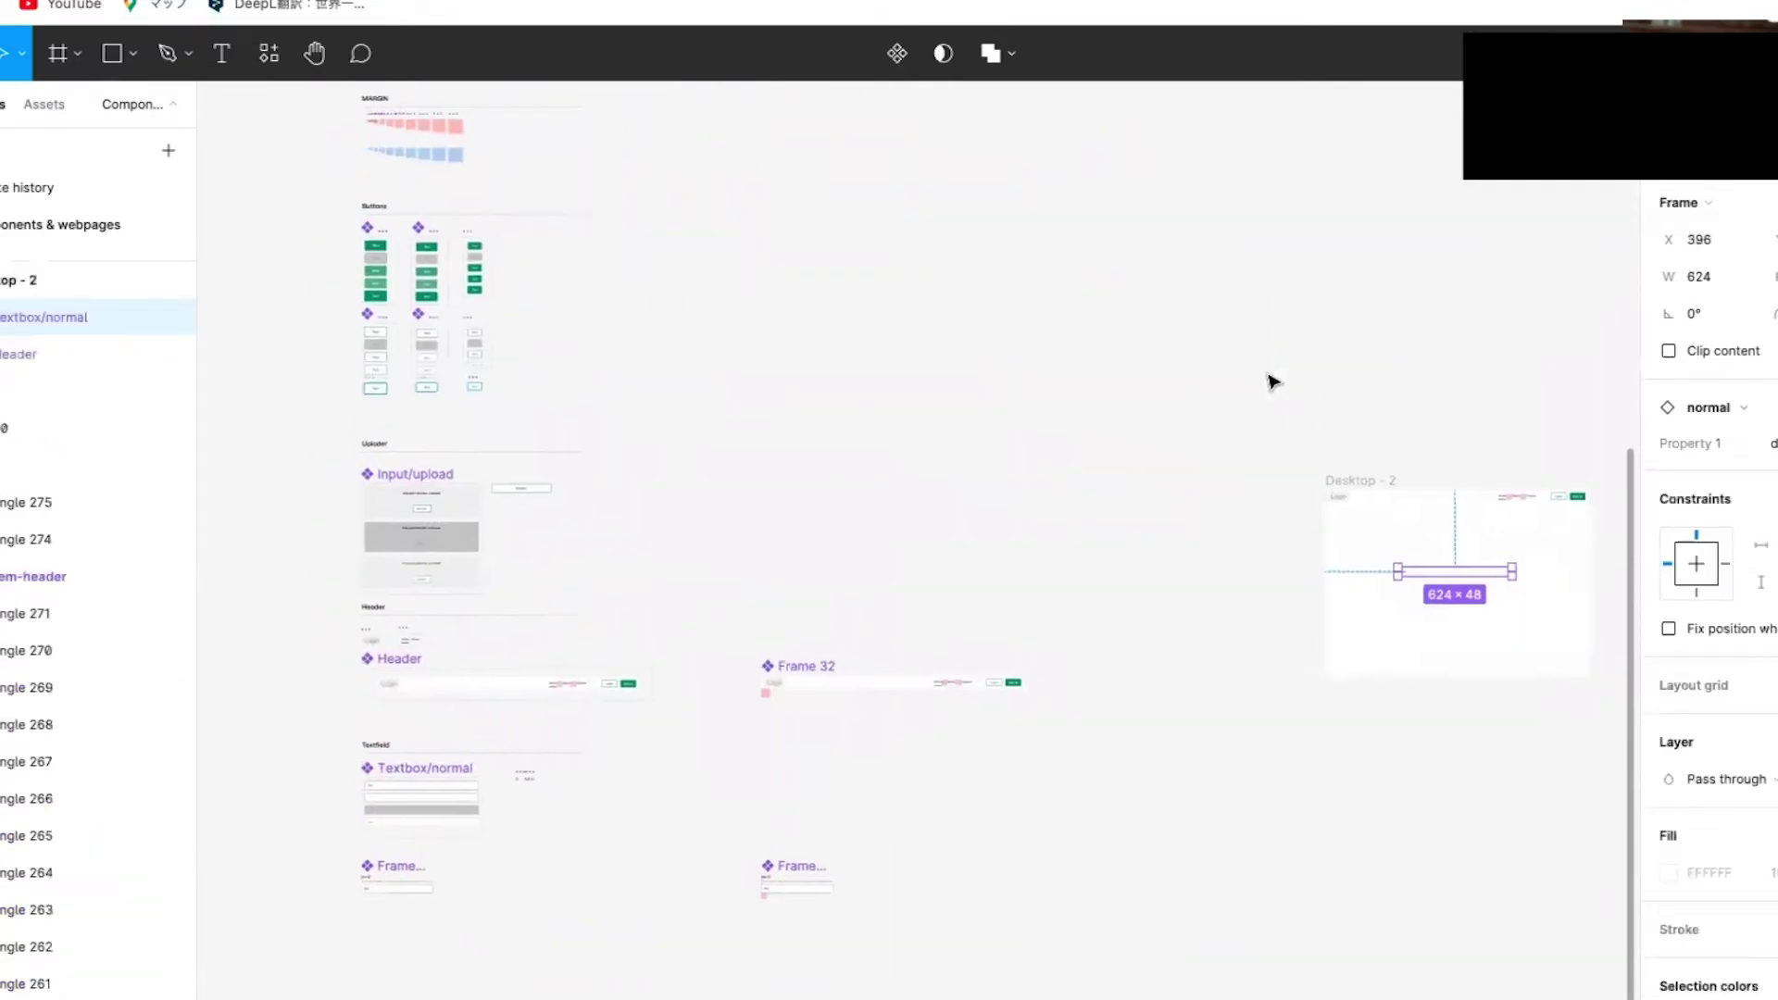
- Narrow the placed text field to a width of 388 and duplicate it directly below
{"action": "scroll", "coordinate": [1269, 387], "scroll_direction": "down", "scroll_amount": 3}
{"action": "scroll", "coordinate": [1185, 500], "scroll_direction": "up", "scroll_amount": 5}
{"action": "scroll", "coordinate": [1186, 500], "scroll_direction": "up", "scroll_amount": 1}
{"action": "left_click_drag", "start_coordinate": [1460, 431], "coordinate": [1235, 488]}
{"action": "scroll", "coordinate": [1240, 486], "scroll_direction": "down", "scroll_amount": 3}
- Copy the default middle-size primary button into the Desktop - 2 frame and center it beneath the two text fields
{"action": "scroll", "coordinate": [1240, 486], "scroll_direction": "down", "scroll_amount": 10}
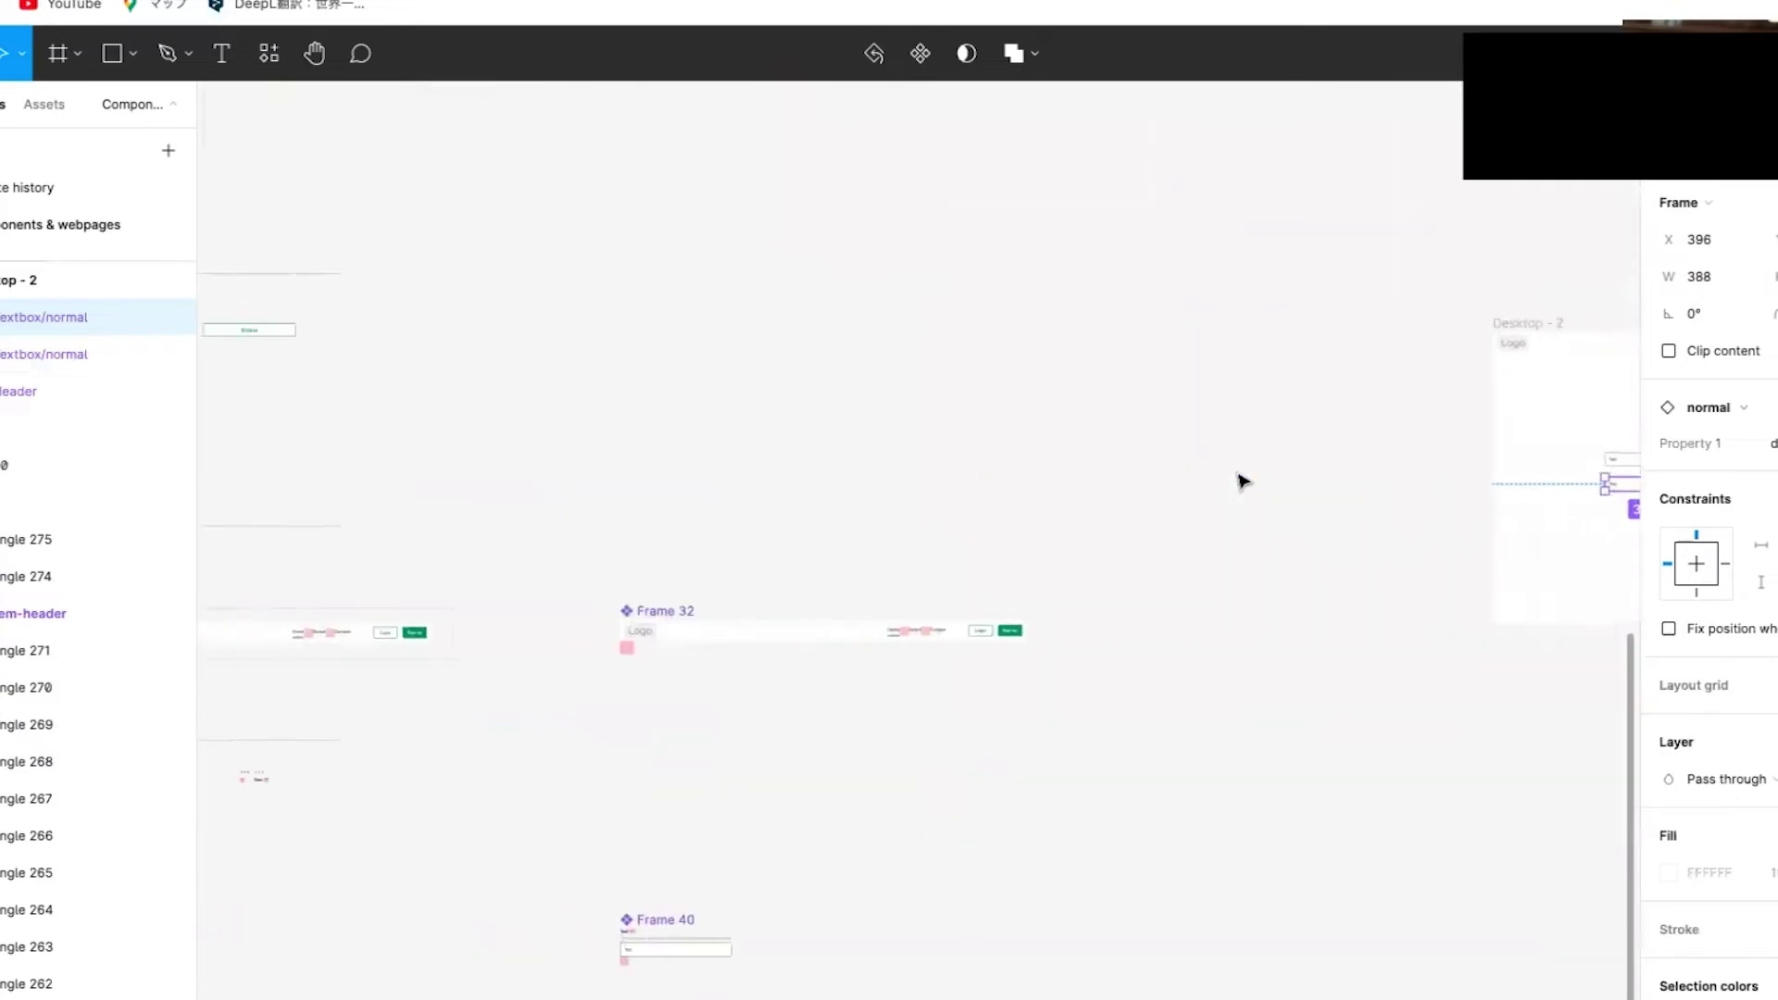
{"action": "scroll", "coordinate": [384, 543], "scroll_direction": "left", "scroll_amount": 3}
{"action": "scroll", "coordinate": [556, 500], "scroll_direction": "up", "scroll_amount": 2}
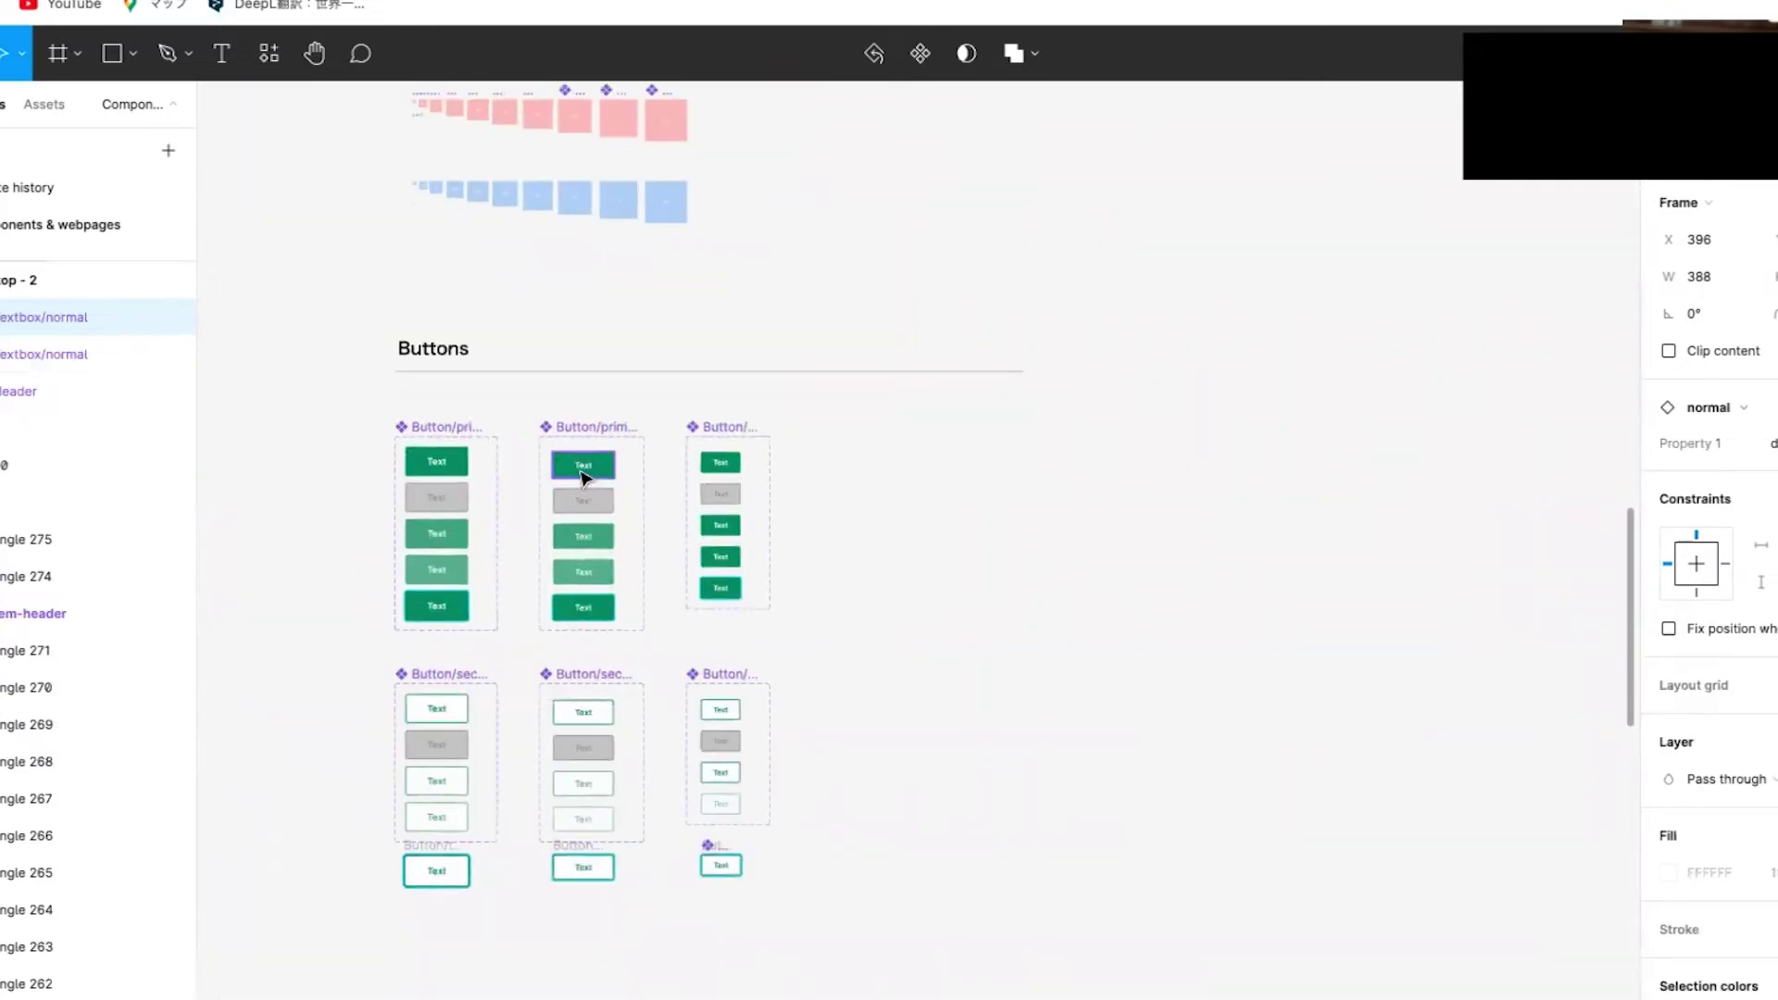
{"action": "left_click", "coordinate": [584, 471]}
{"action": "scroll", "coordinate": [593, 482], "scroll_direction": "down", "scroll_amount": 5}
{"action": "scroll", "coordinate": [593, 483], "scroll_direction": "down", "scroll_amount": 3}
{"action": "scroll", "coordinate": [648, 523], "scroll_direction": "right", "scroll_amount": 5}
{"action": "scroll", "coordinate": [752, 527], "scroll_direction": "up", "scroll_amount": 10}
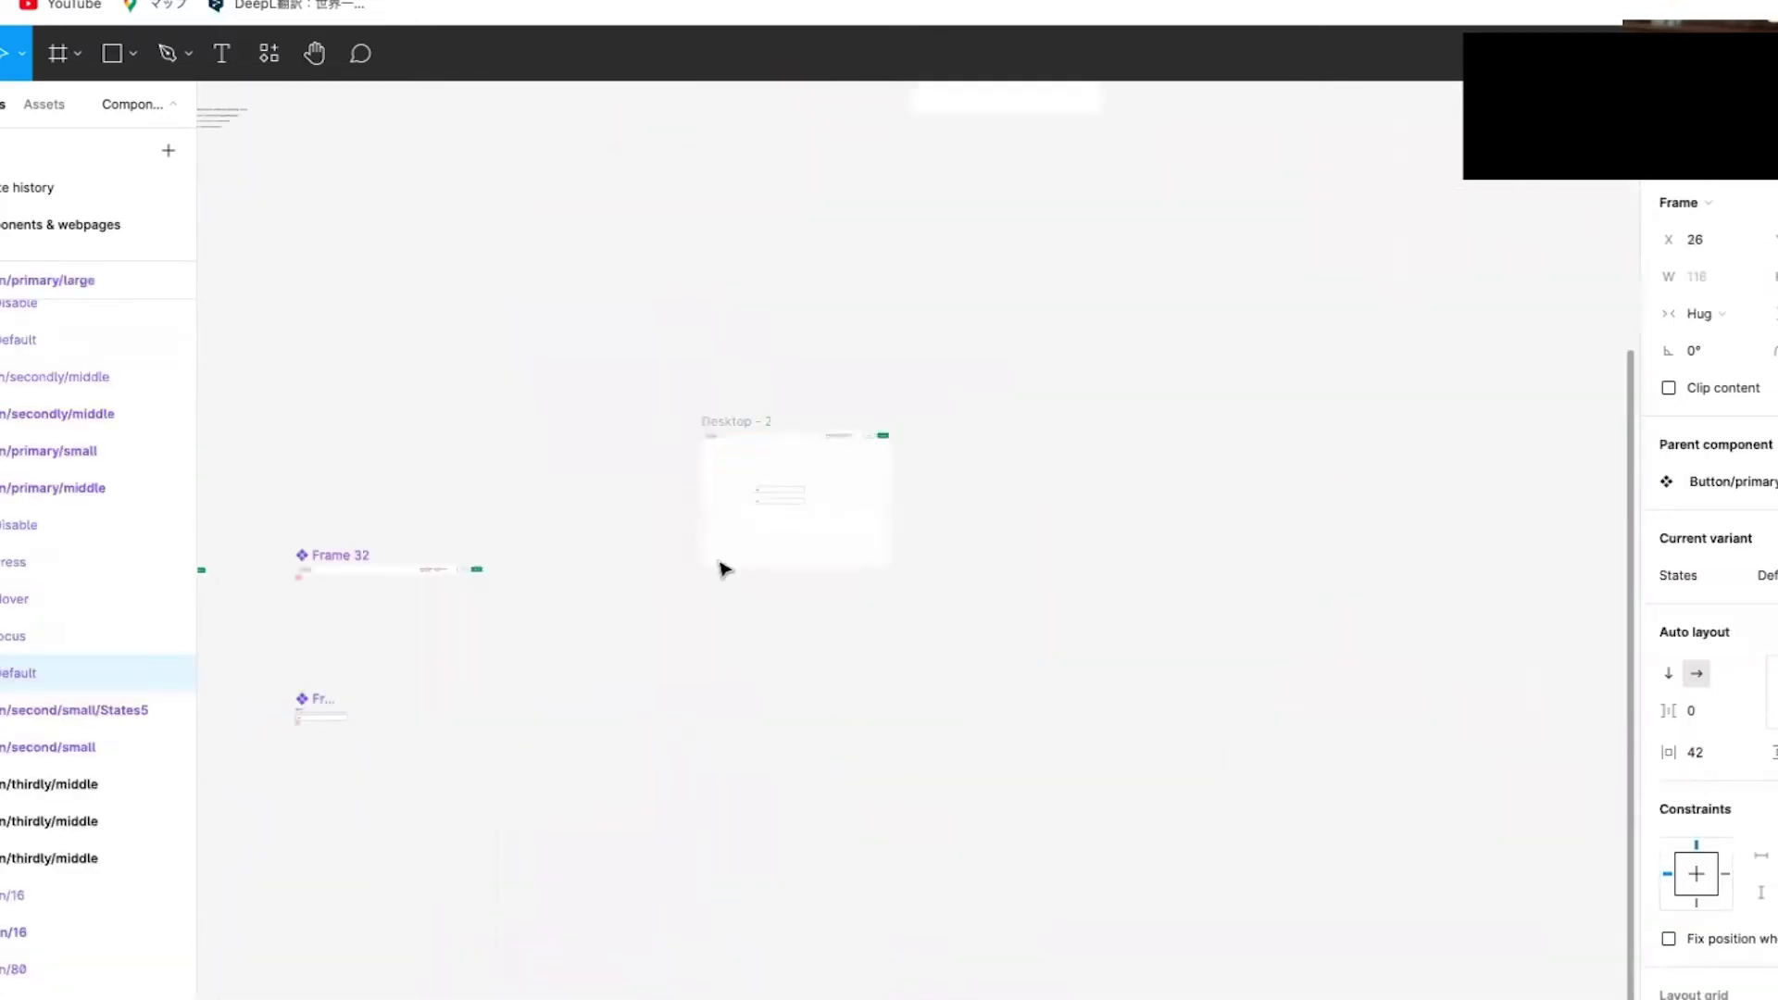
{"action": "left_click", "coordinate": [835, 535]}
{"action": "key", "text": "ctrl+v"}
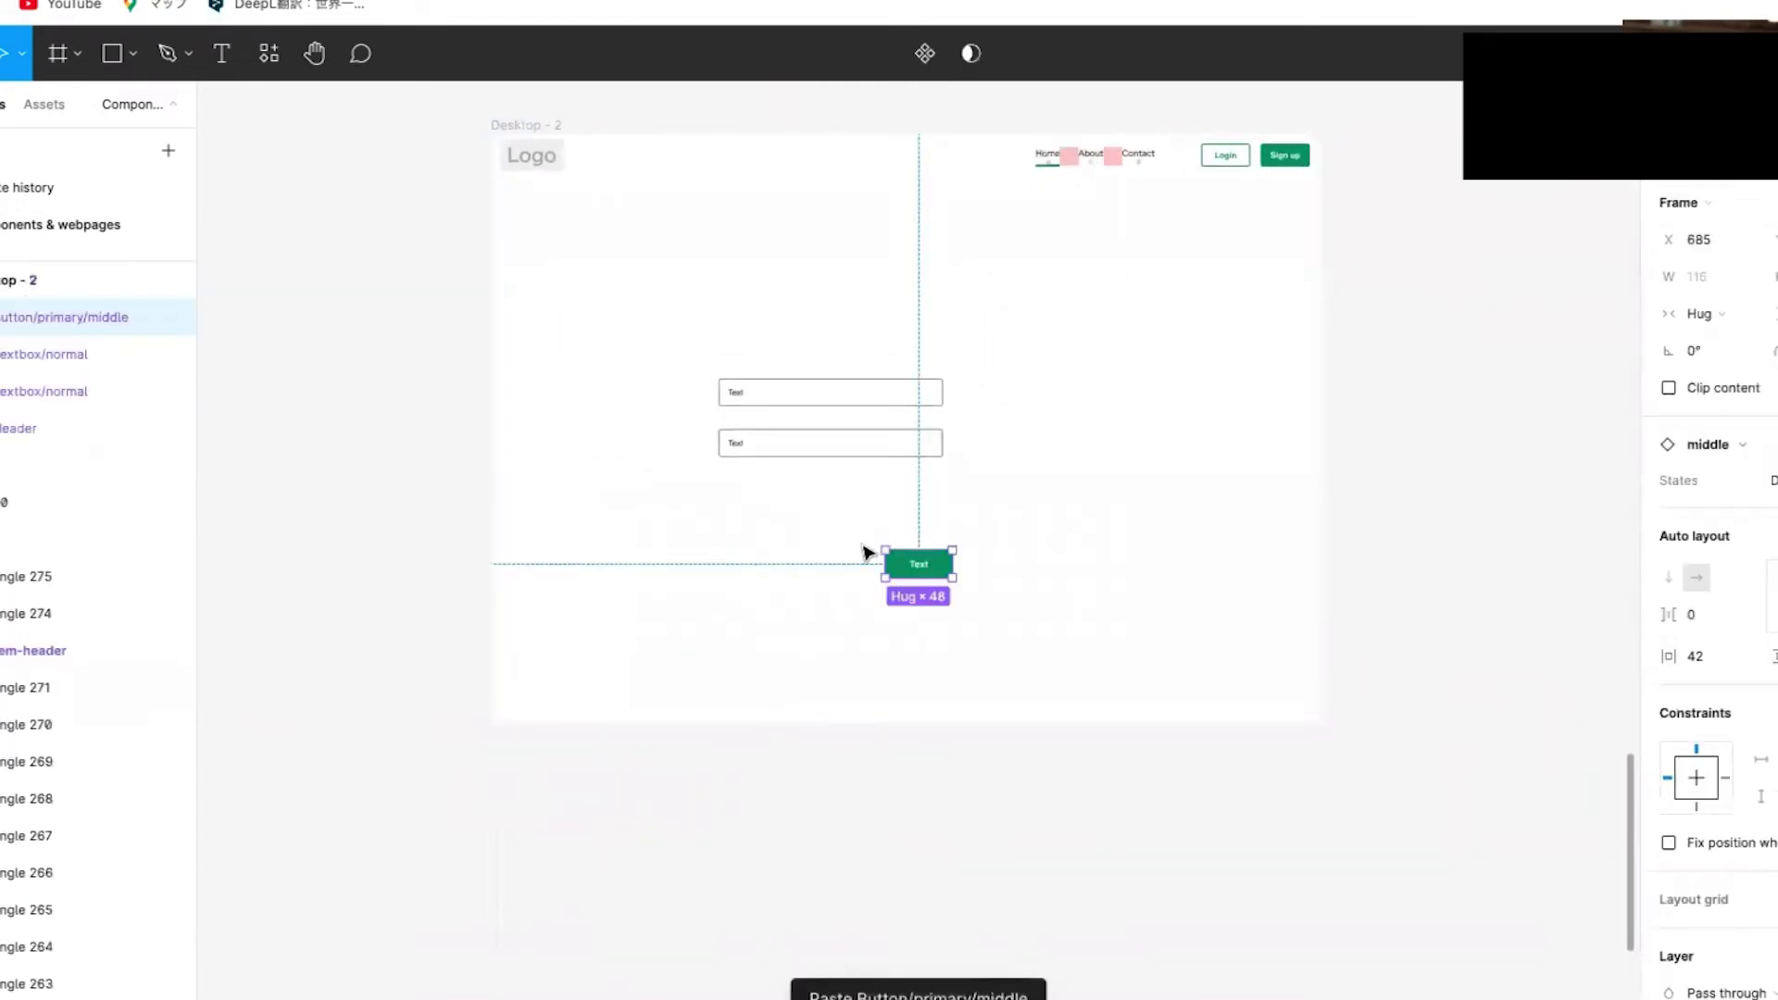
{"action": "left_click_drag", "start_coordinate": [909, 572], "coordinate": [831, 495]}
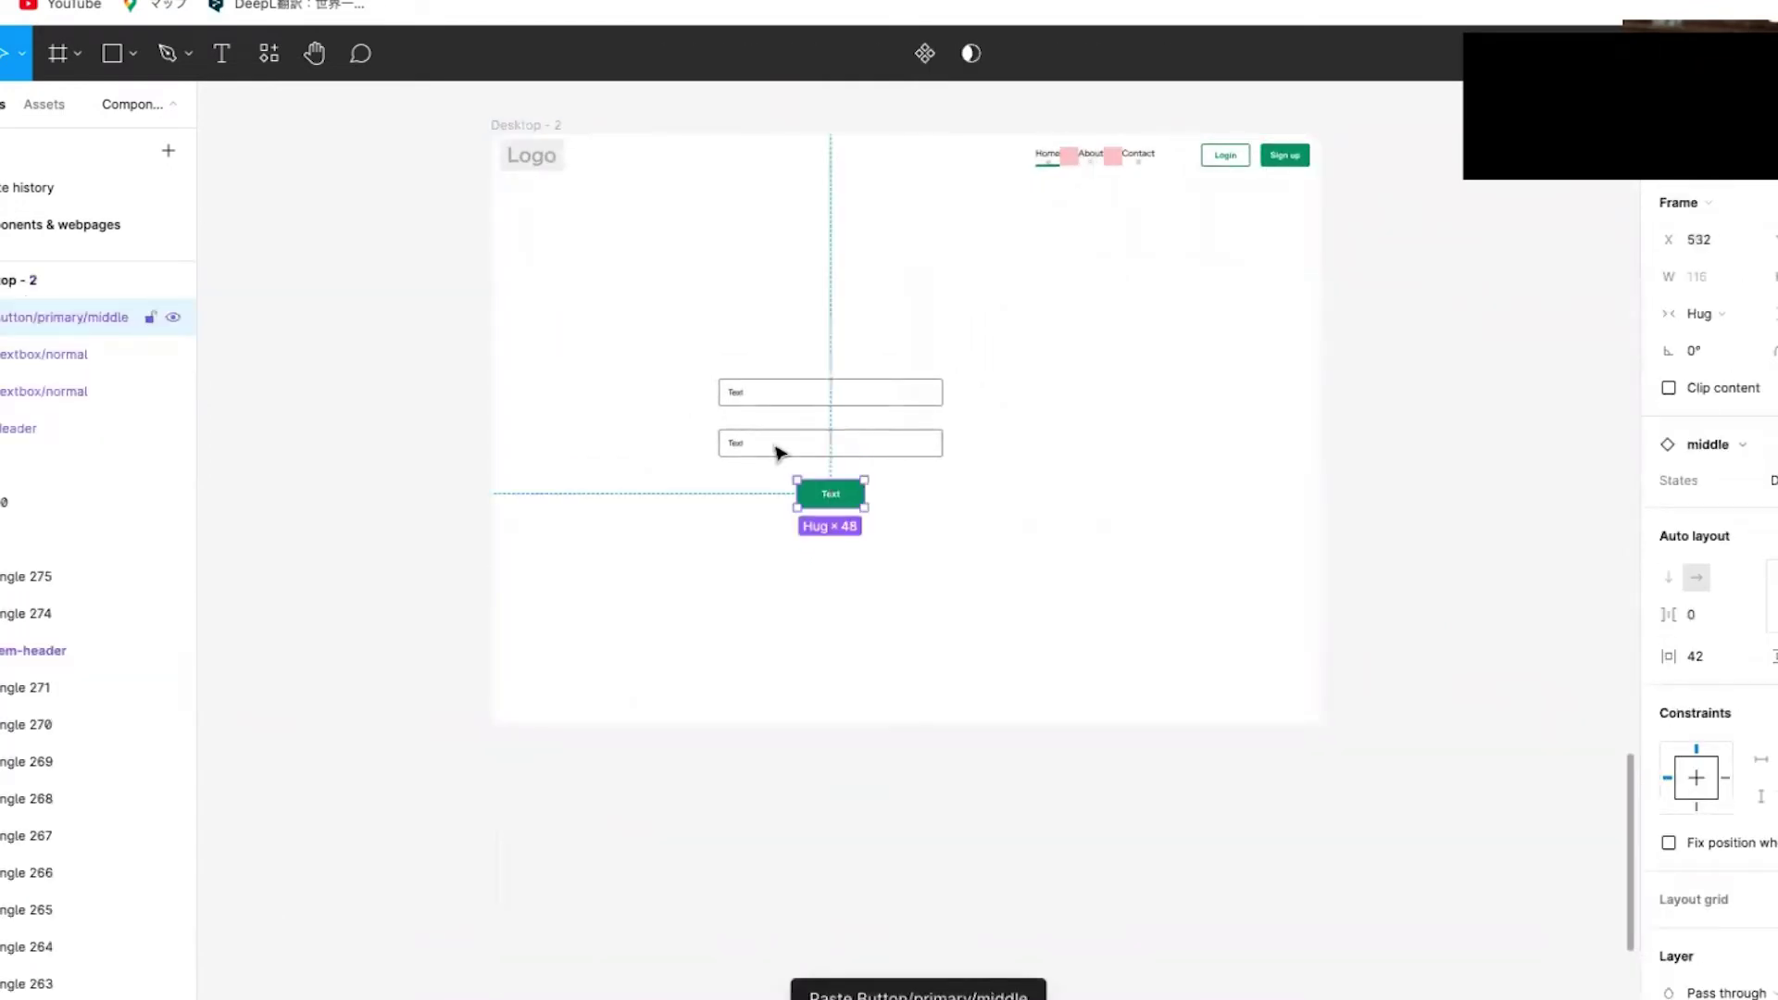
- Change the upper text field's text to "Email" and the lower one's to "Password"
{"action": "scroll", "coordinate": [794, 421], "scroll_direction": "up", "scroll_amount": 3}
{"action": "double_click", "coordinate": [696, 384]}
{"action": "double_click", "coordinate": [693, 376]}
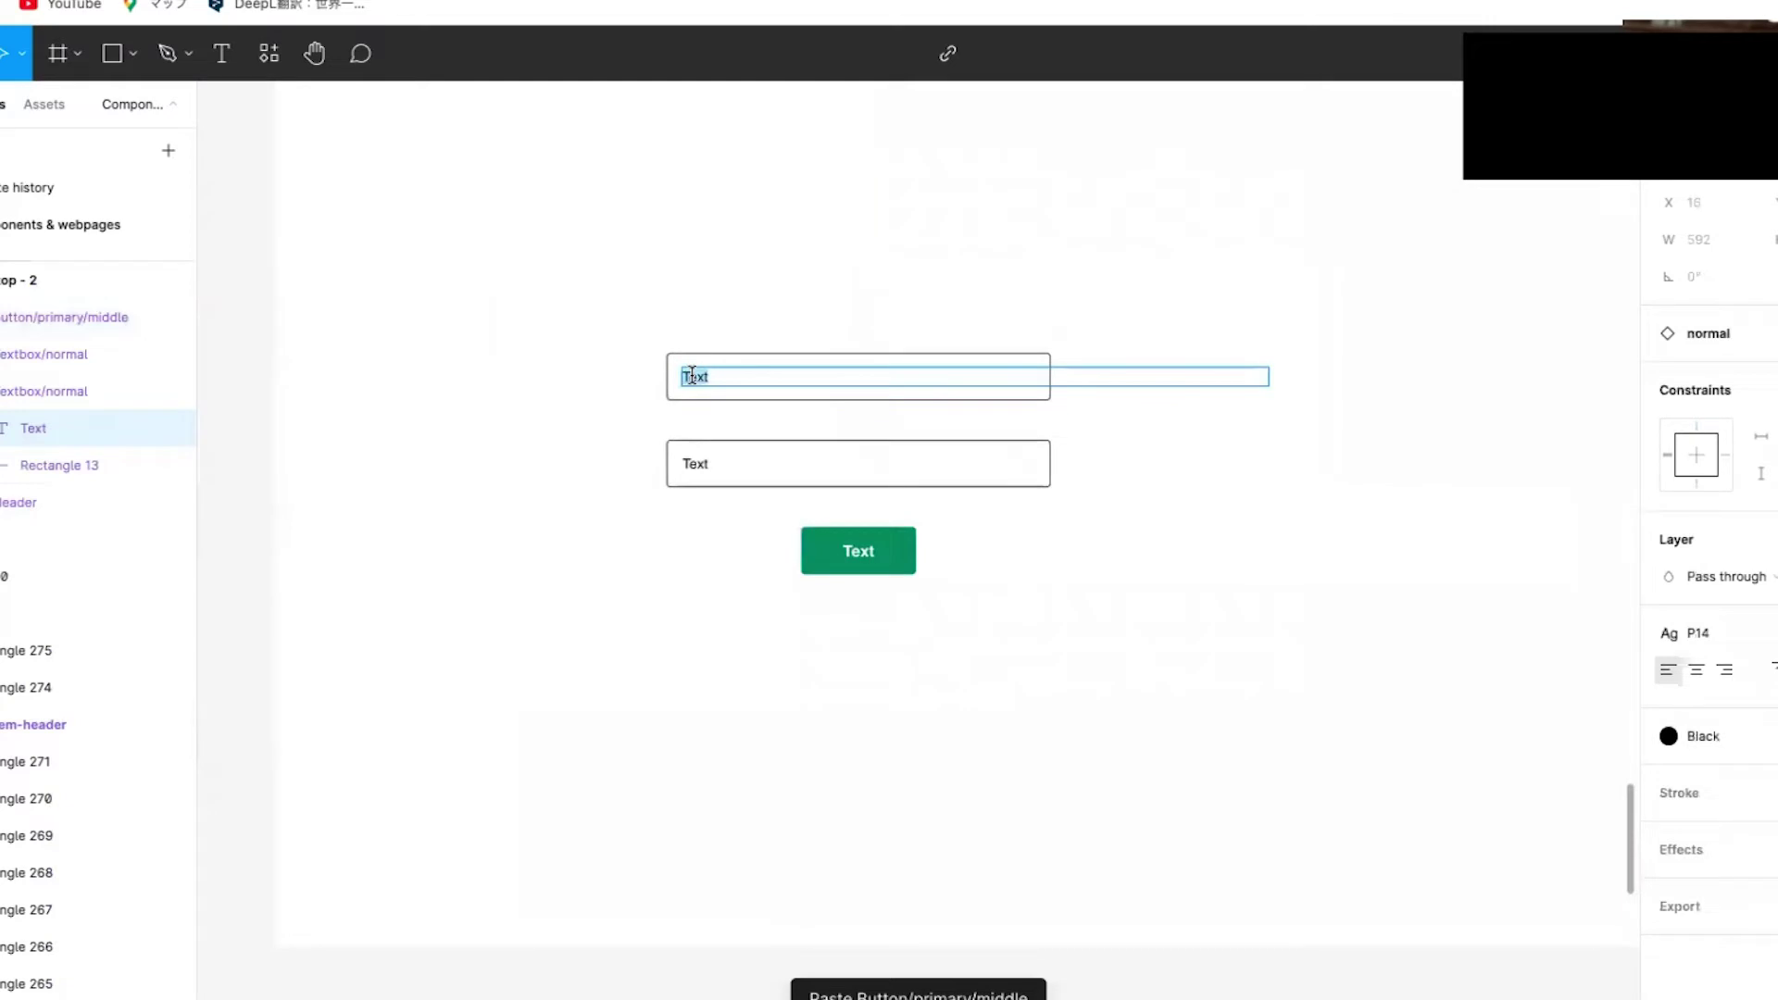
{"action": "type", "text": "Email"}
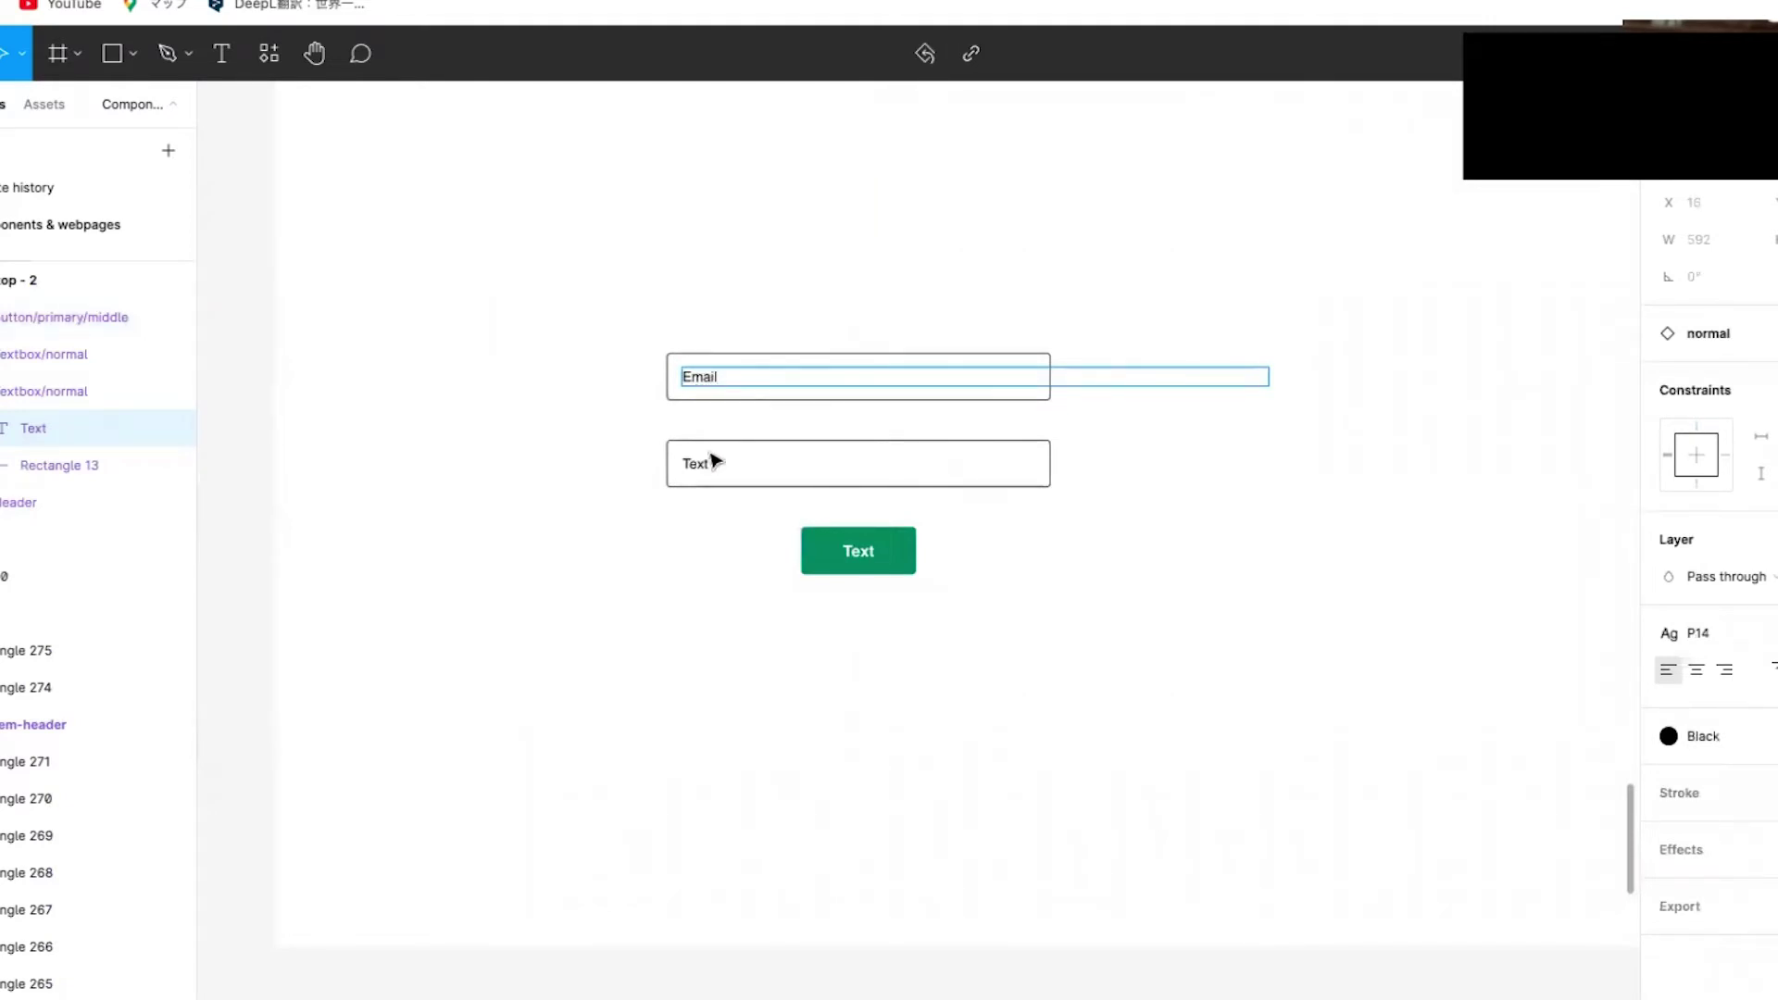
{"action": "double_click", "coordinate": [703, 463]}
{"action": "type", "text": "Password"}
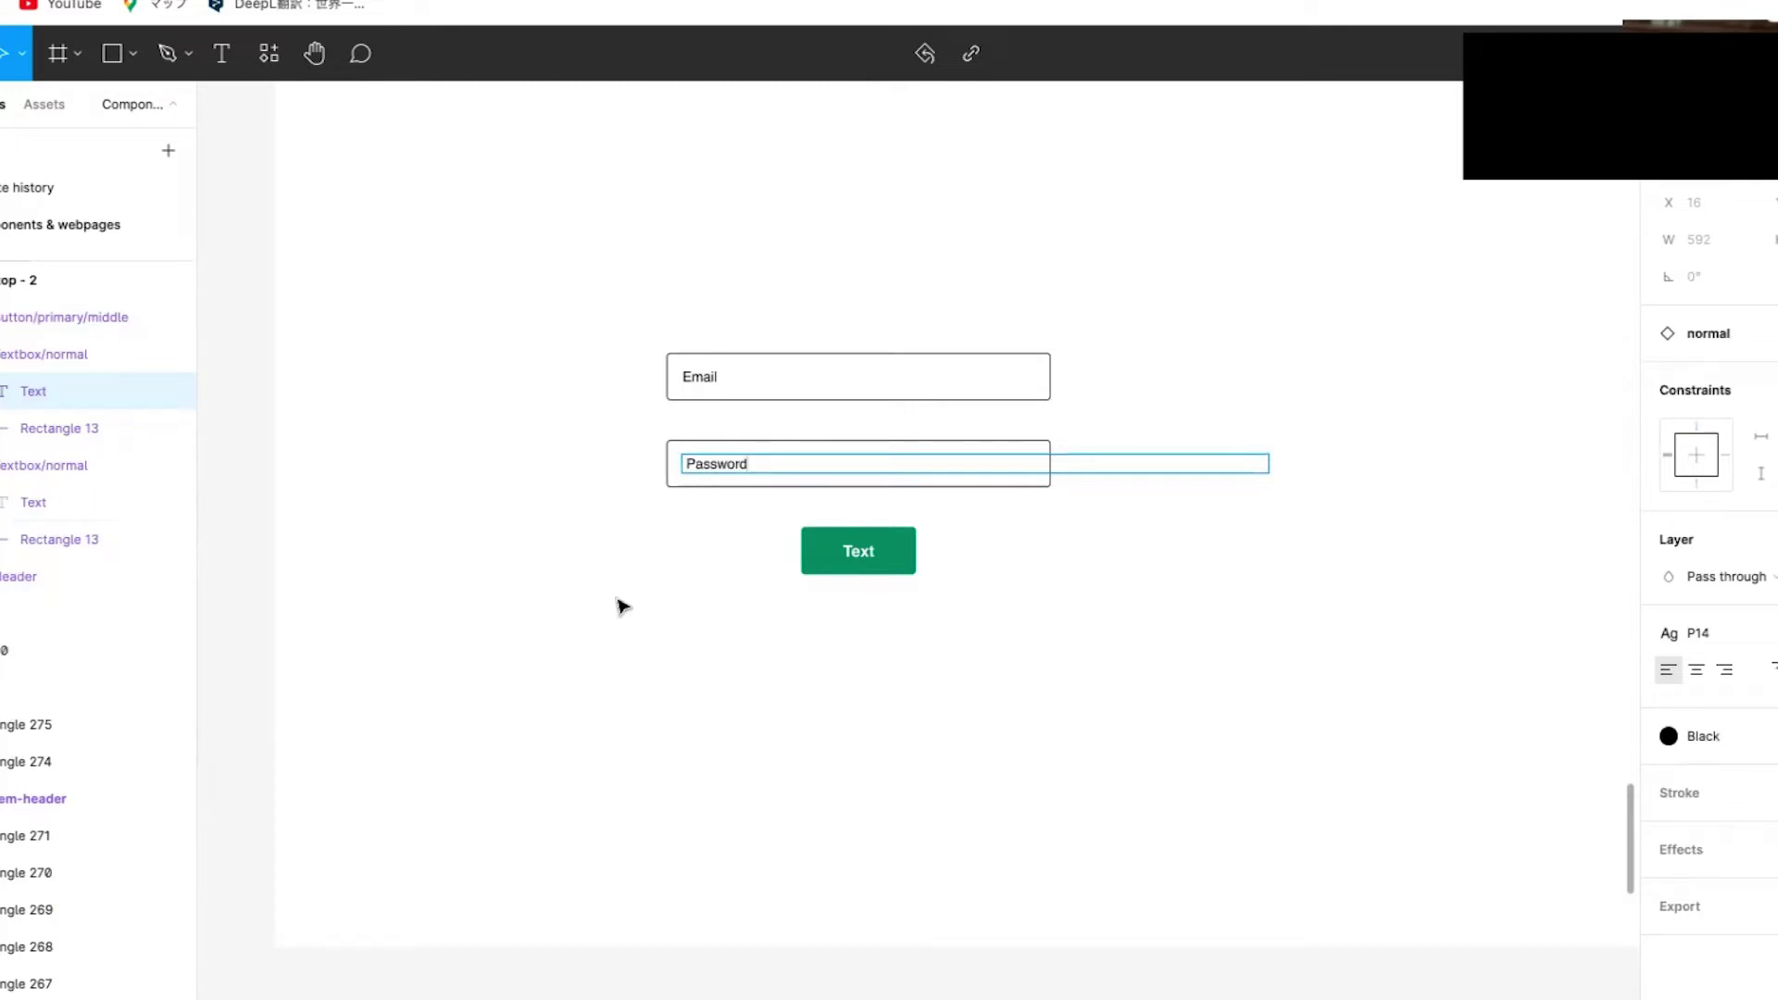
- Switch both the Email and Password fields to the placeholder variant
{"action": "left_click", "coordinate": [708, 482]}
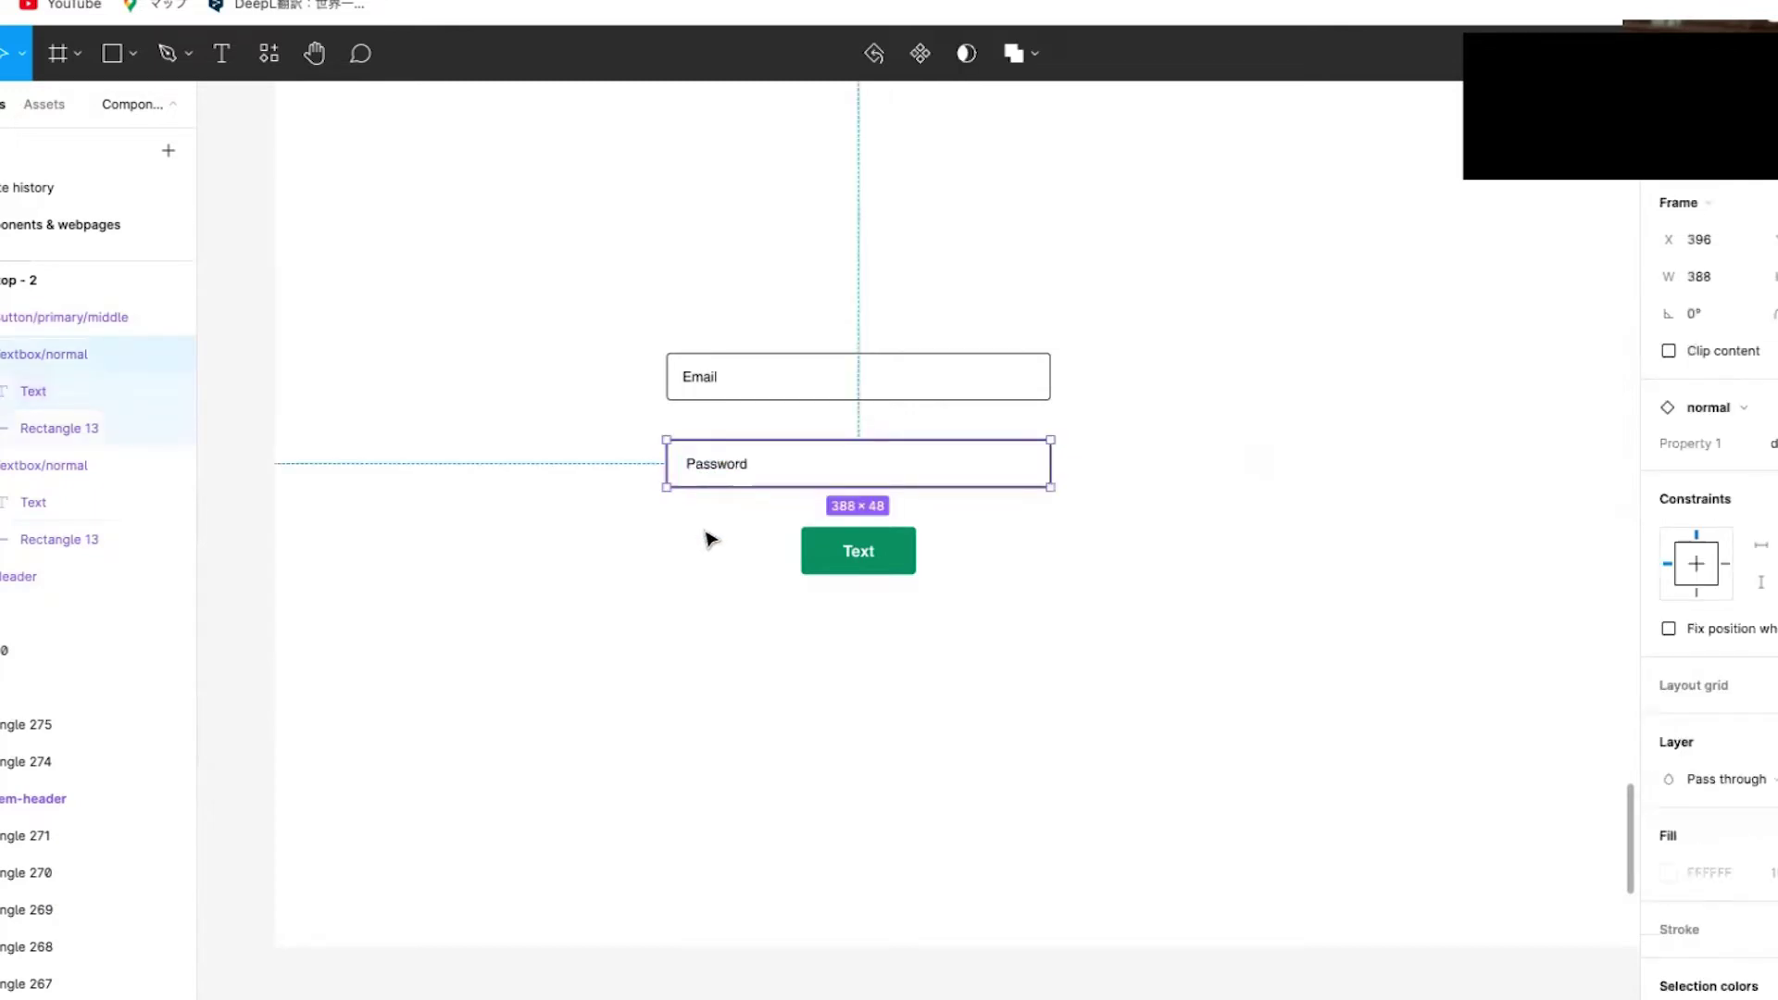
{"action": "left_click", "coordinate": [794, 389], "text": "shift"}
{"action": "key", "text": "shift+a"}
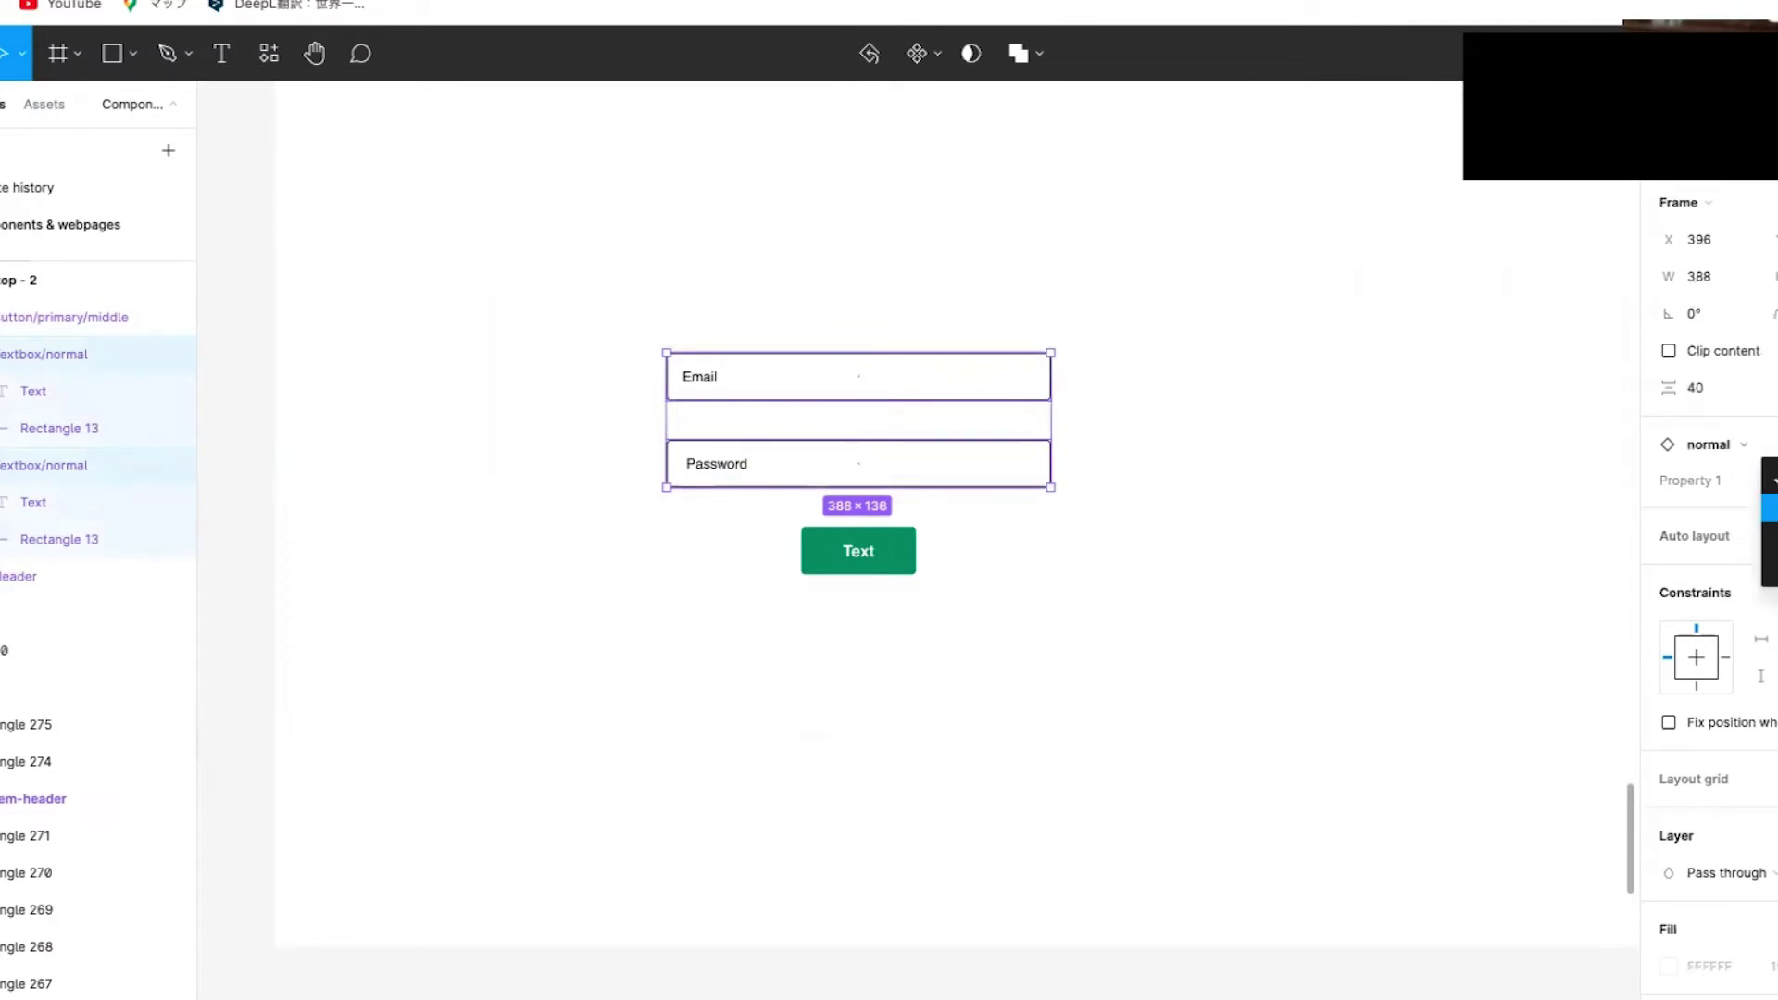
{"action": "left_click", "coordinate": [1770, 562]}
{"action": "left_click", "coordinate": [1242, 695]}
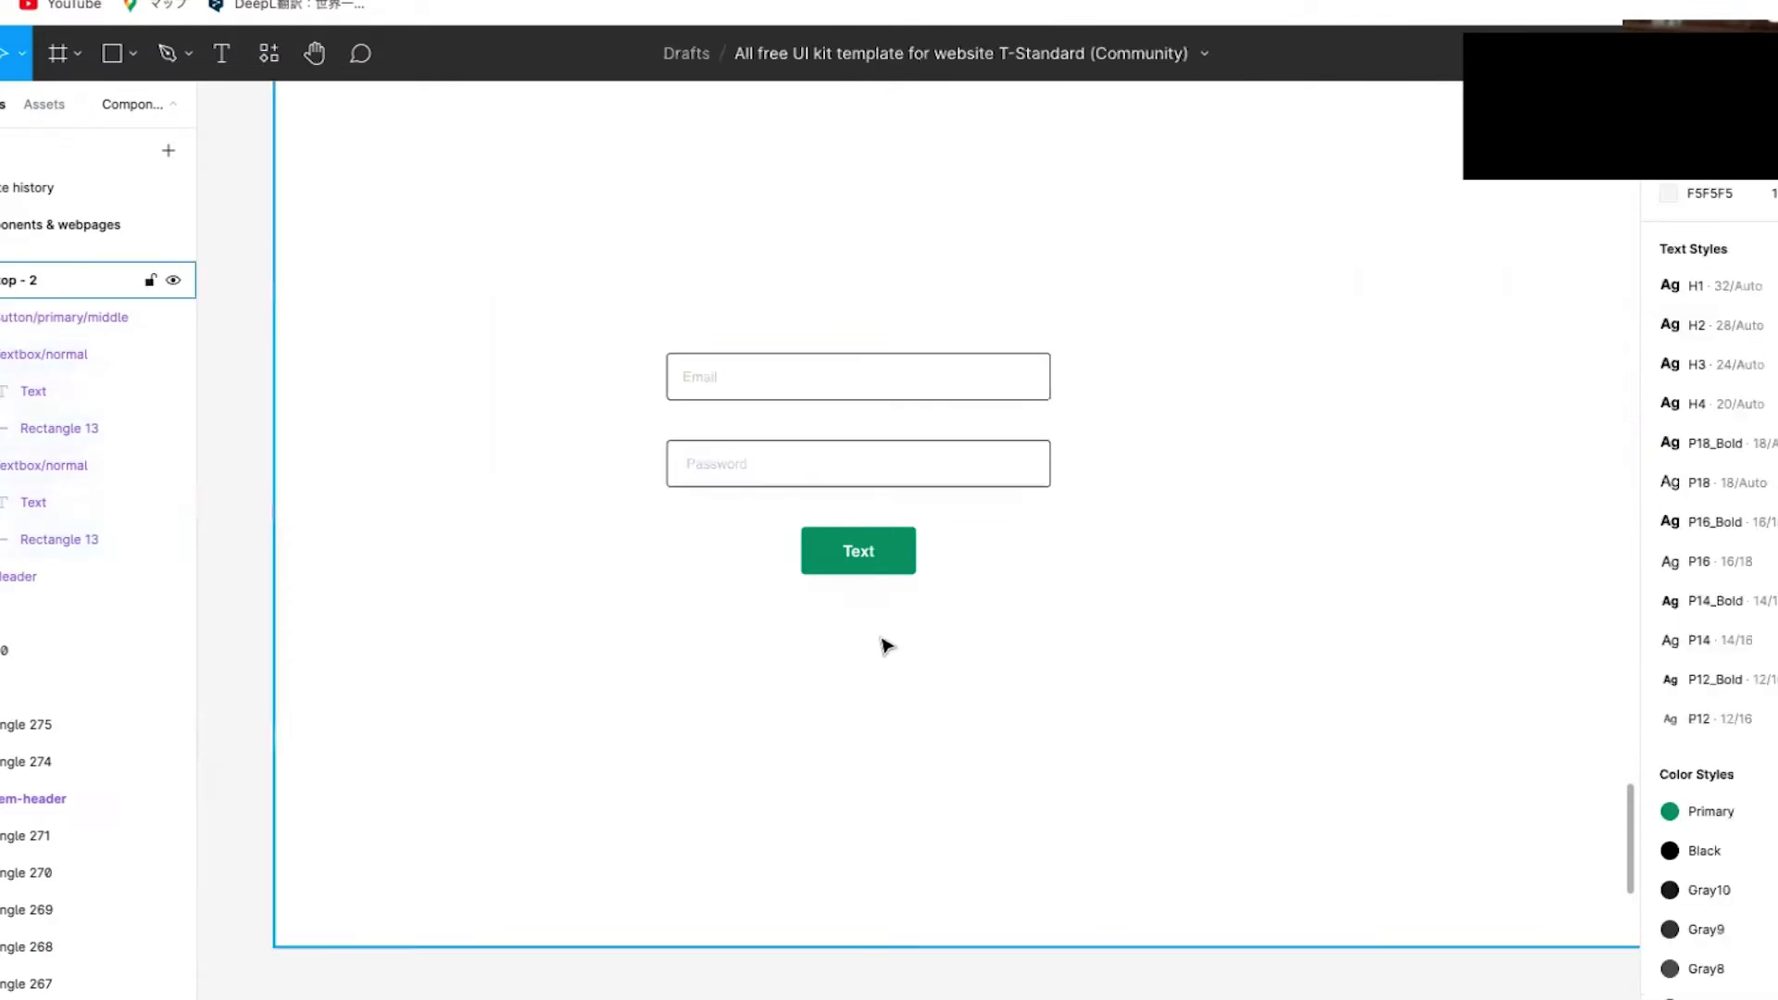
- Change the green button's label to "Login"
{"action": "scroll", "coordinate": [884, 645], "scroll_direction": "up", "scroll_amount": 3}
{"action": "left_click", "coordinate": [846, 524]}
{"action": "double_click", "coordinate": [848, 509]}
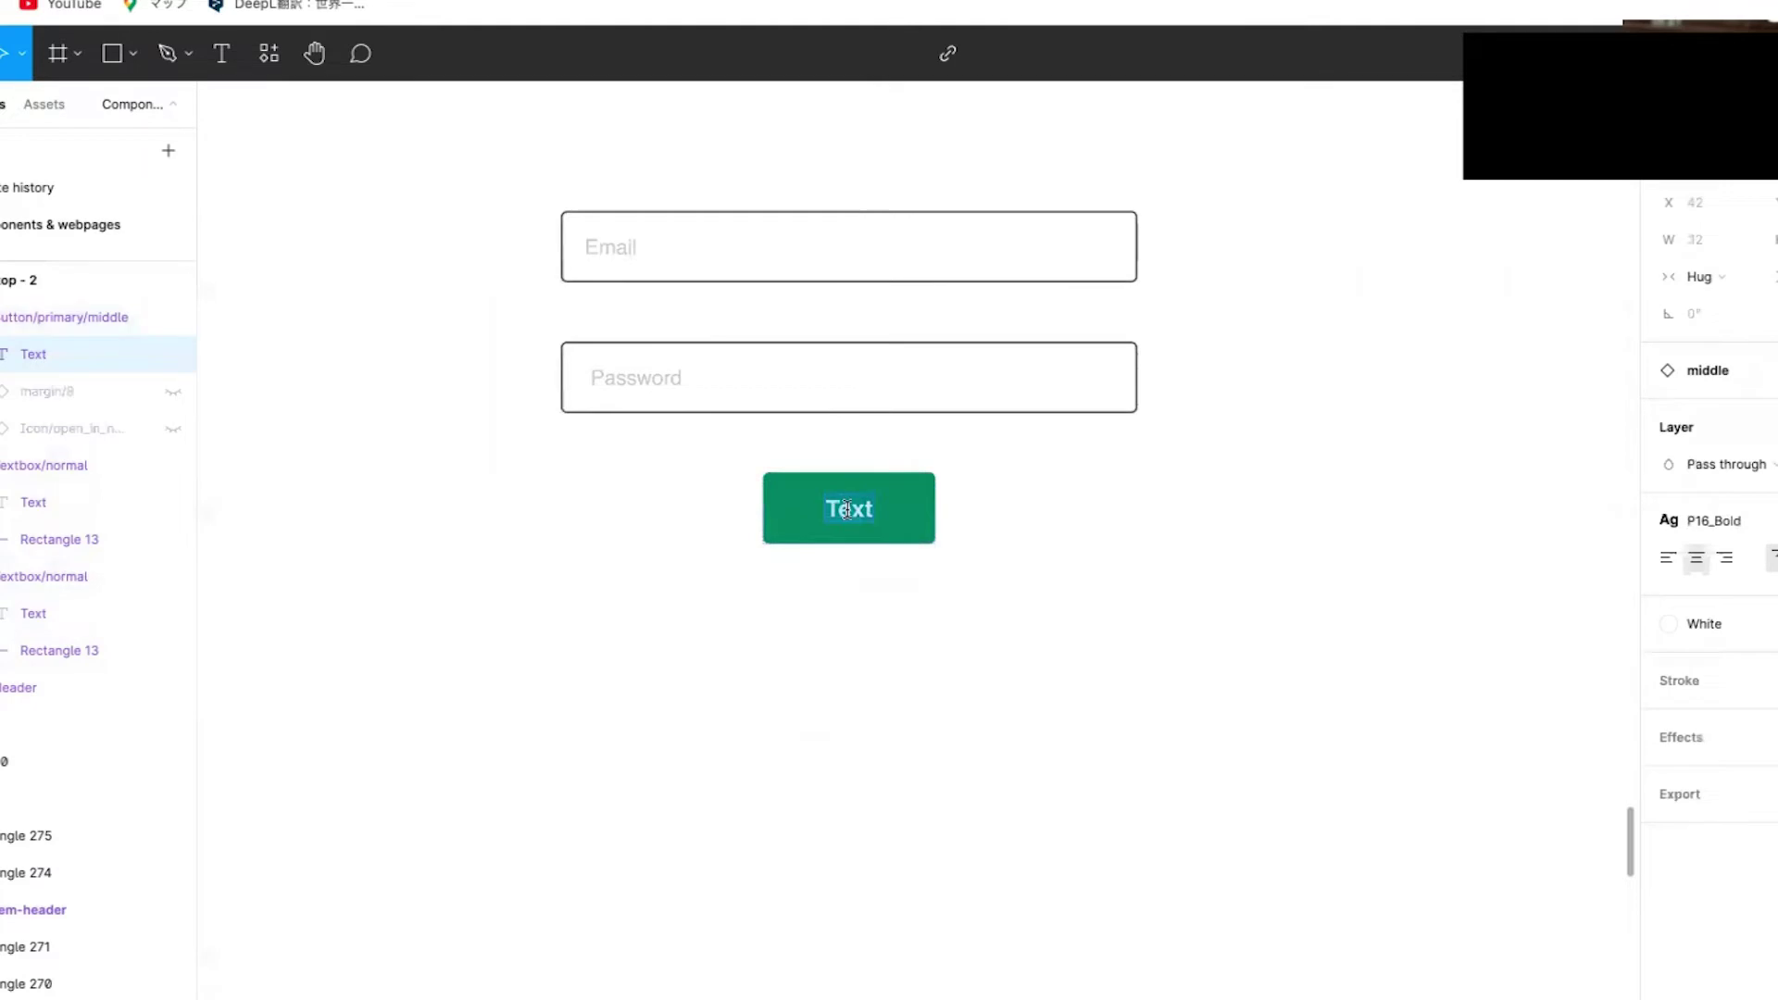
{"action": "type", "text": "Lob"}
{"action": "key", "text": "BackSpace"}
{"action": "type", "text": "gin"}
{"action": "key", "text": "Escape"}
{"action": "key", "text": "Escape"}
{"action": "key", "text": "Escape"}
- Add a centered "Sing in" heading in a text box about 544 × 115 above the Email field
{"action": "scroll", "coordinate": [1065, 760], "scroll_direction": "down", "scroll_amount": 3}
{"action": "key", "text": "t"}
{"action": "left_click_drag", "start_coordinate": [709, 262], "coordinate": [1195, 370]}
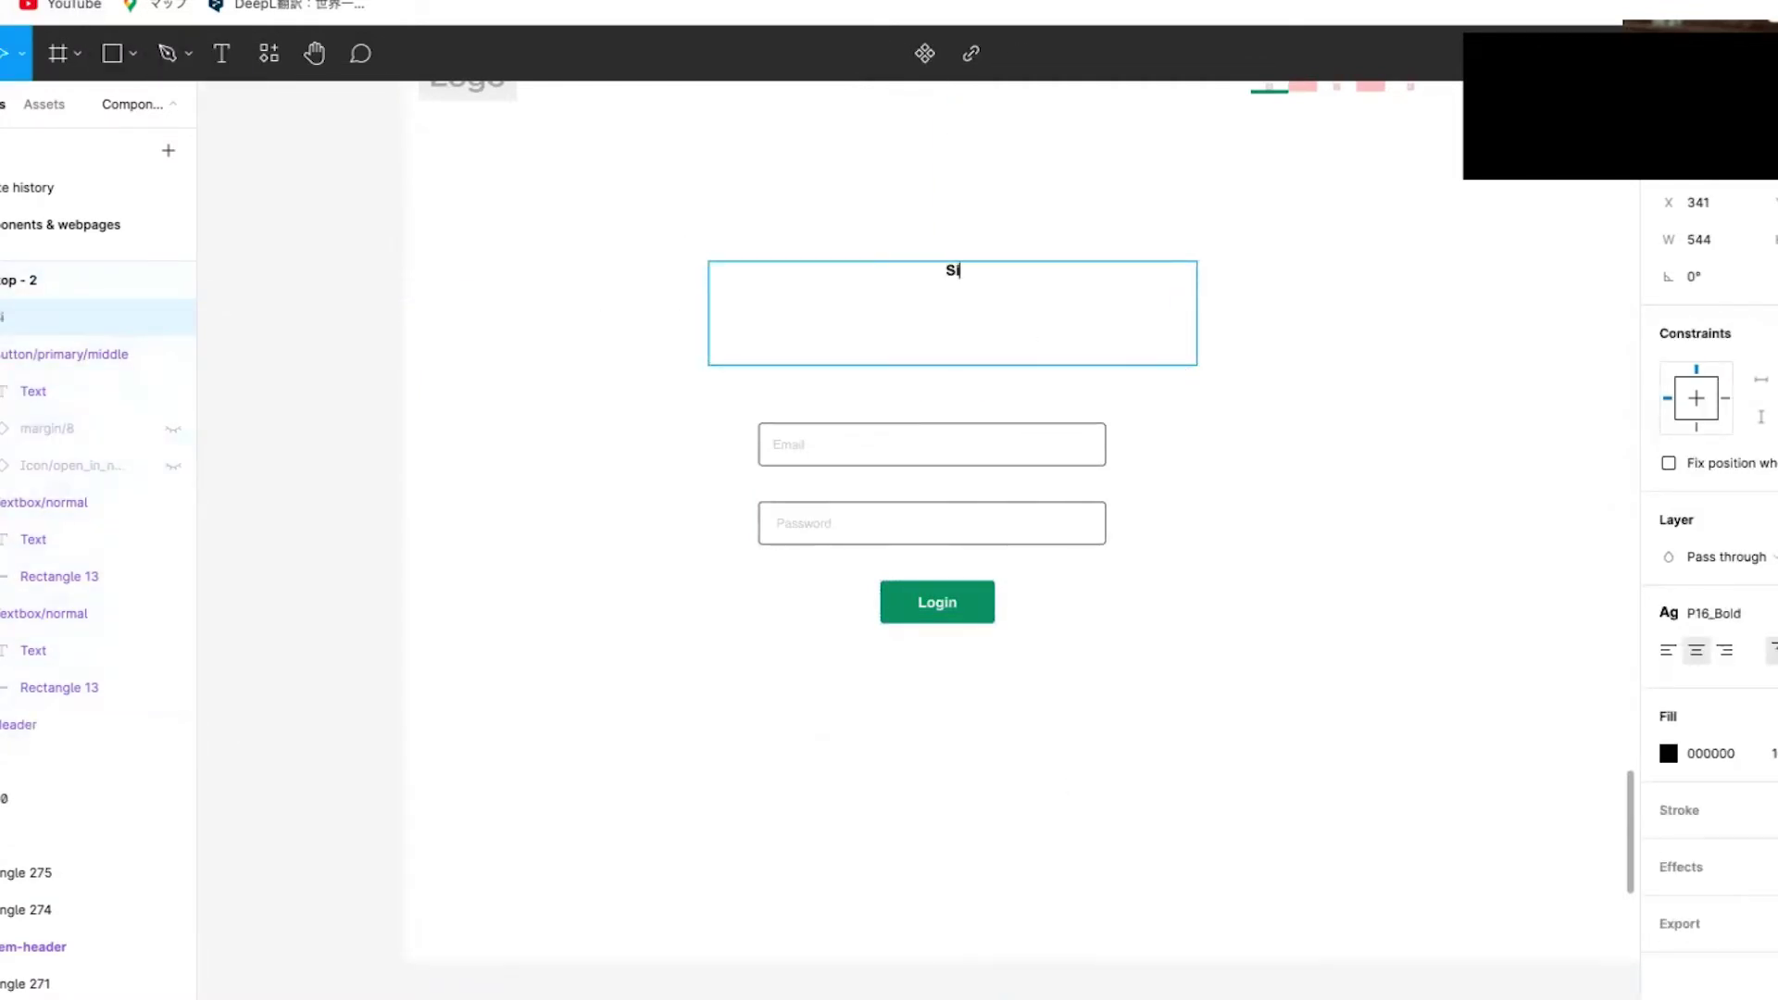
{"action": "type", "text": "Sing u"}
{"action": "key", "text": "BackSpace"}
{"action": "type", "text": "in"}
{"action": "key", "text": "Escape"}
- Enlarge the "Sing in" heading text and center its box horizontally in the frame
{"action": "key", "text": "Return"}
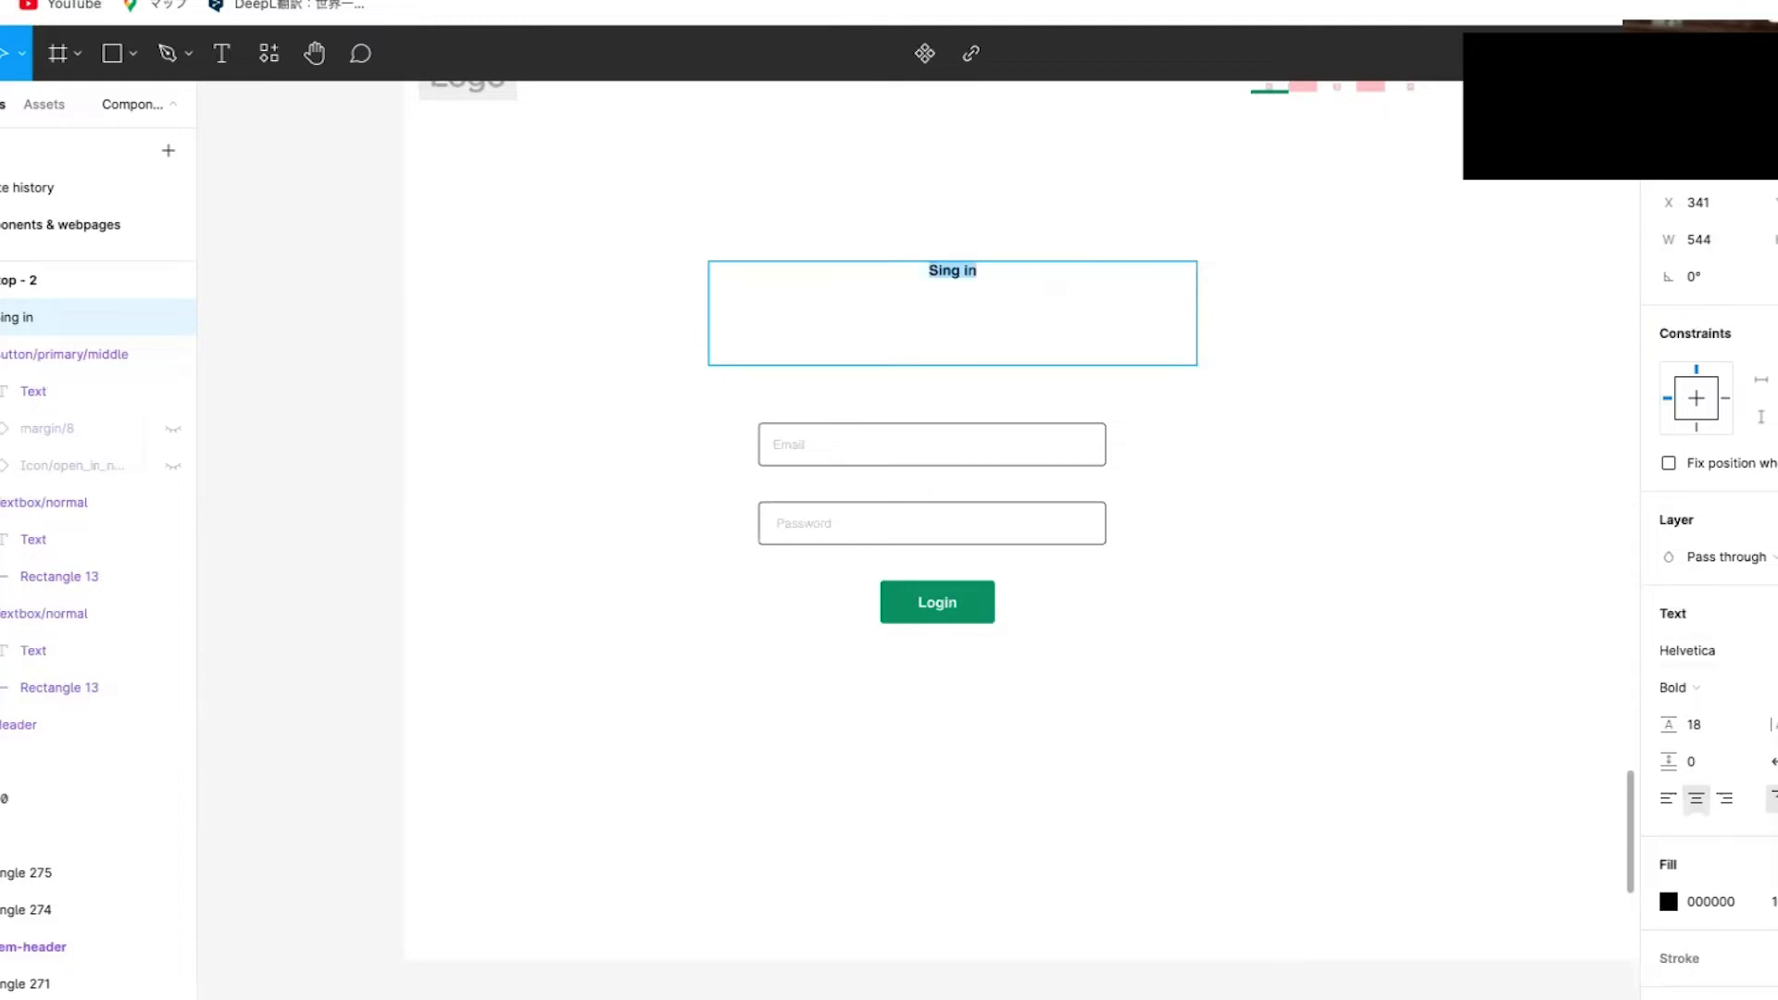
{"action": "key", "text": "Escape"}
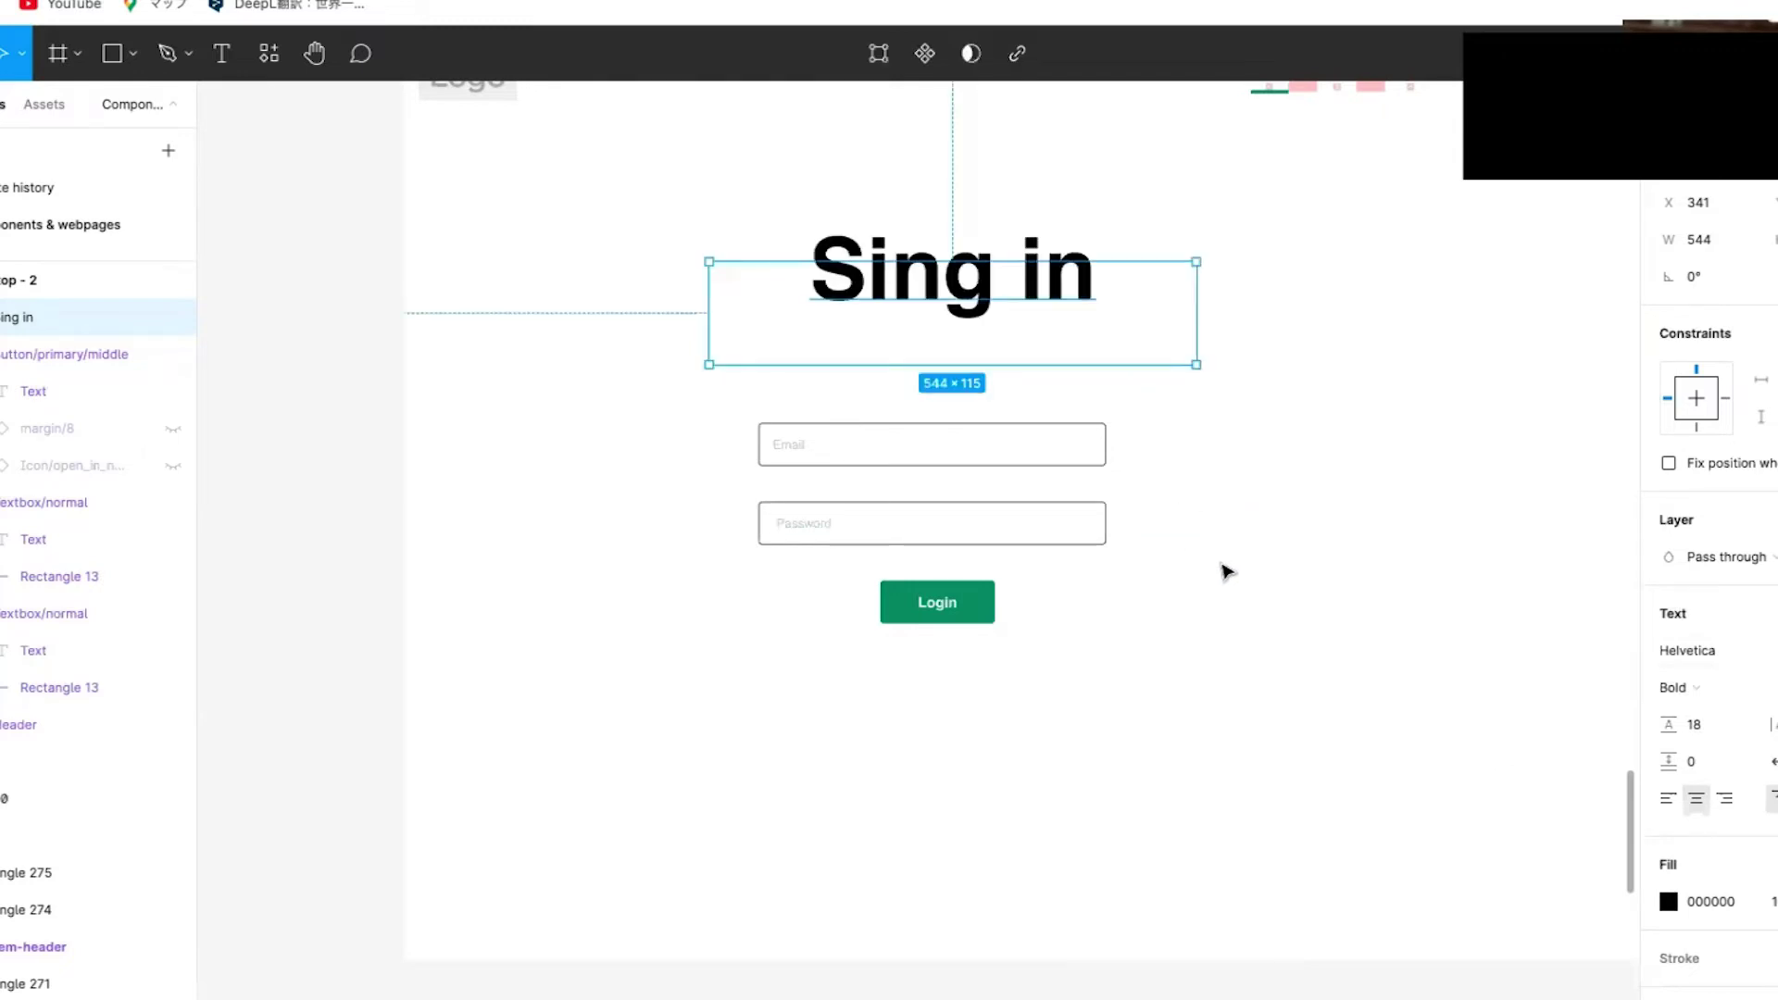
{"action": "scroll", "coordinate": [1222, 568], "scroll_direction": "down", "scroll_amount": 2}
{"action": "scroll", "coordinate": [1228, 572], "scroll_direction": "right", "scroll_amount": 2}
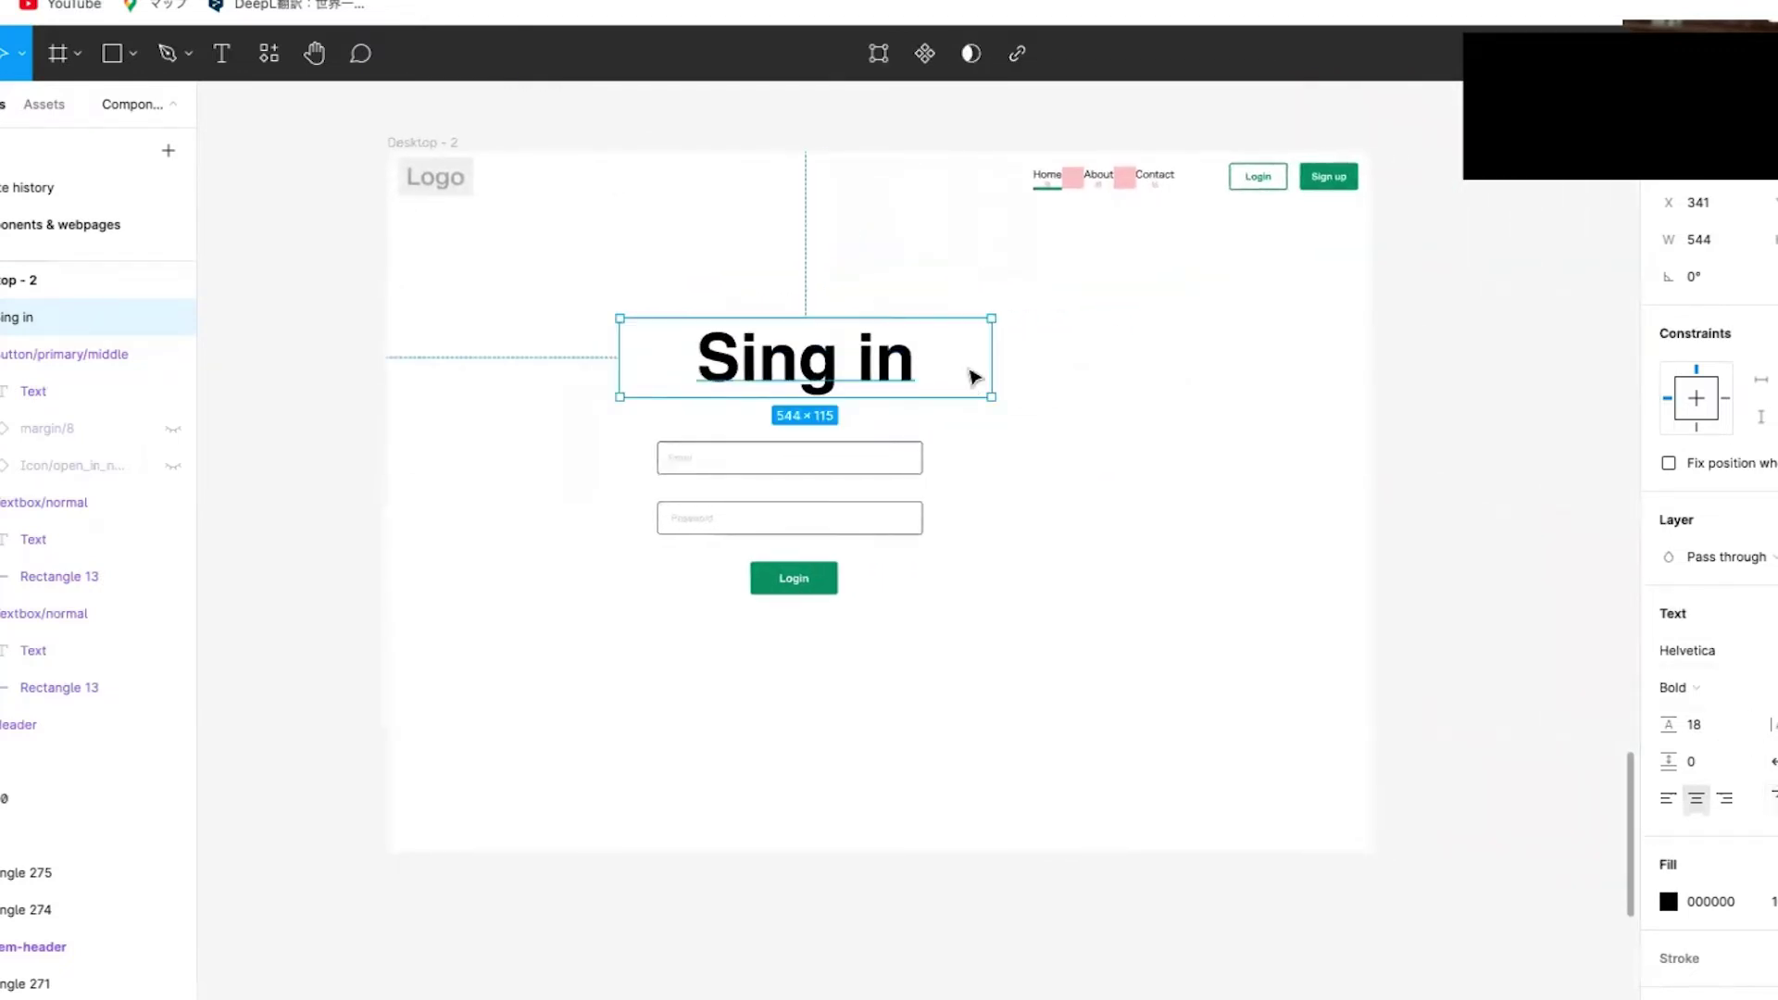
{"action": "scroll", "coordinate": [957, 377], "scroll_direction": "up", "scroll_amount": 1}
{"action": "scroll", "coordinate": [957, 377], "scroll_direction": "up", "scroll_amount": 1}
{"action": "left_click_drag", "start_coordinate": [849, 375], "coordinate": [918, 376]}
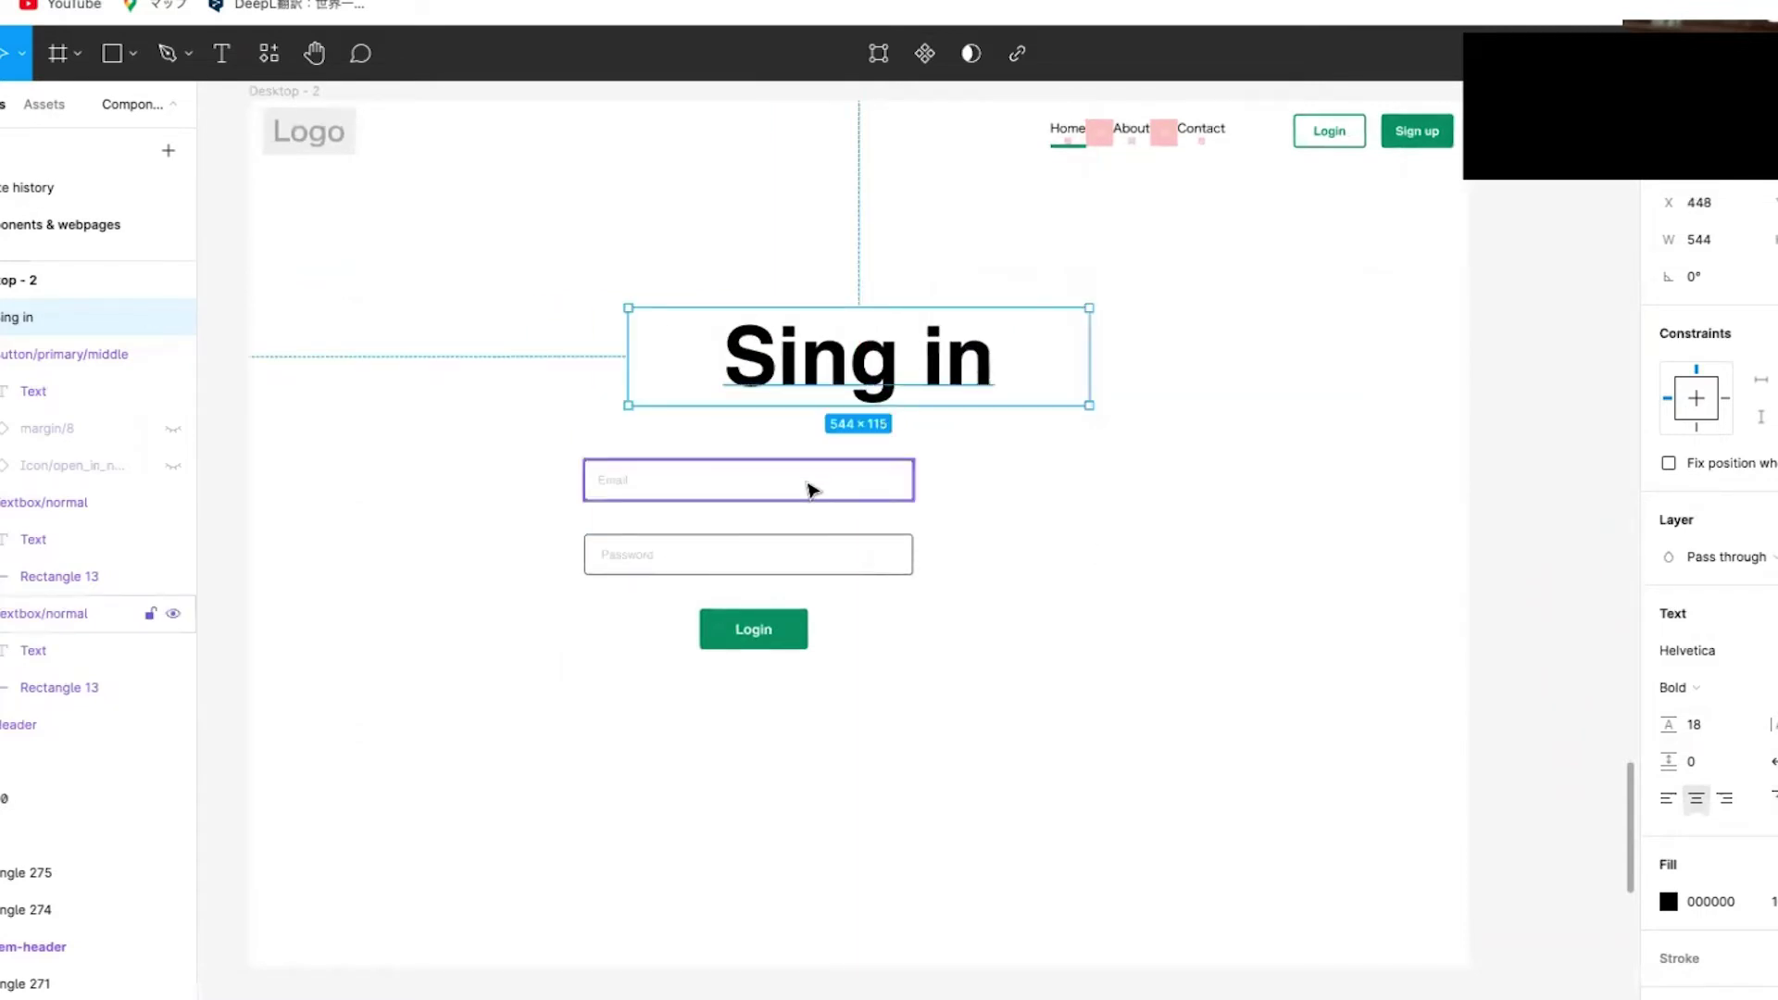
- Center the Email field, Password field and Login button horizontally under the heading and check their vertical spacing
{"action": "left_click_drag", "start_coordinate": [806, 488], "coordinate": [920, 488]}
{"action": "left_click", "coordinate": [820, 564]}
{"action": "left_click_drag", "start_coordinate": [820, 563], "coordinate": [895, 567]}
{"action": "left_click_drag", "start_coordinate": [754, 629], "coordinate": [858, 628]}
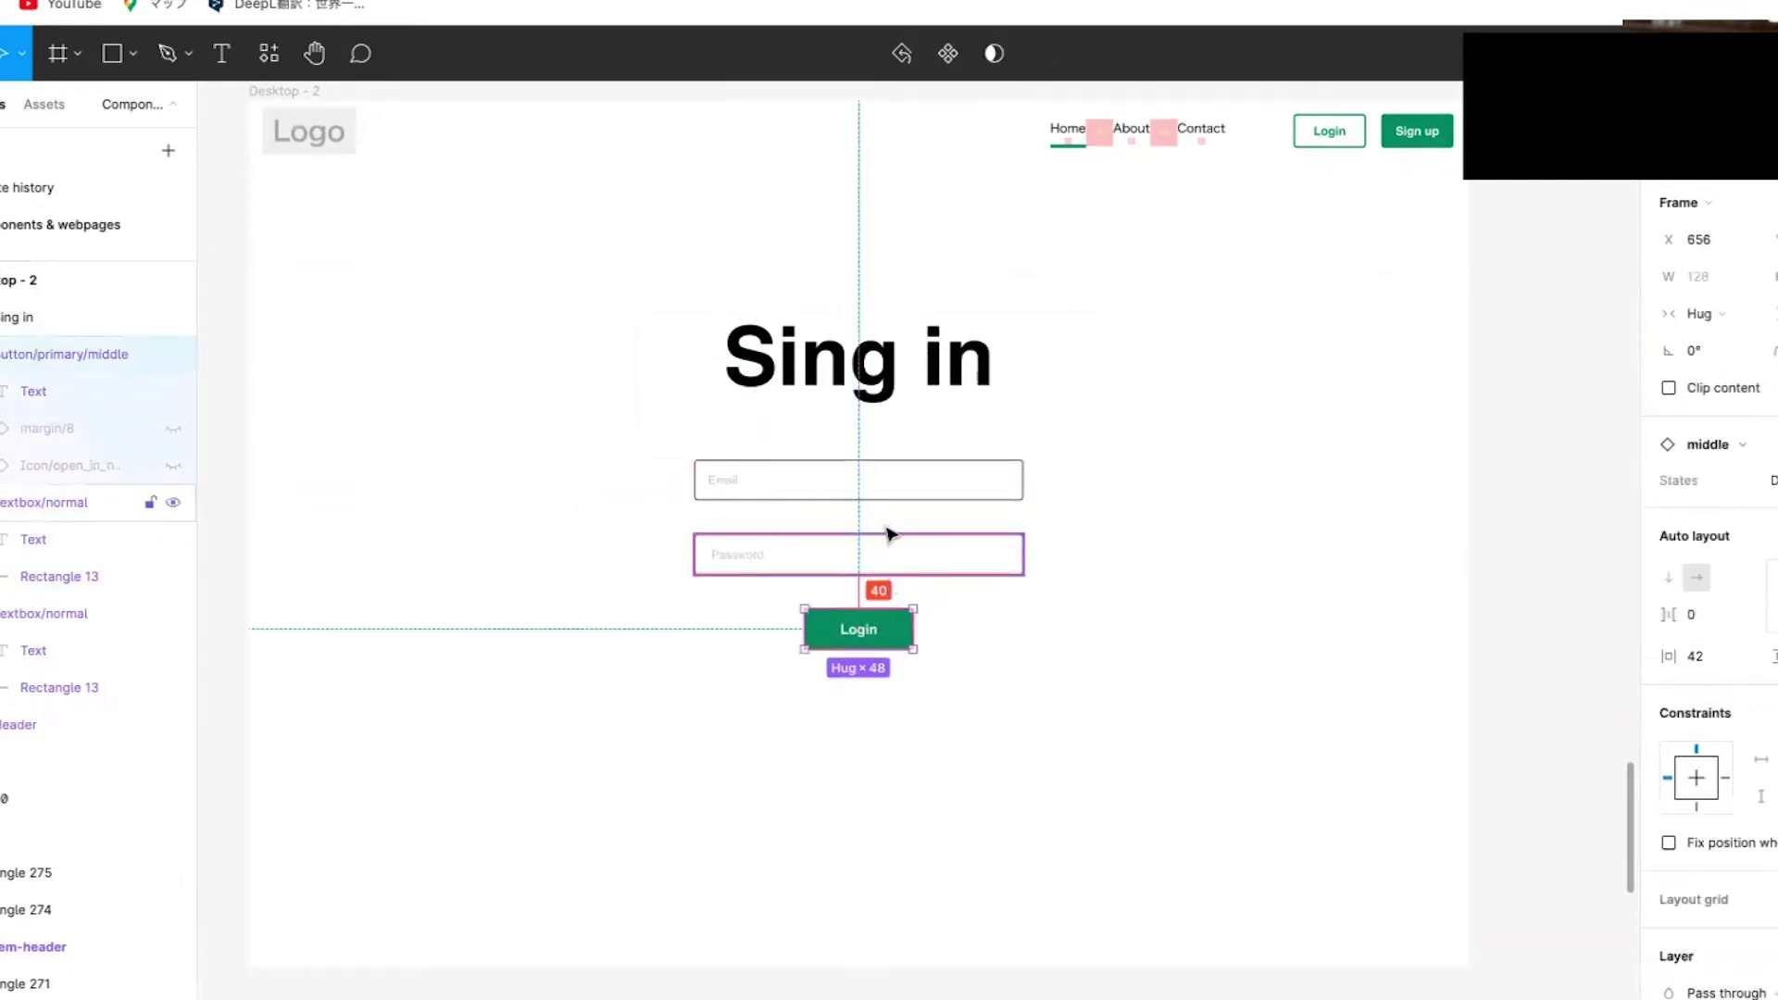
{"action": "left_click", "coordinate": [892, 554]}
{"action": "left_click", "coordinate": [905, 485]}
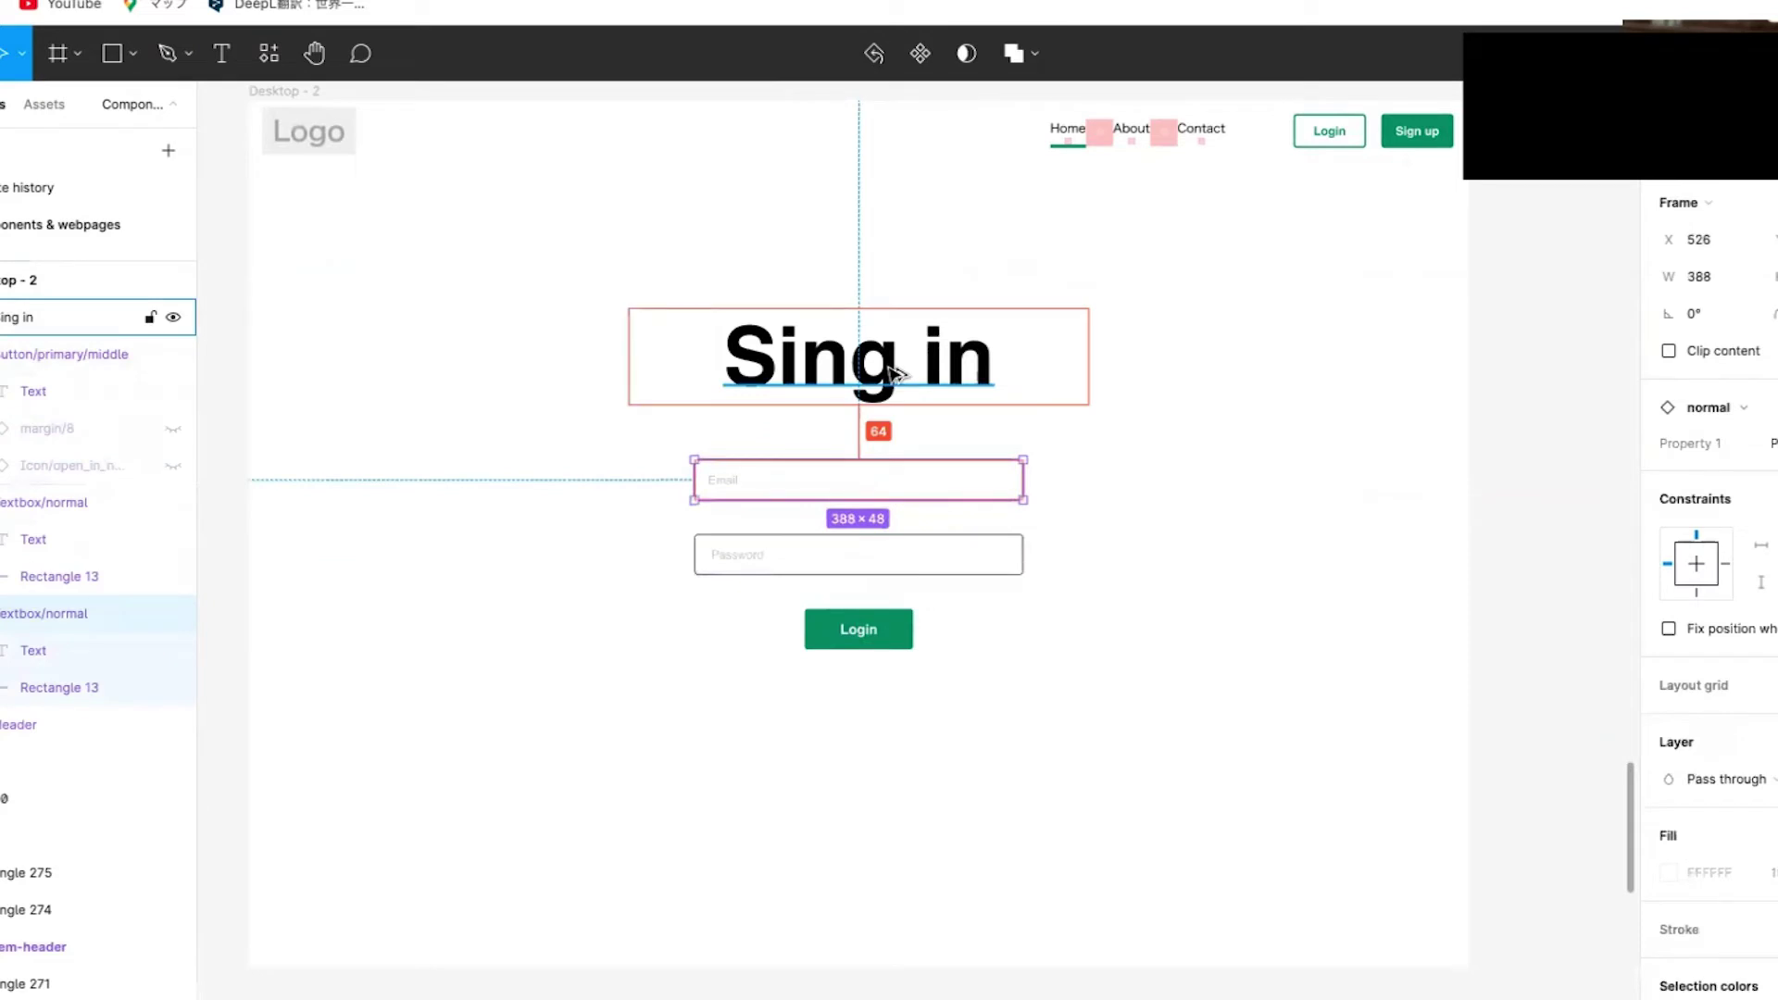
- Move the heading, both text fields and the Login button together up by 50 px toward the header
{"action": "left_click", "coordinate": [1043, 324]}
{"action": "left_click_drag", "start_coordinate": [1085, 621], "coordinate": [716, 327]}
{"action": "key", "text": "alt"}
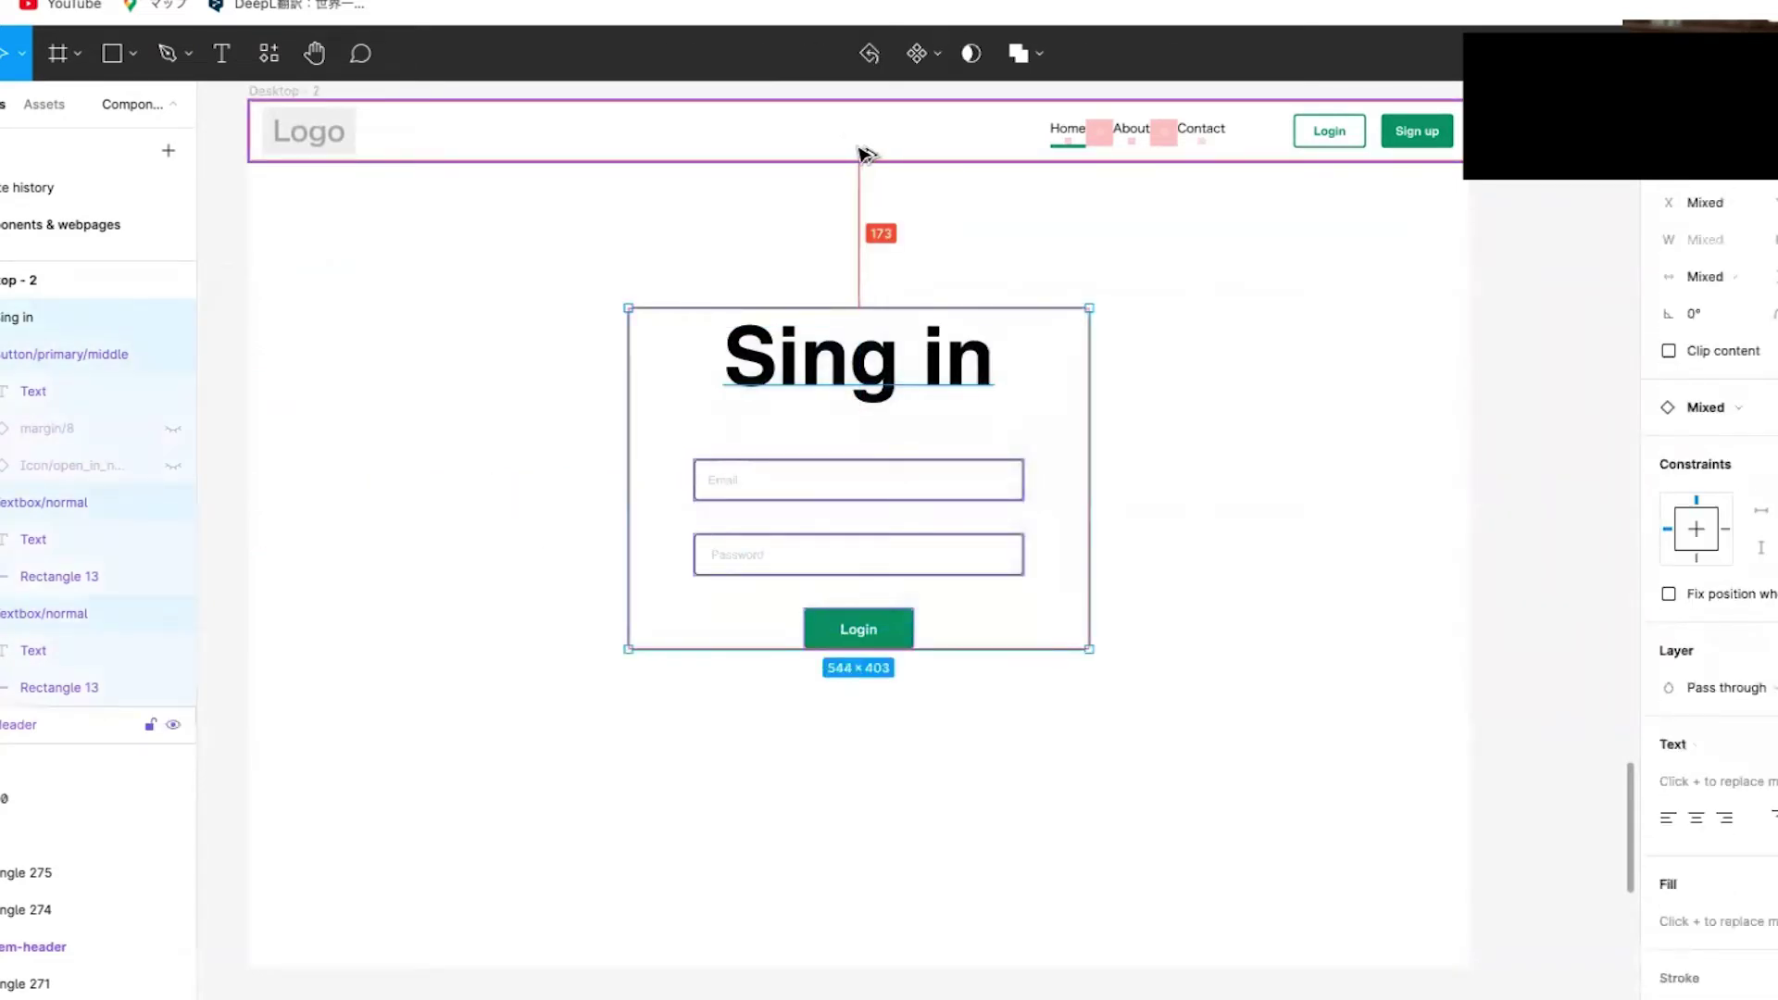
{"action": "key", "text": "shift+Up"}
{"action": "key", "text": "shift+Up"}
{"action": "key", "text": "shift+Up"}
{"action": "key", "text": "shift+Up"}
{"action": "key", "text": "shift+Up"}
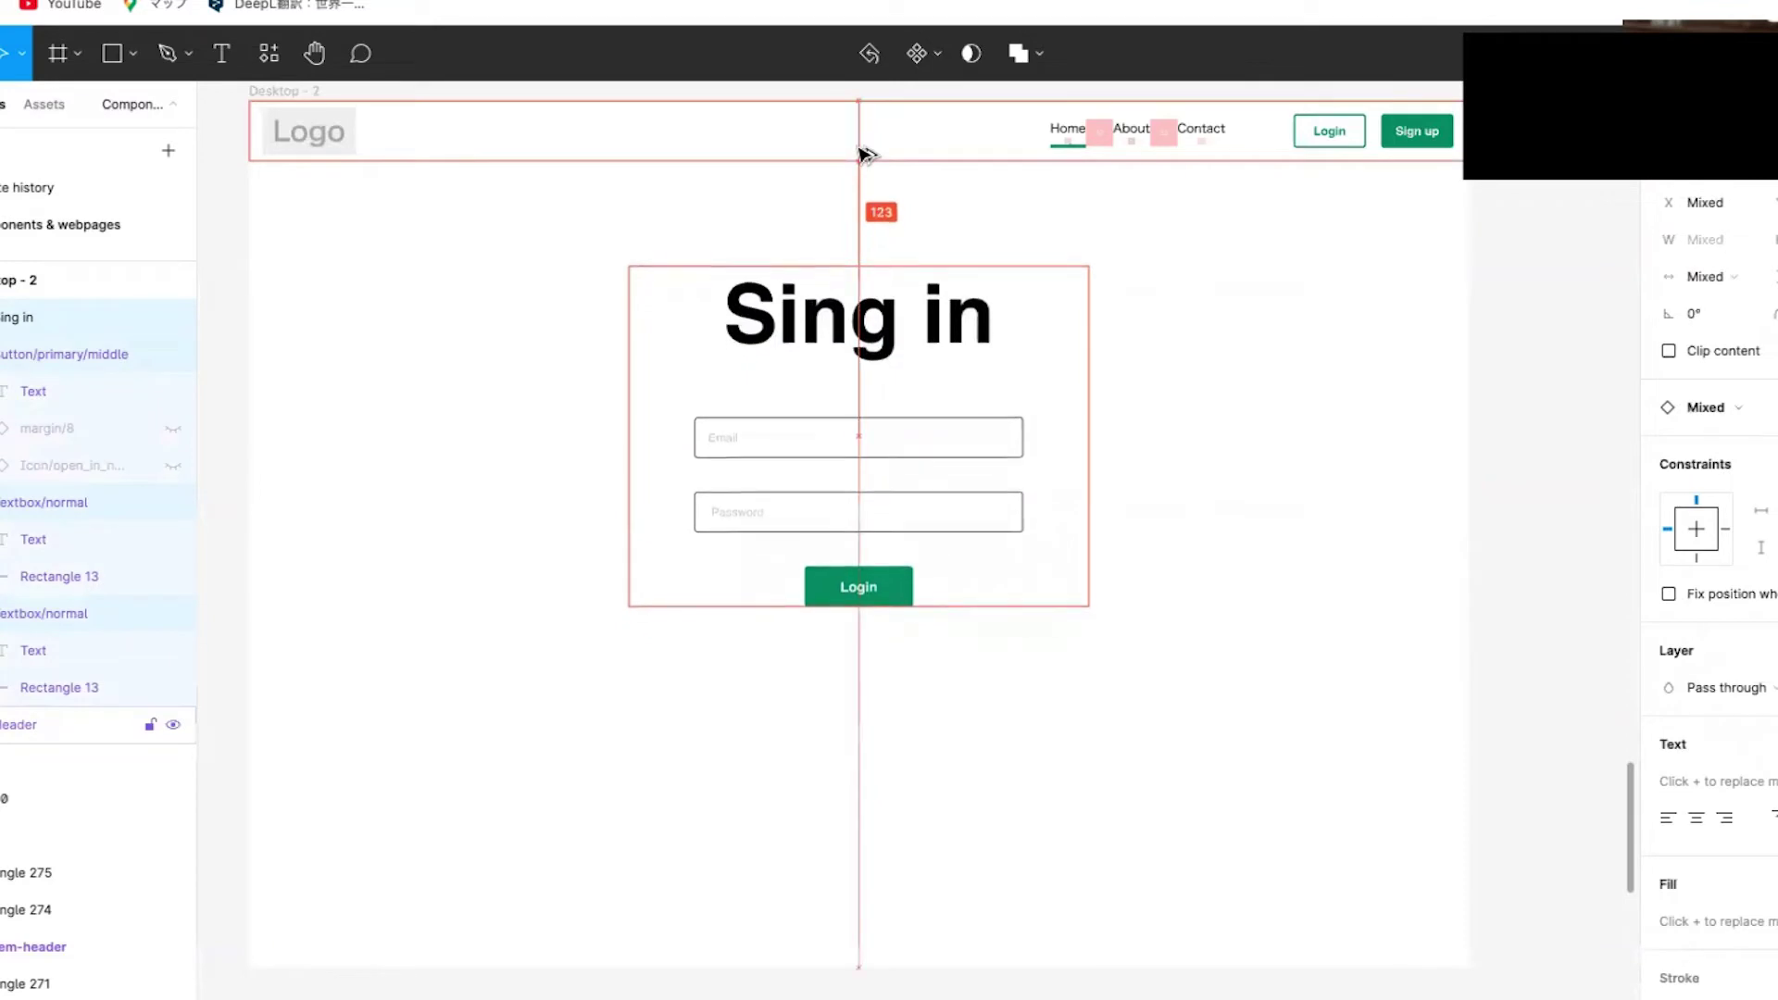
{"action": "key", "text": "Escape"}
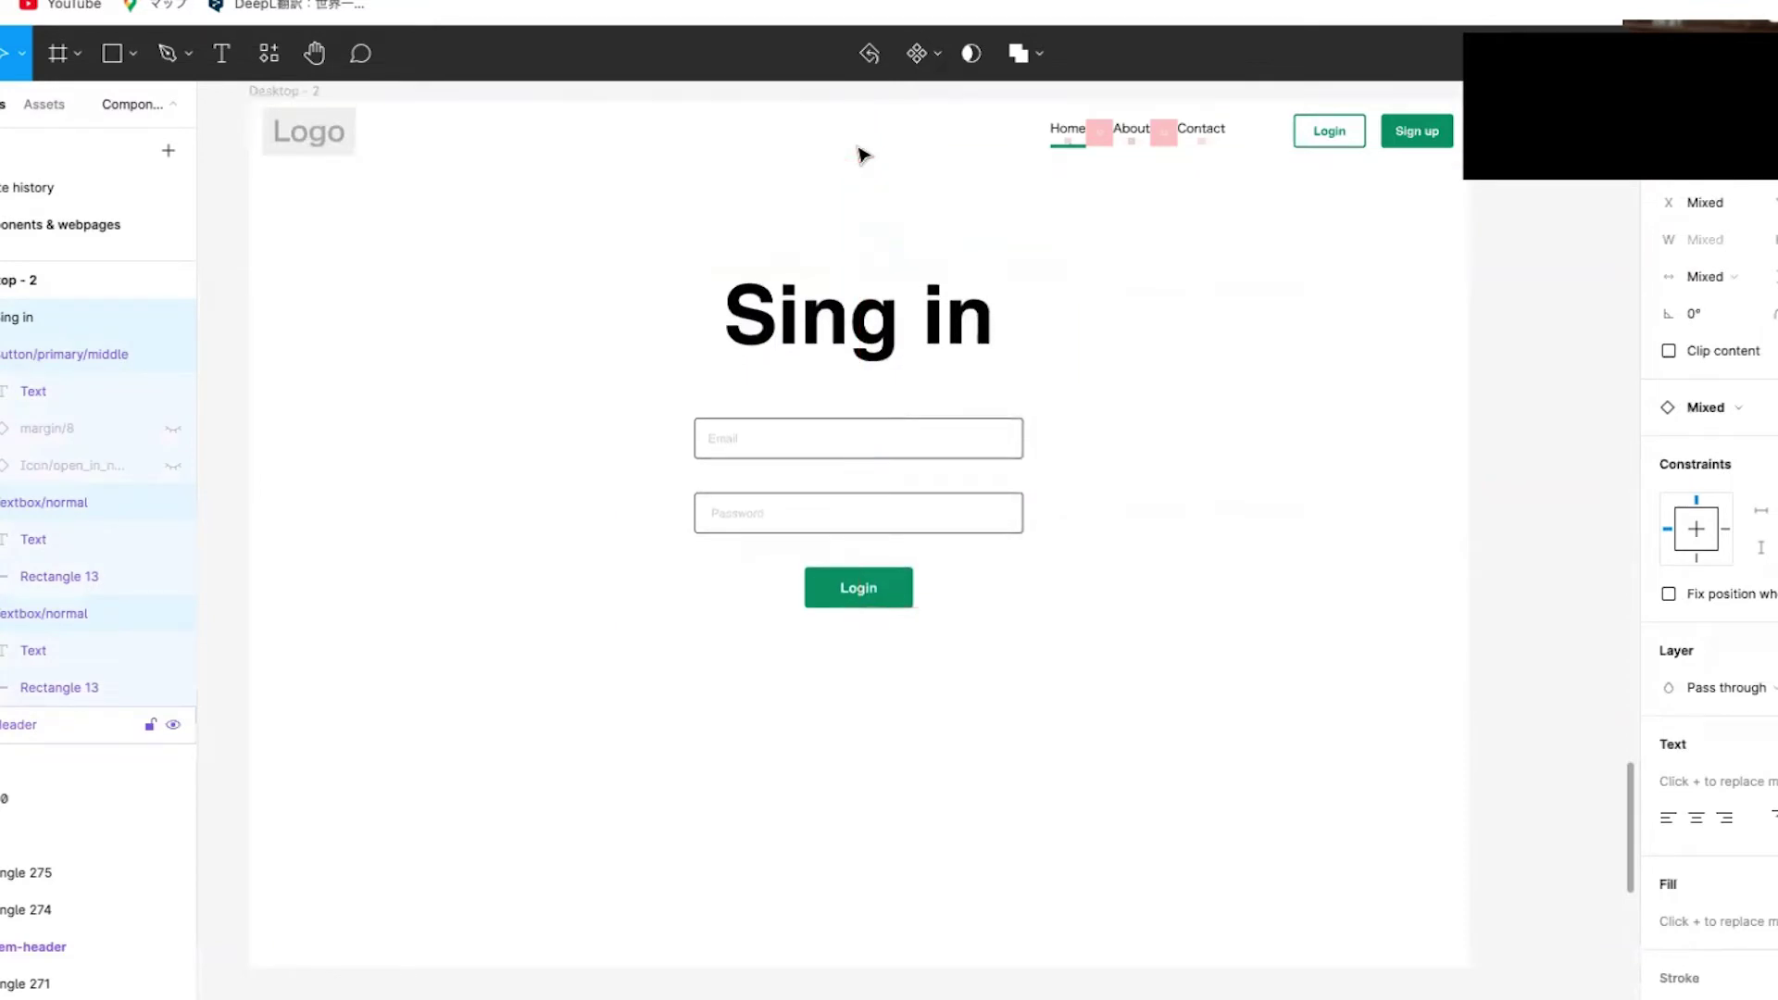
{"action": "left_click", "coordinate": [1063, 762]}
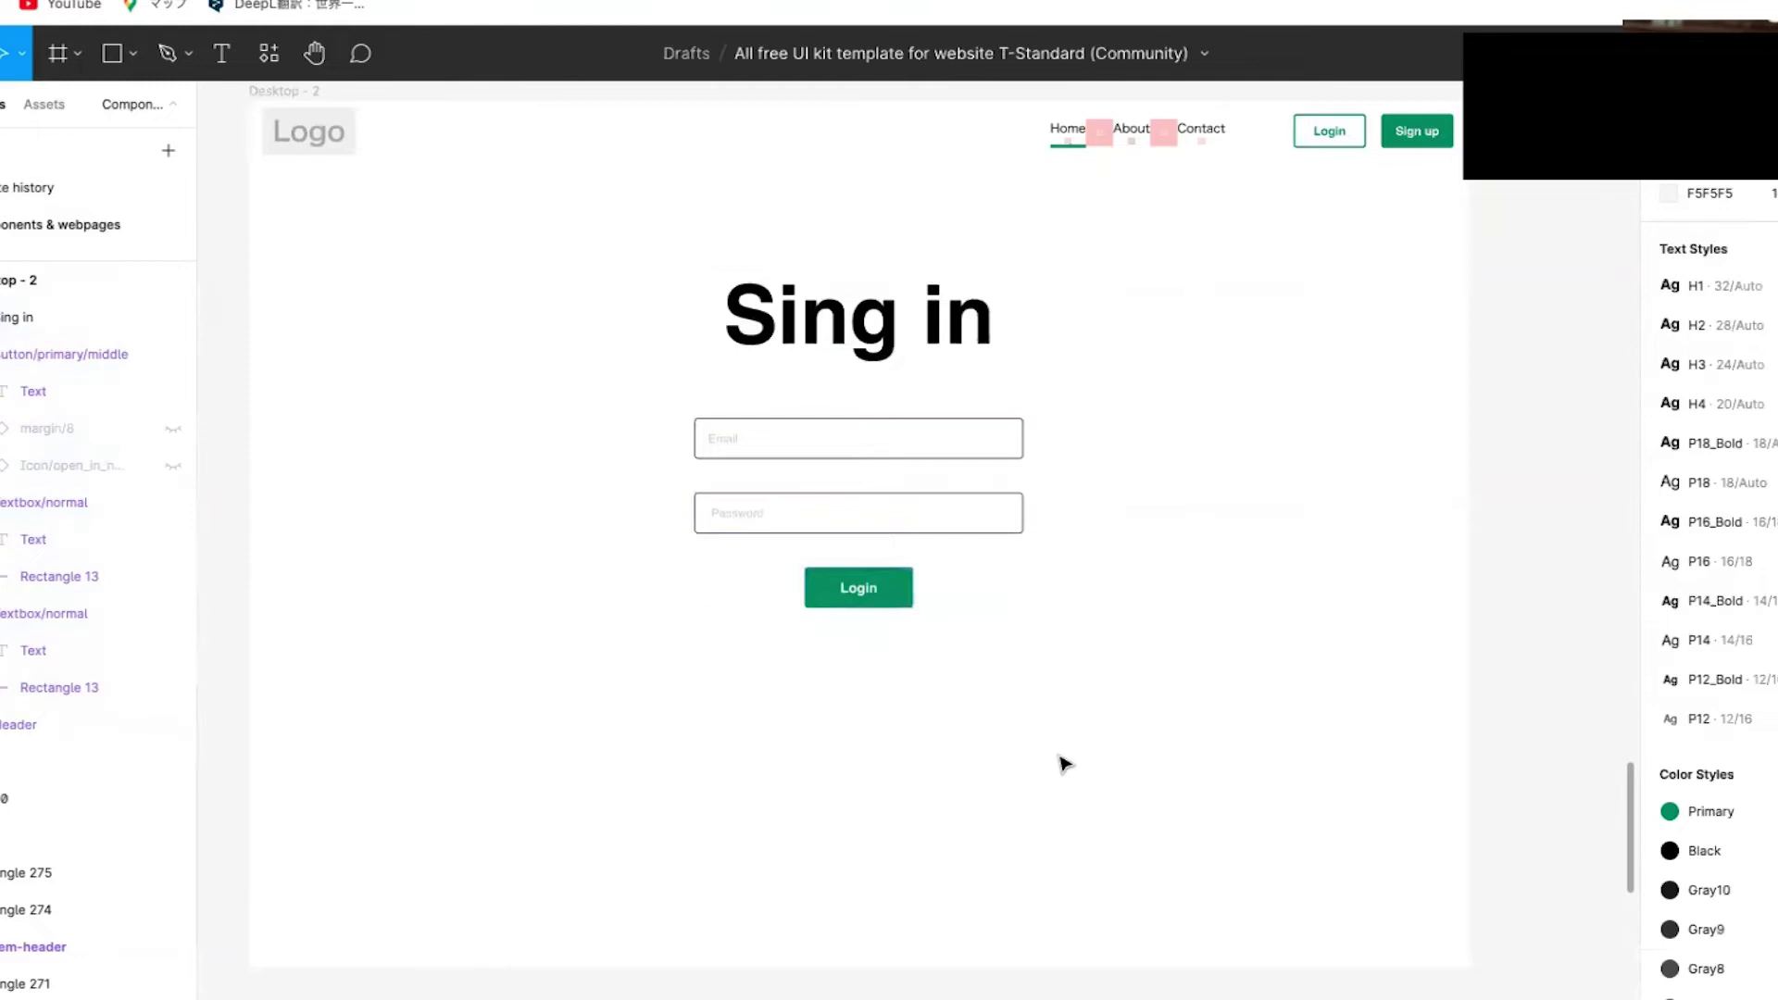
- Duplicate the Desktop - 2 frame and align the copy beside the original with a gap of about 103 px
{"action": "scroll", "coordinate": [1063, 762], "scroll_direction": "up", "scroll_amount": 2}
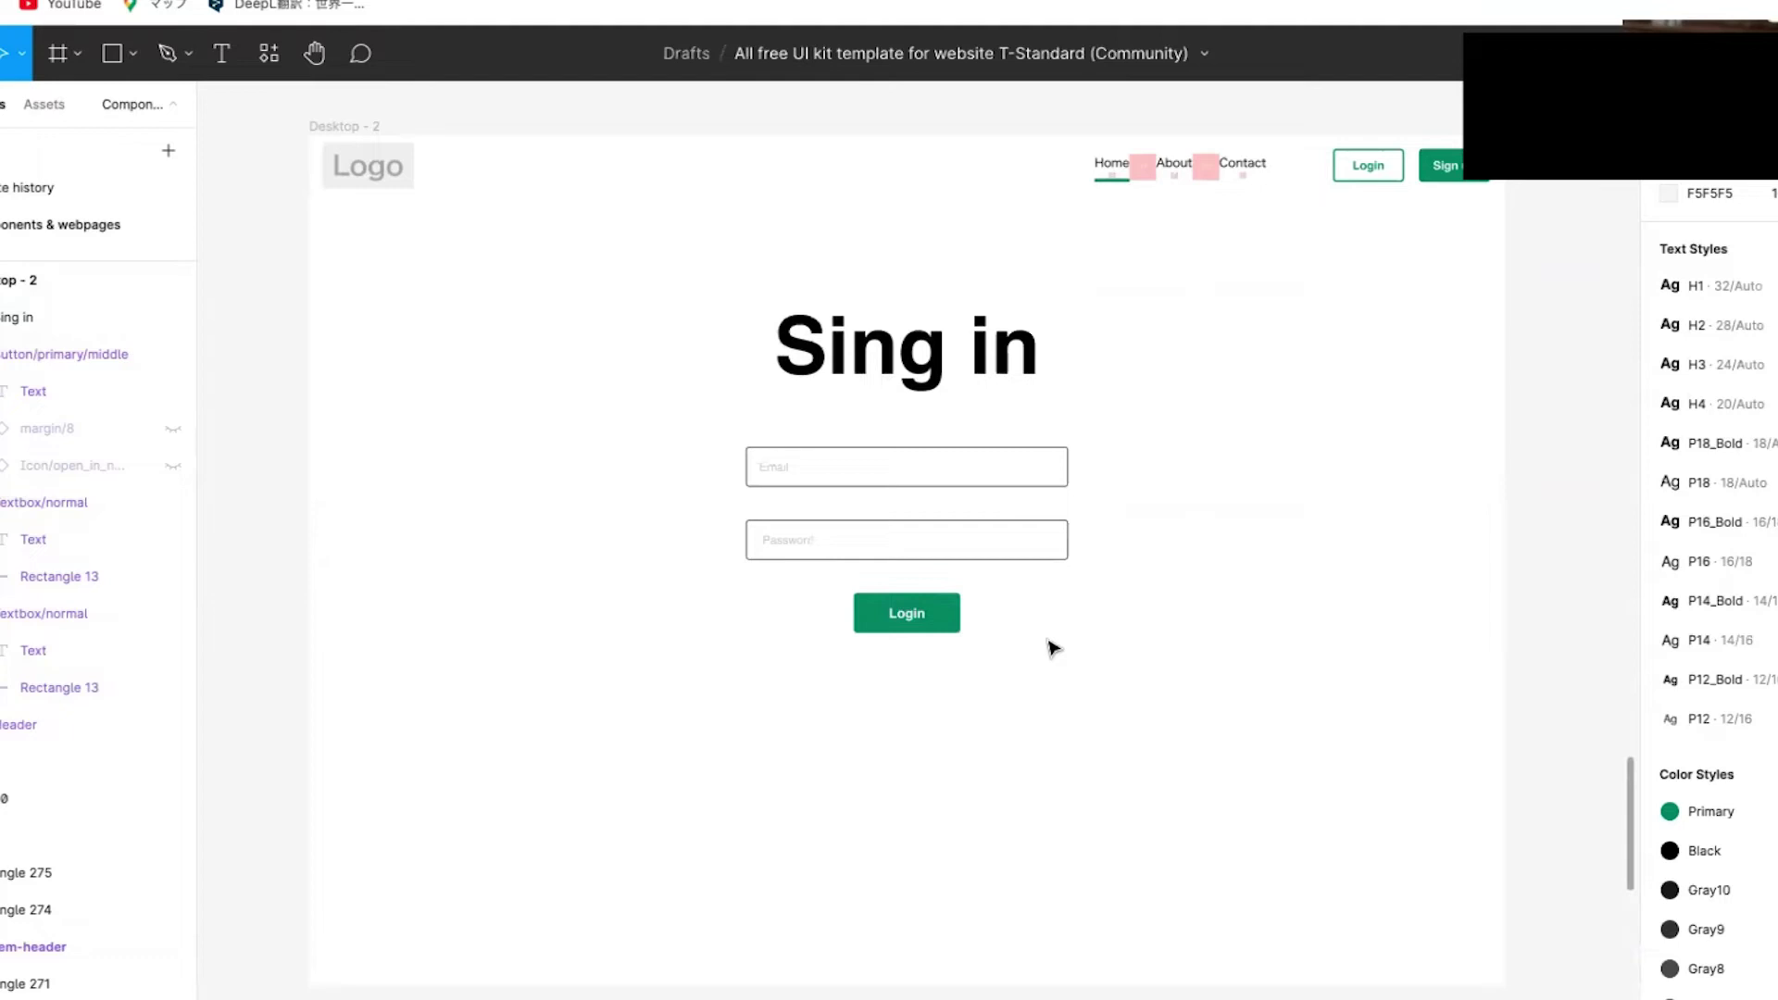
{"action": "scroll", "coordinate": [1053, 648], "scroll_direction": "down", "scroll_amount": 5}
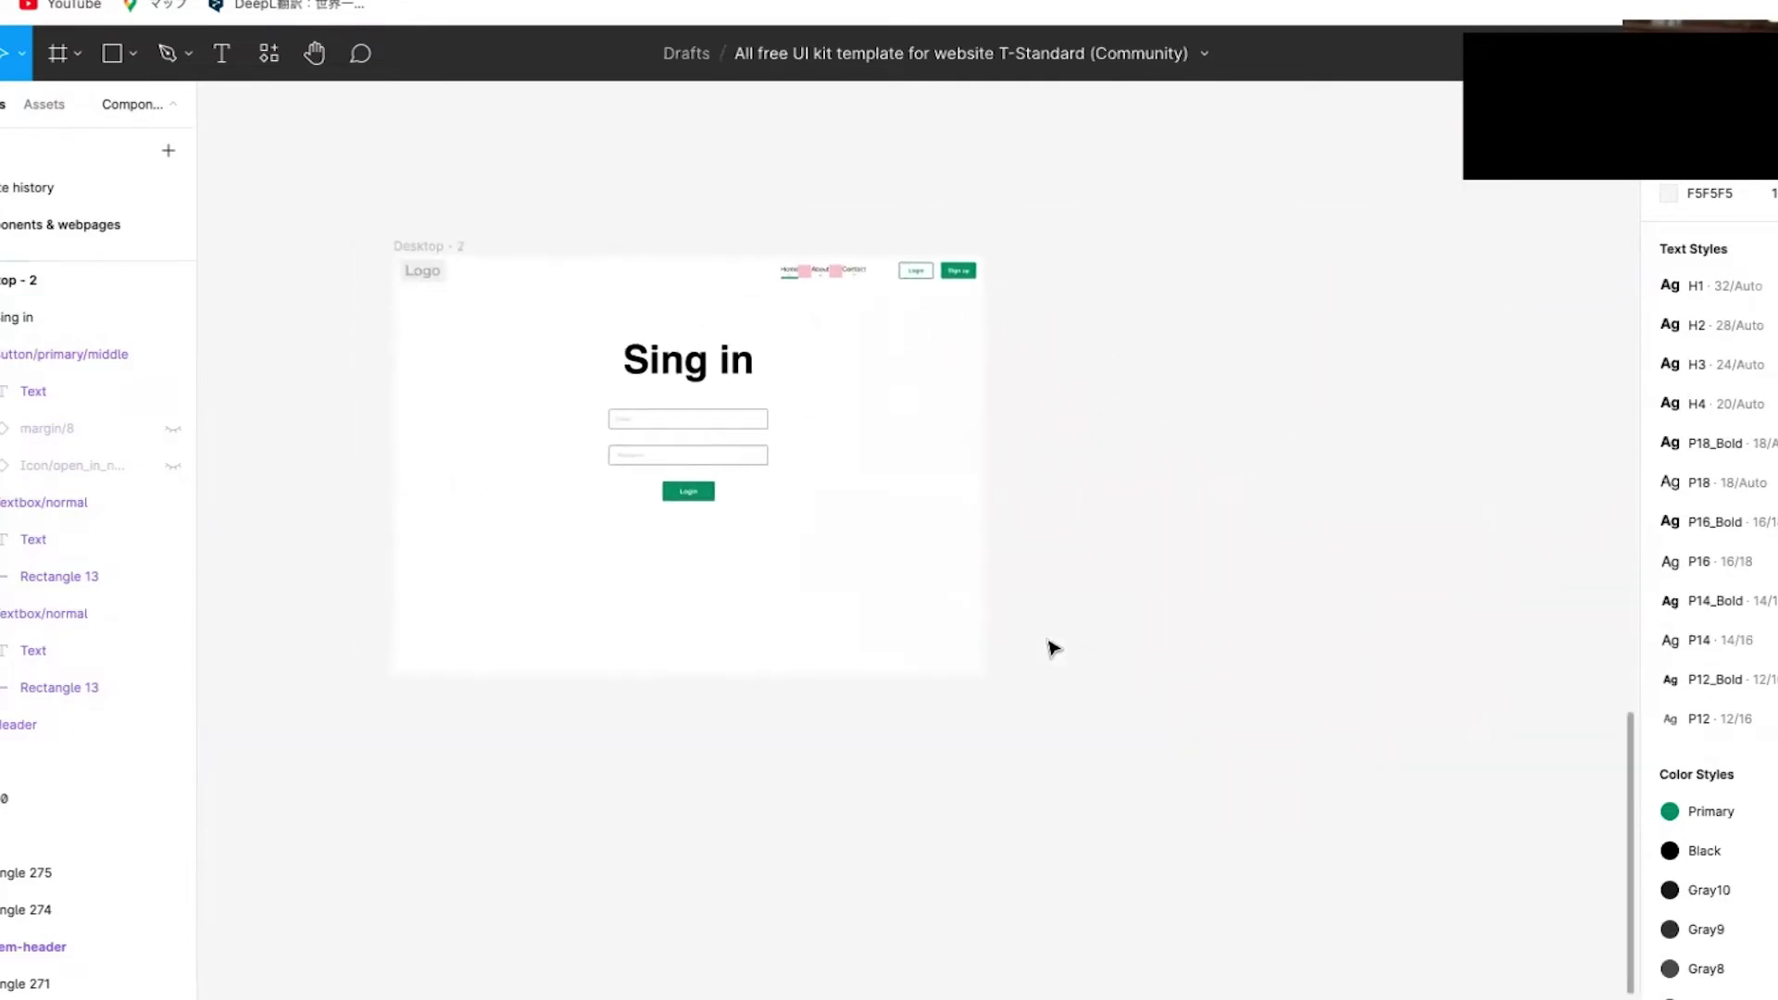
{"action": "left_click", "coordinate": [433, 247]}
{"action": "key", "text": "ctrl+d"}
{"action": "left_click_drag", "start_coordinate": [1135, 261], "coordinate": [1064, 247]}
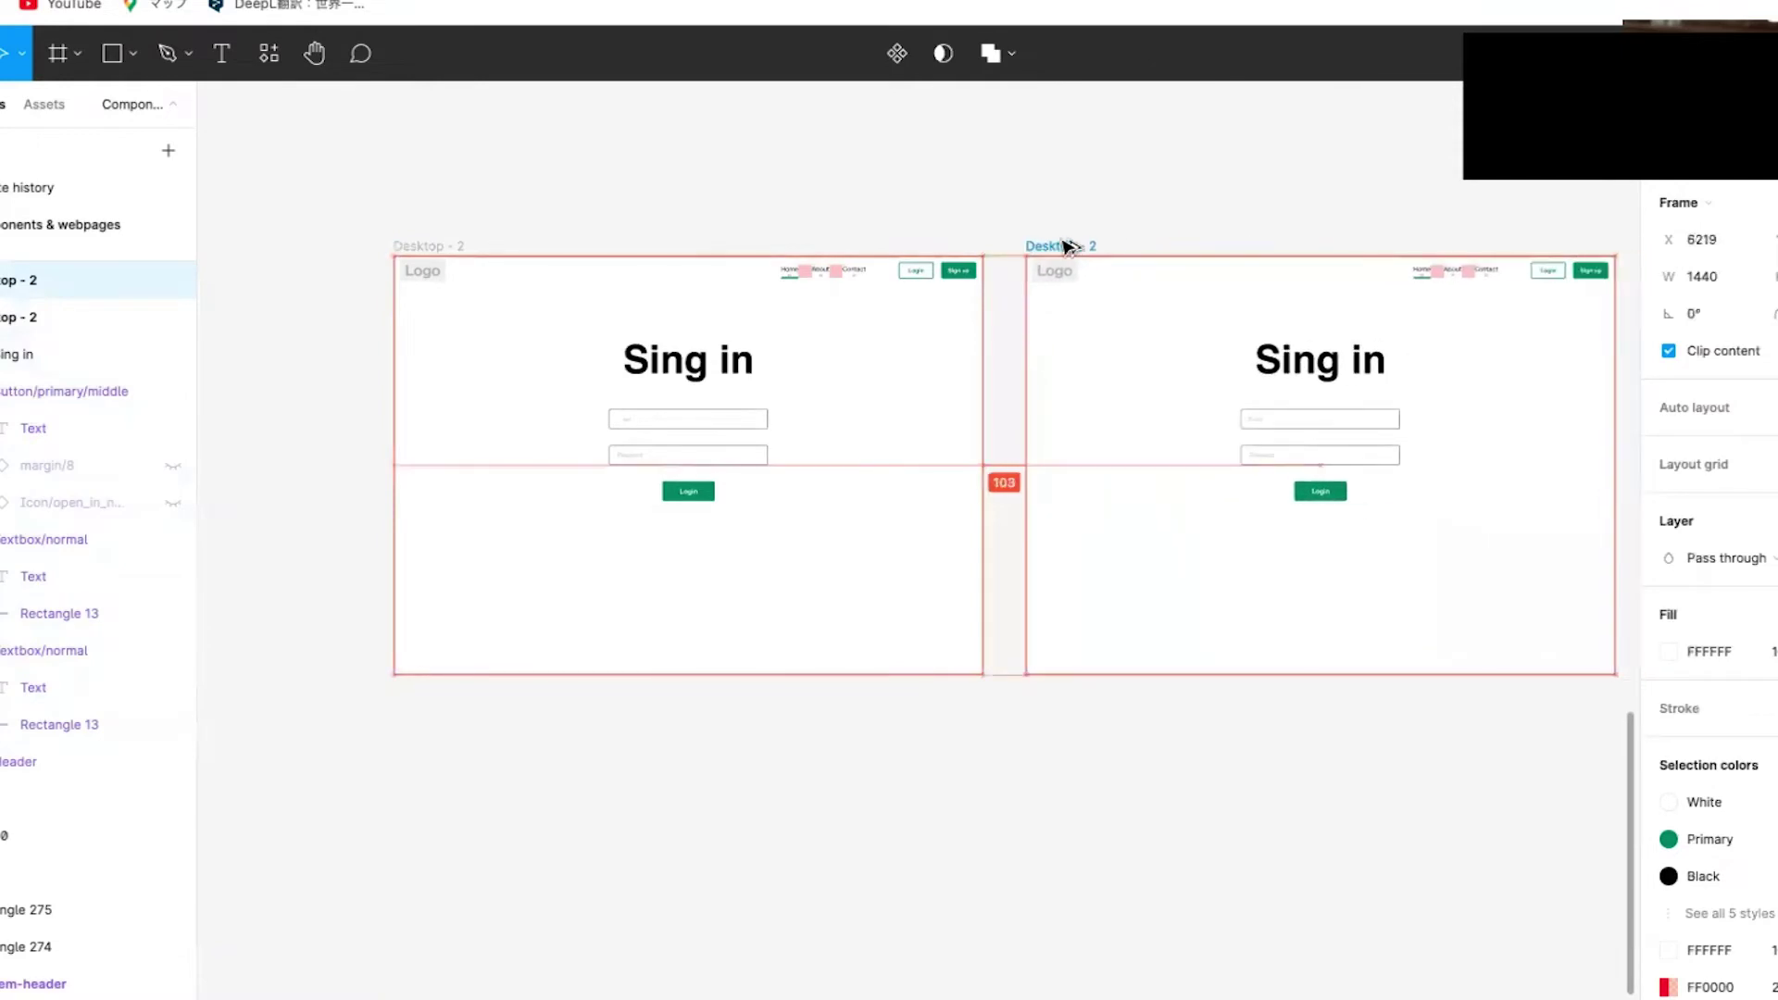
- Change the heading in the duplicated frame to "Sing up!"
{"action": "scroll", "coordinate": [1065, 250], "scroll_direction": "right", "scroll_amount": 4}
{"action": "left_click", "coordinate": [1119, 361]}
{"action": "double_click", "coordinate": [1119, 361]}
{"action": "type", "text": "Sigh"}
{"action": "key", "text": "BackSpace"}
{"action": "key", "text": "BackSpace"}
{"action": "type", "text": "mh"}
{"action": "key", "text": "BackSpace"}
{"action": "key", "text": "BackSpace"}
{"action": "type", "text": "mg"}
{"action": "key", "text": "BackSpace"}
{"action": "key", "text": "BackSpace"}
{"action": "type", "text": "ng up"}
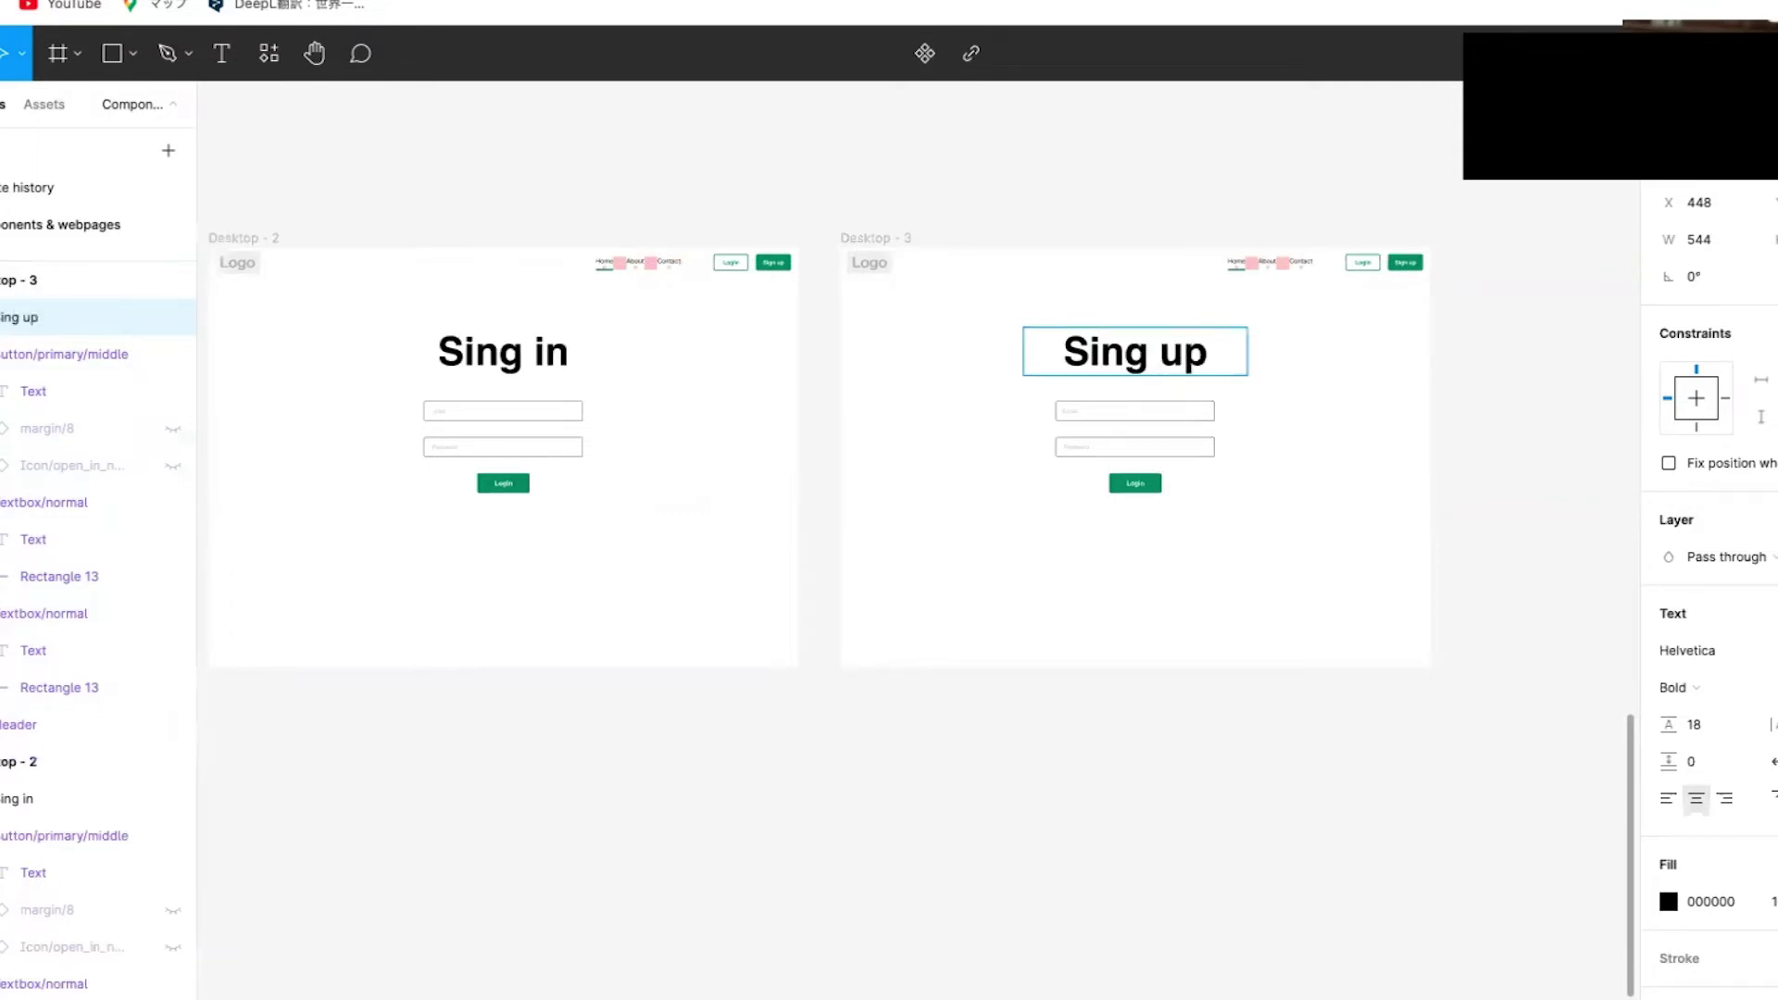
{"action": "type", "text": "!"}
{"action": "key", "text": "Escape"}
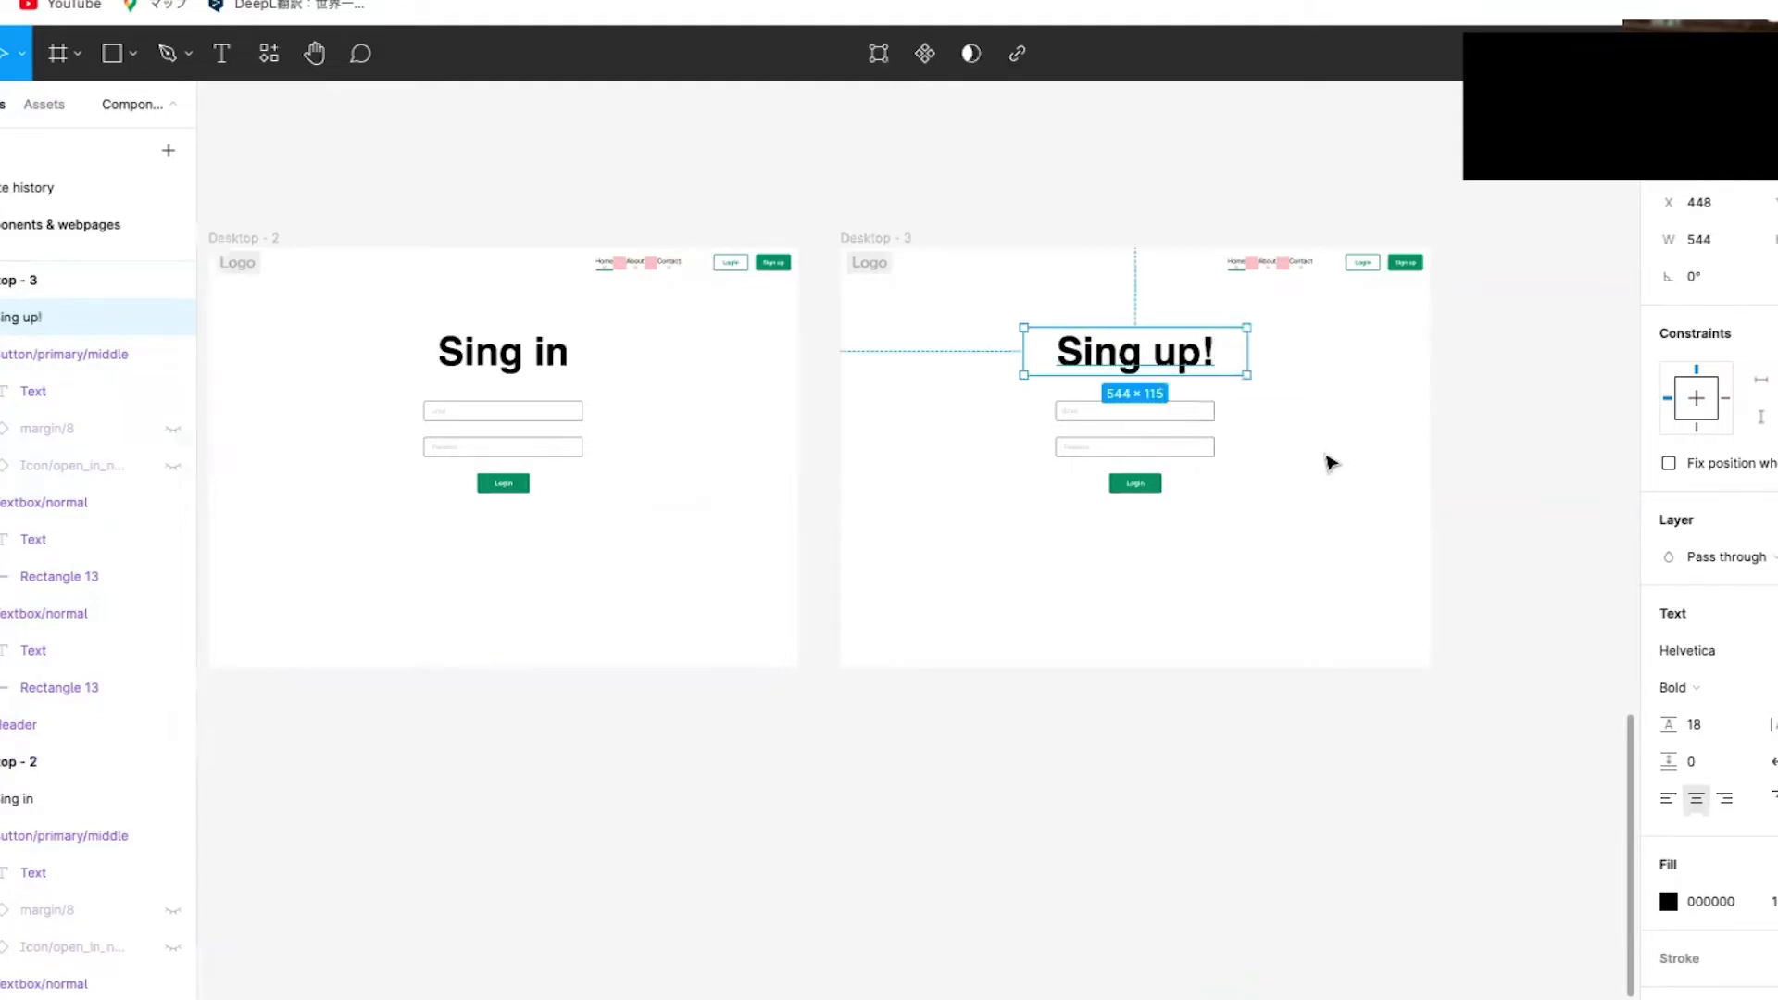
{"action": "scroll", "coordinate": [1333, 468], "scroll_direction": "up", "scroll_amount": 3}
{"action": "left_click", "coordinate": [1331, 465]}
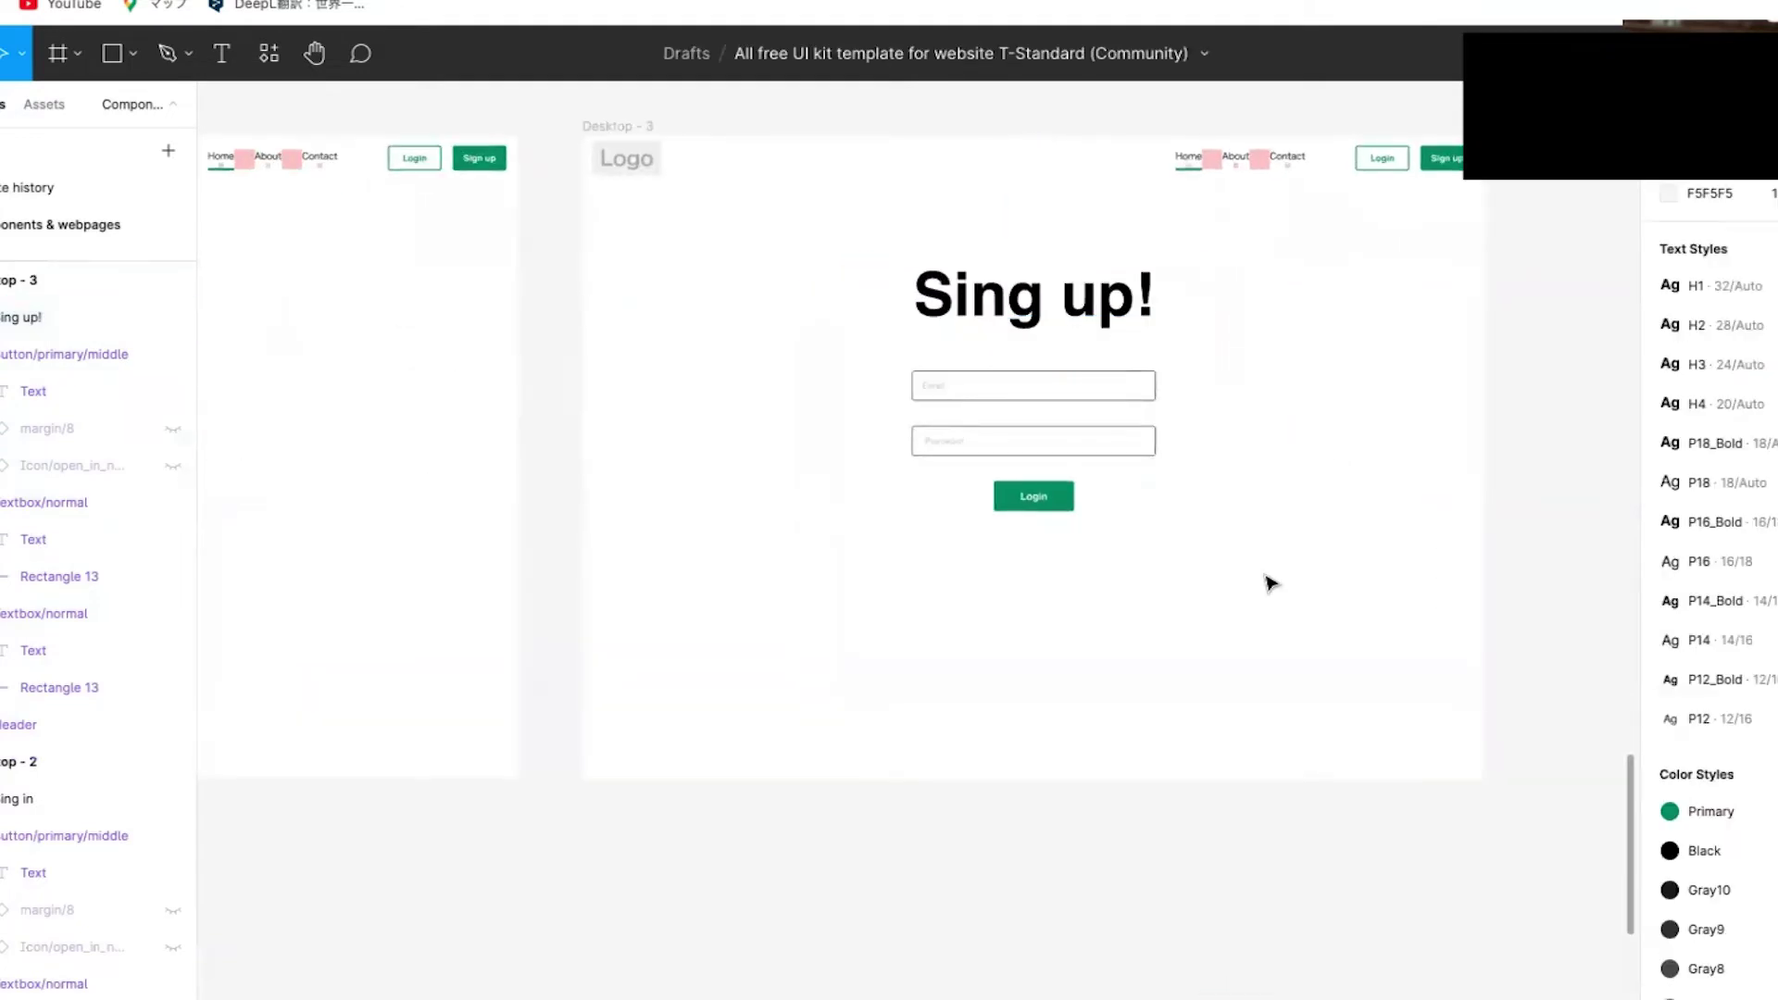
- Duplicate the Password field 40 px below the original in the Sing up! frame, with the Login button moved down beneath it
{"action": "scroll", "coordinate": [1181, 472], "scroll_direction": "up", "scroll_amount": 2}
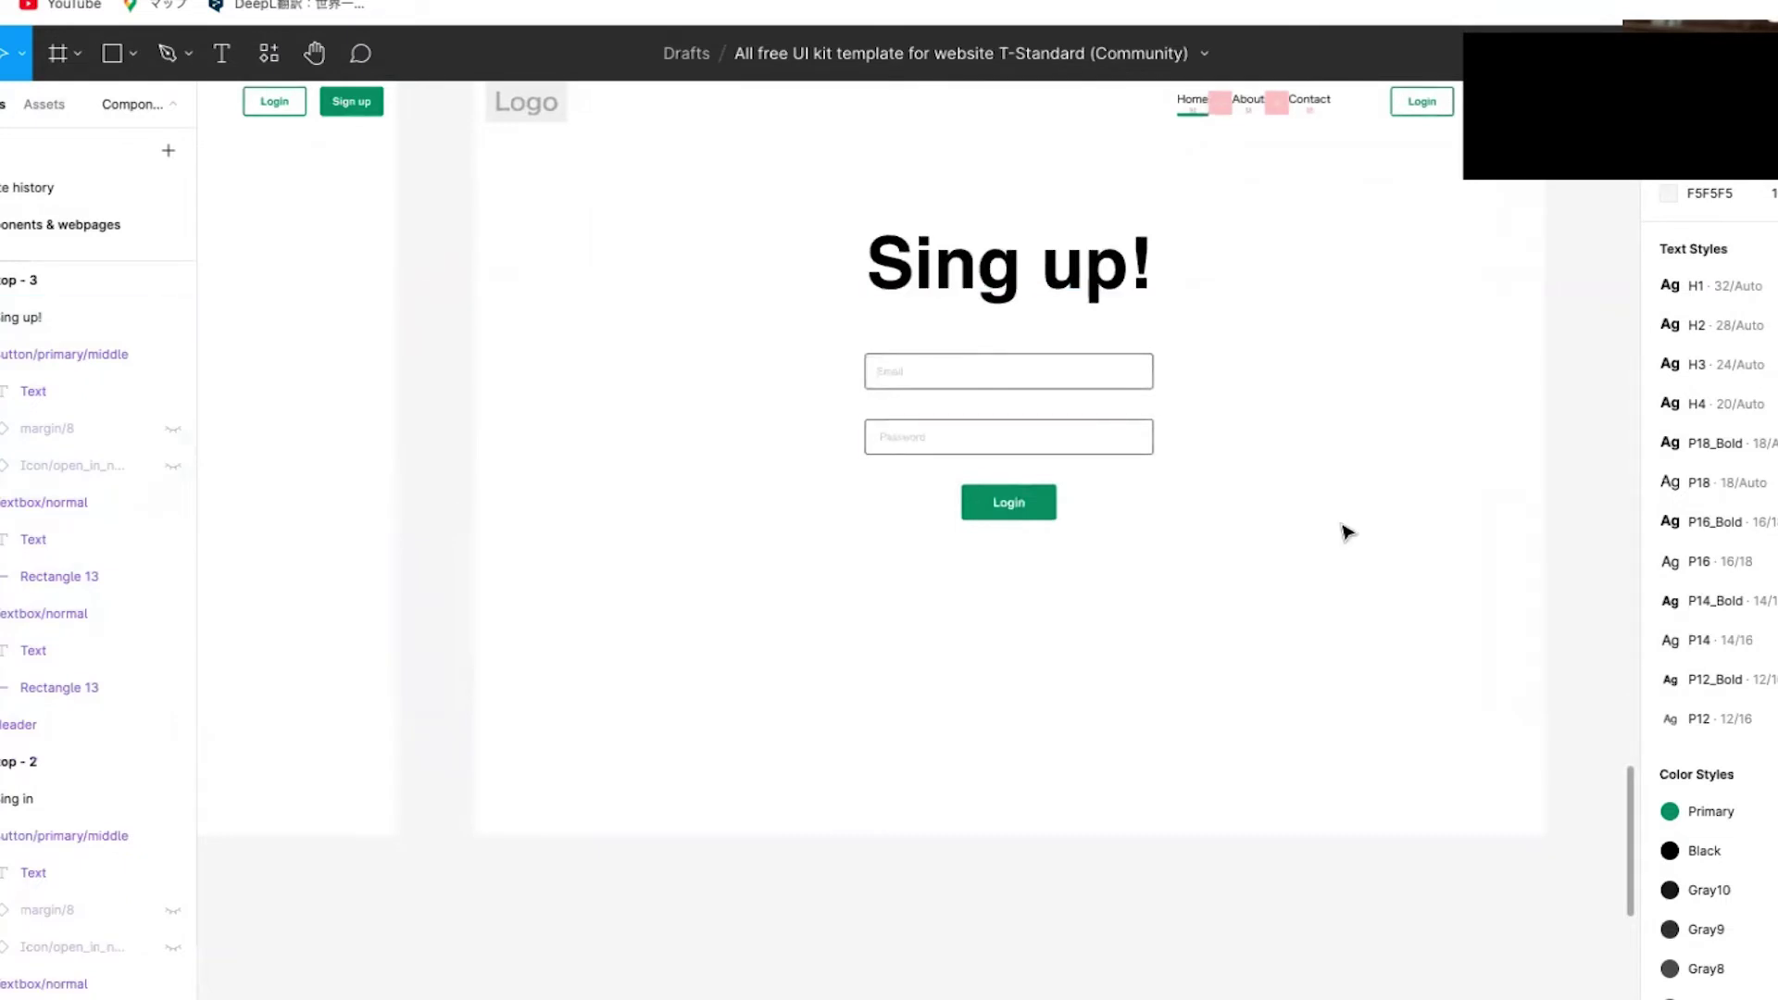
{"action": "scroll", "coordinate": [1345, 529], "scroll_direction": "down", "scroll_amount": 2}
{"action": "scroll", "coordinate": [1164, 492], "scroll_direction": "up", "scroll_amount": 3}
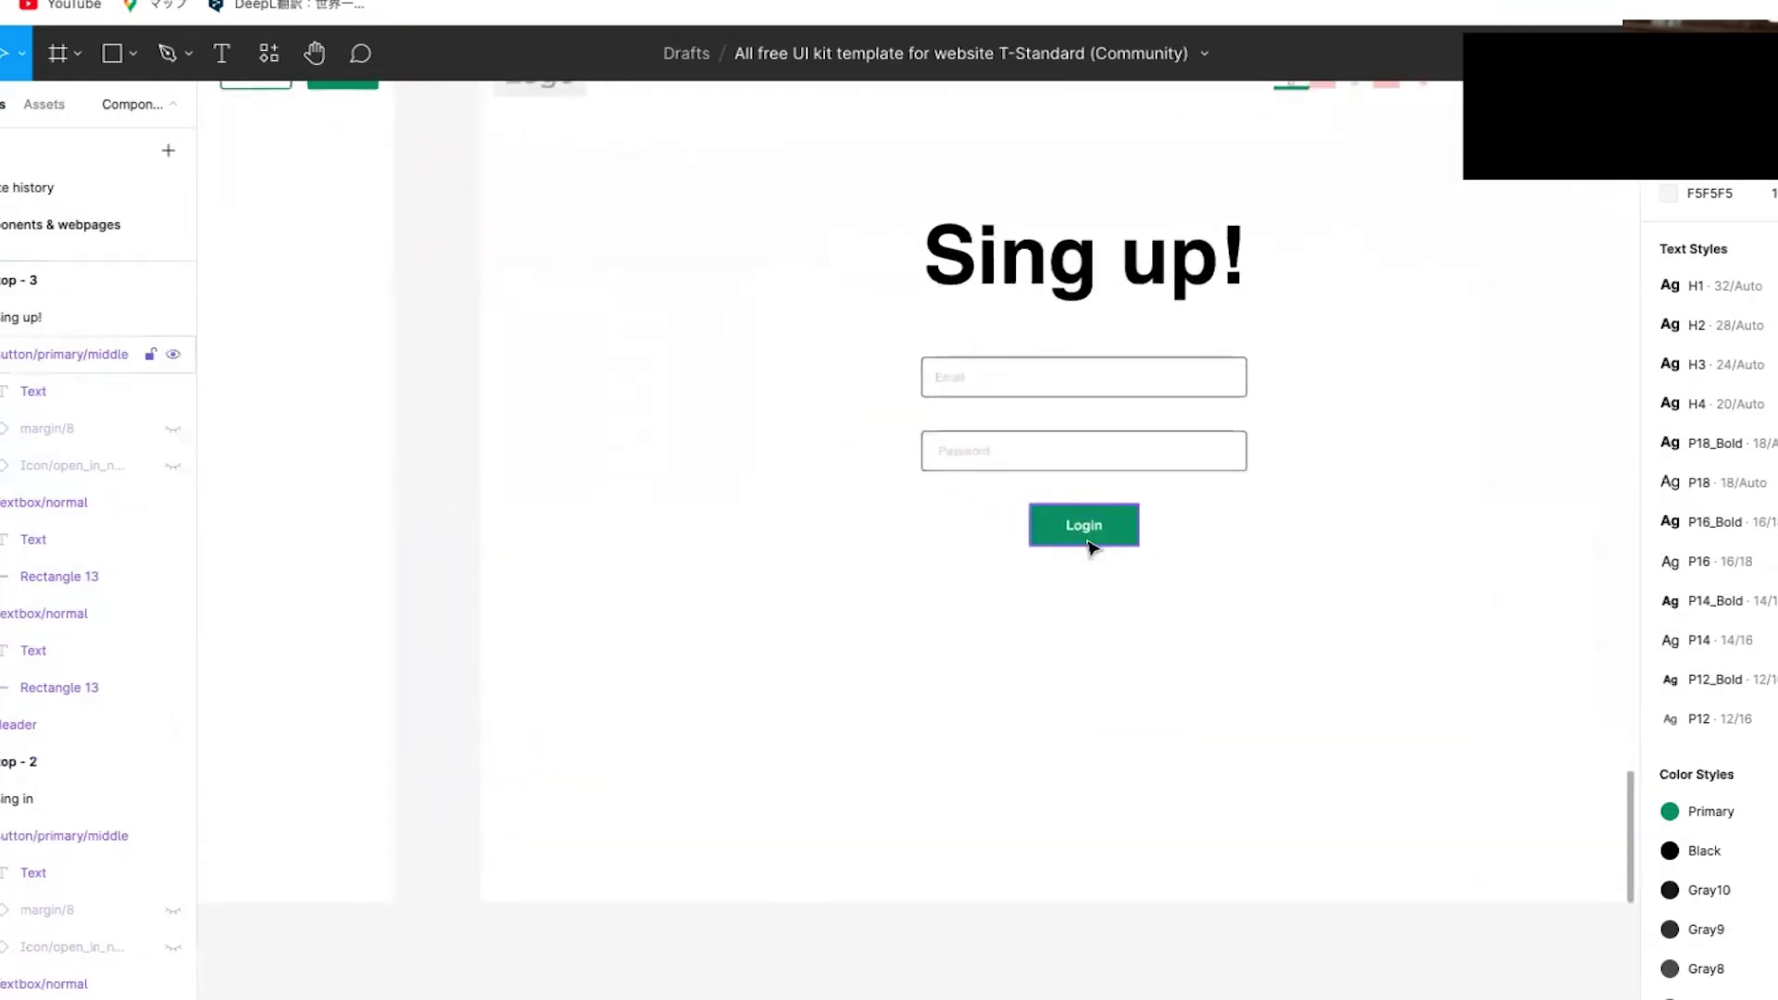
{"action": "left_click_drag", "start_coordinate": [1090, 547], "coordinate": [1092, 623]}
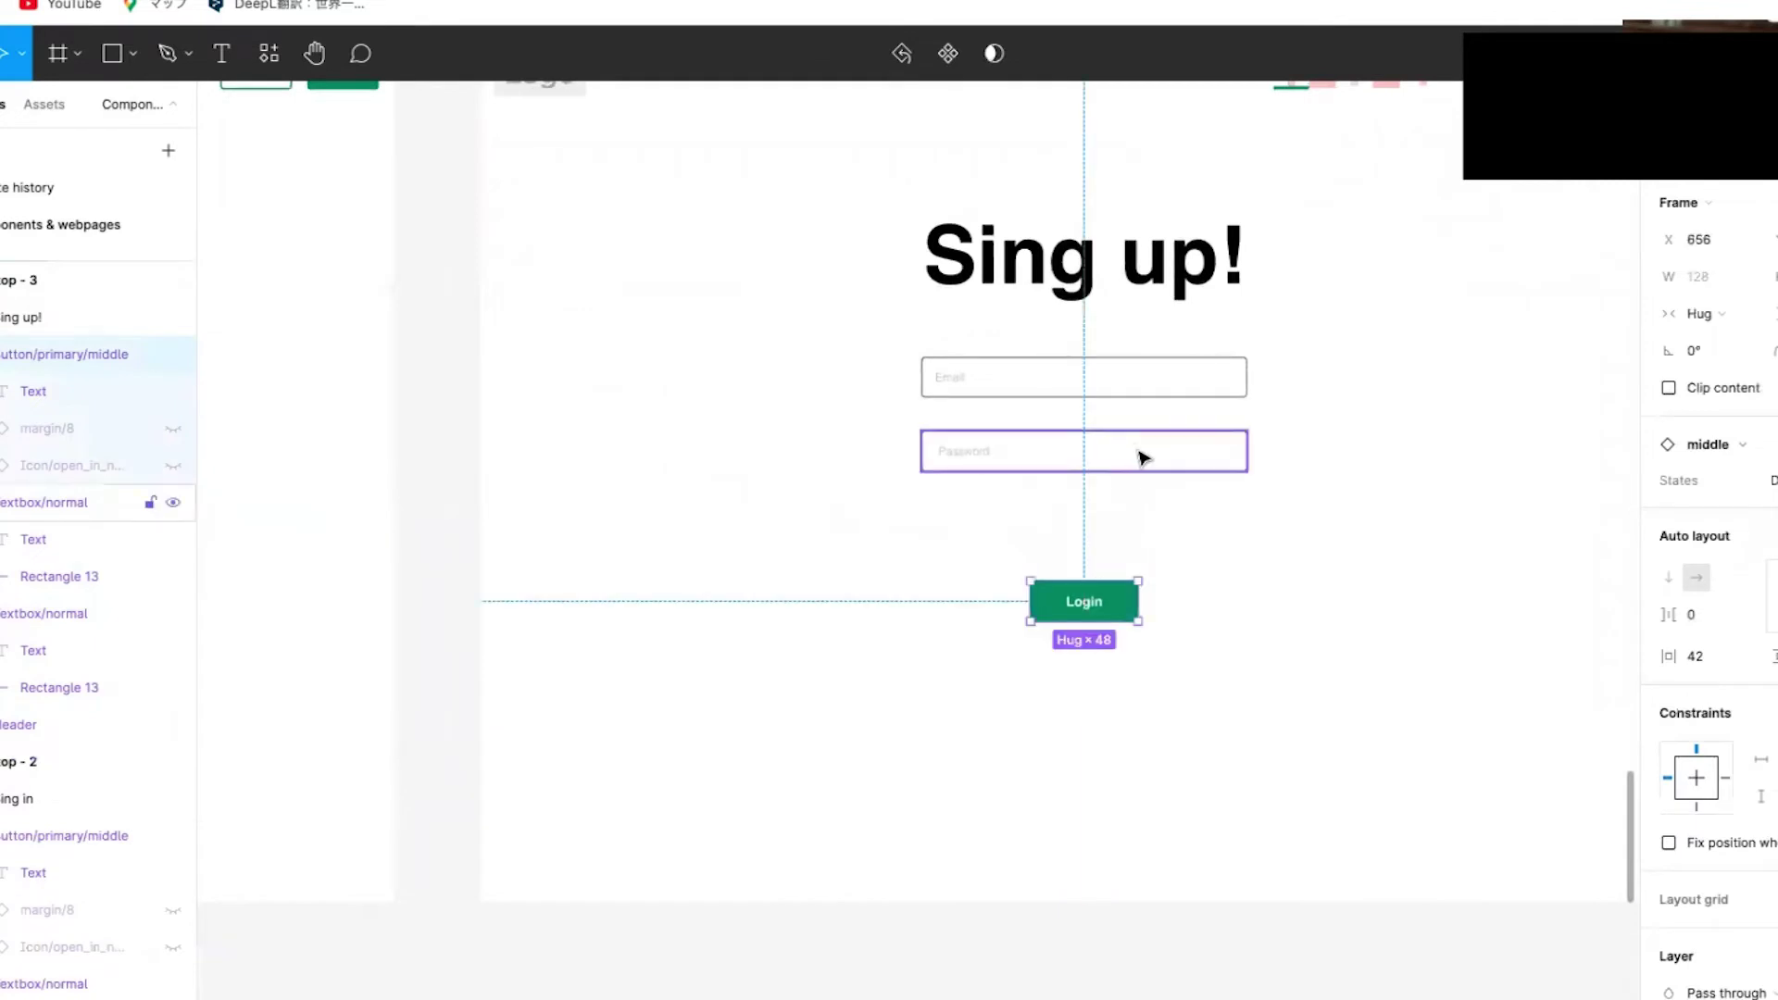
{"action": "left_click_drag", "start_coordinate": [1145, 457], "coordinate": [1131, 528]}
{"action": "left_click", "coordinate": [1112, 619]}
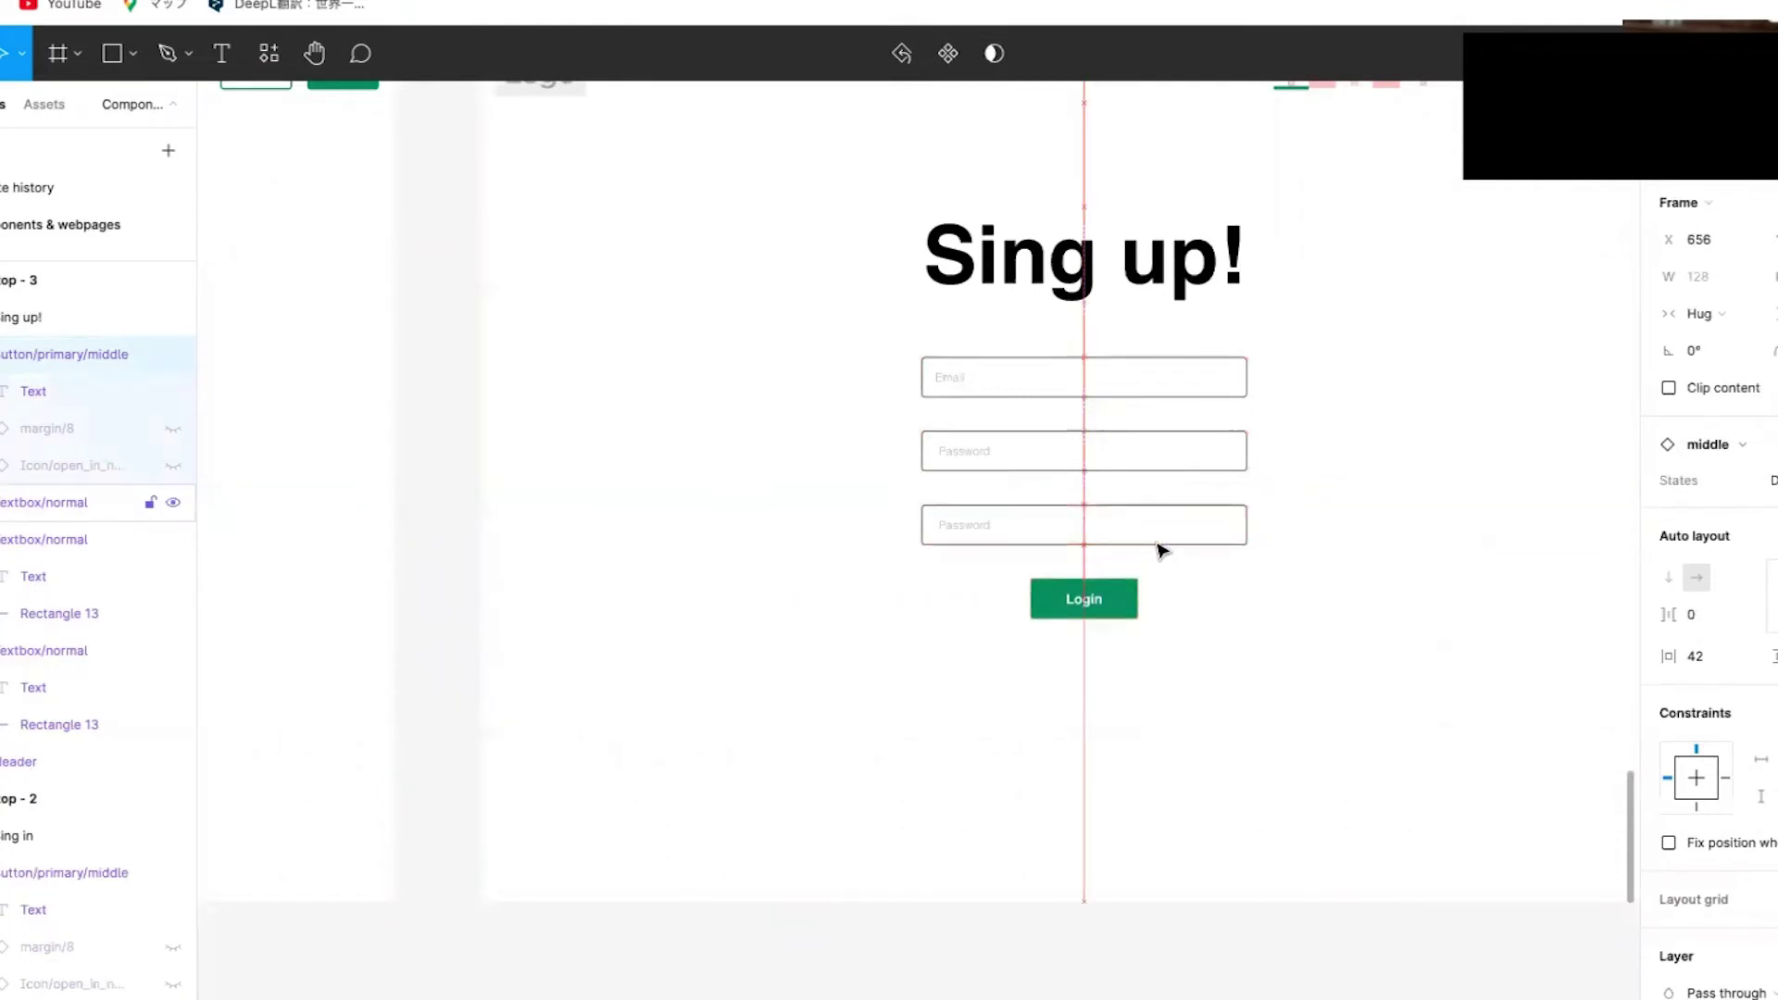
- Check the vertical spacing between the Email field and the two Password fields in the Sing up! frame
{"action": "scroll", "coordinate": [1163, 551], "scroll_direction": "down", "scroll_amount": 5}
{"action": "scroll", "coordinate": [1163, 551], "scroll_direction": "down", "scroll_amount": 4}
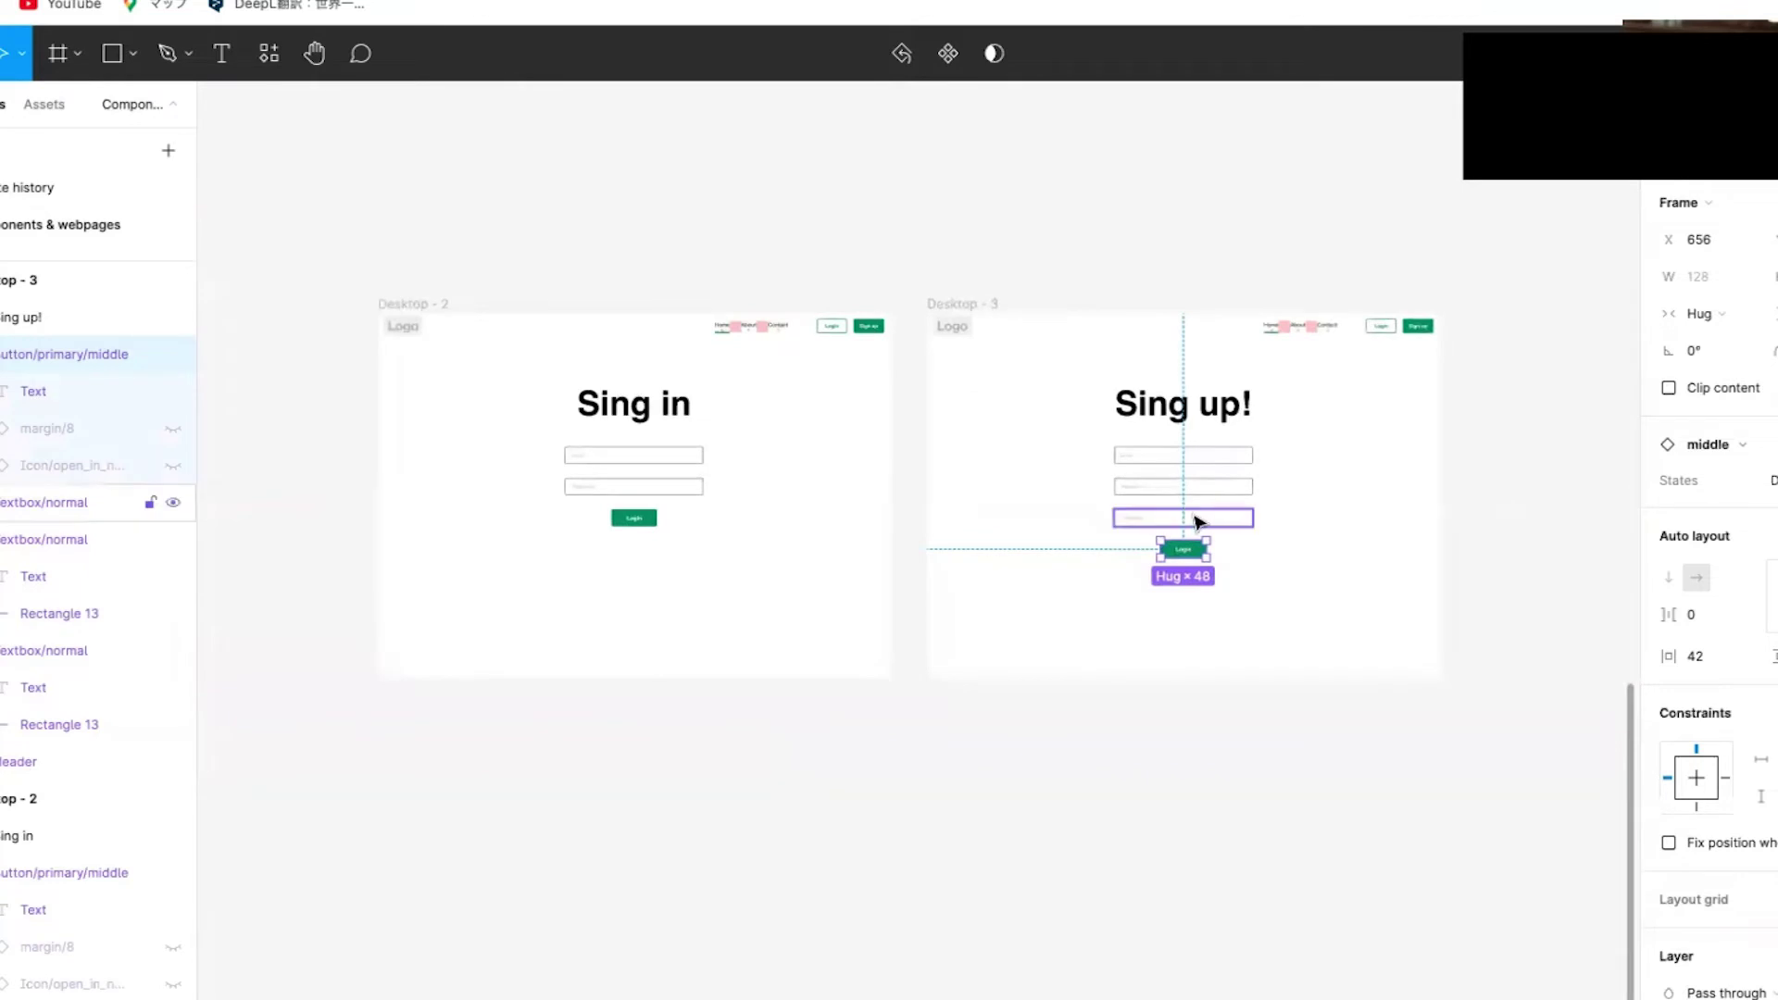
{"action": "scroll", "coordinate": [1262, 524], "scroll_direction": "up", "scroll_amount": 8}
{"action": "left_click", "coordinate": [1153, 530]}
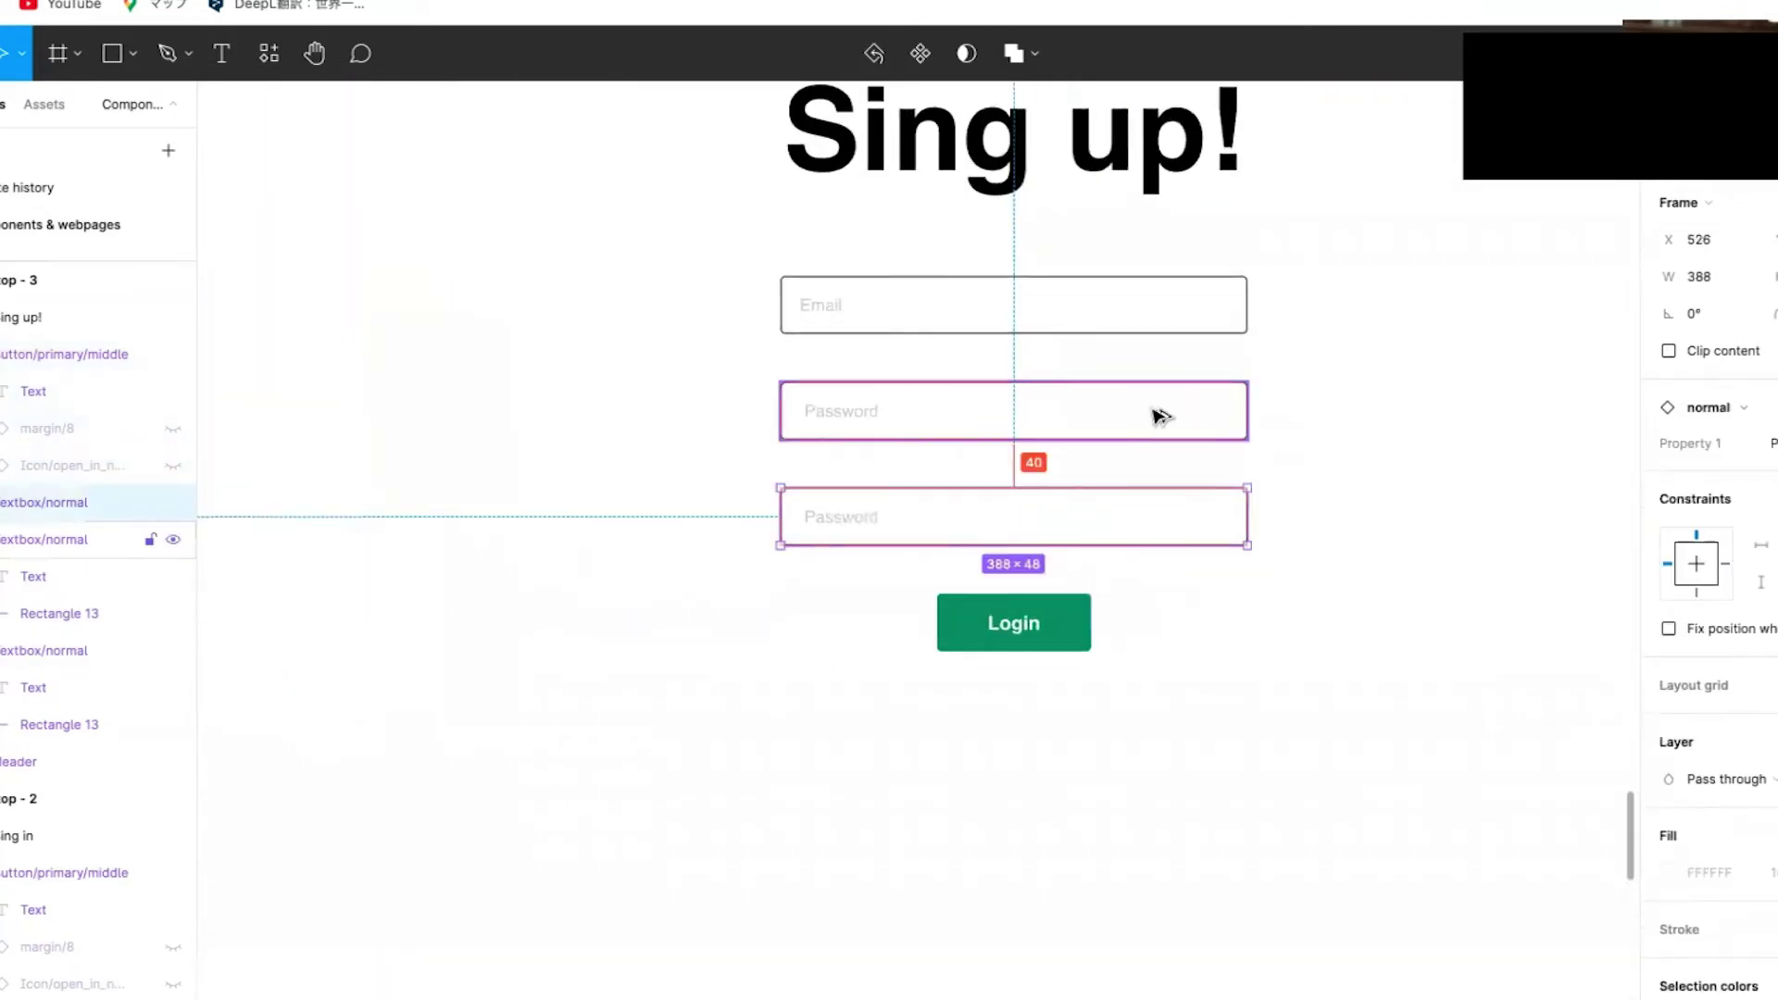
{"action": "left_click", "coordinate": [1155, 413]}
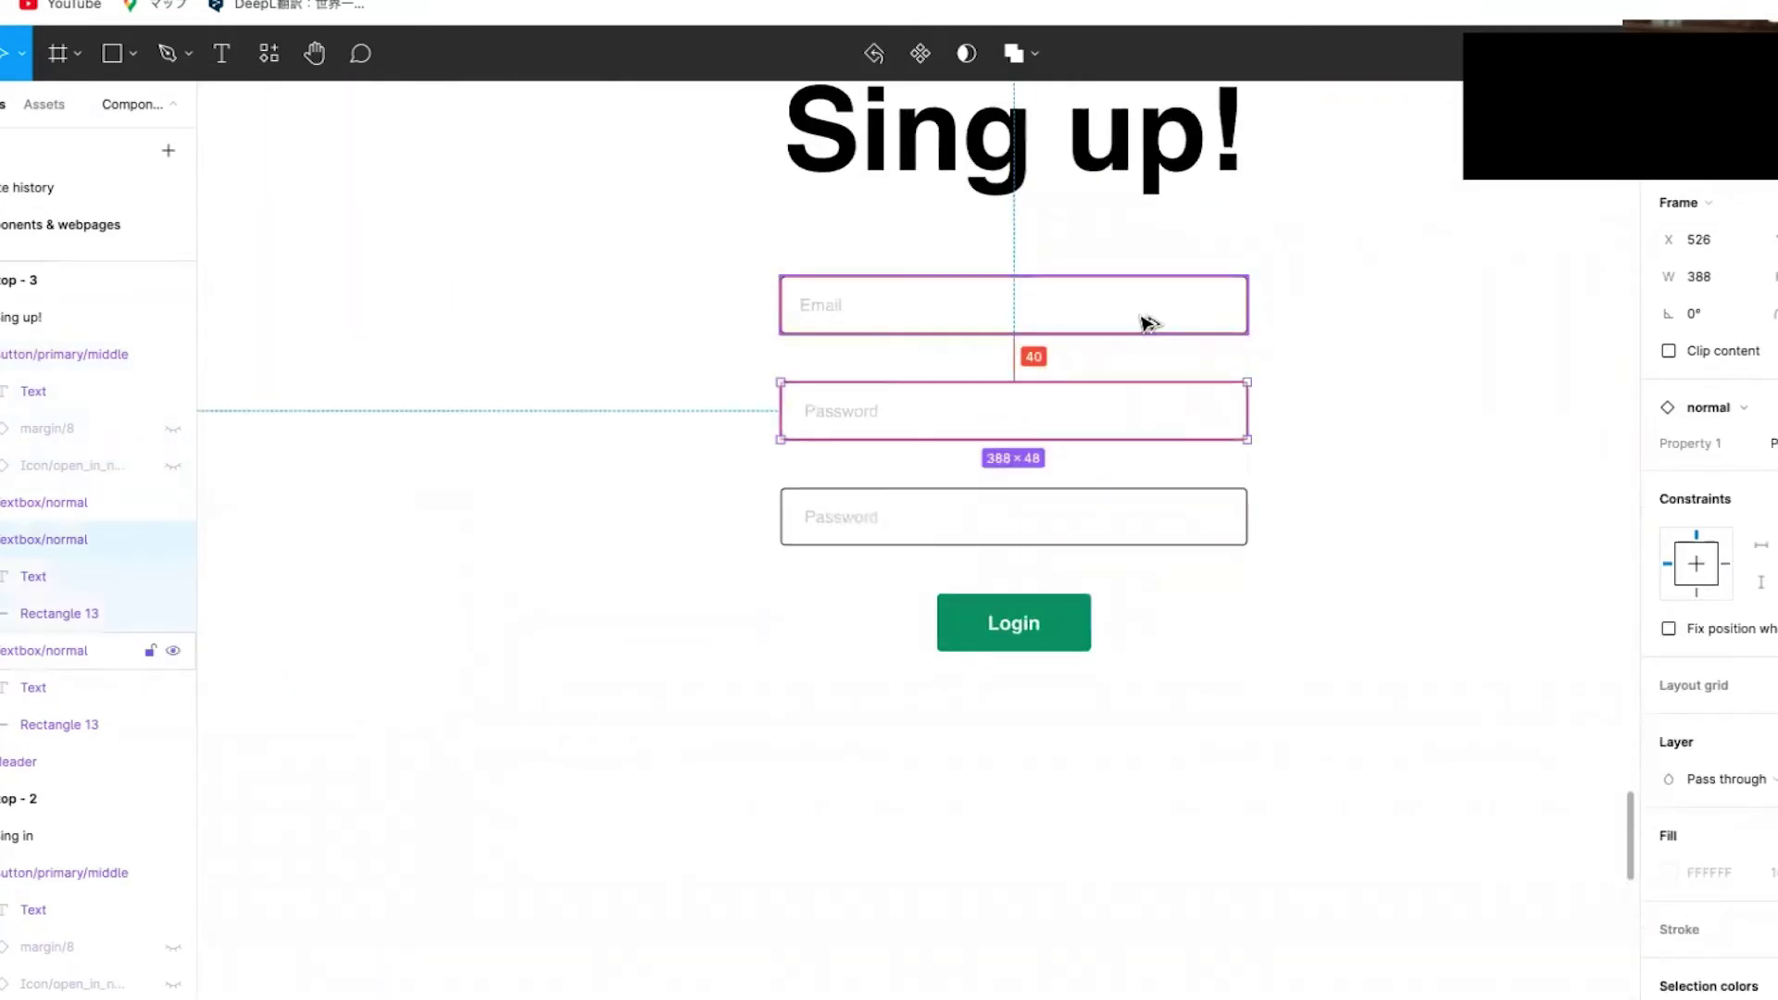
{"action": "left_click", "coordinate": [1159, 519]}
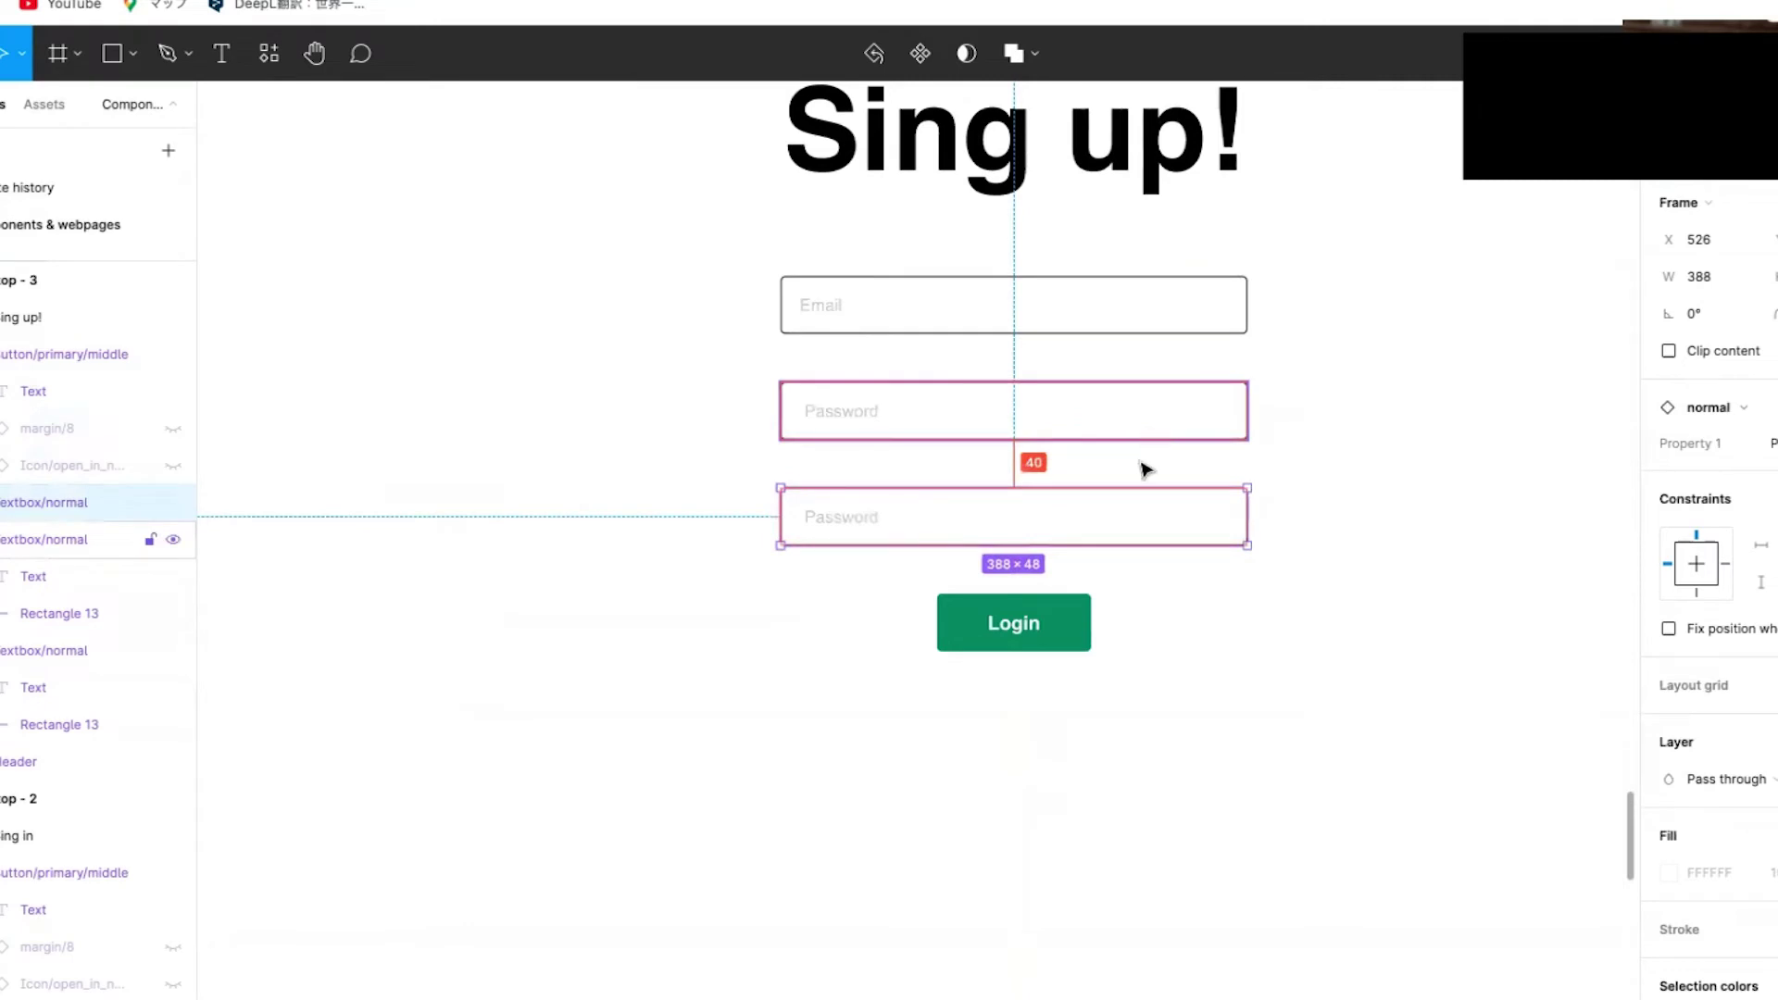
{"action": "left_click", "coordinate": [1131, 429]}
{"action": "key", "text": "alt"}
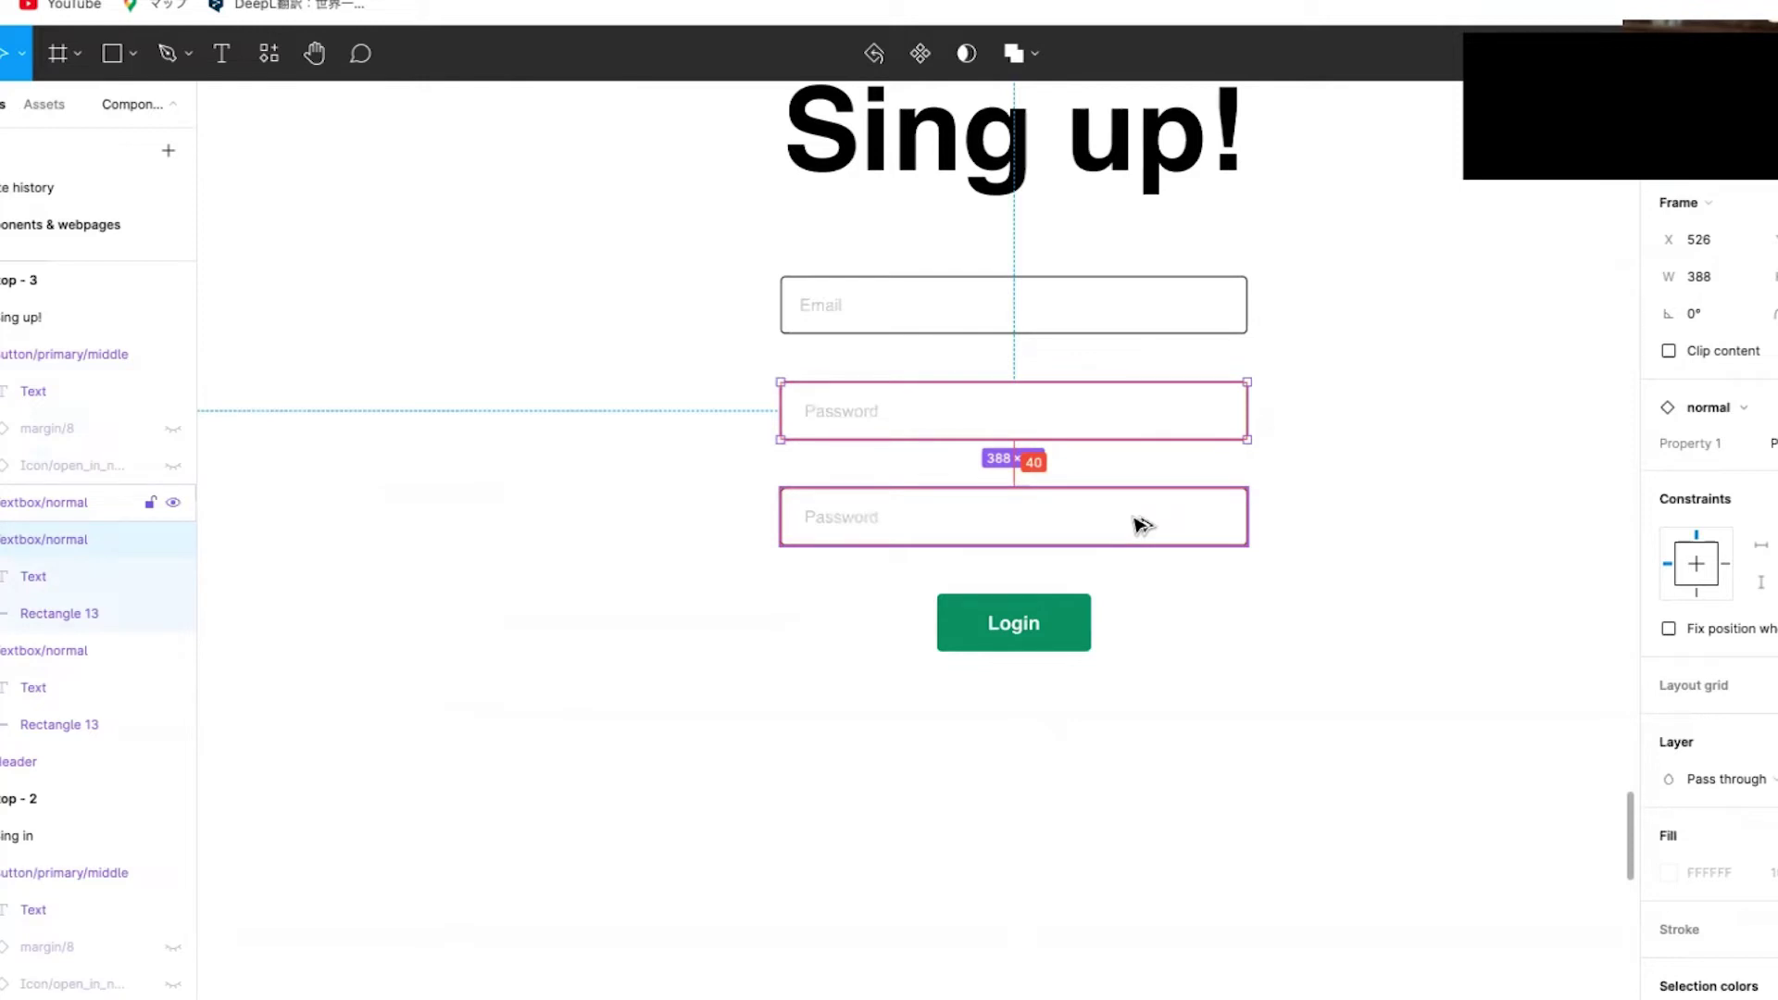
{"action": "left_click", "coordinate": [1082, 610]}
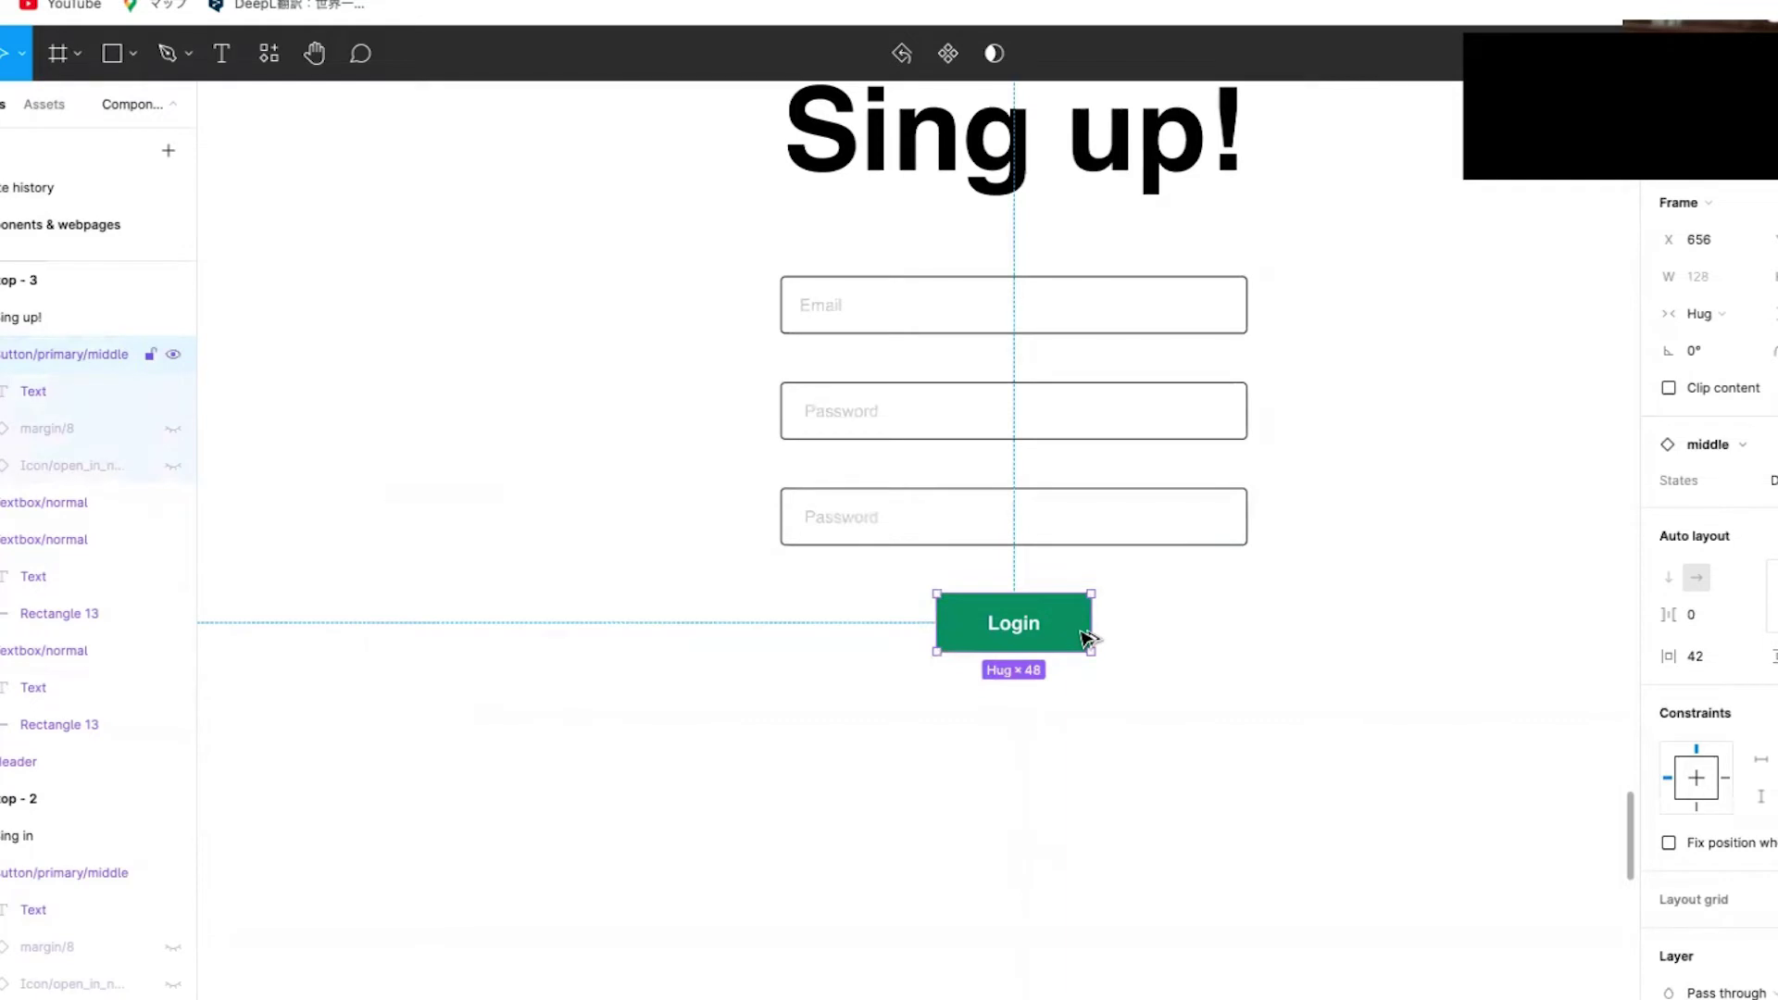
{"action": "scroll", "coordinate": [1081, 631], "scroll_direction": "down", "scroll_amount": 3}
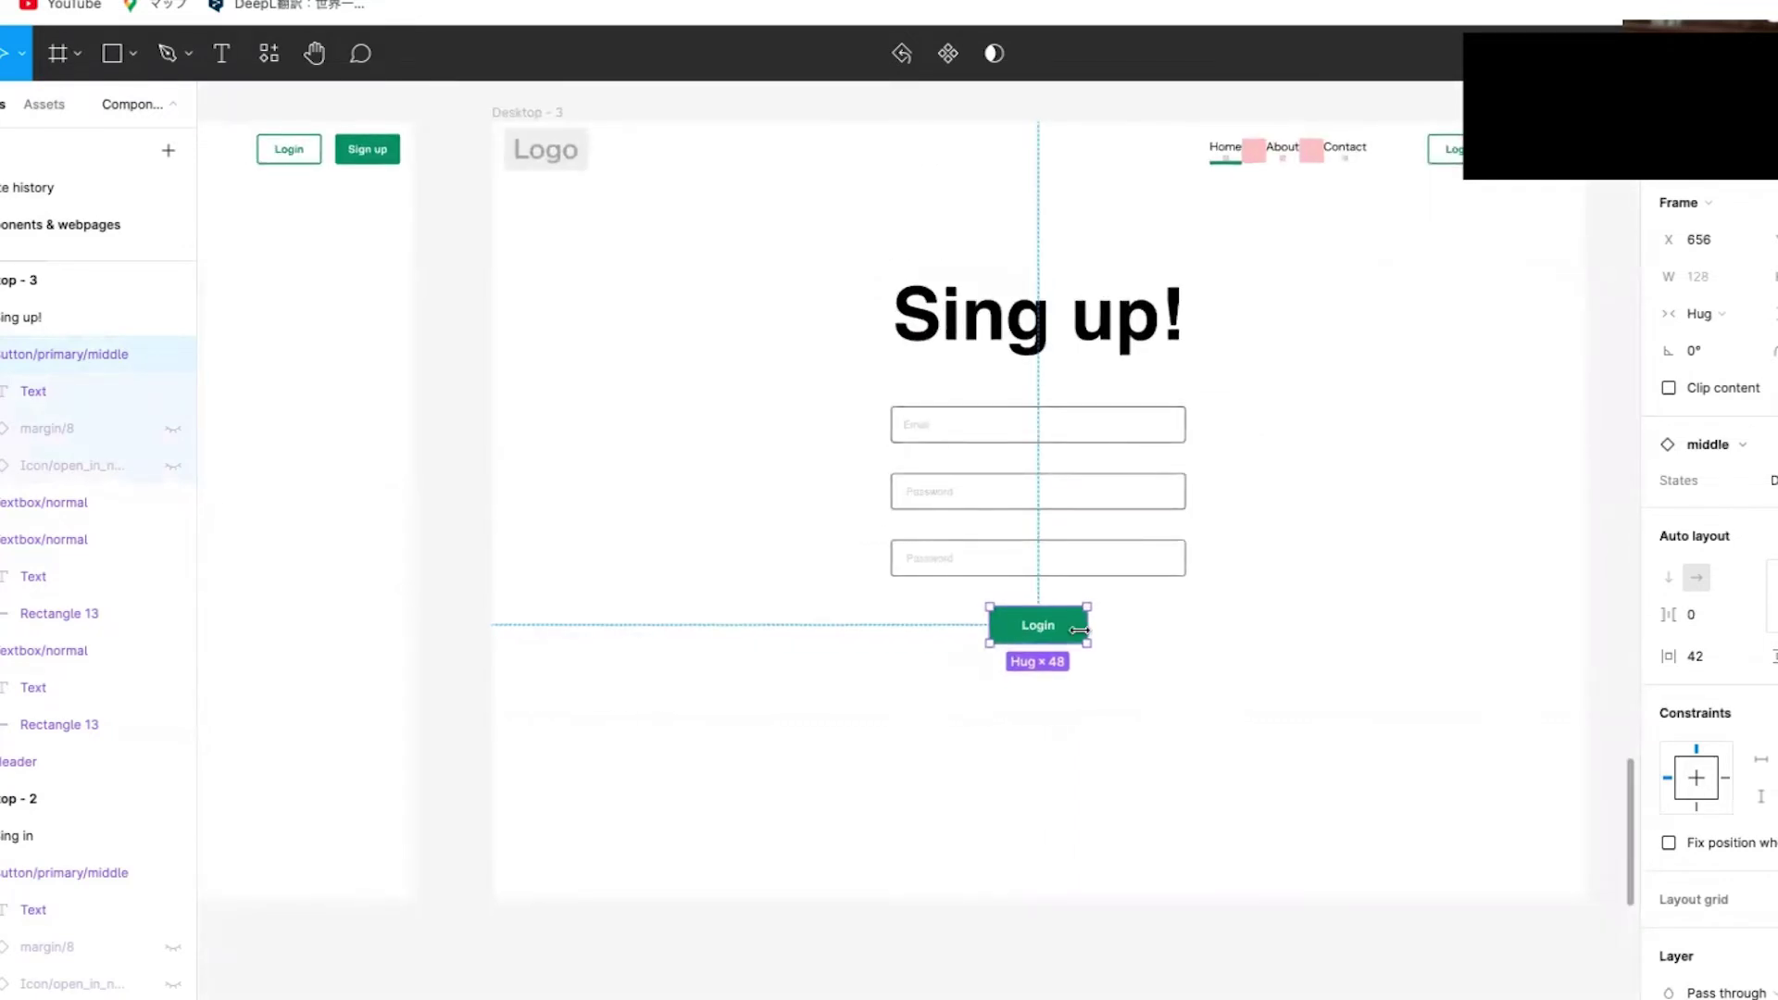
{"action": "scroll", "coordinate": [1081, 631], "scroll_direction": "down", "scroll_amount": 2}
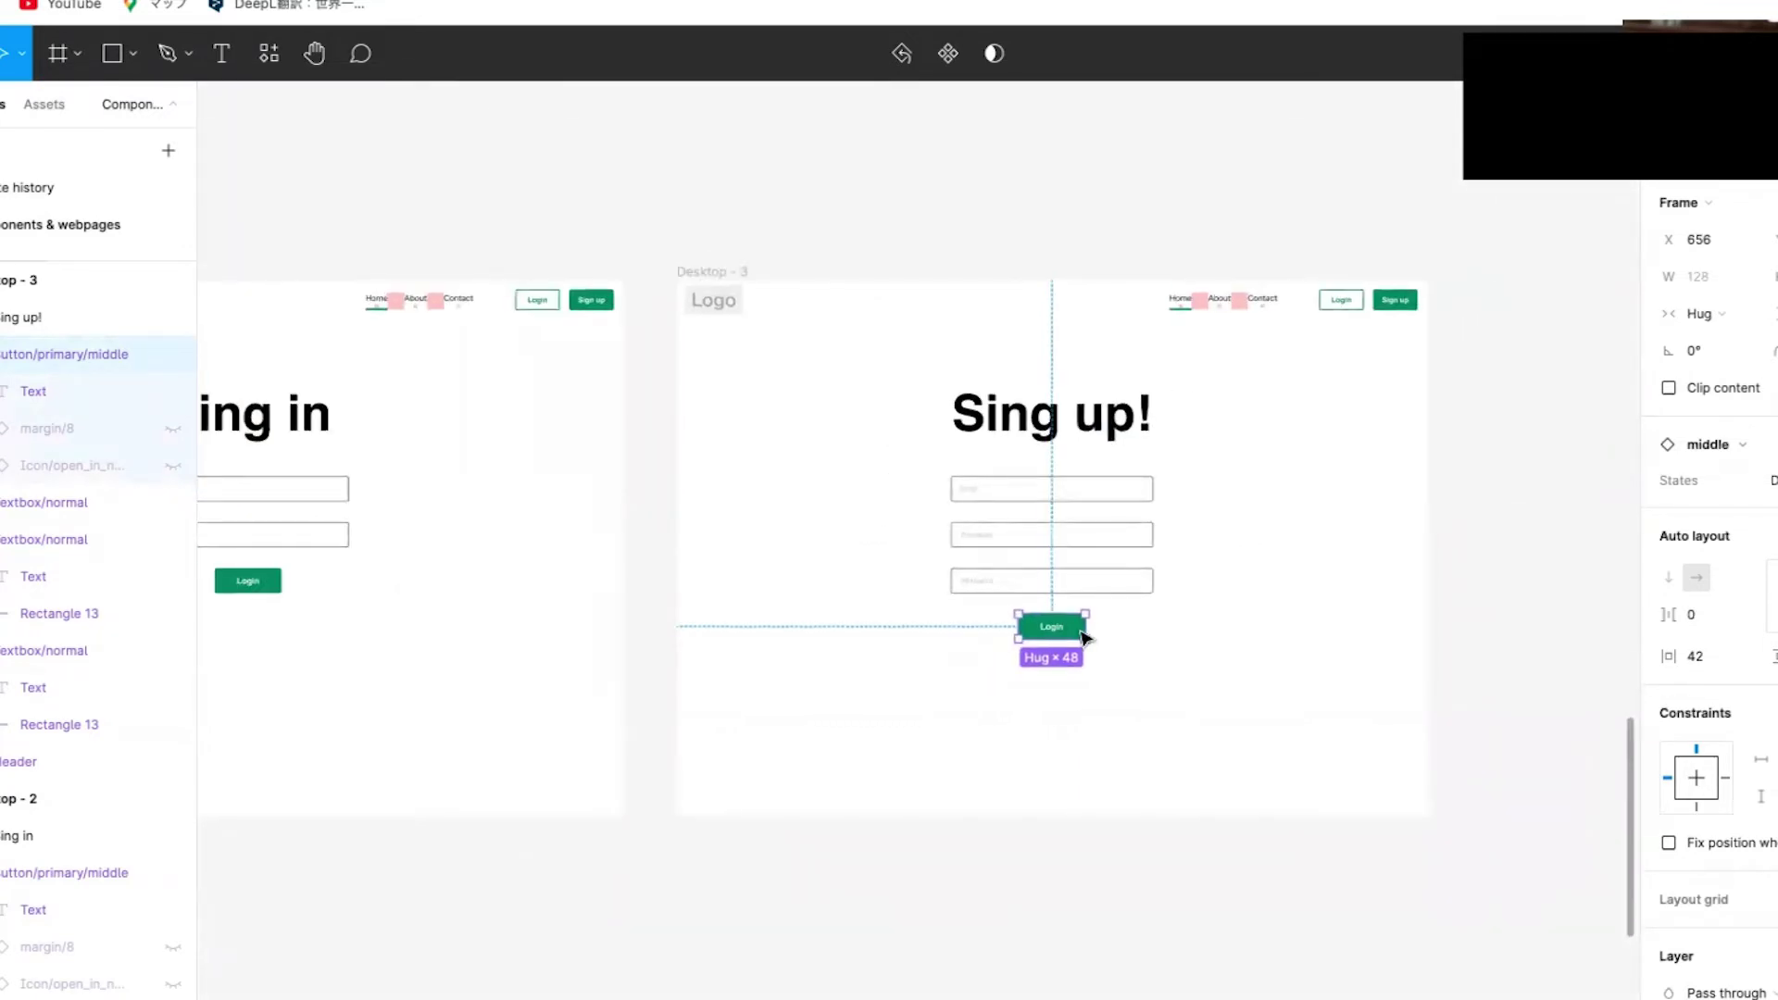
{"action": "scroll", "coordinate": [1082, 635], "scroll_direction": "down", "scroll_amount": 3}
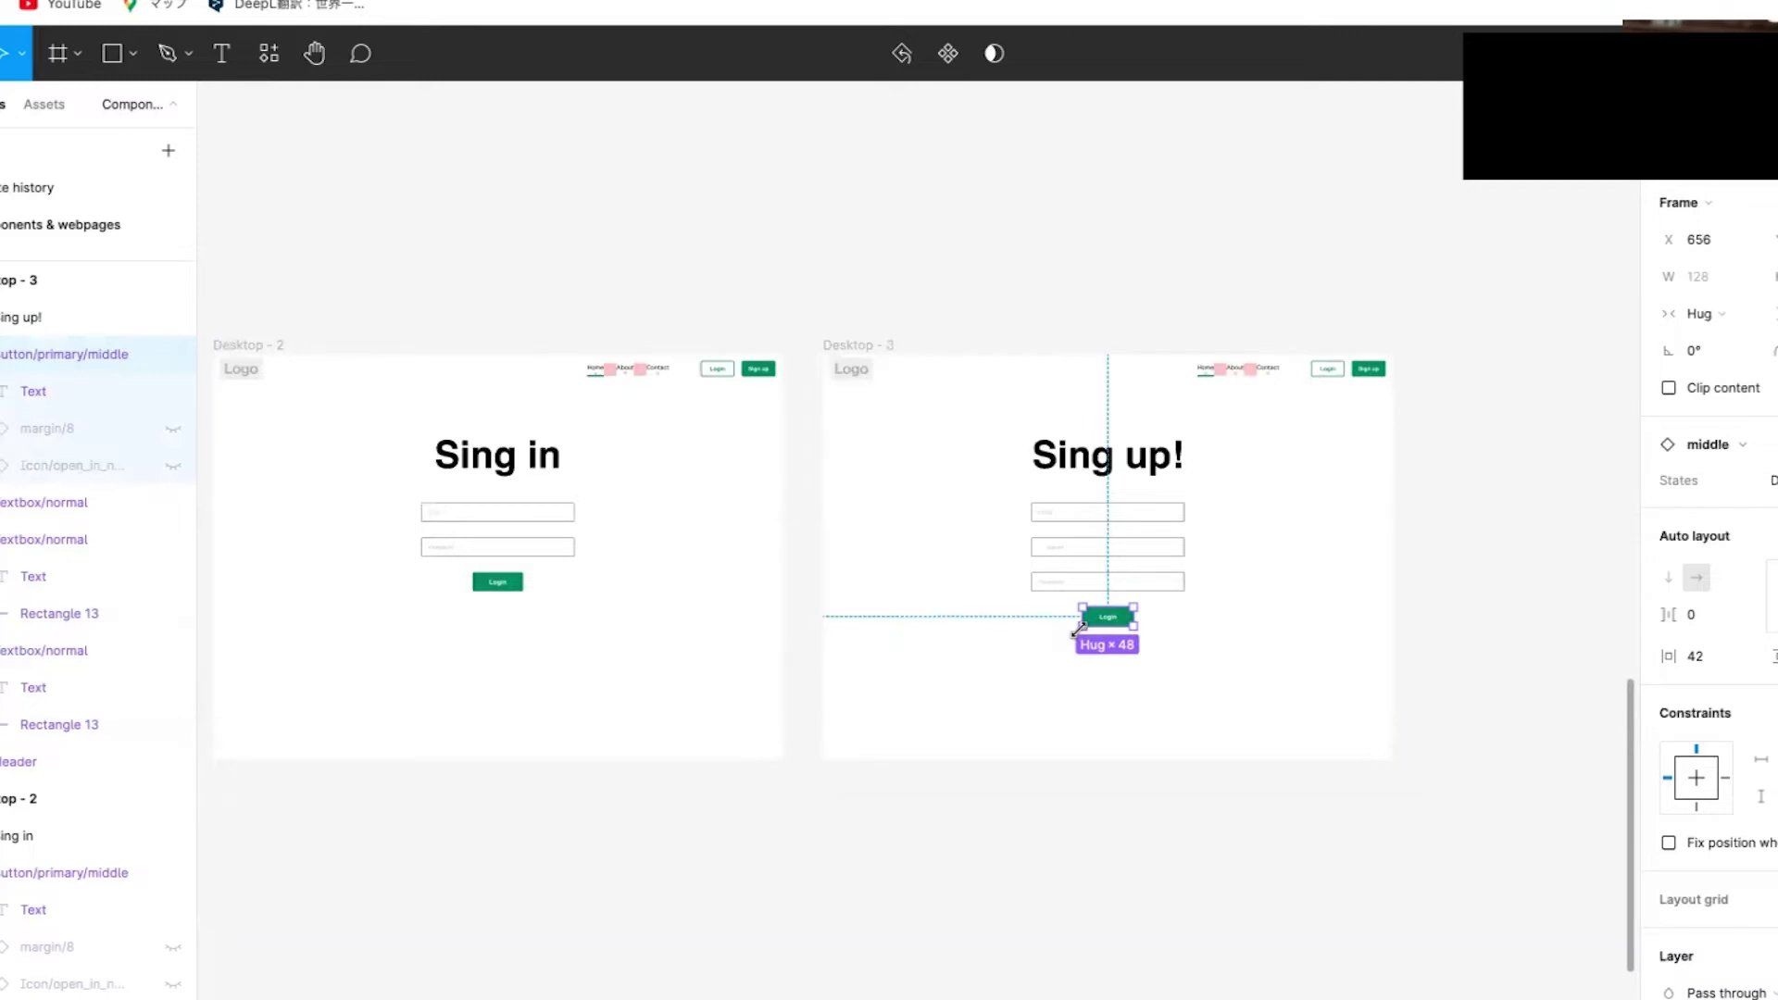
{"action": "scroll", "coordinate": [1079, 629], "scroll_direction": "up", "scroll_amount": 2}
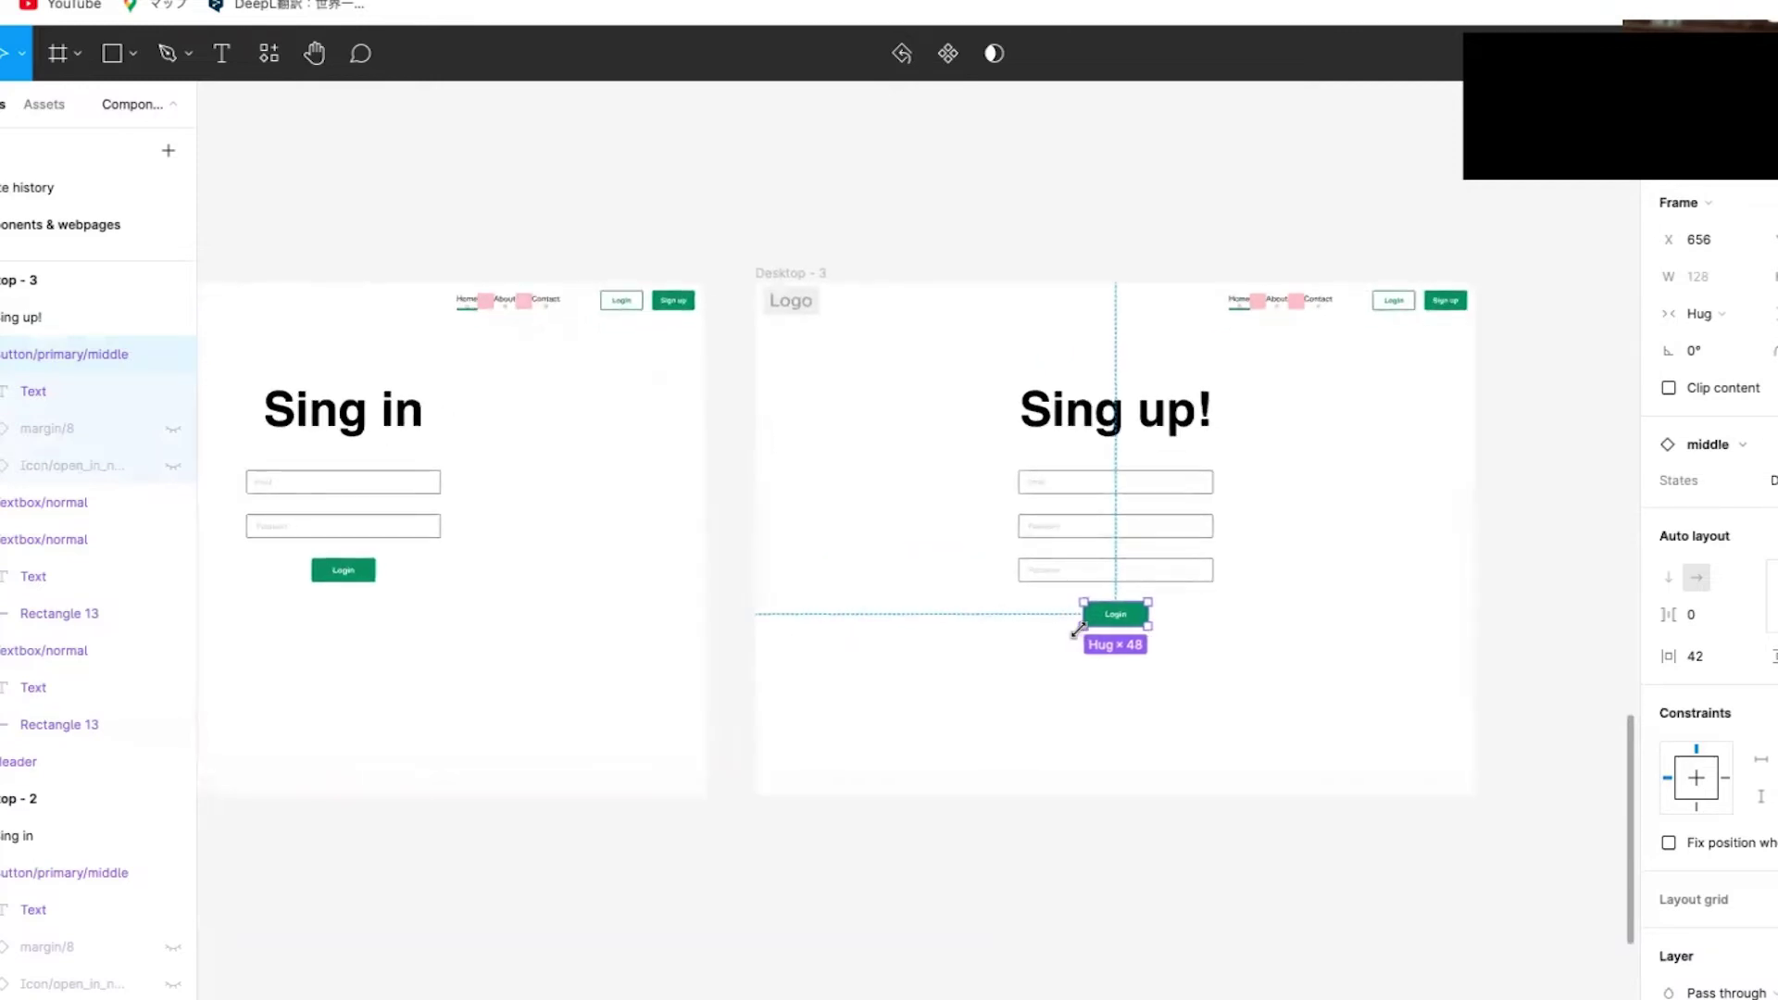
{"action": "scroll", "coordinate": [1082, 625], "scroll_direction": "up", "scroll_amount": 2}
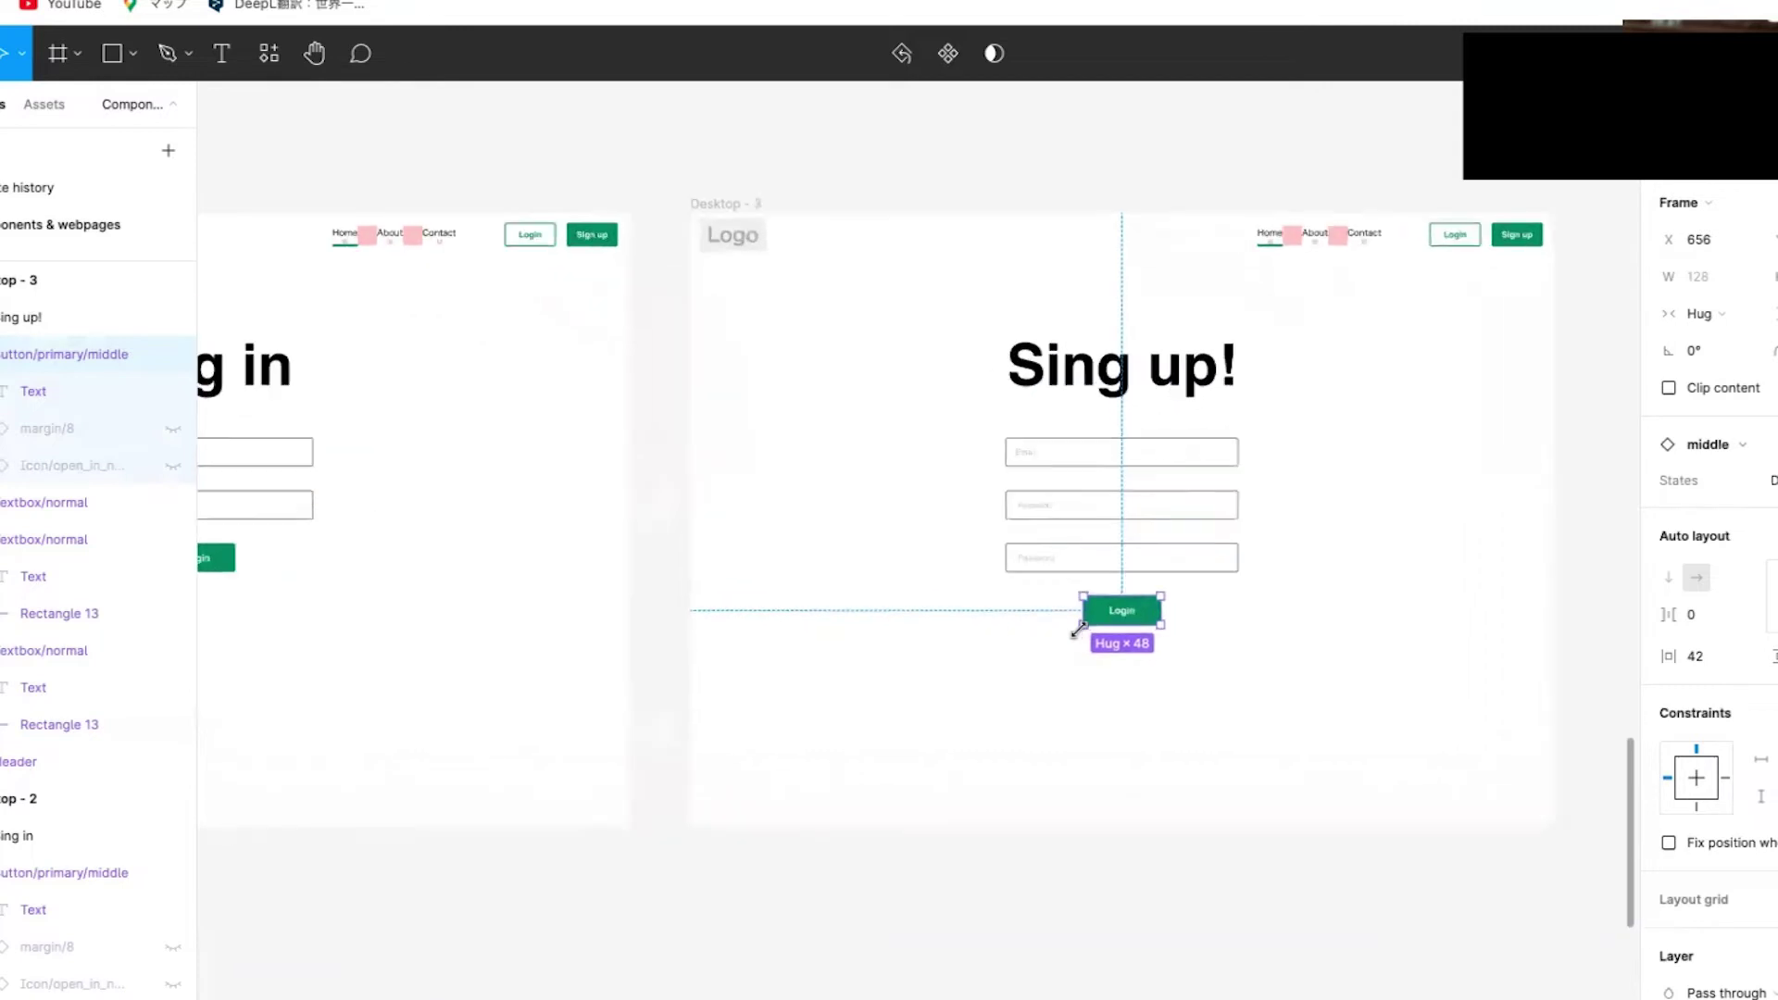
{"action": "scroll", "coordinate": [1082, 635], "scroll_direction": "right", "scroll_amount": 3}
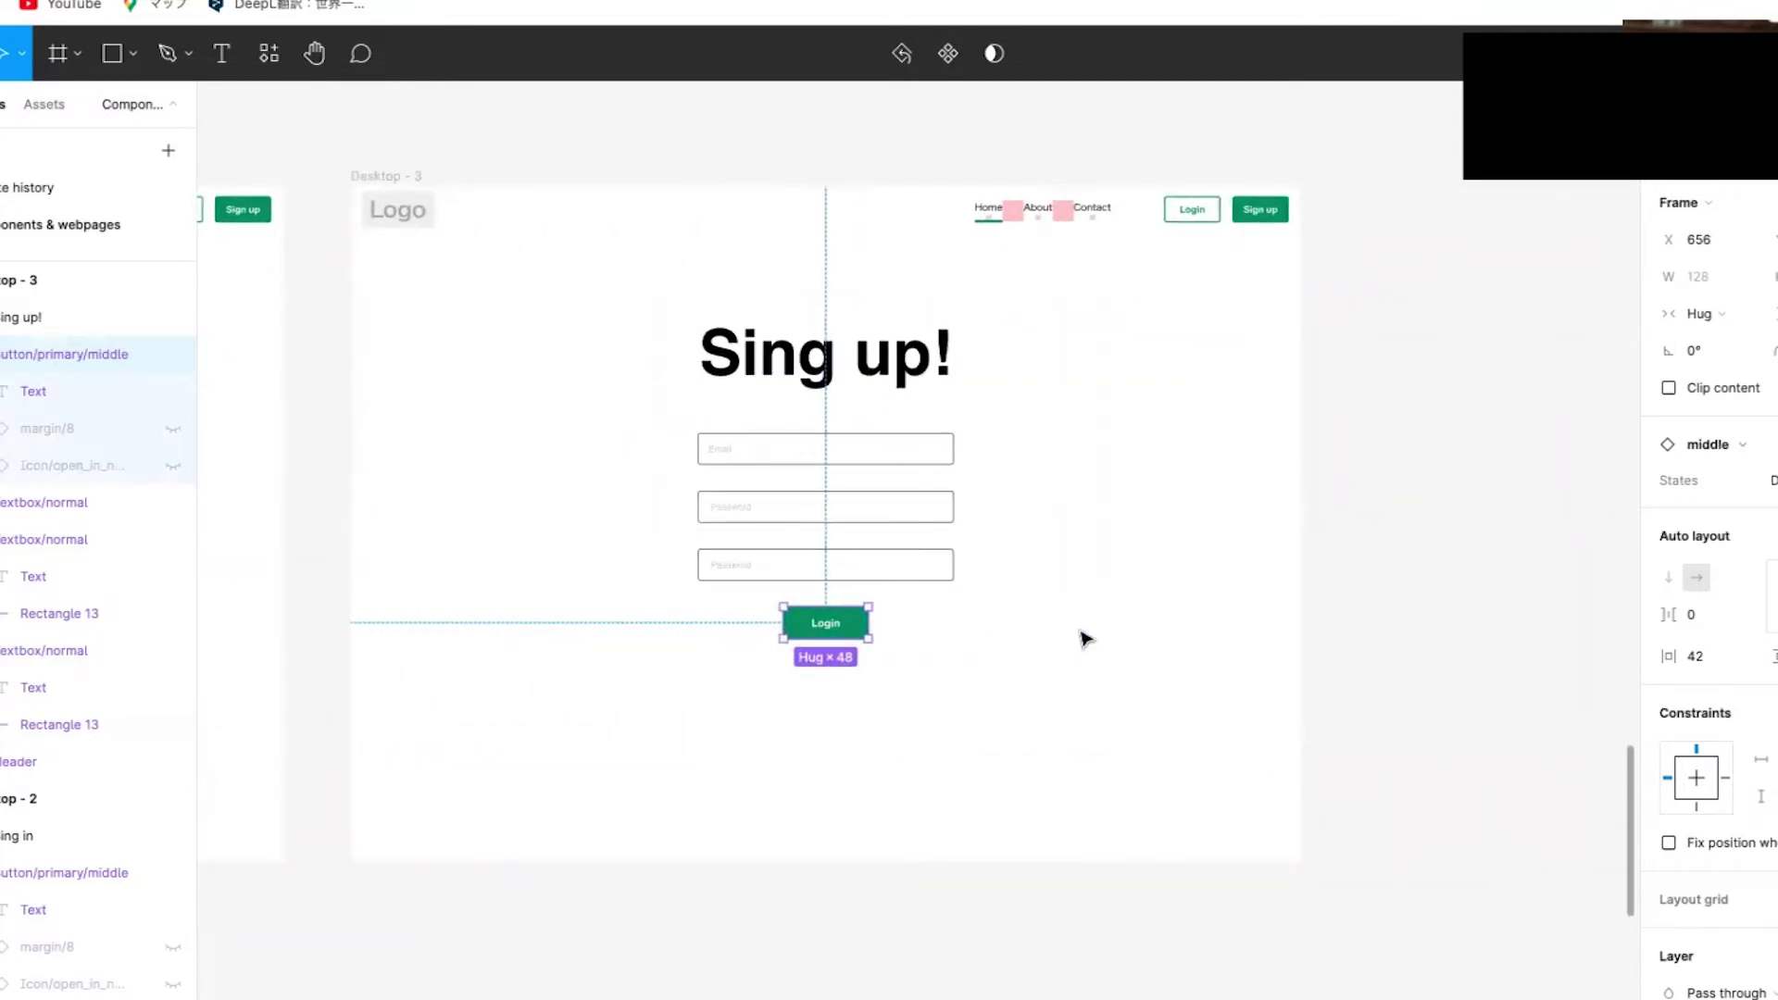
- Nudge the upper Password field in the Sing up! frame up 4 px for a 36 px gap below the Email field
{"action": "scroll", "coordinate": [1086, 639], "scroll_direction": "up", "scroll_amount": 1}
{"action": "scroll", "coordinate": [933, 528], "scroll_direction": "left", "scroll_amount": 1}
{"action": "scroll", "coordinate": [929, 525], "scroll_direction": "up", "scroll_amount": 2}
{"action": "left_click", "coordinate": [931, 489]}
{"action": "mouse_move", "coordinate": [978, 411]}
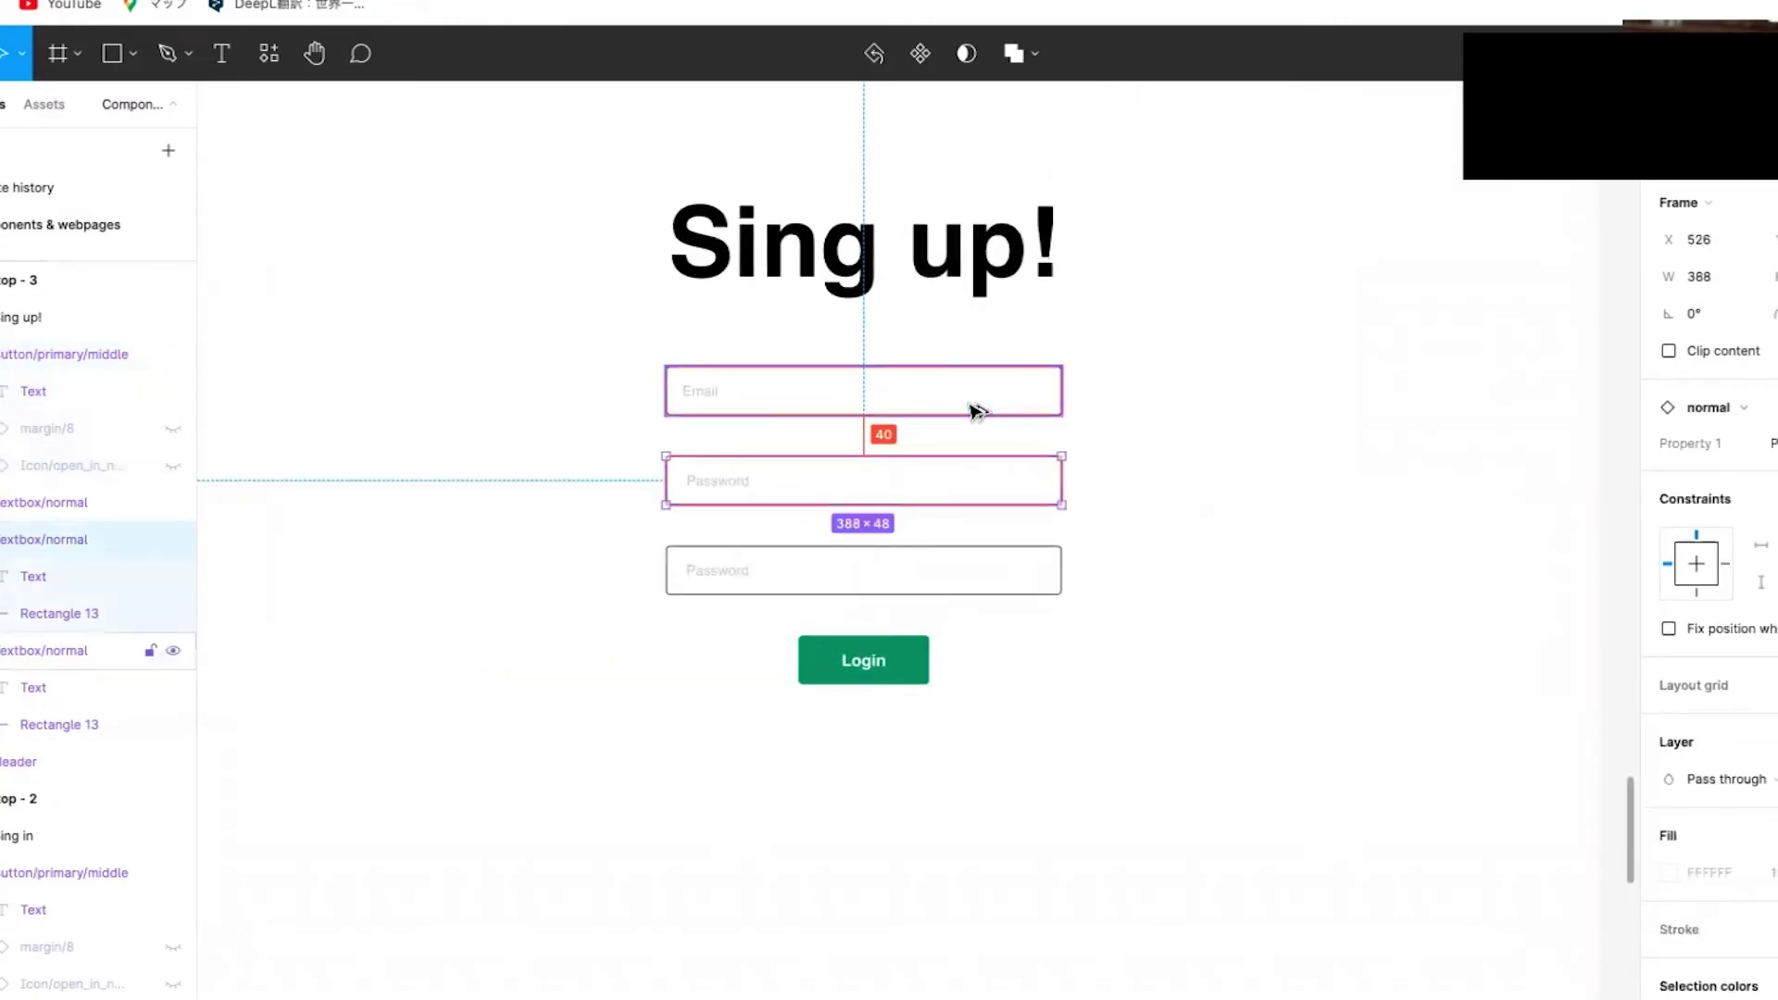
{"action": "key", "text": "Up"}
{"action": "key", "text": "Up"}
{"action": "key", "text": "Up"}
{"action": "key", "text": "Up"}
{"action": "key", "text": "Escape"}
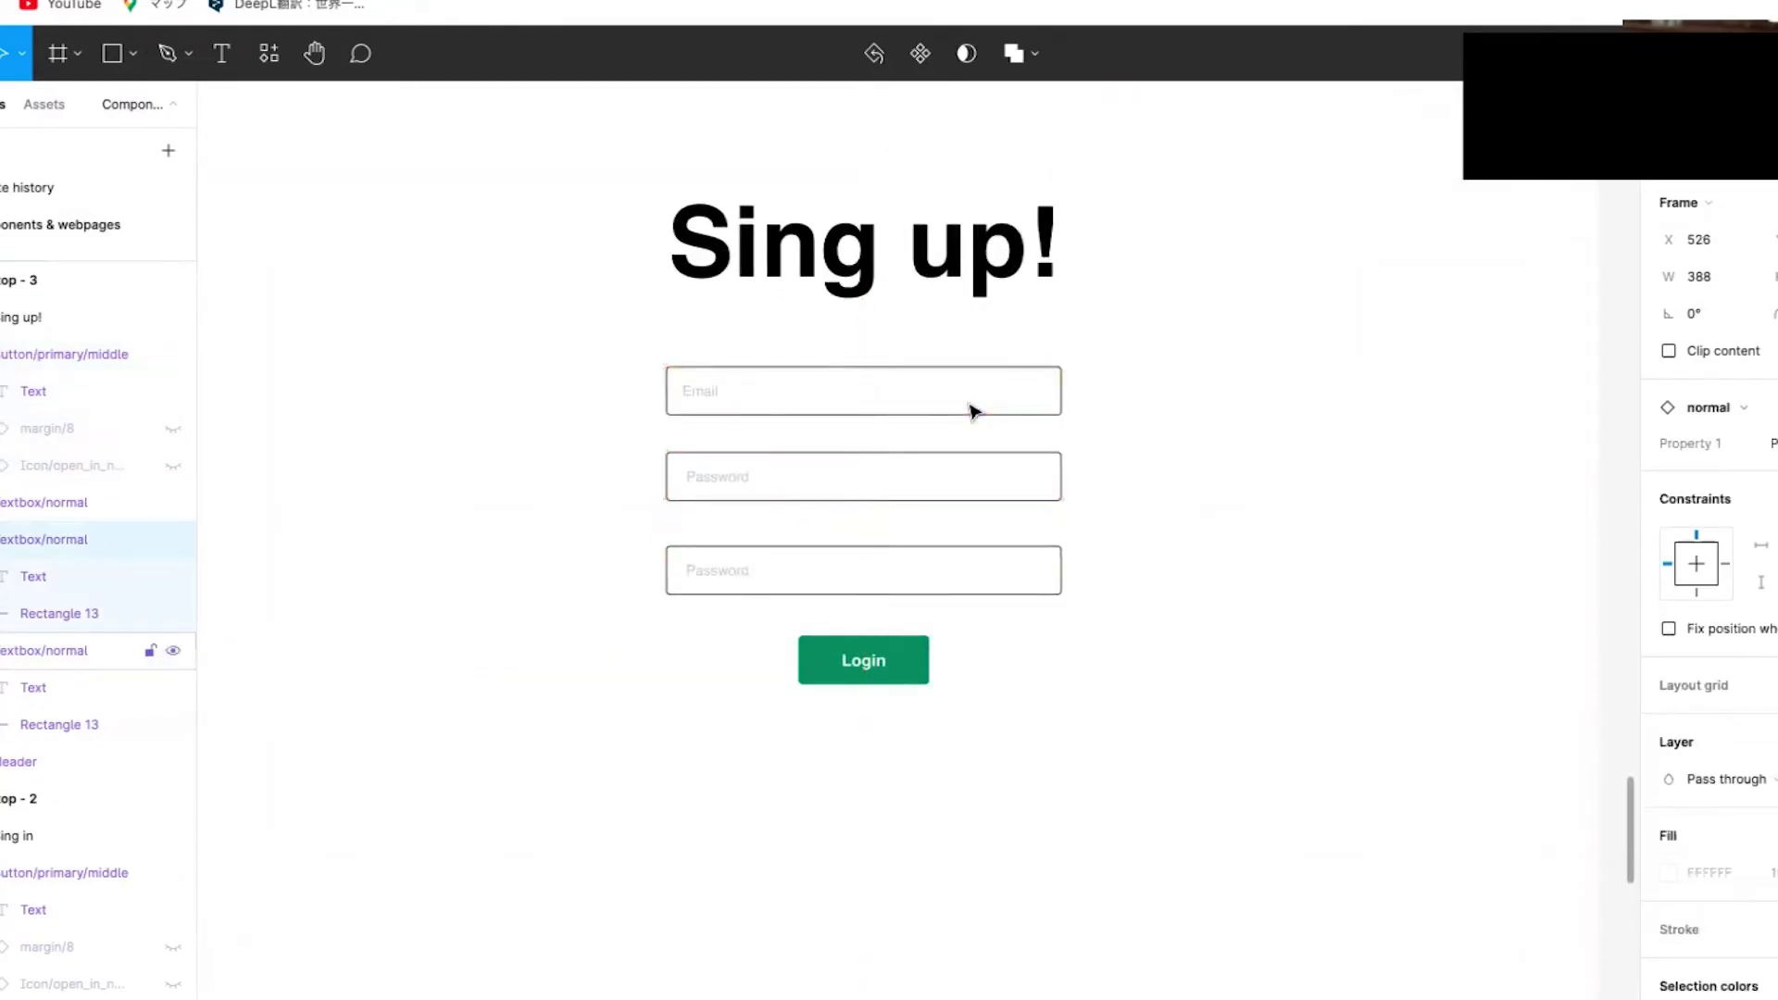
- Nudge the lower Password field up until it sits 36 px below the upper Password field
{"action": "left_click", "coordinate": [940, 582]}
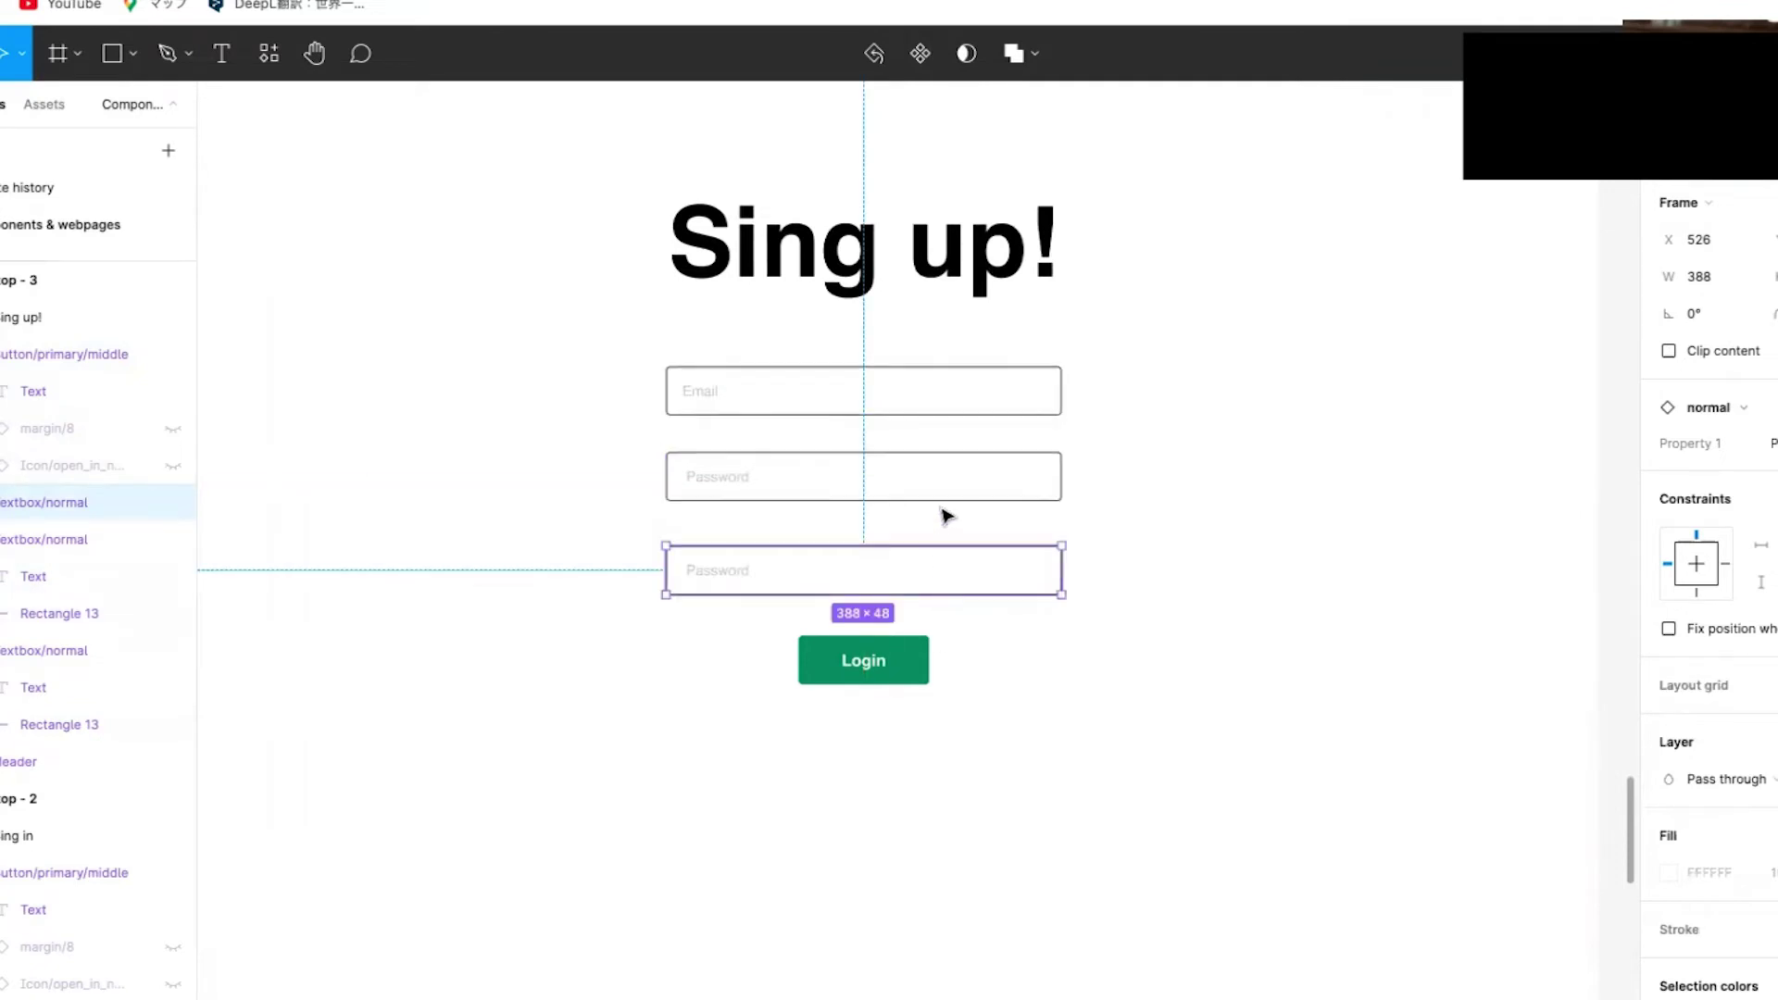
{"action": "key", "text": "alt"}
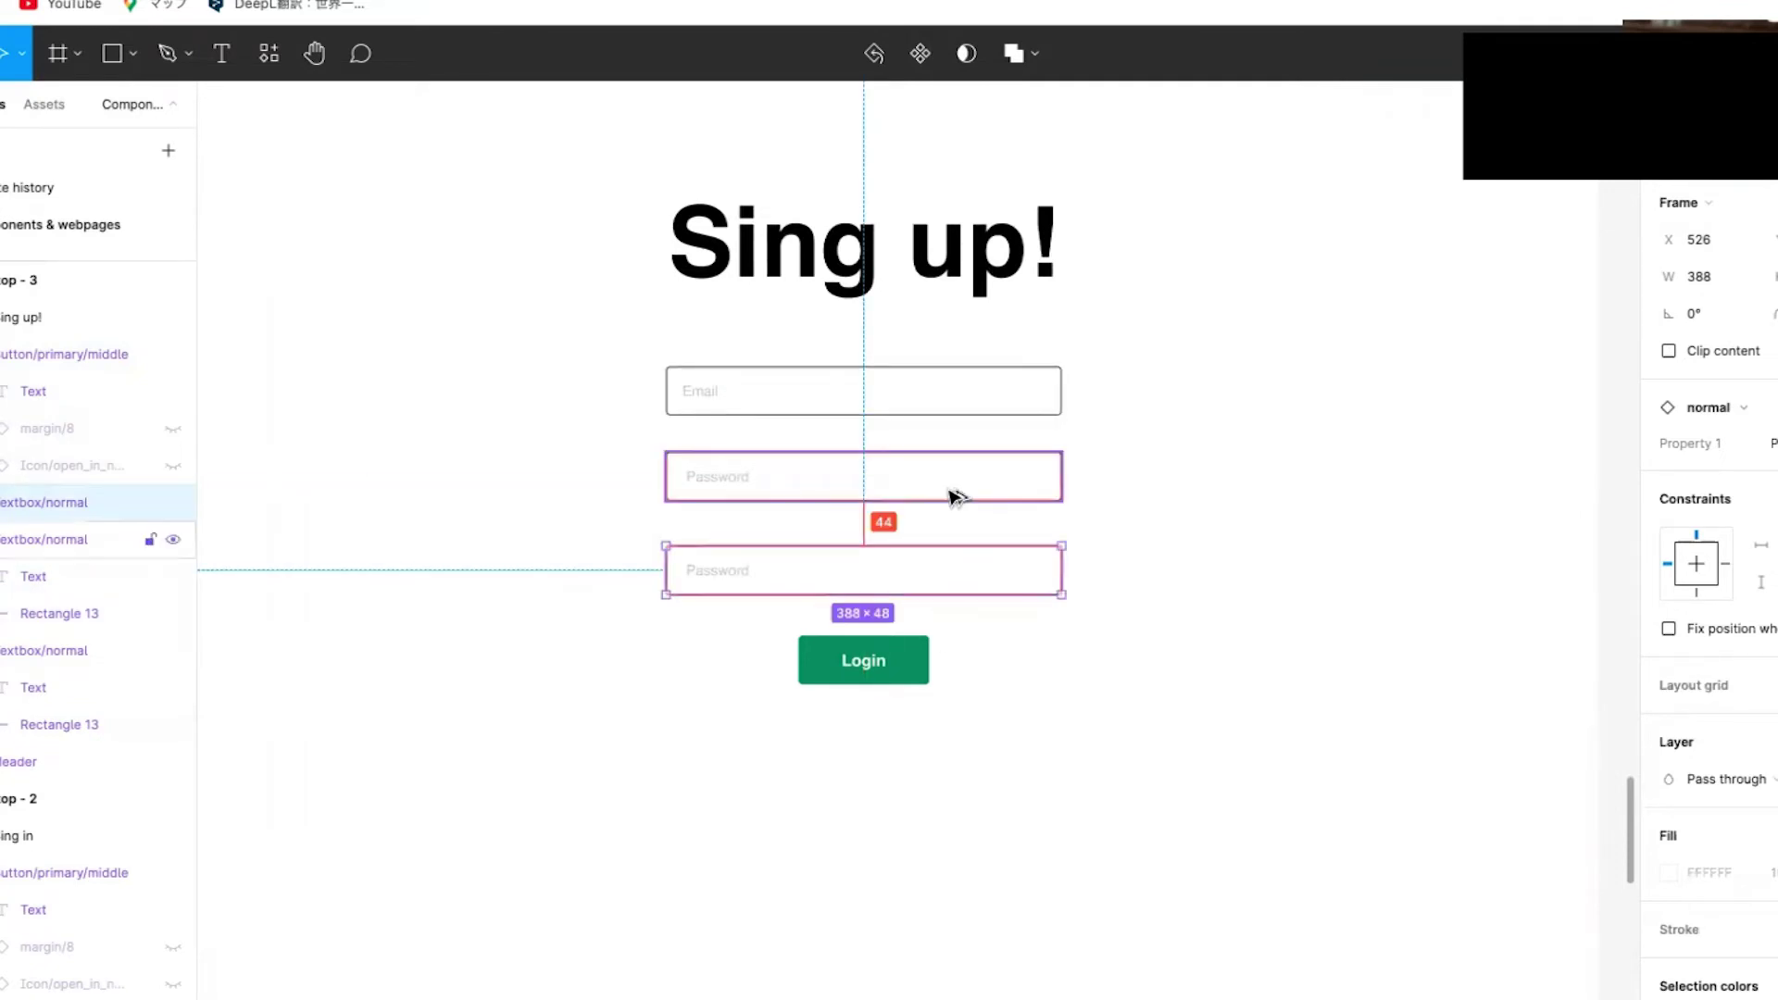
{"action": "key", "text": "Up"}
{"action": "key", "text": "Up"}
{"action": "key", "text": "Up"}
{"action": "key", "text": "Up"}
{"action": "key", "text": "Up"}
{"action": "key", "text": "Up"}
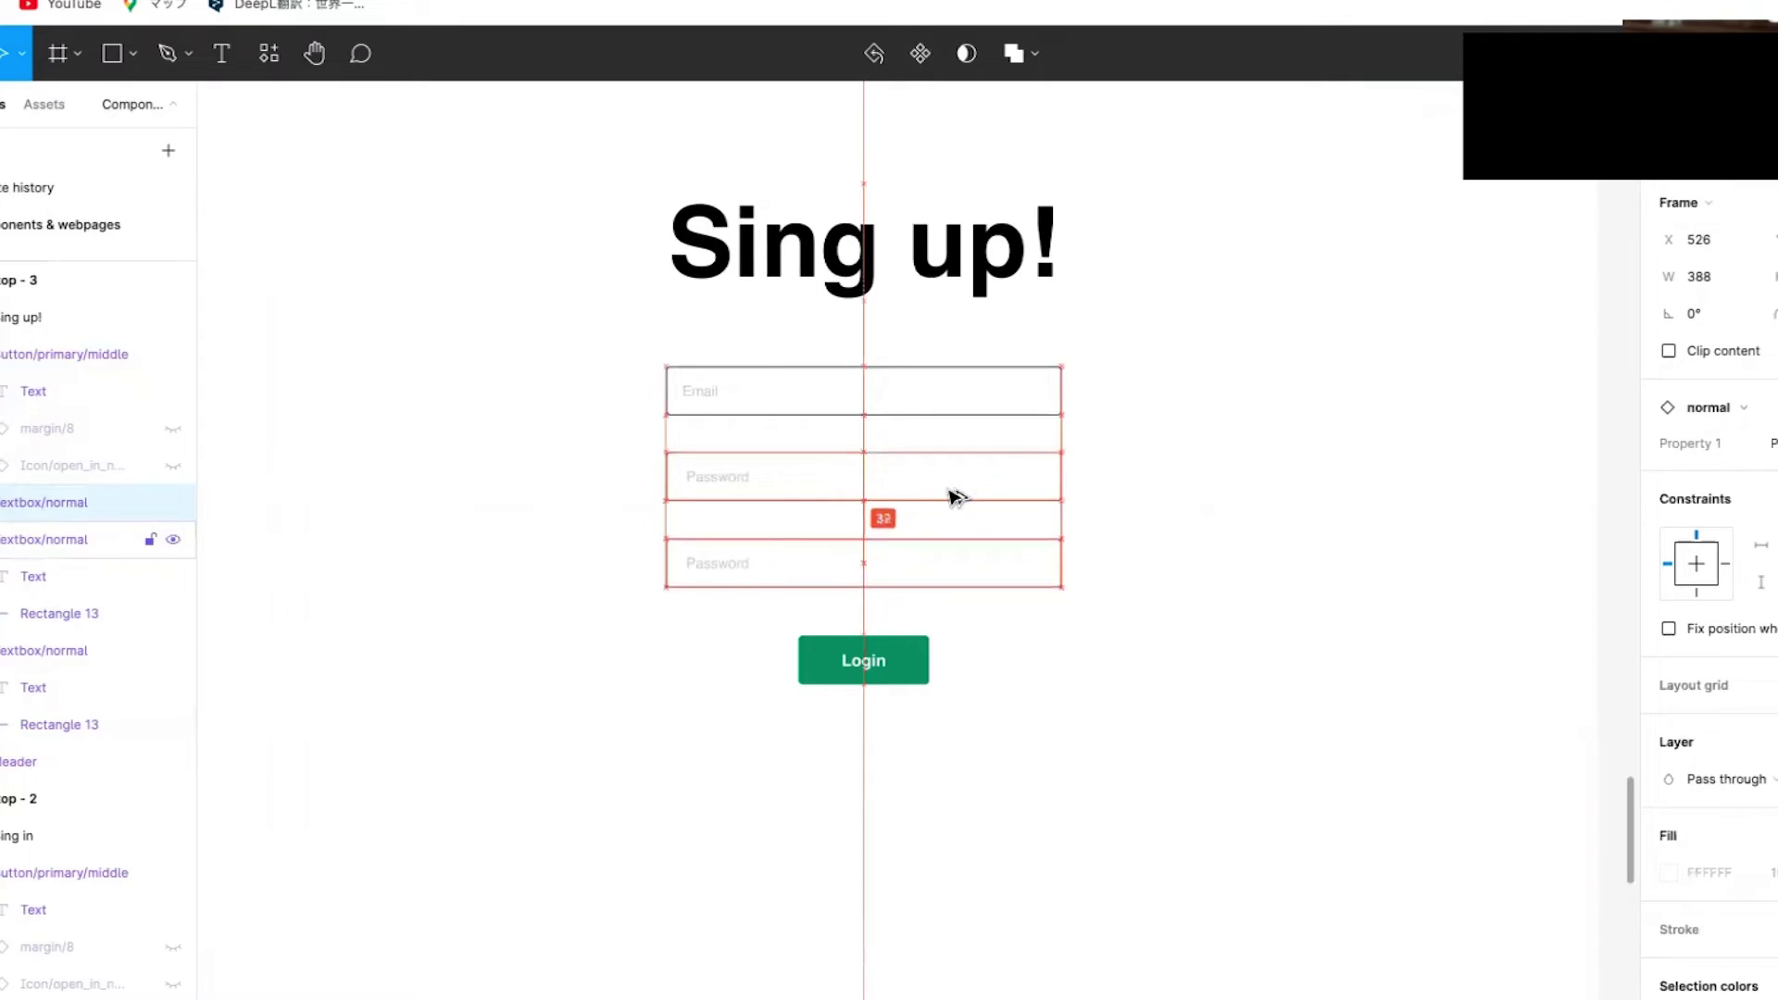
{"action": "key", "text": "alt+Up"}
{"action": "key", "text": "alt+Up"}
- Nudge the Login button in the Sing up! frame up to match the 36 px spacing of the text fields
{"action": "key", "text": "alt+Up"}
{"action": "key", "text": "alt+Up"}
{"action": "key", "text": "alt+Up"}
{"action": "key", "text": "alt+Up"}
{"action": "key", "text": "alt+Up"}
{"action": "key", "text": "alt+Up"}
{"action": "key", "text": "alt+Up"}
{"action": "key", "text": "alt+Up"}
{"action": "key", "text": "alt+Up"}
{"action": "key", "text": "alt+Up"}
{"action": "key", "text": "alt+Up"}
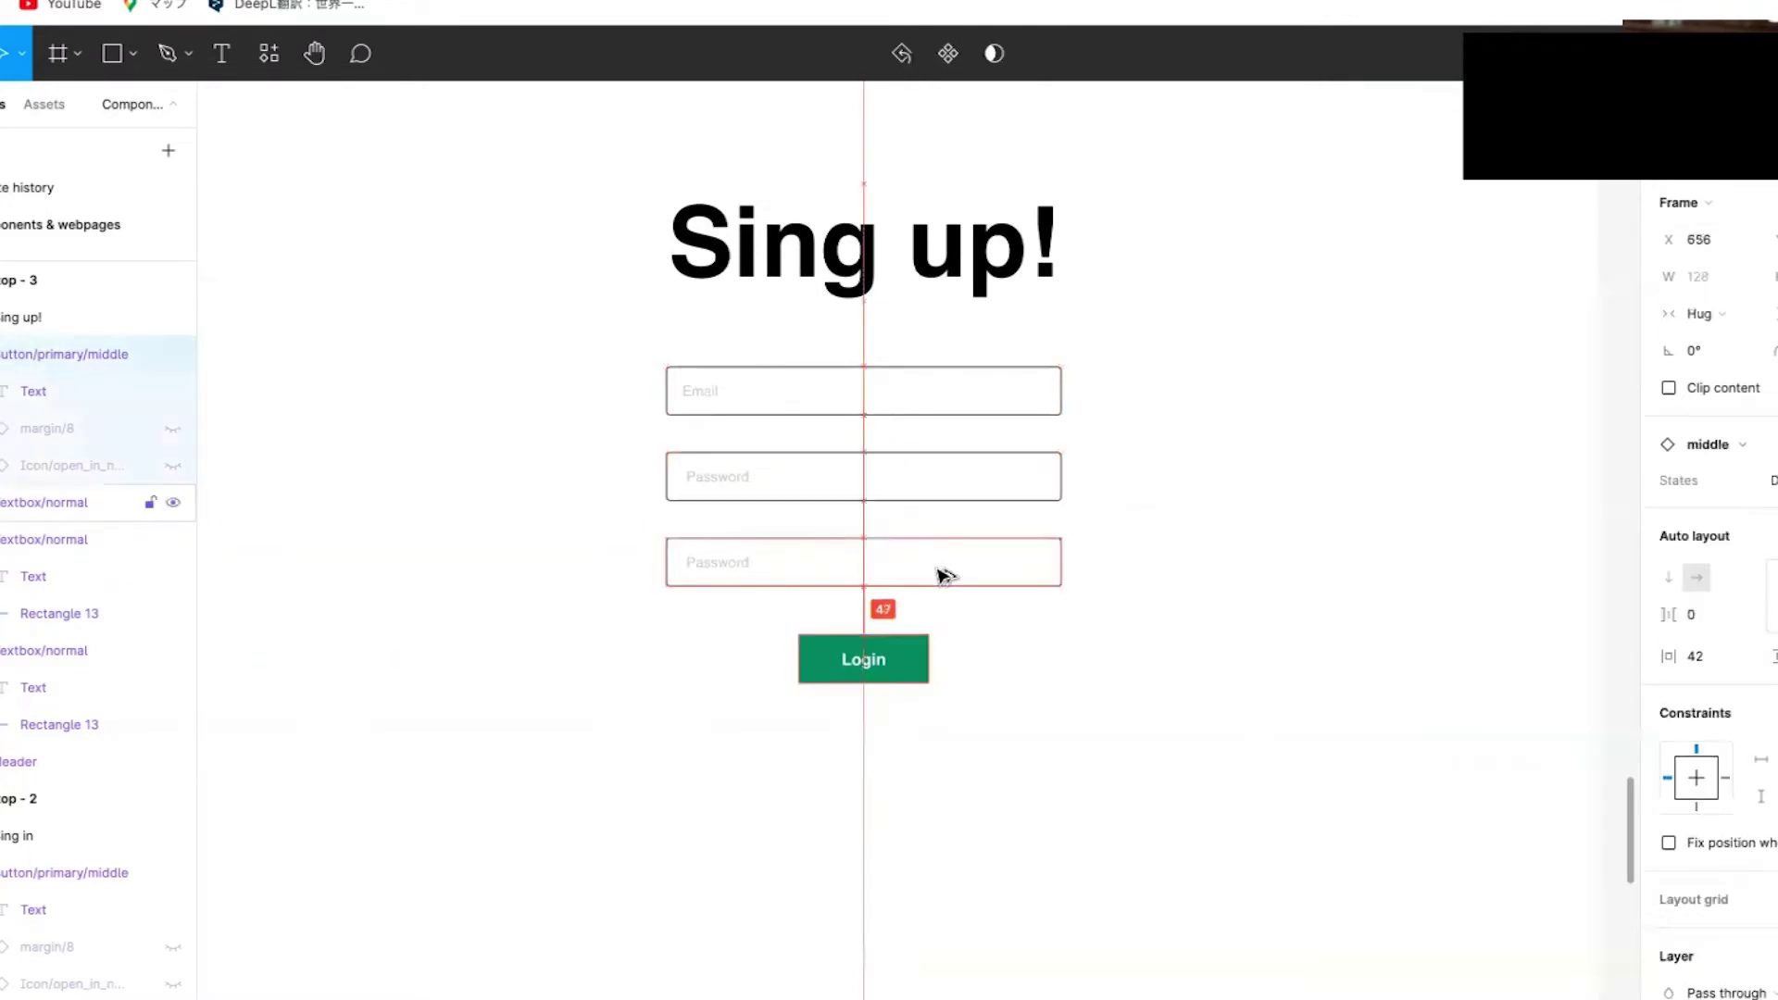
{"action": "key", "text": "alt+Down"}
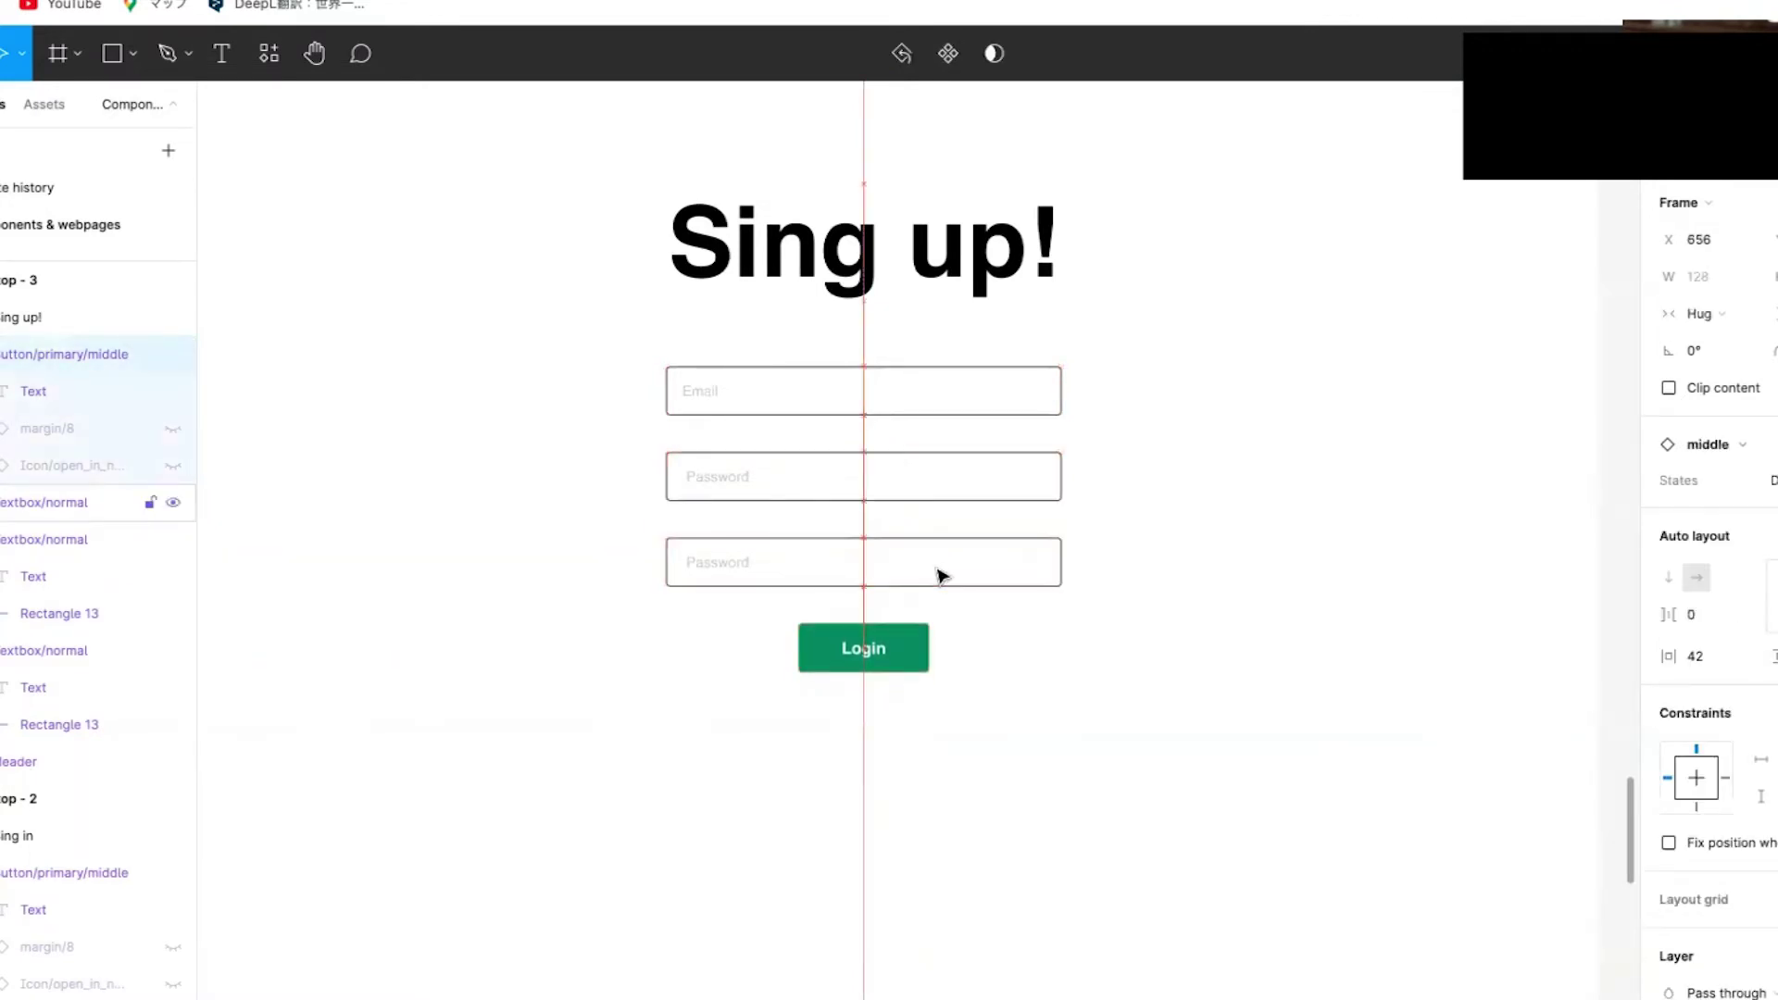
- Nudge the Password field in the Sing in frame up until it sits 36 px below the Email field
{"action": "scroll", "coordinate": [941, 575], "scroll_direction": "down", "scroll_amount": 3}
{"action": "scroll", "coordinate": [942, 575], "scroll_direction": "left", "scroll_amount": 8}
{"action": "left_click", "coordinate": [928, 515]}
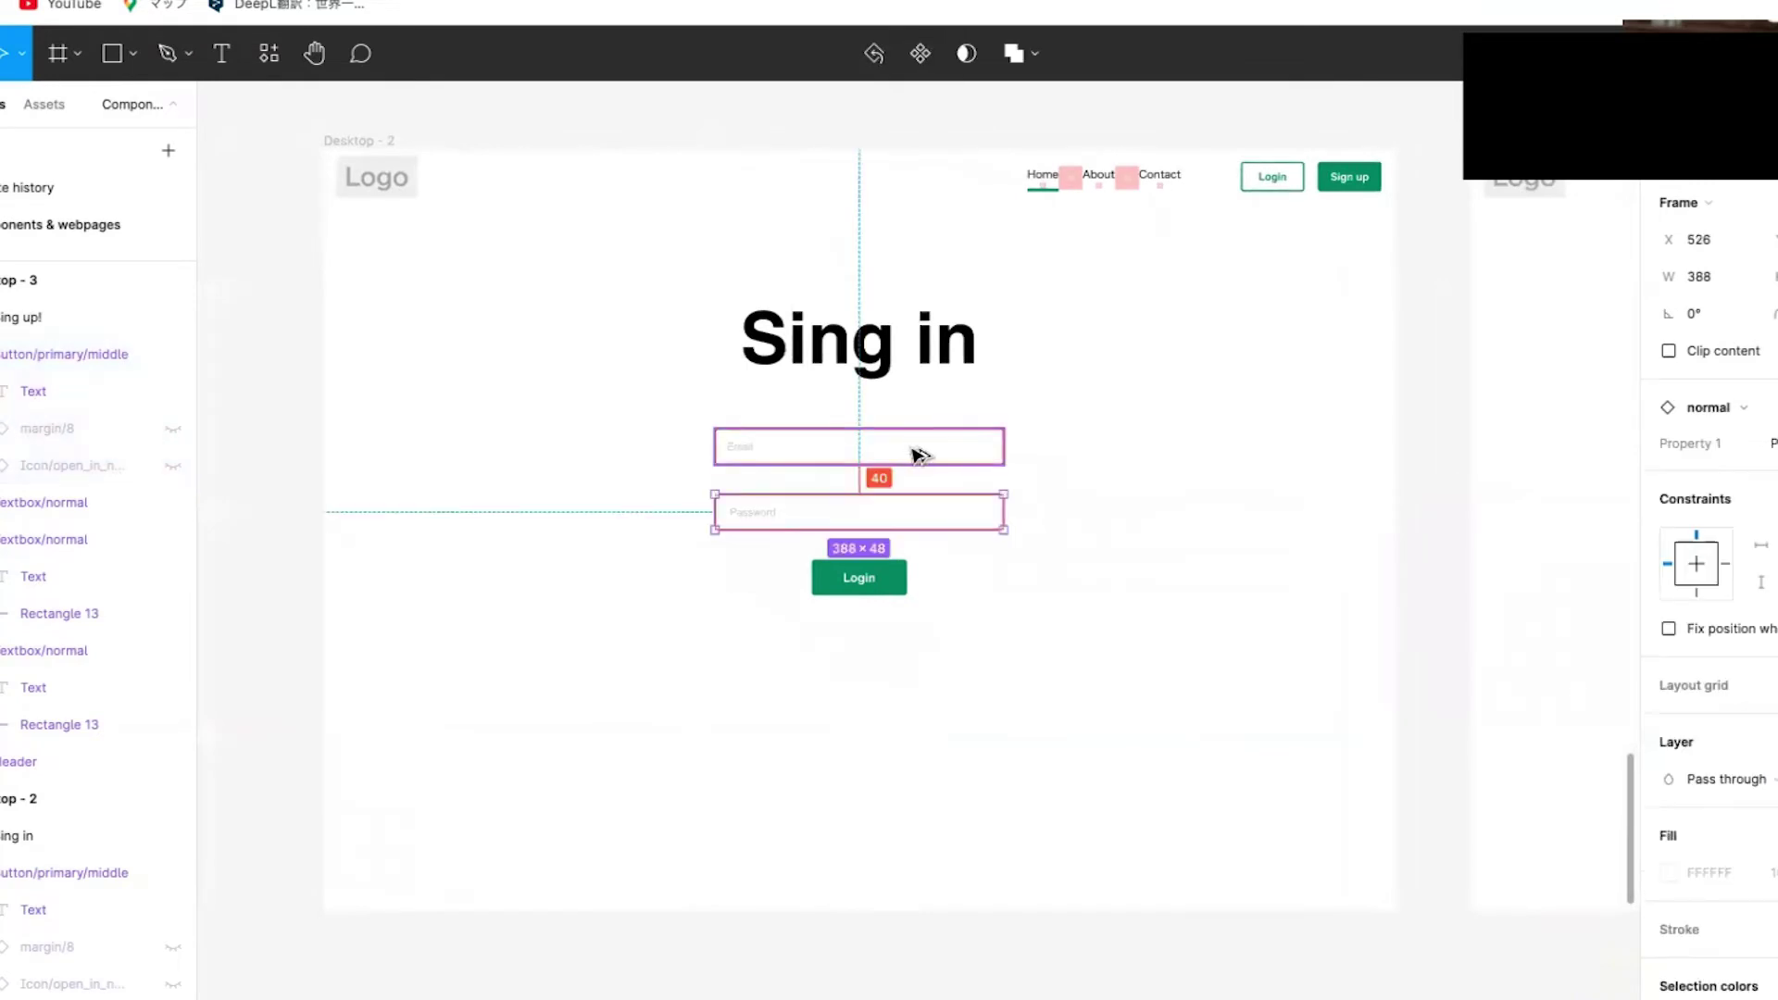
{"action": "key", "text": "alt+Up"}
{"action": "key", "text": "alt+Up"}
{"action": "key", "text": "alt+Up"}
{"action": "key", "text": "alt+Up"}
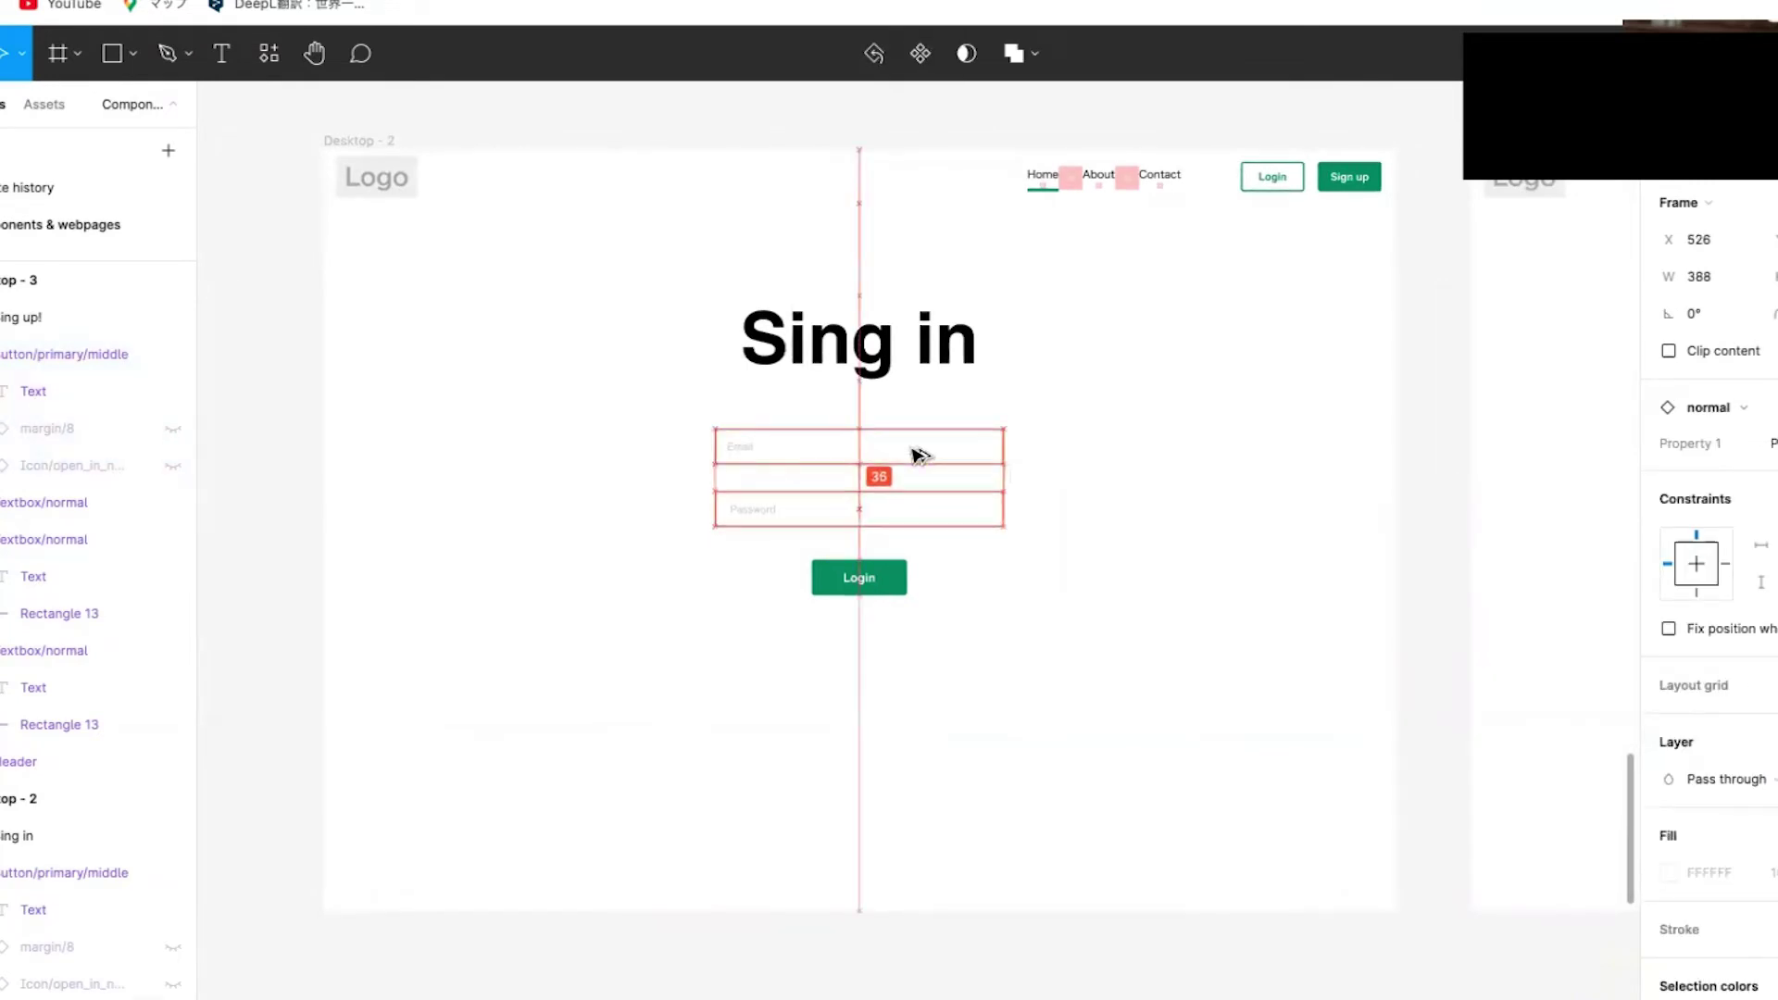
- Nudge the Login button in the Sing in frame up to a 36 px gap below the Password field, then deselect it
{"action": "left_click", "coordinate": [895, 579]}
{"action": "key", "text": "alt+Up"}
{"action": "key", "text": "alt+Up"}
{"action": "key", "text": "alt+Up"}
{"action": "key", "text": "alt+Up"}
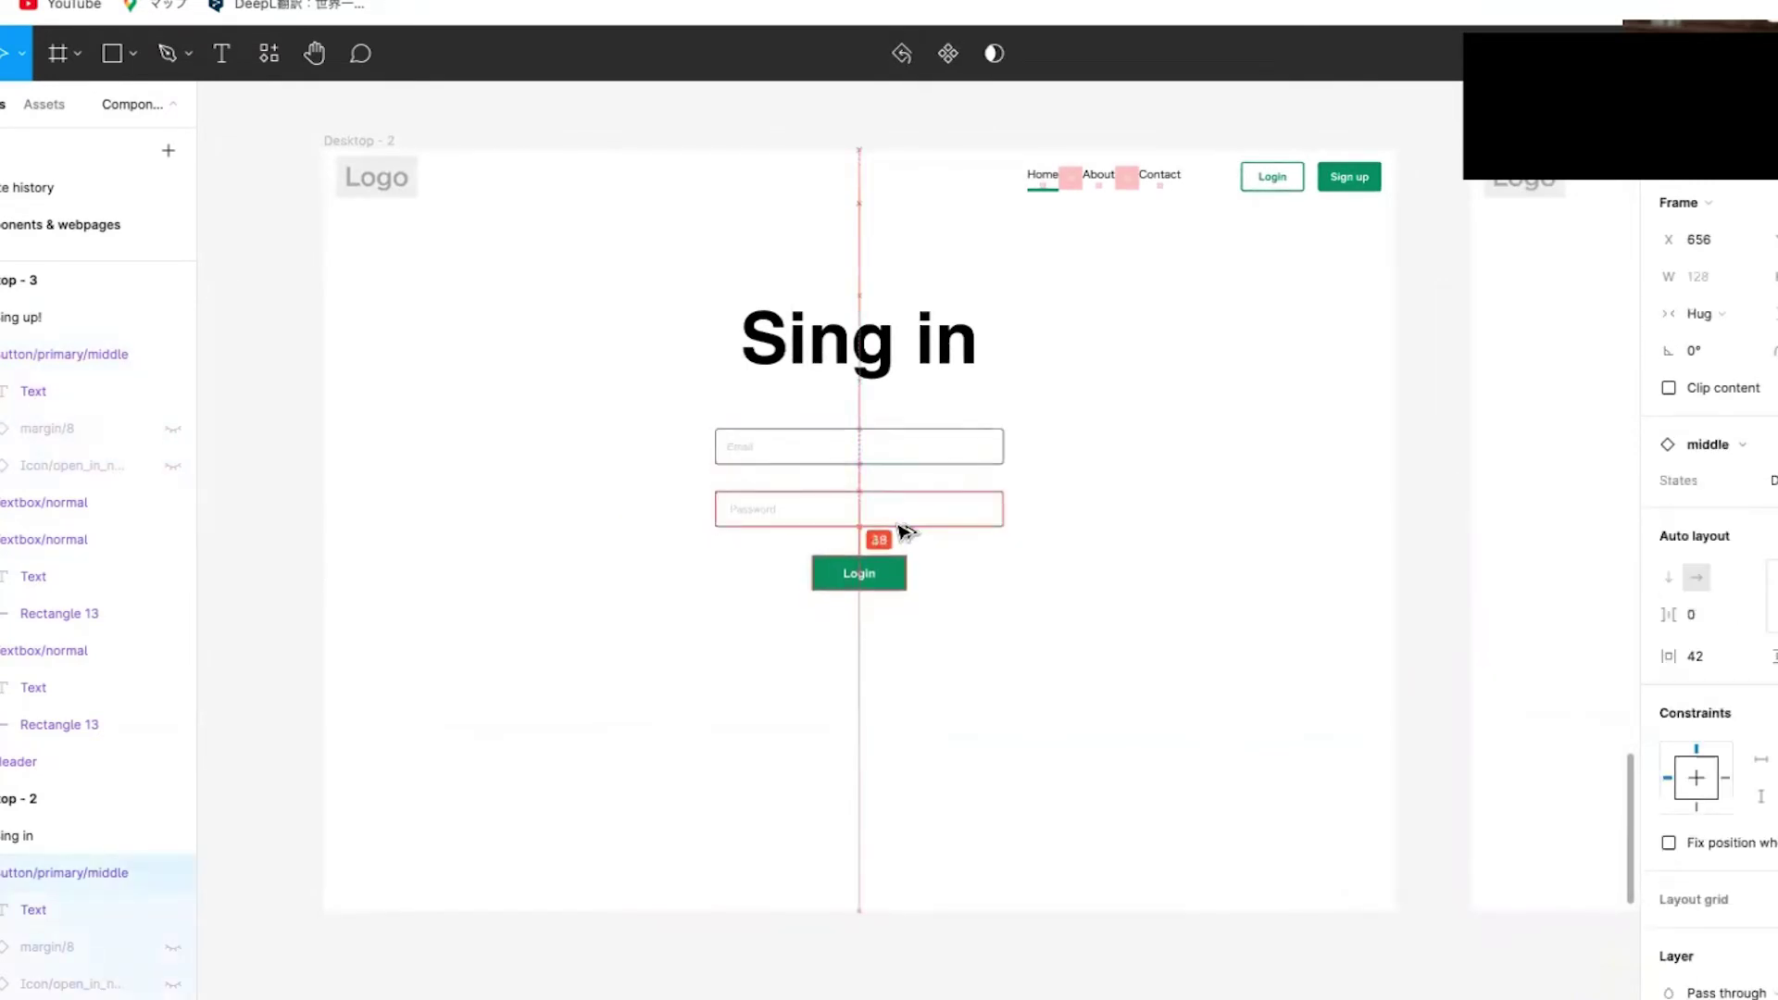
{"action": "left_click", "coordinate": [949, 618]}
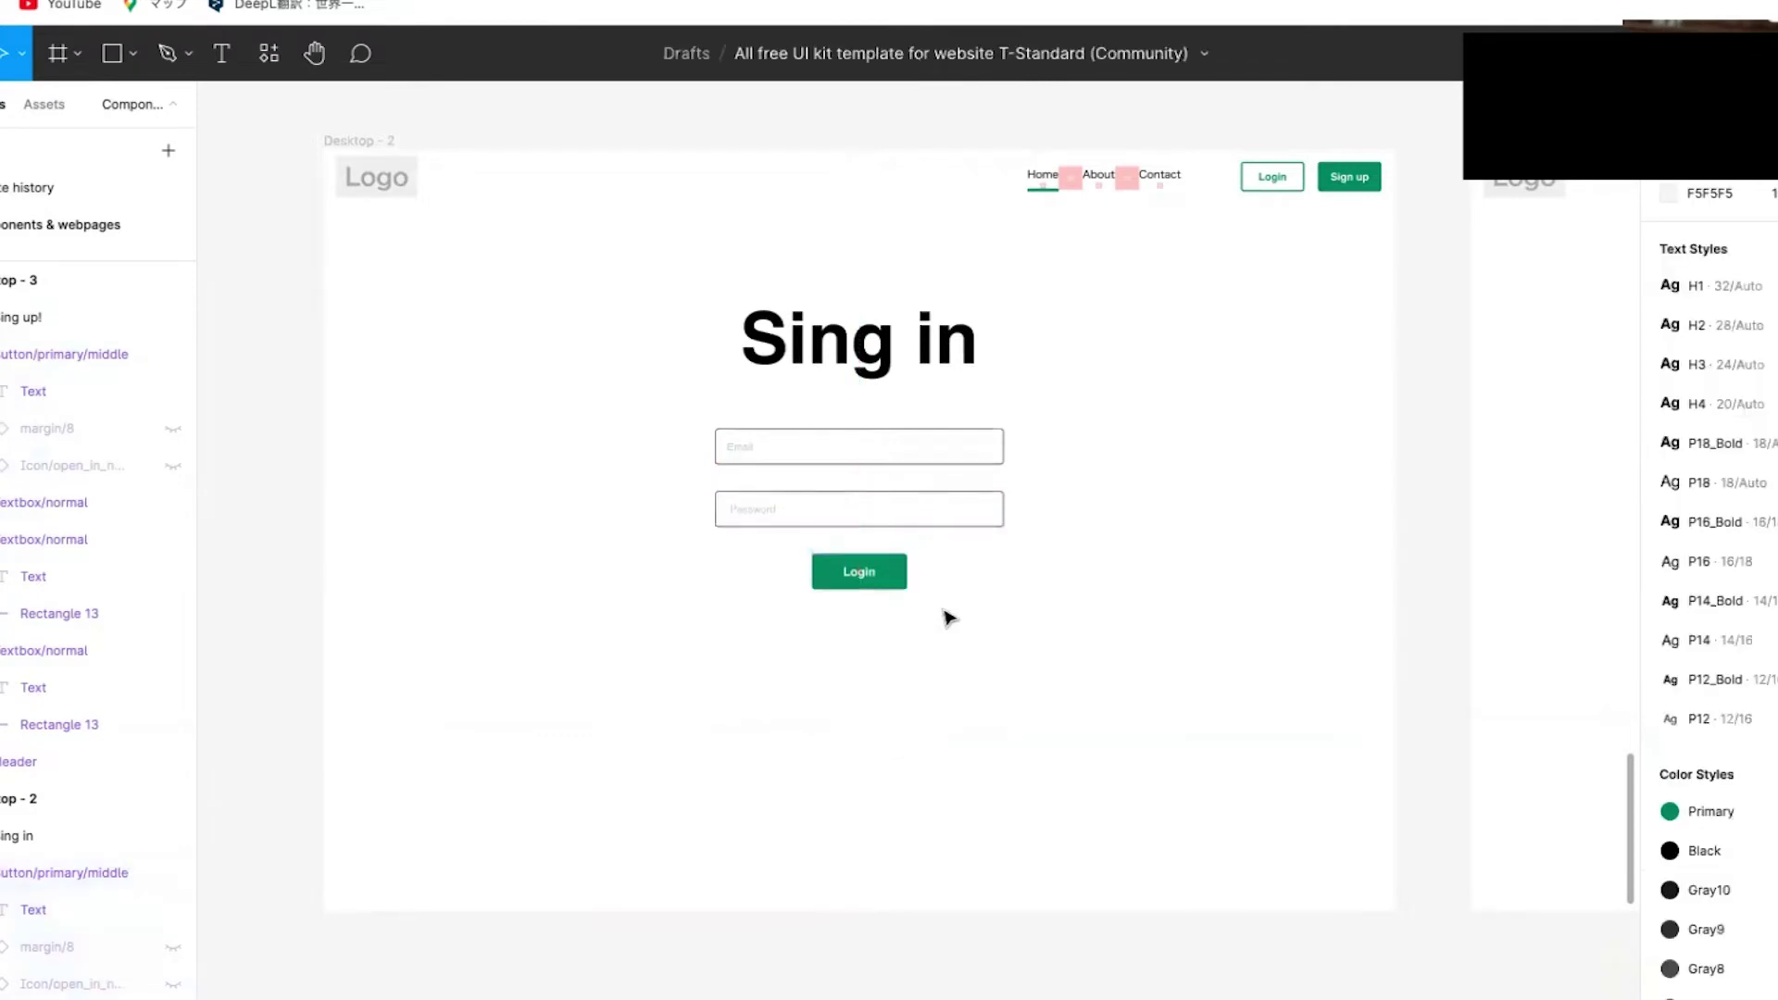
{"action": "scroll", "coordinate": [949, 618], "scroll_direction": "down", "scroll_amount": 2}
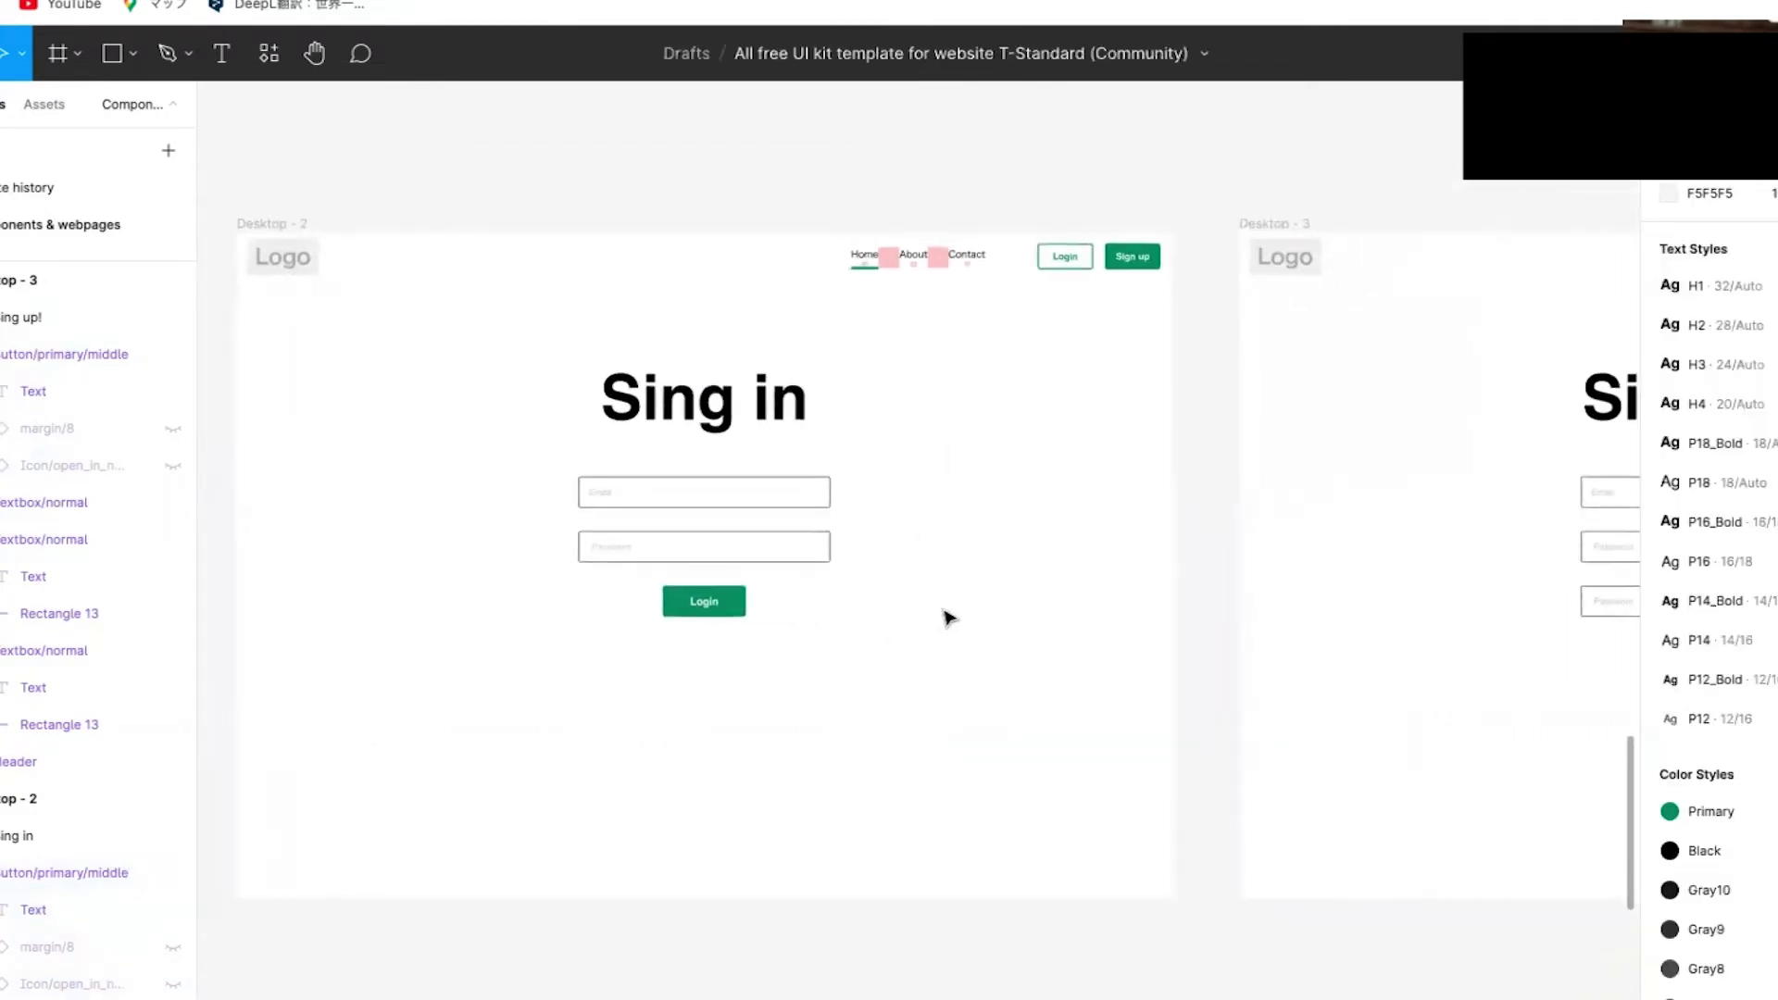
{"action": "scroll", "coordinate": [949, 617], "scroll_direction": "right", "scroll_amount": 5}
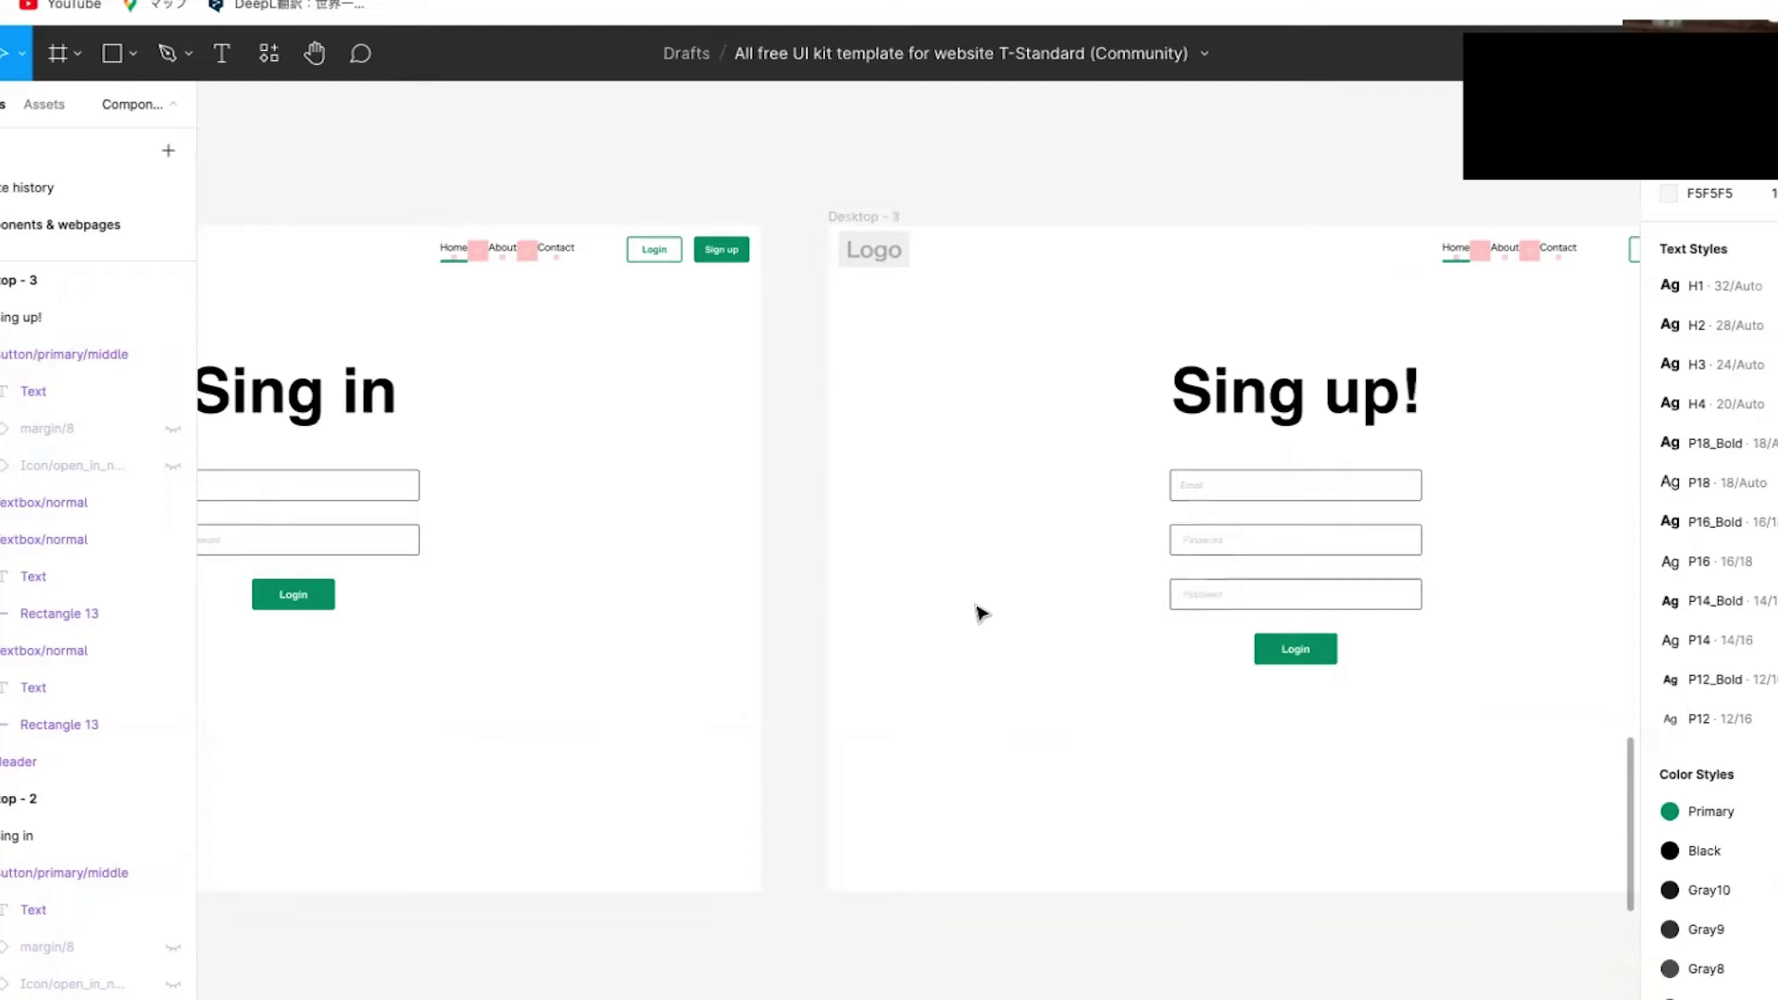
{"action": "scroll", "coordinate": [982, 613], "scroll_direction": "left", "scroll_amount": 5}
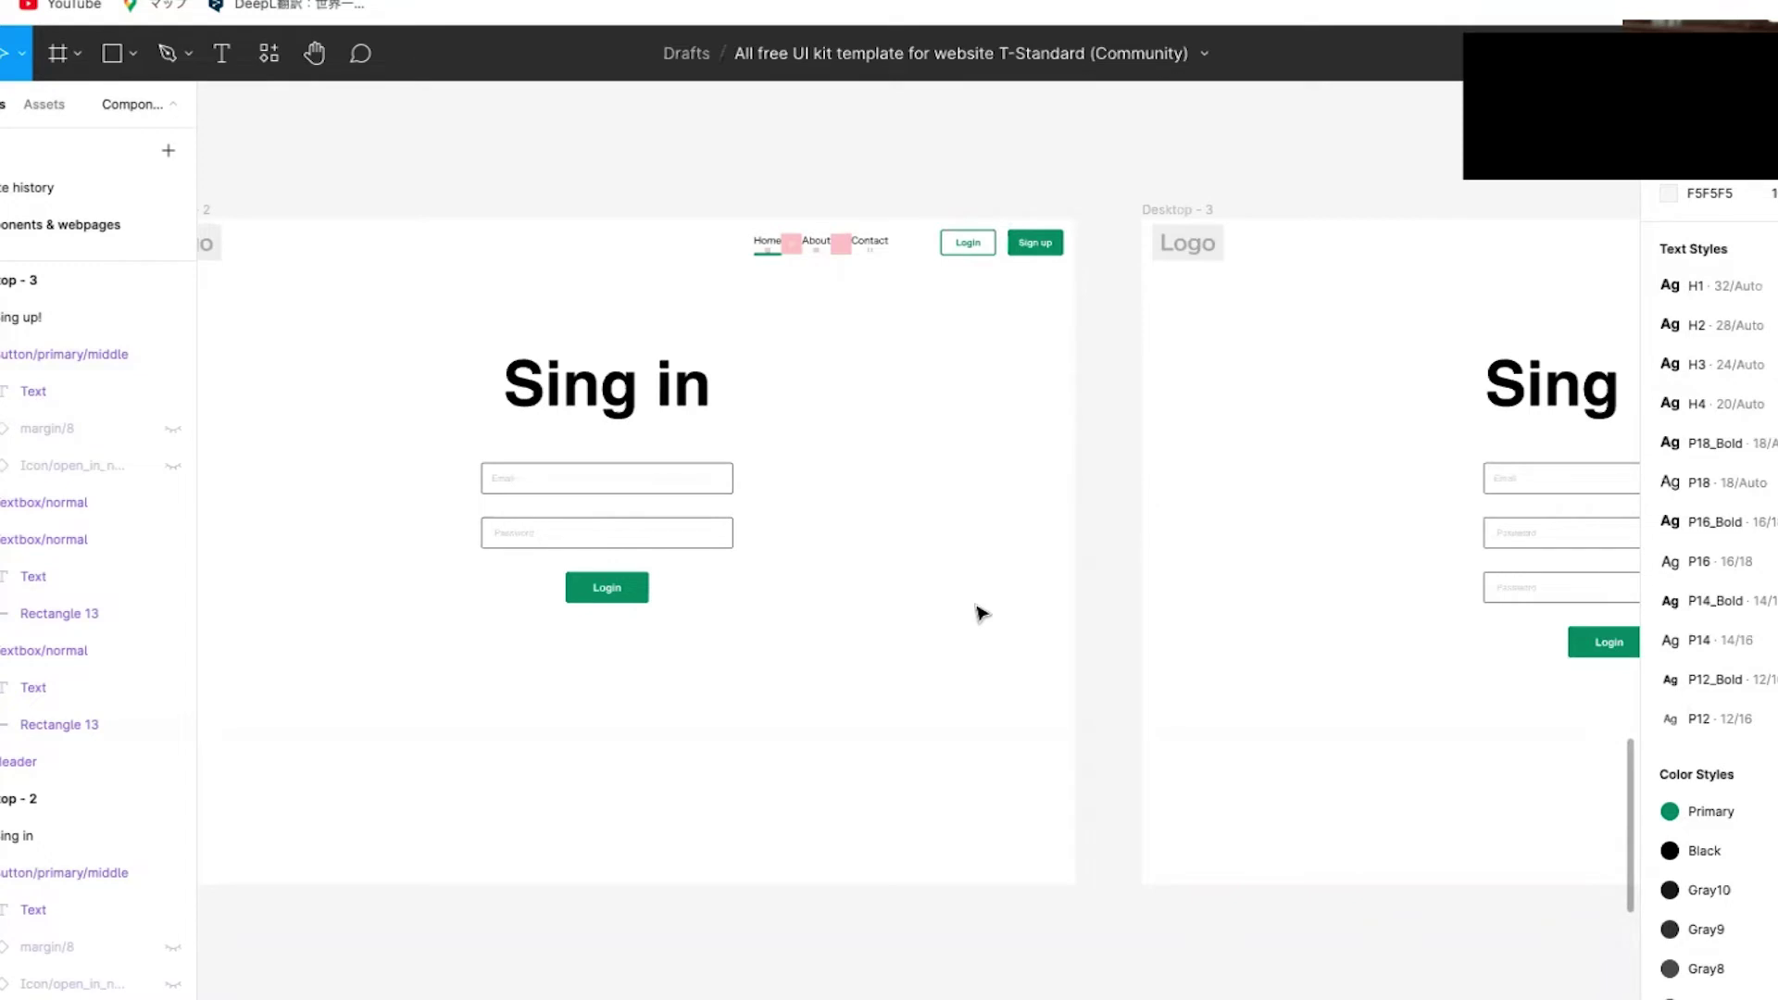
{"action": "scroll", "coordinate": [982, 613], "scroll_direction": "left", "scroll_amount": 4}
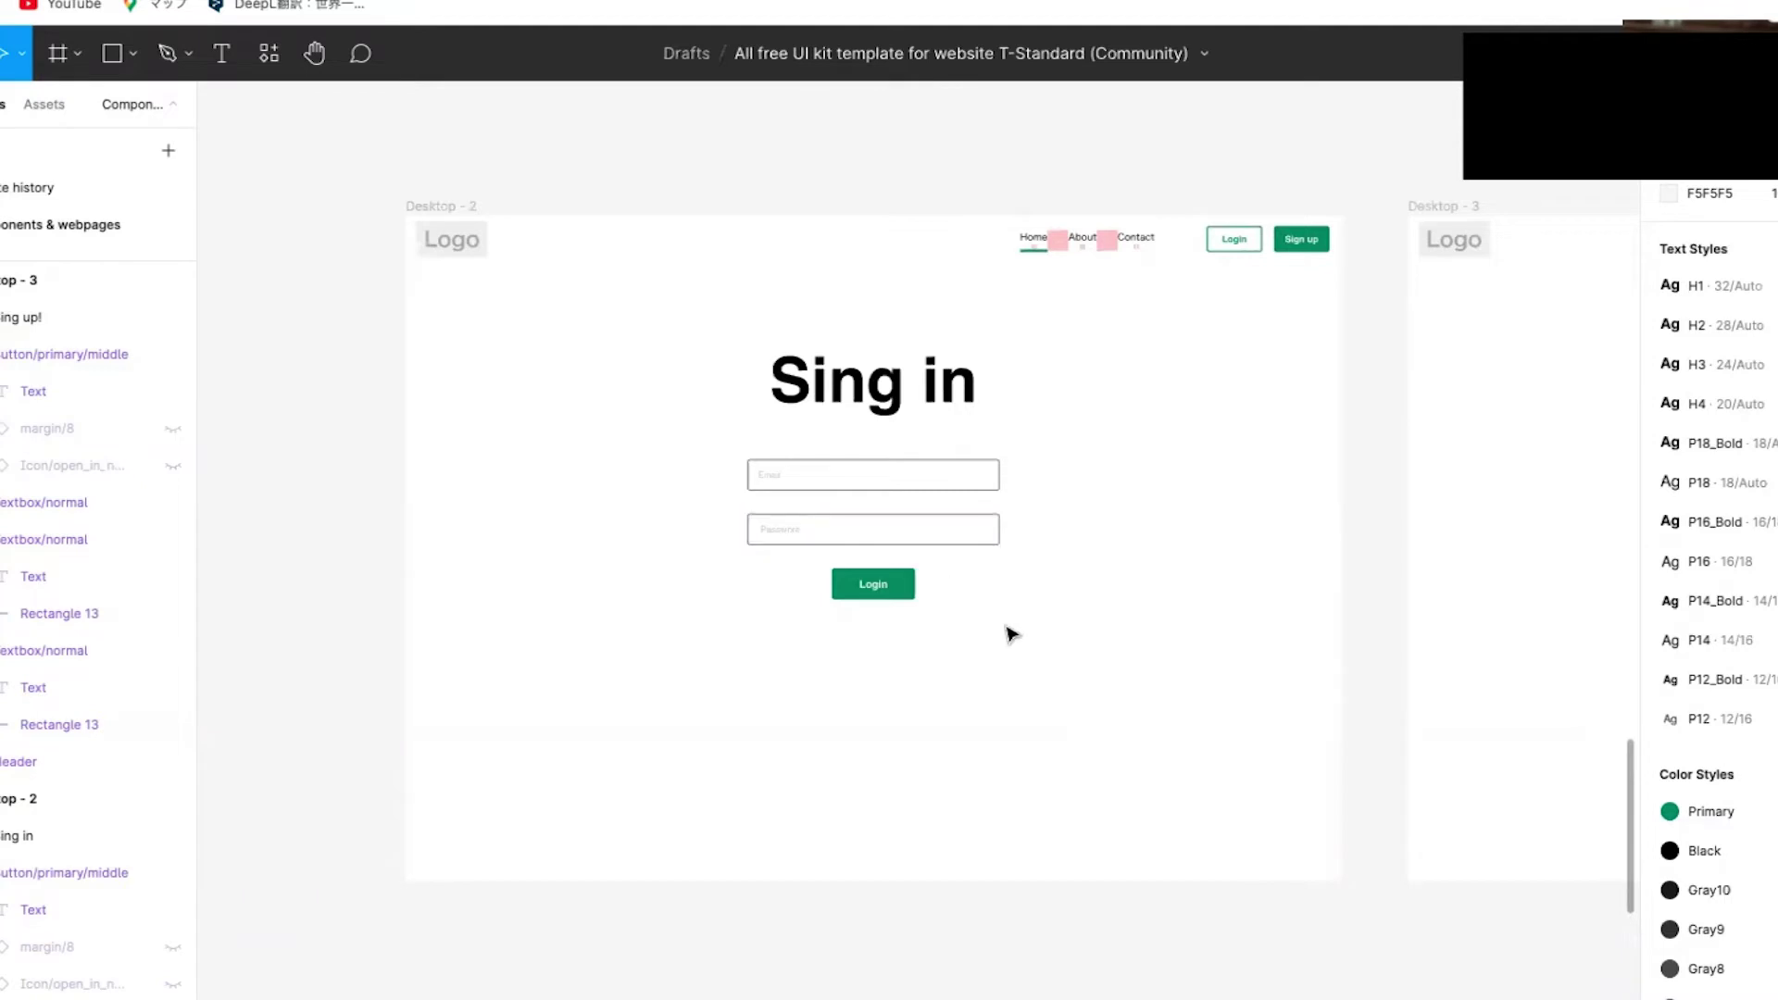
{"action": "scroll", "coordinate": [991, 633], "scroll_direction": "right", "scroll_amount": 1}
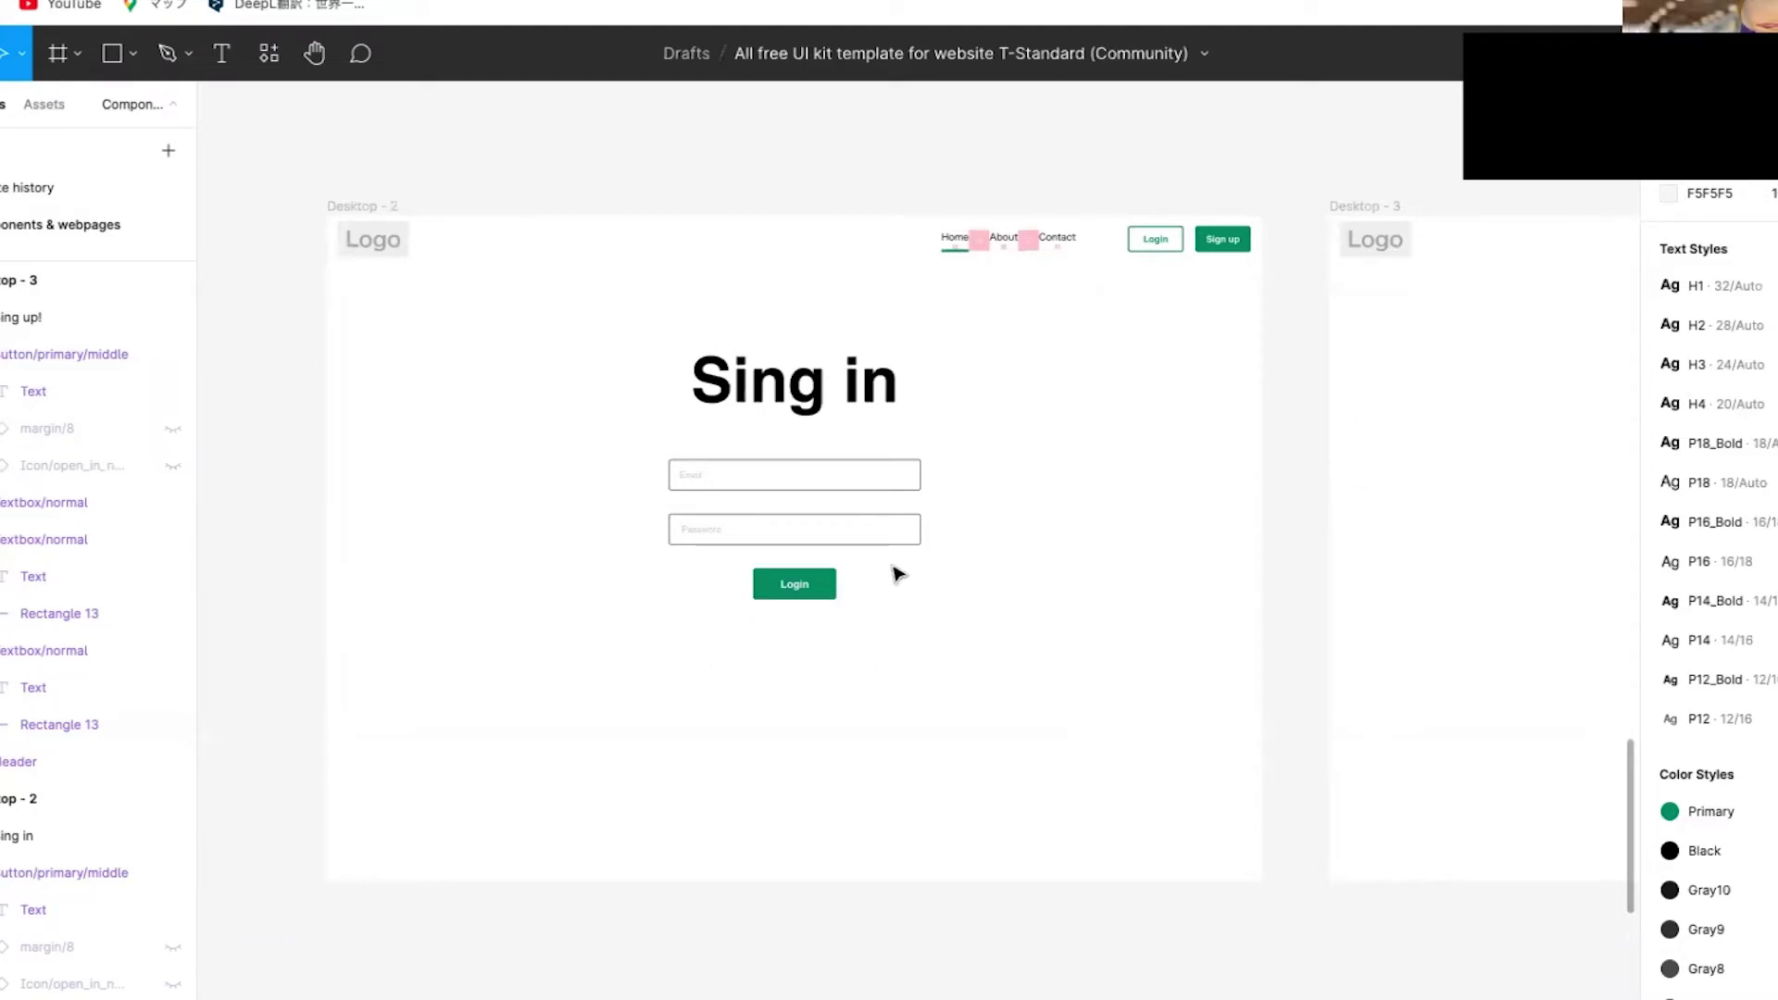
- Group the Email and Password fields of the Sing in frame in a vertical auto layout with 36 px spacing
{"action": "left_click", "coordinate": [825, 528]}
{"action": "left_click", "coordinate": [861, 586]}
{"action": "scroll", "coordinate": [1329, 546], "scroll_direction": "right", "scroll_amount": 1}
{"action": "left_click", "coordinate": [726, 528]}
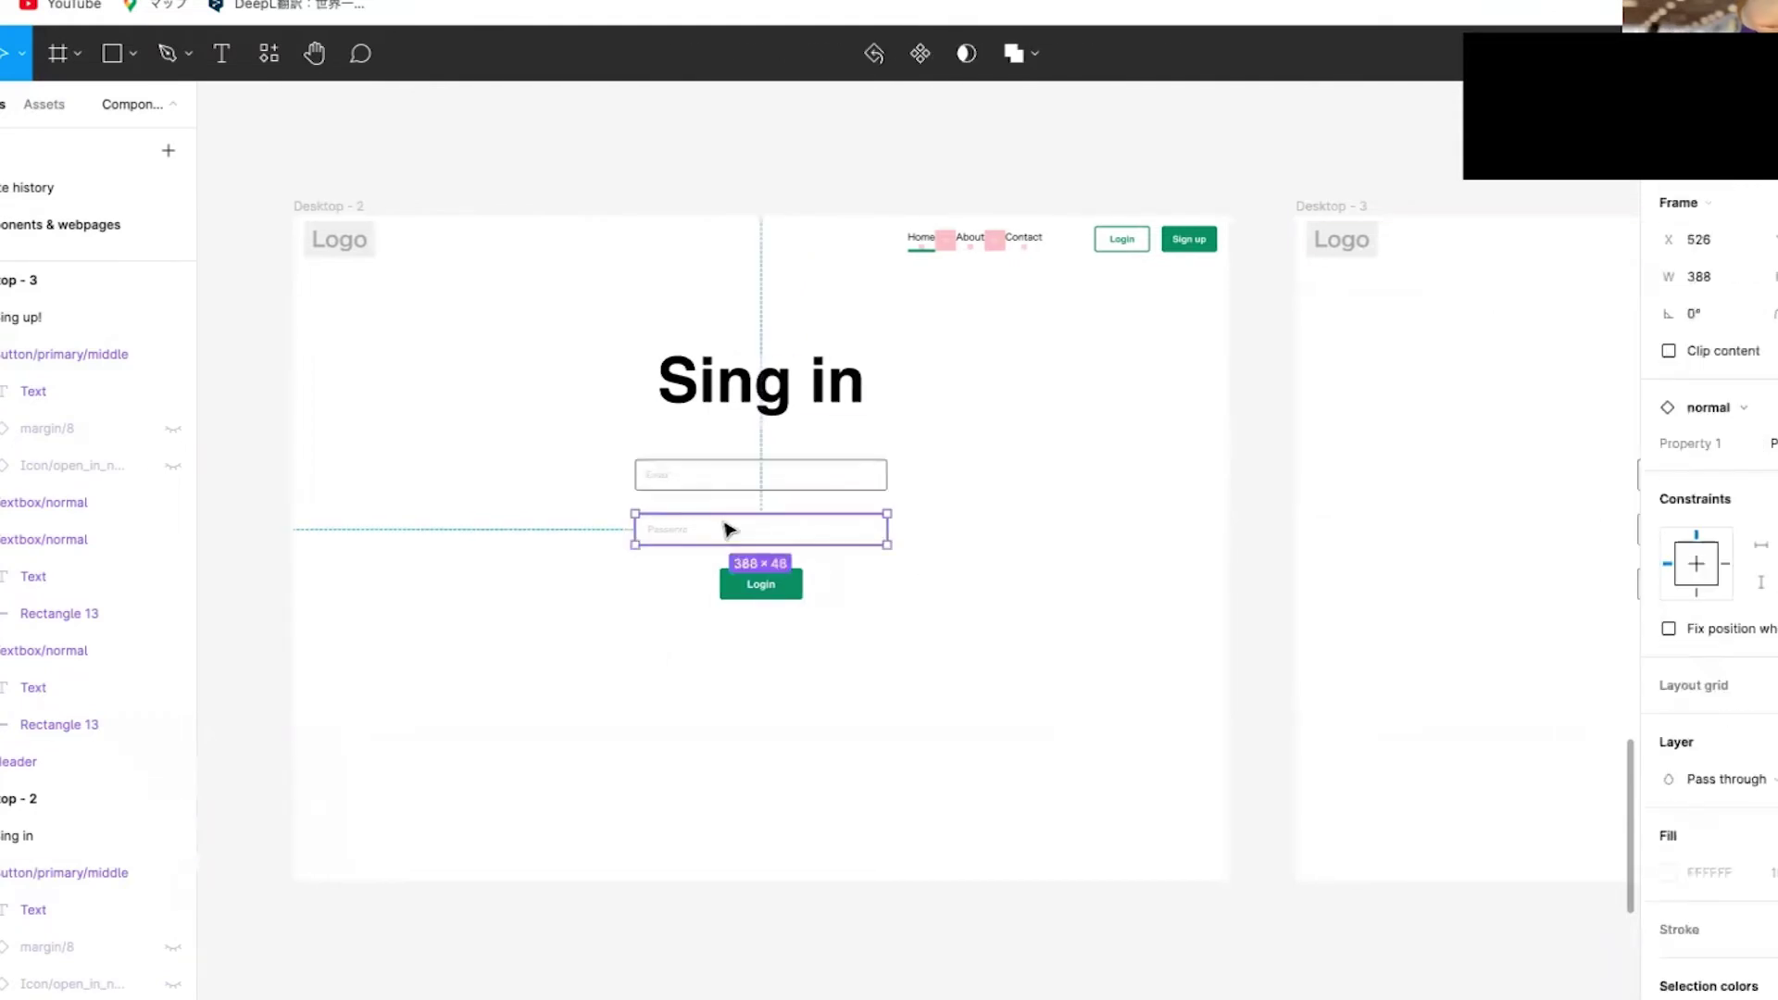
{"action": "left_click", "coordinate": [809, 487], "text": "shift"}
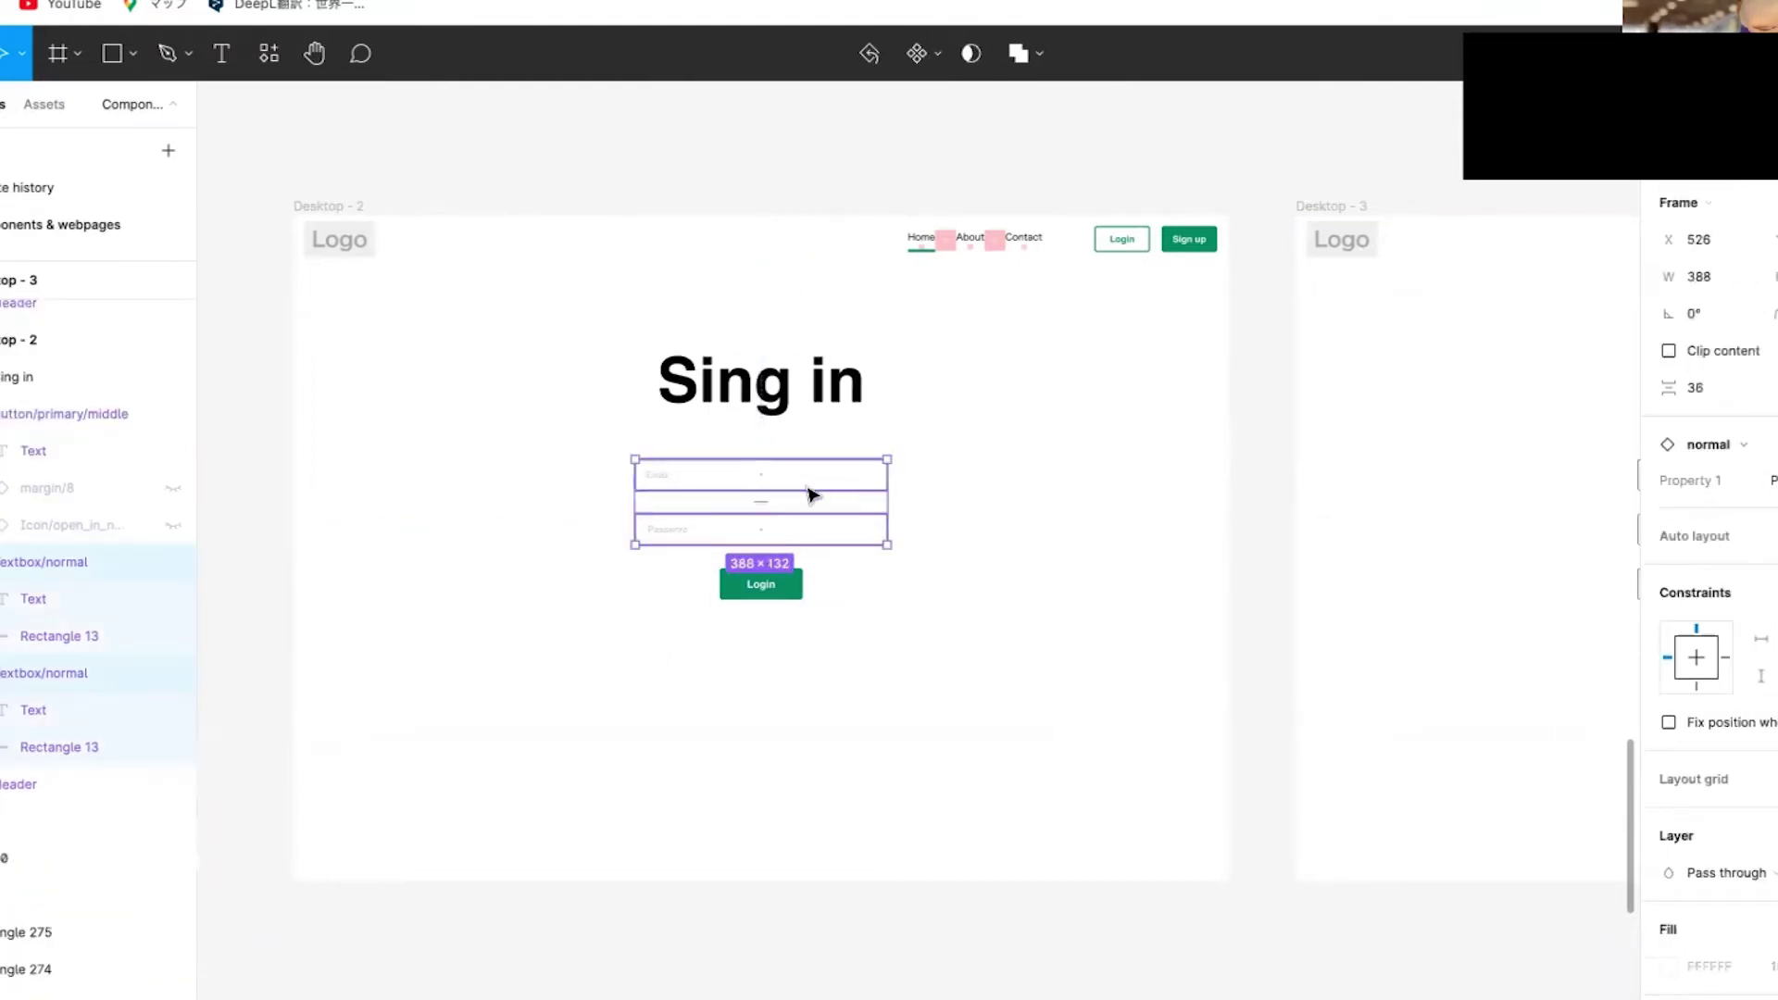
{"action": "key", "text": "shift+a"}
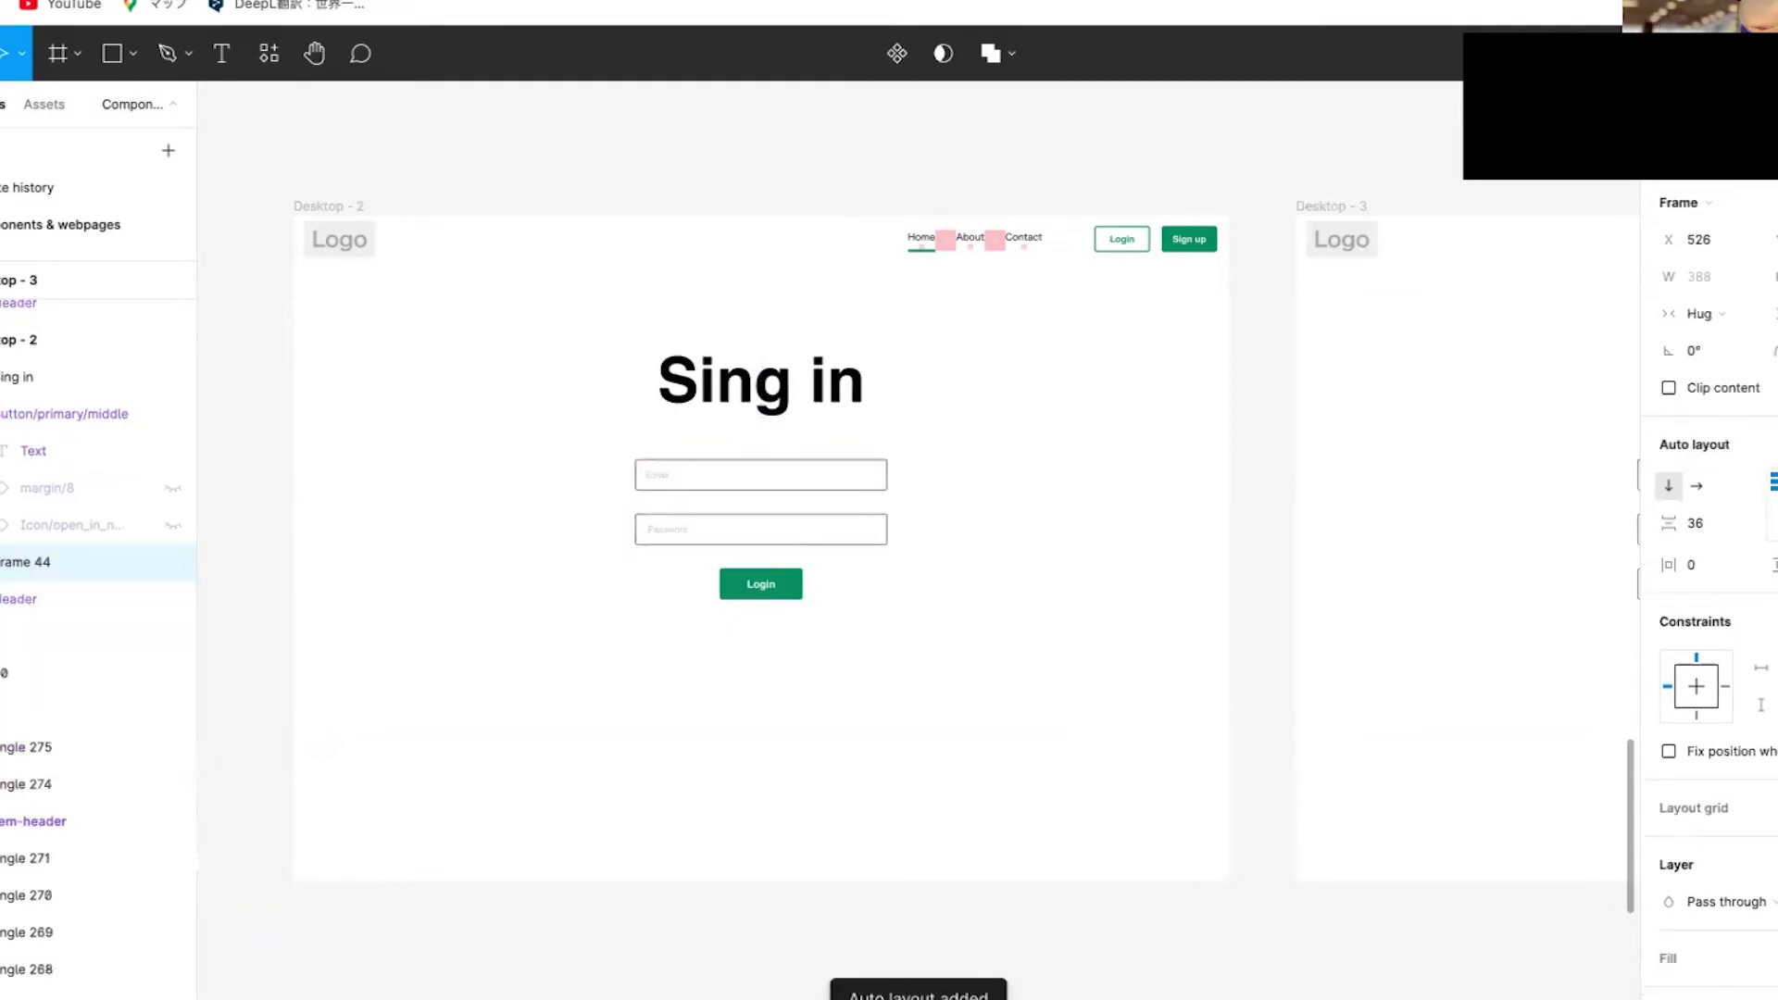
- Move the Login button of the Sing in frame into the vertical auto layout, below the Password field
{"action": "left_click_drag", "start_coordinate": [741, 580], "coordinate": [748, 545]}
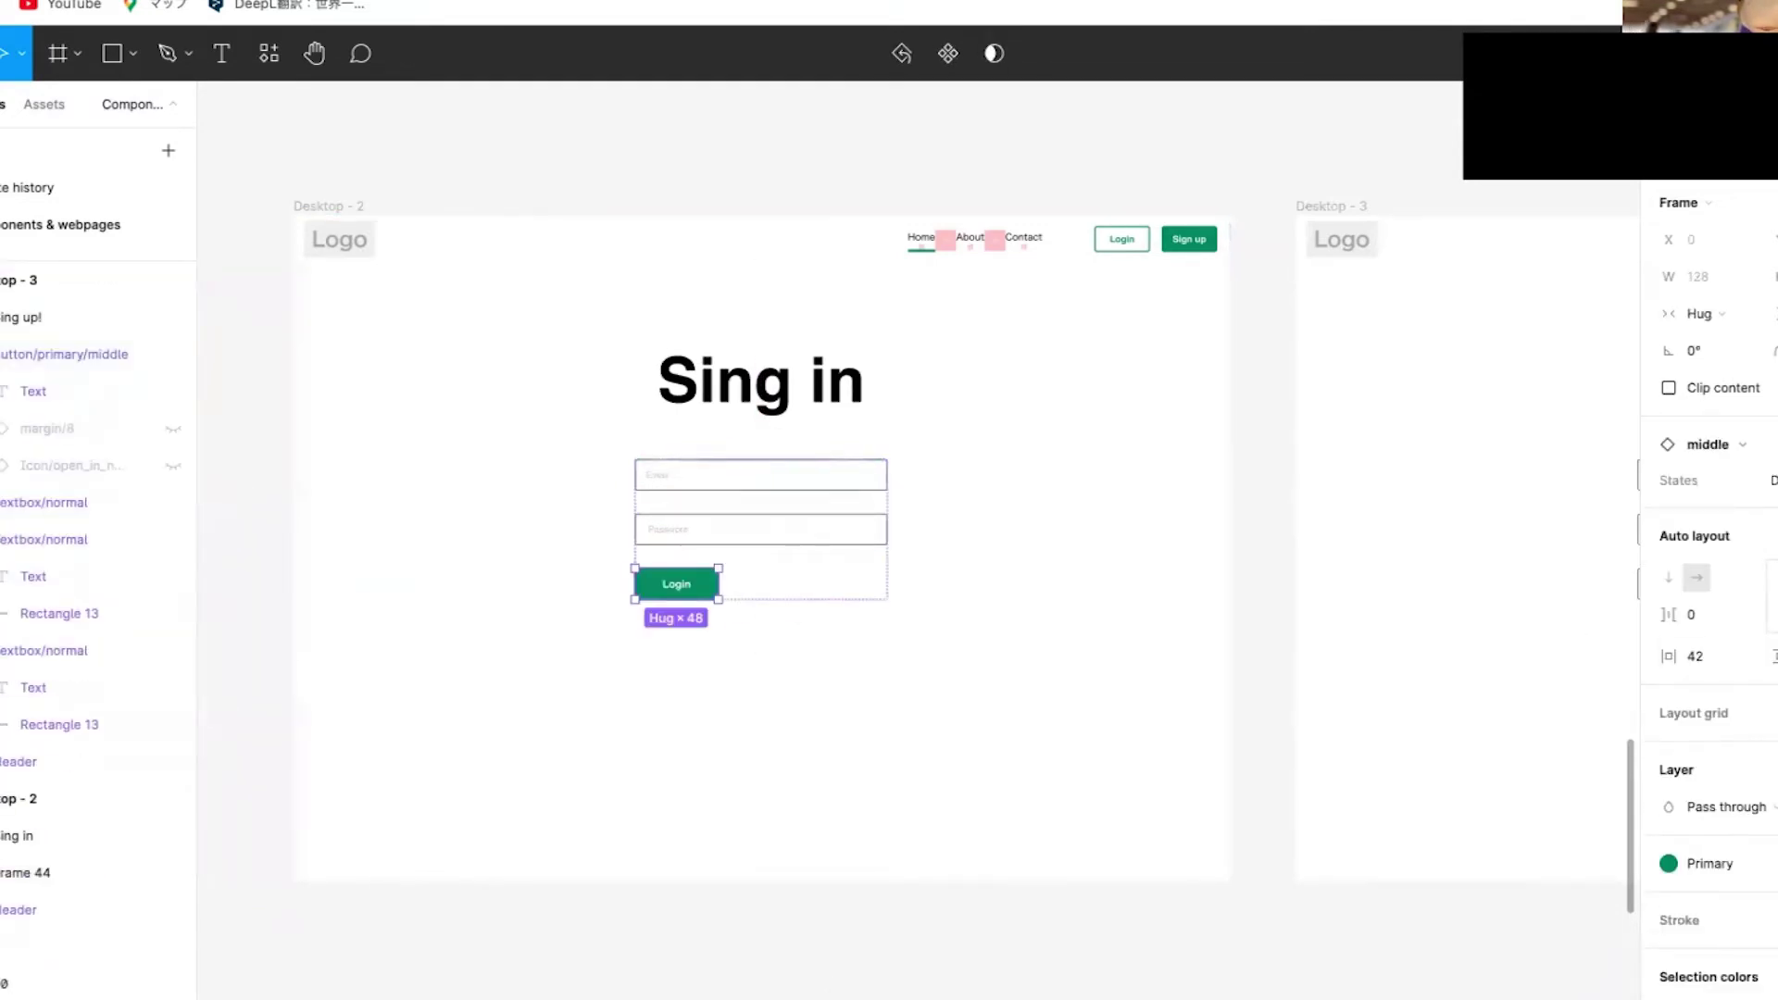
{"action": "left_click", "coordinate": [1777, 617]}
{"action": "left_click", "coordinate": [1270, 627]}
- Center the items of the Sing in form's auto layout horizontally so the Login button lines up with the fields
{"action": "left_click", "coordinate": [862, 583]}
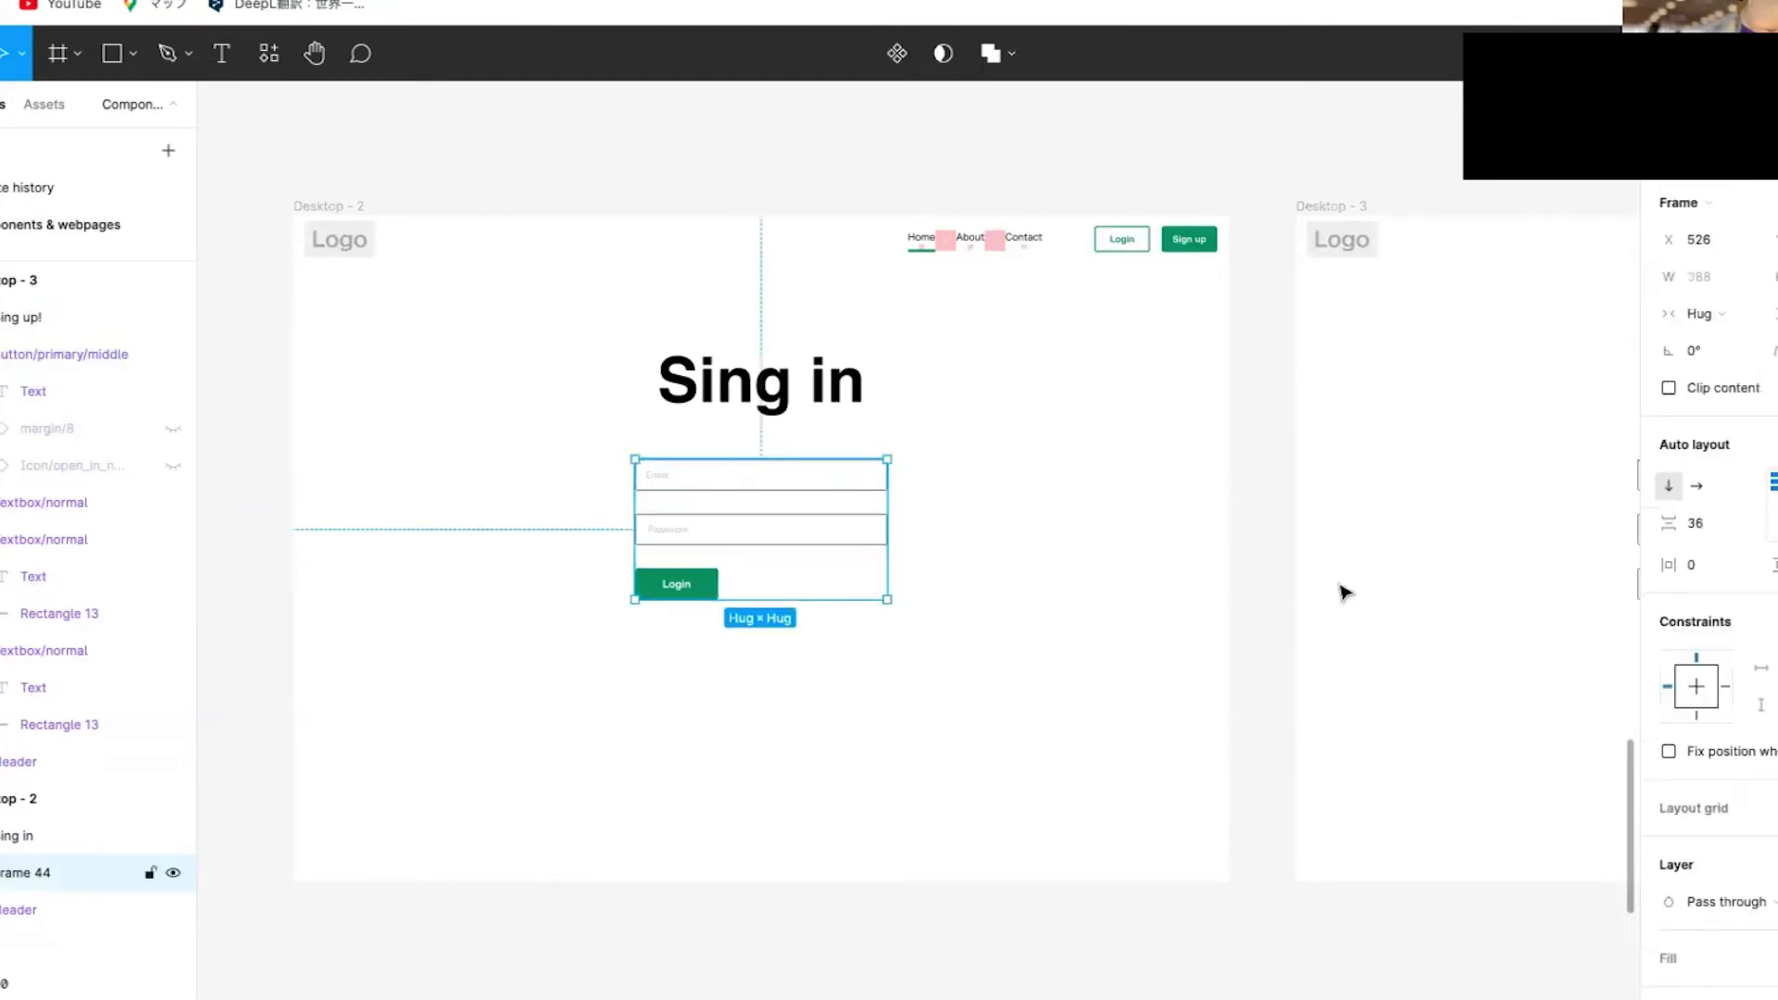
{"action": "left_click", "coordinate": [1076, 679]}
{"action": "scroll", "coordinate": [1075, 679], "scroll_direction": "down", "scroll_amount": 3}
{"action": "scroll", "coordinate": [1076, 679], "scroll_direction": "right", "scroll_amount": 5}
{"action": "scroll", "coordinate": [1075, 679], "scroll_direction": "right", "scroll_amount": 1}
{"action": "left_click", "coordinate": [413, 607]}
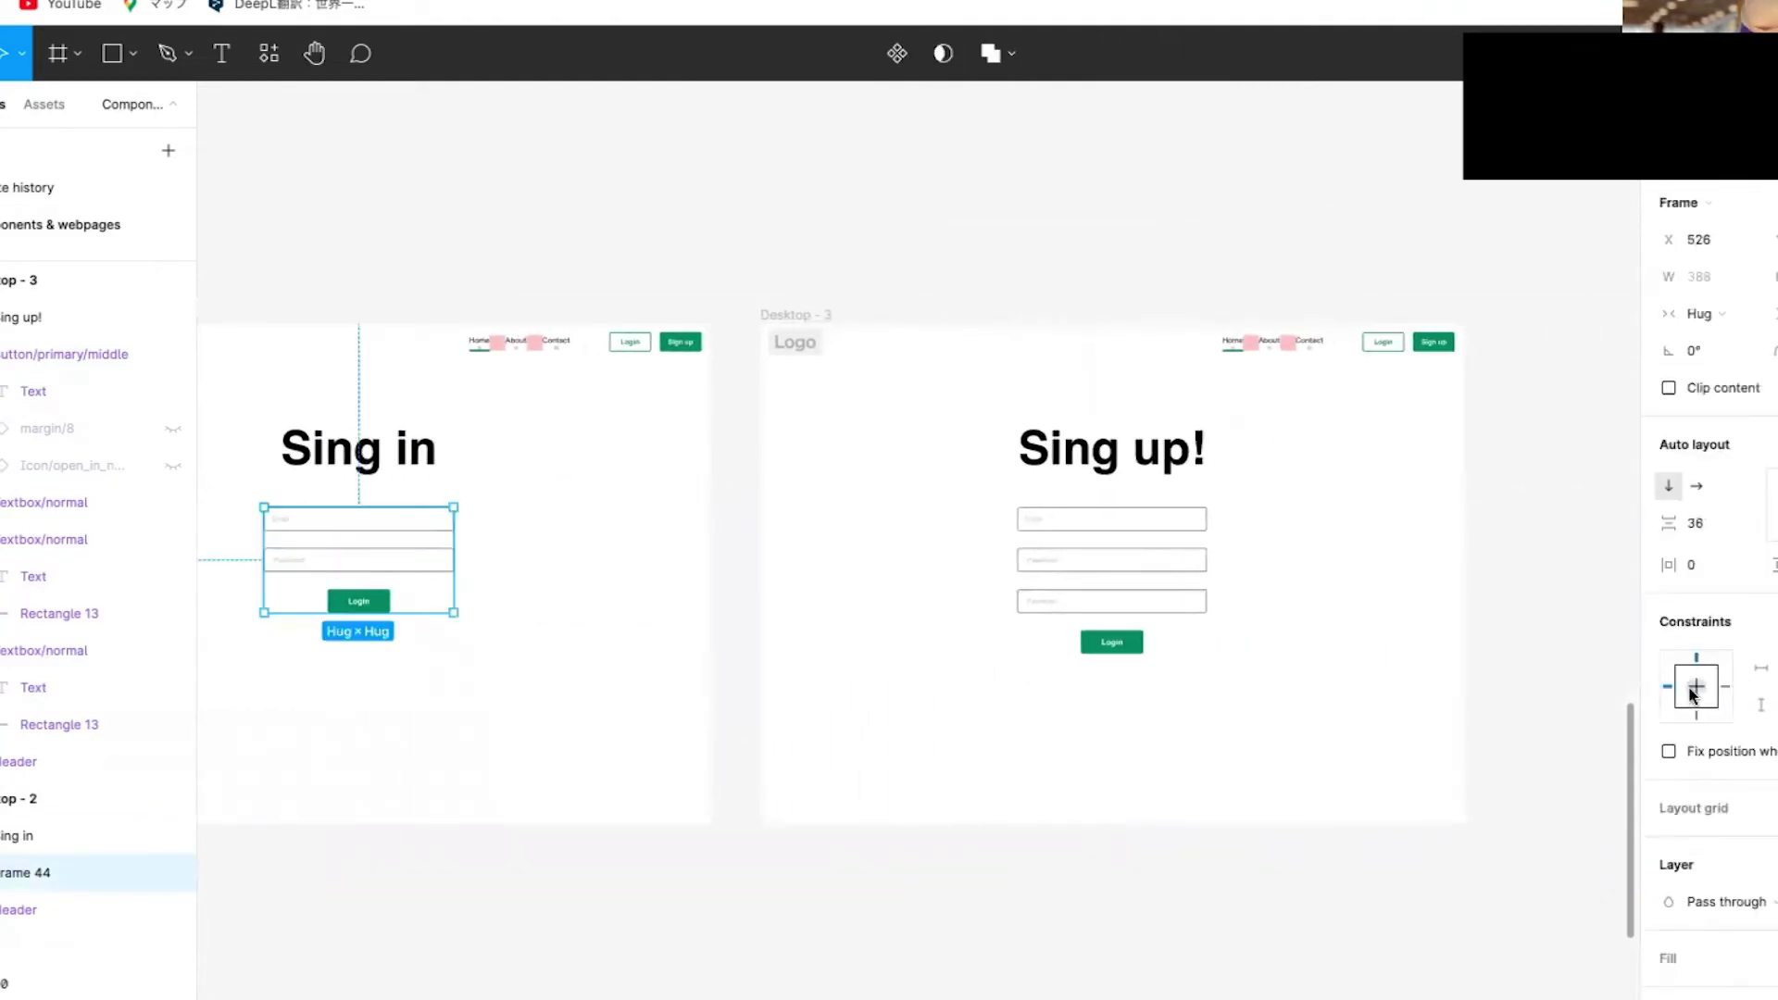
- Increase the item spacing of the Sing in form's auto layout to 50
{"action": "left_click", "coordinate": [1706, 524]}
{"action": "key", "text": "Up"}
{"action": "key", "text": "Up"}
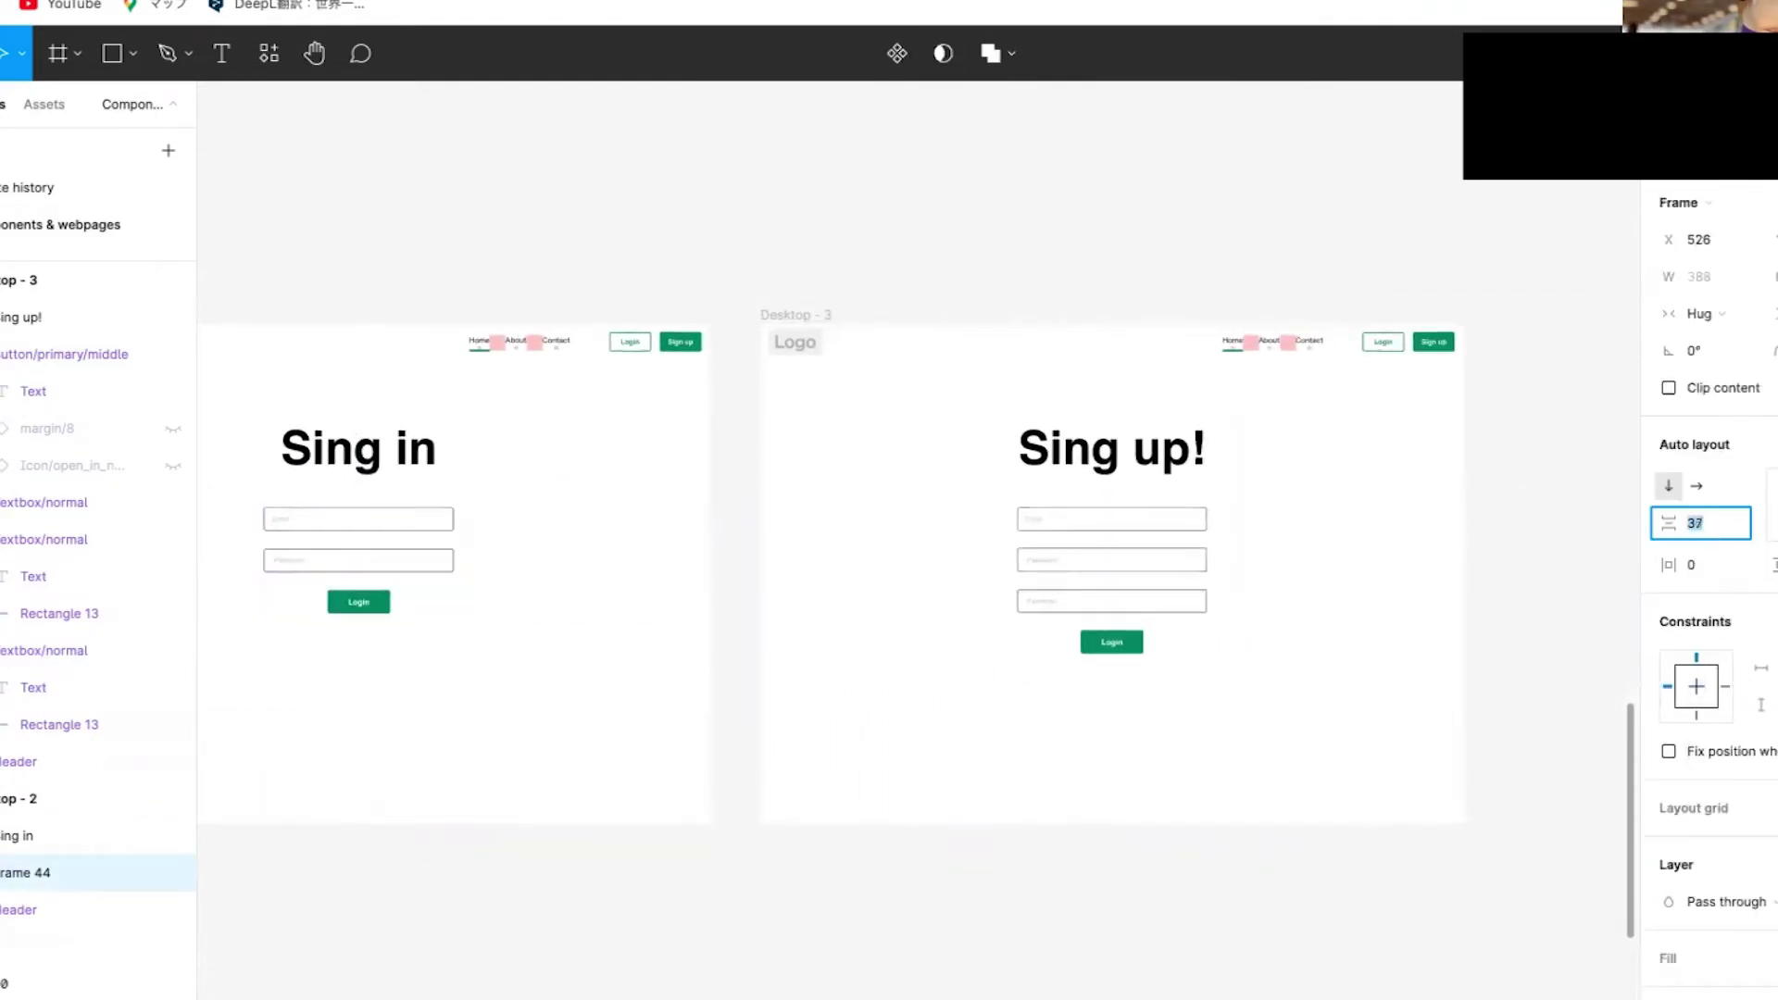
{"action": "key", "text": "Up"}
{"action": "key", "text": "Up"}
{"action": "key", "text": "Up"}
{"action": "key", "text": "Up"}
{"action": "key", "text": "Up"}
{"action": "key", "text": "Up"}
{"action": "key", "text": "Up"}
{"action": "key", "text": "Up"}
{"action": "key", "text": "Up"}
{"action": "key", "text": "Up"}
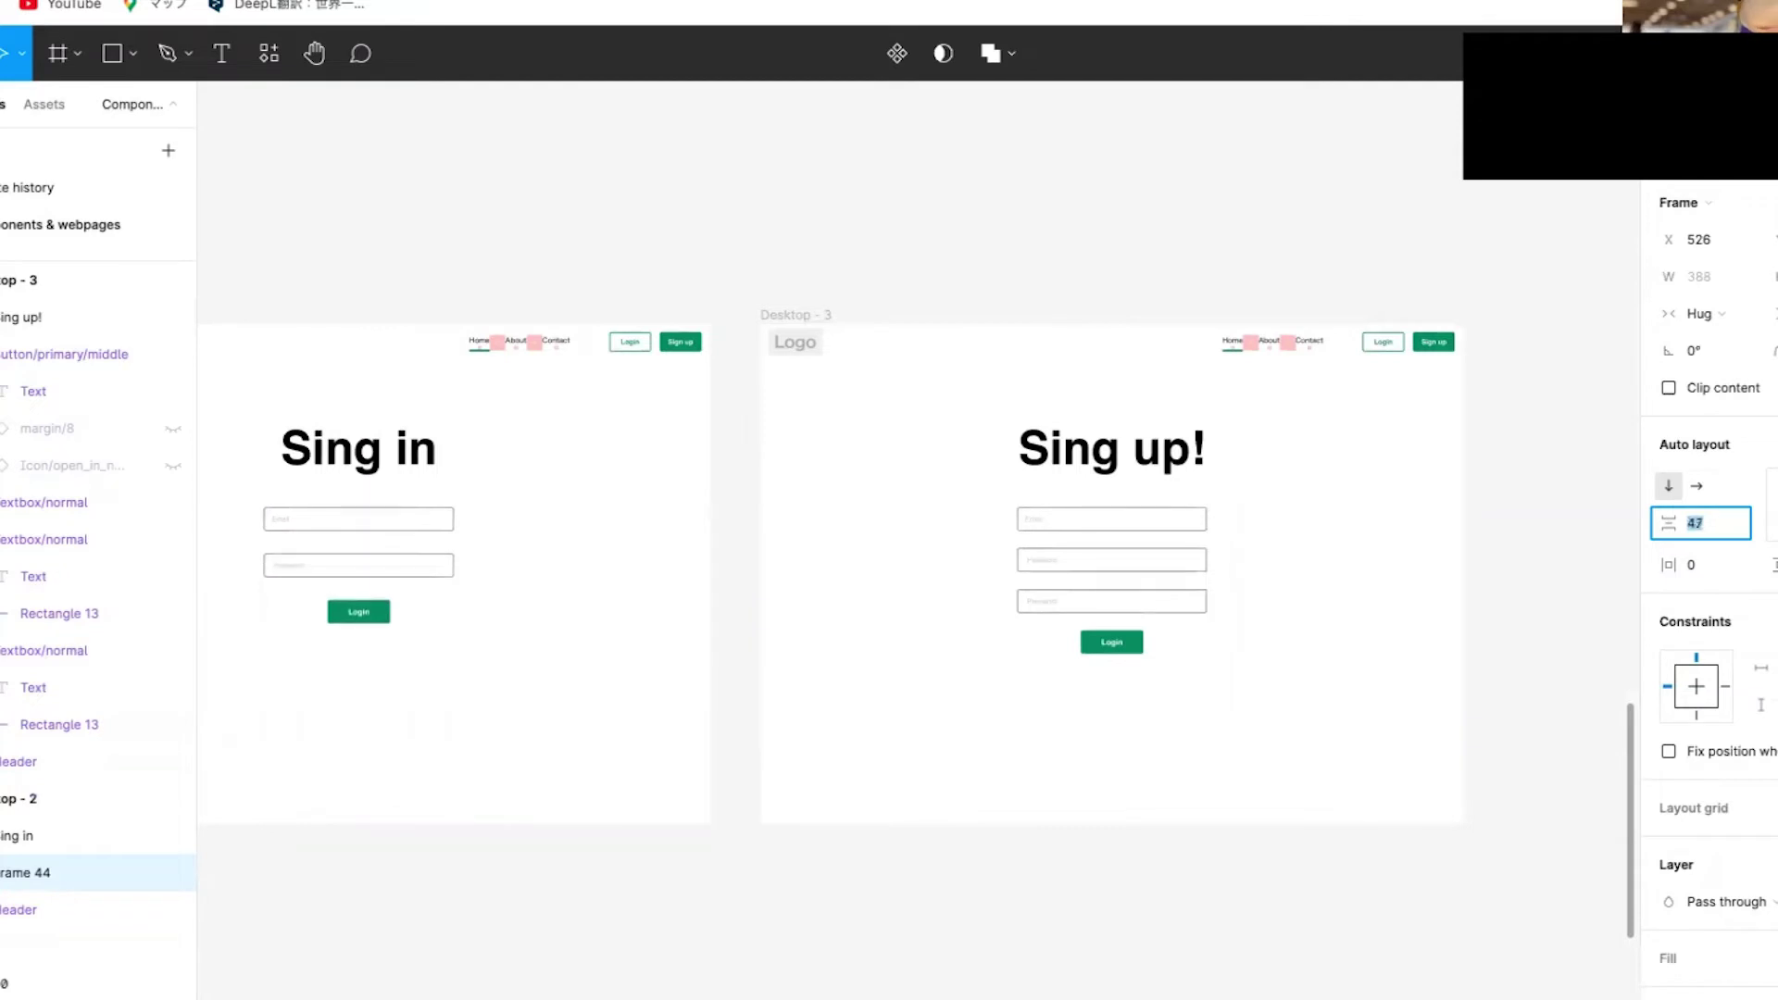
{"action": "key", "text": "Up"}
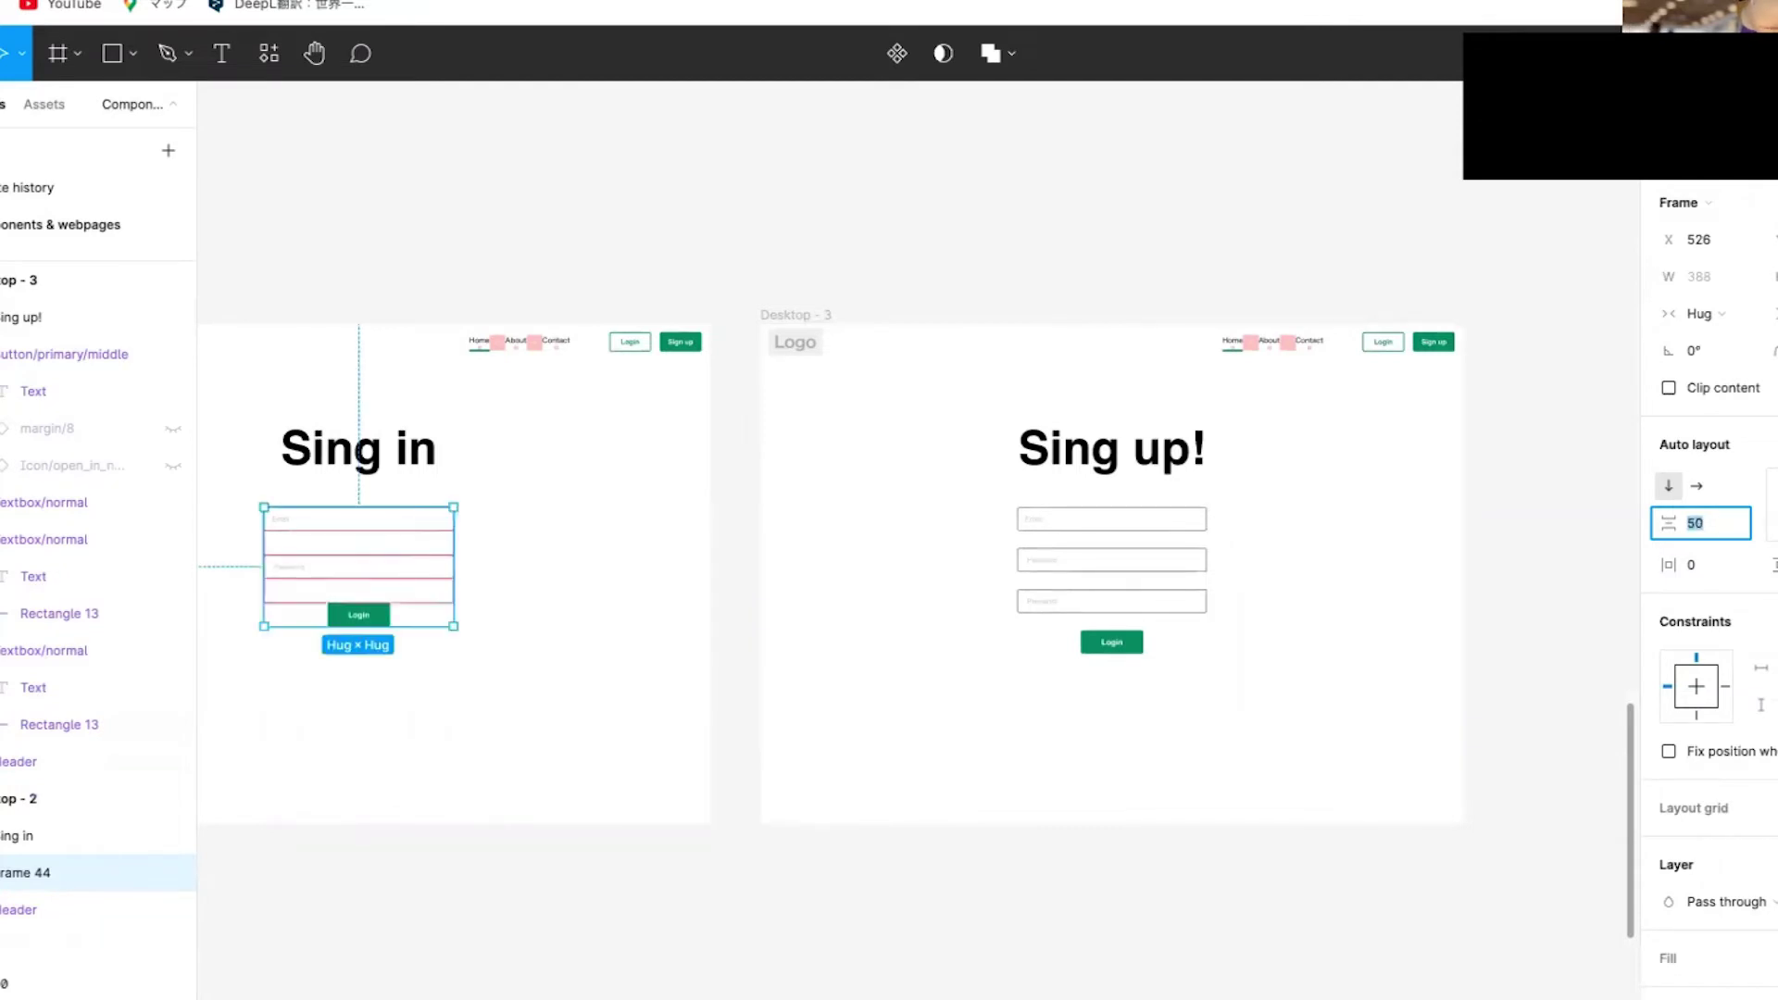
- Reduce the Sing in form's auto layout spacing to 40
{"action": "scroll", "coordinate": [910, 691], "scroll_direction": "left", "scroll_amount": 5}
{"action": "scroll", "coordinate": [910, 691], "scroll_direction": "up", "scroll_amount": 5}
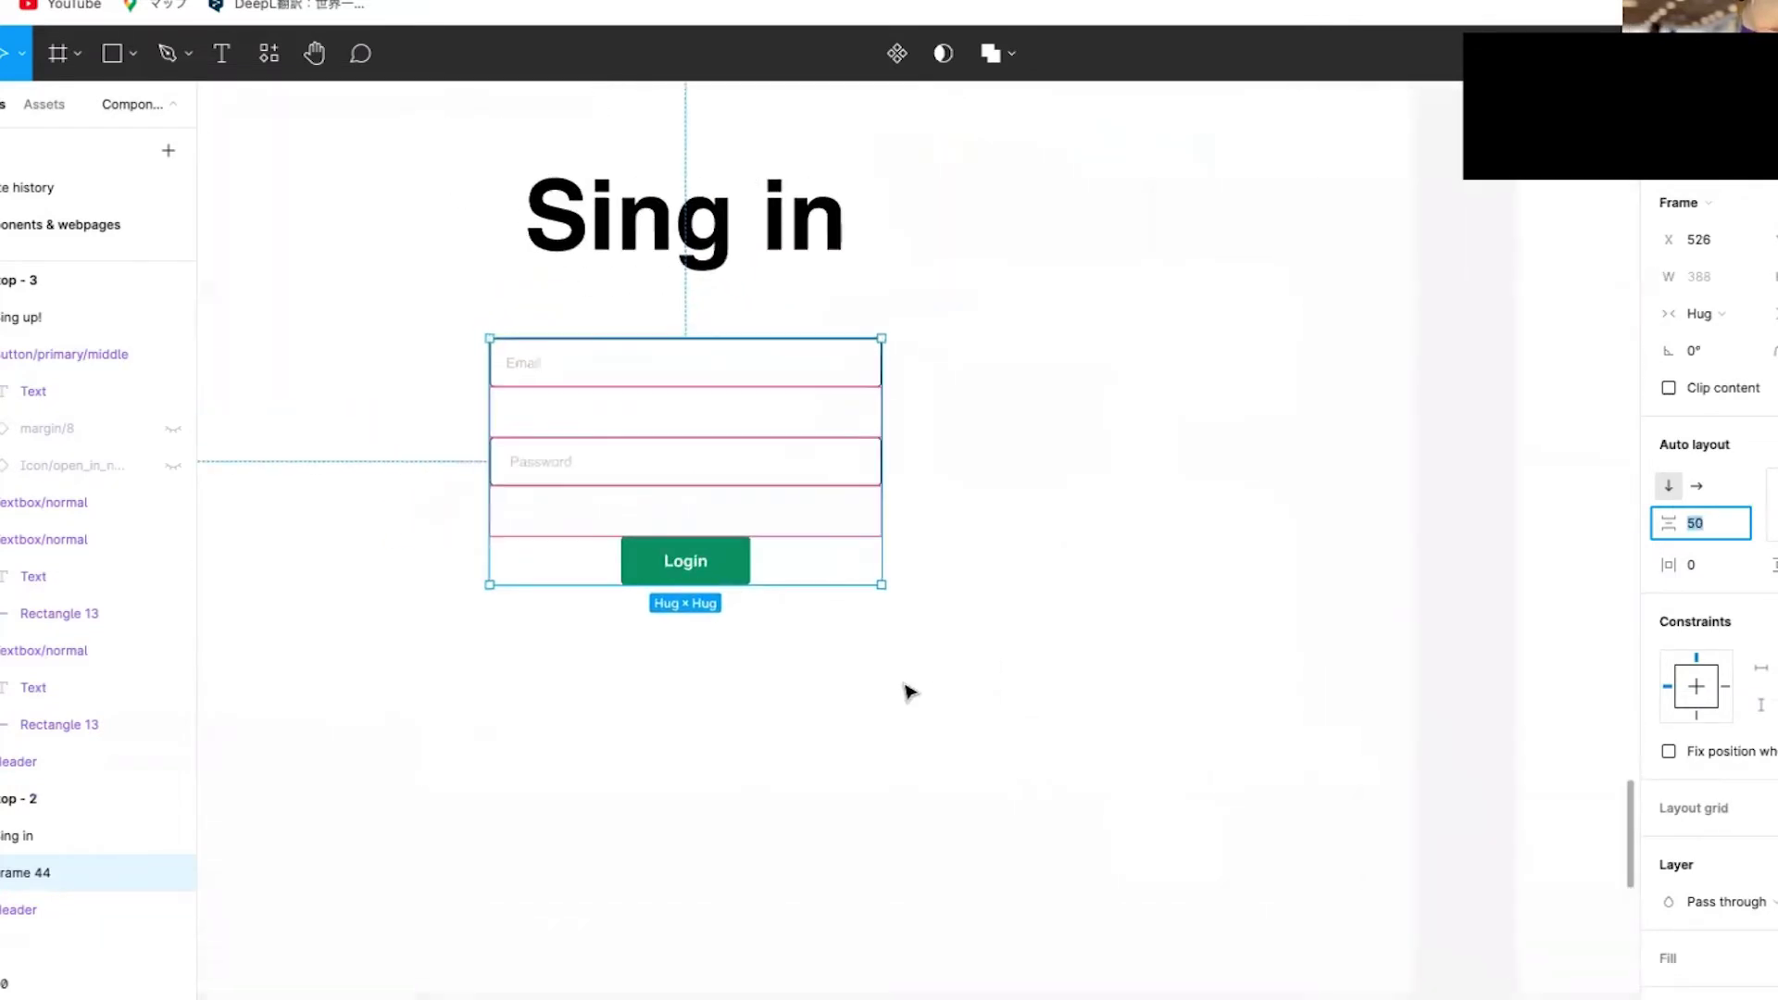
{"action": "left_click", "coordinate": [1715, 532]}
{"action": "key", "text": "Down"}
{"action": "key", "text": "Down"}
{"action": "key", "text": "Down"}
{"action": "key", "text": "Down"}
{"action": "key", "text": "Down"}
{"action": "key", "text": "Down"}
{"action": "key", "text": "Down"}
{"action": "key", "text": "Down"}
{"action": "key", "text": "Down"}
{"action": "key", "text": "Down"}
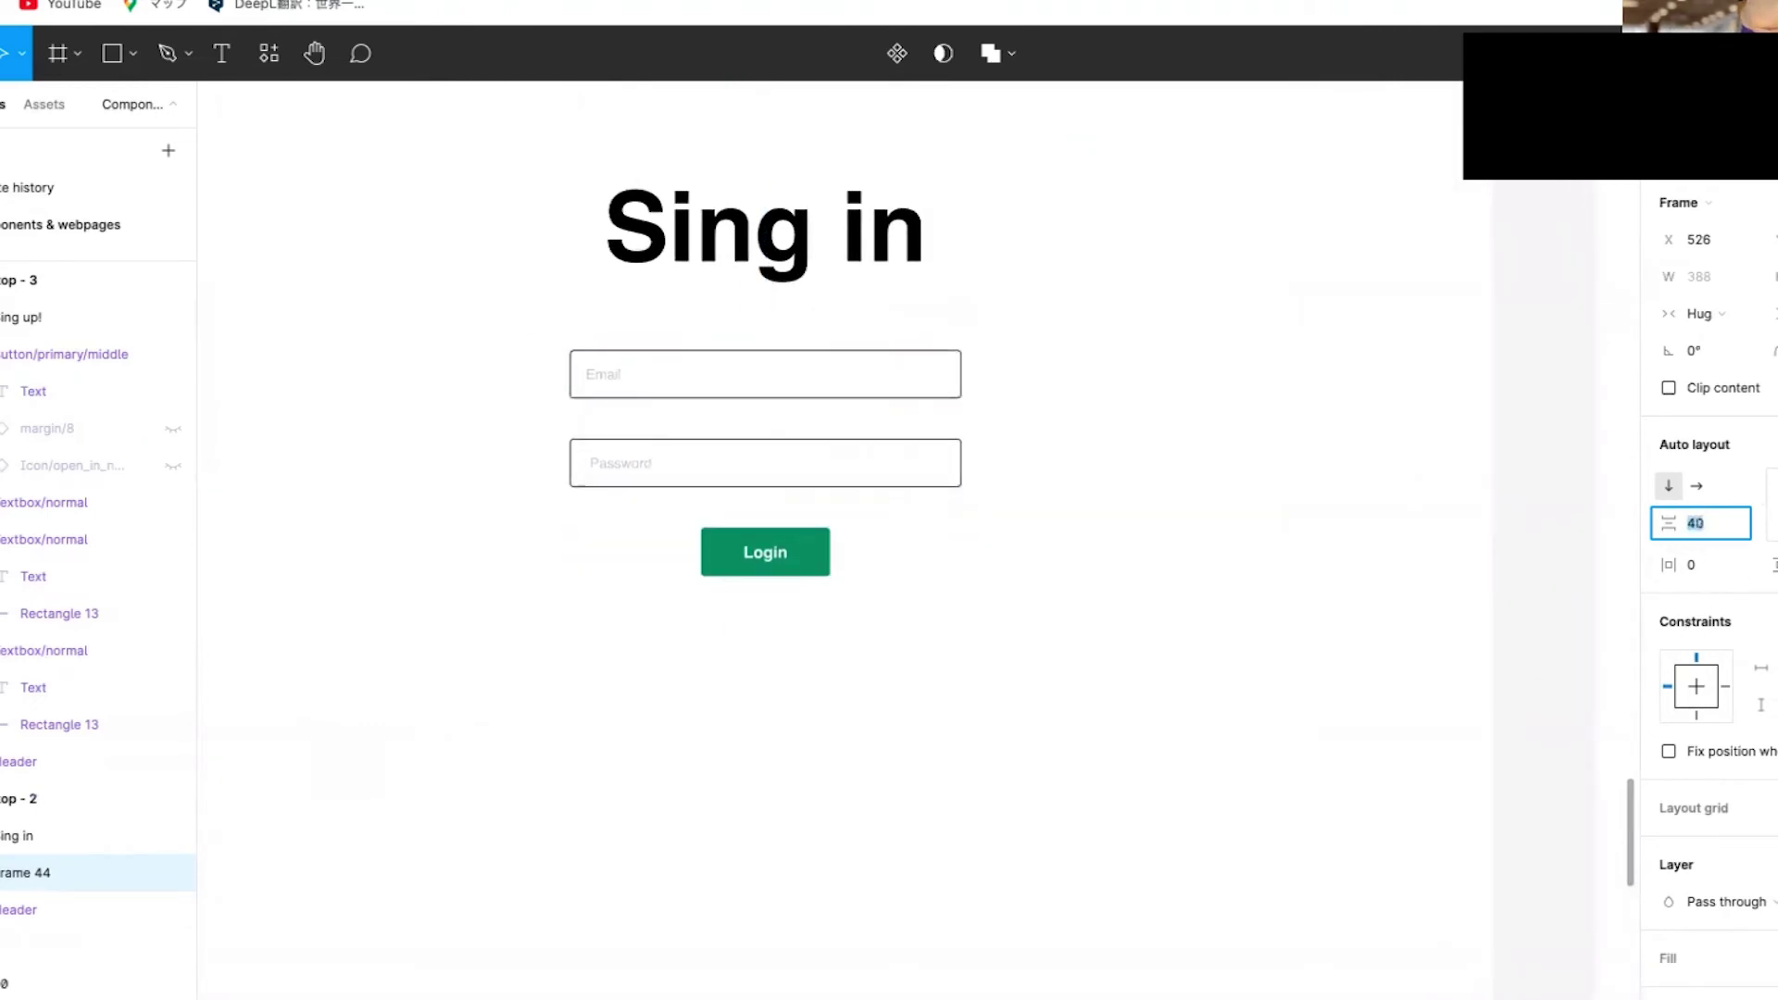
- Raise the Sing in form's auto layout spacing to 48
{"action": "key", "text": "Up"}
{"action": "key", "text": "Up"}
{"action": "key", "text": "Up"}
{"action": "key", "text": "Up"}
{"action": "key", "text": "Up"}
{"action": "key", "text": "Up"}
{"action": "key", "text": "Up"}
{"action": "key", "text": "Up"}
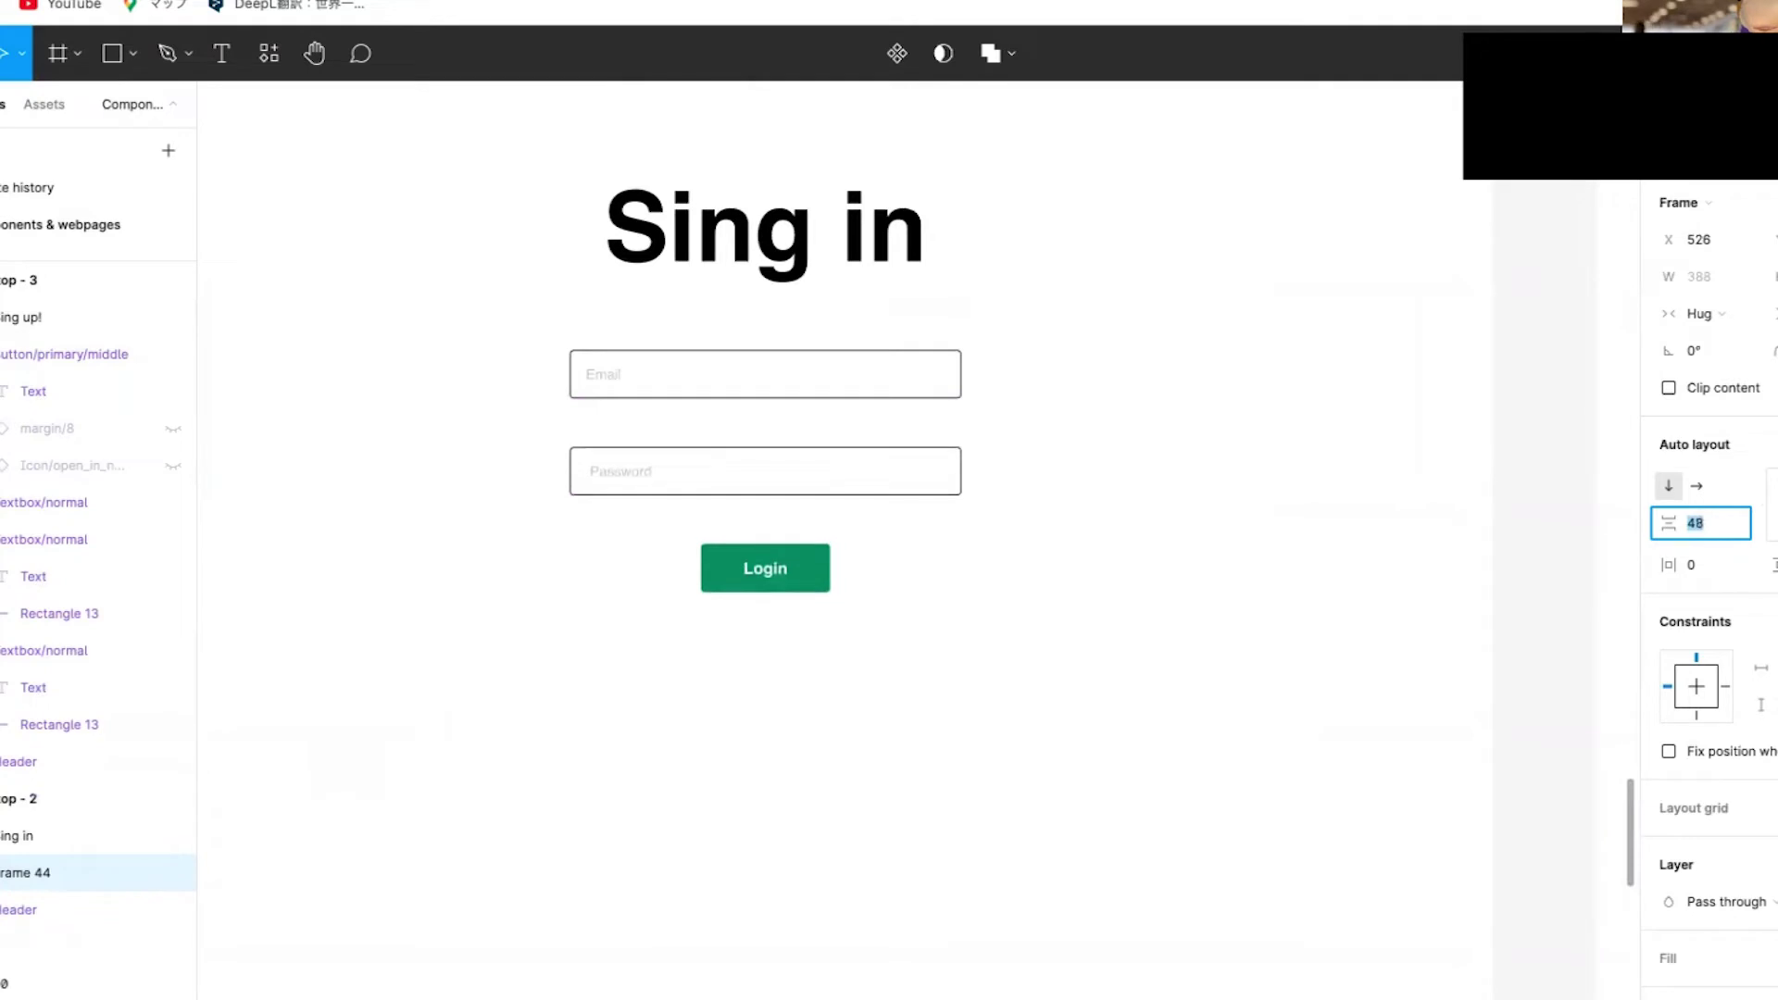
- Return the Sing in form's auto layout spacing to 36 and leave the spacing value
{"action": "key", "text": "Down"}
{"action": "key", "text": "Down"}
{"action": "key", "text": "Down"}
{"action": "key", "text": "Down"}
{"action": "key", "text": "Down"}
{"action": "key", "text": "Down"}
{"action": "key", "text": "Down"}
{"action": "key", "text": "Down"}
{"action": "key", "text": "Down"}
{"action": "key", "text": "Down"}
{"action": "key", "text": "Down"}
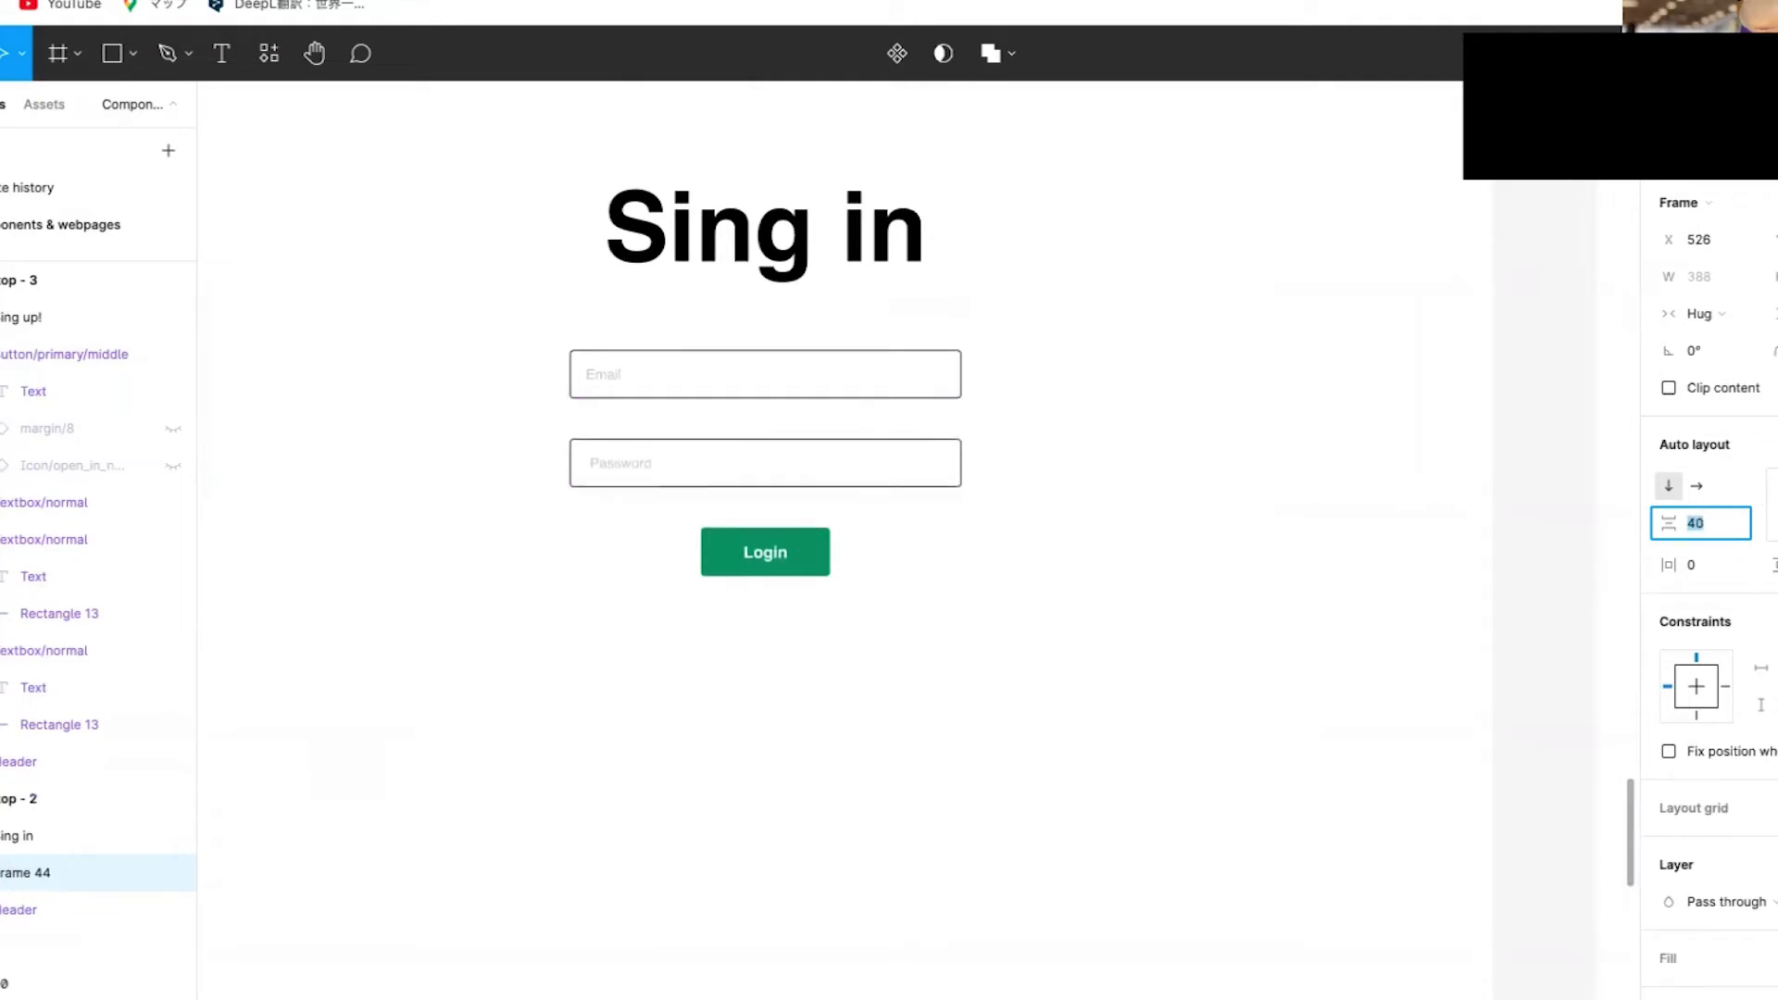
{"action": "key", "text": "Up"}
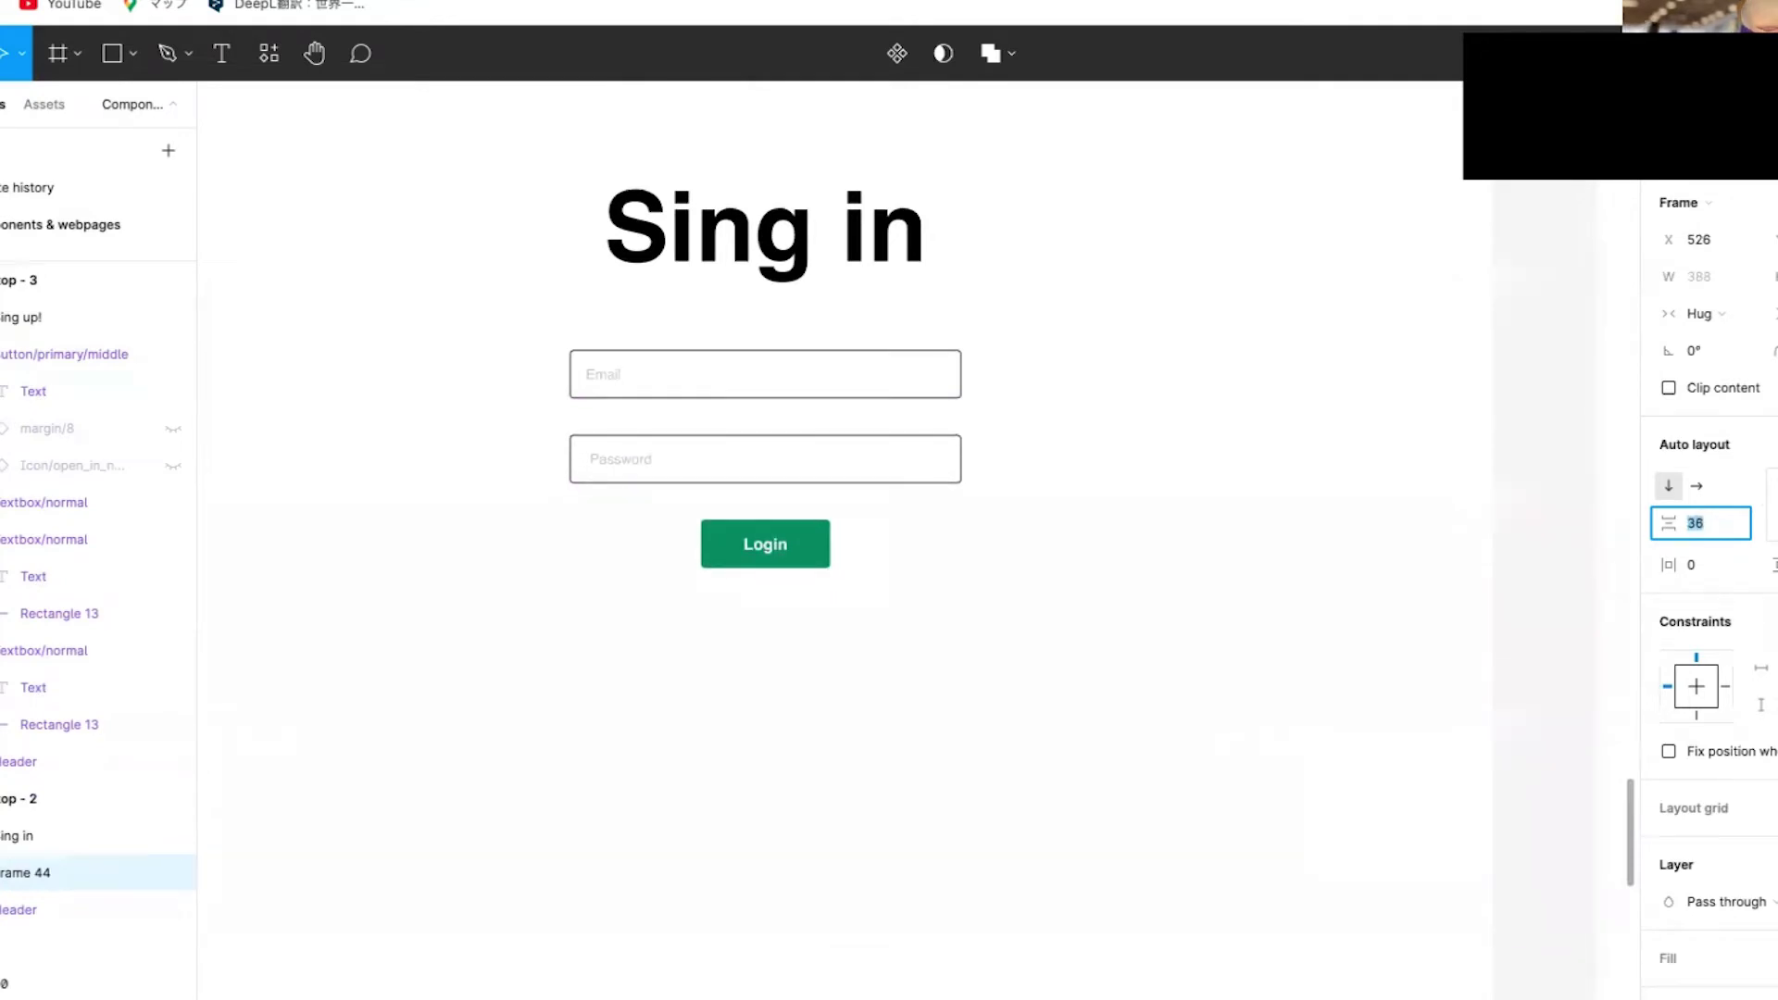
{"action": "left_click", "coordinate": [1120, 806]}
- Inspect the Password field and the Login button inside the Sing in form's auto layout
{"action": "scroll", "coordinate": [1120, 806], "scroll_direction": "down", "scroll_amount": 4}
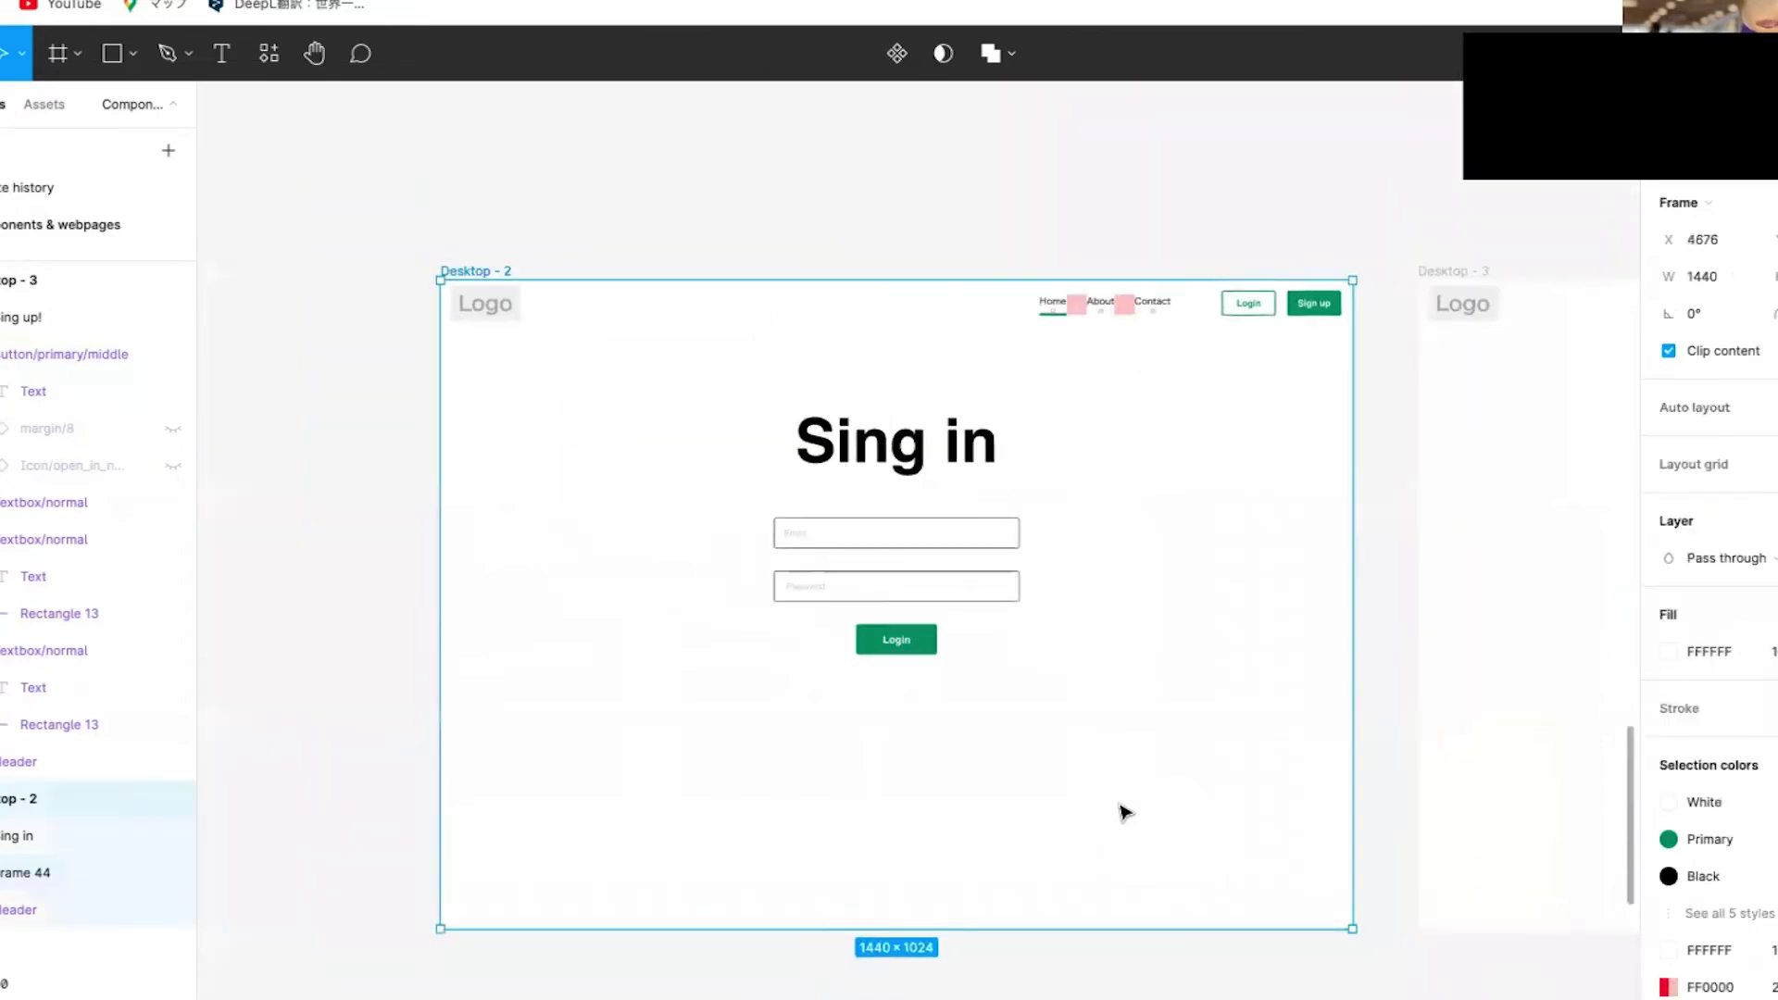
{"action": "scroll", "coordinate": [1114, 825], "scroll_direction": "right", "scroll_amount": 5}
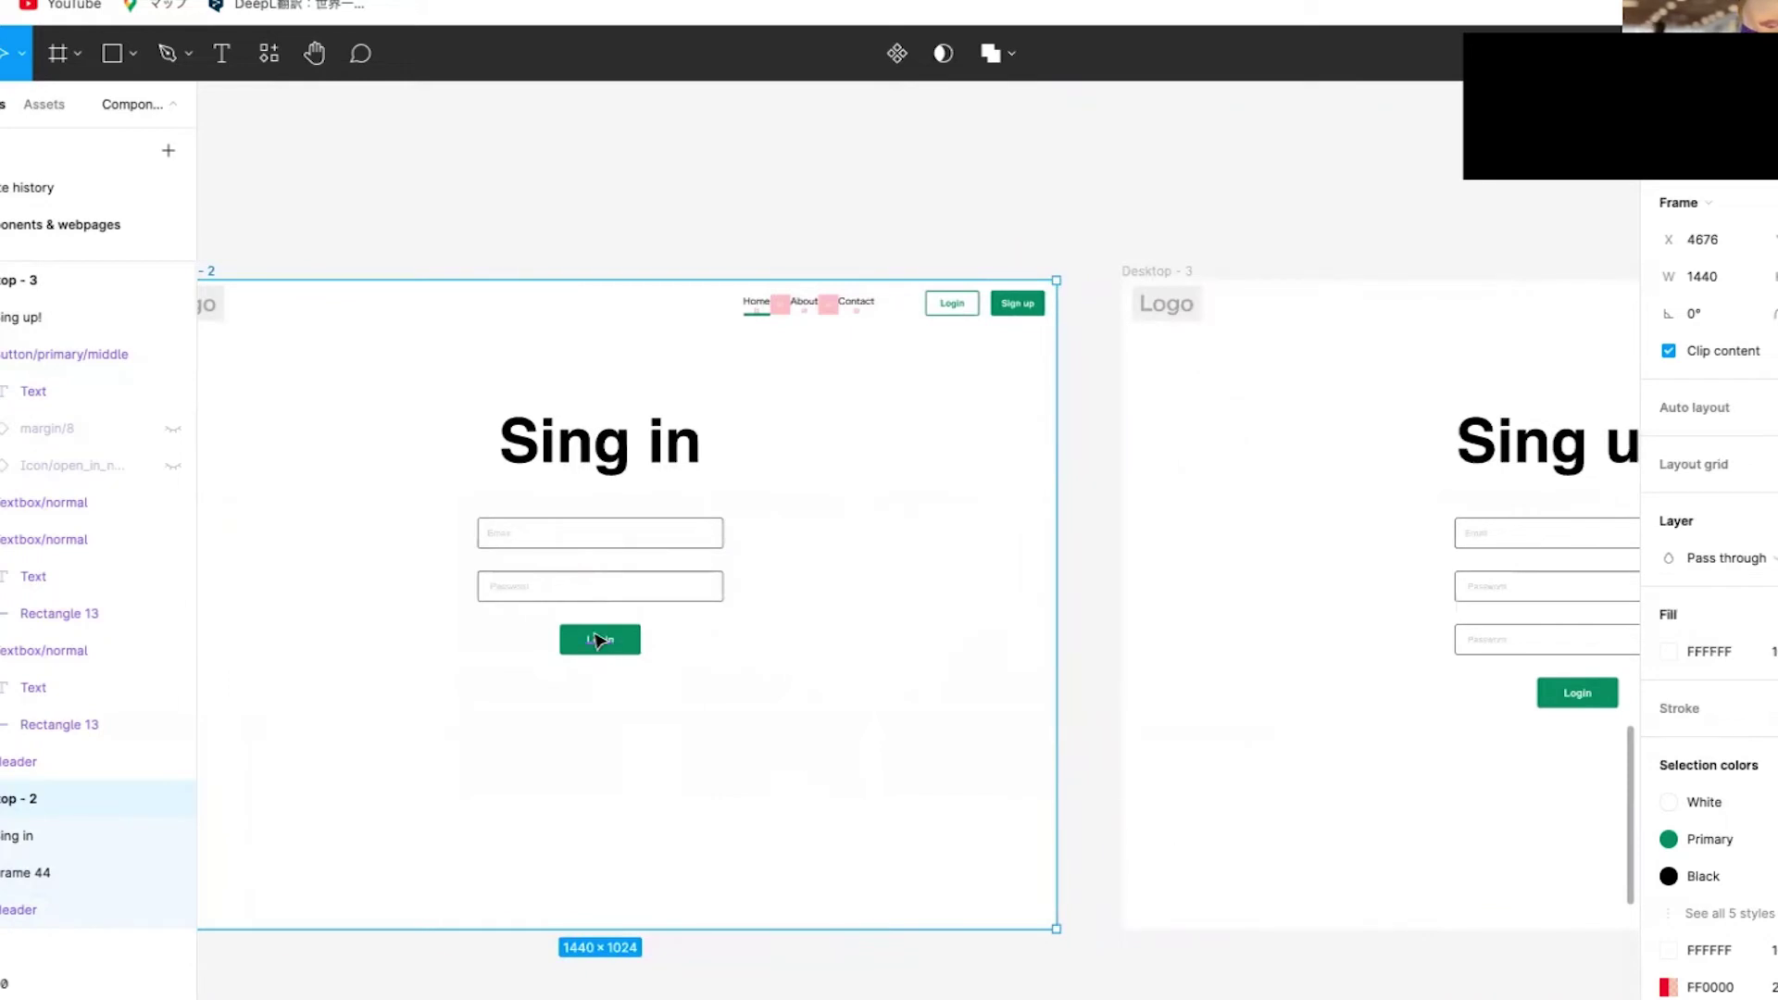
{"action": "scroll", "coordinate": [600, 639], "scroll_direction": "up", "scroll_amount": 3}
{"action": "left_click", "coordinate": [536, 591]}
{"action": "left_click", "coordinate": [537, 591]}
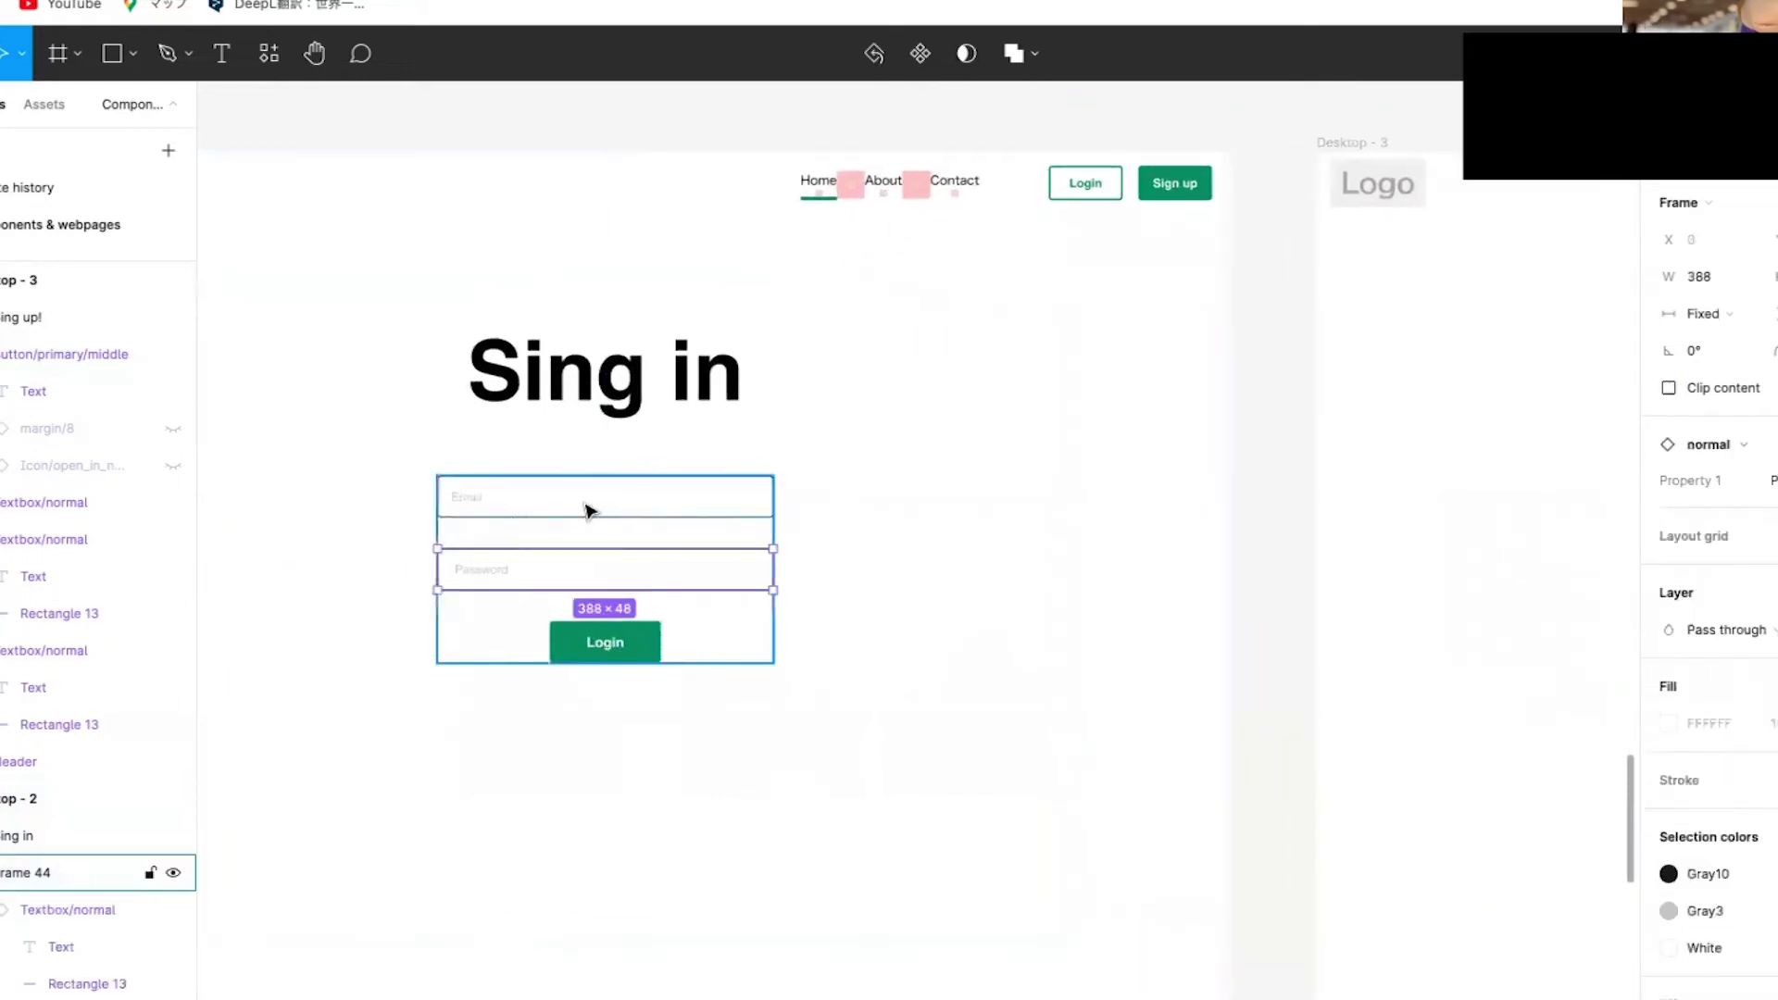
{"action": "left_click", "coordinate": [636, 642]}
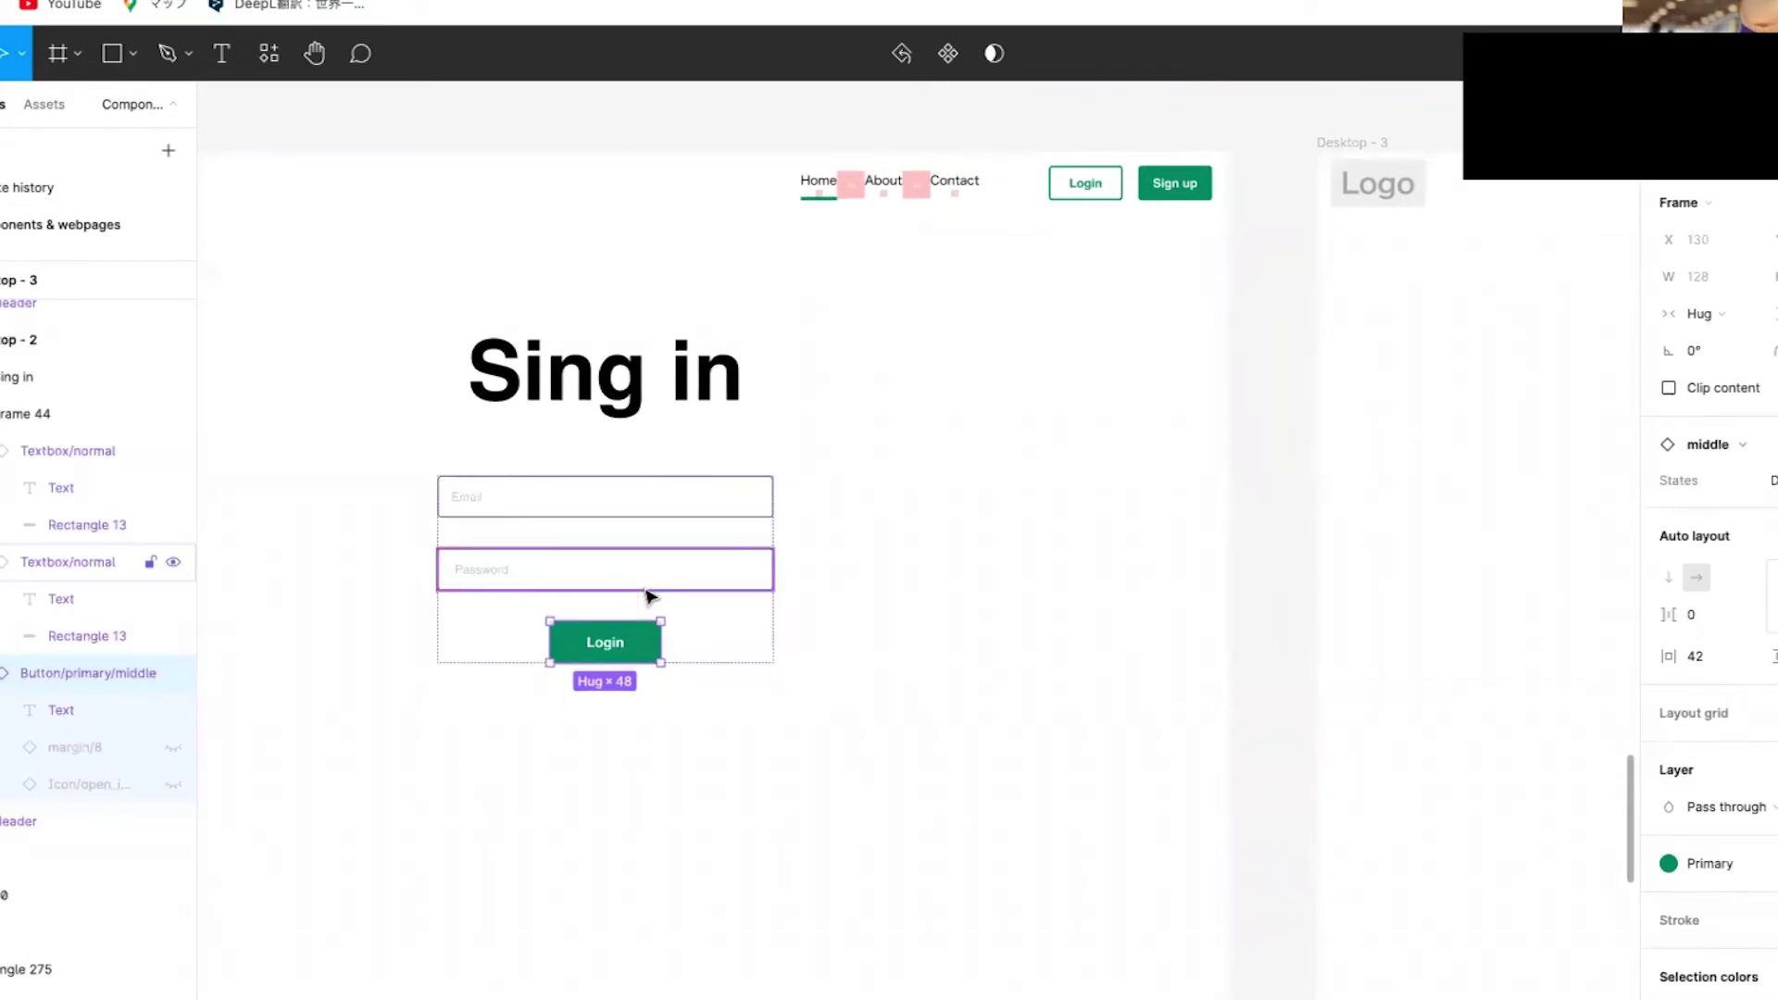
{"action": "left_click", "coordinate": [766, 818]}
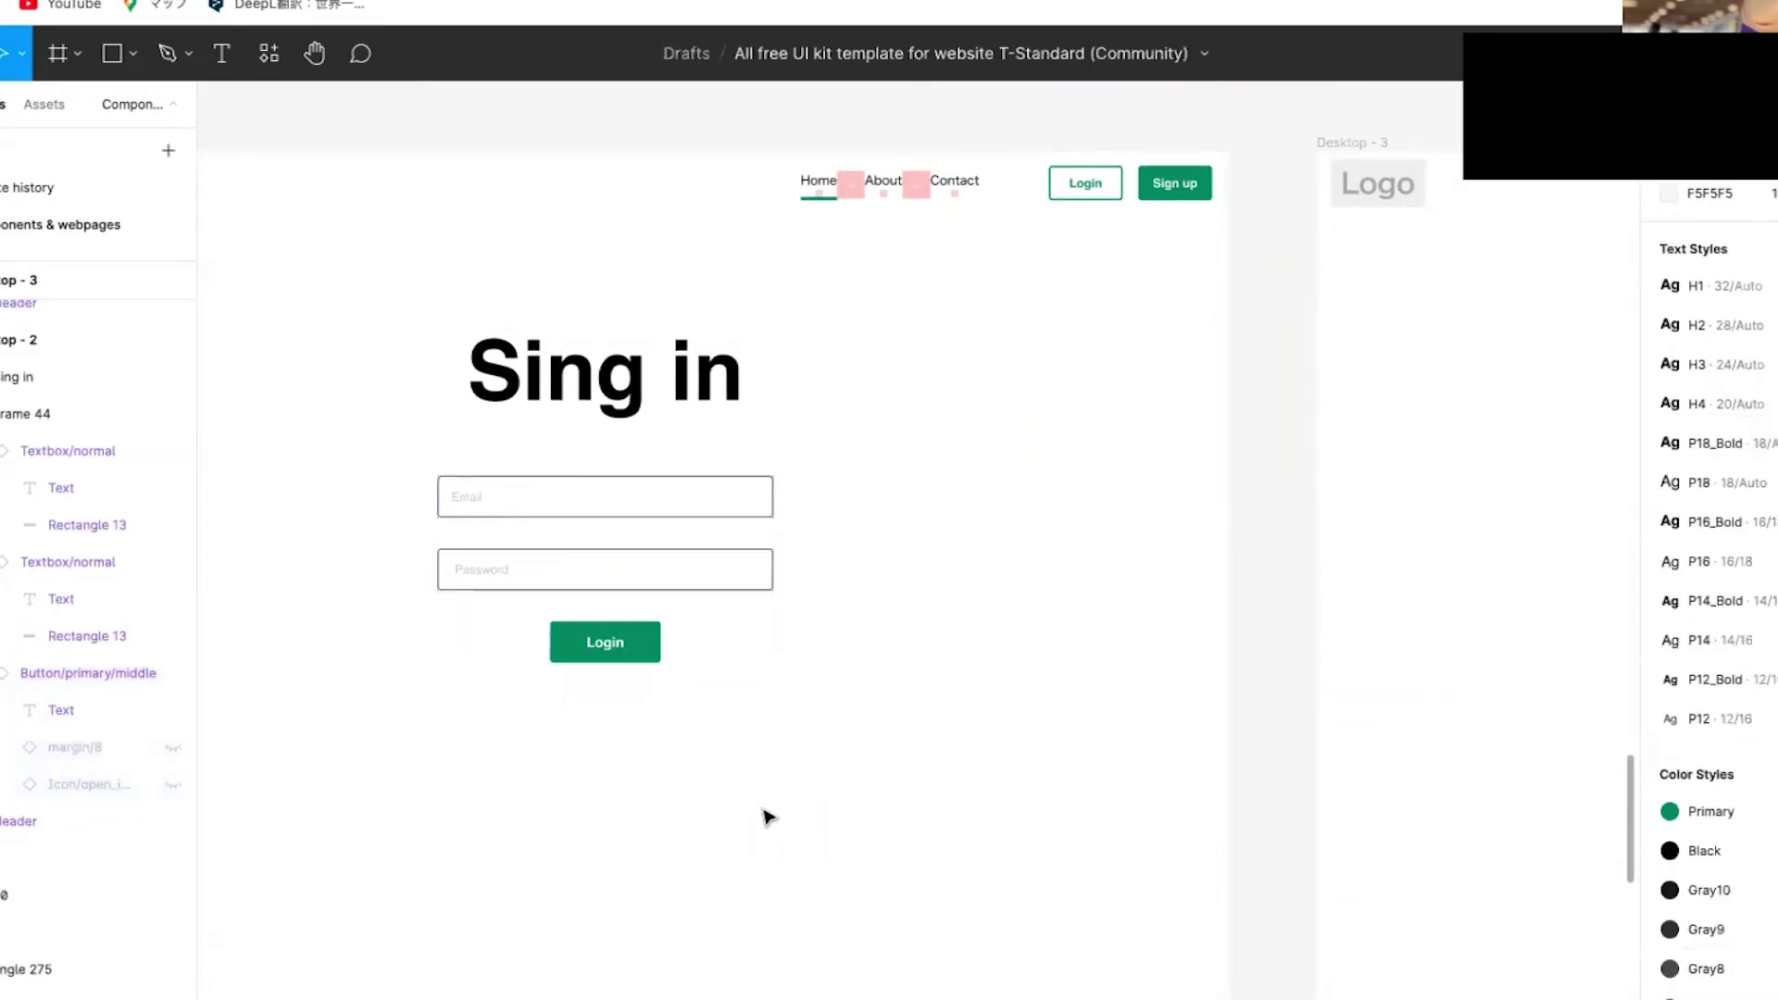
- Nudge the Login button in the Sing up! frame down to widen its gap below the last Password field
{"action": "scroll", "coordinate": [766, 818], "scroll_direction": "down", "scroll_amount": 2}
{"action": "scroll", "coordinate": [750, 694], "scroll_direction": "right", "scroll_amount": 5}
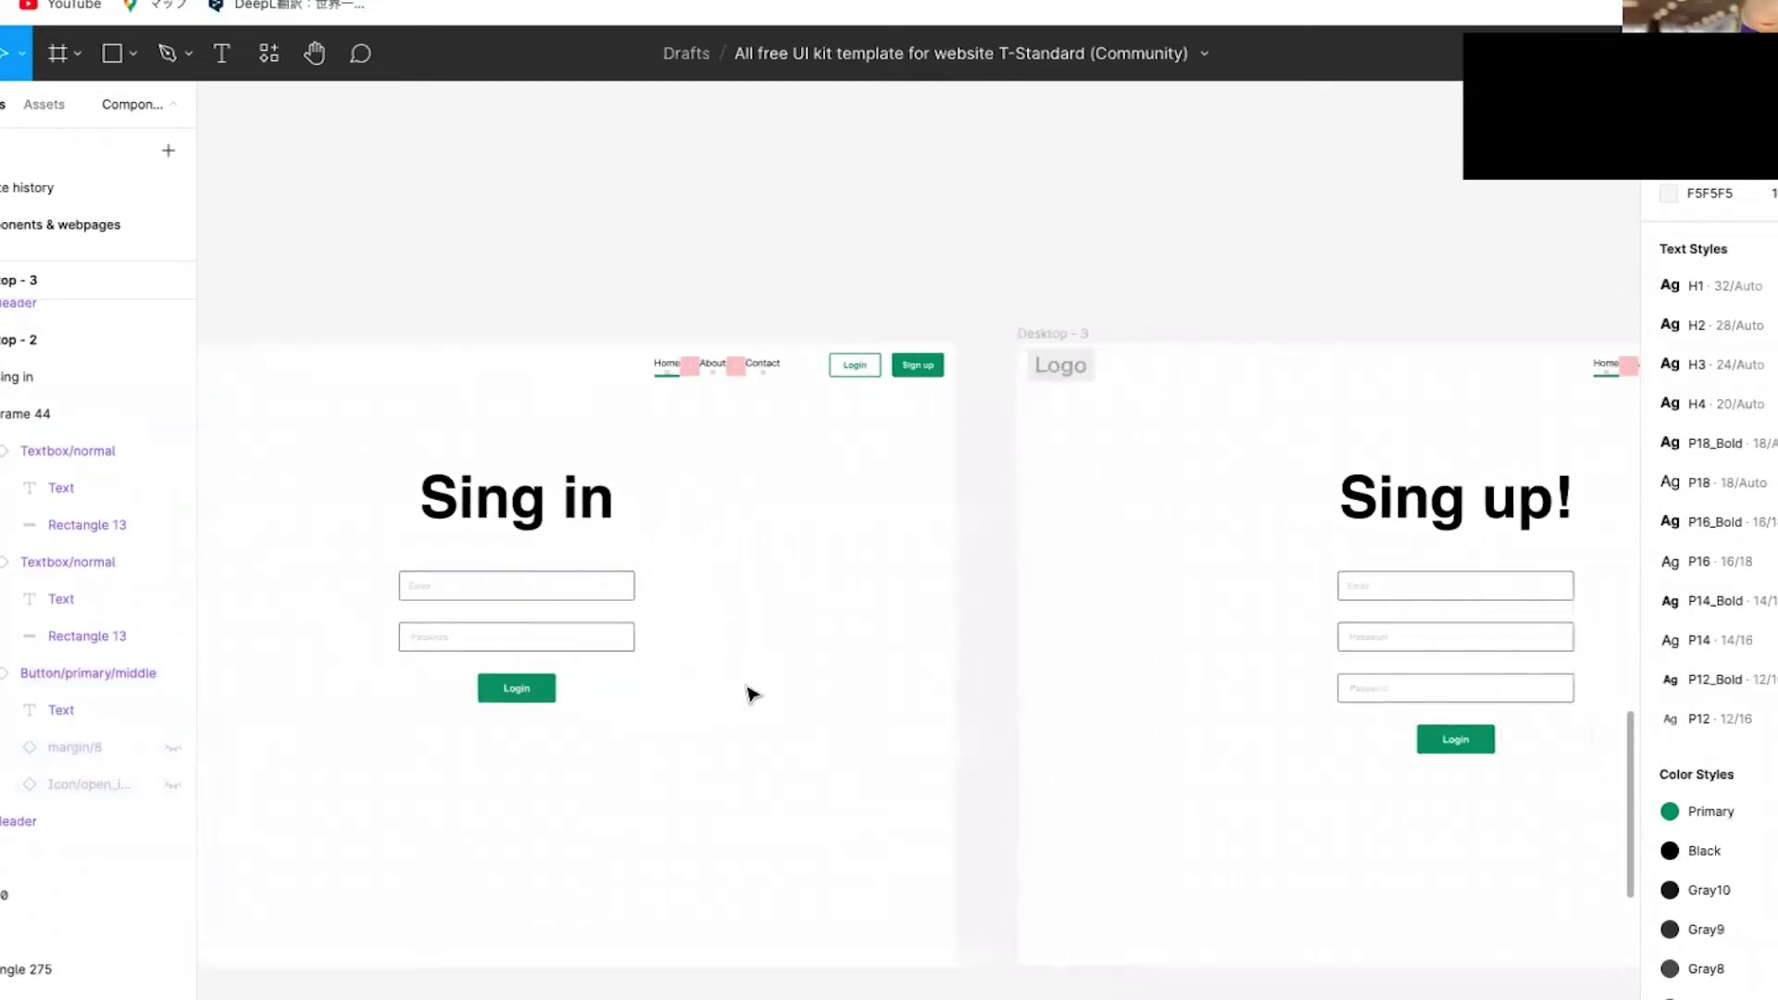
{"action": "scroll", "coordinate": [1274, 690], "scroll_direction": "up", "scroll_amount": 3}
{"action": "left_click", "coordinate": [1198, 675]}
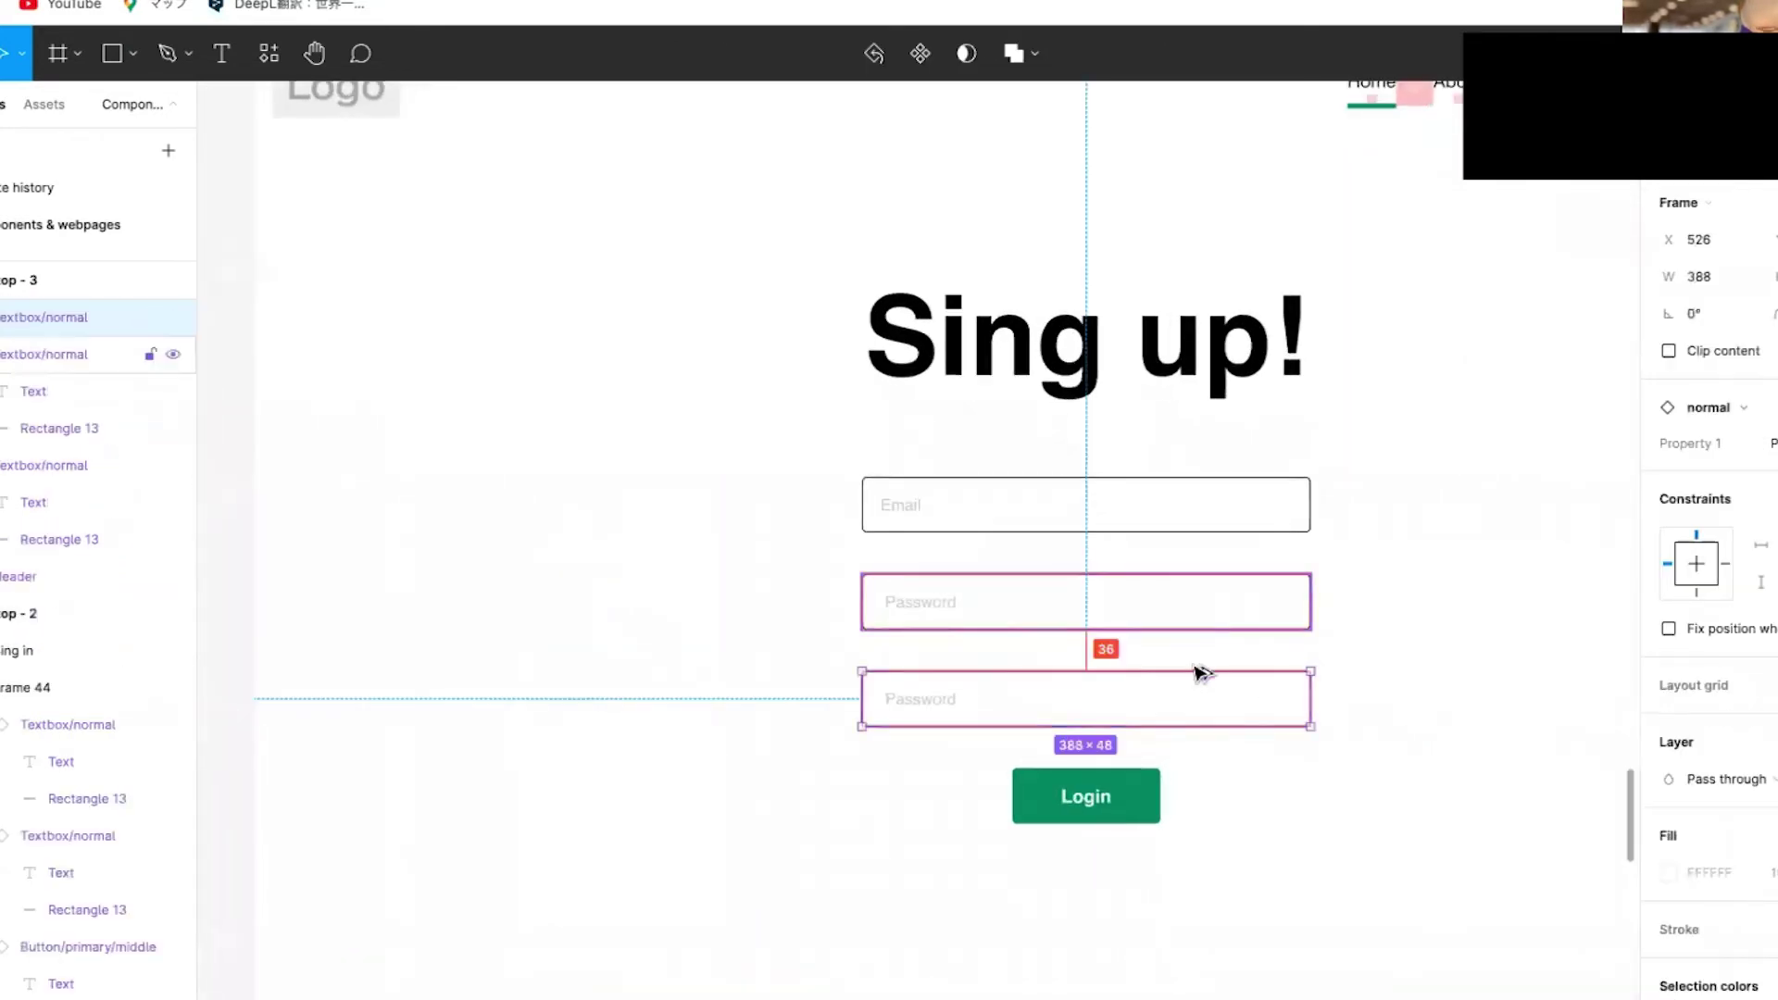
{"action": "key", "text": "Tab"}
{"action": "key", "text": "alt"}
{"action": "key", "text": "shift+Down"}
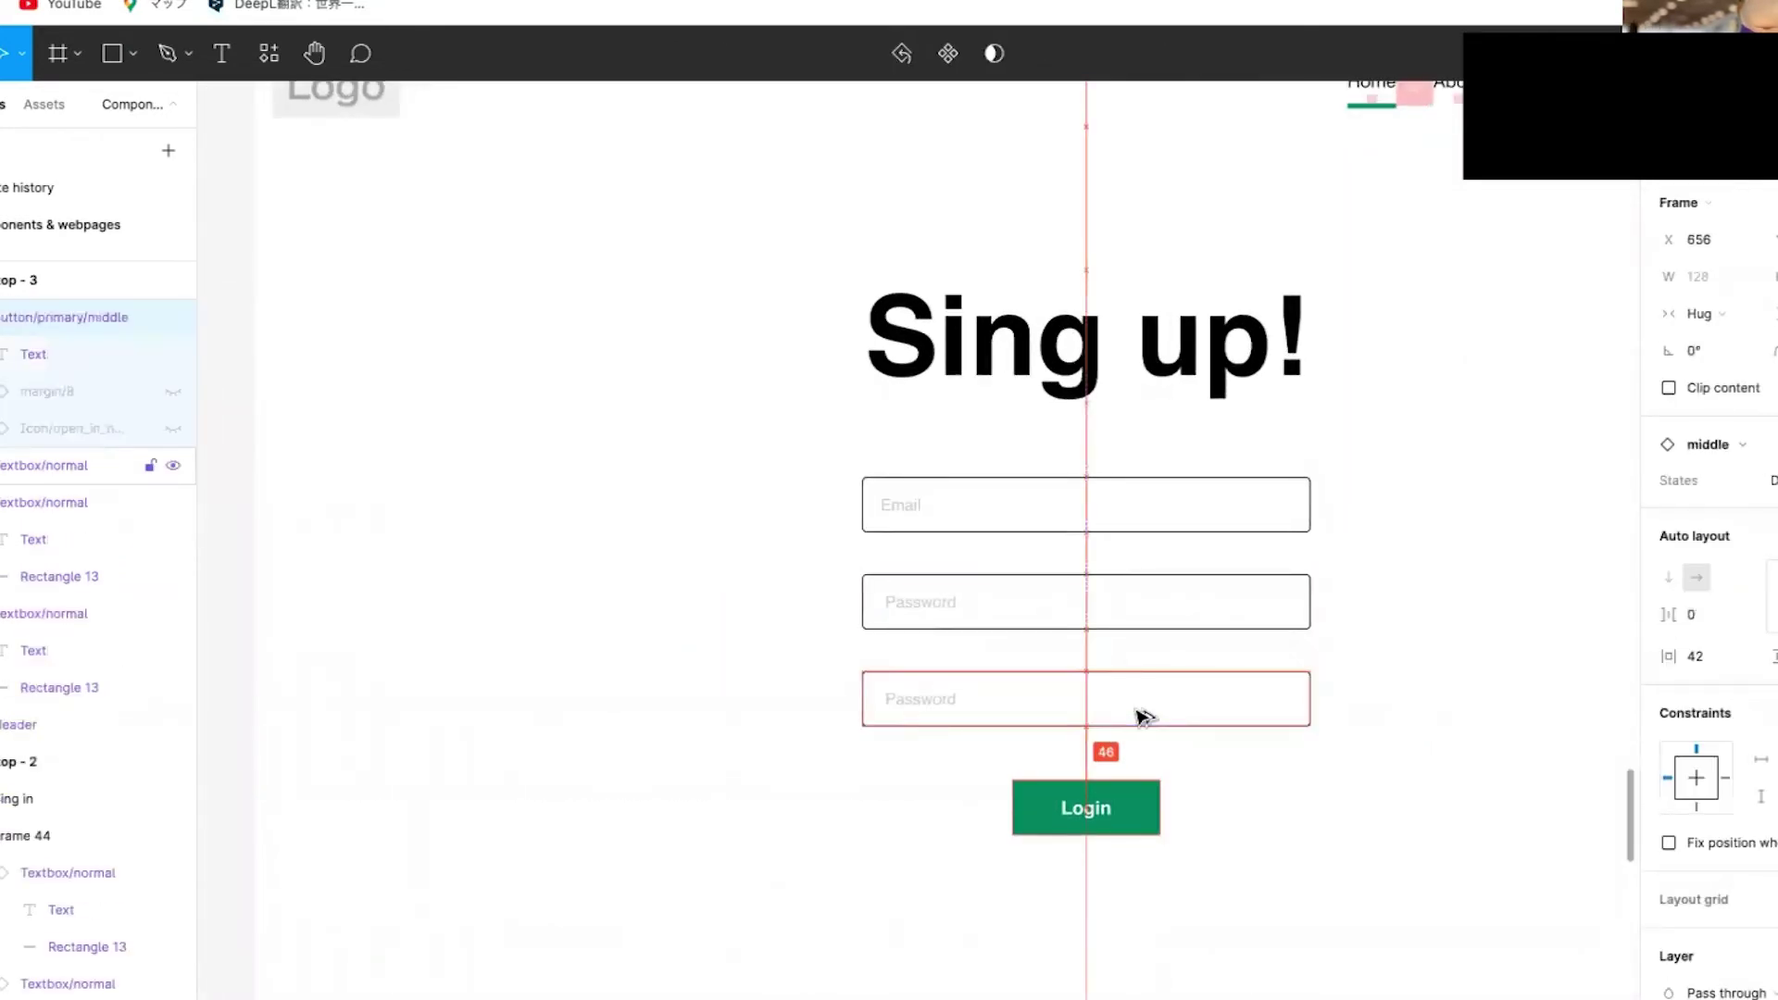
{"action": "left_click", "coordinate": [1242, 822]}
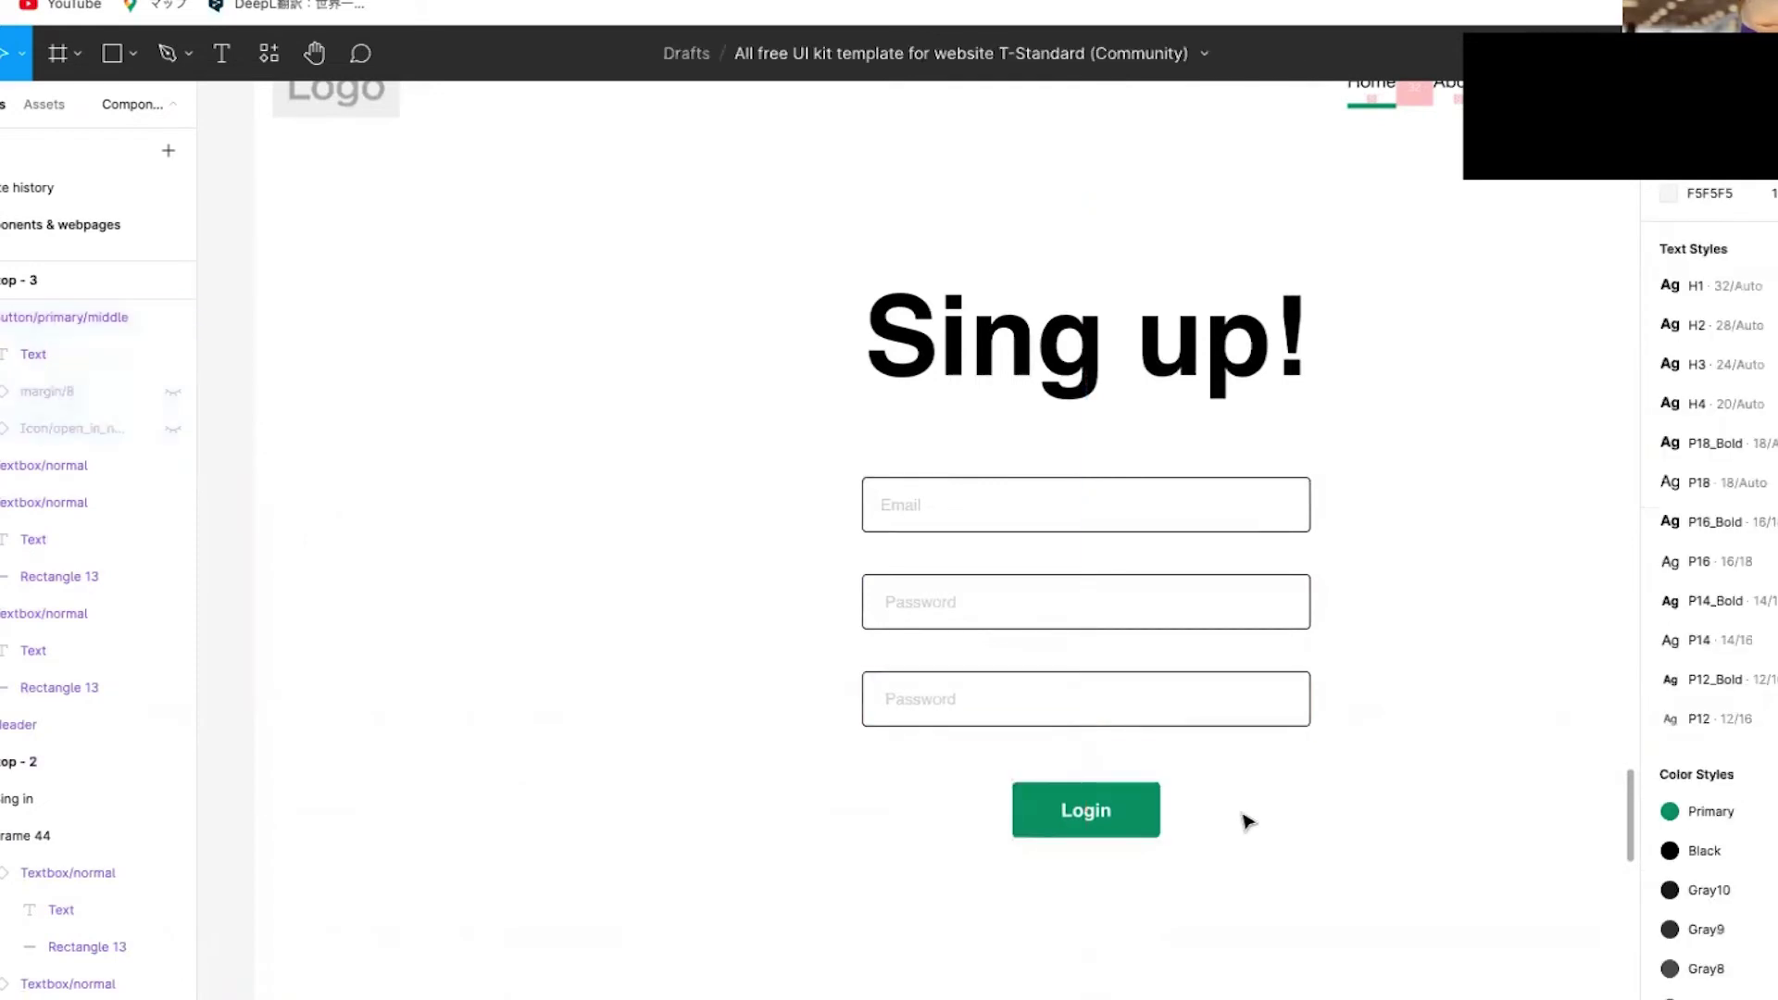
{"action": "scroll", "coordinate": [1246, 822], "scroll_direction": "down", "scroll_amount": 3}
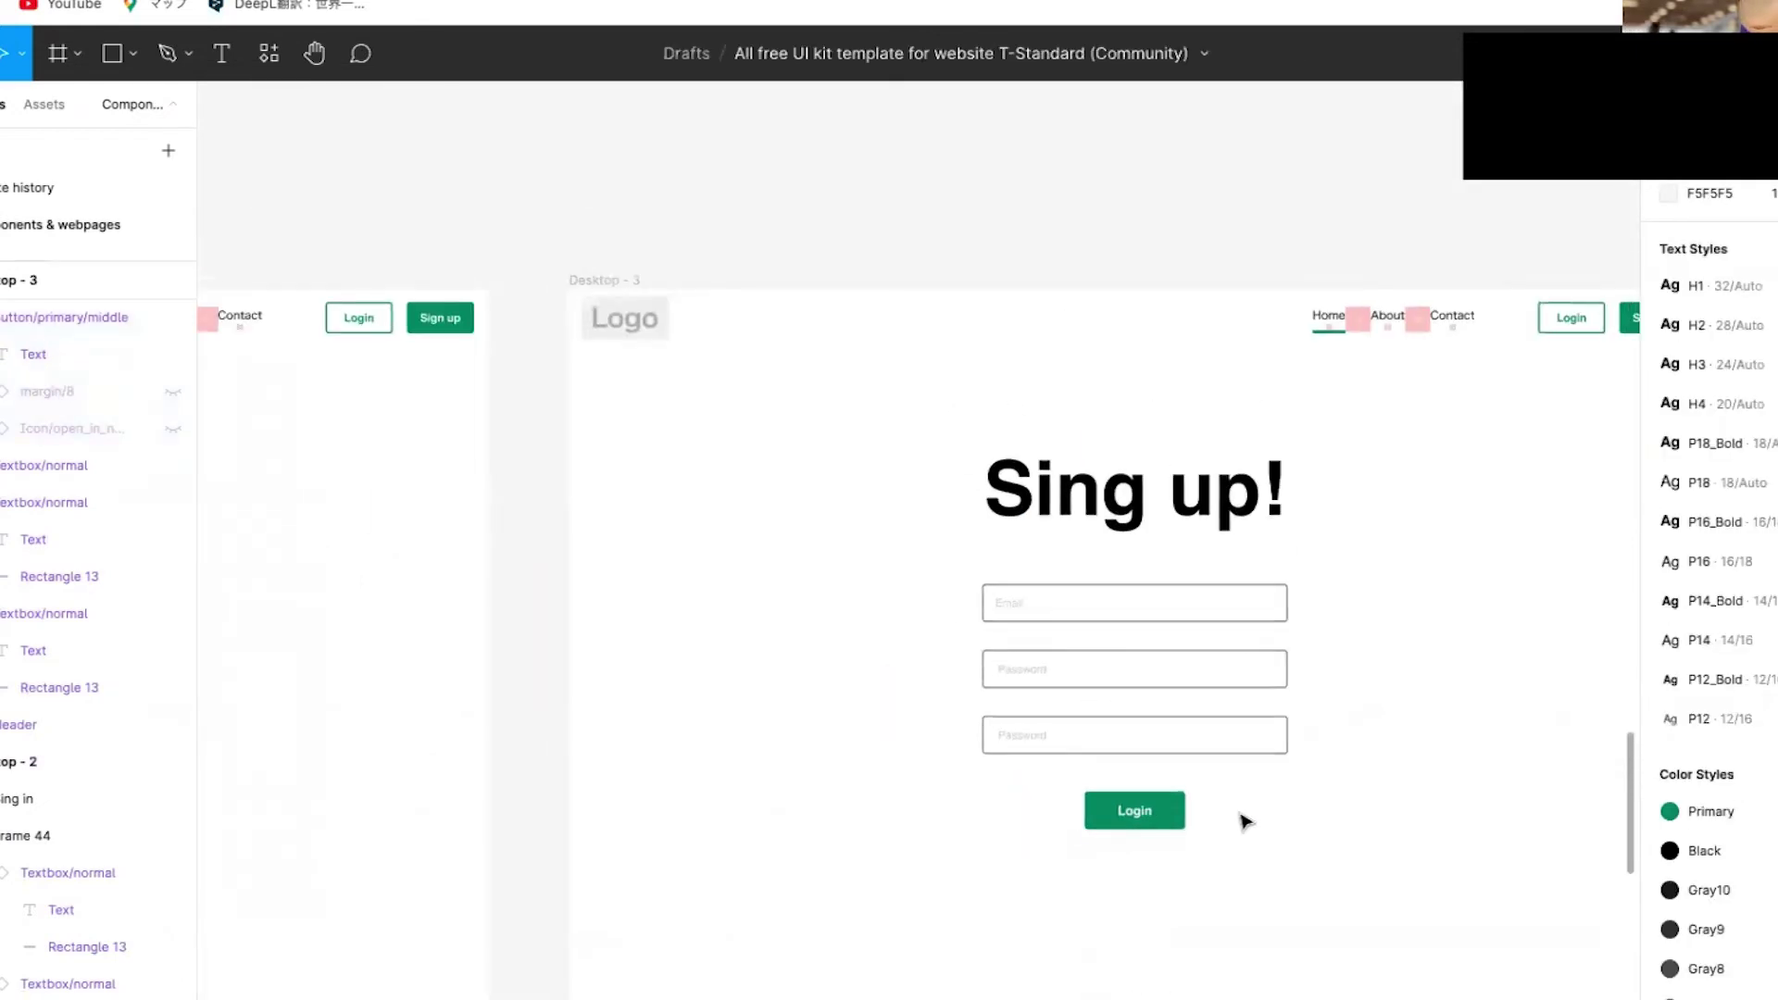
- Give the Login button in the Sing in form absolute positioning and nudge it down to widen its gap below the Password field
{"action": "scroll", "coordinate": [1246, 822], "scroll_direction": "left", "scroll_amount": 5}
{"action": "scroll", "coordinate": [530, 729], "scroll_direction": "up", "scroll_amount": 3}
{"action": "left_click", "coordinate": [829, 748]}
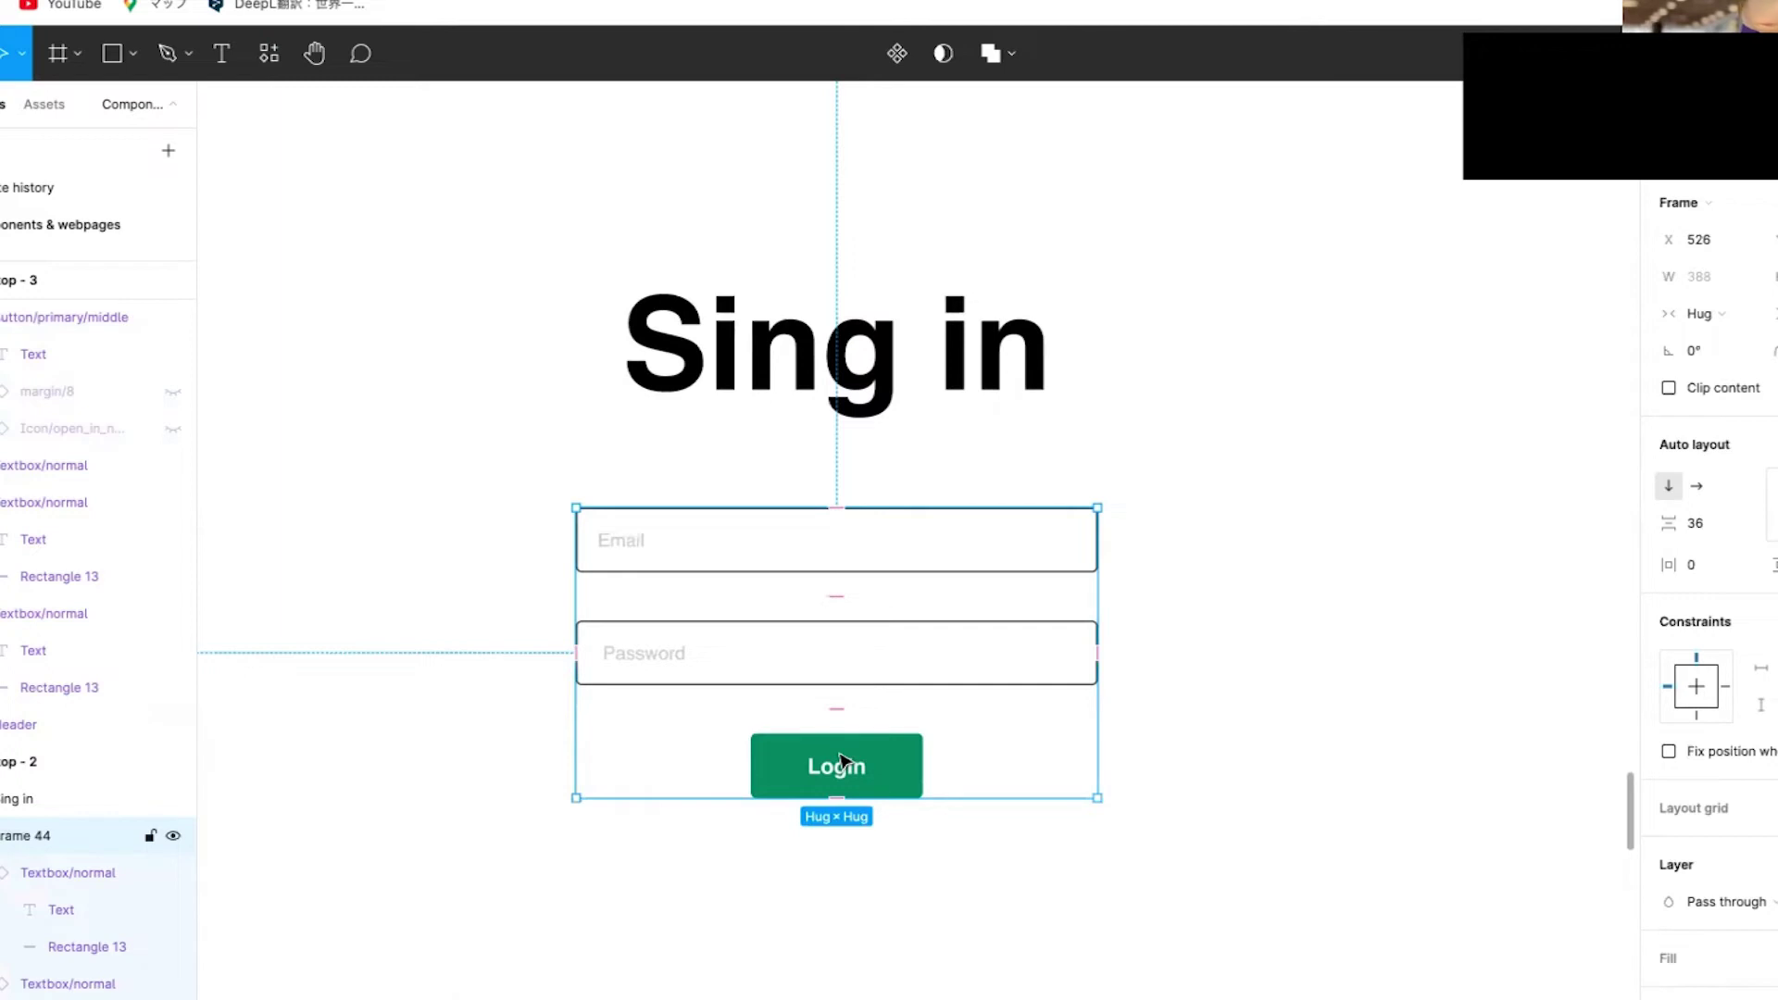
{"action": "left_click", "coordinate": [841, 760]}
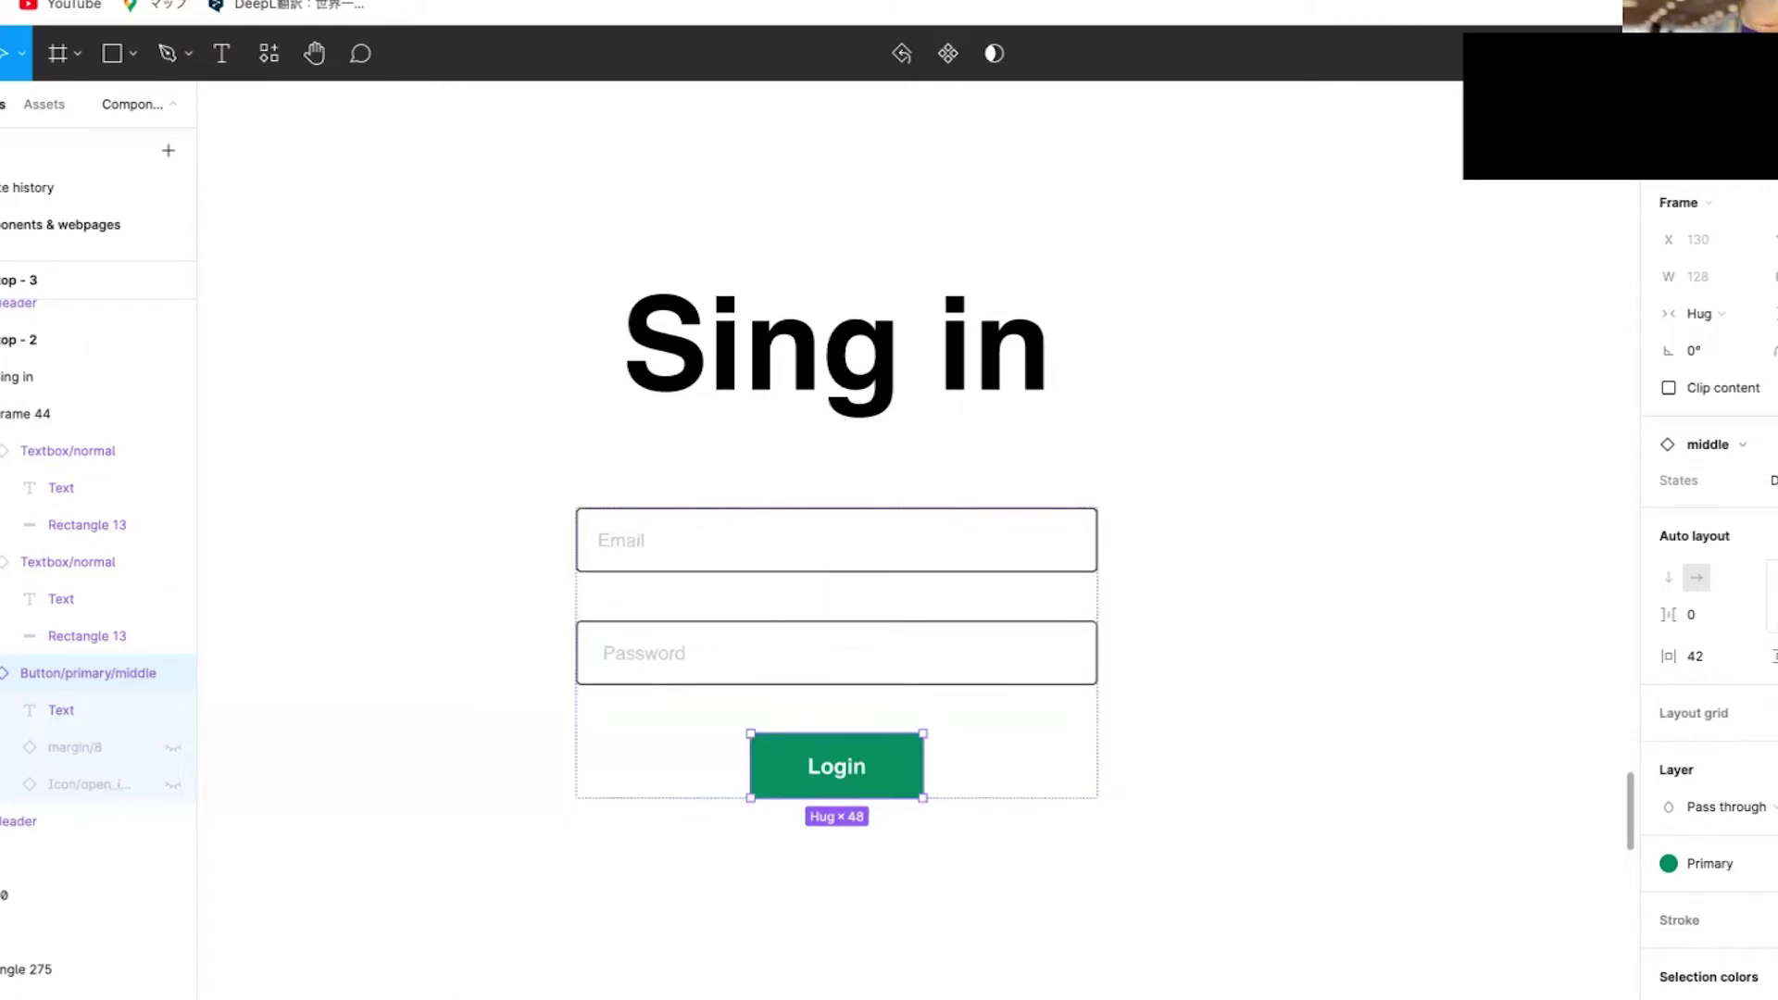
{"action": "key", "text": "alt"}
{"action": "key", "text": "Down"}
{"action": "key", "text": "Down"}
{"action": "key", "text": "Down"}
{"action": "key", "text": "Down"}
{"action": "key", "text": "Down"}
{"action": "key", "text": "Down"}
{"action": "key", "text": "Down"}
{"action": "key", "text": "Down"}
{"action": "key", "text": "Down"}
{"action": "key", "text": "Down"}
{"action": "key", "text": "Down"}
{"action": "key", "text": "Down"}
{"action": "key", "text": "Down"}
{"action": "key", "text": "Down"}
{"action": "key", "text": "Down"}
{"action": "key", "text": "Down"}
{"action": "left_click", "coordinate": [1108, 789]}
{"action": "scroll", "coordinate": [1104, 795], "scroll_direction": "down", "scroll_amount": 2}
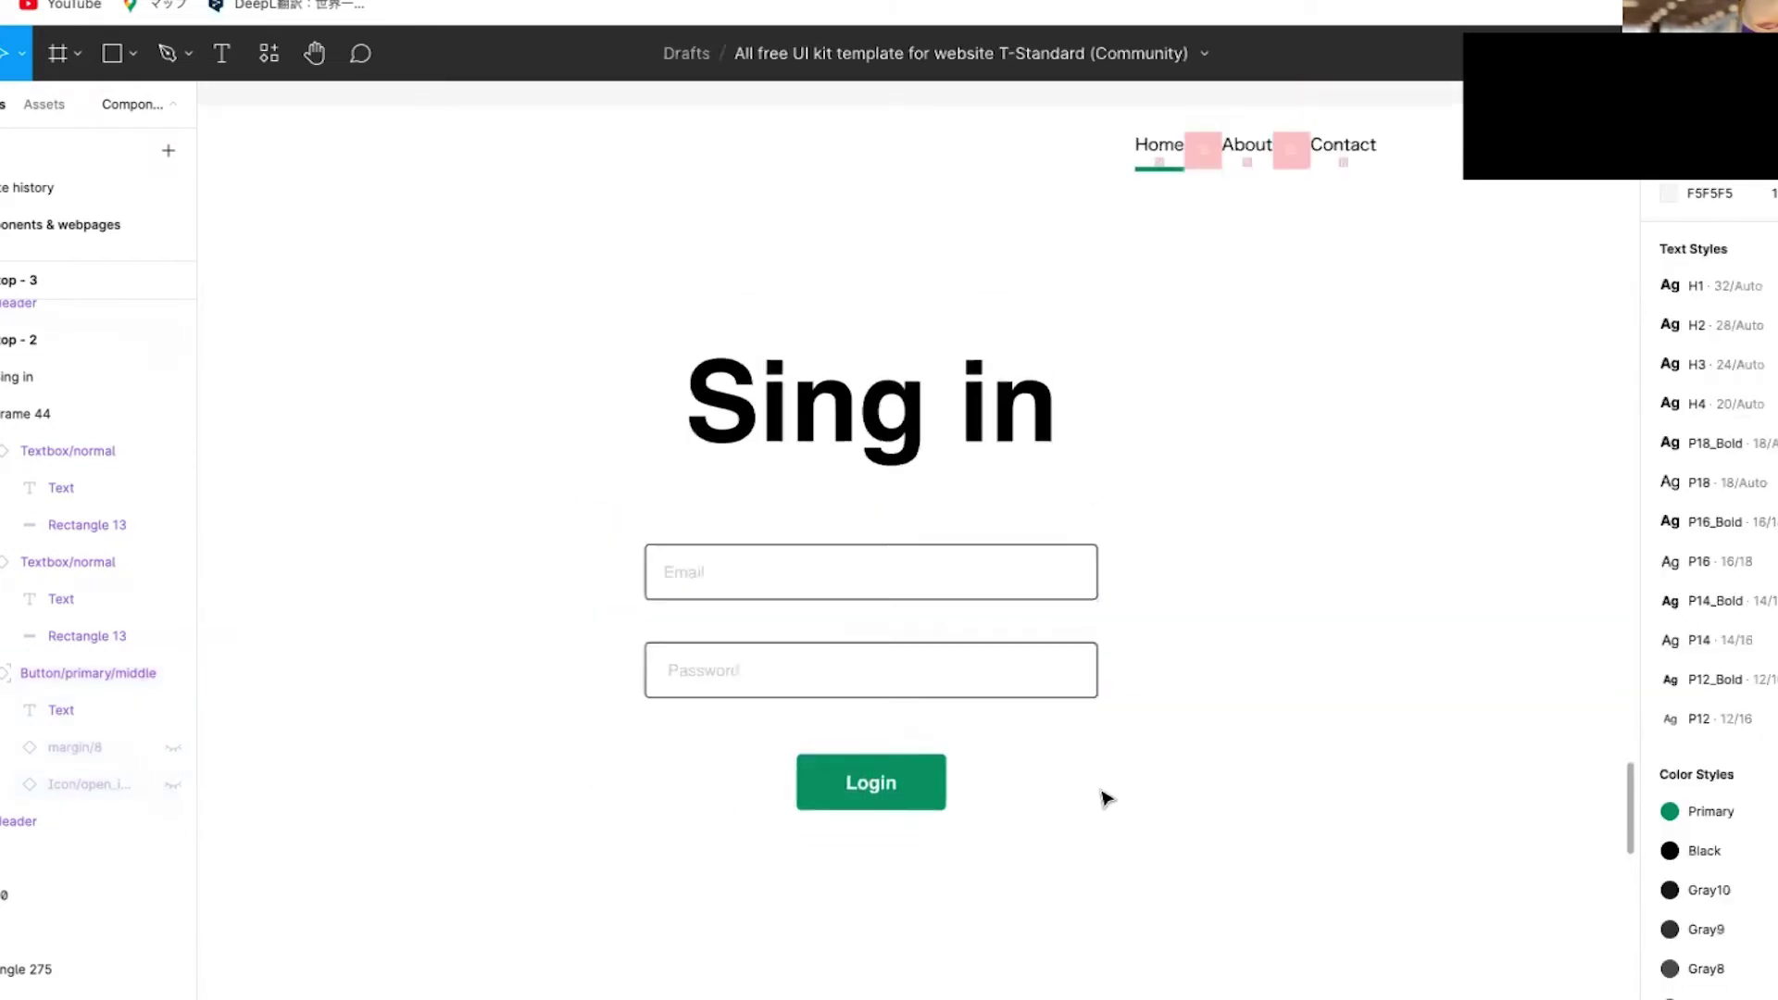
{"action": "scroll", "coordinate": [1105, 798], "scroll_direction": "down", "scroll_amount": 1}
- Turn off absolute positioning for the Sing in form's Login button so it rejoins the auto layout
{"action": "left_click", "coordinate": [1064, 648]}
{"action": "left_click", "coordinate": [1072, 726]}
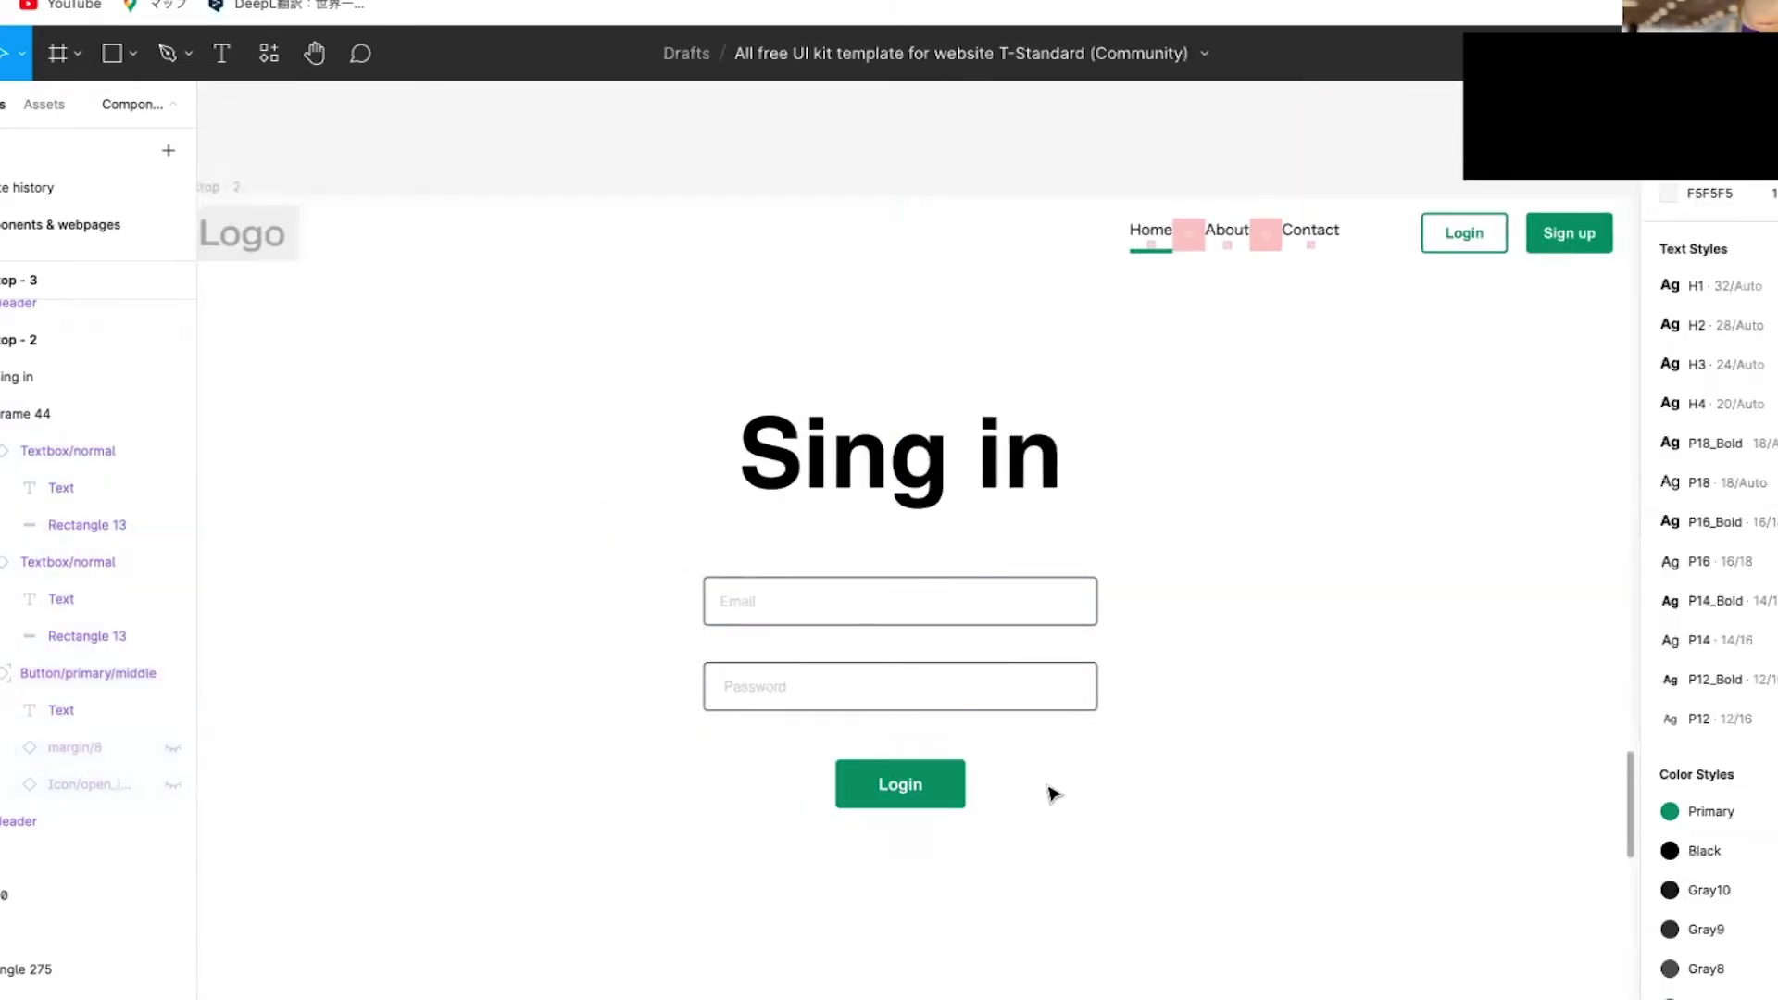
{"action": "left_click", "coordinate": [1033, 685]}
{"action": "left_click", "coordinate": [958, 783]}
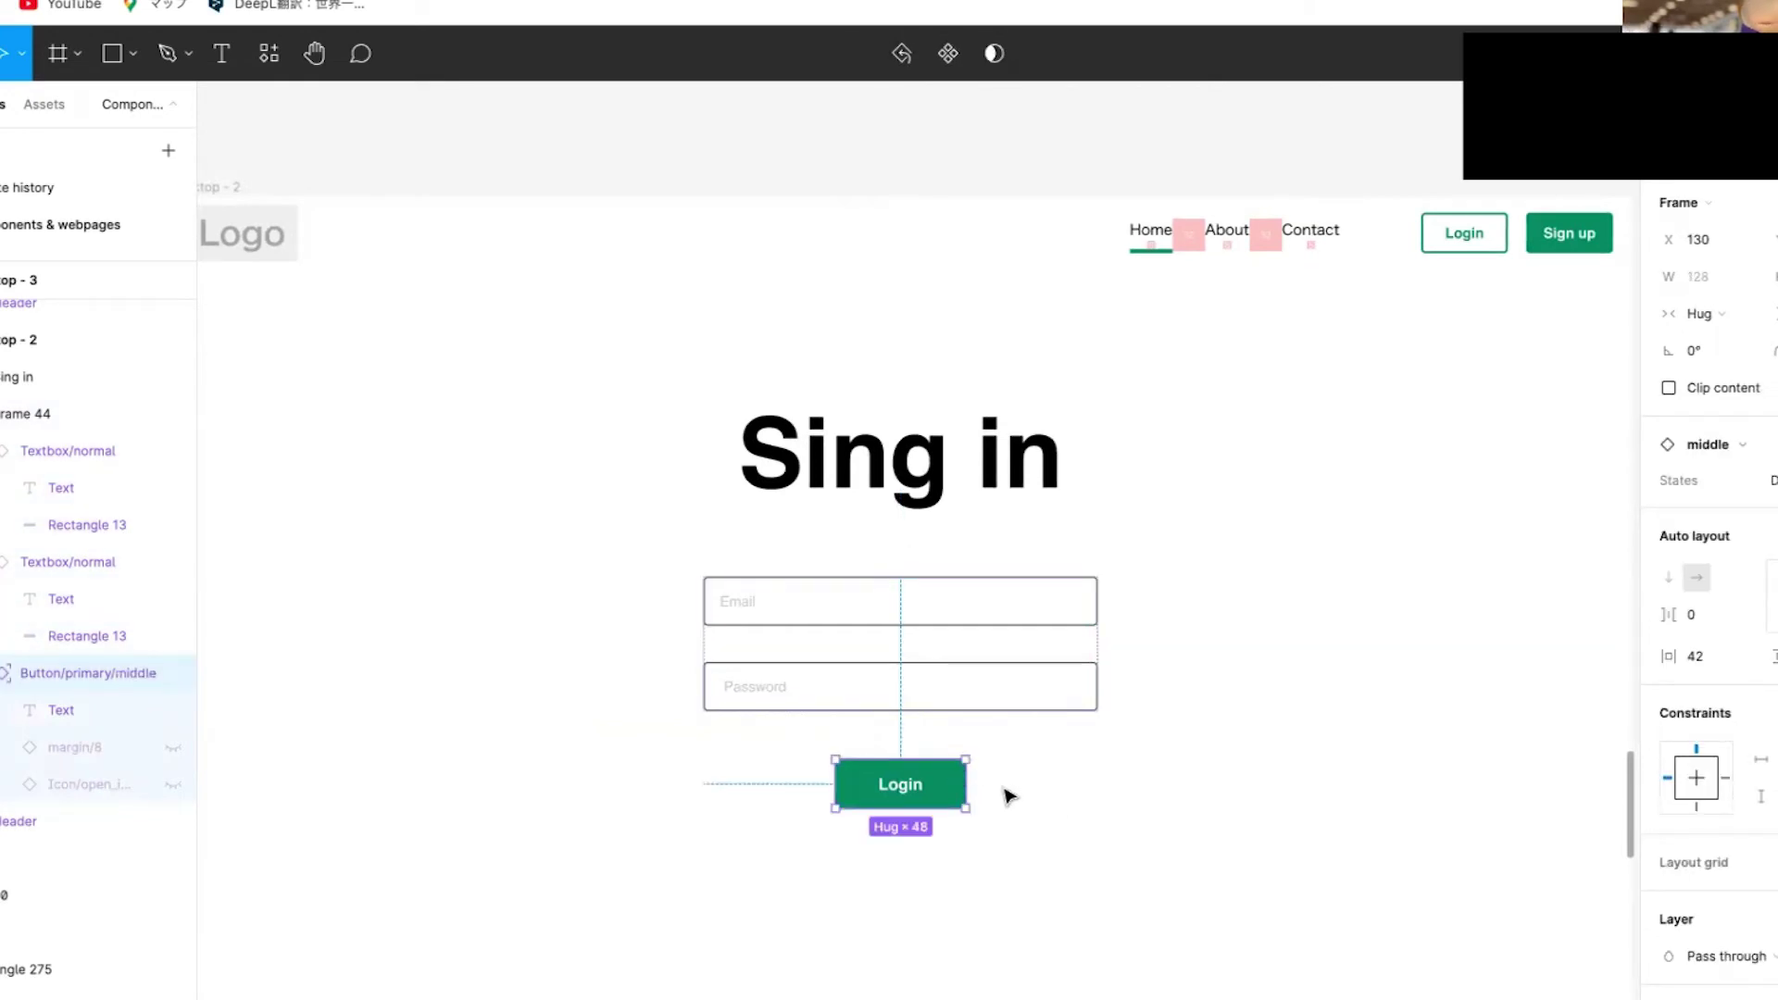
{"action": "scroll", "coordinate": [1009, 797], "scroll_direction": "right", "scroll_amount": 2}
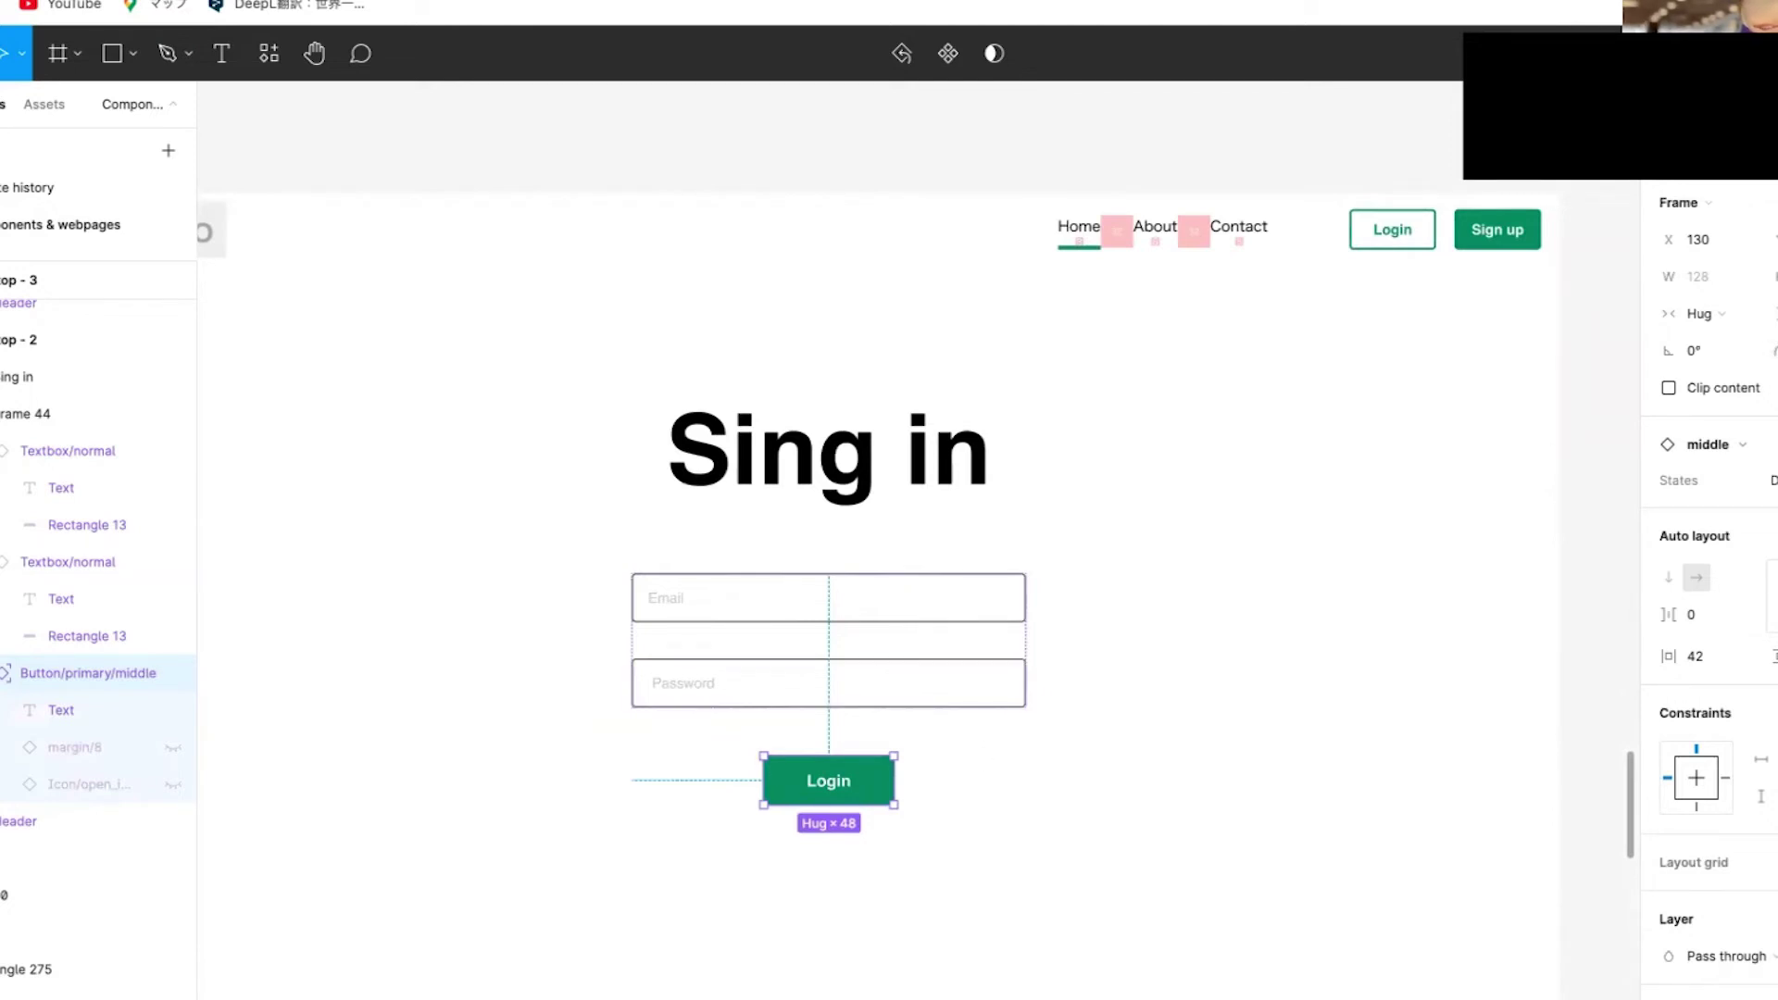
{"action": "left_click", "coordinate": [1777, 240]}
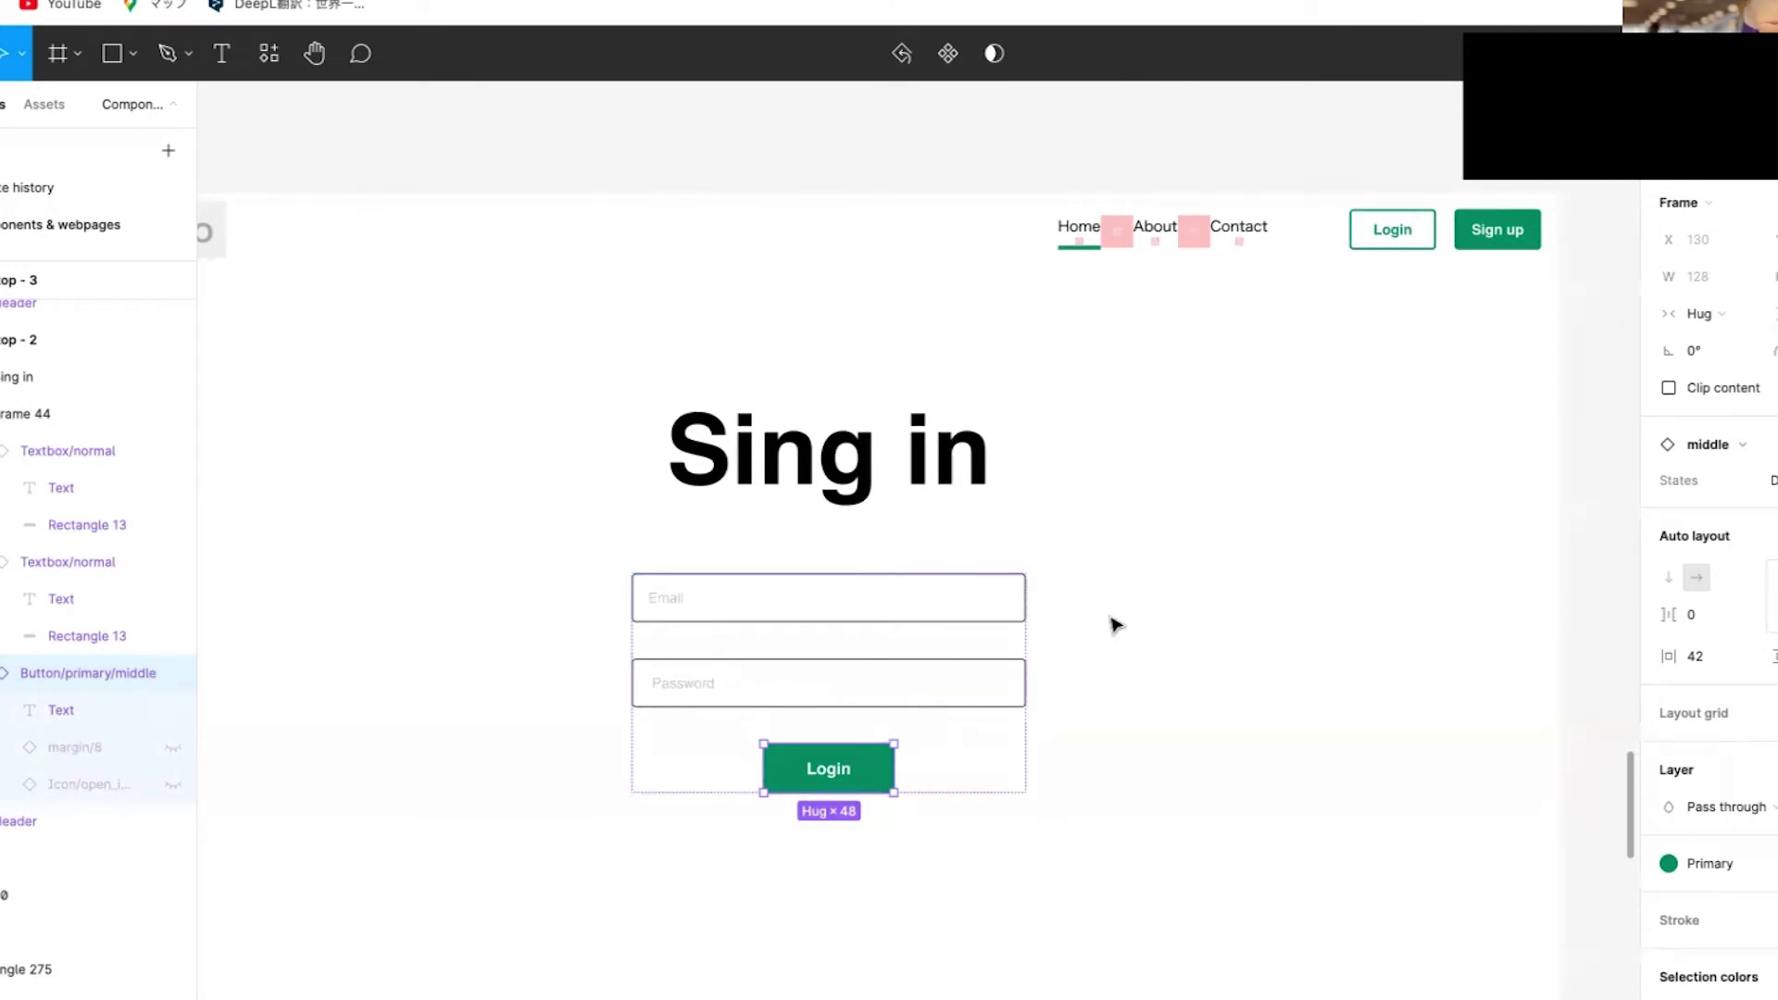
- Delete the Desktop - 2 and Desktop - 3 frames together
{"action": "scroll", "coordinate": [1098, 644], "scroll_direction": "down", "scroll_amount": 5}
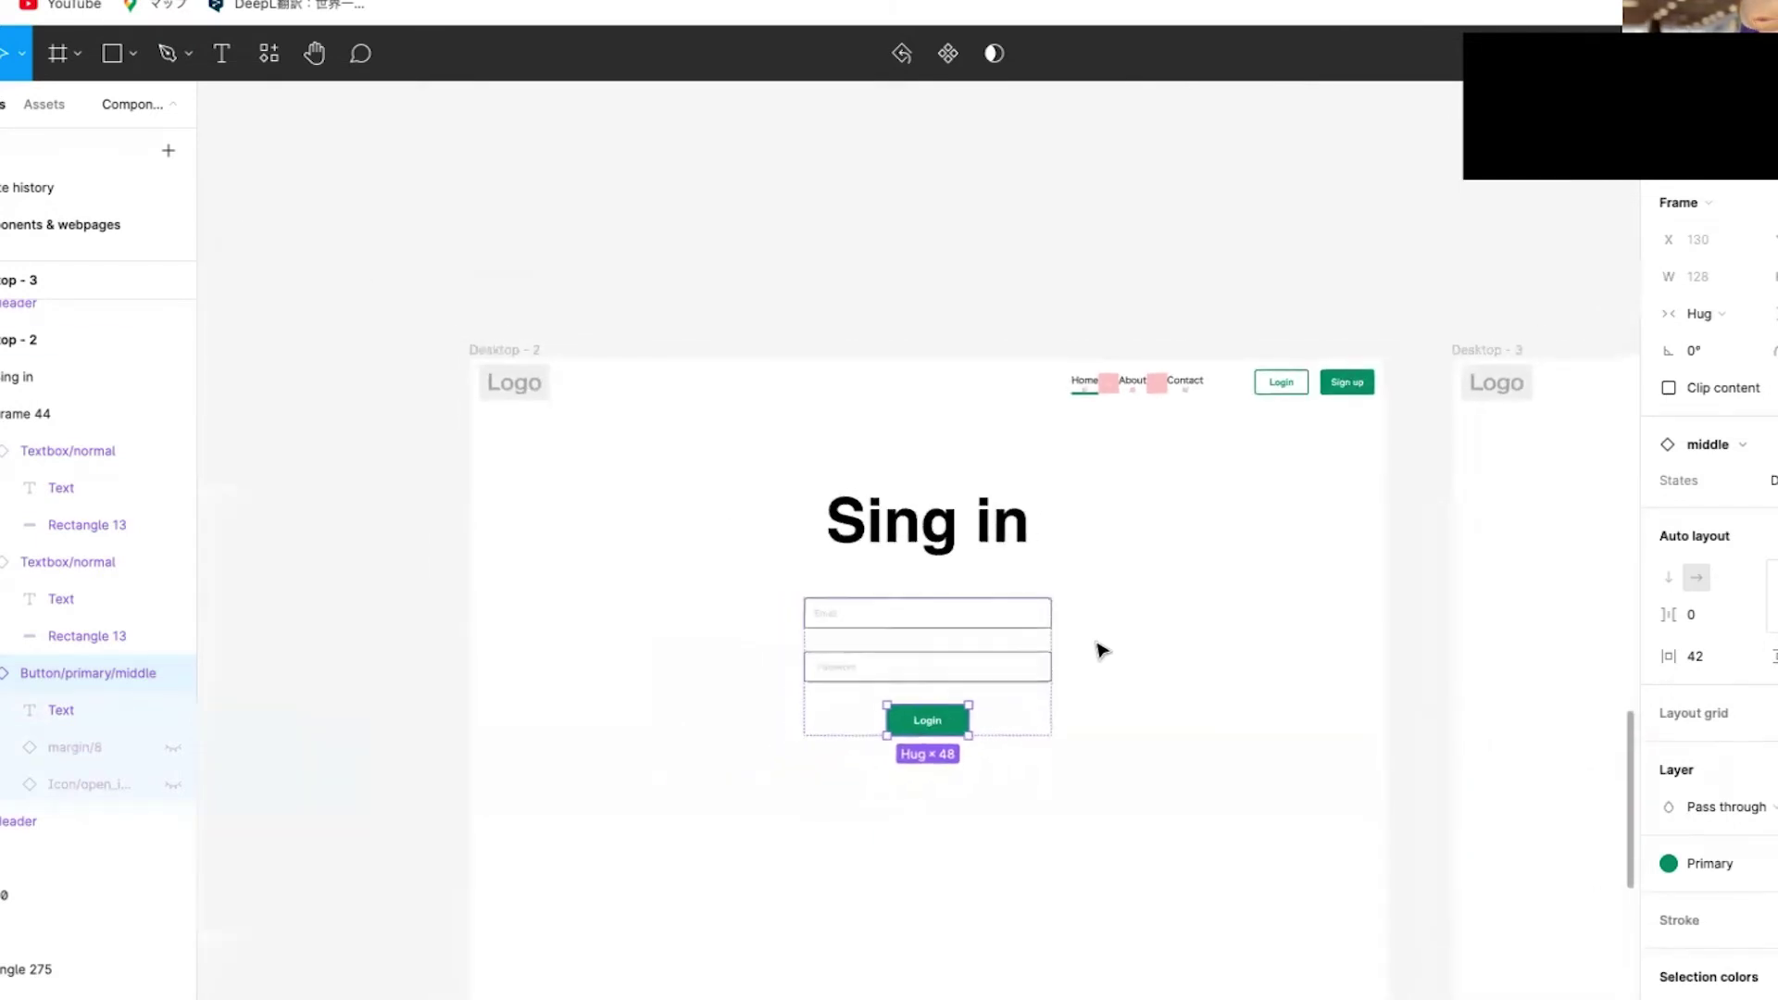
{"action": "scroll", "coordinate": [1101, 648], "scroll_direction": "down", "scroll_amount": 2}
{"action": "scroll", "coordinate": [1101, 649], "scroll_direction": "down", "scroll_amount": 3}
{"action": "scroll", "coordinate": [1101, 648], "scroll_direction": "right", "scroll_amount": 3}
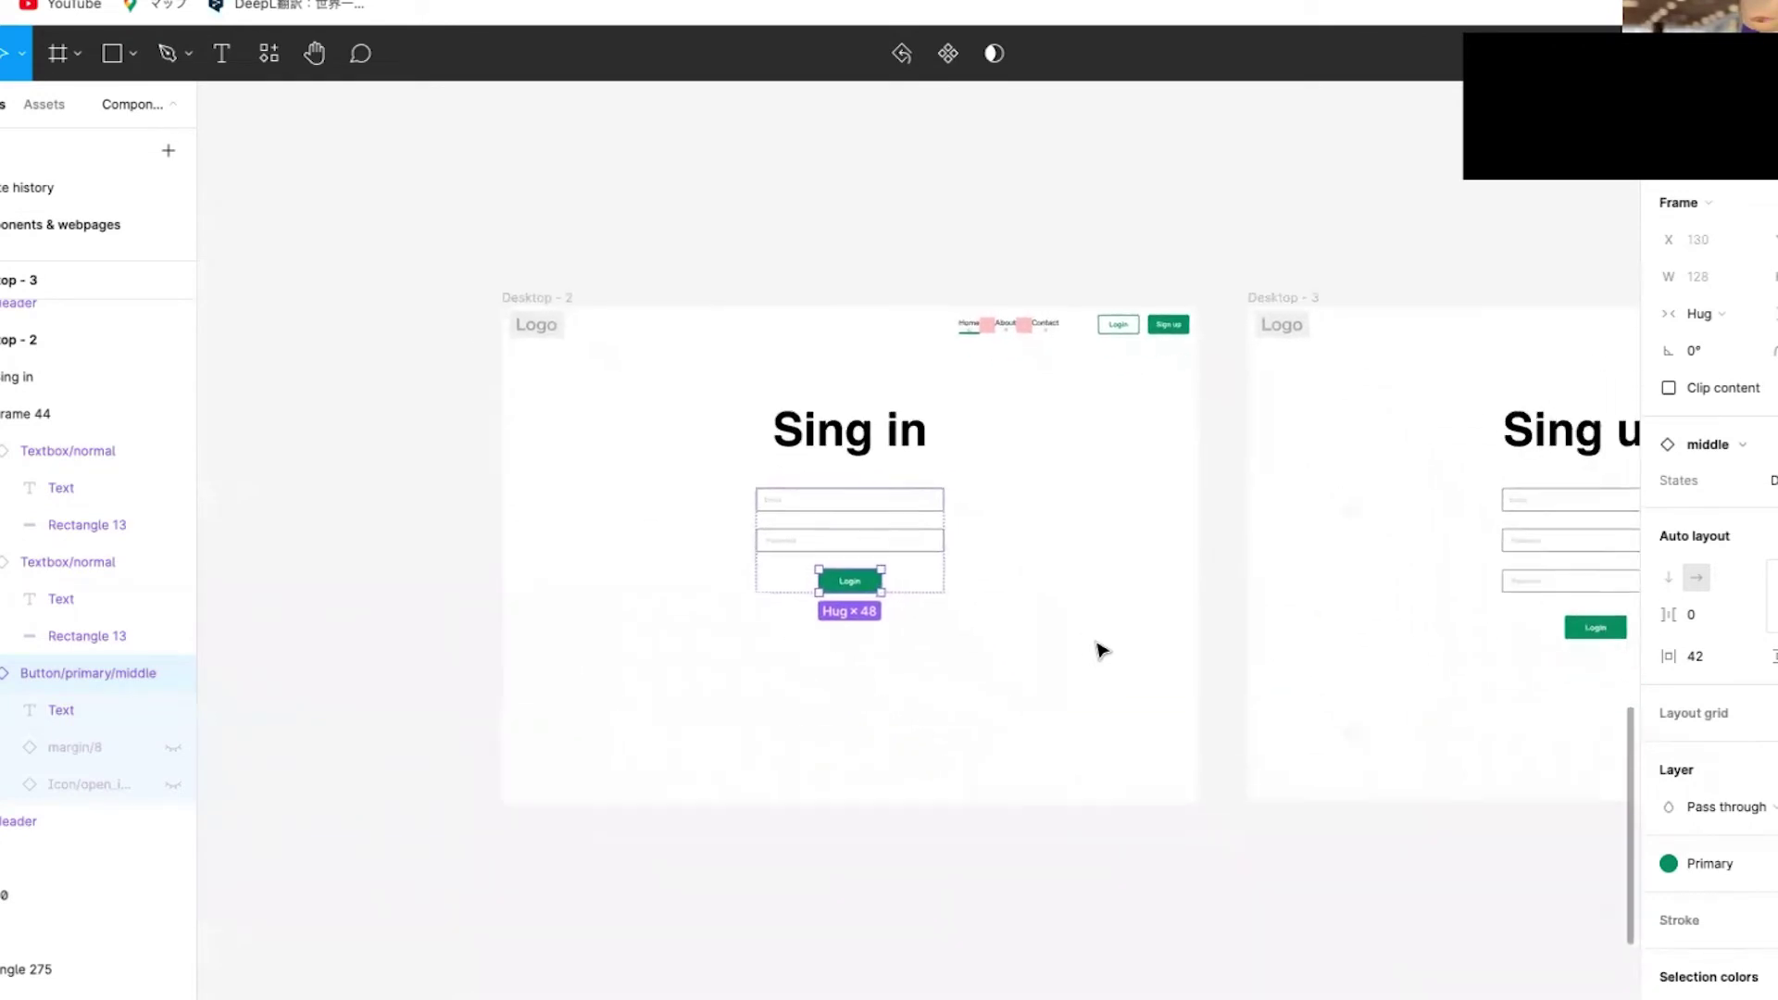
{"action": "scroll", "coordinate": [1100, 646], "scroll_direction": "down", "scroll_amount": 5}
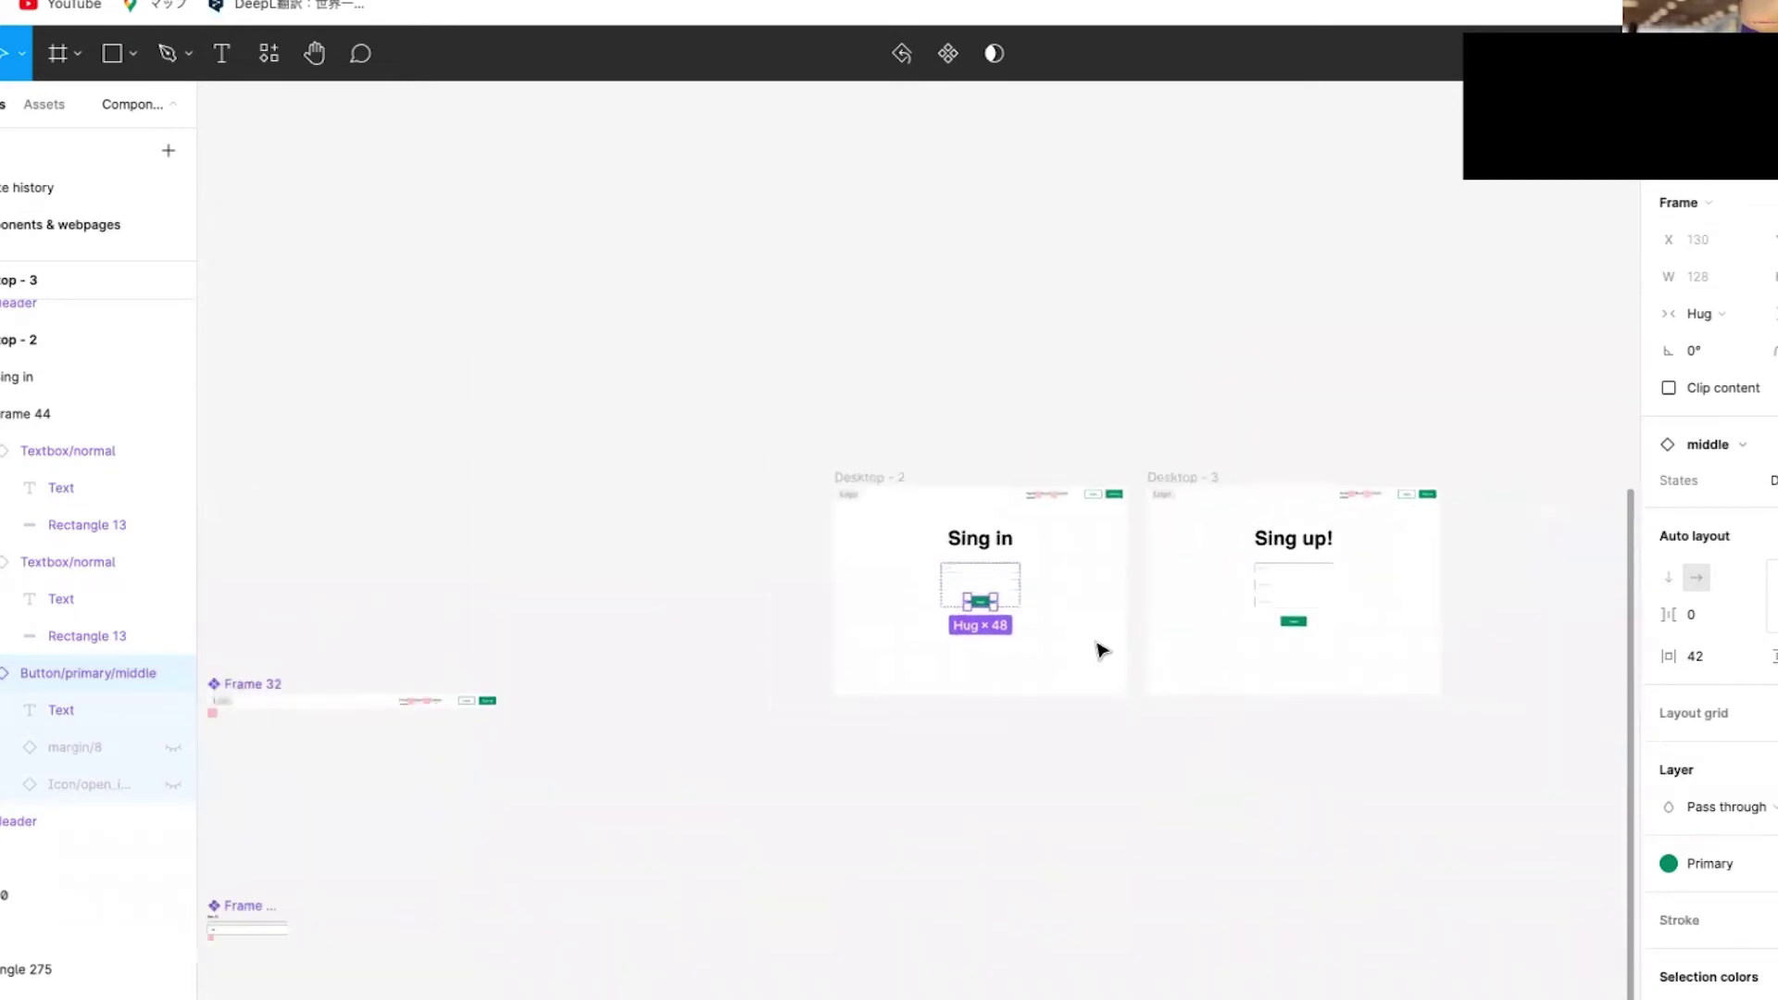
{"action": "left_click", "coordinate": [850, 477]}
{"action": "left_click", "coordinate": [1151, 477], "text": "shift"}
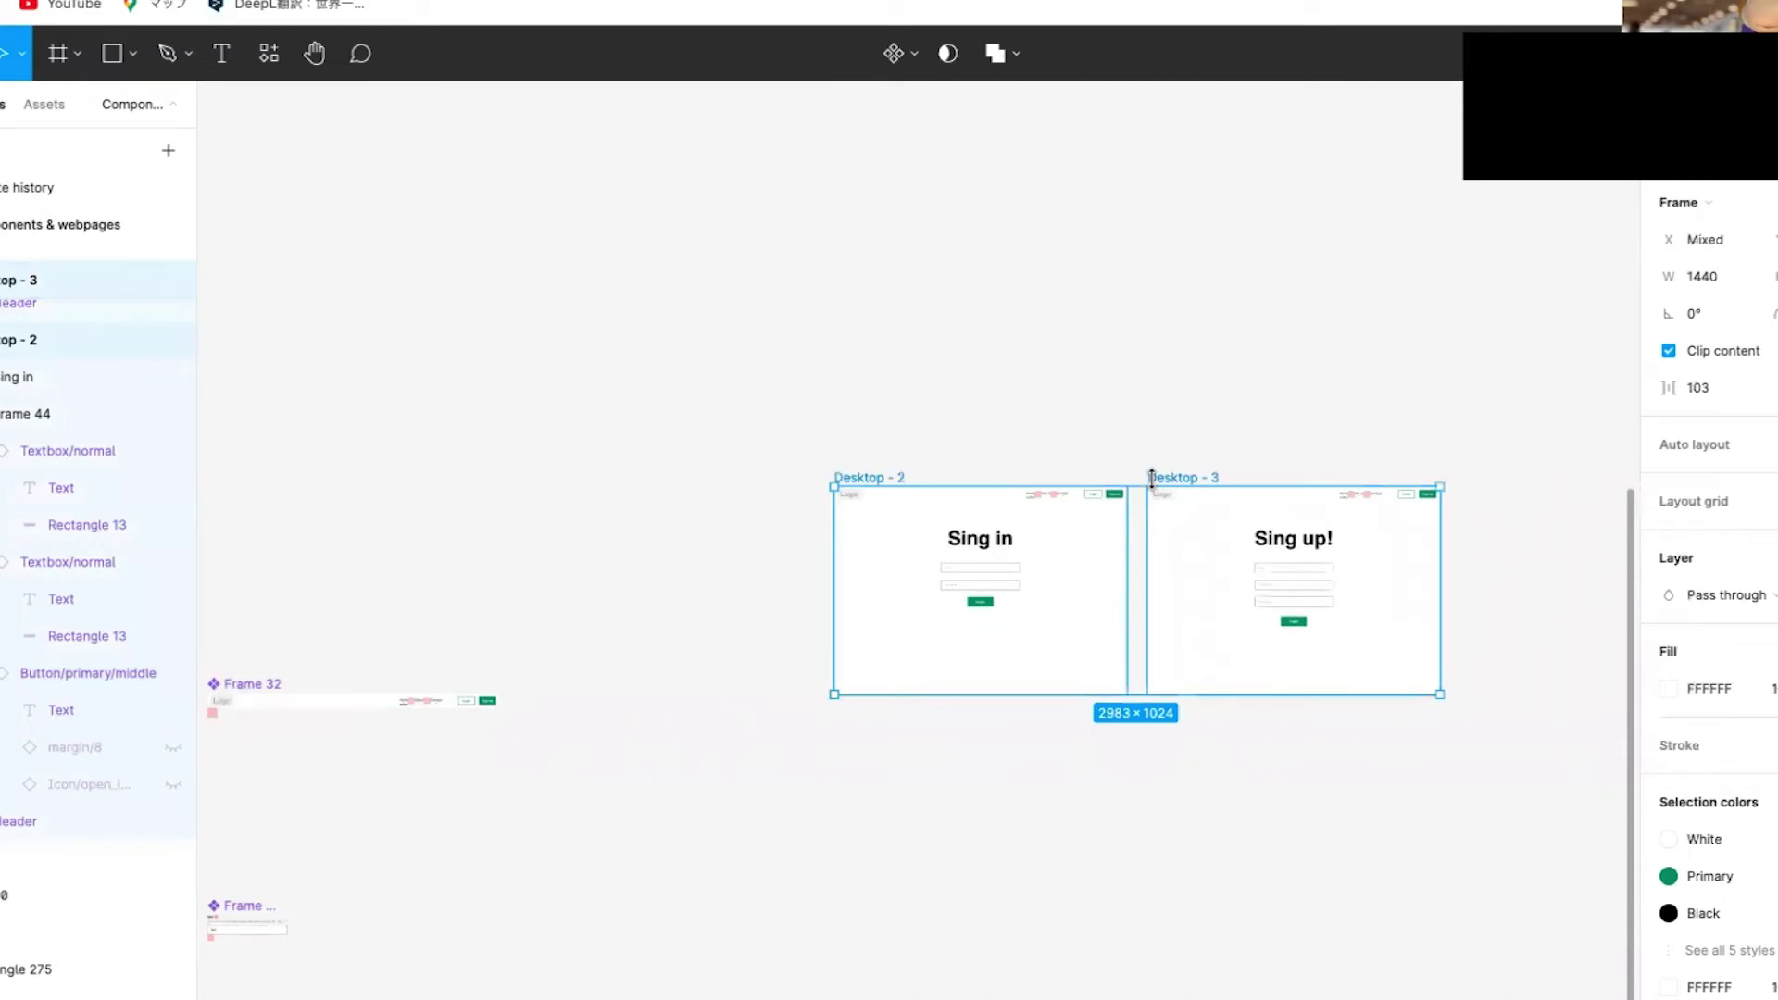
{"action": "key", "text": "Delete"}
- Examine the MARGIN section of the component sheet, with its rows of graduated spacing squares
{"action": "scroll", "coordinate": [1152, 484], "scroll_direction": "down", "scroll_amount": 3}
{"action": "scroll", "coordinate": [1152, 484], "scroll_direction": "left", "scroll_amount": 5}
{"action": "scroll", "coordinate": [1151, 484], "scroll_direction": "up", "scroll_amount": 2}
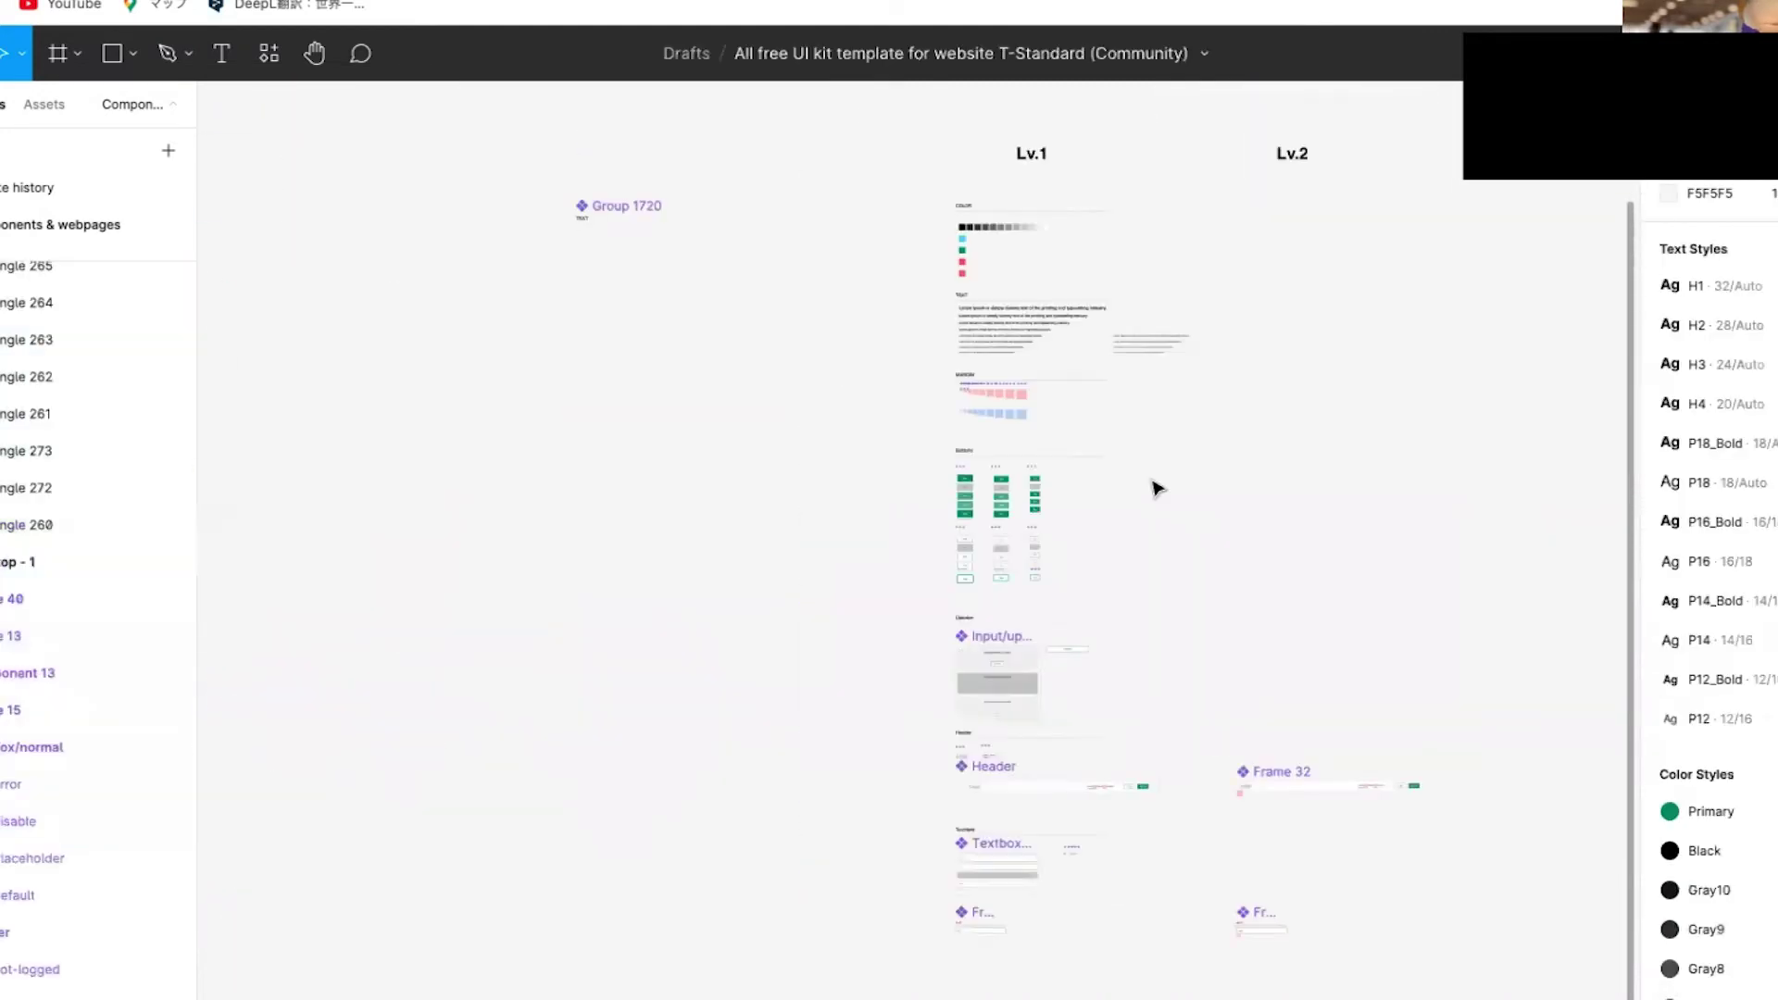
{"action": "scroll", "coordinate": [1000, 391], "scroll_direction": "up", "scroll_amount": 10}
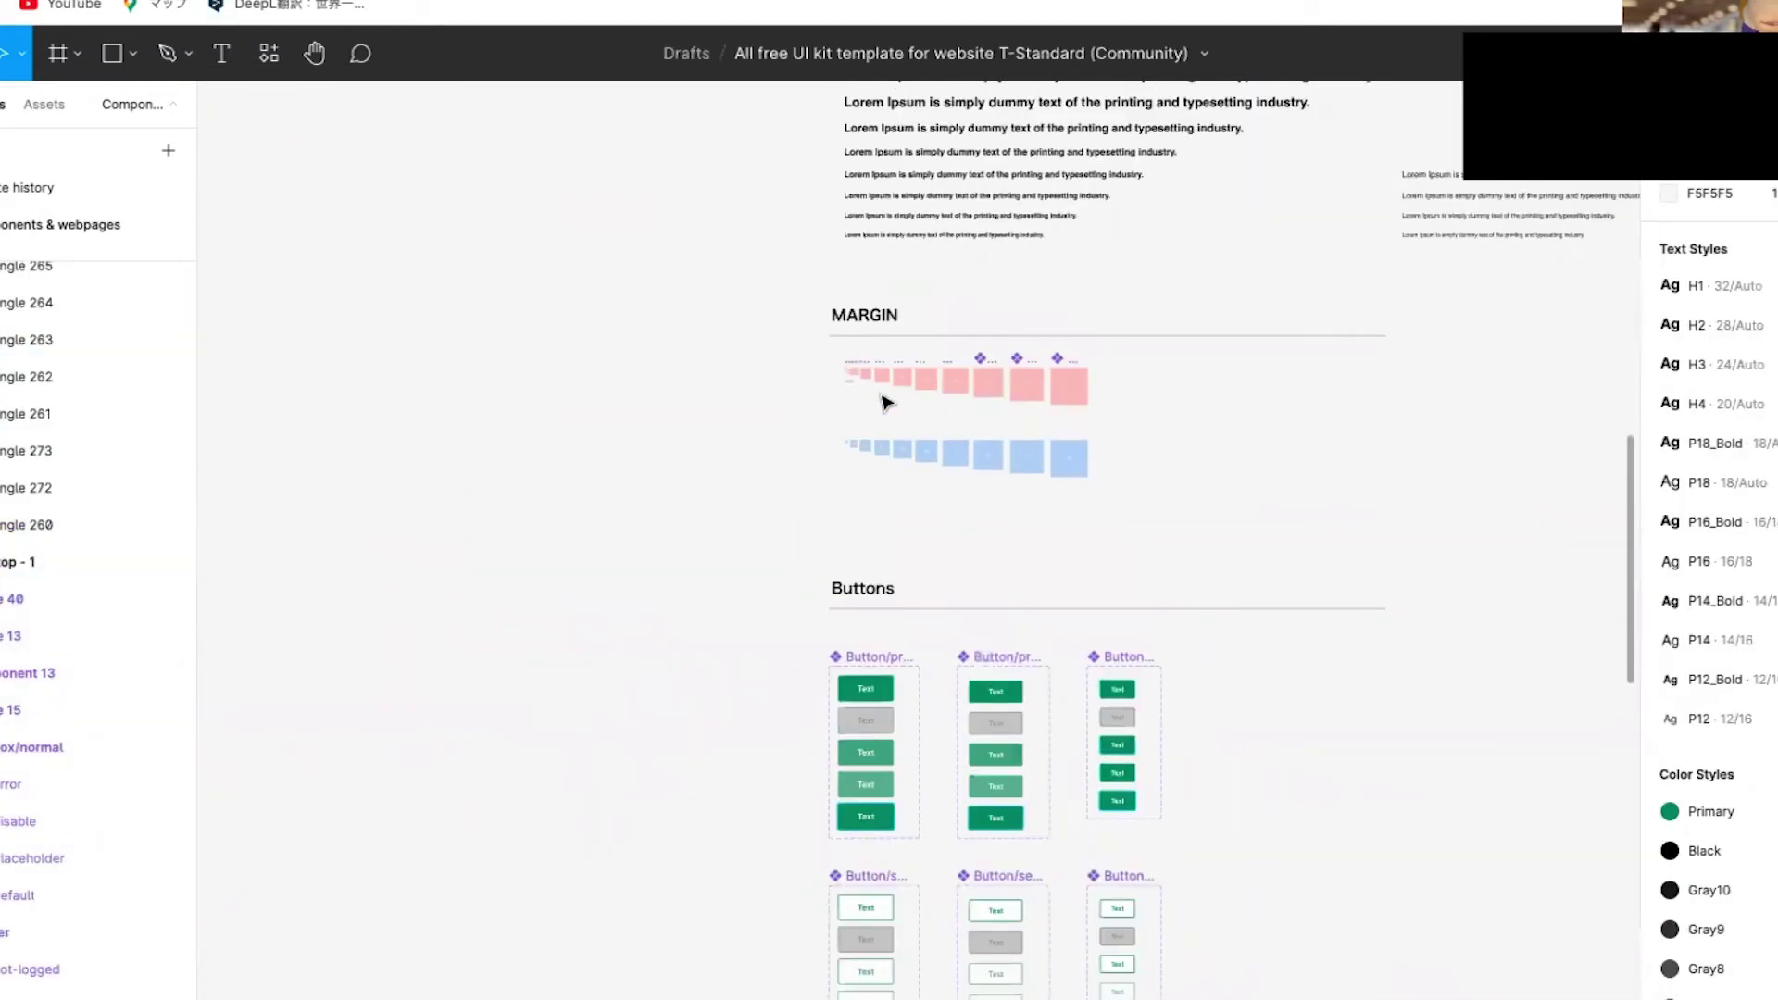
{"action": "scroll", "coordinate": [886, 403], "scroll_direction": "right", "scroll_amount": 8}
{"action": "scroll", "coordinate": [886, 403], "scroll_direction": "up", "scroll_amount": 1}
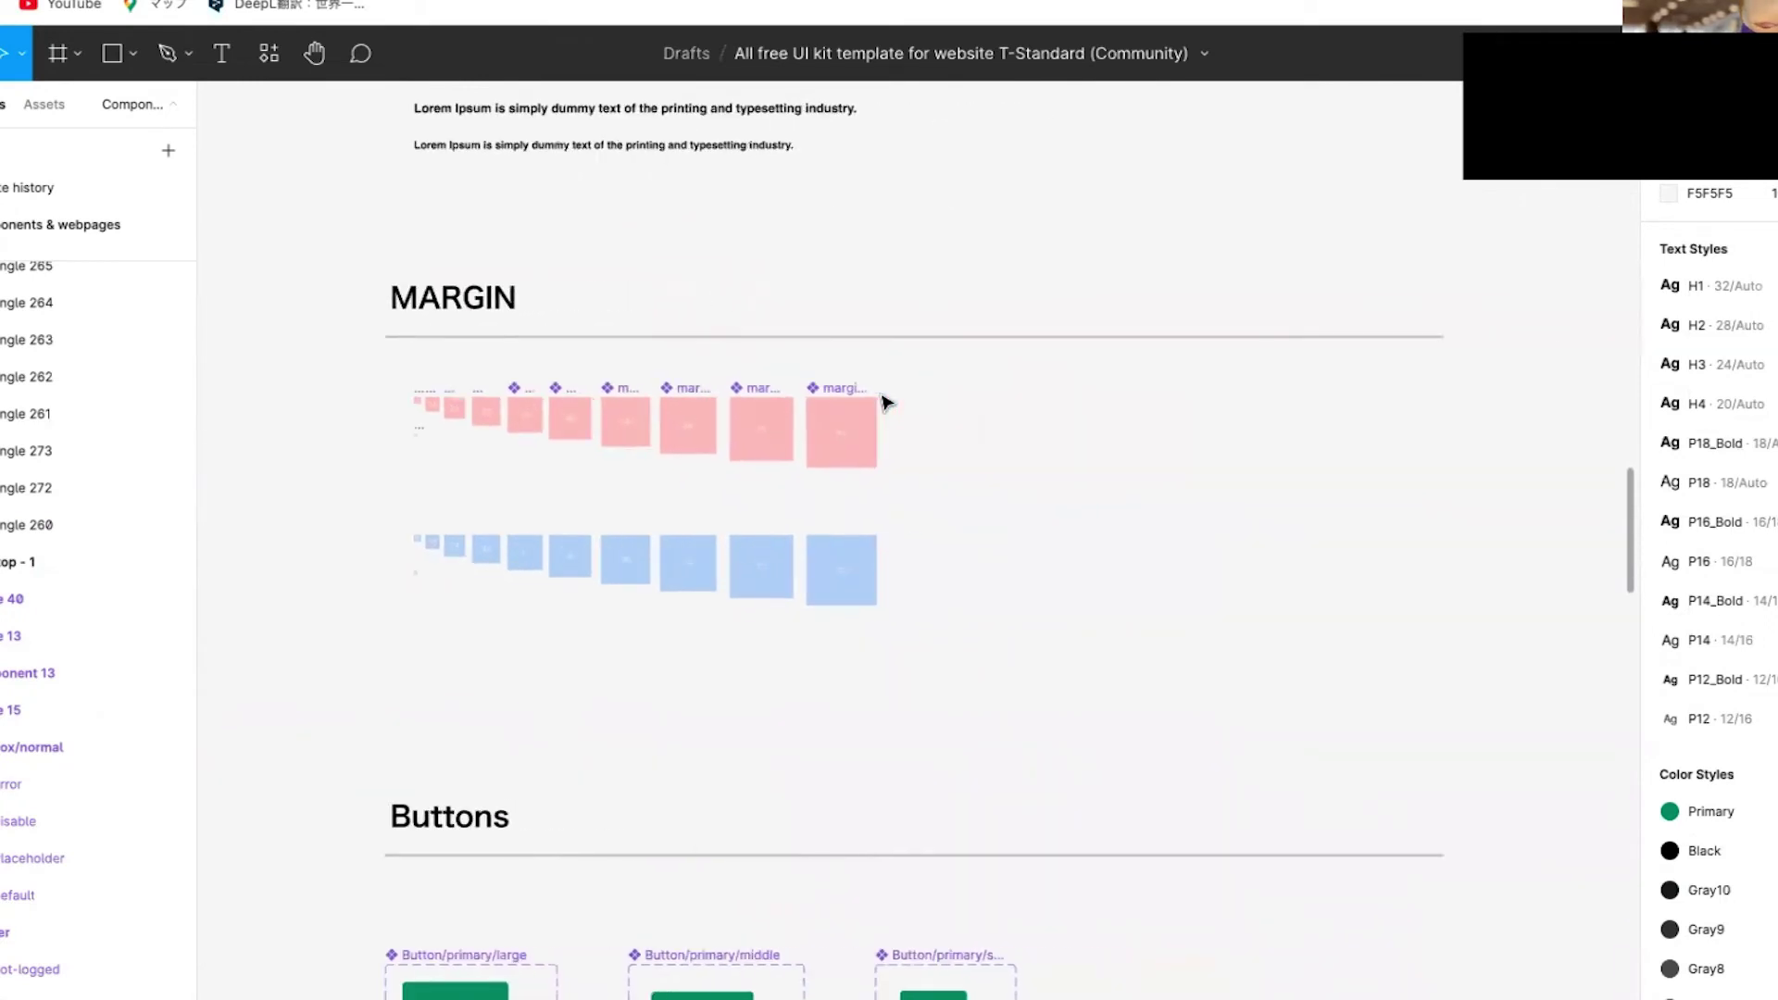
{"action": "scroll", "coordinate": [885, 401], "scroll_direction": "up", "scroll_amount": 2}
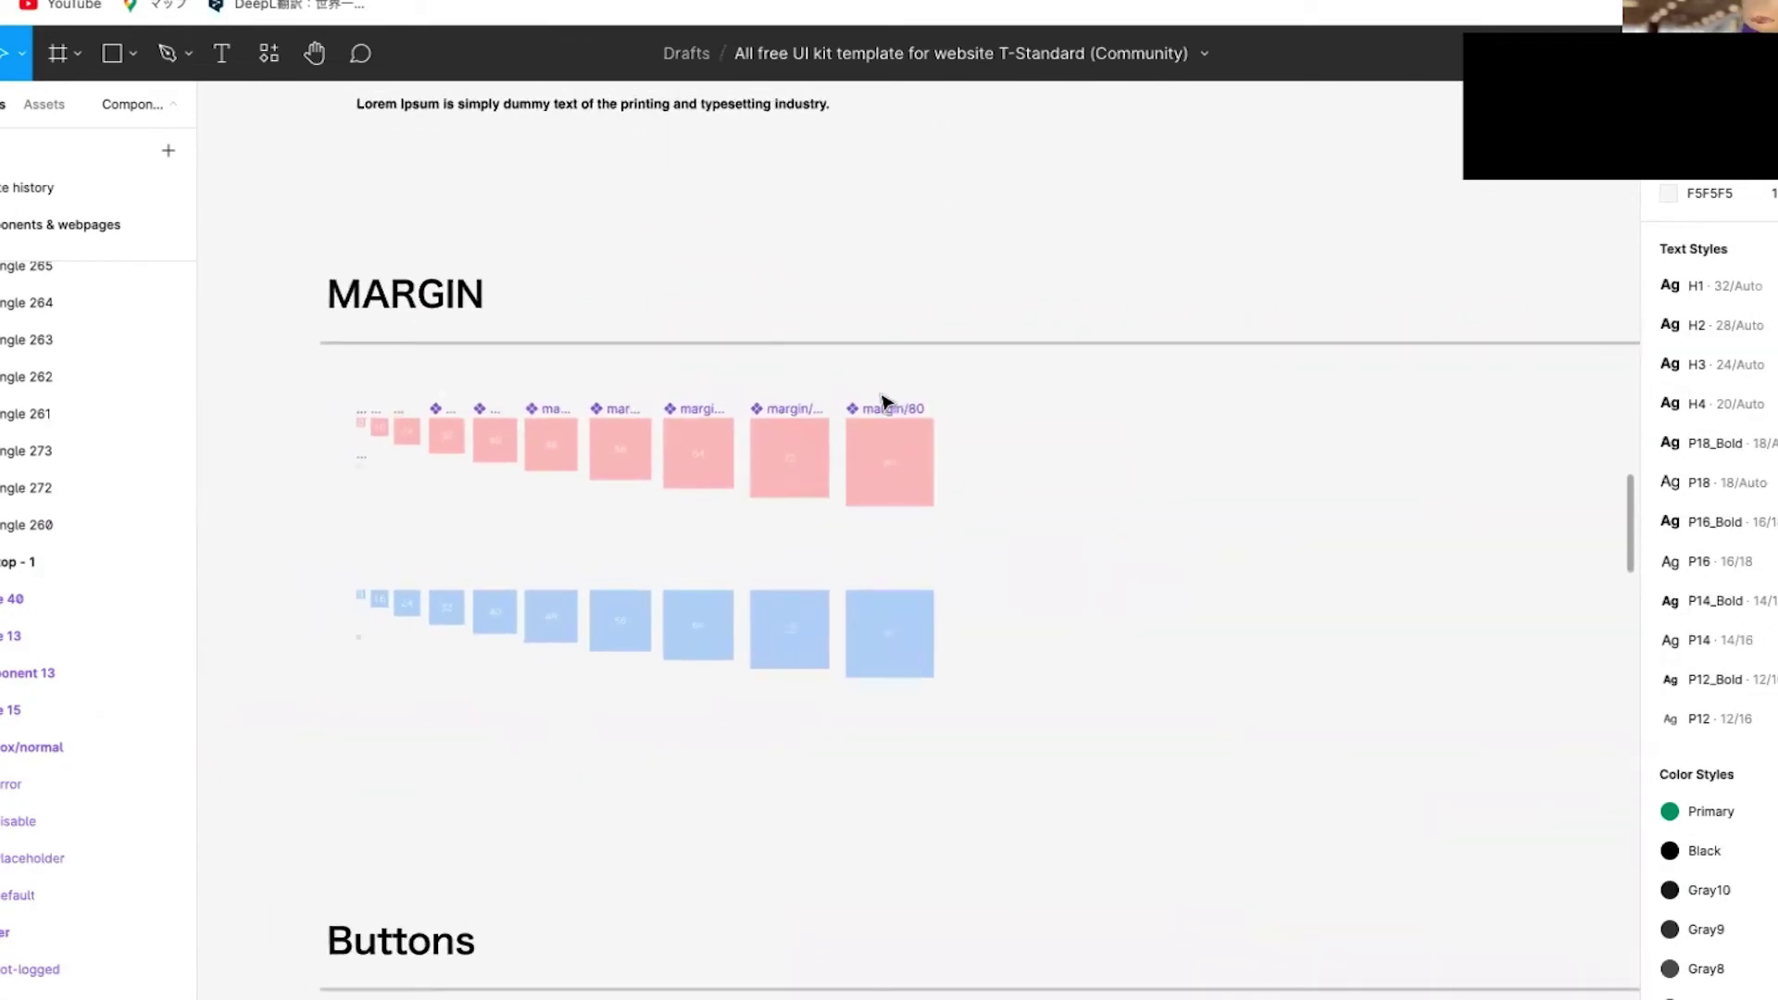
{"action": "scroll", "coordinate": [884, 401], "scroll_direction": "left", "scroll_amount": 4}
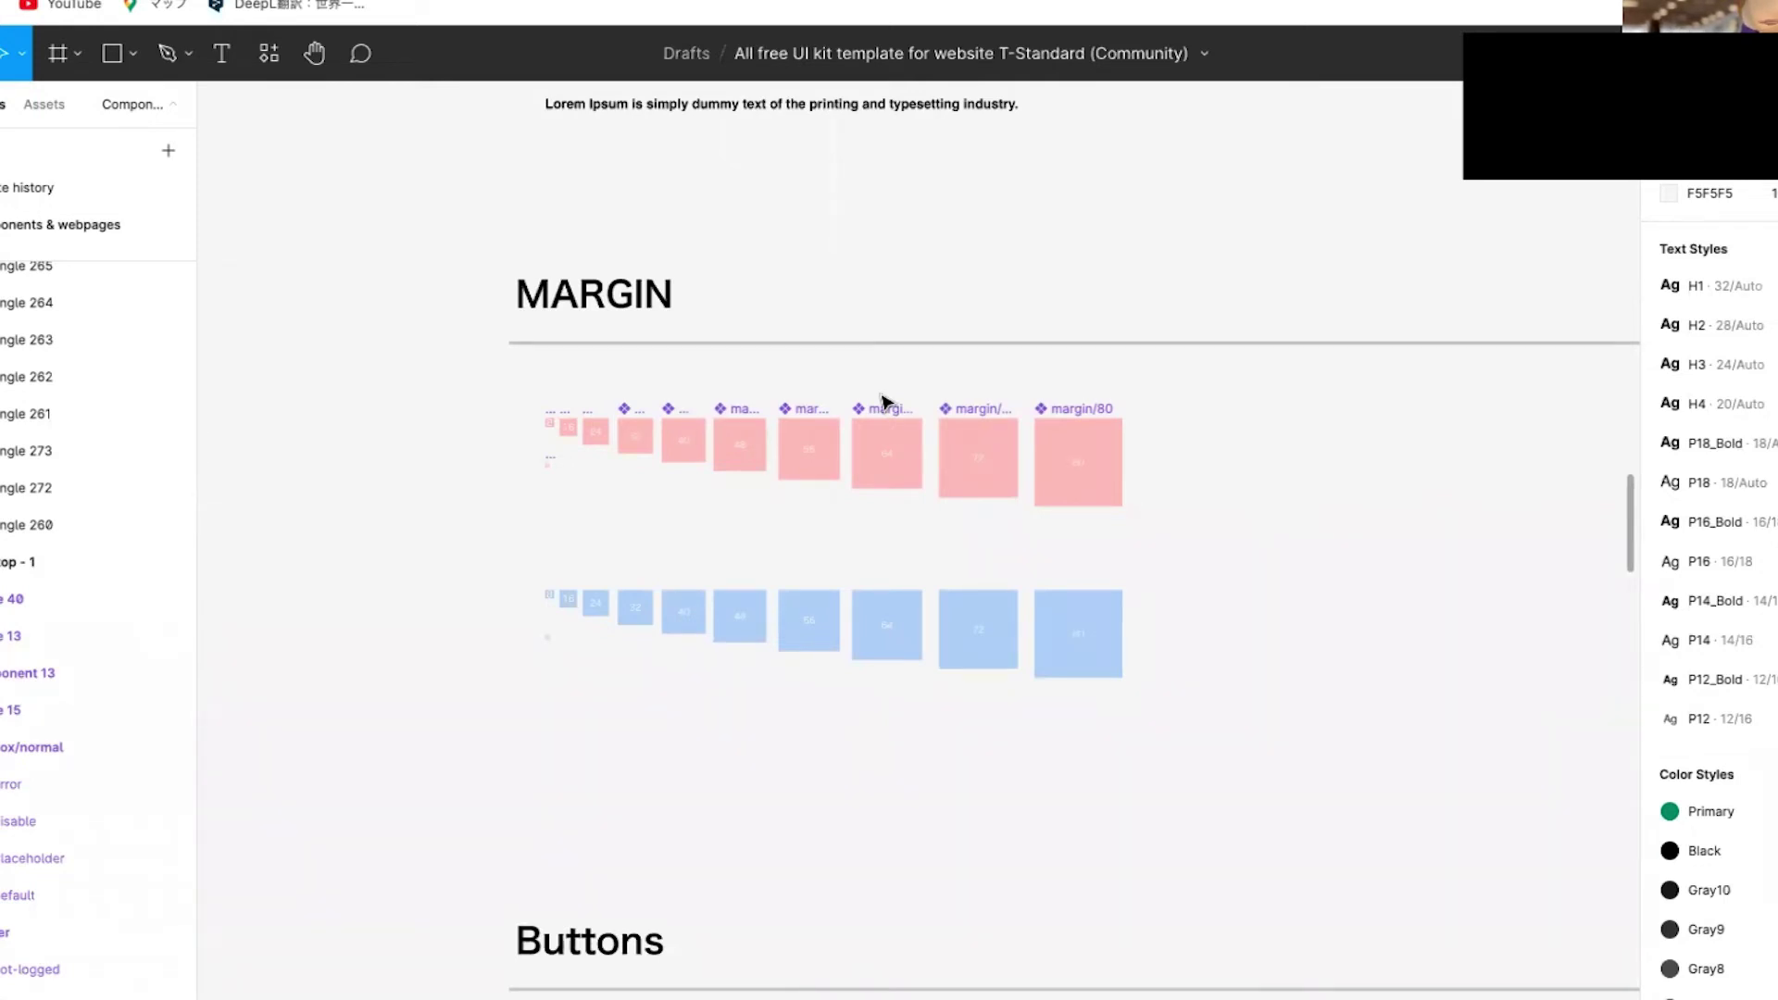
{"action": "scroll", "coordinate": [883, 400], "scroll_direction": "up", "scroll_amount": 3}
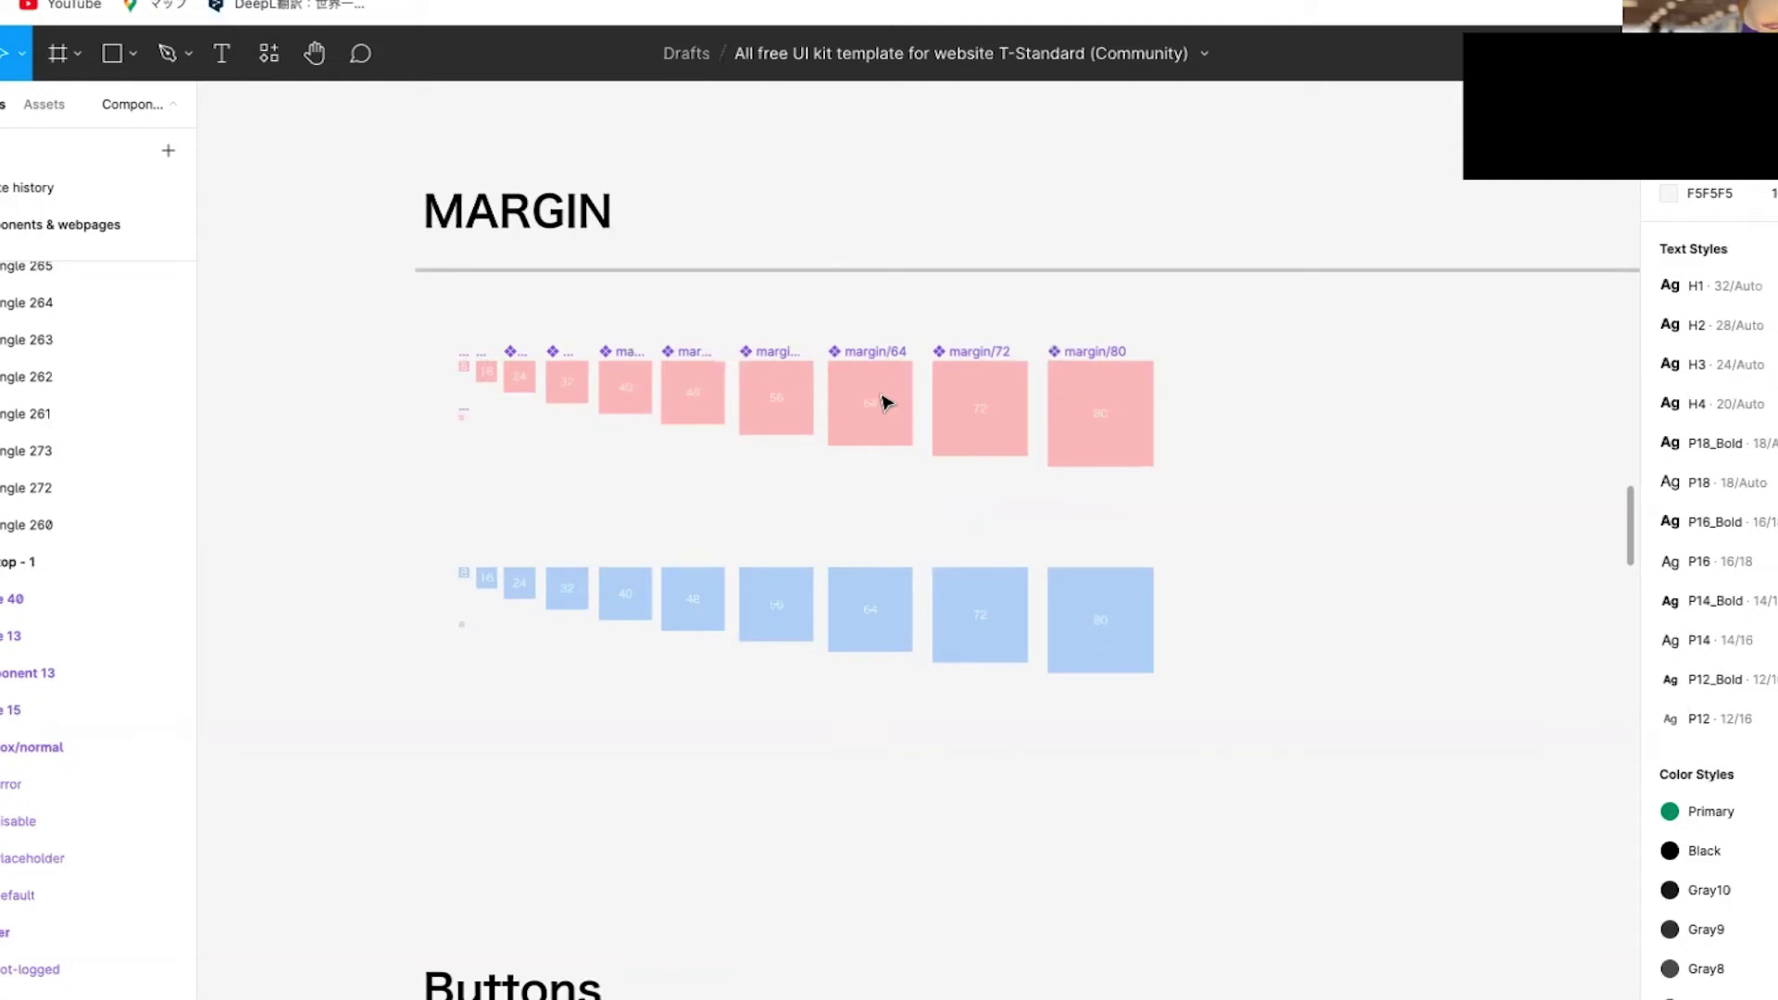
{"action": "scroll", "coordinate": [778, 431], "scroll_direction": "up", "scroll_amount": 3}
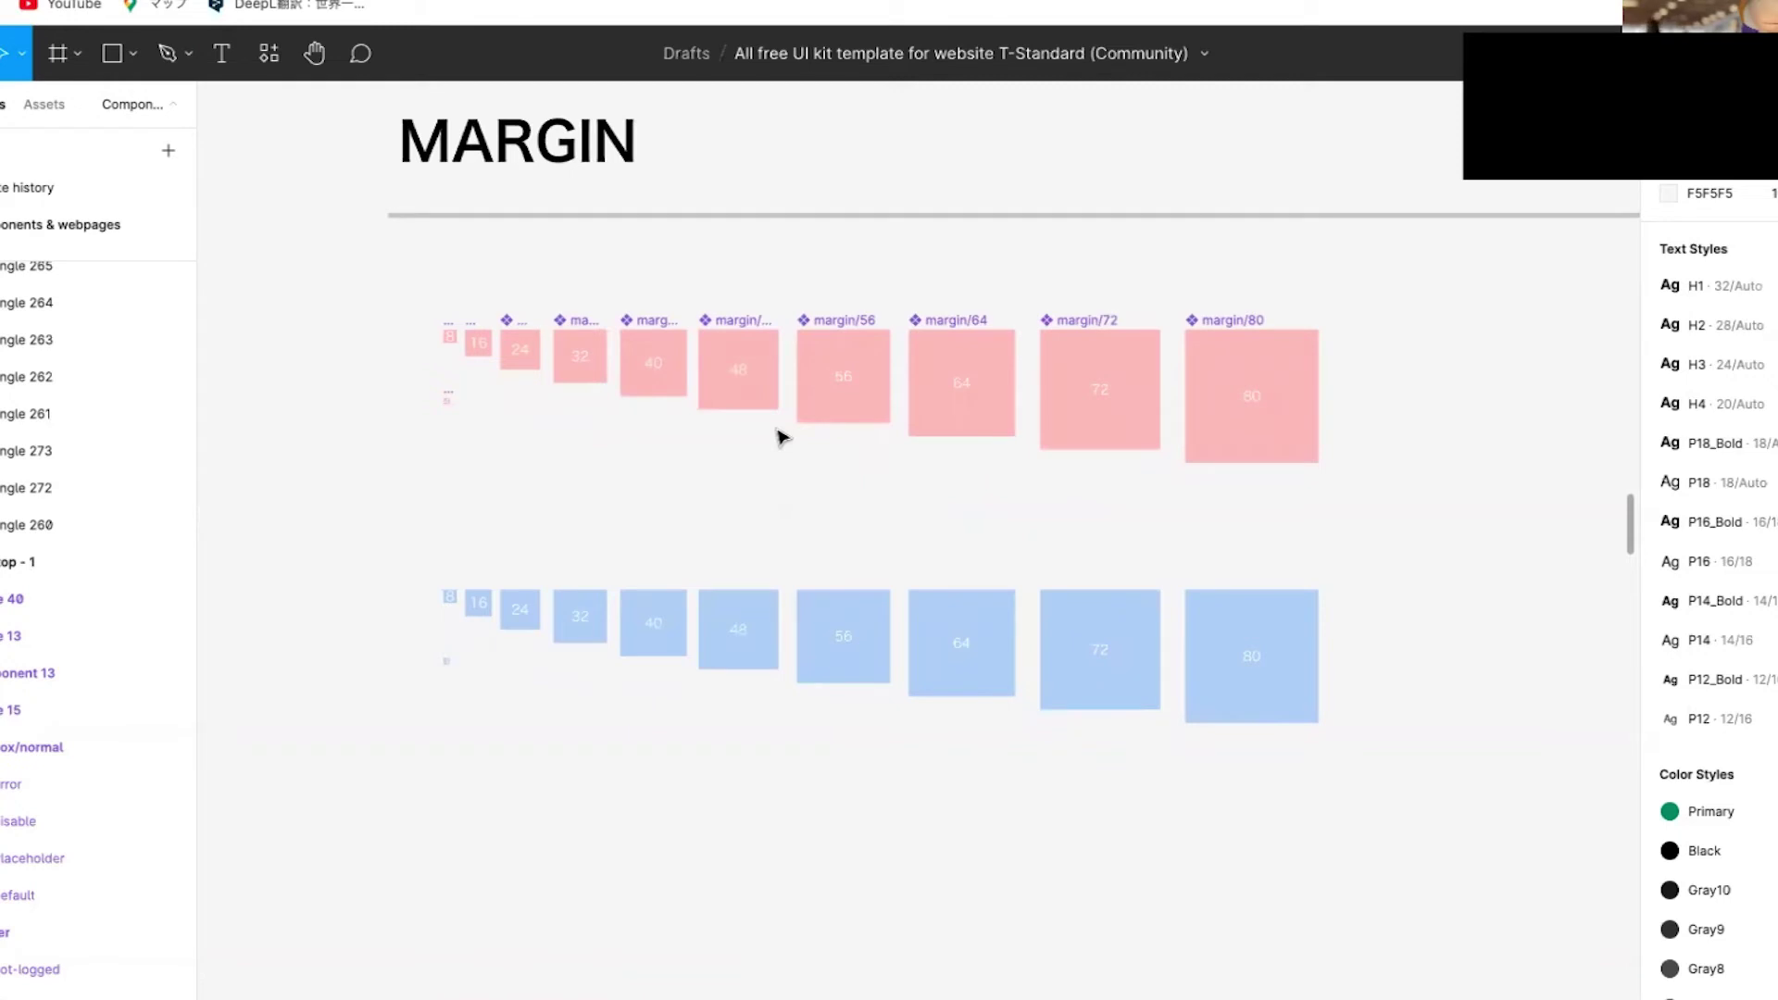
{"action": "scroll", "coordinate": [428, 380], "scroll_direction": "up", "scroll_amount": 2}
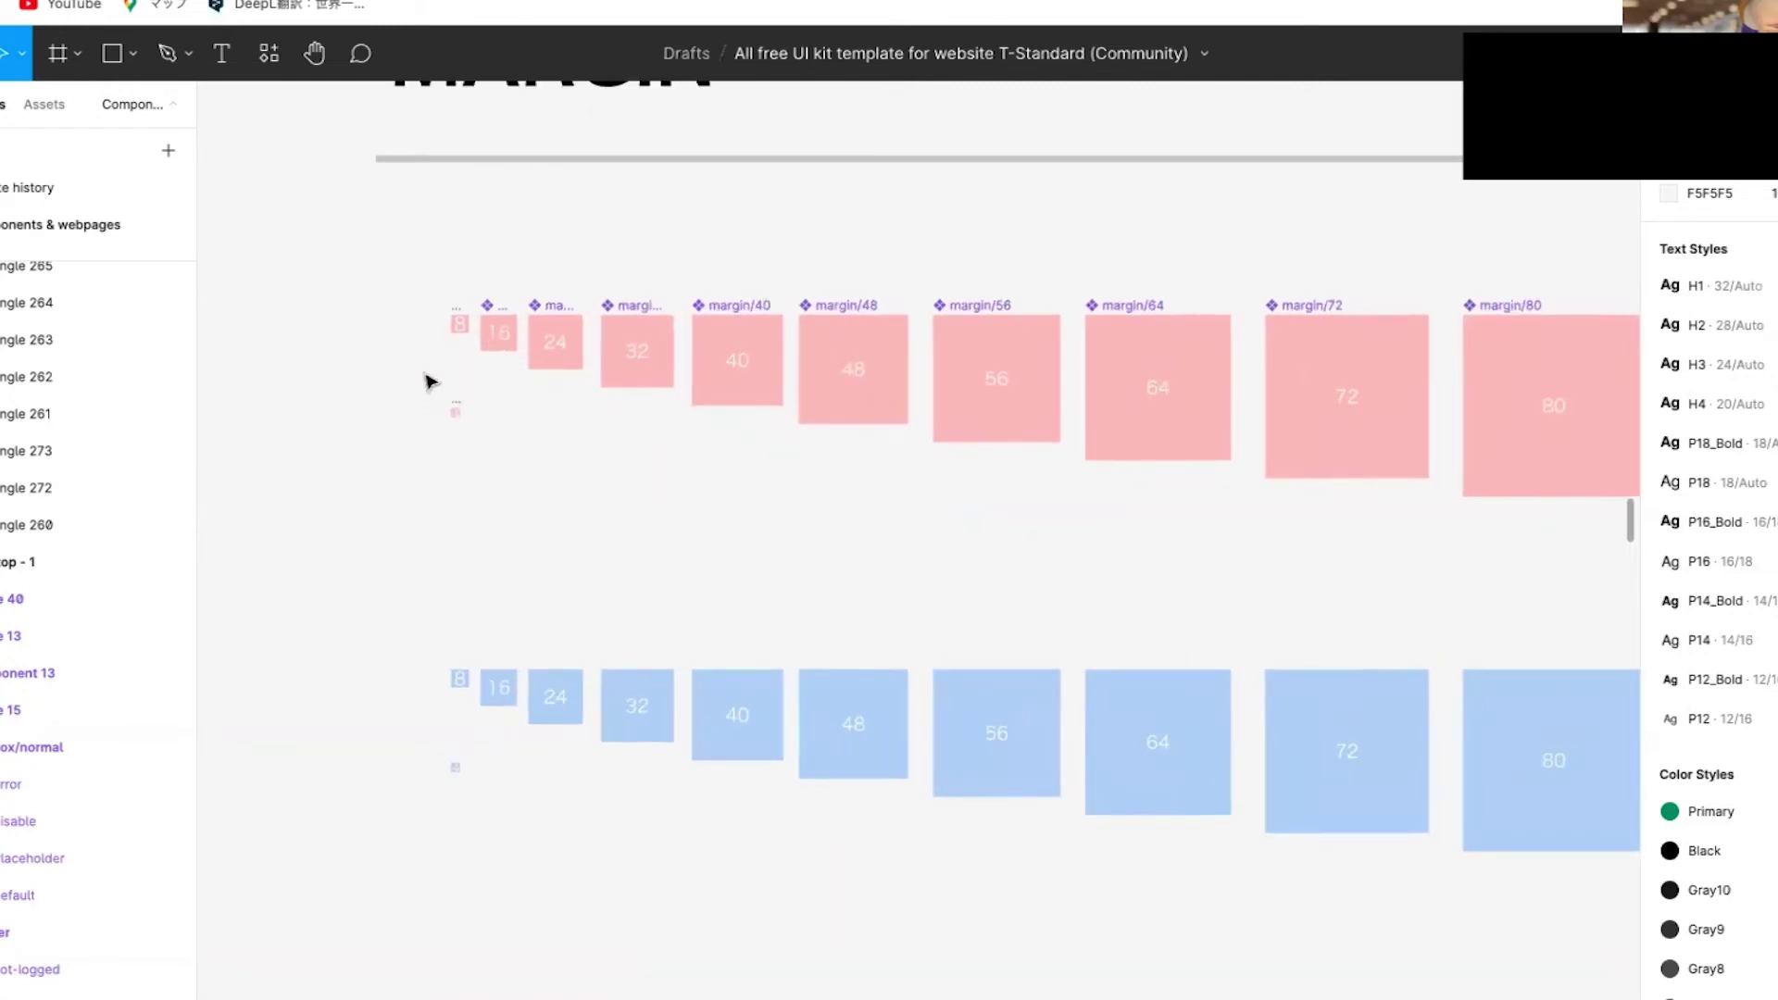
{"action": "scroll", "coordinate": [428, 380], "scroll_direction": "down", "scroll_amount": 2}
{"action": "scroll", "coordinate": [450, 345], "scroll_direction": "up", "scroll_amount": 3}
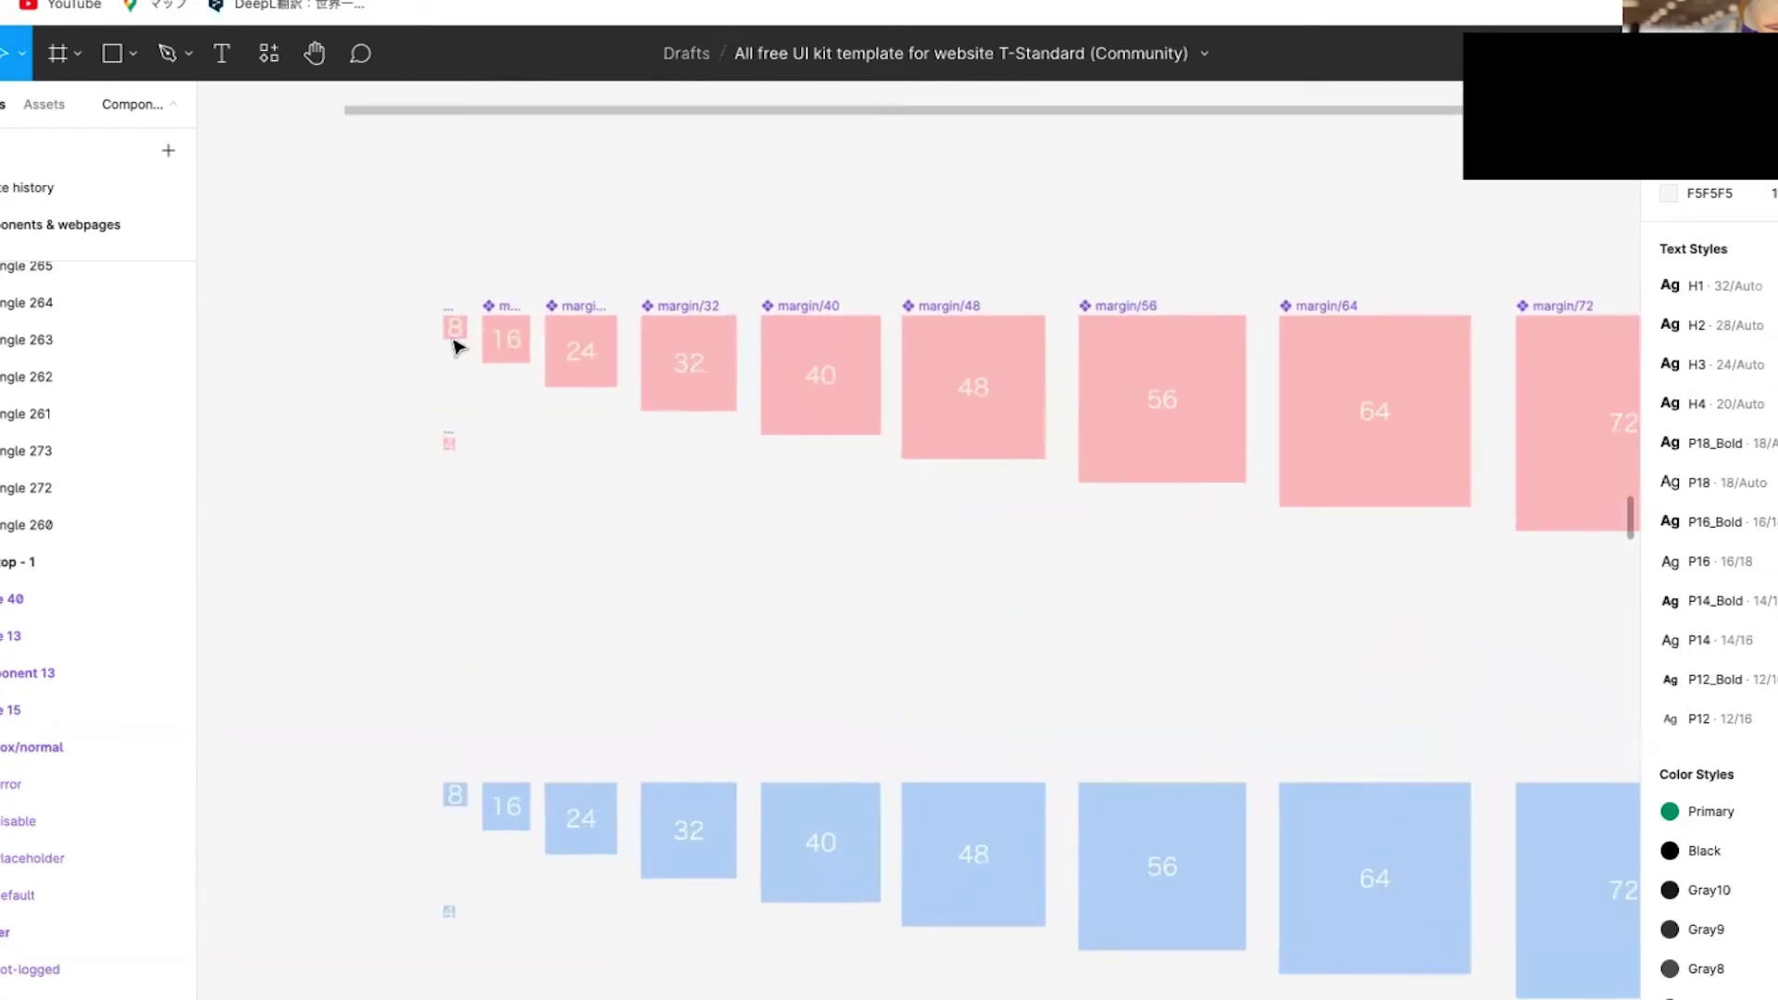
- Inspect the sizes of the pink margin components one by one, from margin/8 up to margin/64
{"action": "left_click", "coordinate": [456, 335]}
{"action": "scroll", "coordinate": [466, 339], "scroll_direction": "up", "scroll_amount": 2}
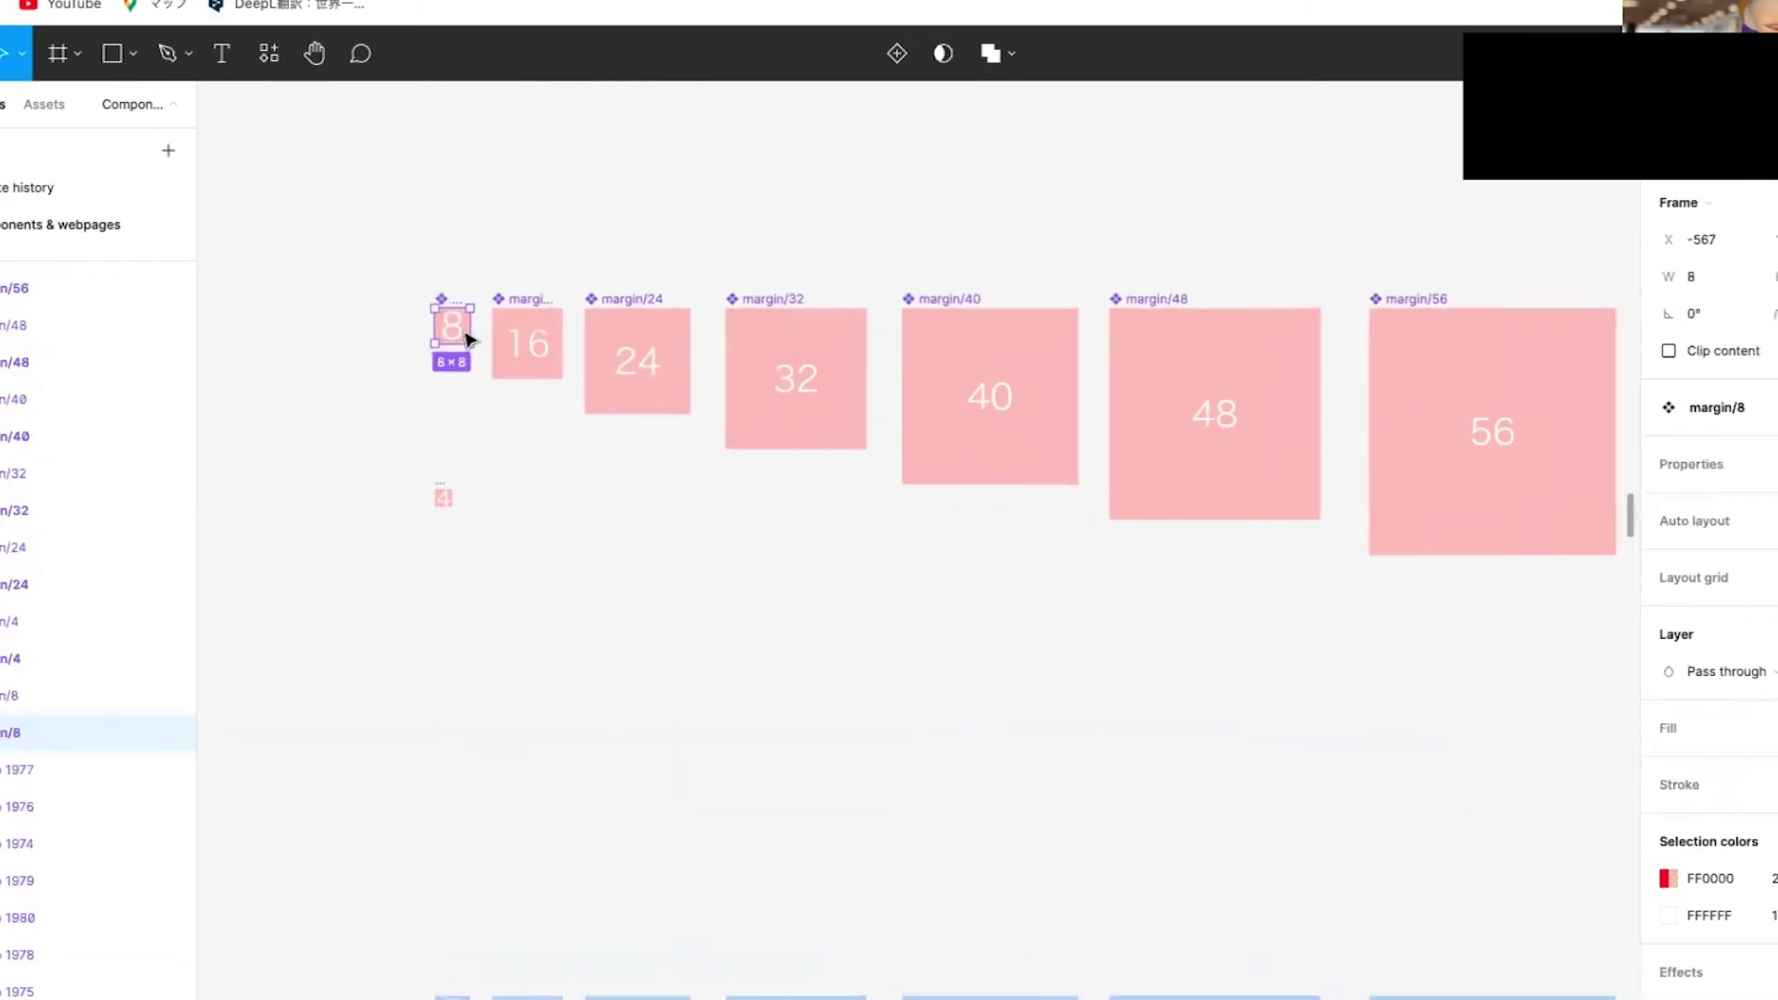
{"action": "left_click", "coordinate": [534, 358]}
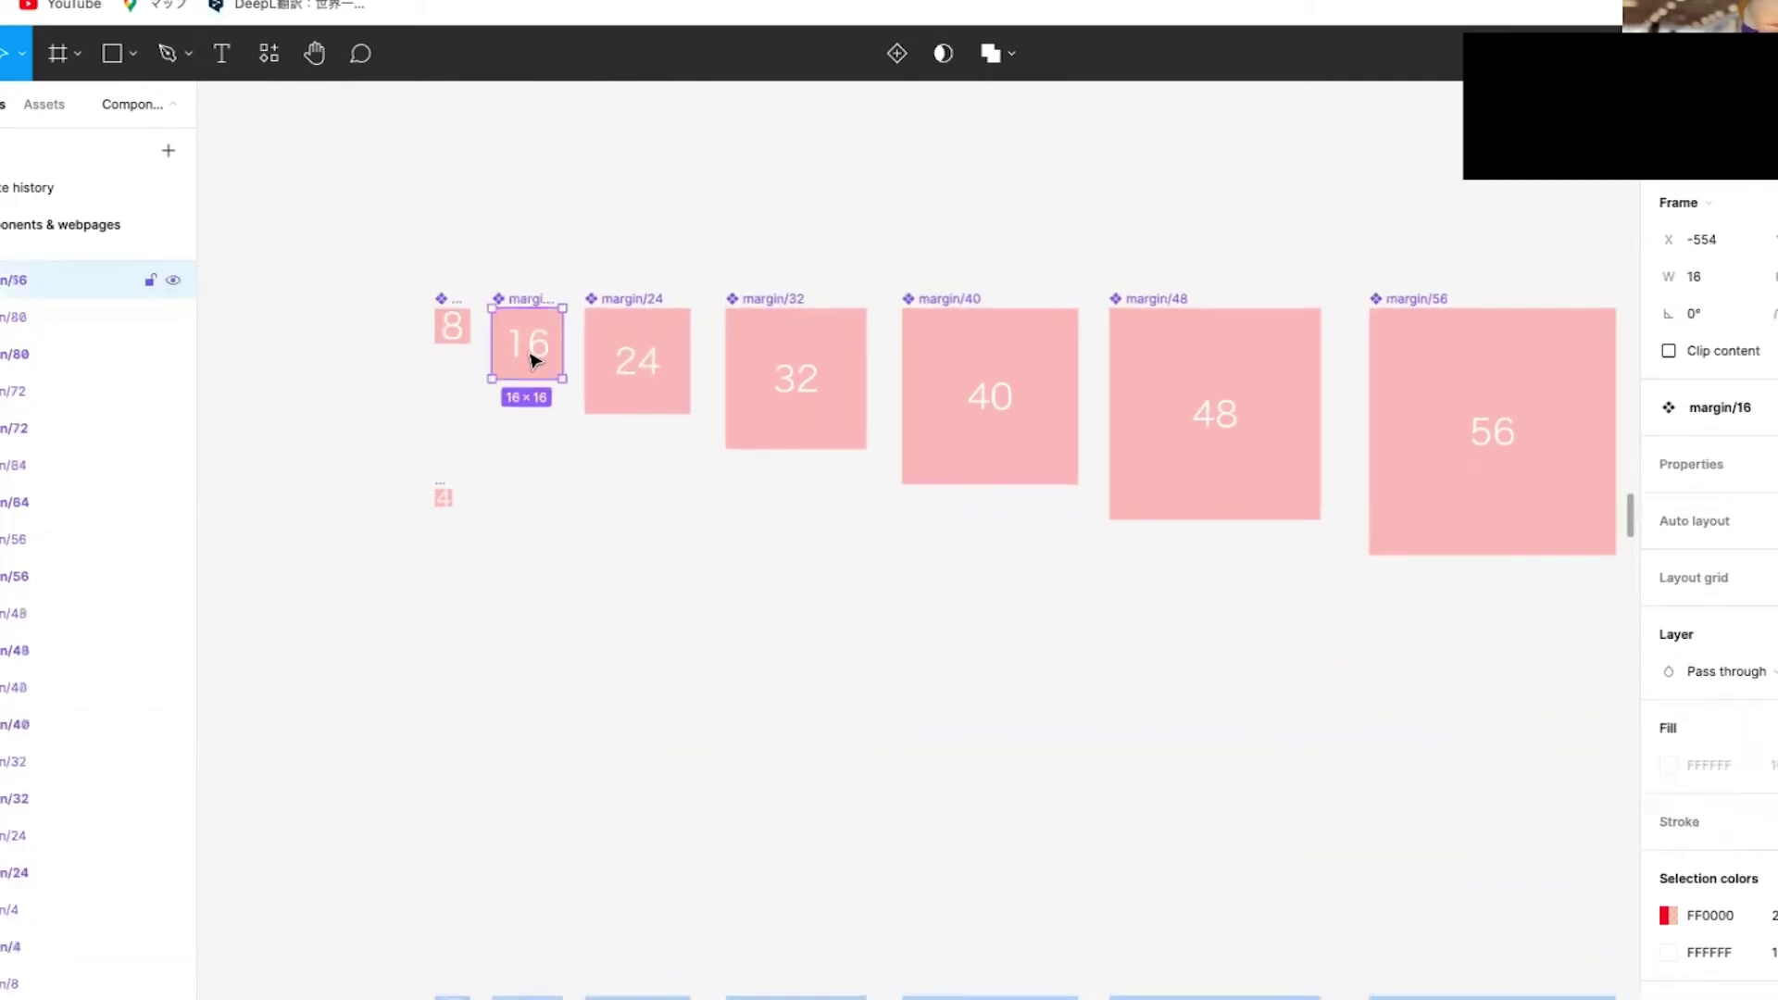
{"action": "left_click", "coordinate": [653, 388]}
{"action": "left_click", "coordinate": [818, 427]}
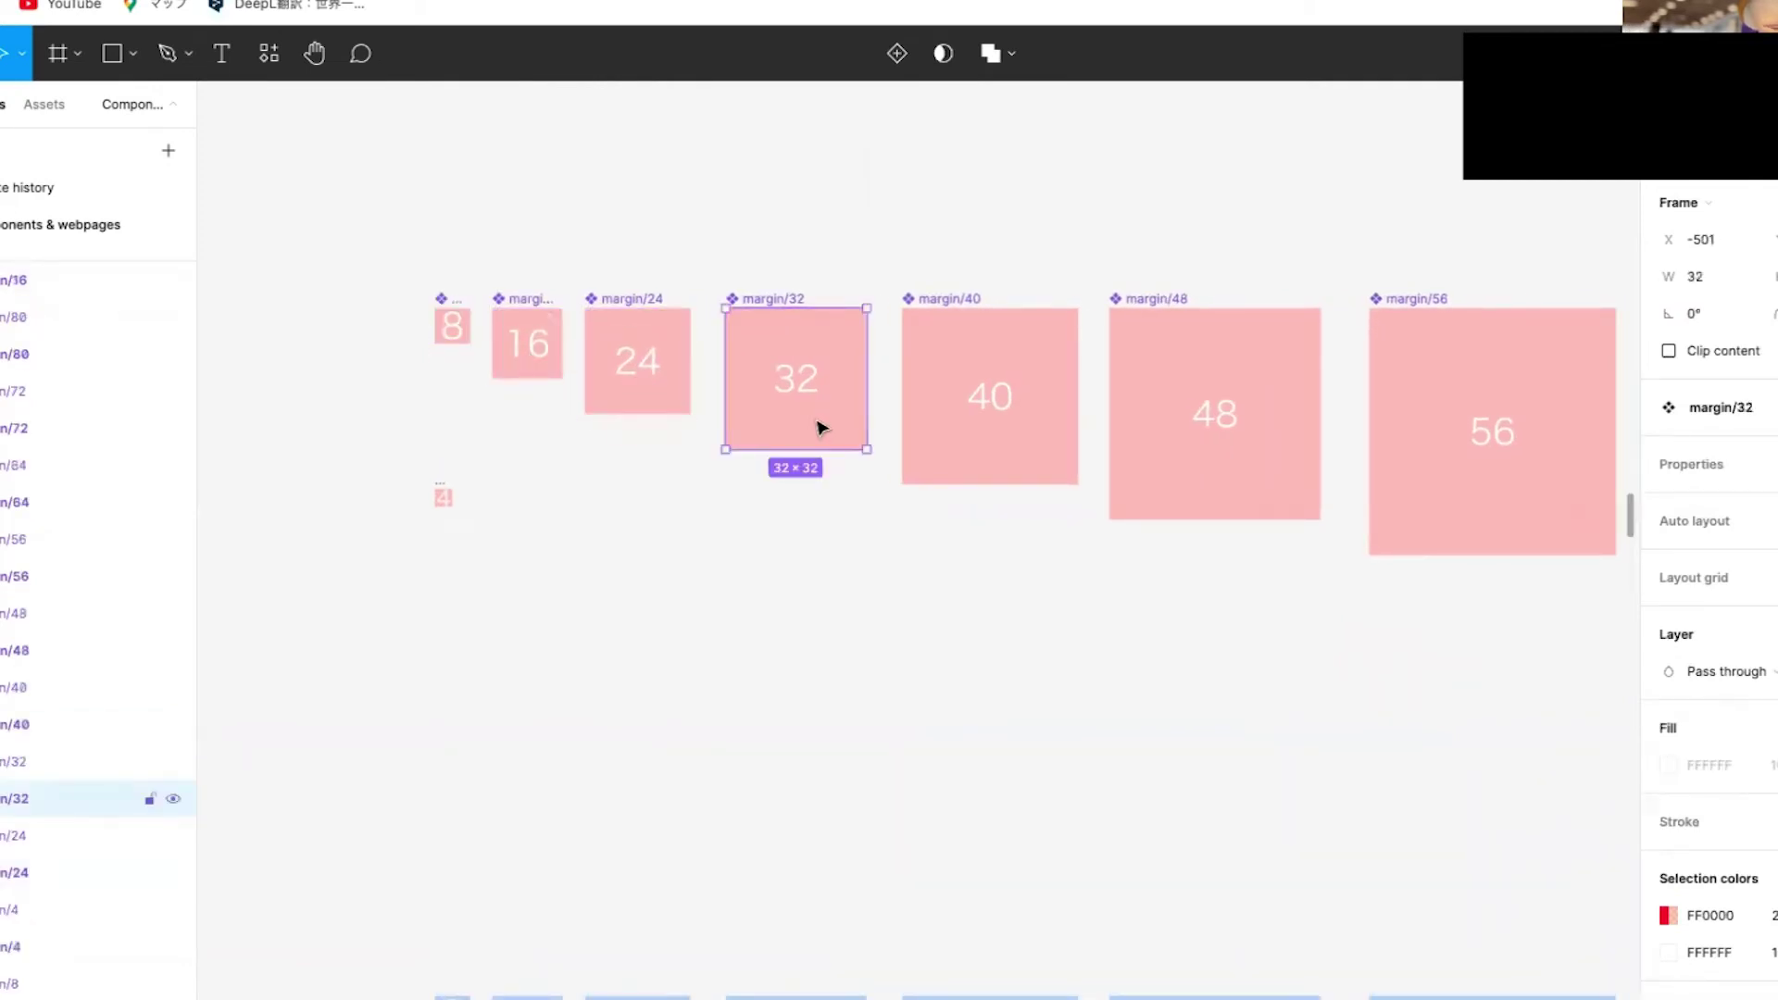
{"action": "left_click", "coordinate": [1024, 433]}
{"action": "left_click", "coordinate": [1241, 484]}
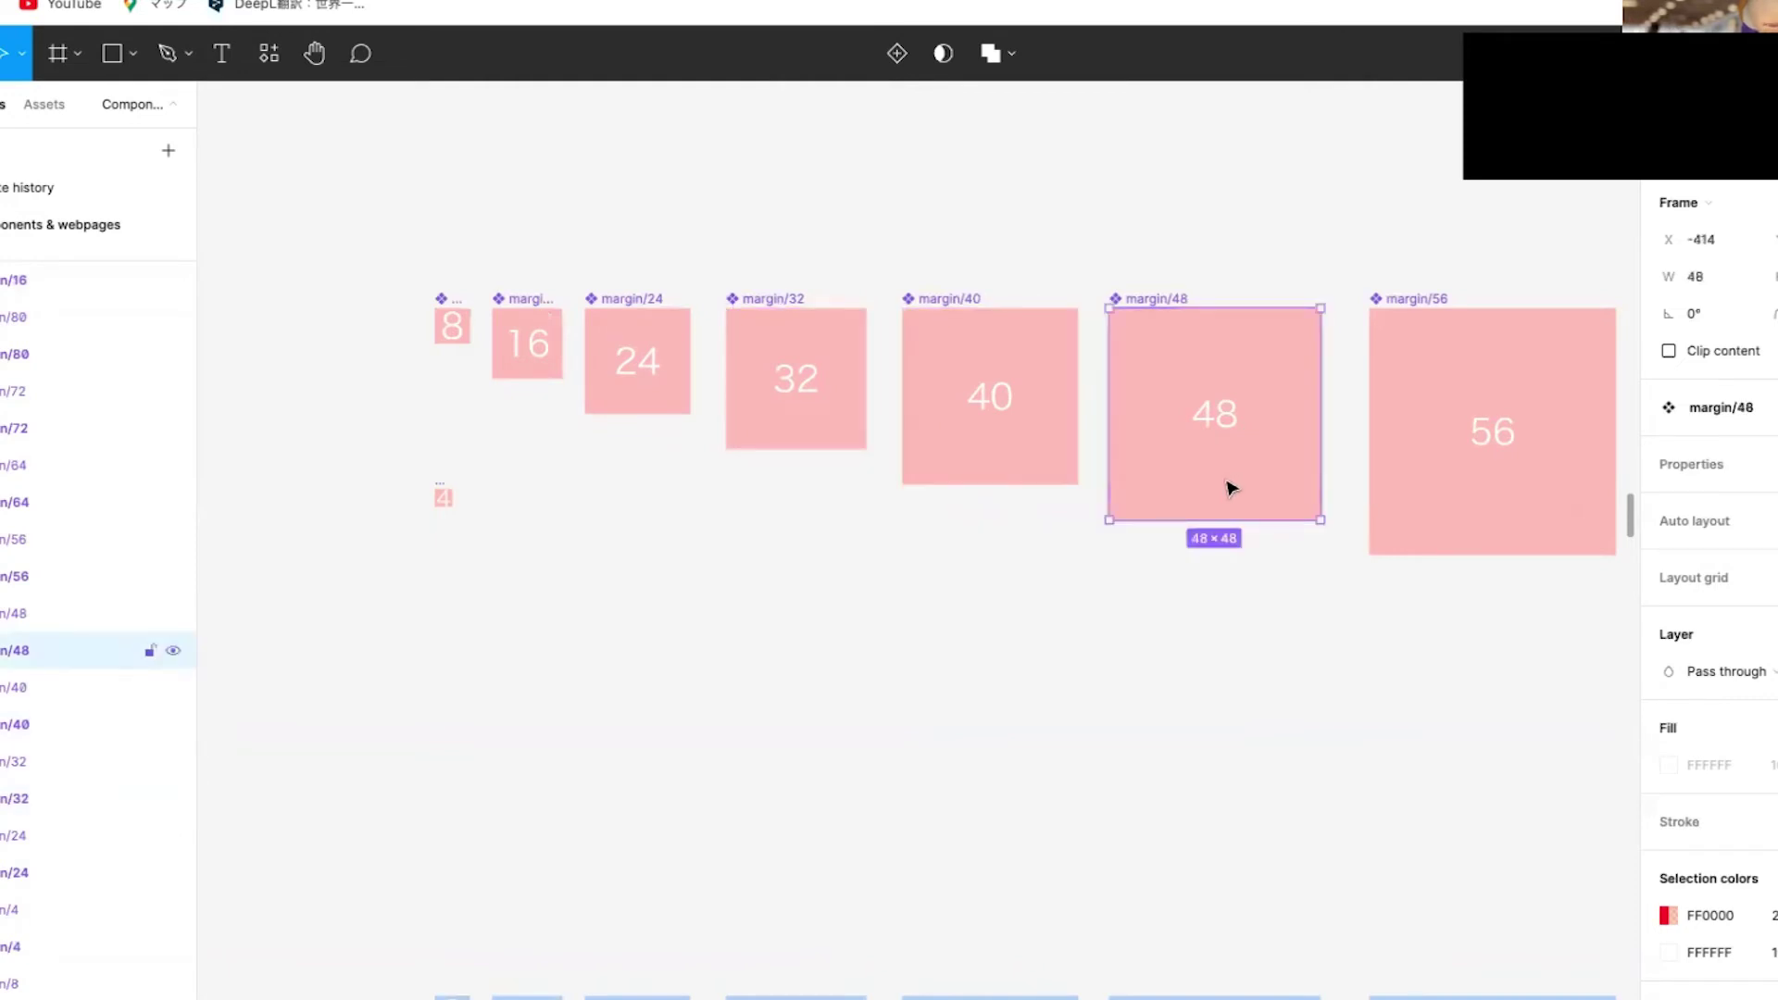
{"action": "scroll", "coordinate": [1232, 486], "scroll_direction": "right", "scroll_amount": 4}
{"action": "left_click", "coordinate": [1232, 489]}
{"action": "left_click", "coordinate": [1422, 505]}
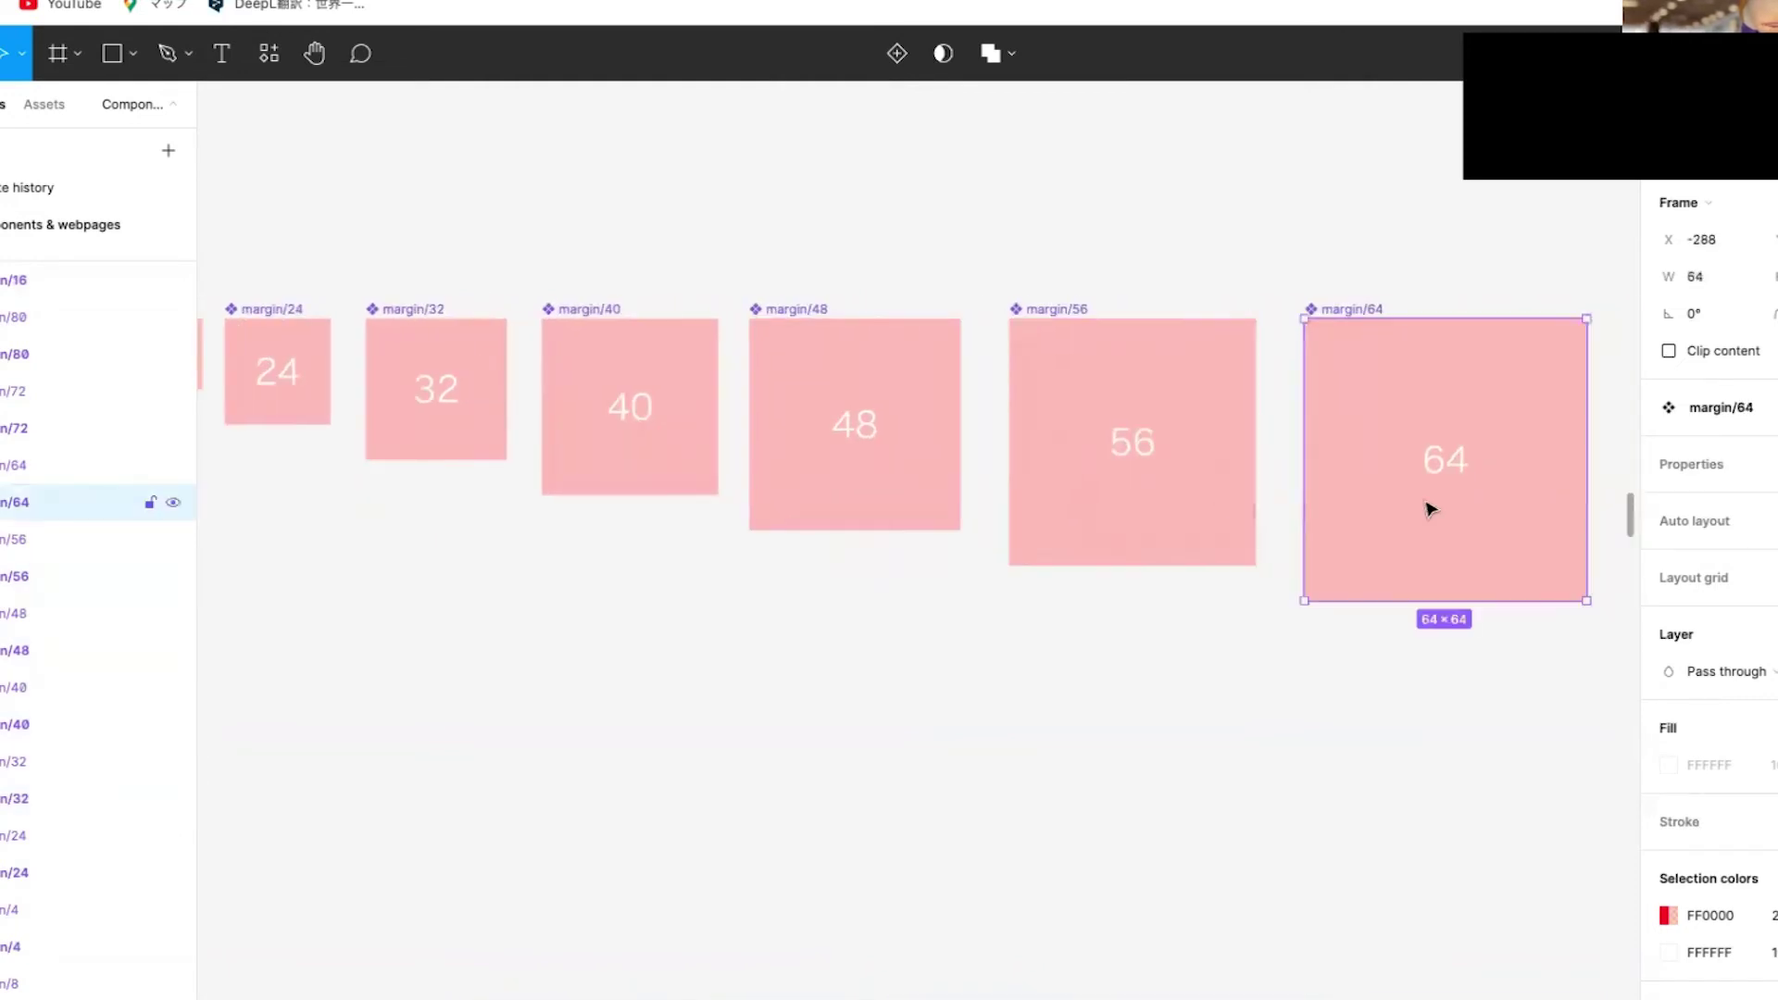
- Inspect the small margin/4 component beneath margin/8 and clear the selection
{"action": "scroll", "coordinate": [1429, 508], "scroll_direction": "down", "scroll_amount": 3}
{"action": "scroll", "coordinate": [846, 496], "scroll_direction": "left", "scroll_amount": 4}
{"action": "scroll", "coordinate": [813, 516], "scroll_direction": "up", "scroll_amount": 3}
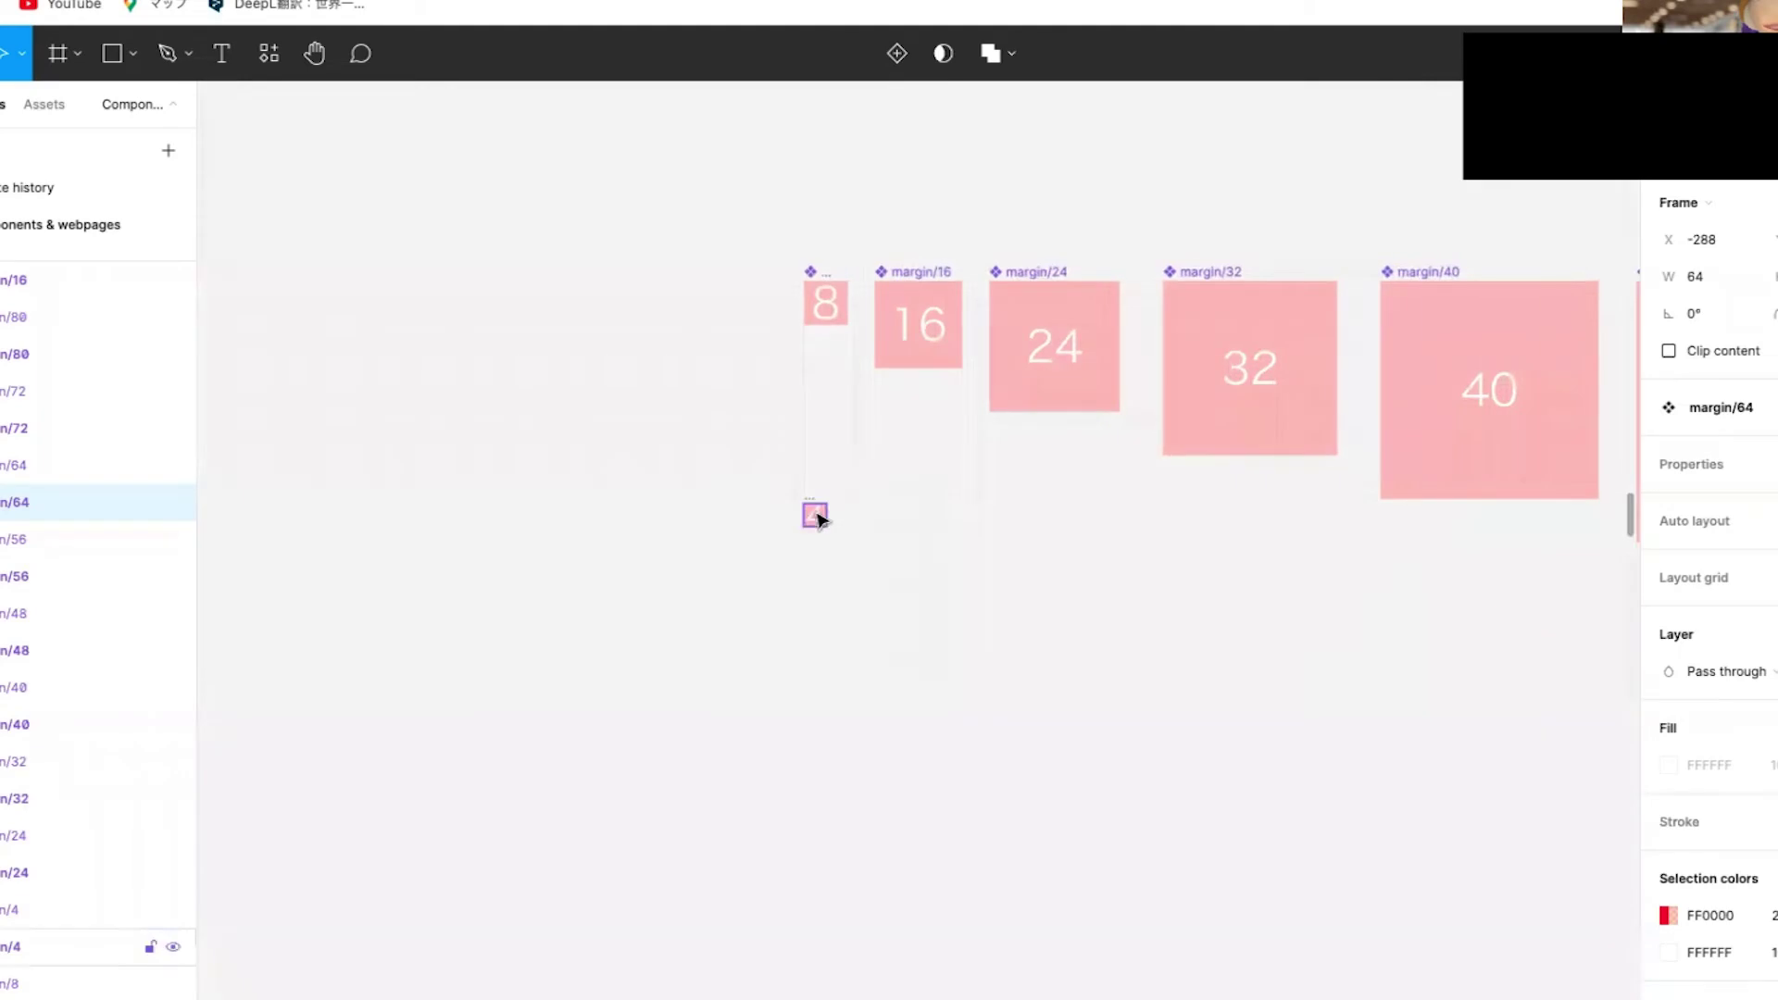
{"action": "left_click", "coordinate": [814, 515]}
{"action": "scroll", "coordinate": [905, 628], "scroll_direction": "down", "scroll_amount": 2}
{"action": "scroll", "coordinate": [903, 630], "scroll_direction": "right", "scroll_amount": 2}
{"action": "key", "text": "Escape"}
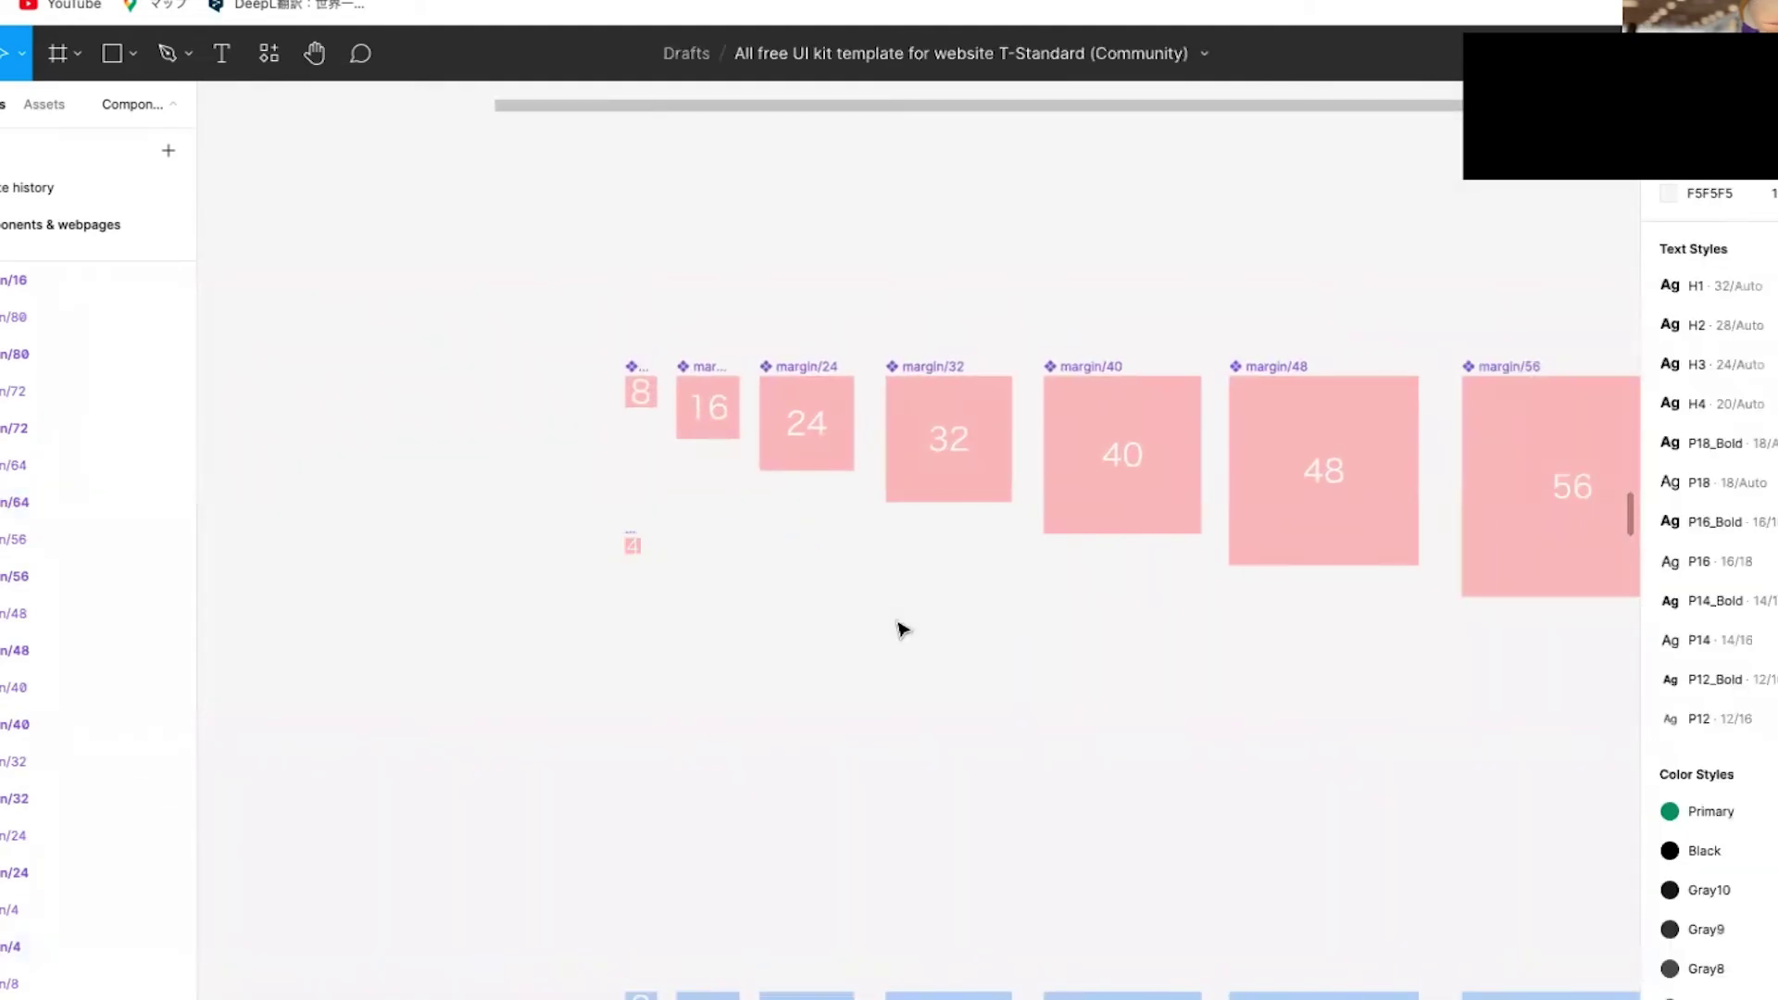
- Examine how the pink margin components increase in size along the row, starting at margin/4 and margin/8
{"action": "scroll", "coordinate": [729, 439], "scroll_direction": "up", "scroll_amount": 3}
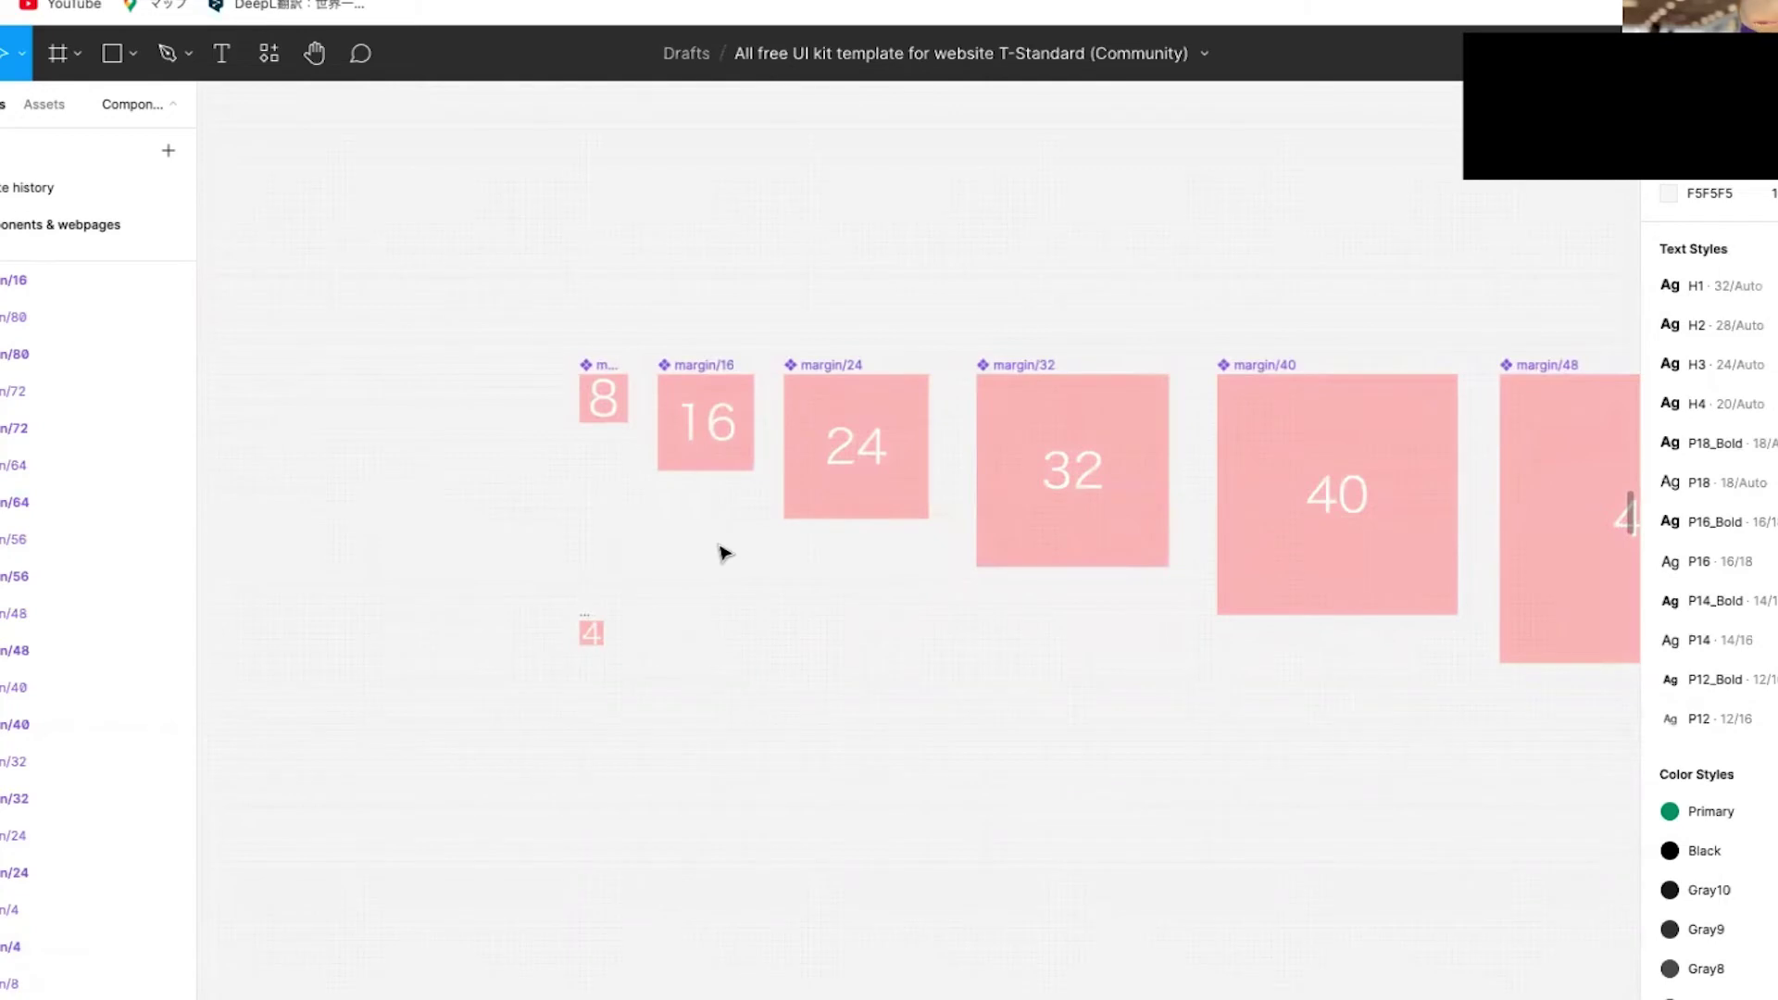
{"action": "scroll", "coordinate": [725, 553], "scroll_direction": "right", "scroll_amount": 4}
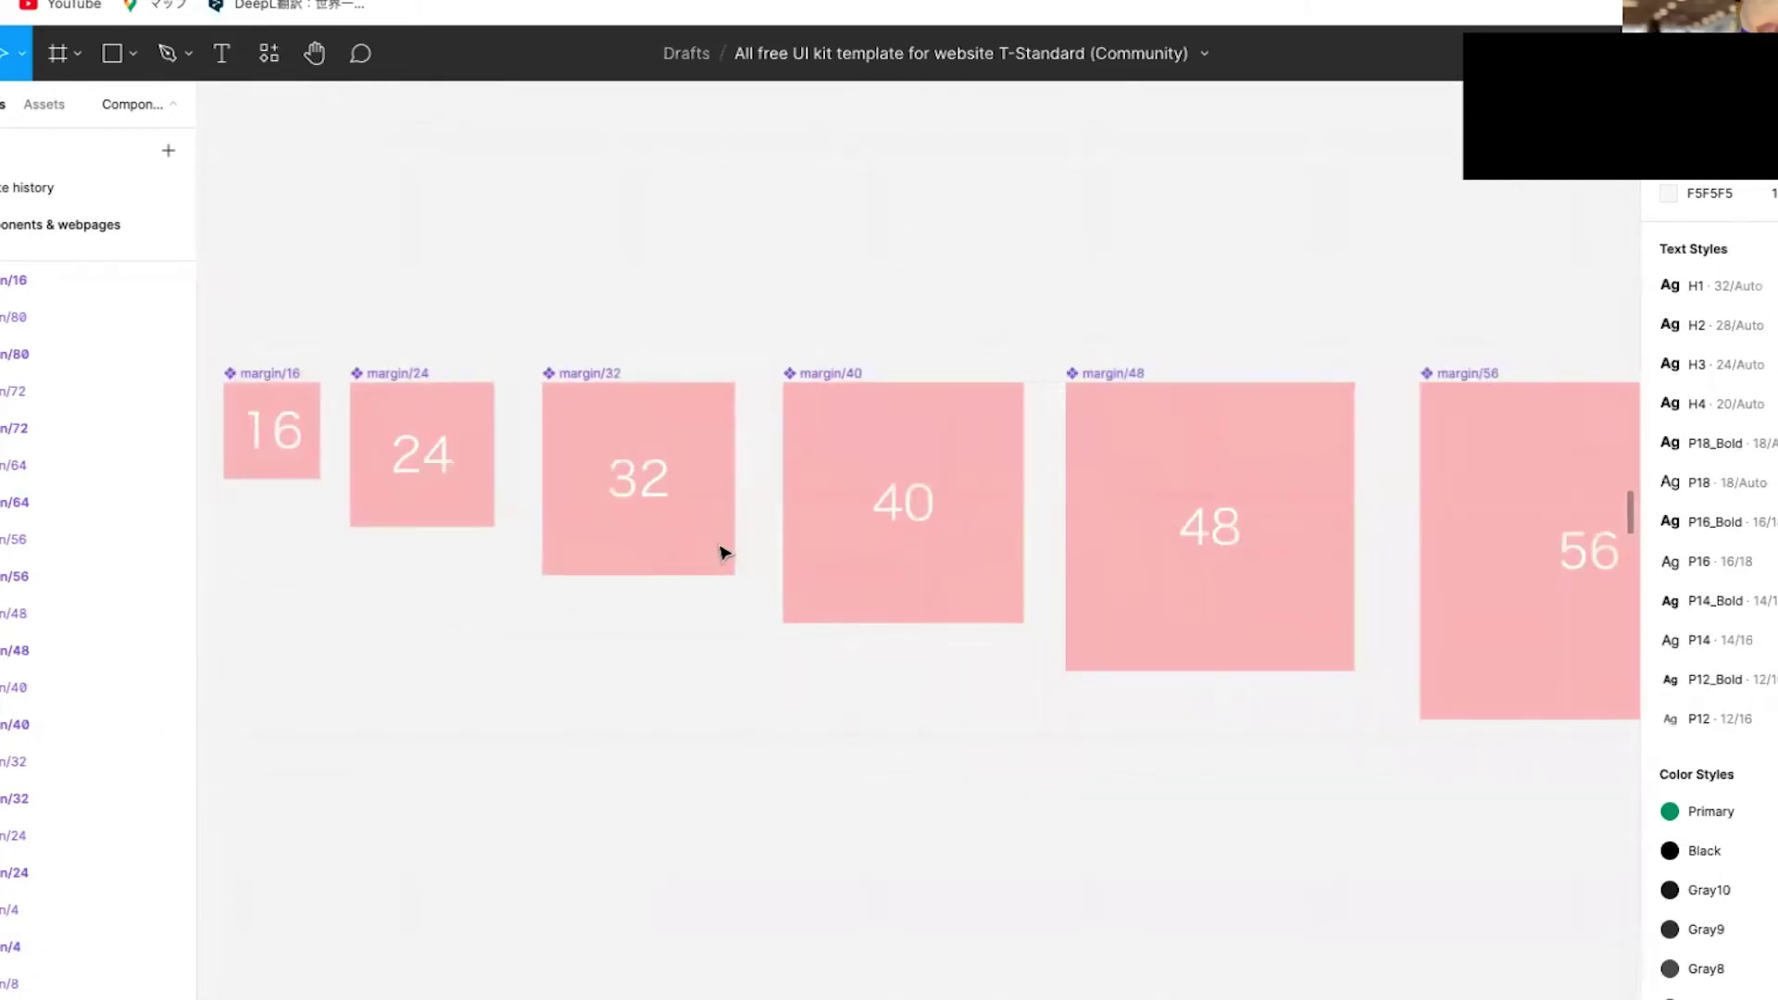
{"action": "scroll", "coordinate": [724, 553], "scroll_direction": "left", "scroll_amount": 1}
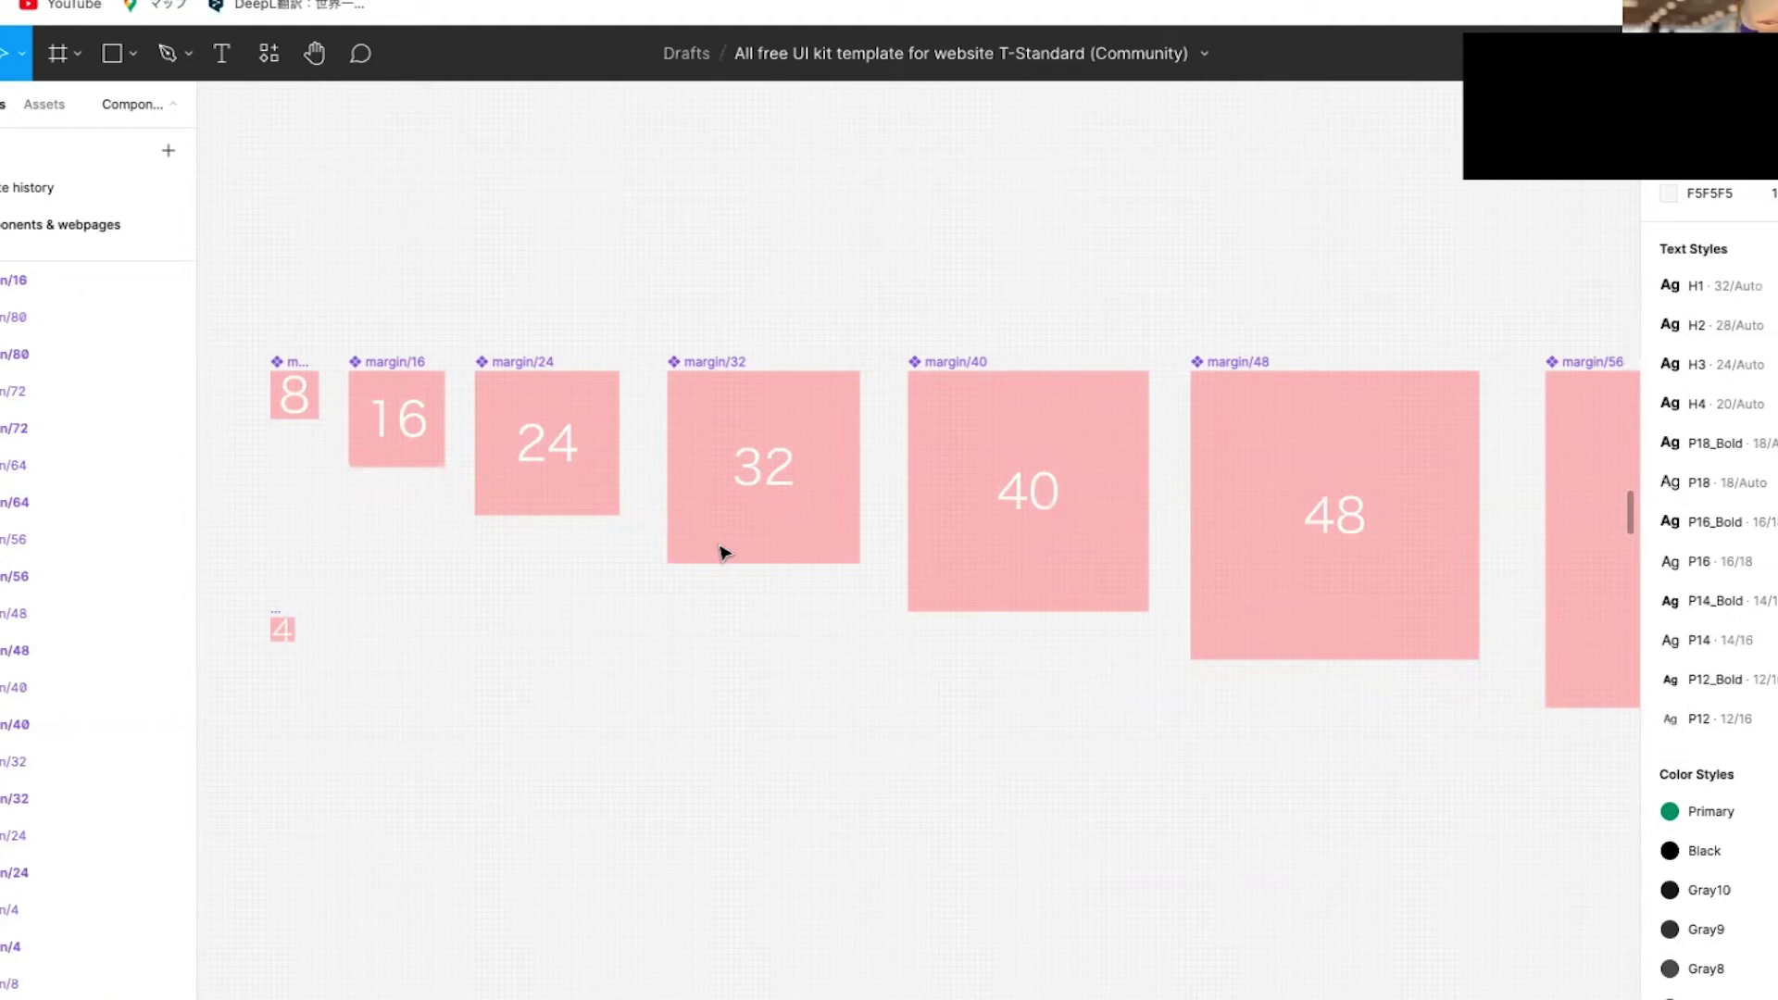
{"action": "scroll", "coordinate": [724, 553], "scroll_direction": "left", "scroll_amount": 1}
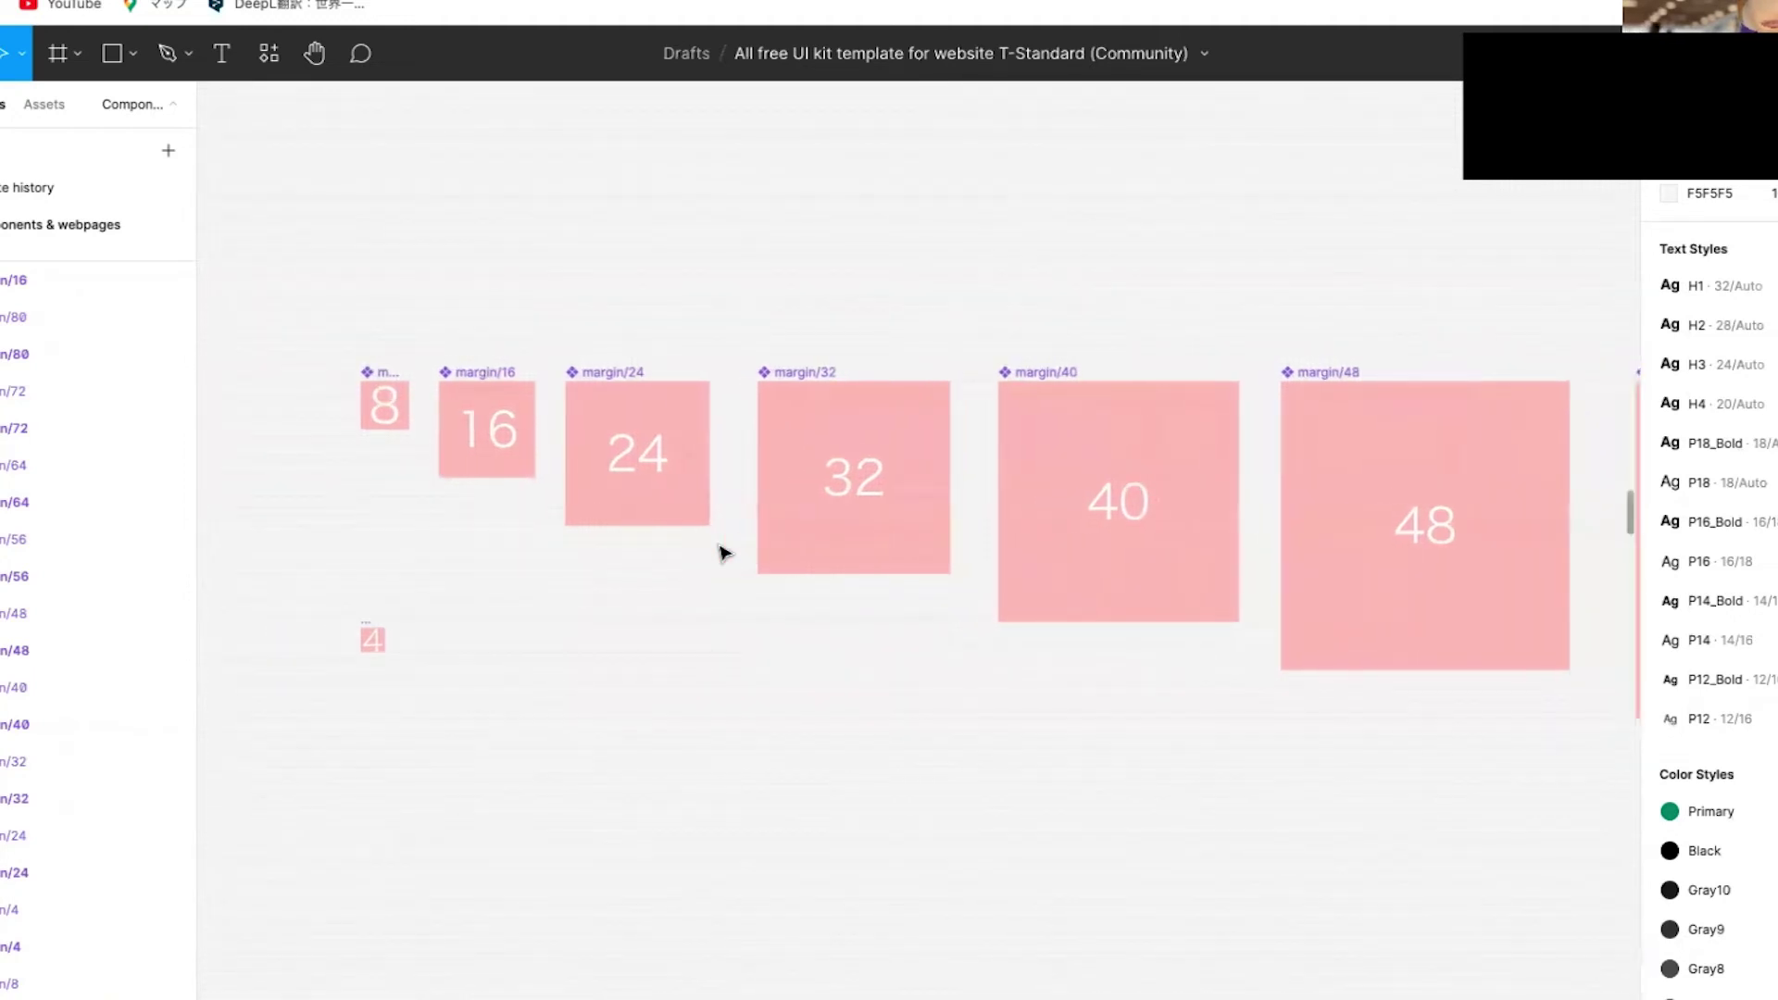
{"action": "left_click", "coordinate": [398, 417]}
{"action": "left_click", "coordinate": [449, 308]}
{"action": "scroll", "coordinate": [449, 308], "scroll_direction": "down", "scroll_amount": 2}
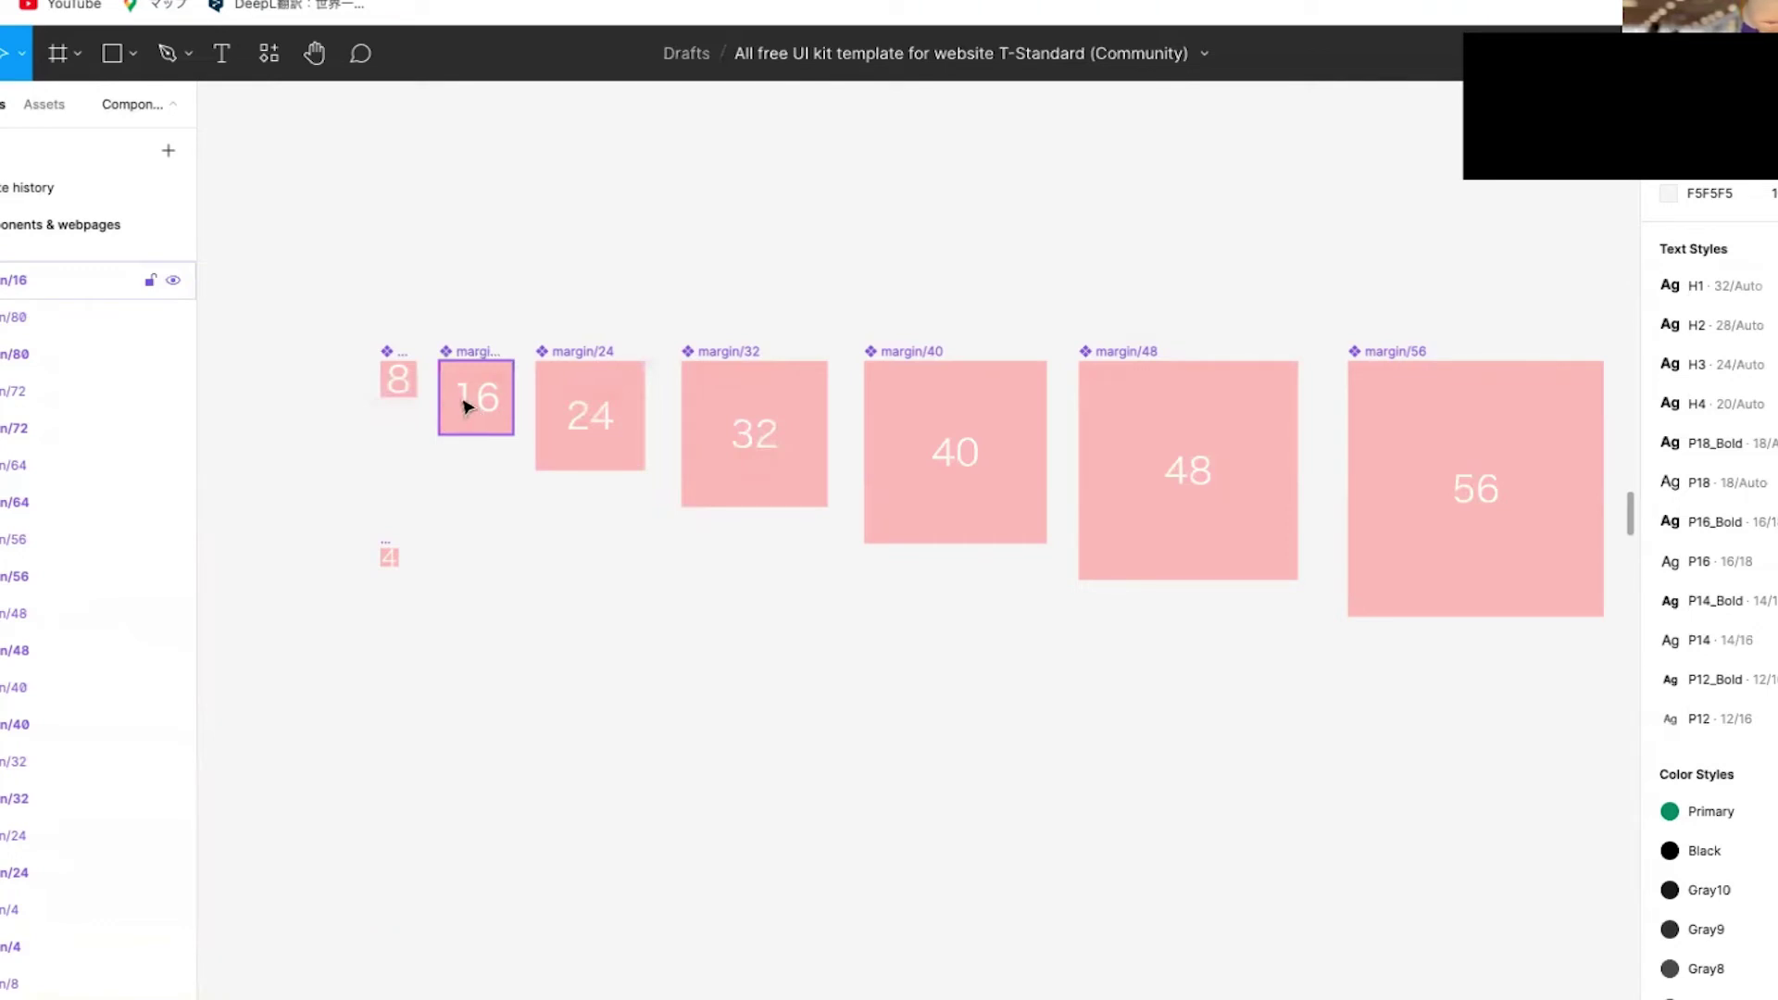
- Step through the pink margin components again from margin/8 to margin/64 to compare their size increments
{"action": "left_click", "coordinate": [393, 386]}
{"action": "scroll", "coordinate": [391, 398], "scroll_direction": "right", "scroll_amount": 2}
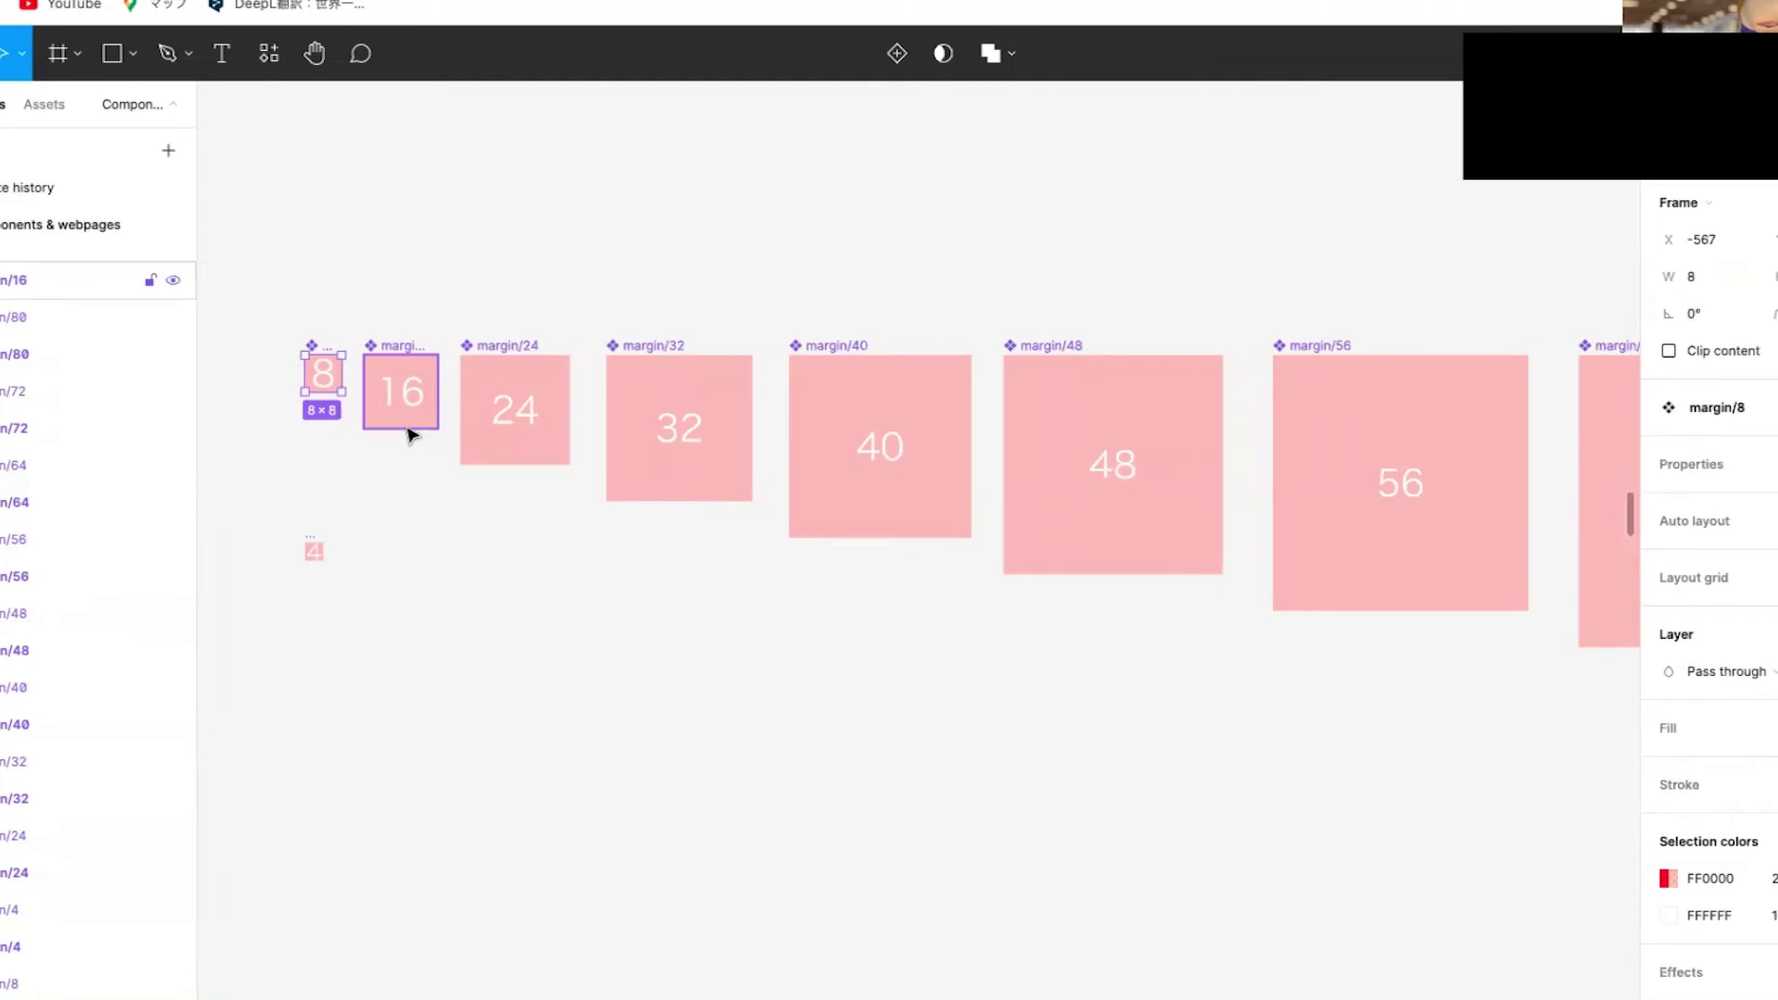
{"action": "left_click", "coordinate": [417, 426]}
{"action": "left_click", "coordinate": [509, 447]}
{"action": "left_click", "coordinate": [667, 456]}
{"action": "left_click", "coordinate": [906, 461]}
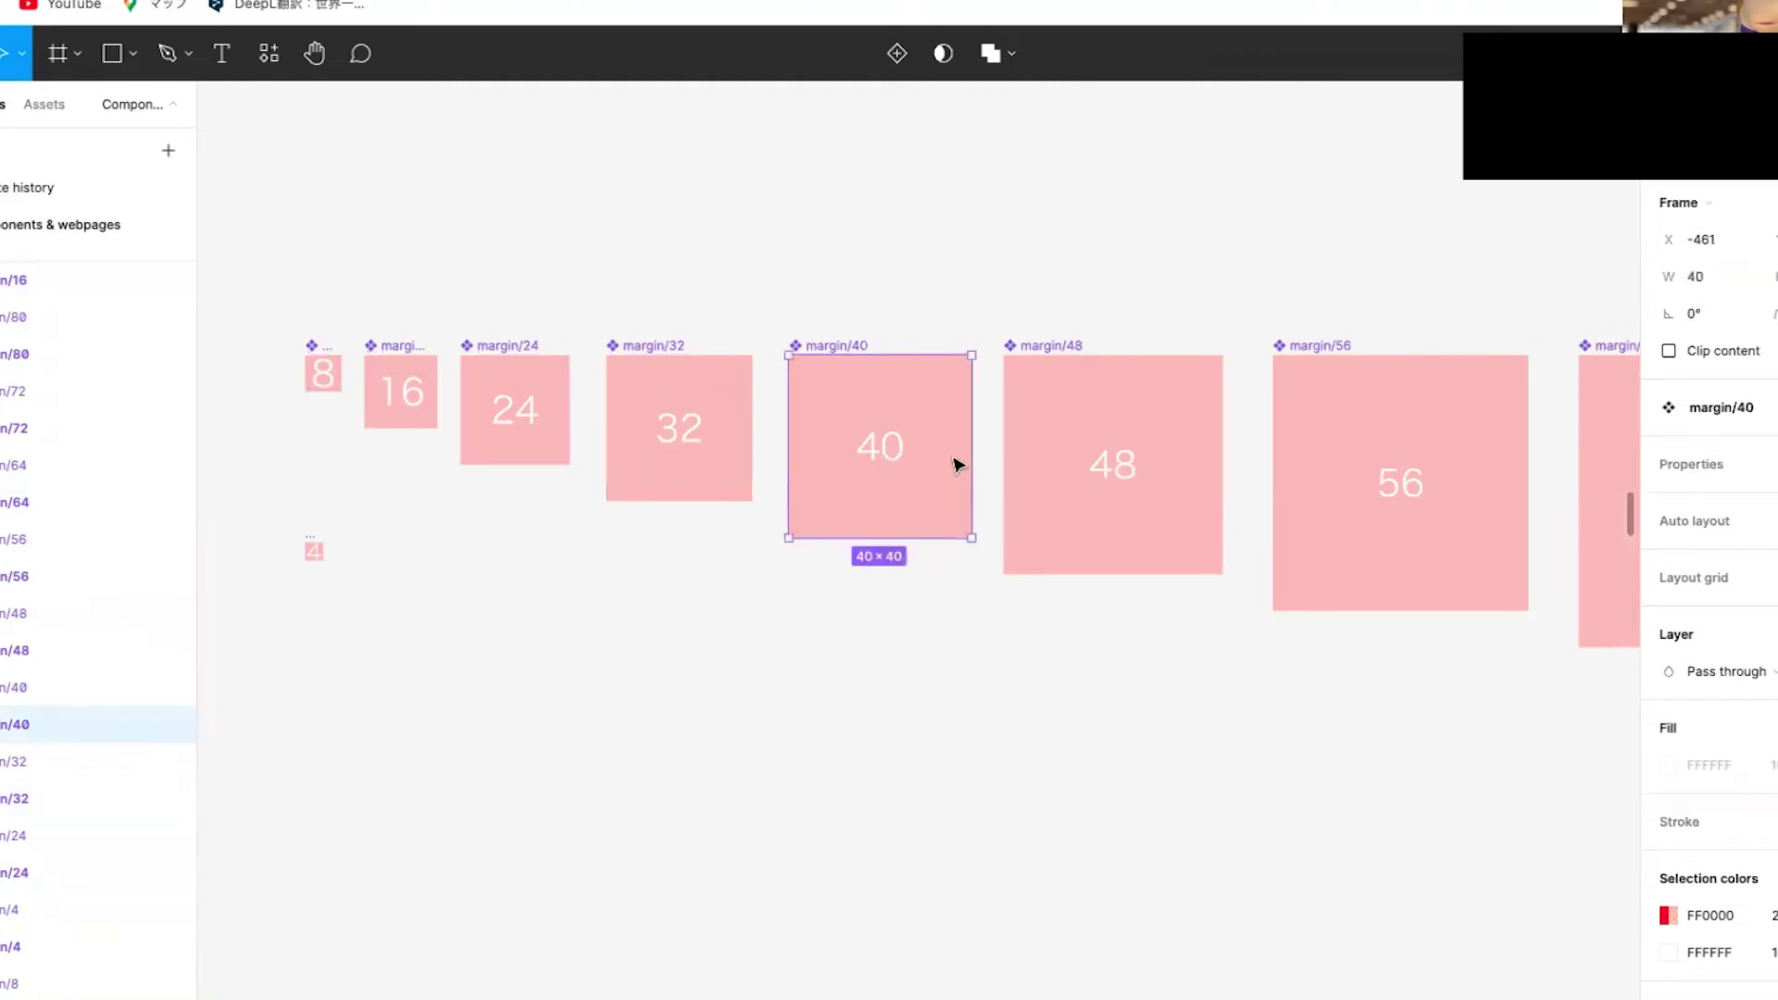
{"action": "left_click", "coordinate": [1111, 465]}
{"action": "scroll", "coordinate": [1117, 468], "scroll_direction": "right", "scroll_amount": 3}
{"action": "left_click", "coordinate": [1297, 475]}
{"action": "left_click", "coordinate": [1520, 480]}
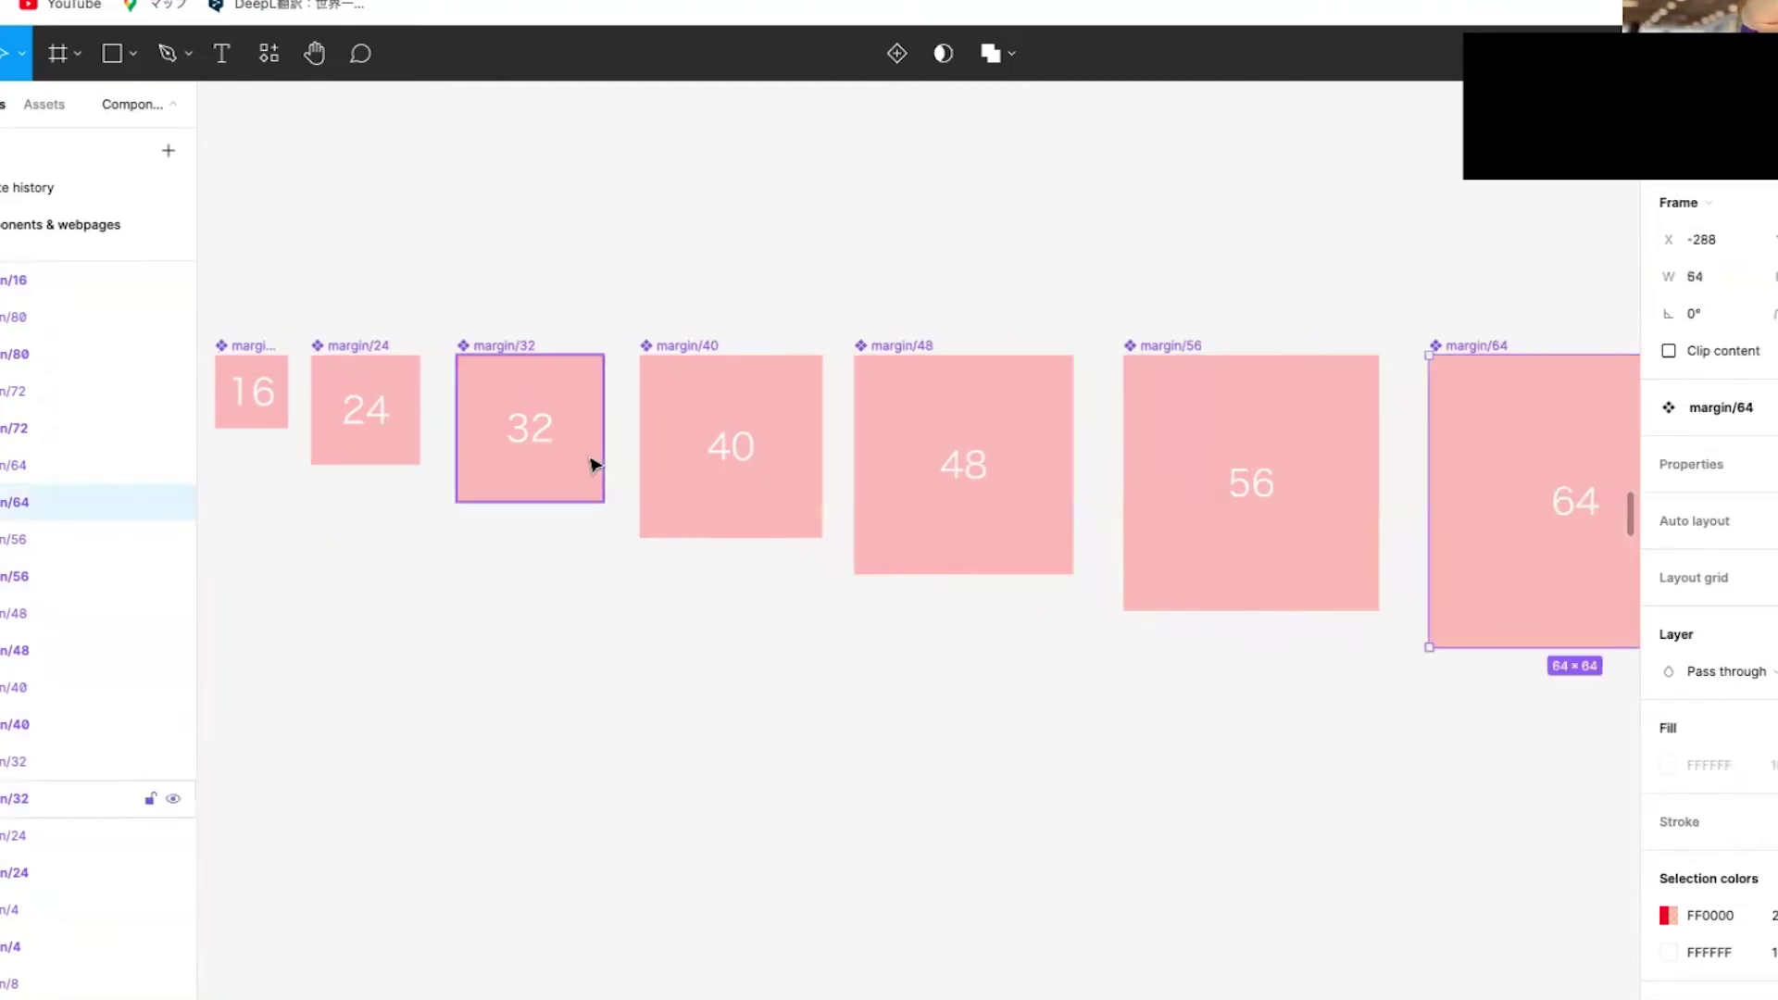
- Compare the pink margin components with the matching row of blue margin squares below them
{"action": "scroll", "coordinate": [593, 463], "scroll_direction": "left", "scroll_amount": 5}
{"action": "scroll", "coordinate": [500, 584], "scroll_direction": "up", "scroll_amount": 3}
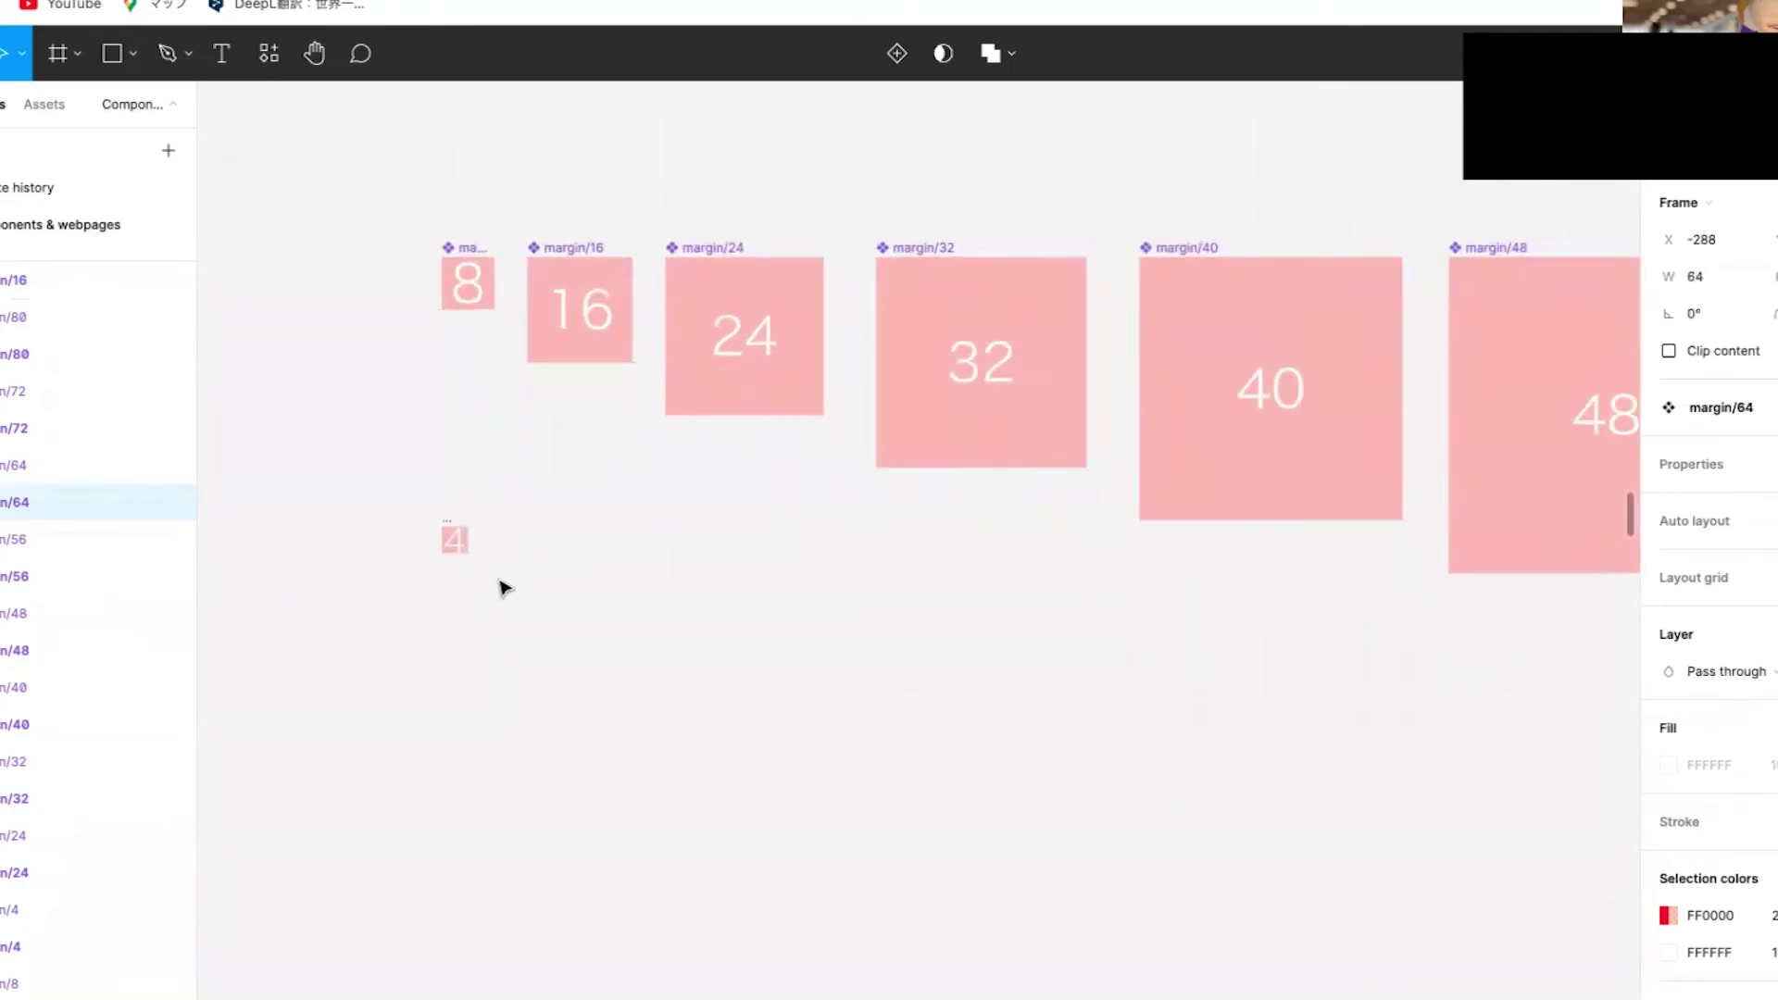
{"action": "scroll", "coordinate": [503, 588], "scroll_direction": "down", "scroll_amount": 3}
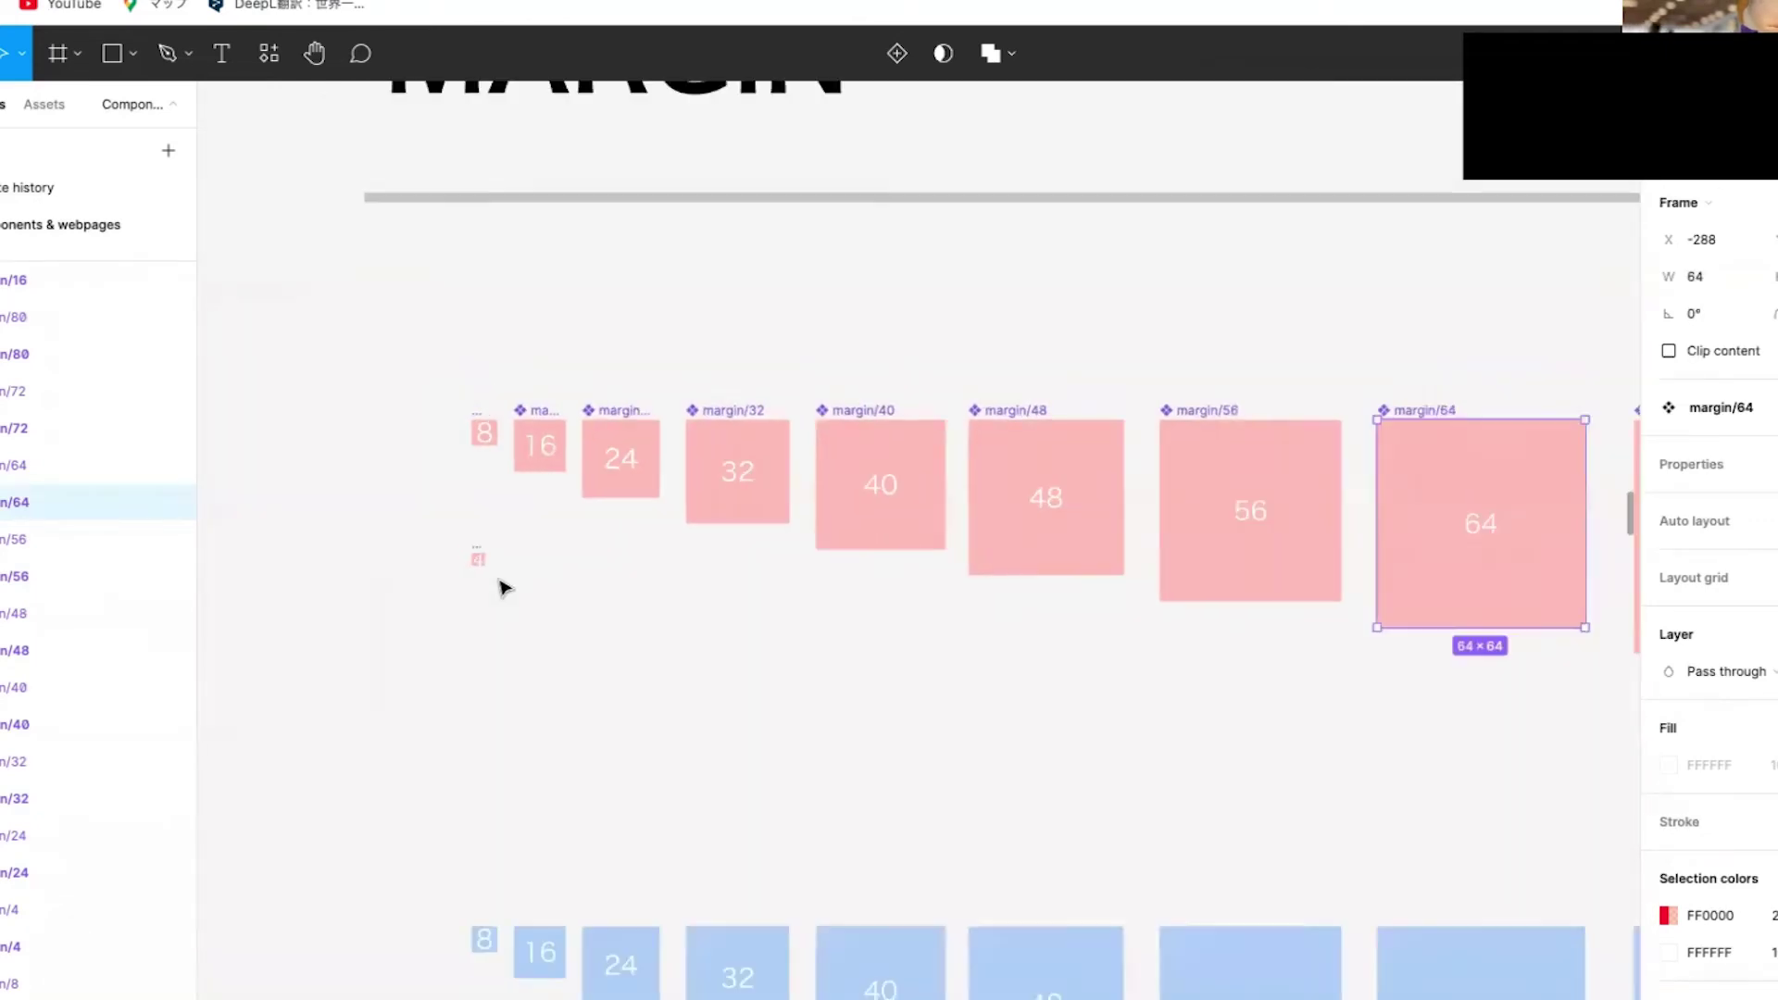
{"action": "scroll", "coordinate": [503, 588], "scroll_direction": "right", "scroll_amount": 6}
{"action": "scroll", "coordinate": [503, 589], "scroll_direction": "left", "scroll_amount": 8}
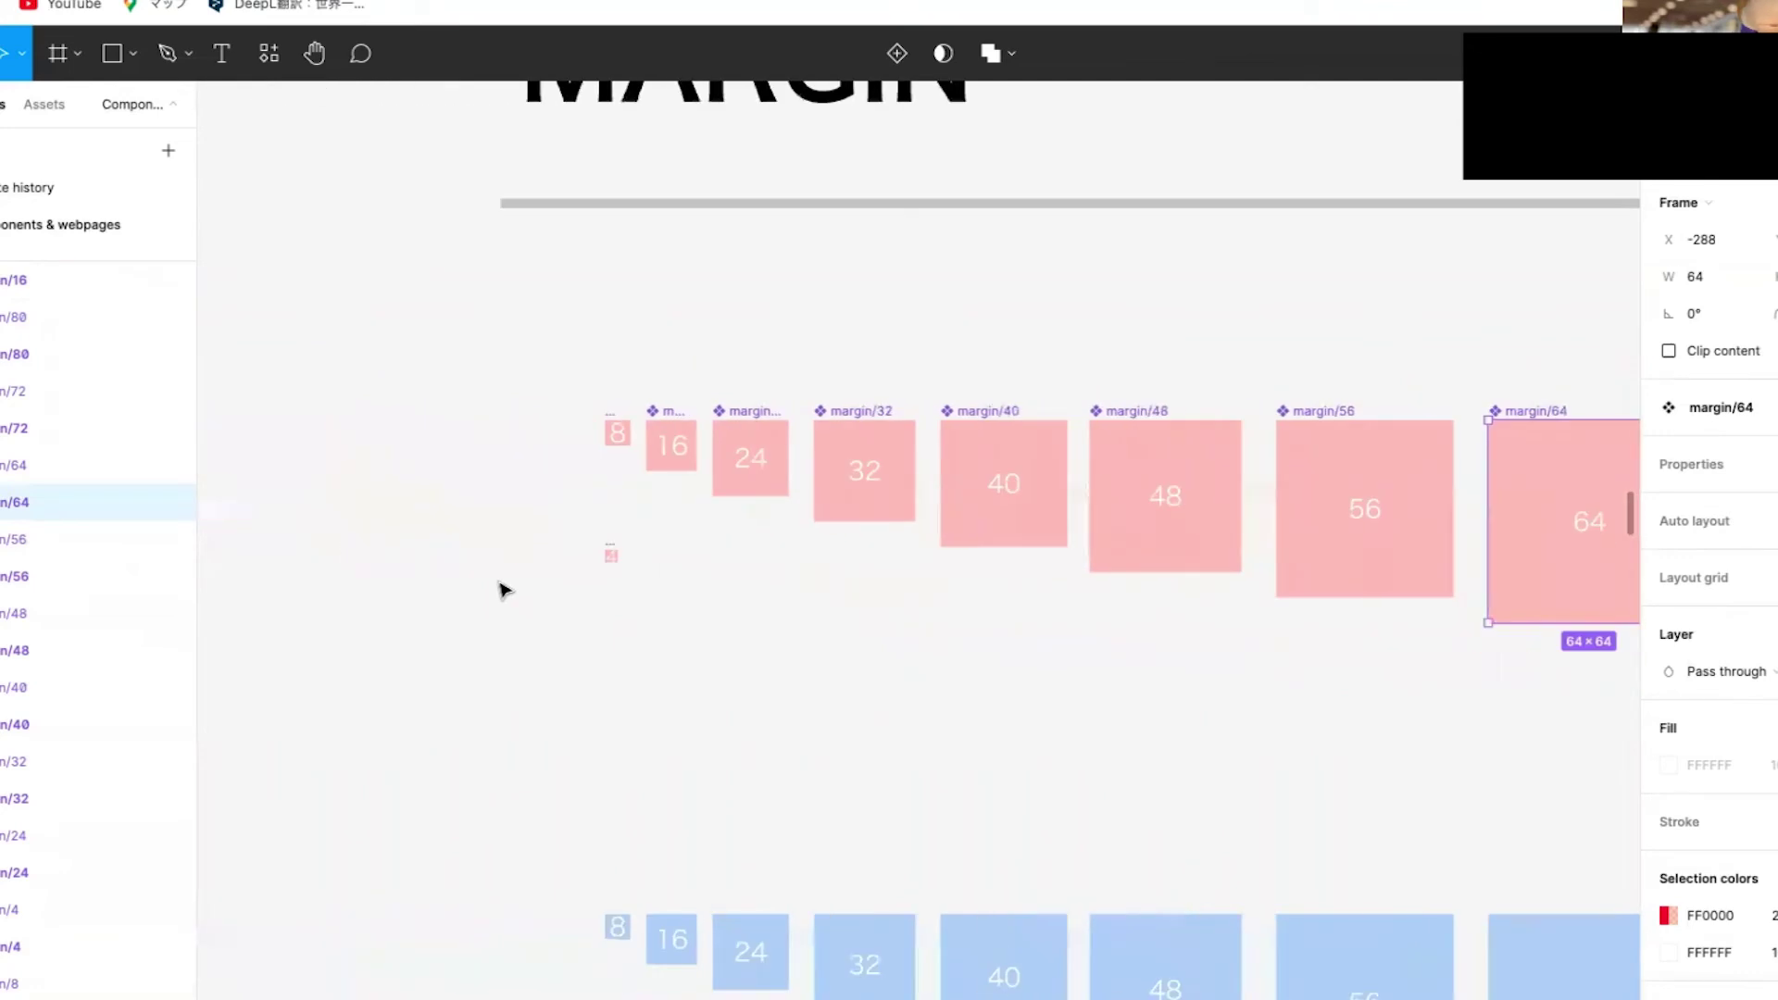
{"action": "scroll", "coordinate": [500, 588], "scroll_direction": "down", "scroll_amount": 4}
{"action": "scroll", "coordinate": [500, 588], "scroll_direction": "up", "scroll_amount": 4}
{"action": "scroll", "coordinate": [501, 590], "scroll_direction": "right", "scroll_amount": 1}
{"action": "scroll", "coordinate": [501, 590], "scroll_direction": "down", "scroll_amount": 1}
{"action": "scroll", "coordinate": [501, 590], "scroll_direction": "right", "scroll_amount": 1}
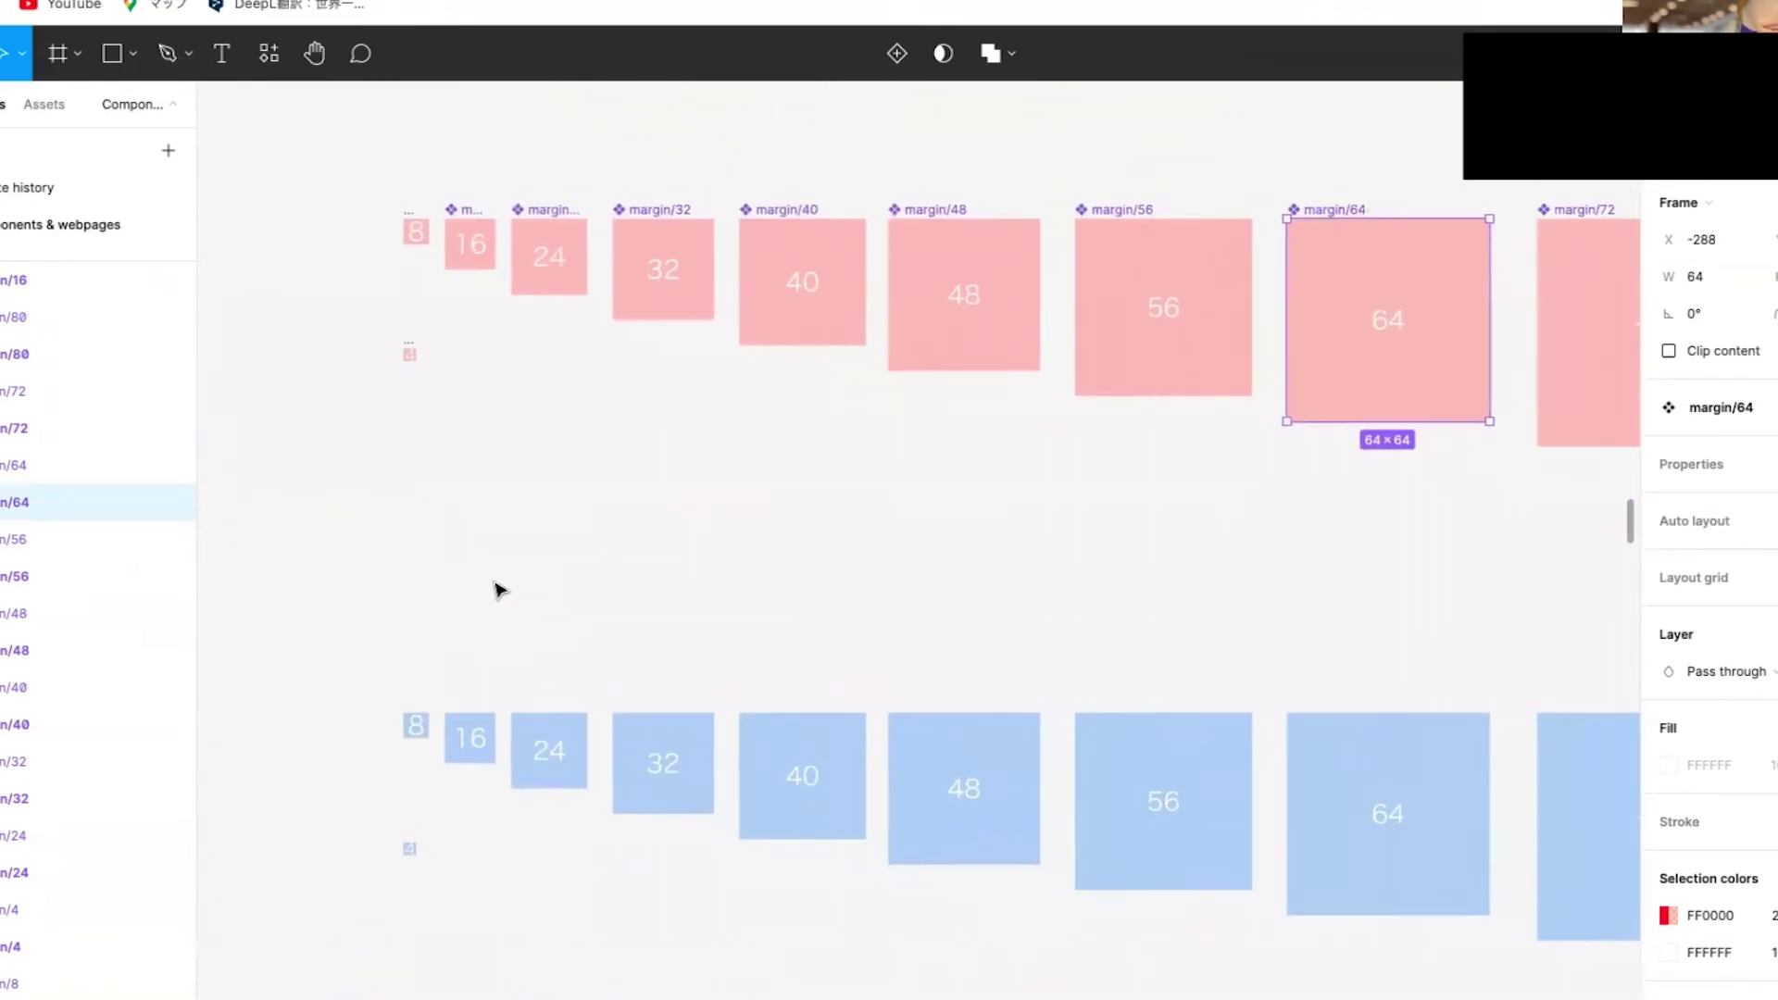
{"action": "scroll", "coordinate": [496, 588], "scroll_direction": "up", "scroll_amount": 1}
{"action": "scroll", "coordinate": [769, 473], "scroll_direction": "down", "scroll_amount": 3}
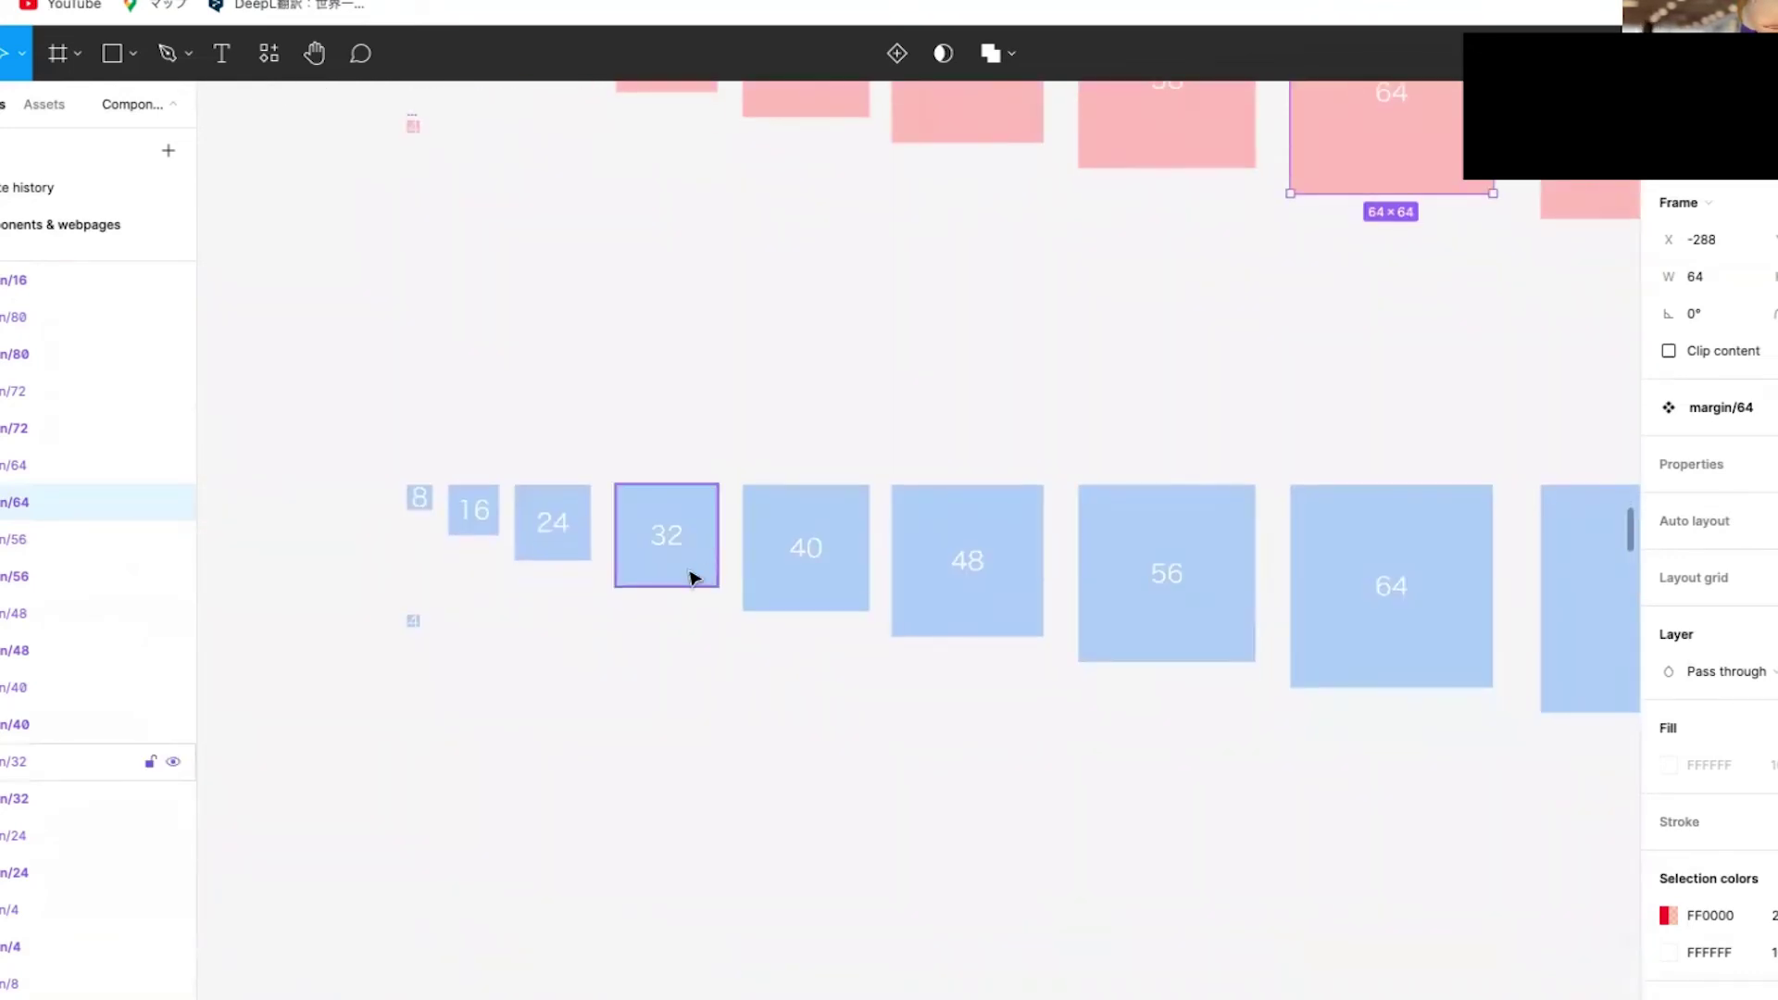
{"action": "scroll", "coordinate": [691, 575], "scroll_direction": "up", "scroll_amount": 8}
{"action": "scroll", "coordinate": [693, 578], "scroll_direction": "down", "scroll_amount": 1}
{"action": "scroll", "coordinate": [693, 578], "scroll_direction": "right", "scroll_amount": 1}
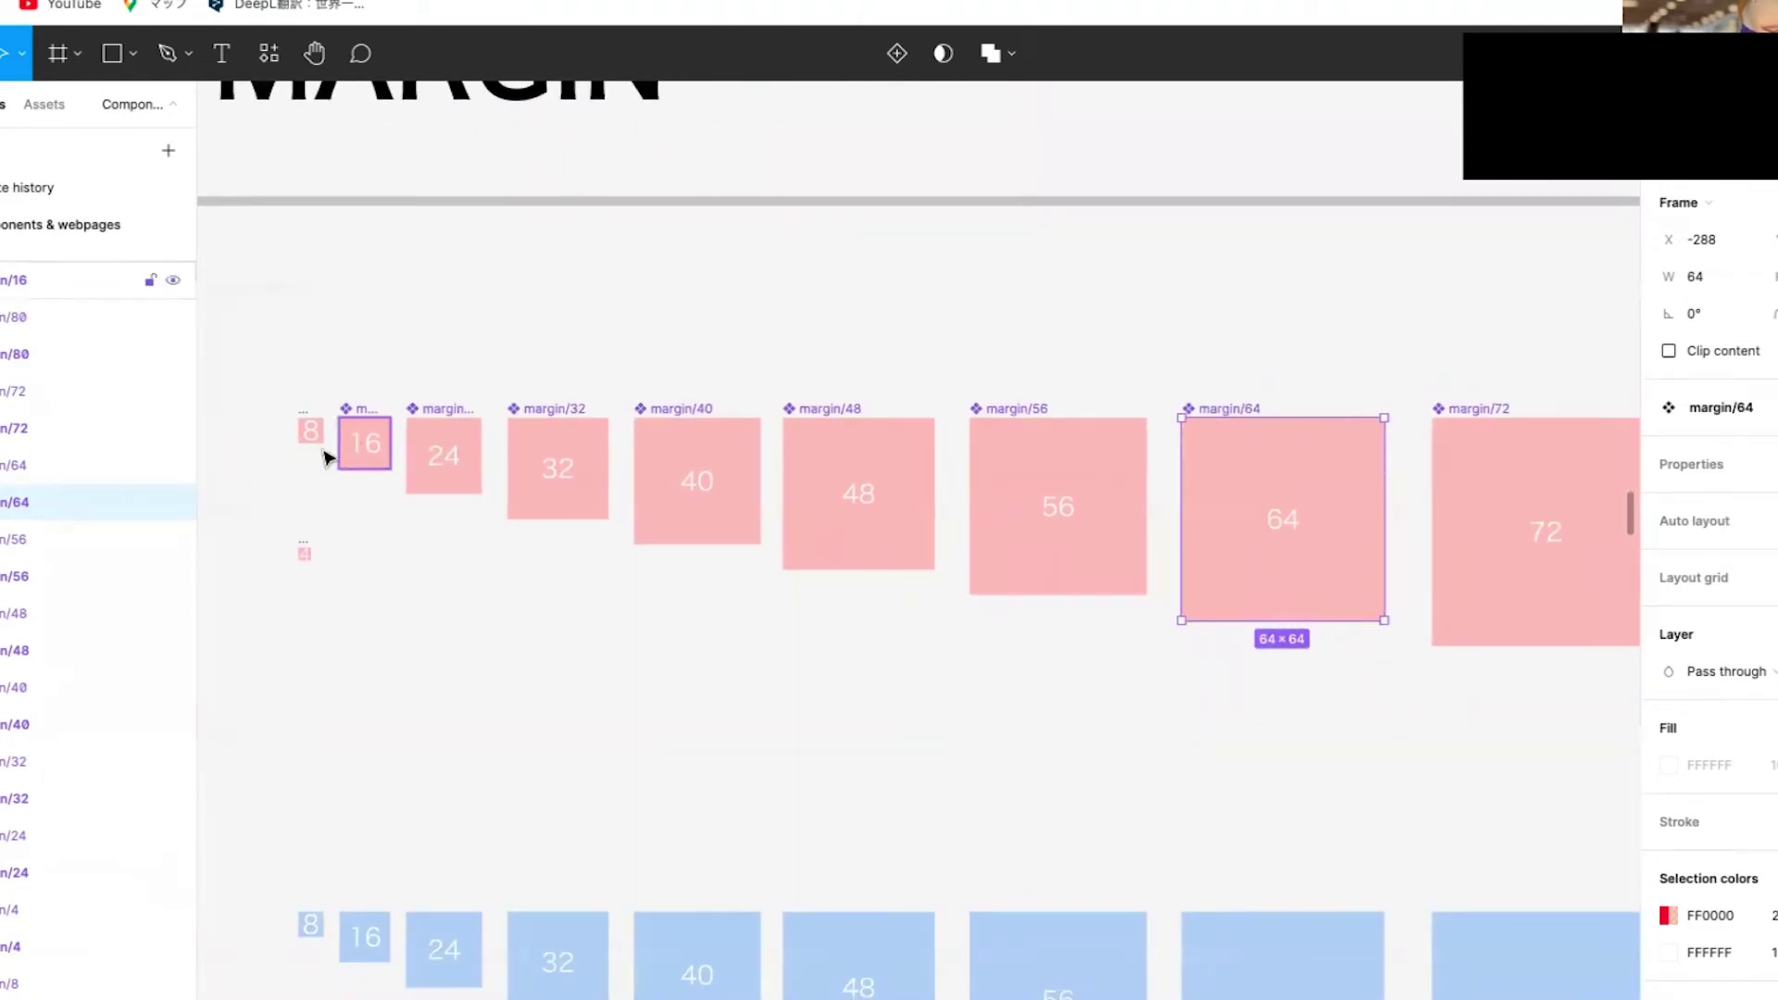
{"action": "scroll", "coordinate": [309, 460], "scroll_direction": "up", "scroll_amount": 3}
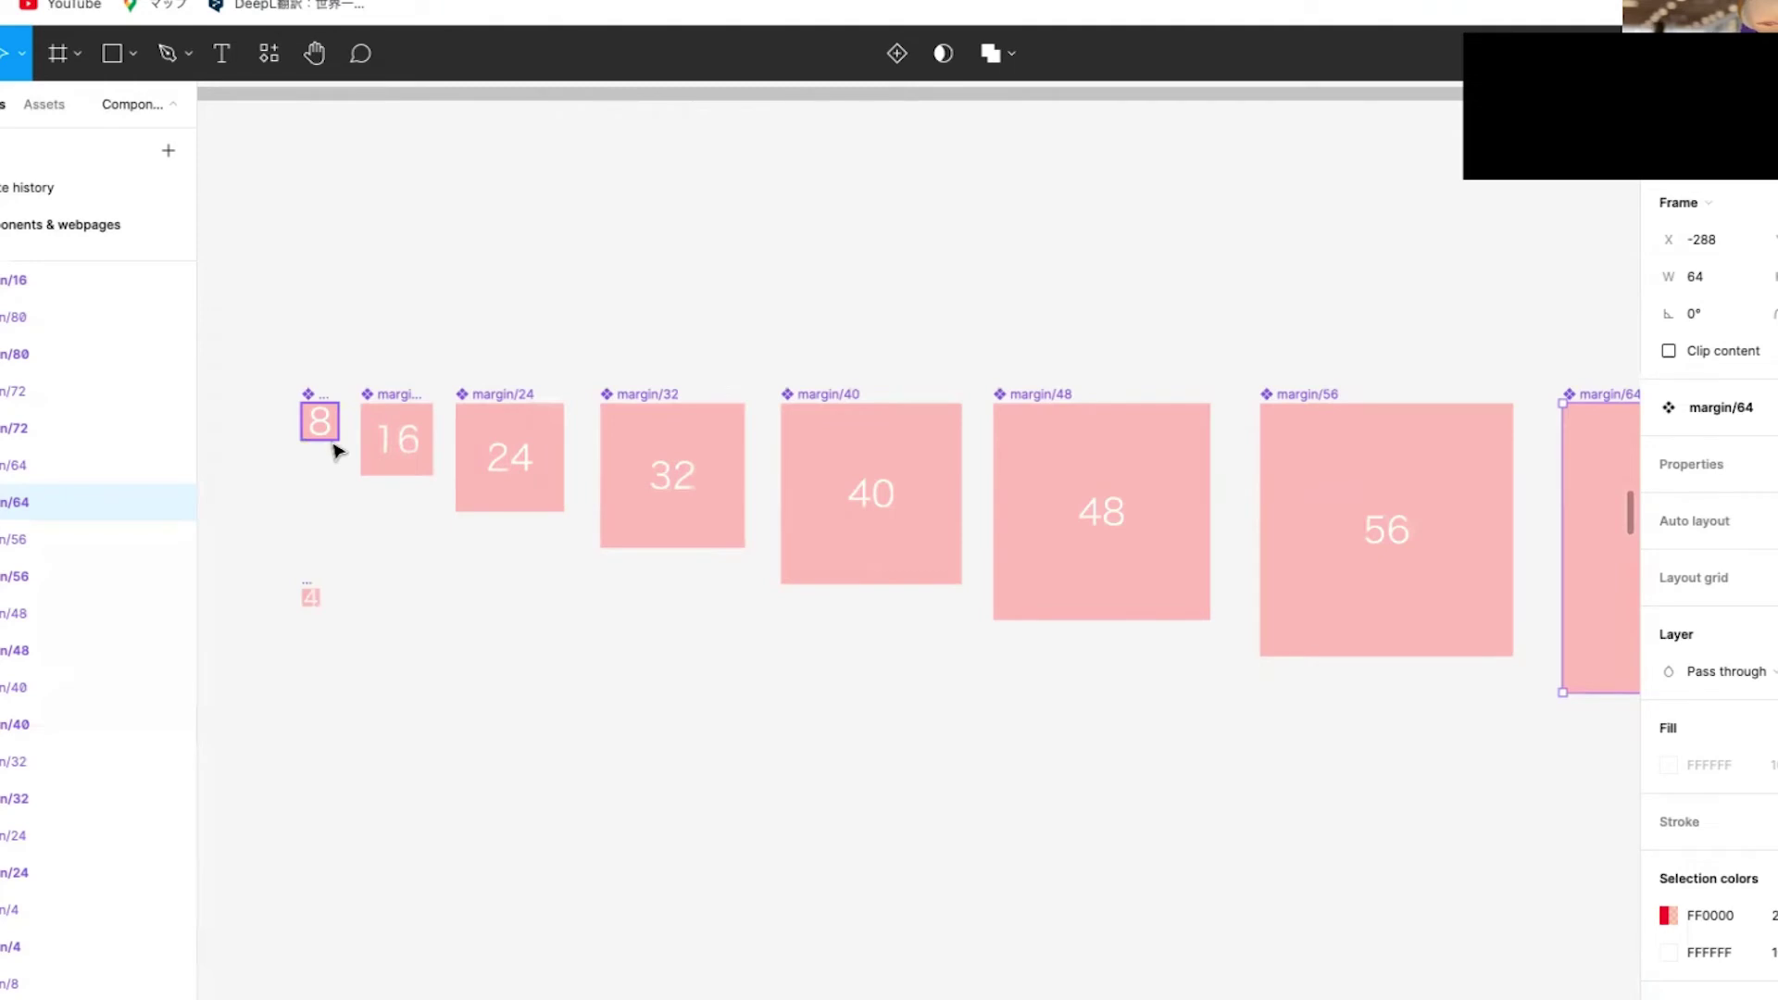
{"action": "scroll", "coordinate": [334, 451], "scroll_direction": "down", "scroll_amount": 8}
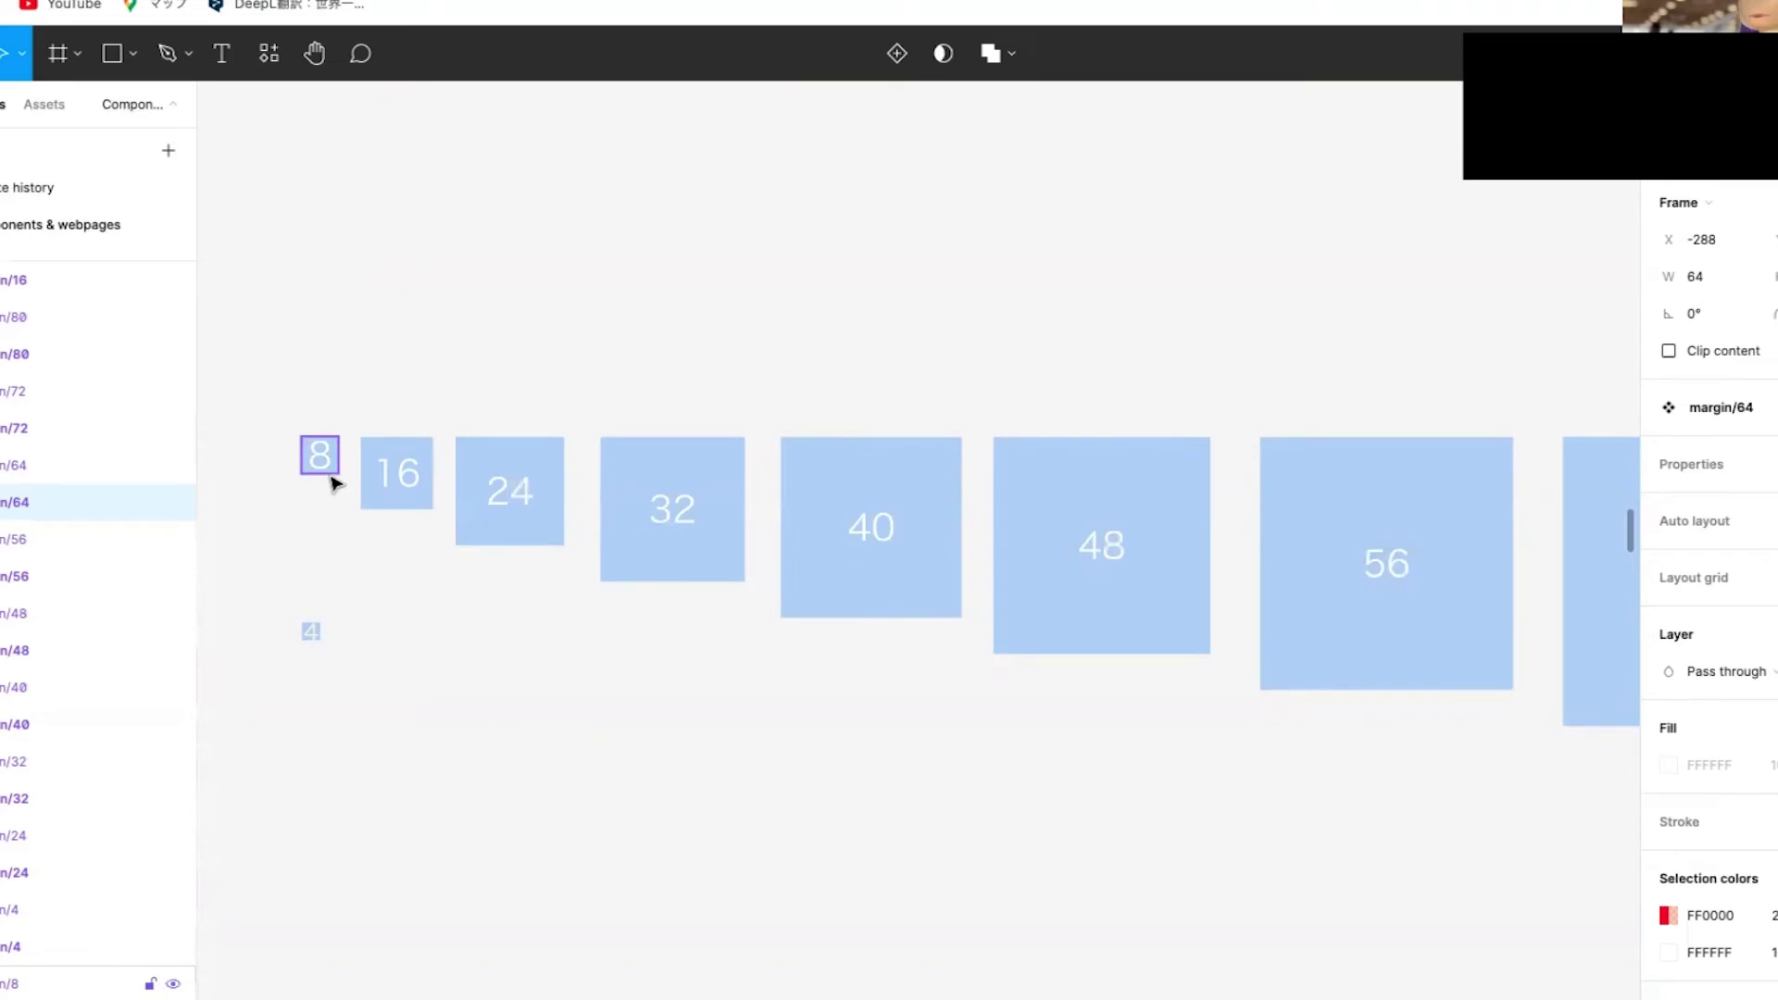
- Examine the Header and Textfield components, including Frame 15 and Frame 40, for the margin squares used inside them
{"action": "scroll", "coordinate": [335, 482], "scroll_direction": "down", "scroll_amount": 10}
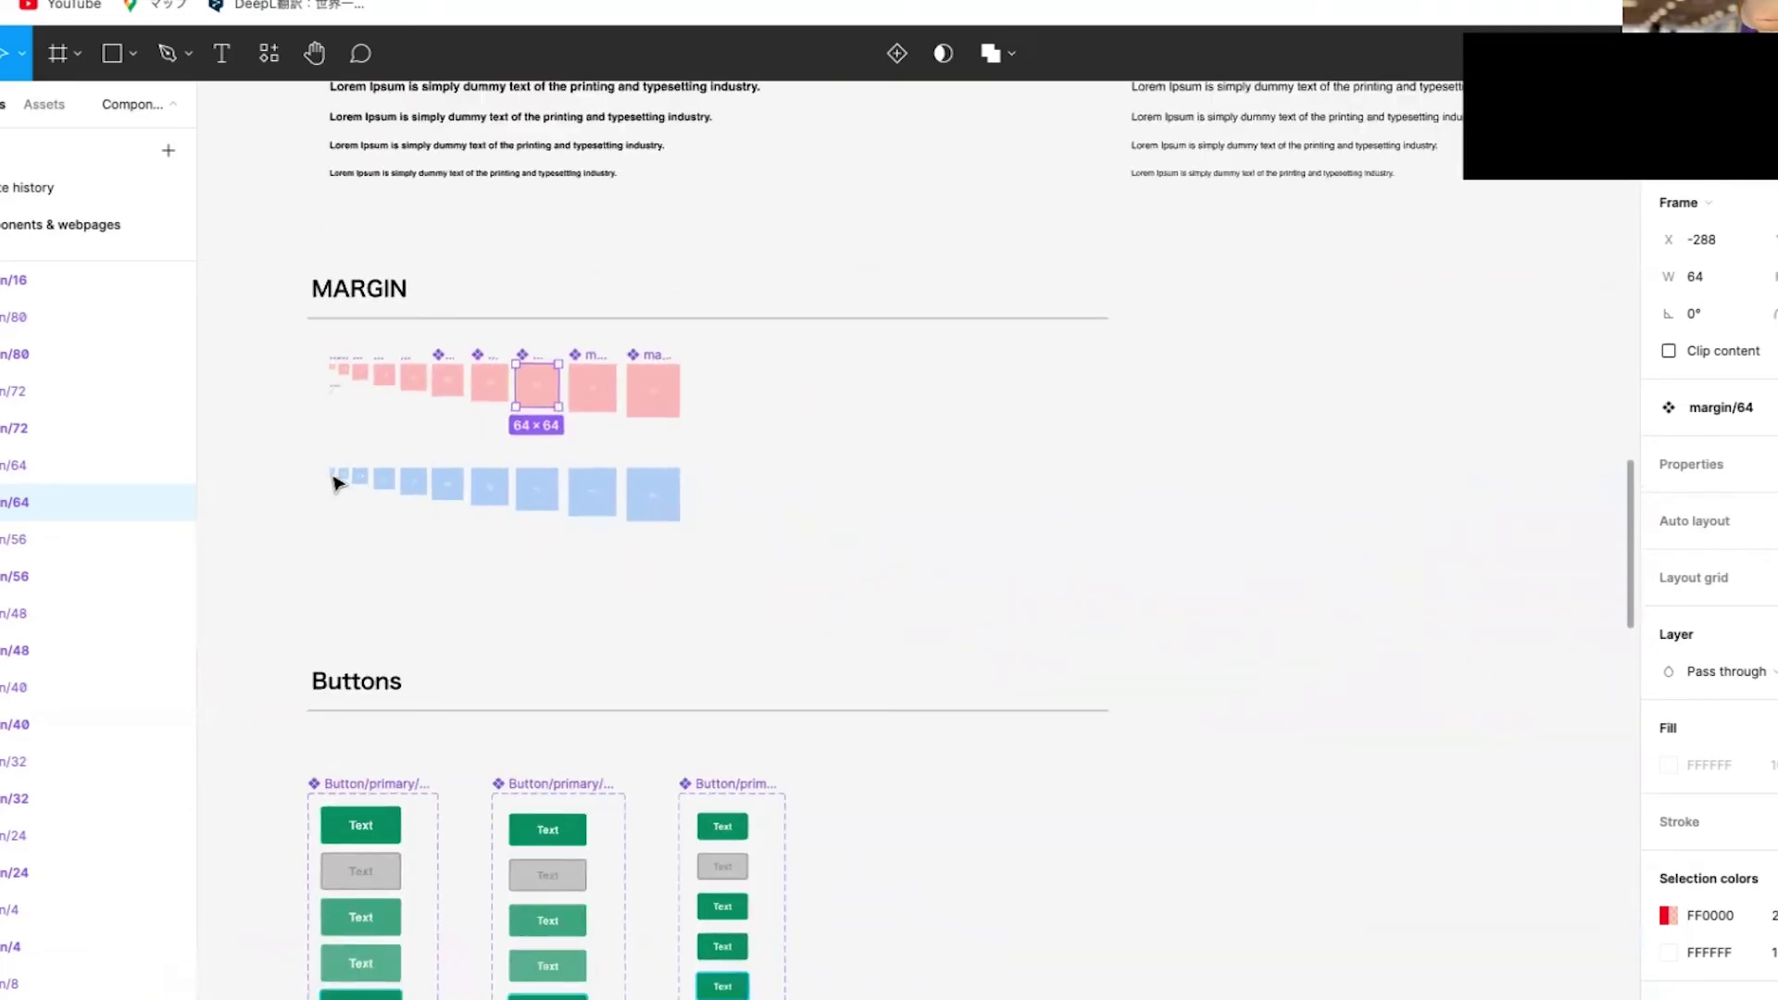
{"action": "scroll", "coordinate": [336, 481], "scroll_direction": "down", "scroll_amount": 6}
{"action": "scroll", "coordinate": [338, 483], "scroll_direction": "up", "scroll_amount": 6}
{"action": "scroll", "coordinate": [336, 481], "scroll_direction": "down", "scroll_amount": 8}
{"action": "scroll", "coordinate": [336, 481], "scroll_direction": "up", "scroll_amount": 3}
{"action": "scroll", "coordinate": [336, 482], "scroll_direction": "down", "scroll_amount": 15}
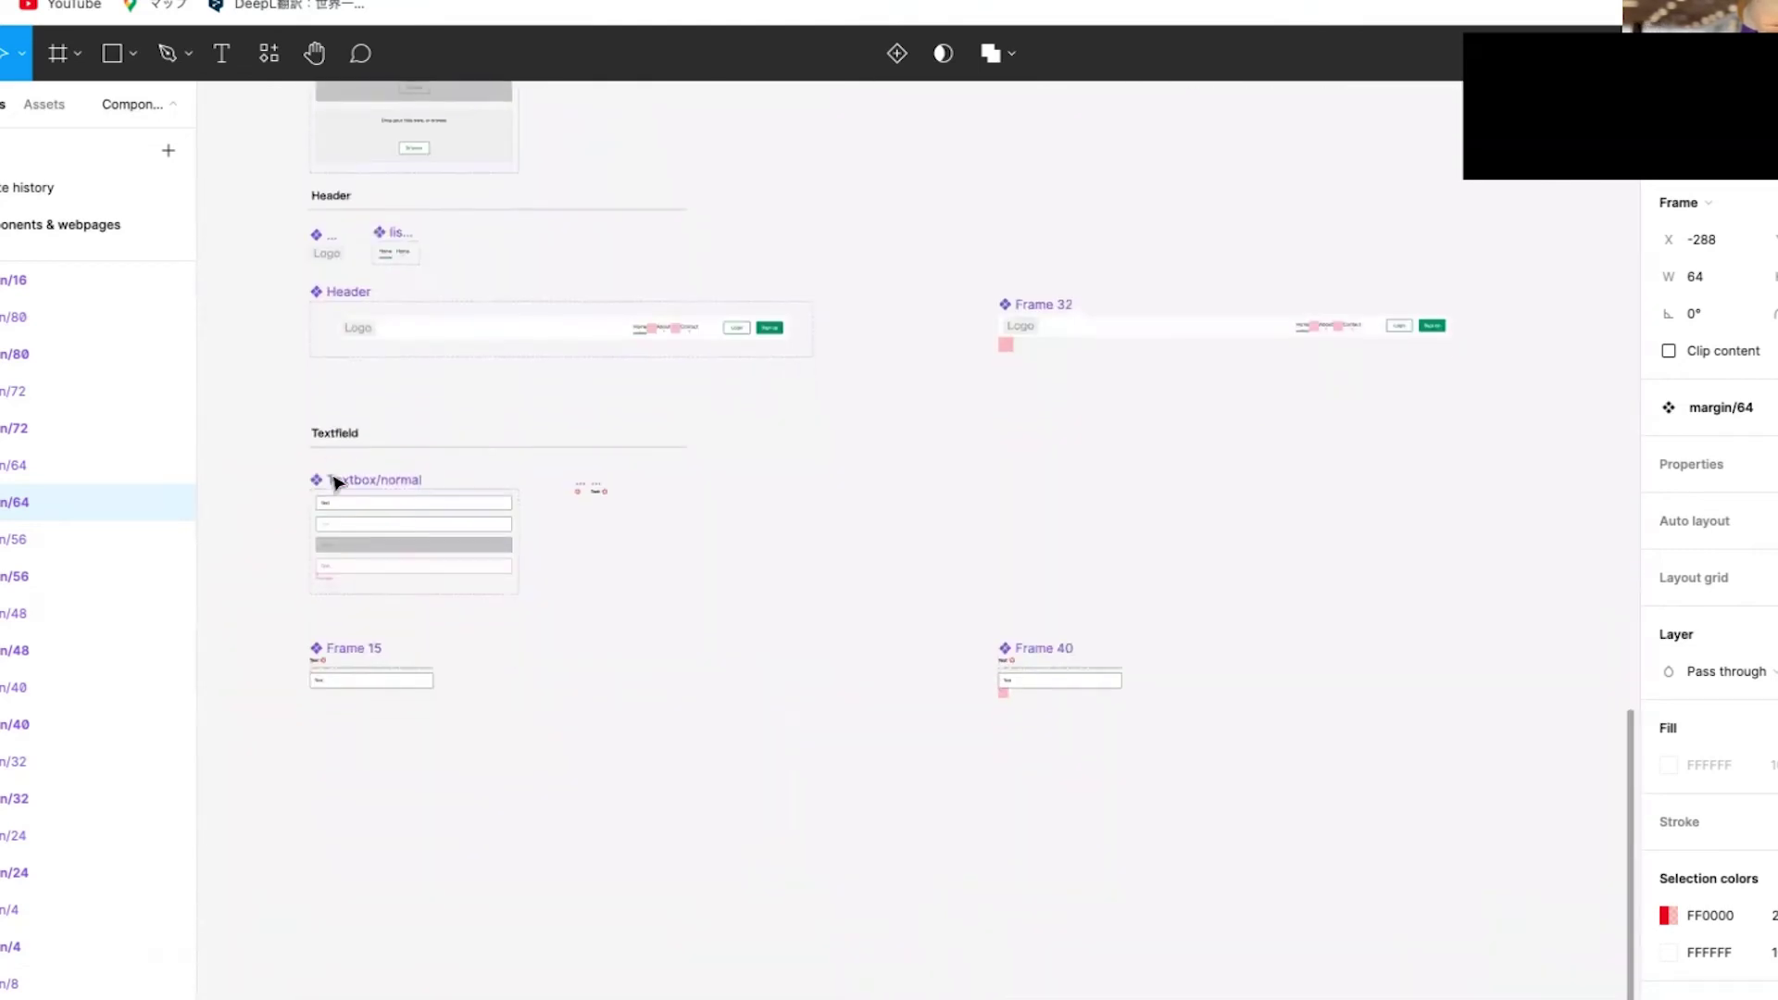
{"action": "scroll", "coordinate": [349, 611], "scroll_direction": "up", "scroll_amount": 10}
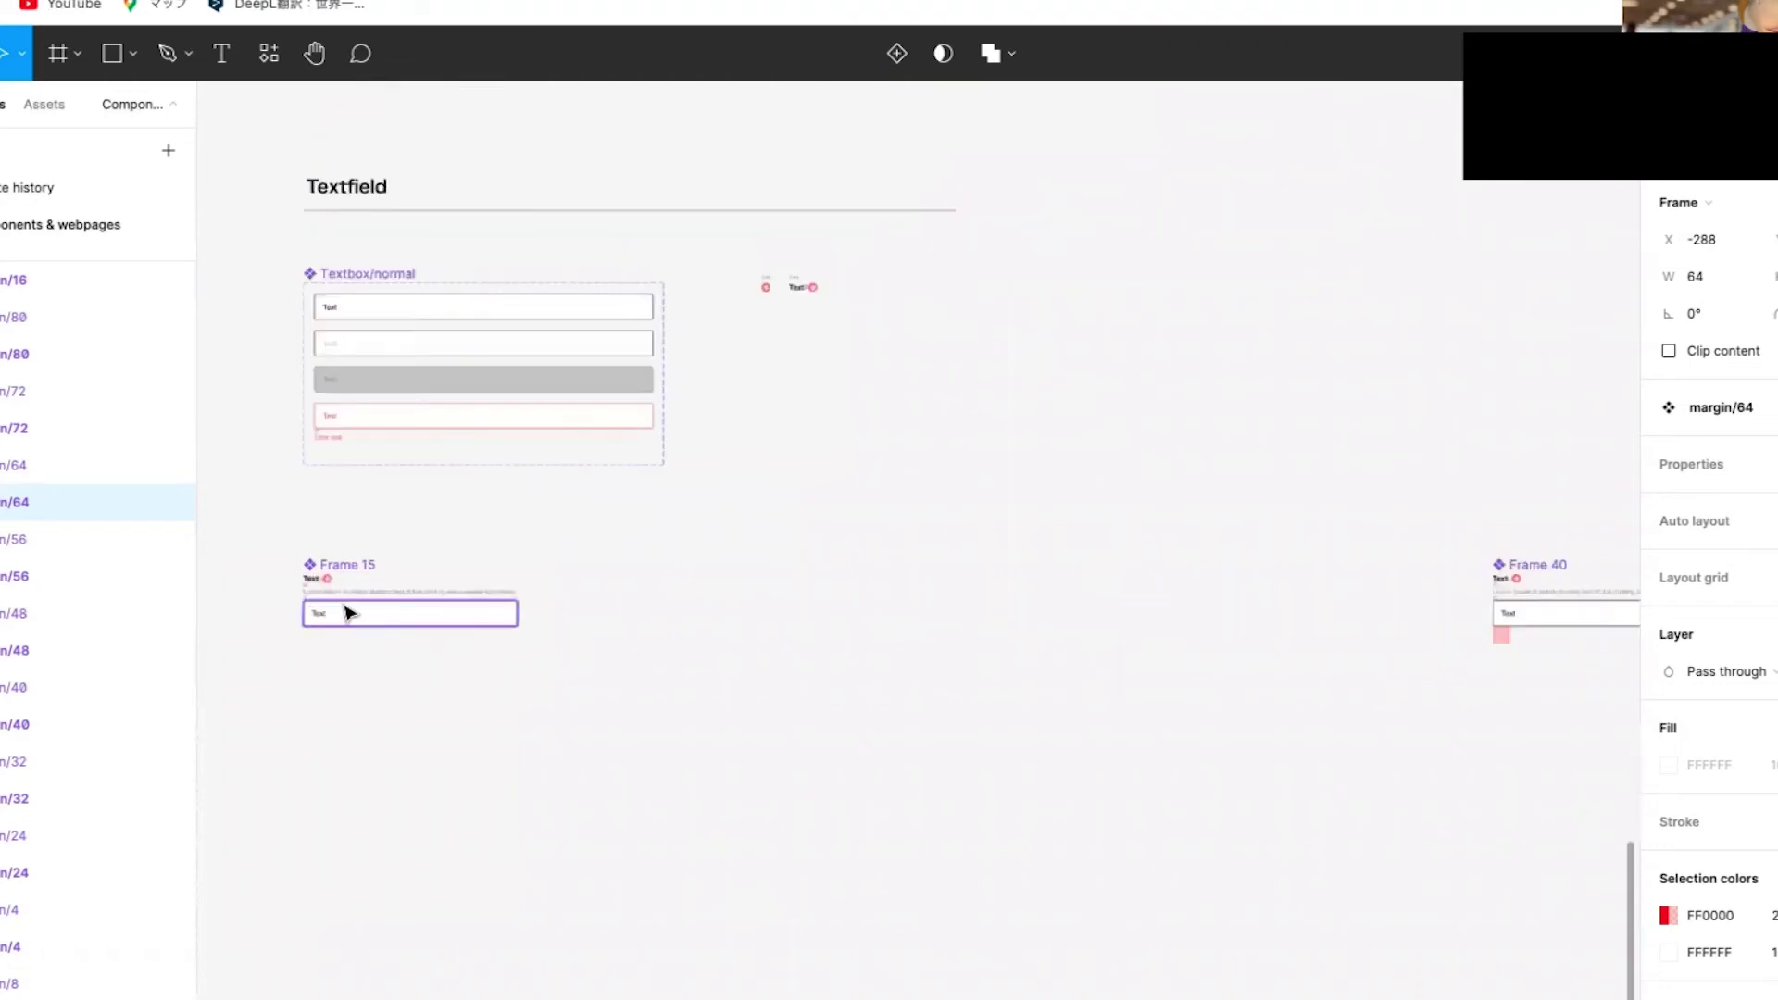
- Examine the small margin squares inside Frame 15 and compare them with the Textbox/normal variants above it
{"action": "scroll", "coordinate": [349, 612], "scroll_direction": "up", "scroll_amount": 2}
{"action": "scroll", "coordinate": [361, 607], "scroll_direction": "down", "scroll_amount": 3}
{"action": "scroll", "coordinate": [361, 607], "scroll_direction": "left", "scroll_amount": 2}
{"action": "scroll", "coordinate": [438, 580], "scroll_direction": "up", "scroll_amount": 5}
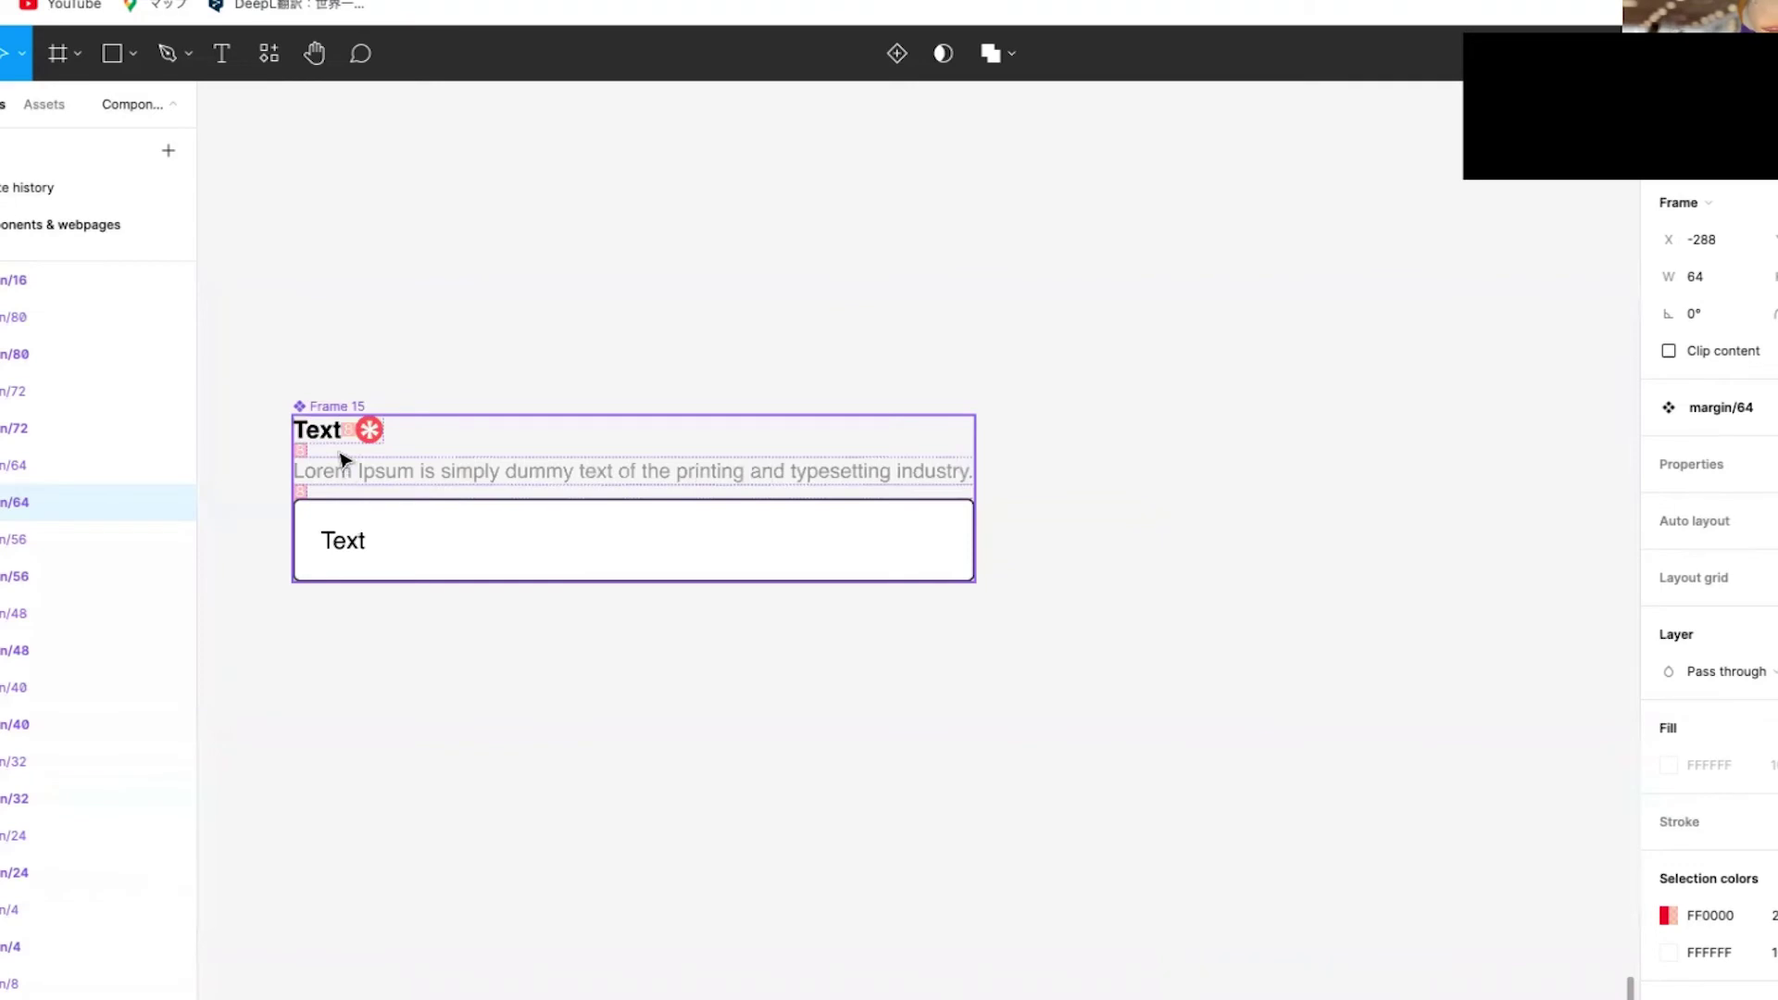
{"action": "scroll", "coordinate": [396, 533], "scroll_direction": "down", "scroll_amount": 3}
{"action": "scroll", "coordinate": [398, 535], "scroll_direction": "up", "scroll_amount": 5}
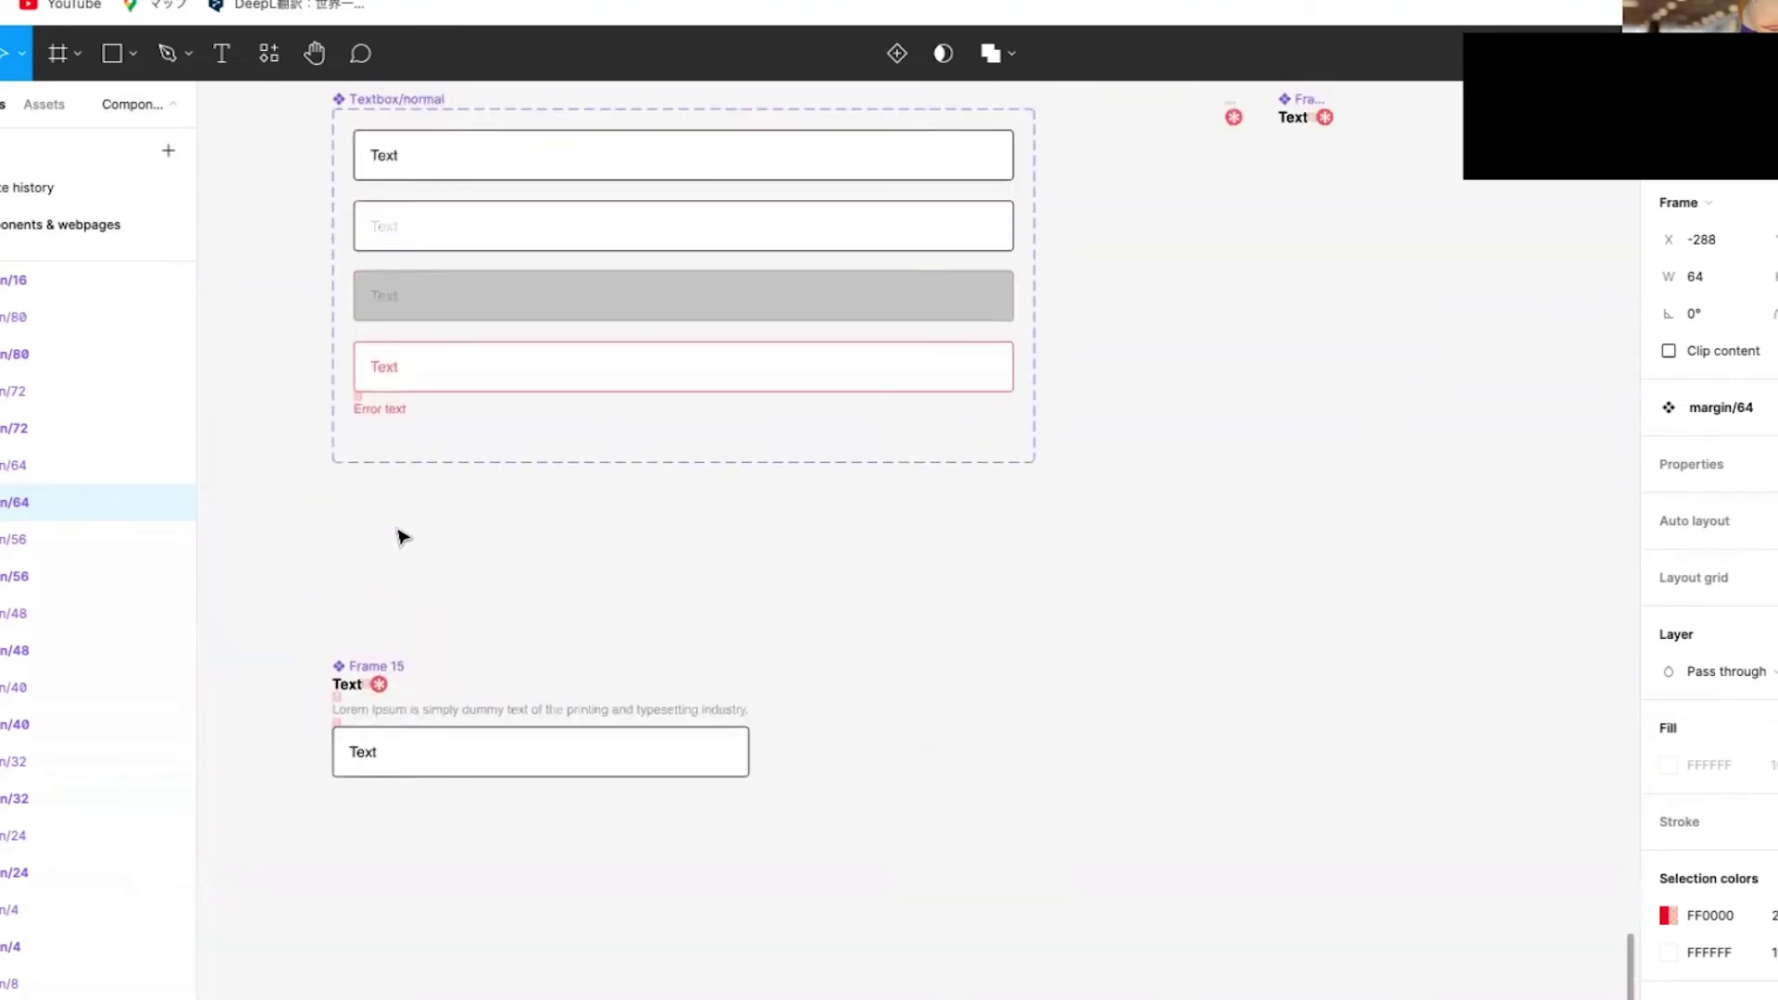
{"action": "scroll", "coordinate": [398, 539], "scroll_direction": "down", "scroll_amount": 1}
{"action": "scroll", "coordinate": [436, 568], "scroll_direction": "down", "scroll_amount": 3}
{"action": "scroll", "coordinate": [428, 560], "scroll_direction": "up", "scroll_amount": 3}
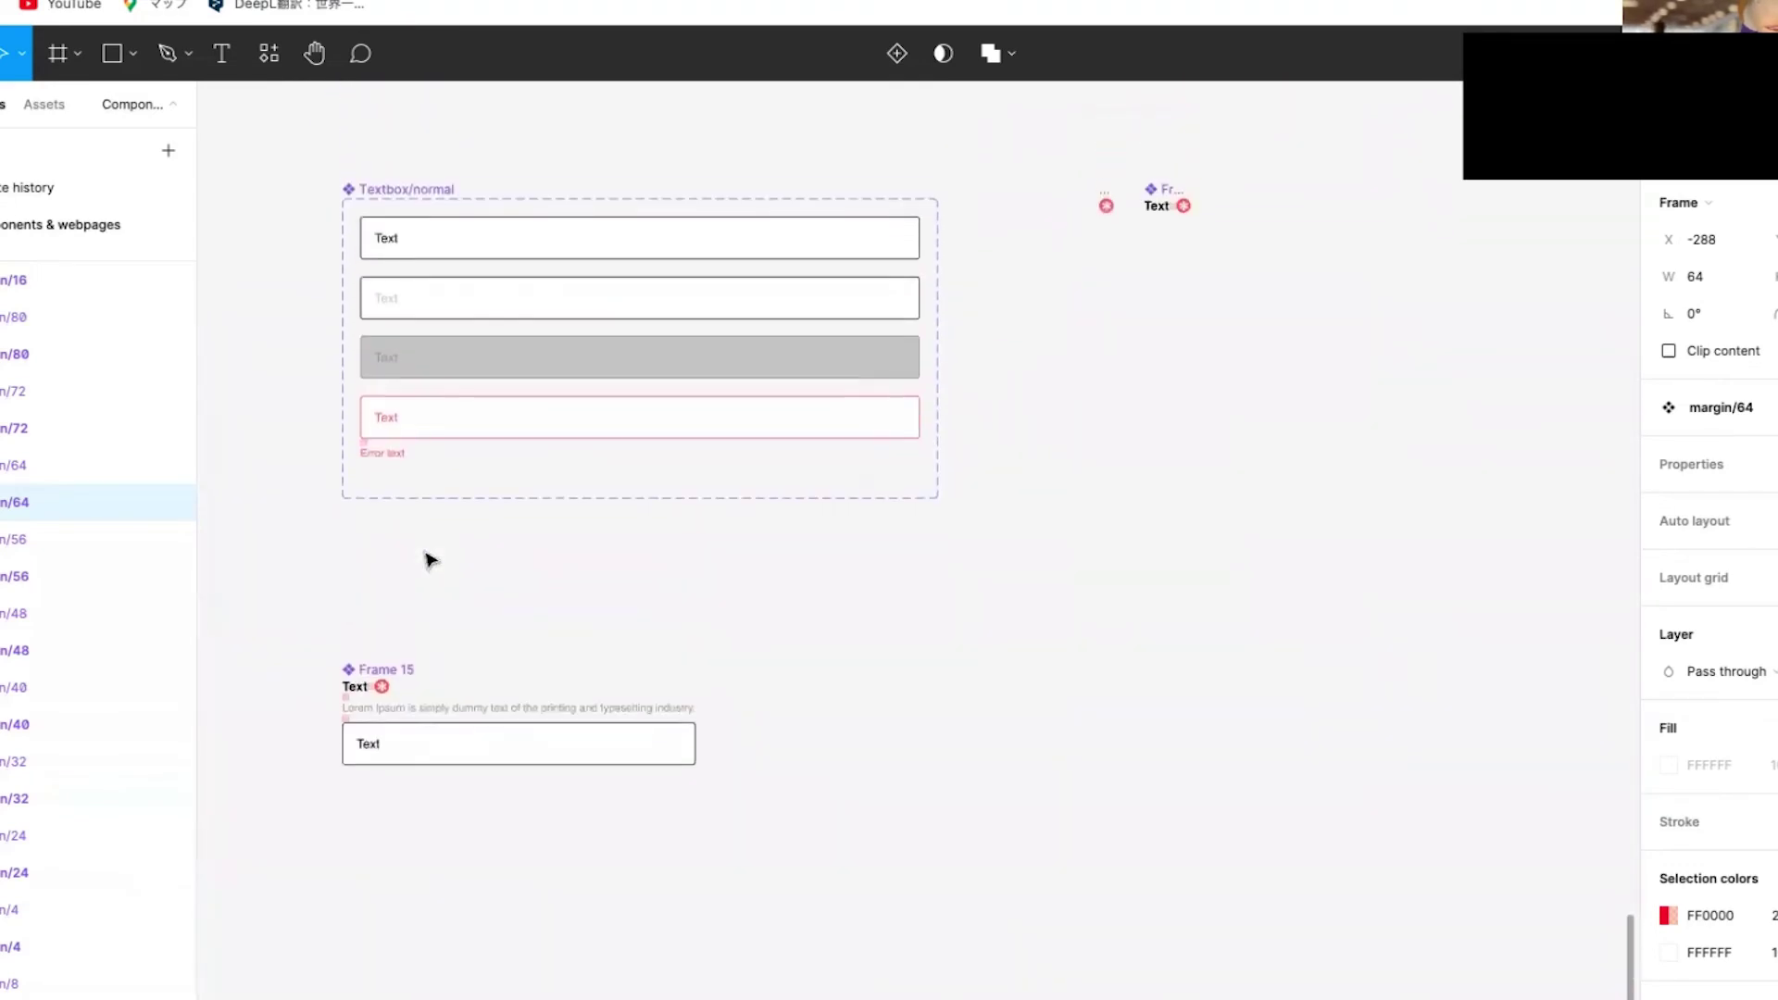
- Place a copy of the default Textbox/normal variant in the empty space beside Frame 15
{"action": "left_click_drag", "start_coordinate": [591, 246], "coordinate": [1110, 751]}
{"action": "scroll", "coordinate": [1102, 740], "scroll_direction": "down", "scroll_amount": 1}
{"action": "scroll", "coordinate": [1102, 739], "scroll_direction": "right", "scroll_amount": 1}
{"action": "scroll", "coordinate": [1044, 699], "scroll_direction": "up", "scroll_amount": 2}
{"action": "scroll", "coordinate": [1044, 697], "scroll_direction": "up", "scroll_amount": 1}
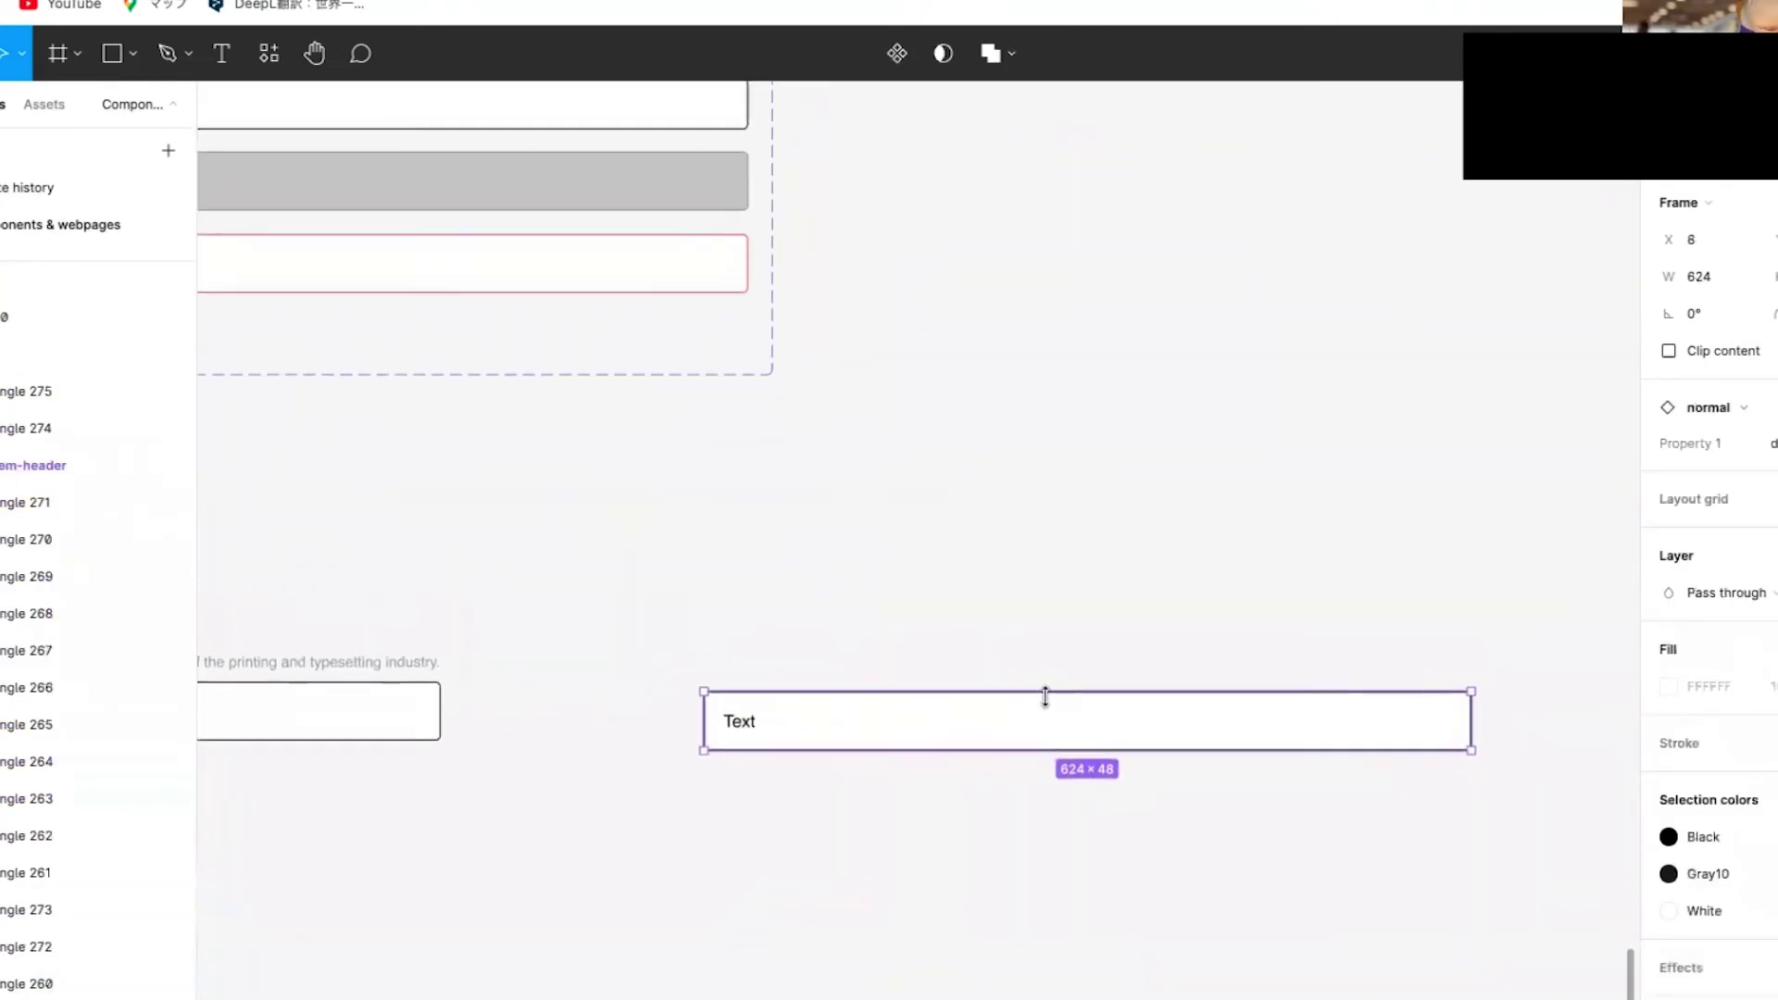
- Place a copy of the Text label with the red asterisk directly above the copied textbox and wrap both in auto layout
{"action": "scroll", "coordinate": [1045, 699], "scroll_direction": "down", "scroll_amount": 3}
{"action": "left_click_drag", "start_coordinate": [1082, 185], "coordinate": [685, 514]}
{"action": "scroll", "coordinate": [880, 683], "scroll_direction": "up", "scroll_amount": 3}
{"action": "scroll", "coordinate": [839, 712], "scroll_direction": "down", "scroll_amount": 3}
{"action": "scroll", "coordinate": [1516, 535], "scroll_direction": "right", "scroll_amount": 2}
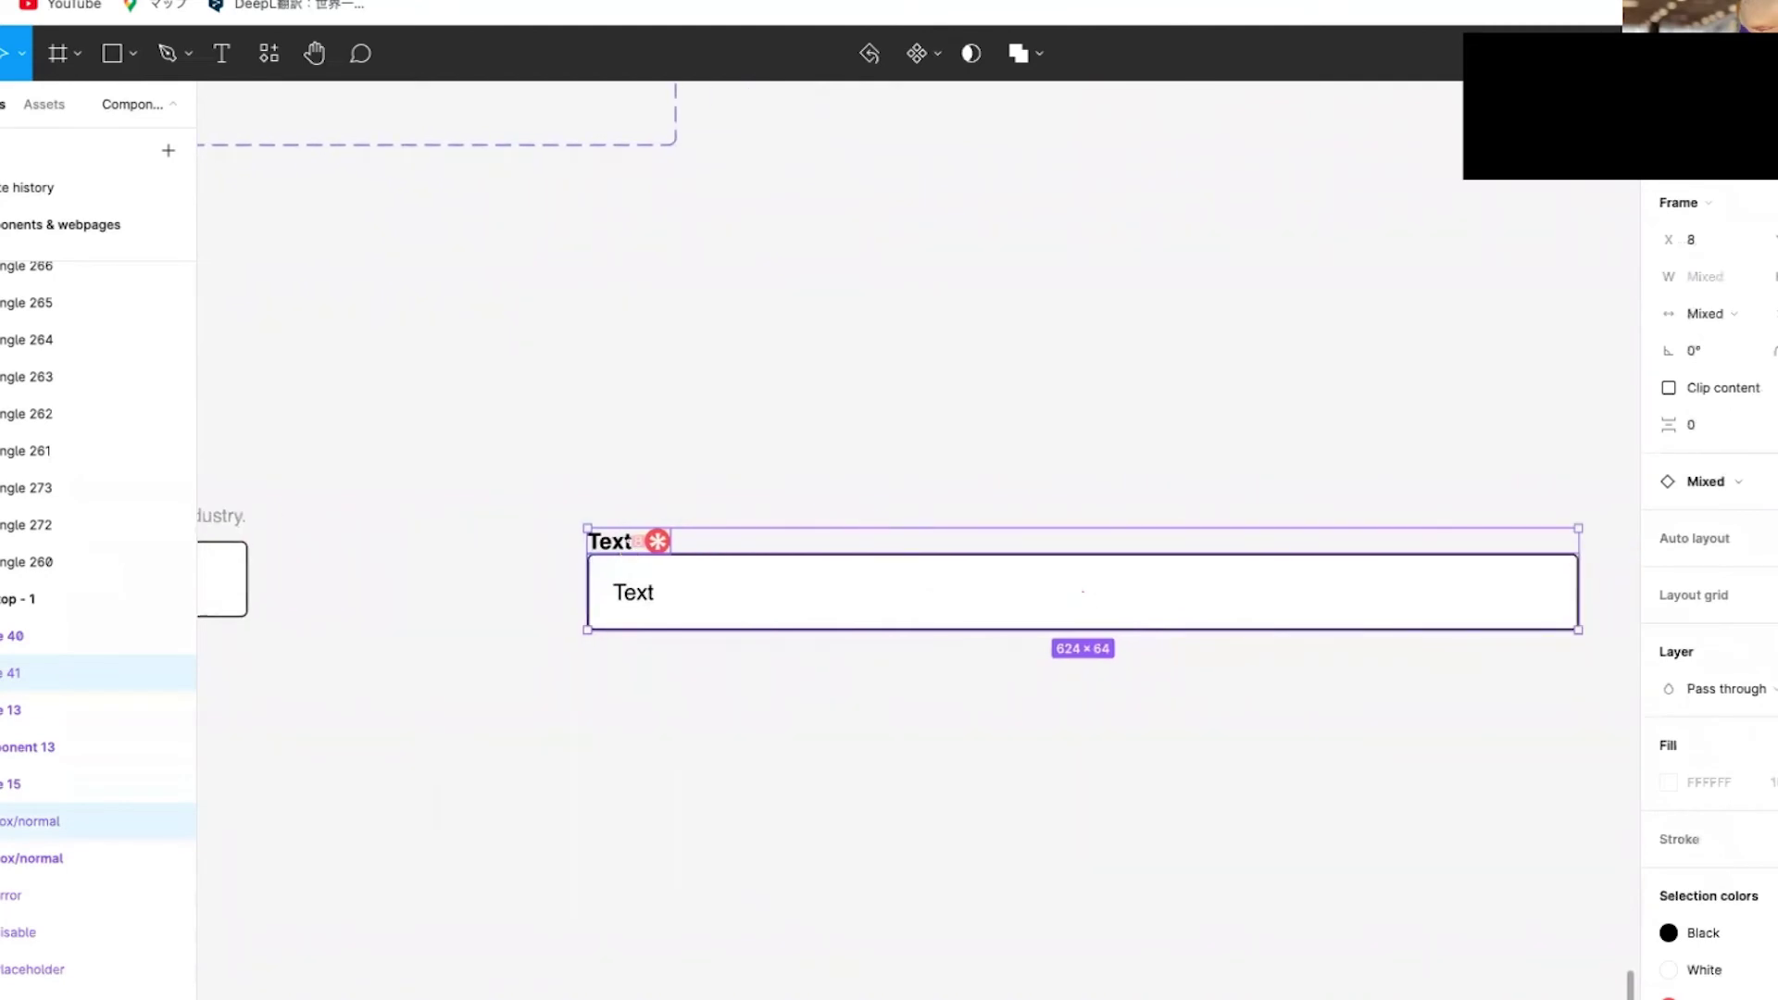
{"action": "key", "text": "shift+a"}
{"action": "scroll", "coordinate": [545, 738], "scroll_direction": "down", "scroll_amount": 1}
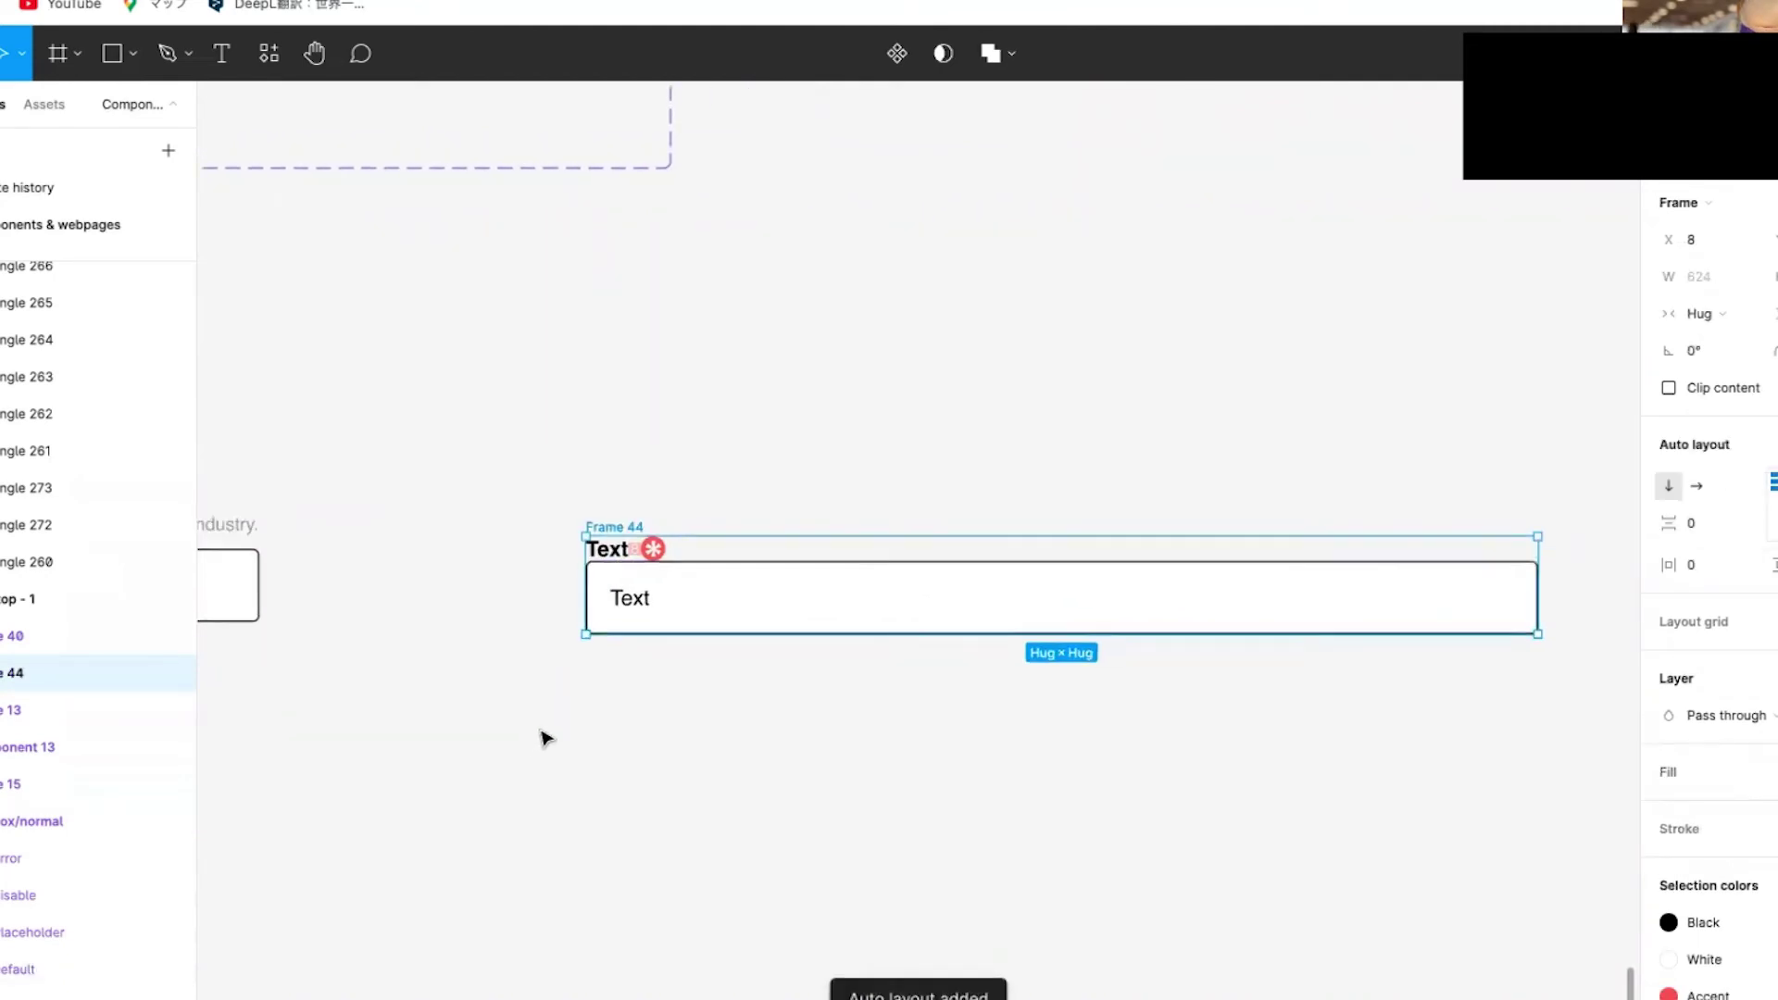
- Copy the margin/8 component from the pink row of the MARGIN section
{"action": "scroll", "coordinate": [545, 739], "scroll_direction": "down", "scroll_amount": 3}
{"action": "scroll", "coordinate": [544, 738], "scroll_direction": "down", "scroll_amount": 3}
{"action": "scroll", "coordinate": [544, 739], "scroll_direction": "up", "scroll_amount": 5}
{"action": "scroll", "coordinate": [545, 738], "scroll_direction": "up", "scroll_amount": 10}
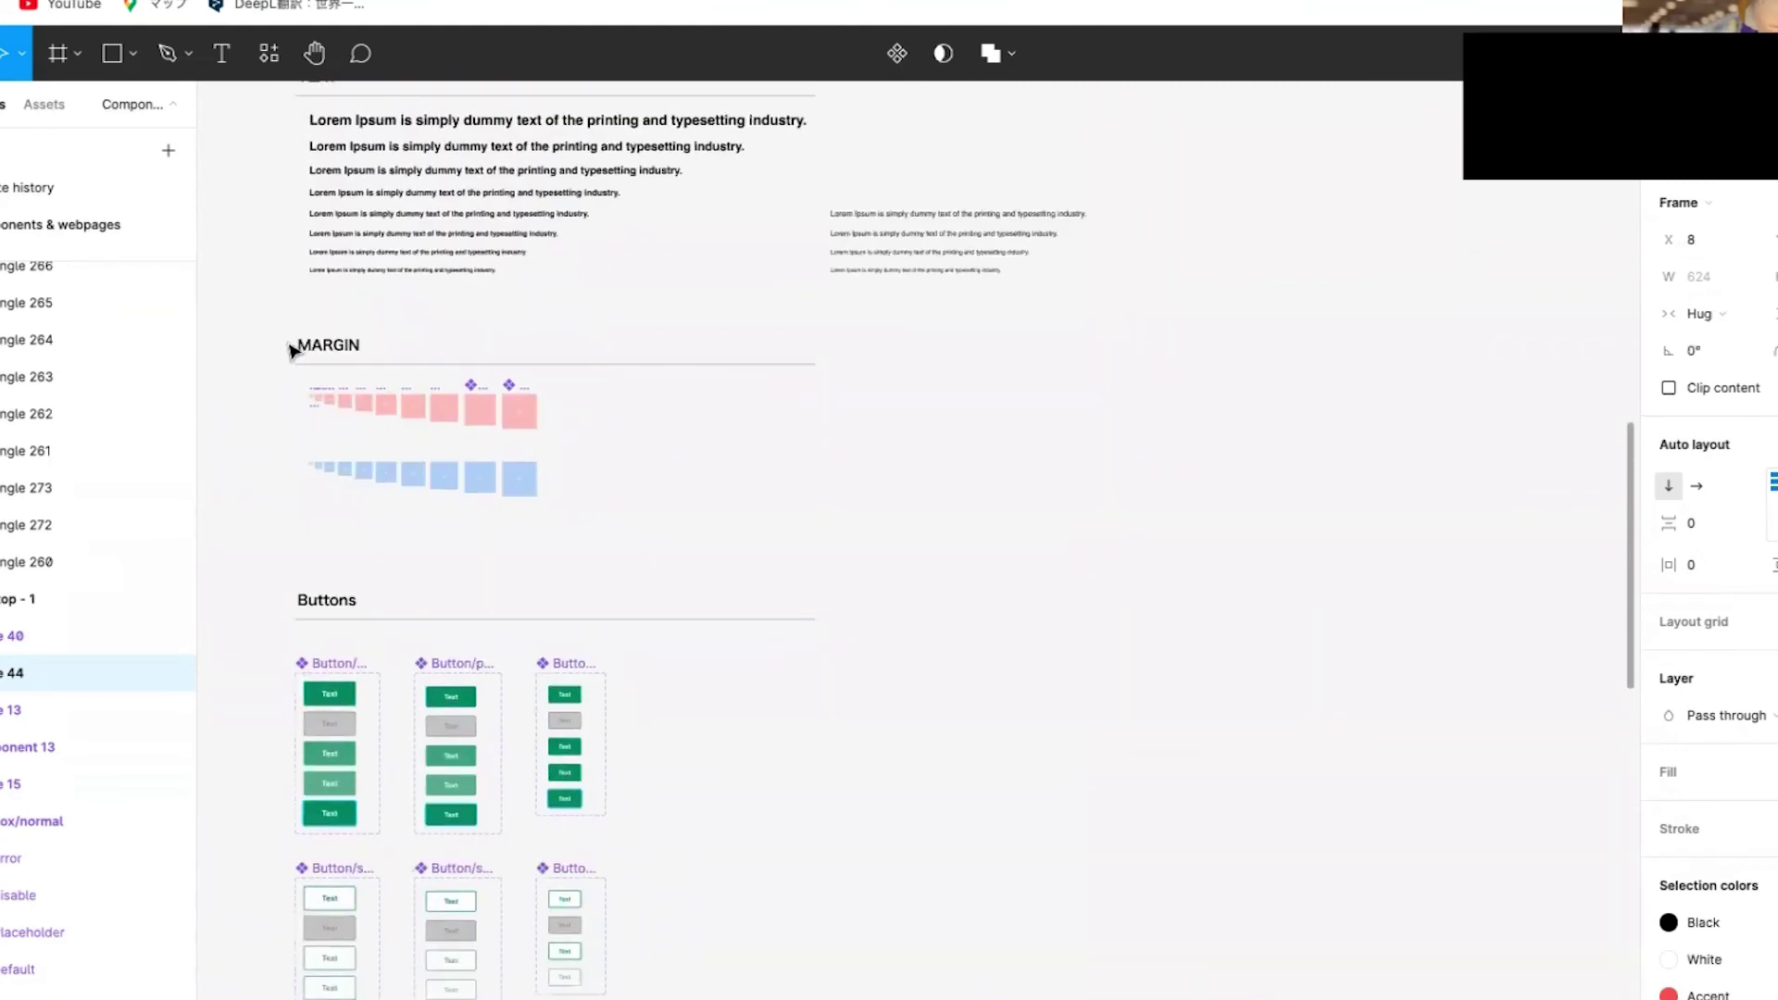
{"action": "scroll", "coordinate": [303, 371], "scroll_direction": "up", "scroll_amount": 5}
{"action": "left_click", "coordinate": [356, 495]}
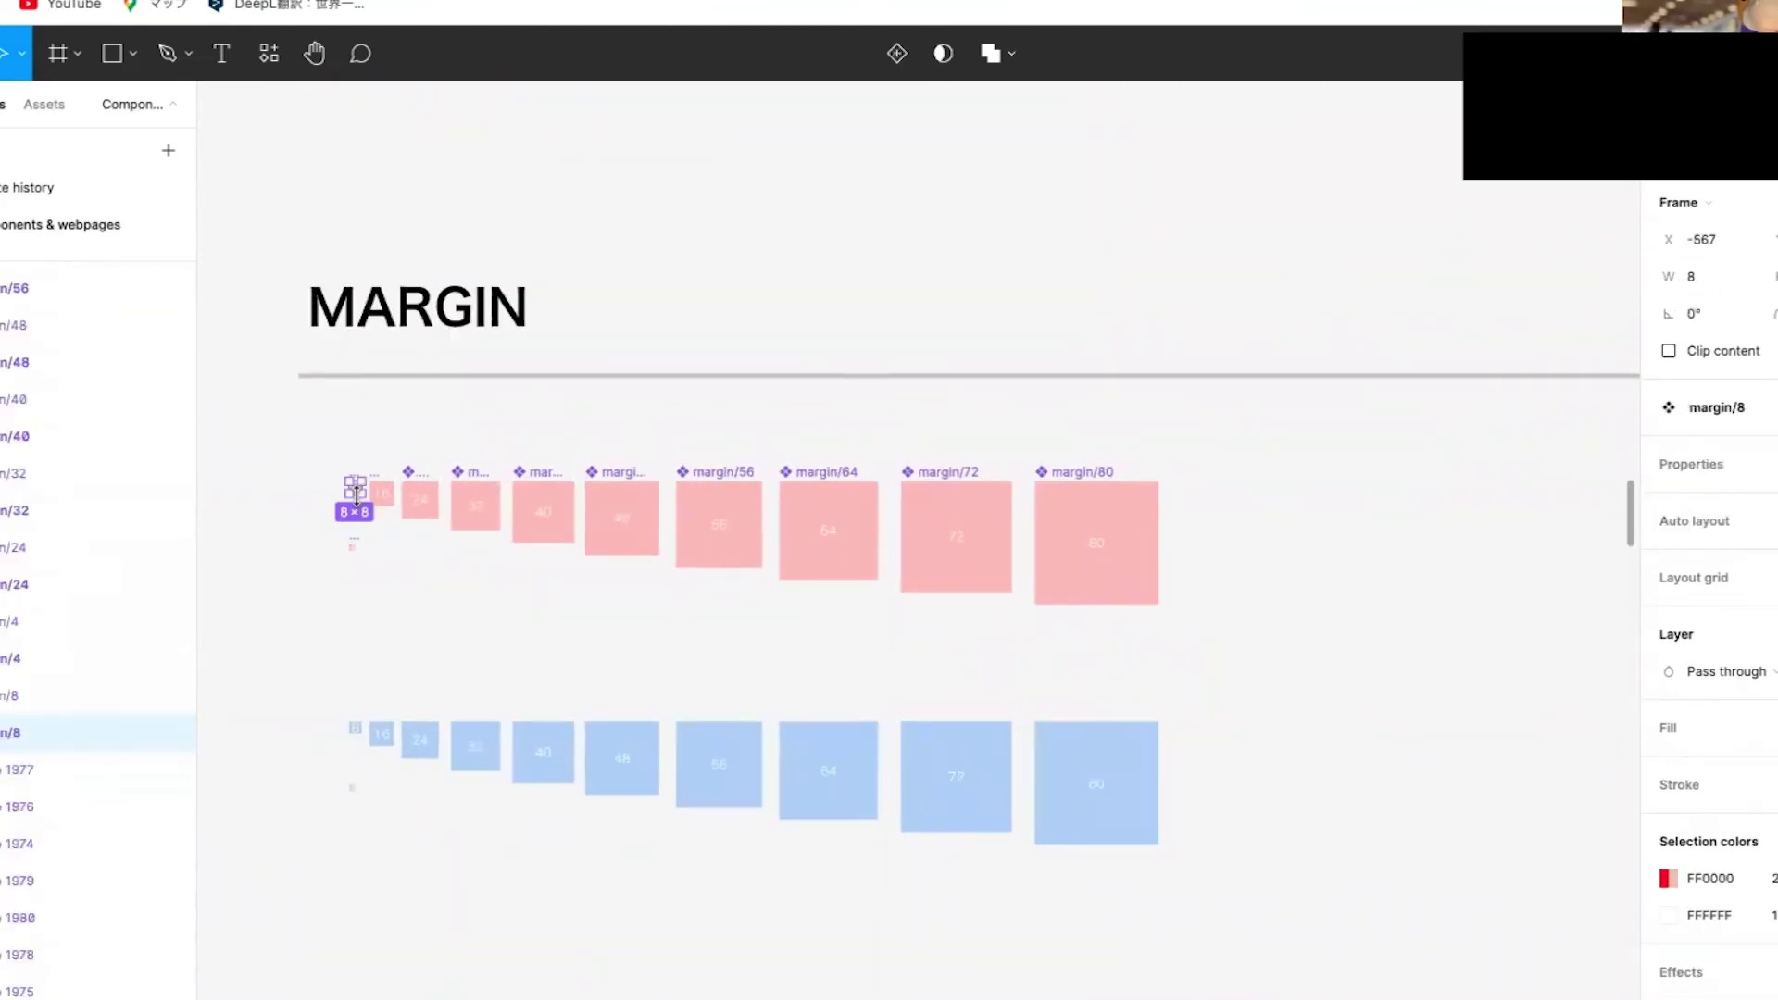
- Paste the margin/8 component and insert it between the label and the textbox in the new auto layout frame
{"action": "scroll", "coordinate": [357, 495], "scroll_direction": "down", "scroll_amount": 3}
{"action": "scroll", "coordinate": [358, 500], "scroll_direction": "down", "scroll_amount": 10}
{"action": "scroll", "coordinate": [362, 500], "scroll_direction": "up", "scroll_amount": 4}
{"action": "scroll", "coordinate": [735, 397], "scroll_direction": "down", "scroll_amount": 3}
{"action": "scroll", "coordinate": [751, 422], "scroll_direction": "up", "scroll_amount": 5}
{"action": "left_click", "coordinate": [751, 426]}
{"action": "key", "text": "ctrl+v"}
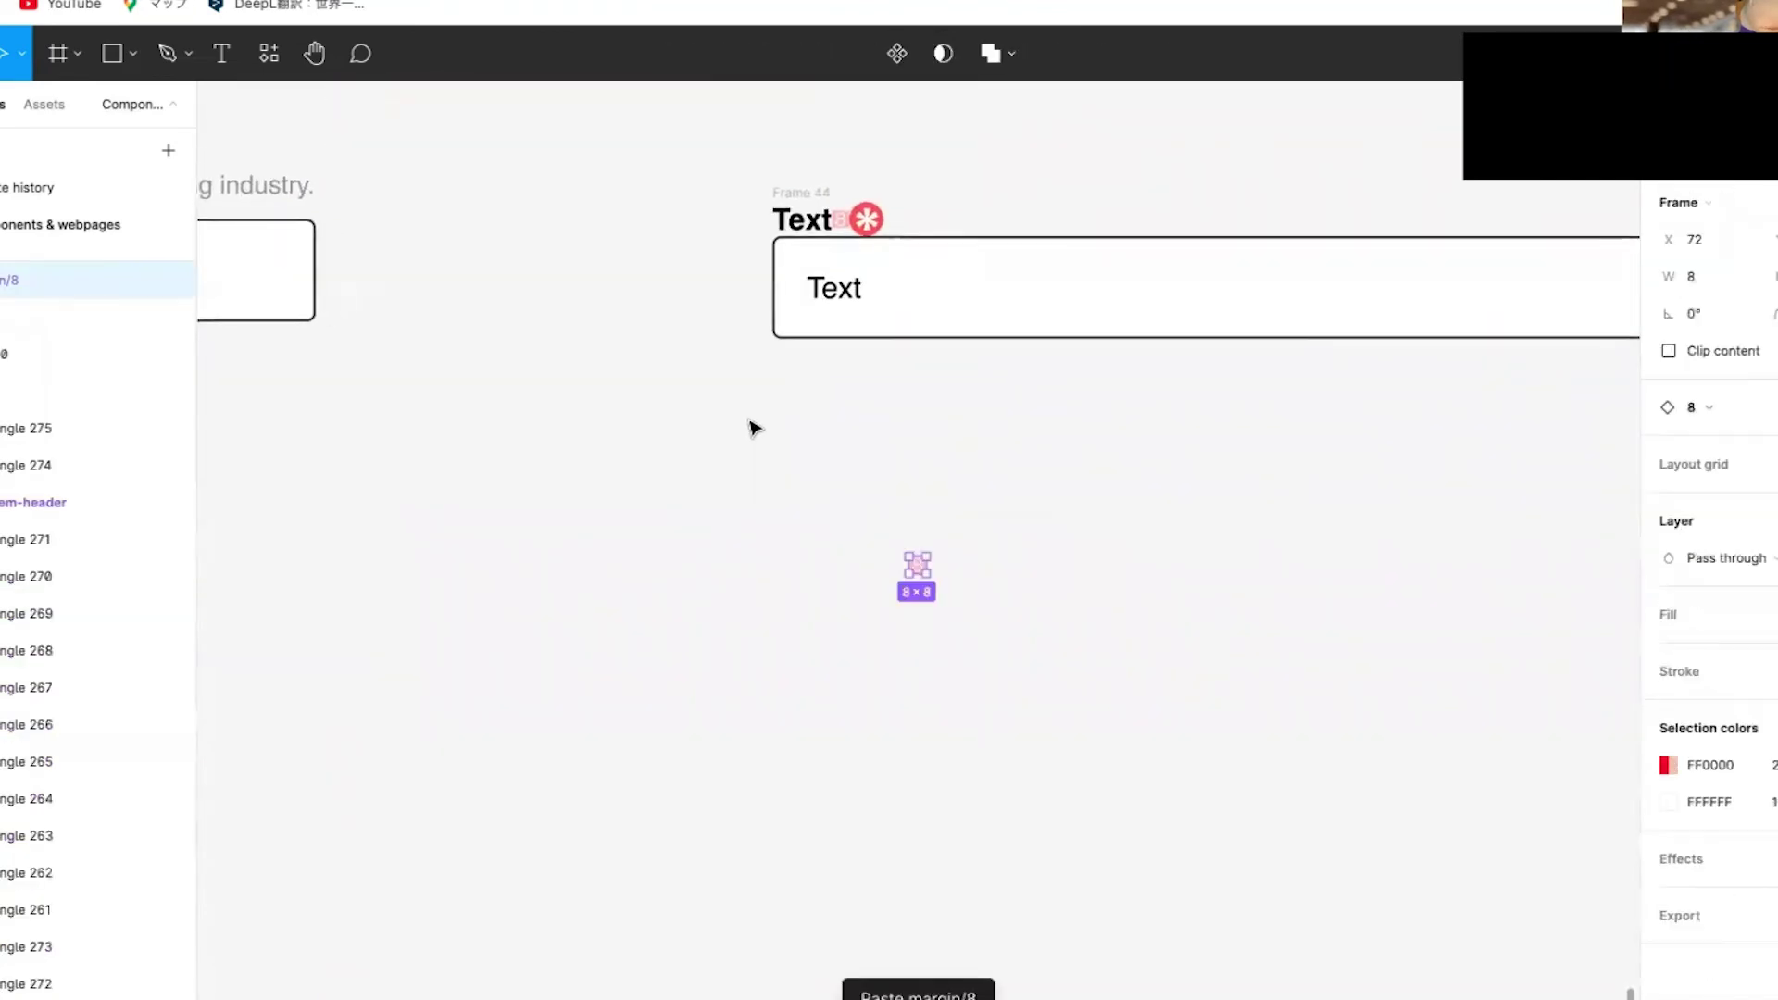
{"action": "left_click", "coordinate": [977, 450]}
{"action": "left_click_drag", "start_coordinate": [917, 565], "coordinate": [786, 245]}
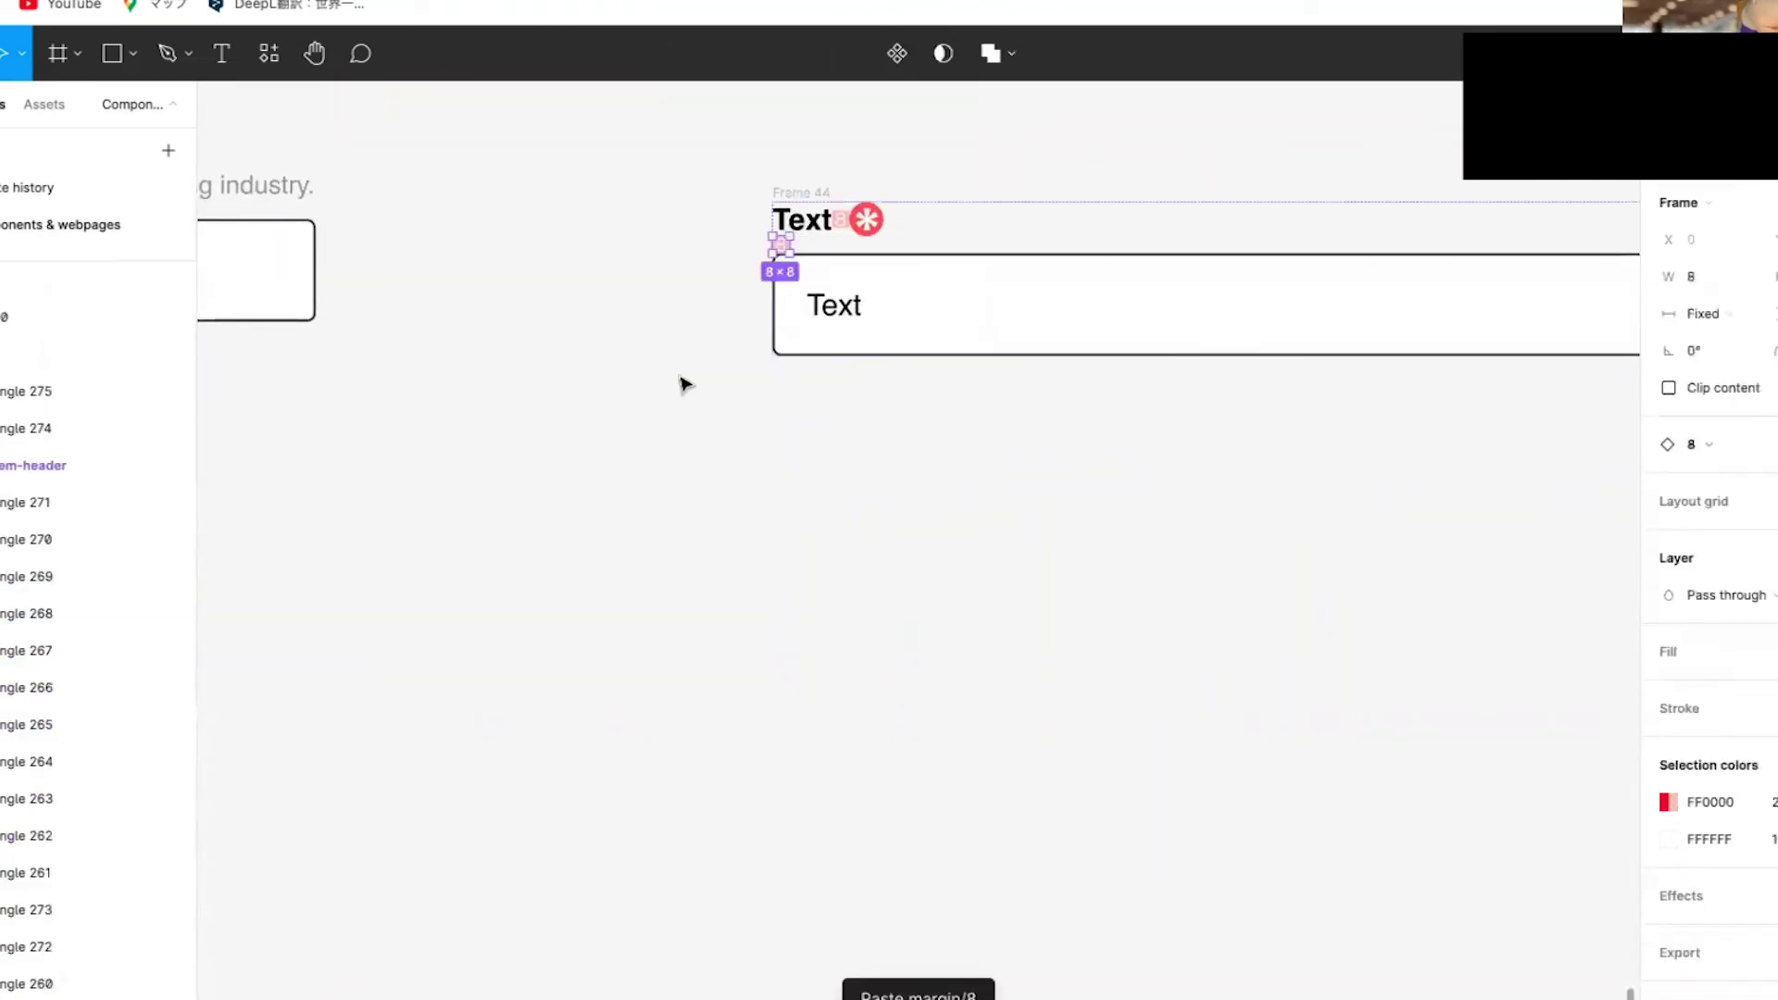
{"action": "left_click", "coordinate": [676, 389]}
- Delete the trial auto layout frame, Frame 44, beside Frame 15
{"action": "scroll", "coordinate": [663, 397], "scroll_direction": "down", "scroll_amount": 5}
{"action": "left_click", "coordinate": [662, 267]}
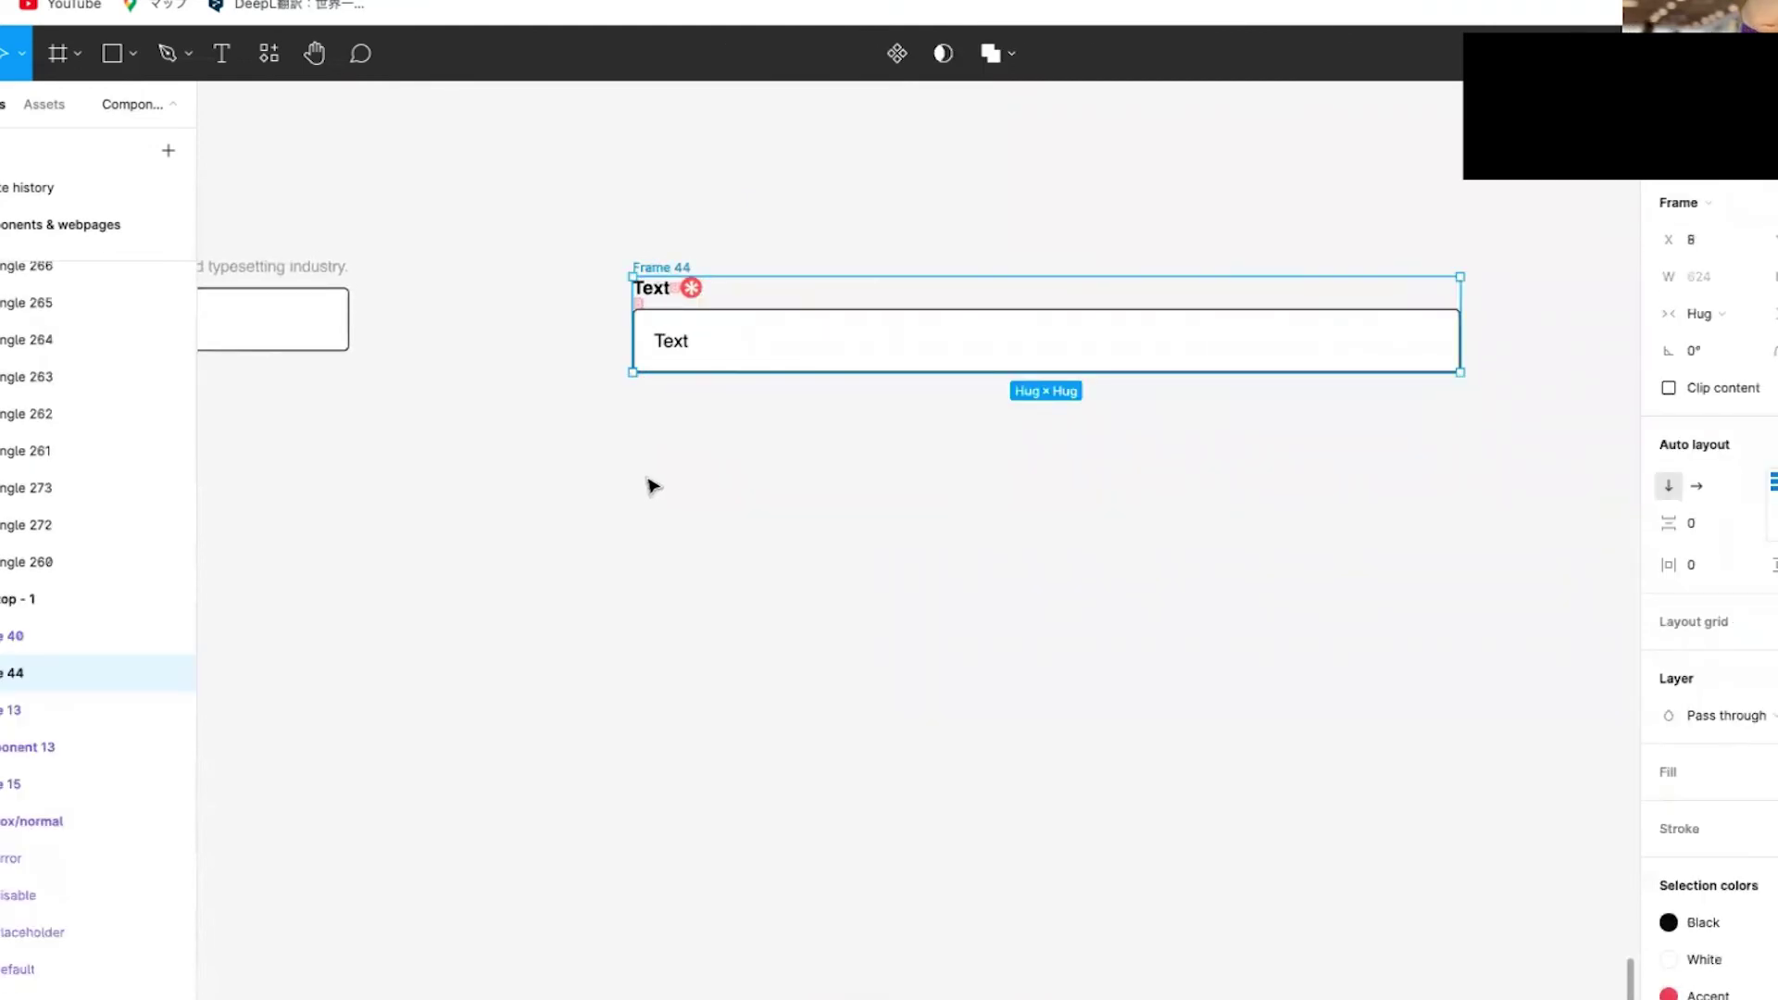
{"action": "key", "text": "Delete"}
- Review Frame 15 and the Buttons, MARGIN, TEXT and COLOR sections up to the Lv.1 and Lv.2 headings
{"action": "scroll", "coordinate": [655, 480], "scroll_direction": "left", "scroll_amount": 10}
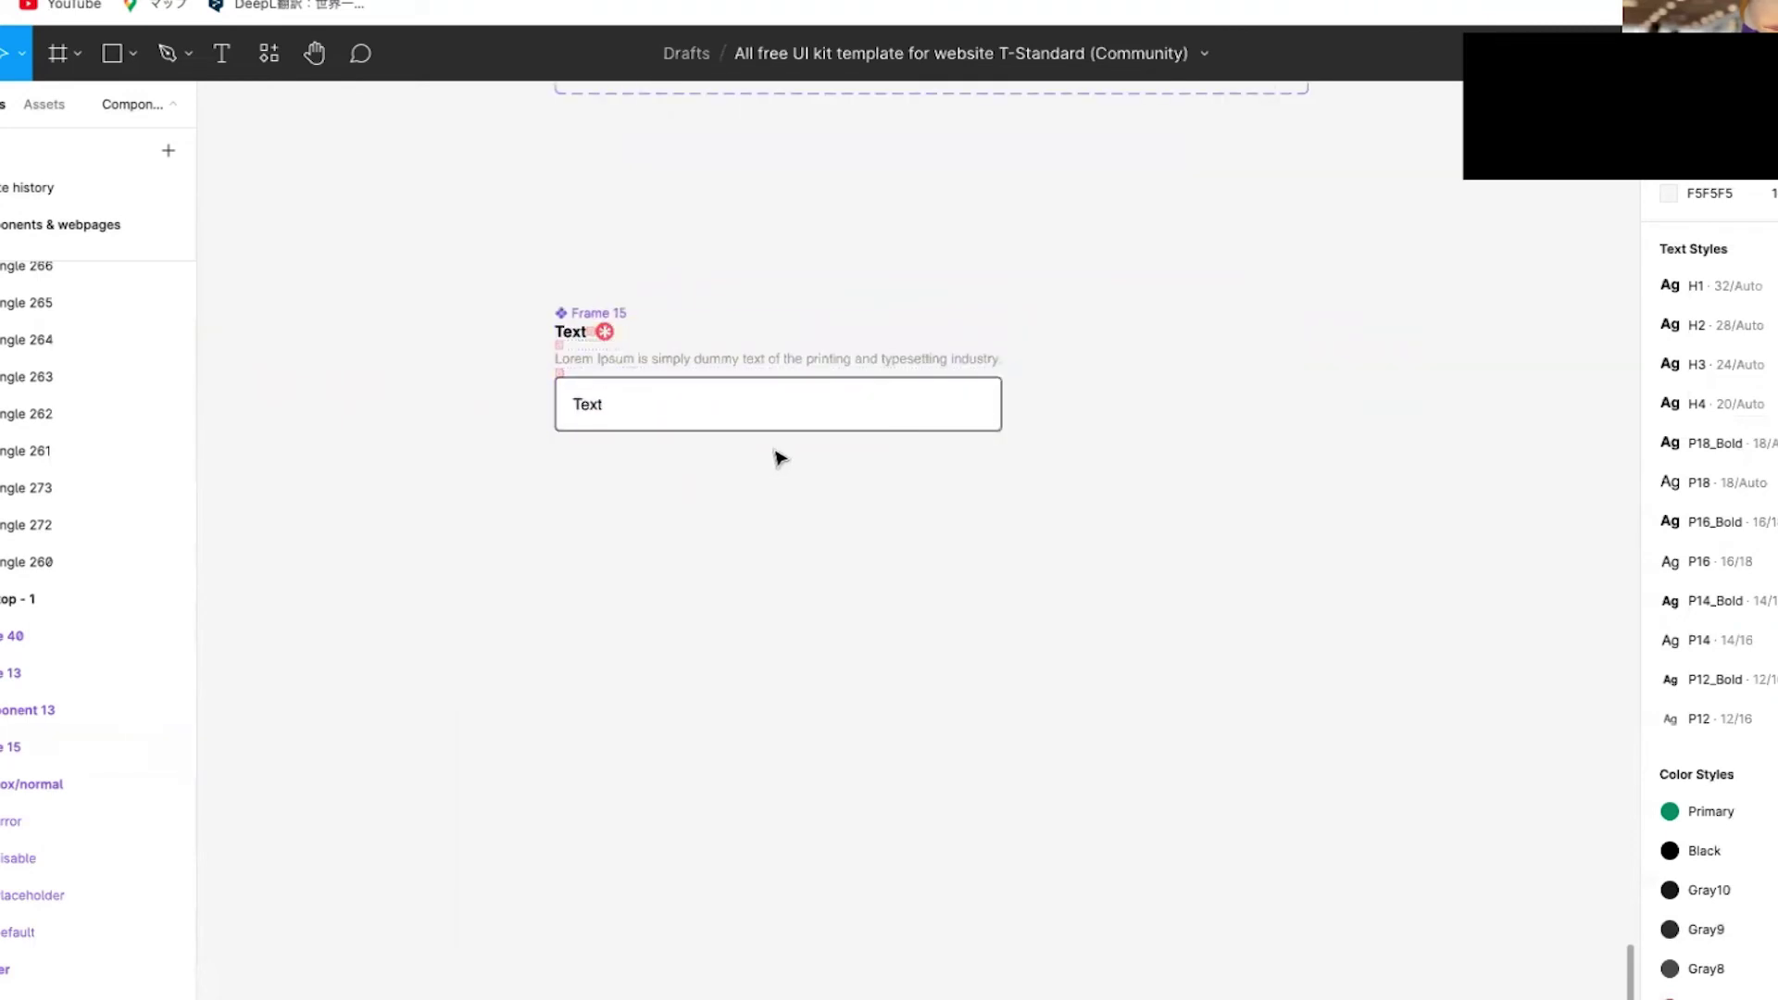
{"action": "scroll", "coordinate": [782, 458], "scroll_direction": "down", "scroll_amount": 3}
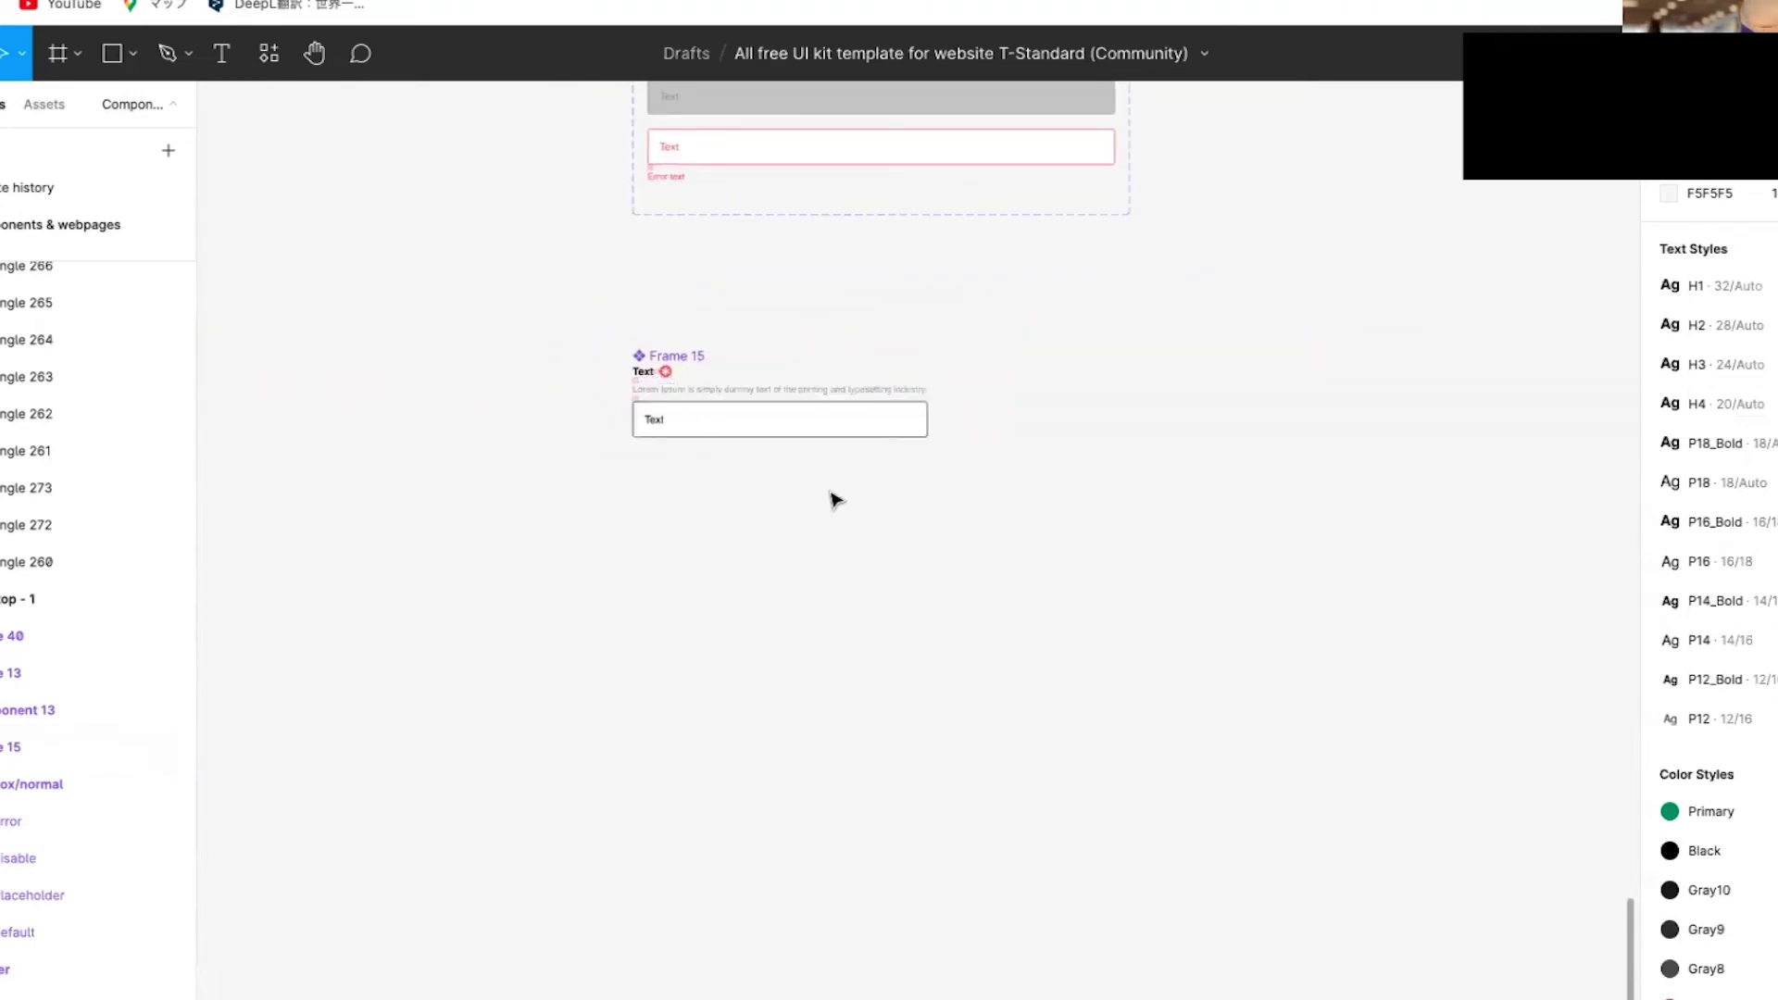
{"action": "scroll", "coordinate": [788, 454], "scroll_direction": "up", "scroll_amount": 3}
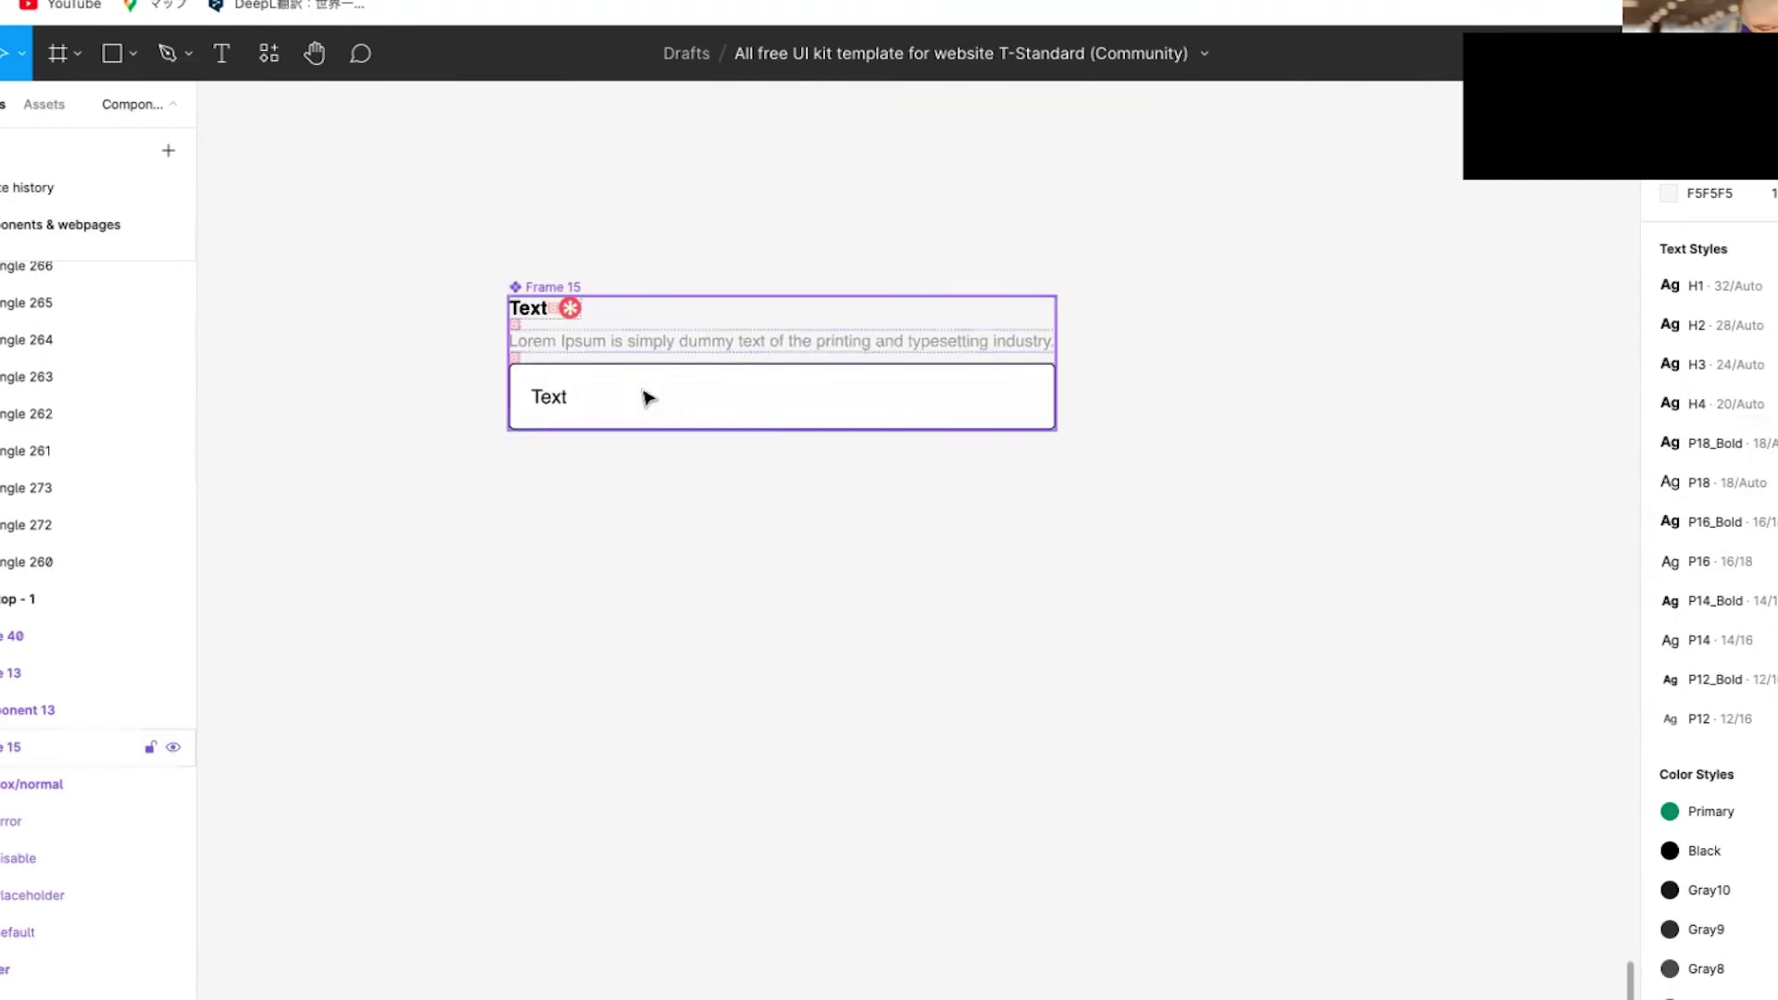
{"action": "scroll", "coordinate": [609, 470], "scroll_direction": "down", "scroll_amount": 5}
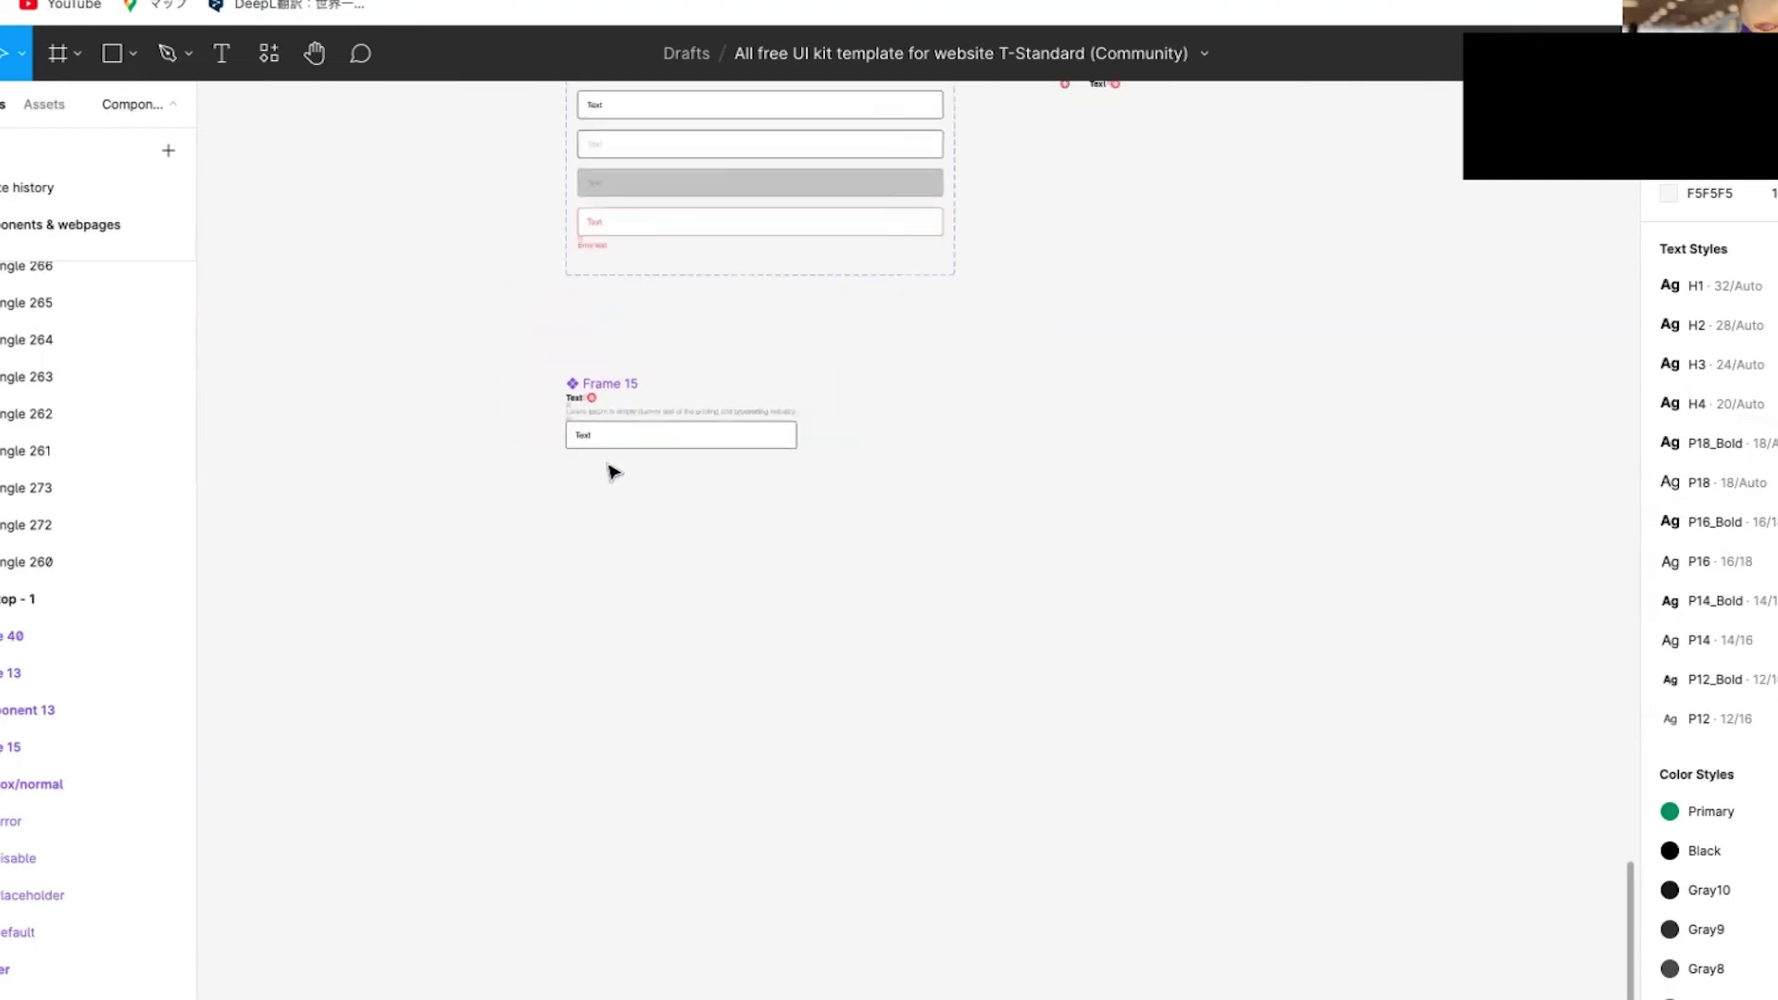
{"action": "scroll", "coordinate": [609, 470], "scroll_direction": "up", "scroll_amount": 10}
{"action": "scroll", "coordinate": [608, 471], "scroll_direction": "up", "scroll_amount": 5}
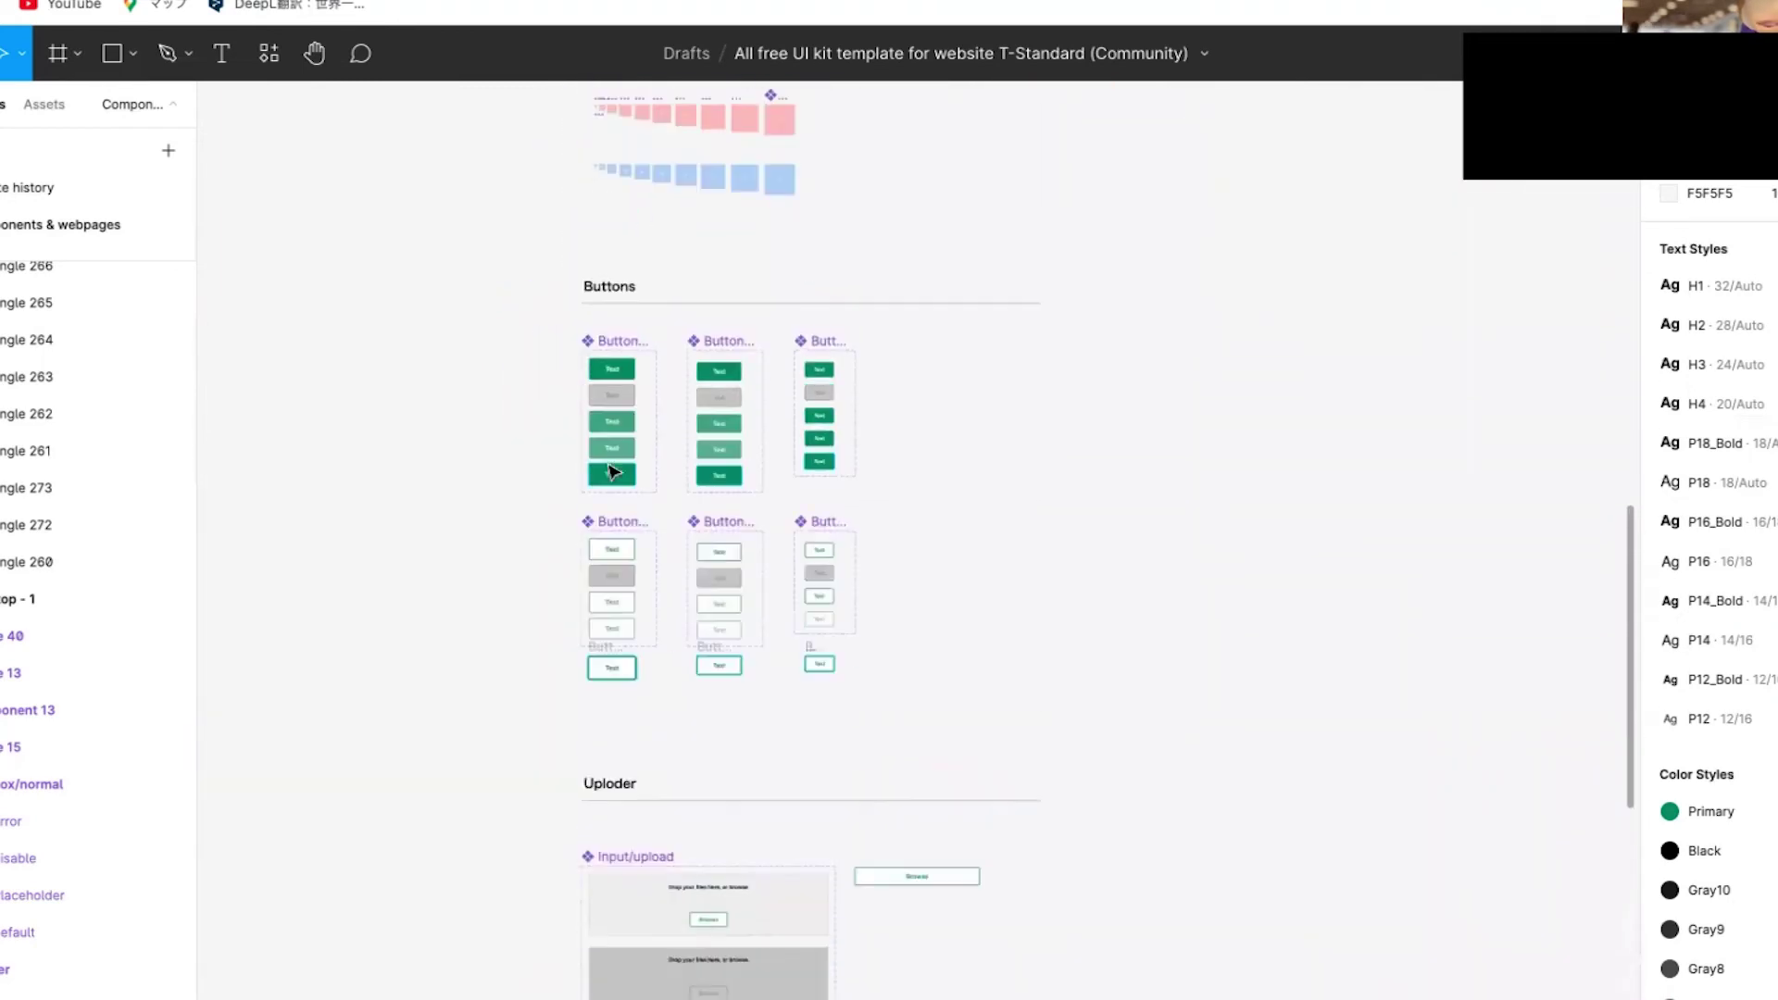
{"action": "scroll", "coordinate": [833, 495], "scroll_direction": "up", "scroll_amount": 3}
{"action": "scroll", "coordinate": [837, 505], "scroll_direction": "up", "scroll_amount": 3}
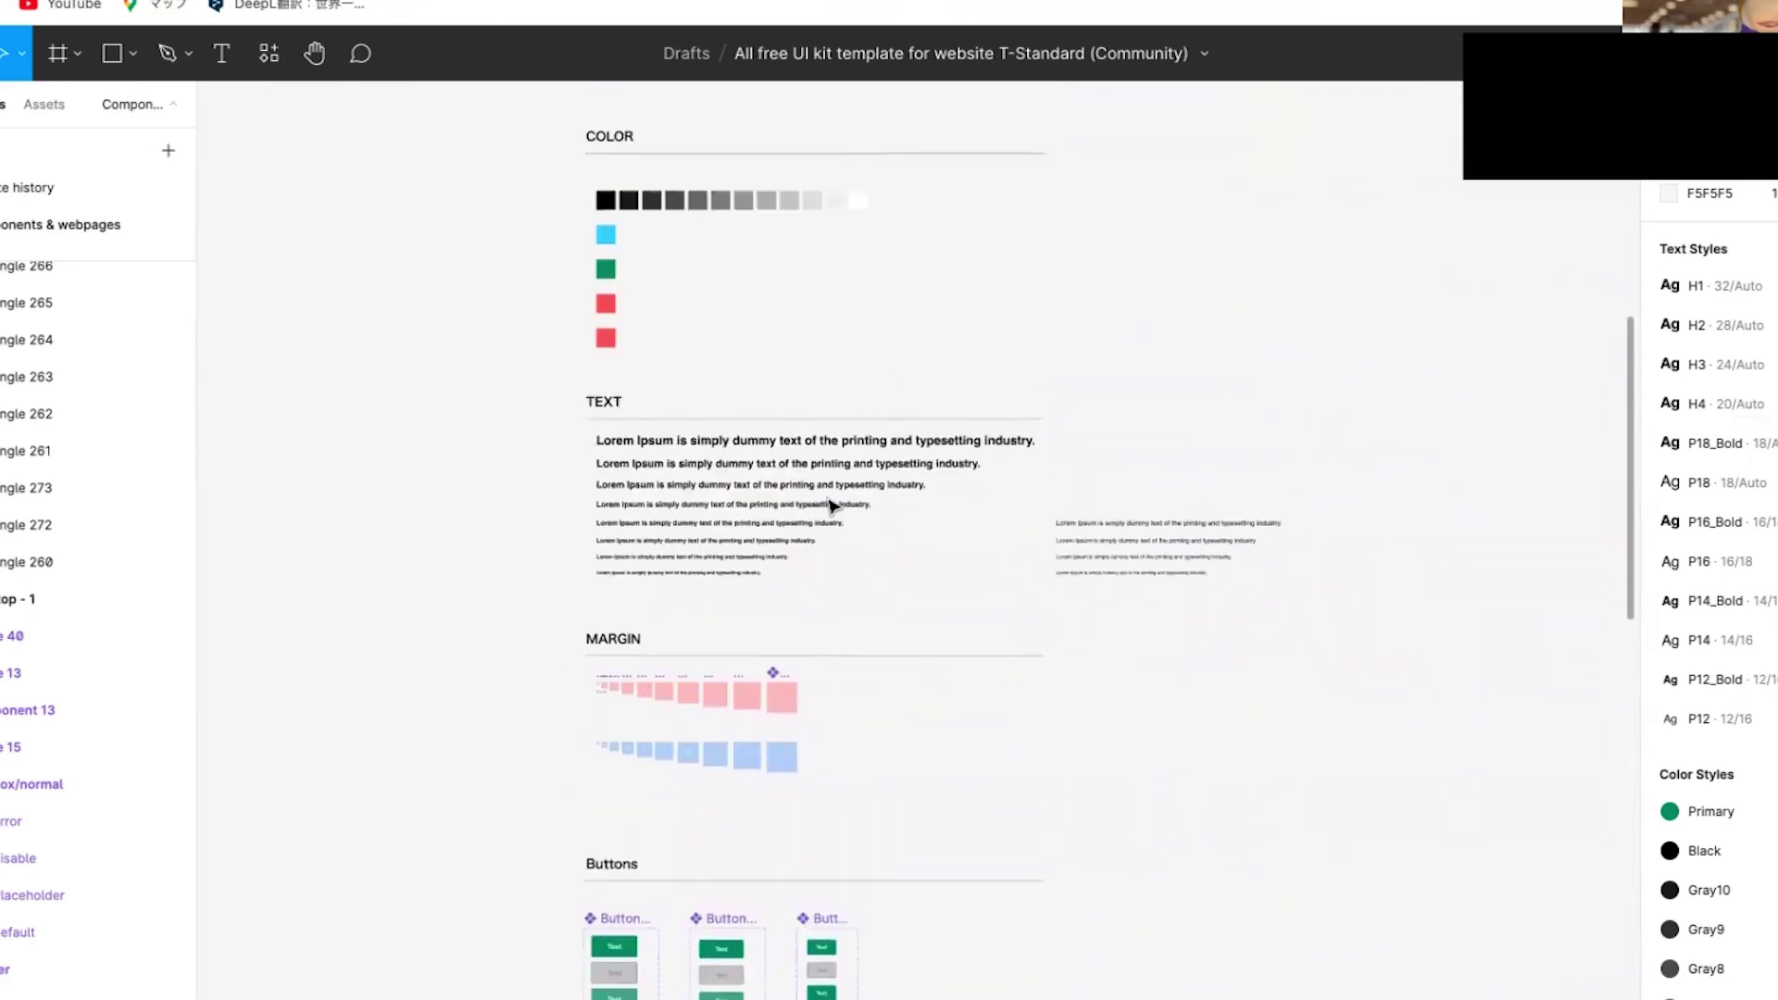
{"action": "scroll", "coordinate": [830, 504], "scroll_direction": "up", "scroll_amount": 3}
{"action": "scroll", "coordinate": [830, 509], "scroll_direction": "right", "scroll_amount": 5}
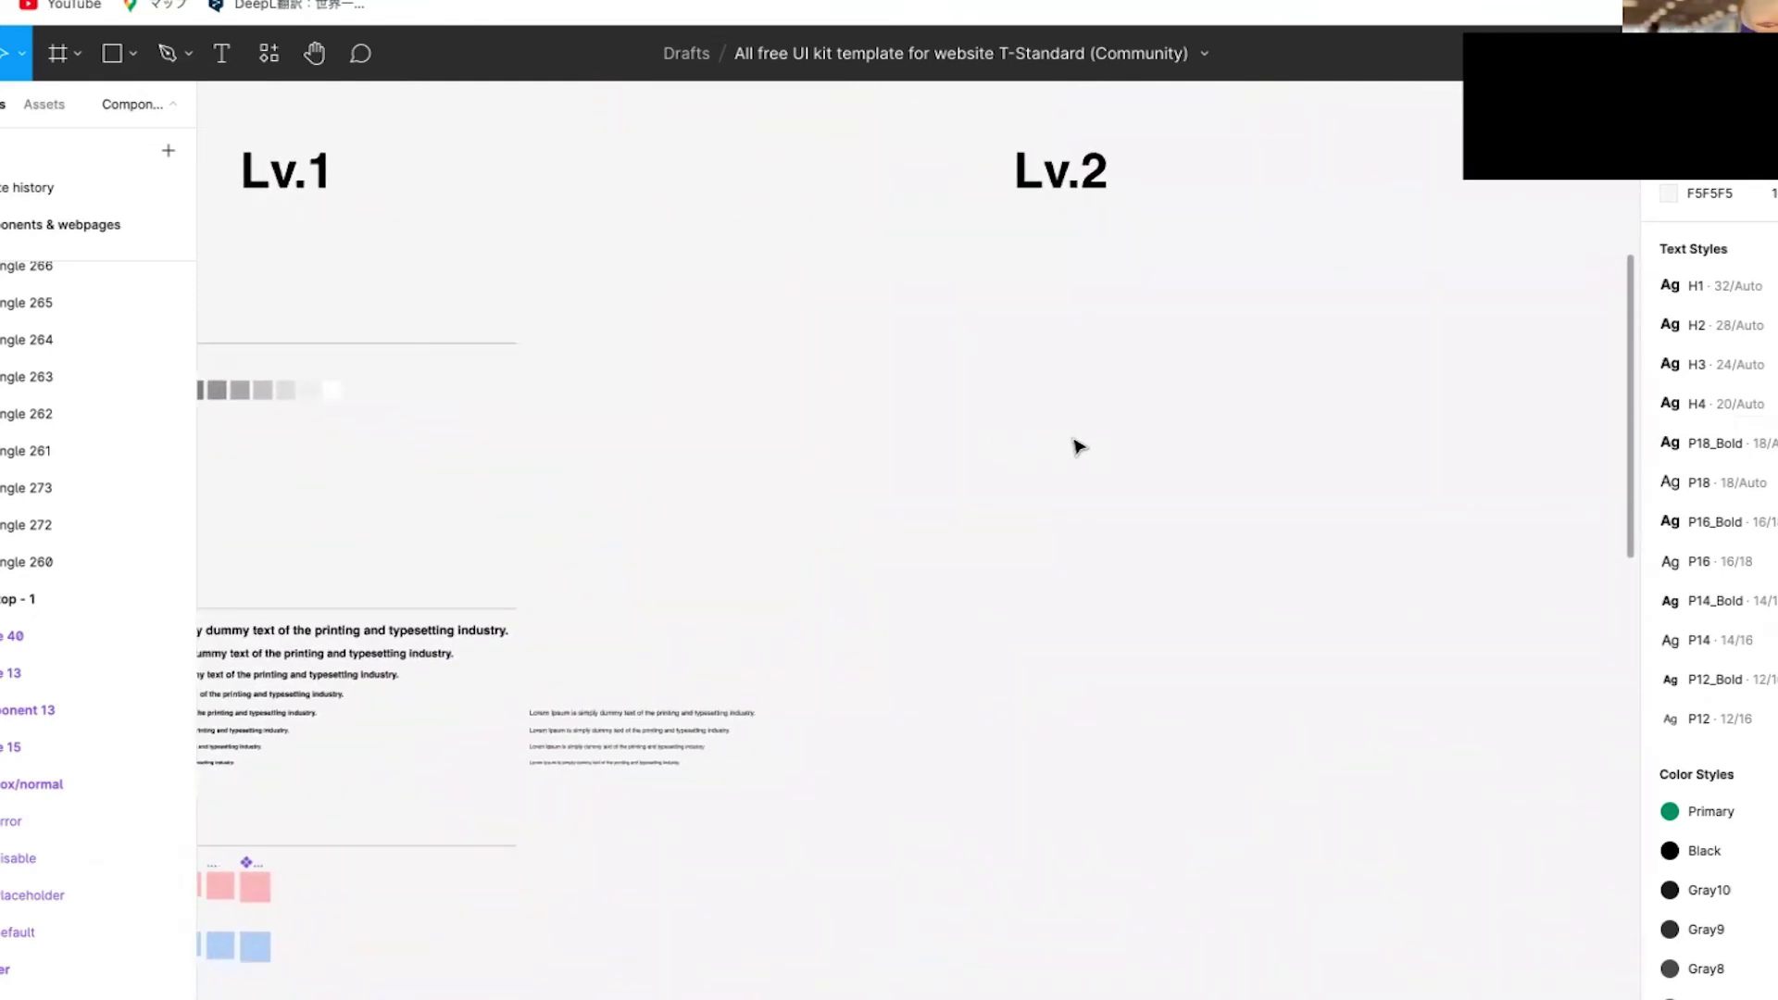
- Place a copy of the Frame 15 component above Frame 40 in the Lv.2 column, aligned with its edges
{"action": "scroll", "coordinate": [1077, 448], "scroll_direction": "down", "scroll_amount": 10}
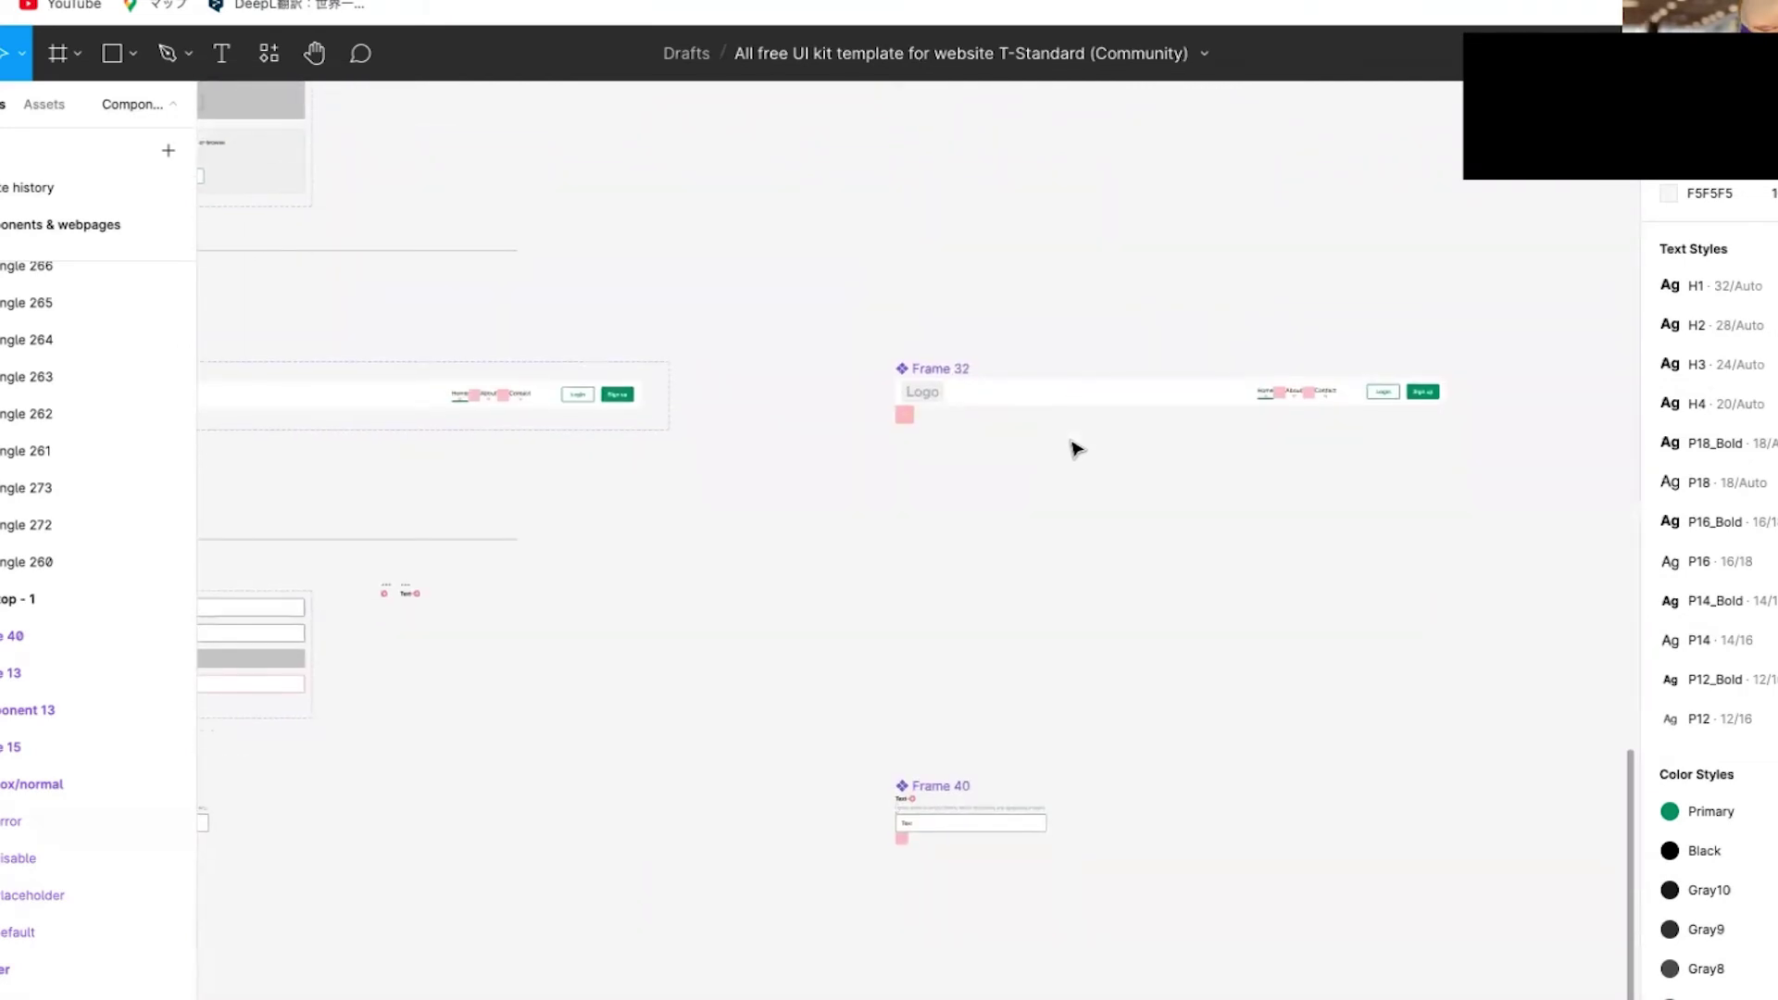
{"action": "scroll", "coordinate": [1076, 448], "scroll_direction": "down", "scroll_amount": 5}
{"action": "scroll", "coordinate": [1076, 448], "scroll_direction": "left", "scroll_amount": 5}
{"action": "scroll", "coordinate": [1075, 449], "scroll_direction": "right", "scroll_amount": 3}
{"action": "scroll", "coordinate": [1075, 448], "scroll_direction": "down", "scroll_amount": 1}
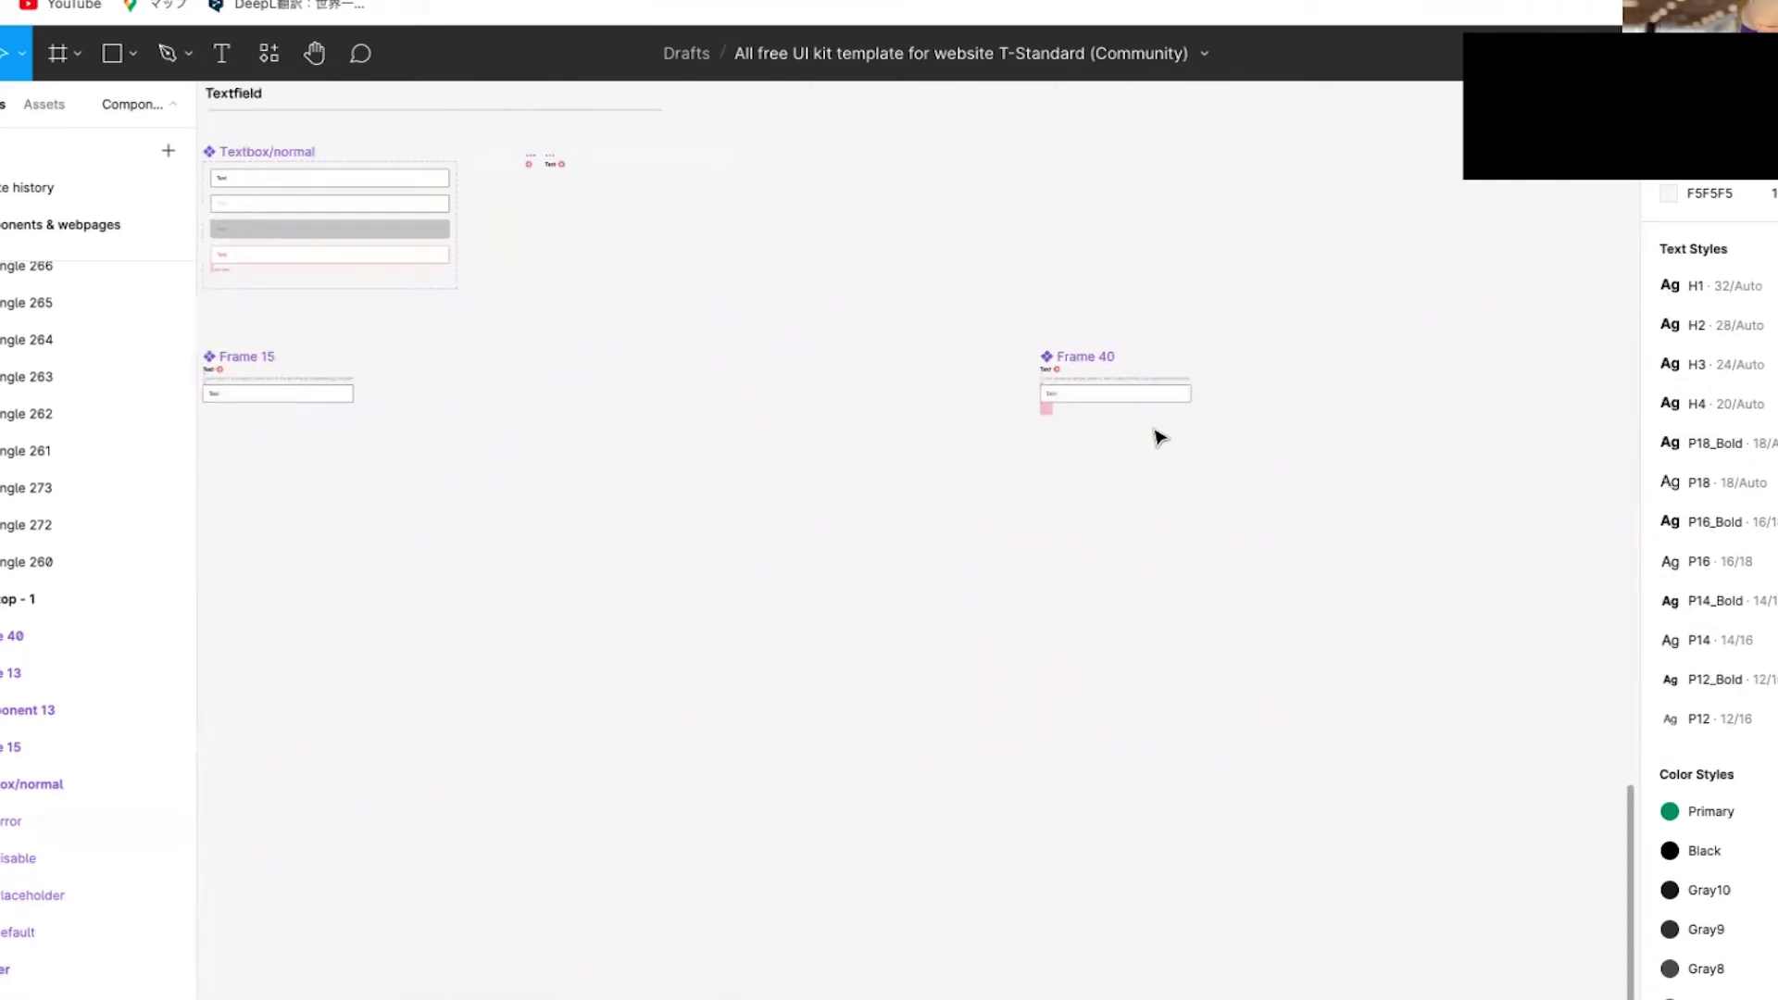
{"action": "scroll", "coordinate": [1142, 401], "scroll_direction": "up", "scroll_amount": 2}
{"action": "scroll", "coordinate": [1140, 396], "scroll_direction": "down", "scroll_amount": 5}
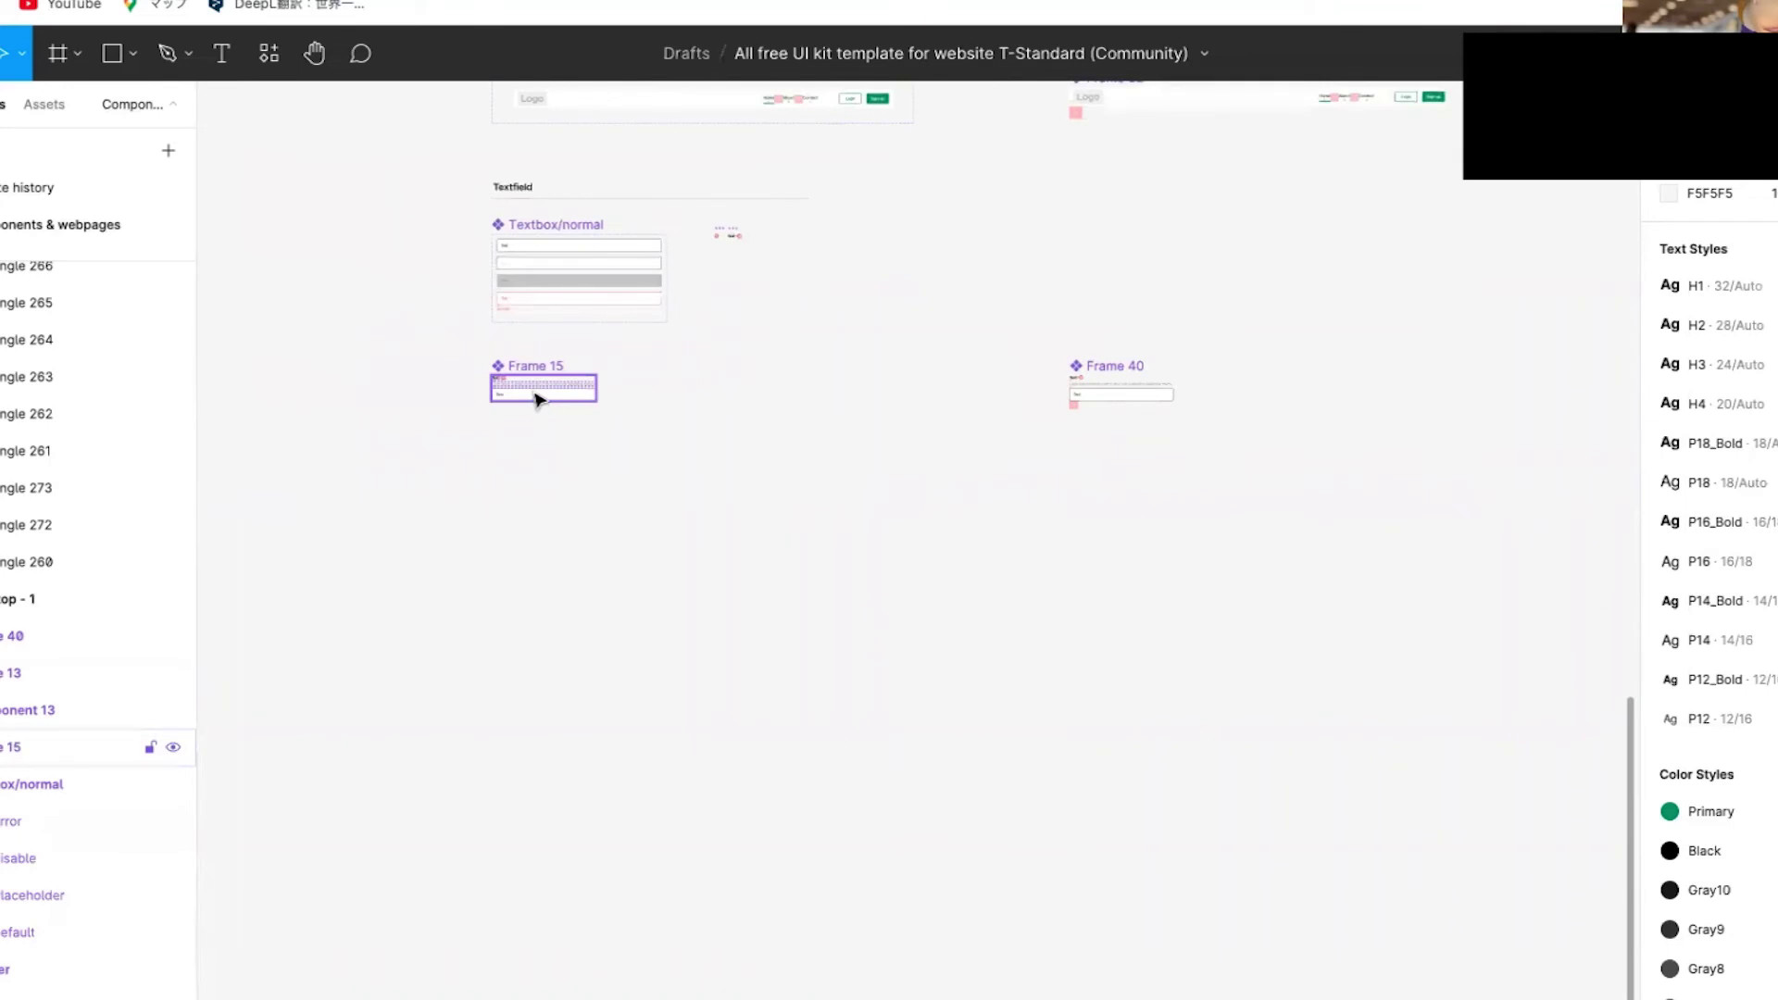
{"action": "left_click_drag", "start_coordinate": [545, 388], "coordinate": [1121, 315]}
{"action": "scroll", "coordinate": [1270, 322], "scroll_direction": "up", "scroll_amount": 5}
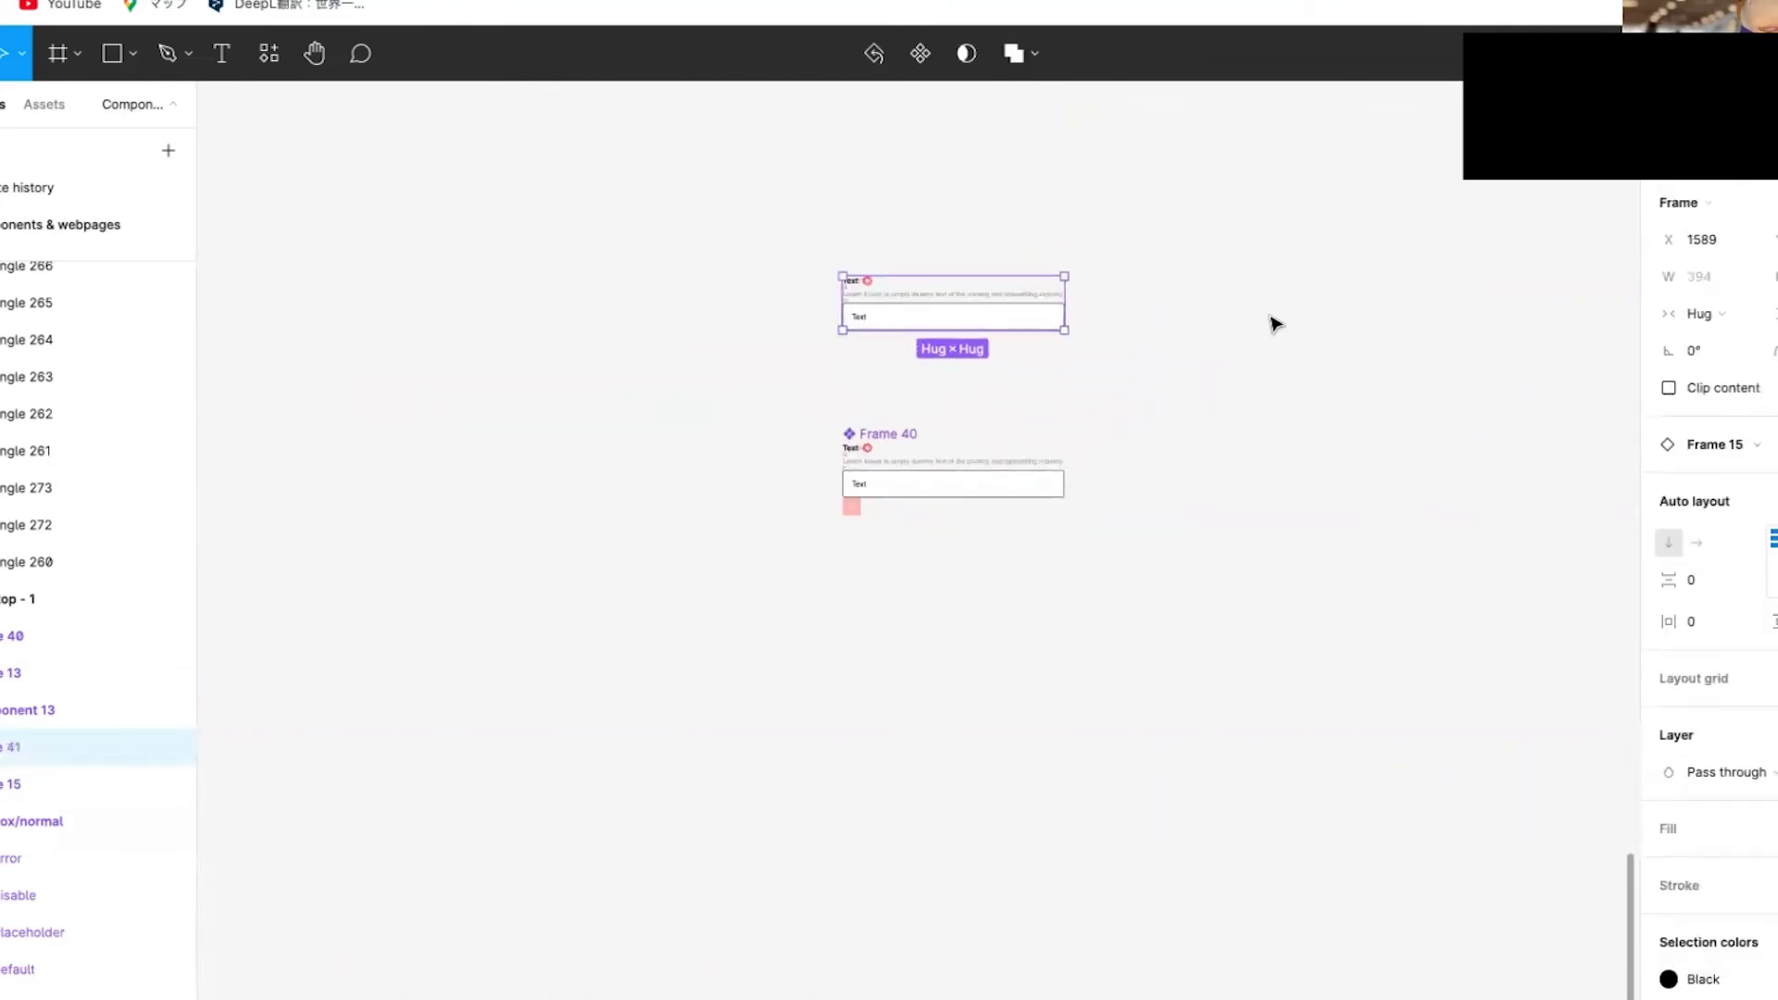
- Copy the margin/32 square from Frame 40 to directly beneath the textbox of the Frame 15 copy
{"action": "left_click", "coordinate": [755, 564]}
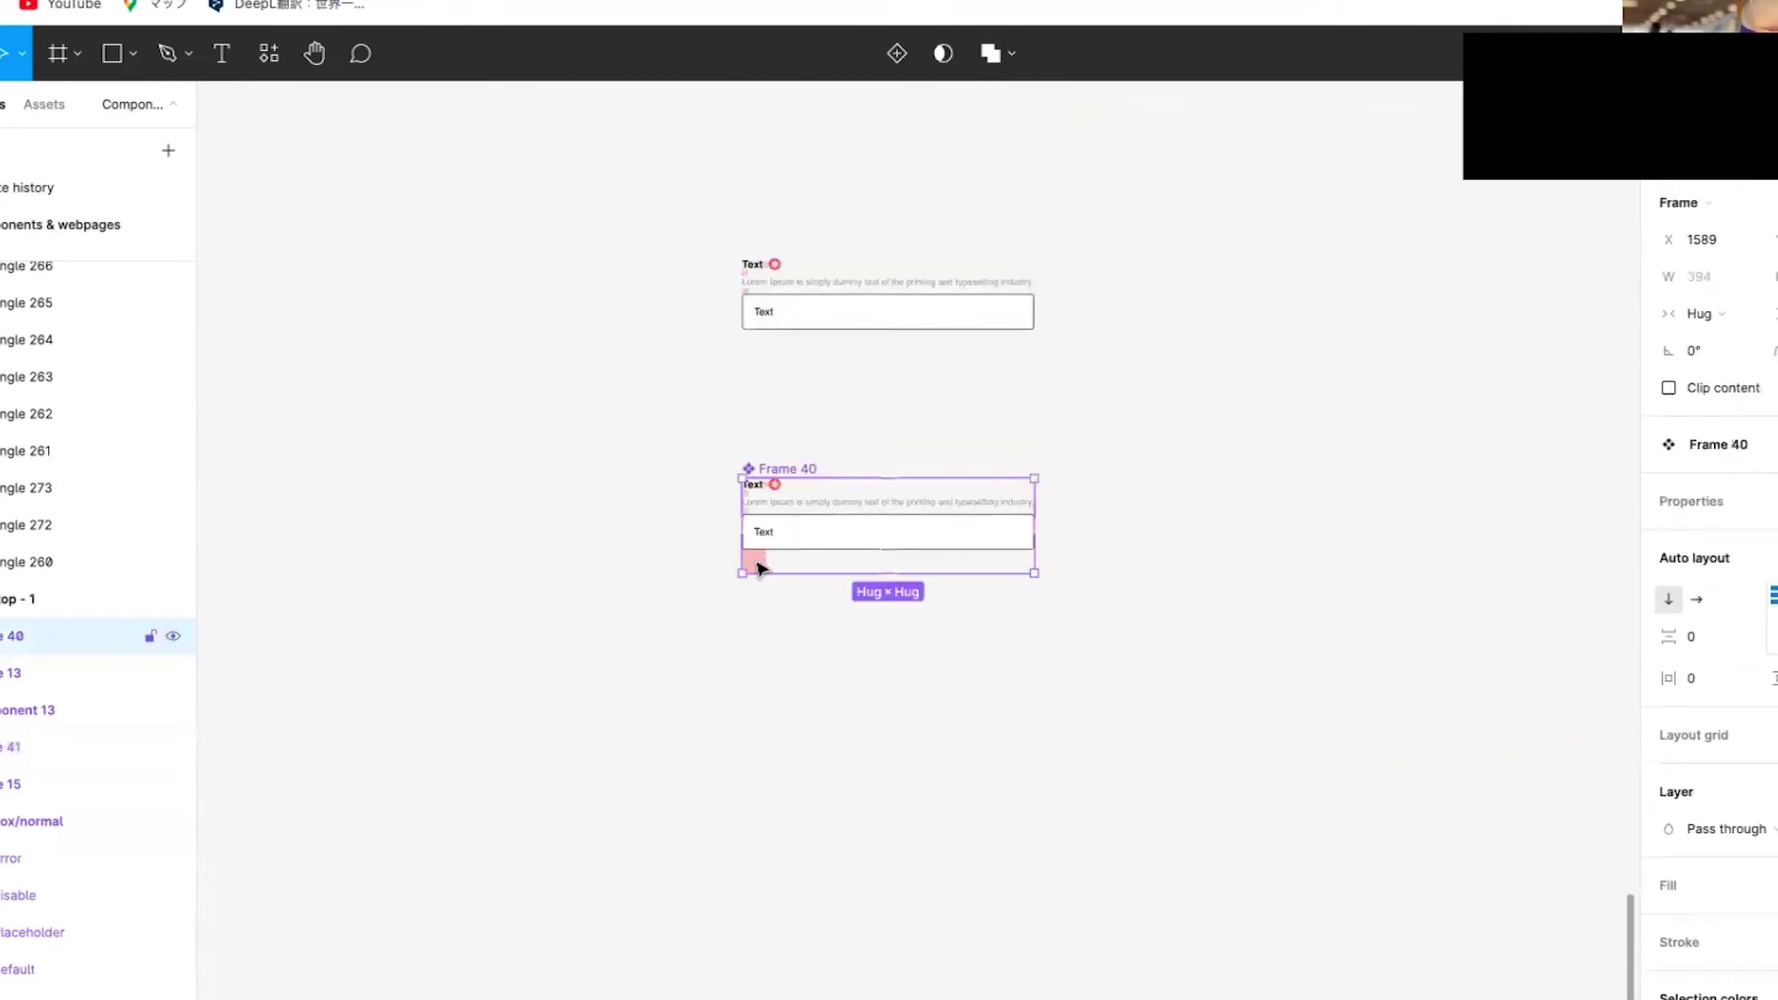
{"action": "left_click", "coordinate": [757, 565]}
{"action": "left_click_drag", "start_coordinate": [758, 567], "coordinate": [754, 338], "text": "alt"}
{"action": "scroll", "coordinate": [762, 358], "scroll_direction": "up", "scroll_amount": 3}
- Wrap the Frame 15 copy and its margin/32 square in auto layout and turn the resulting frame into a component
{"action": "left_click_drag", "start_coordinate": [972, 393], "coordinate": [693, 202]}
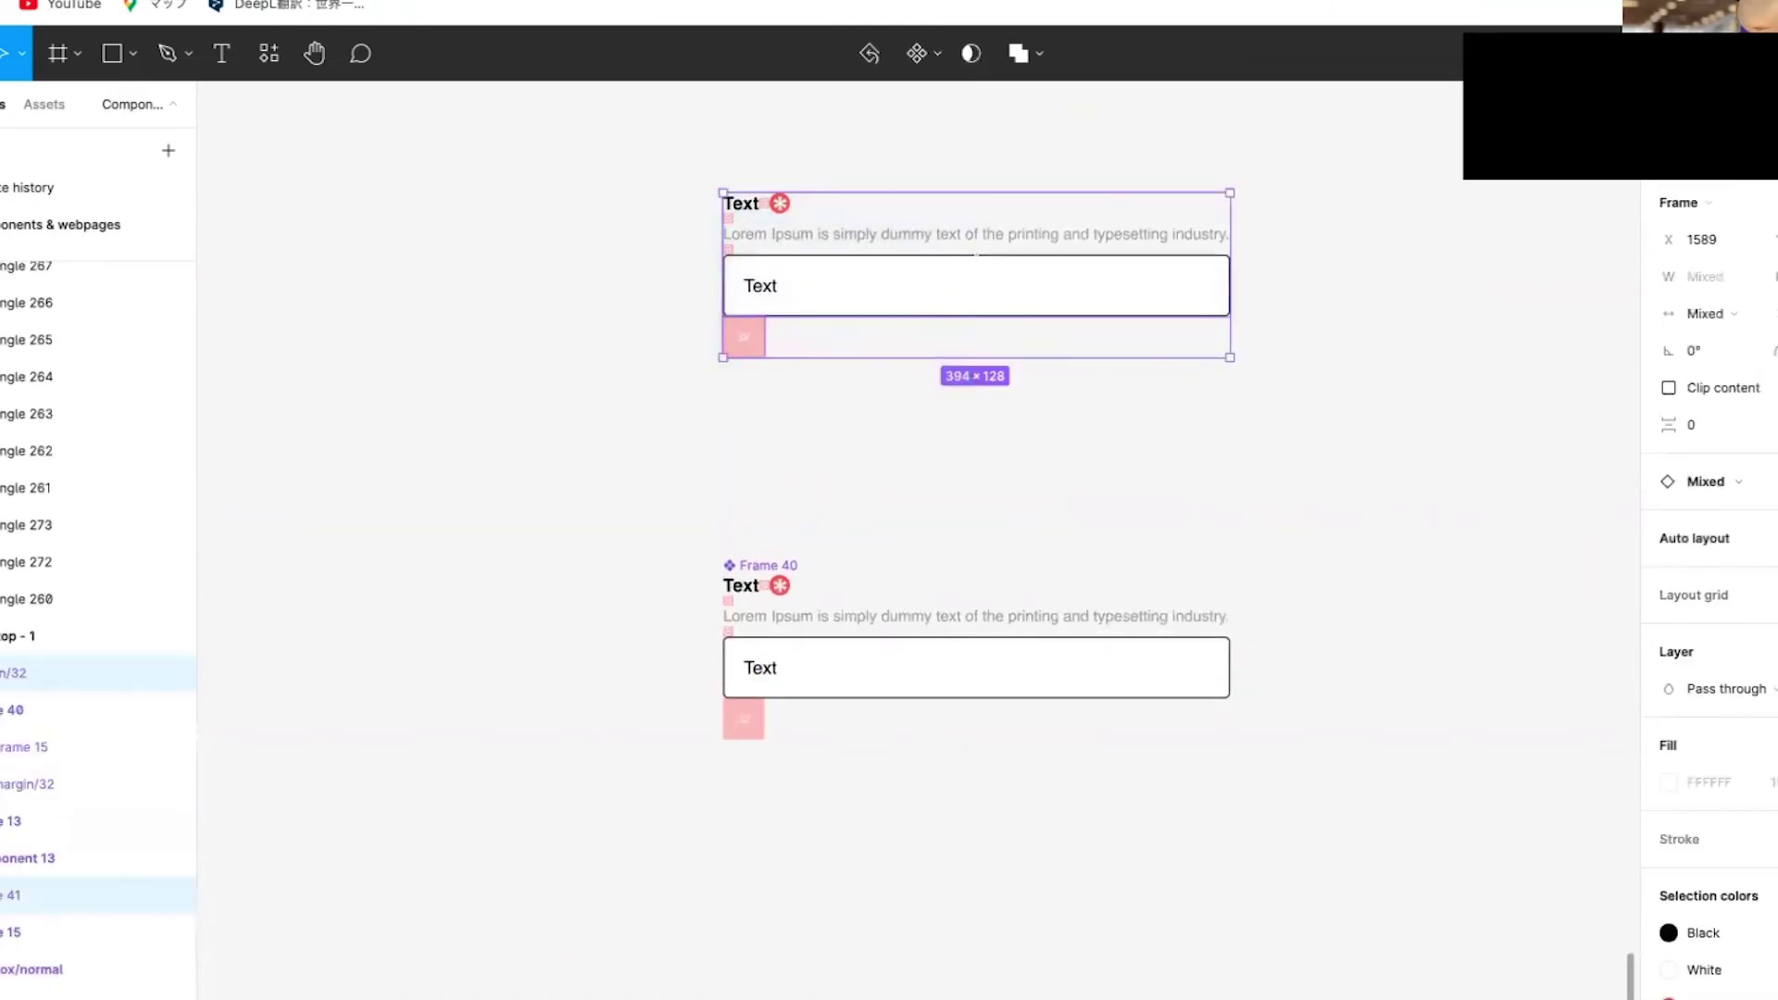
{"action": "key", "text": "shift+a"}
{"action": "double_click", "coordinate": [1037, 290]}
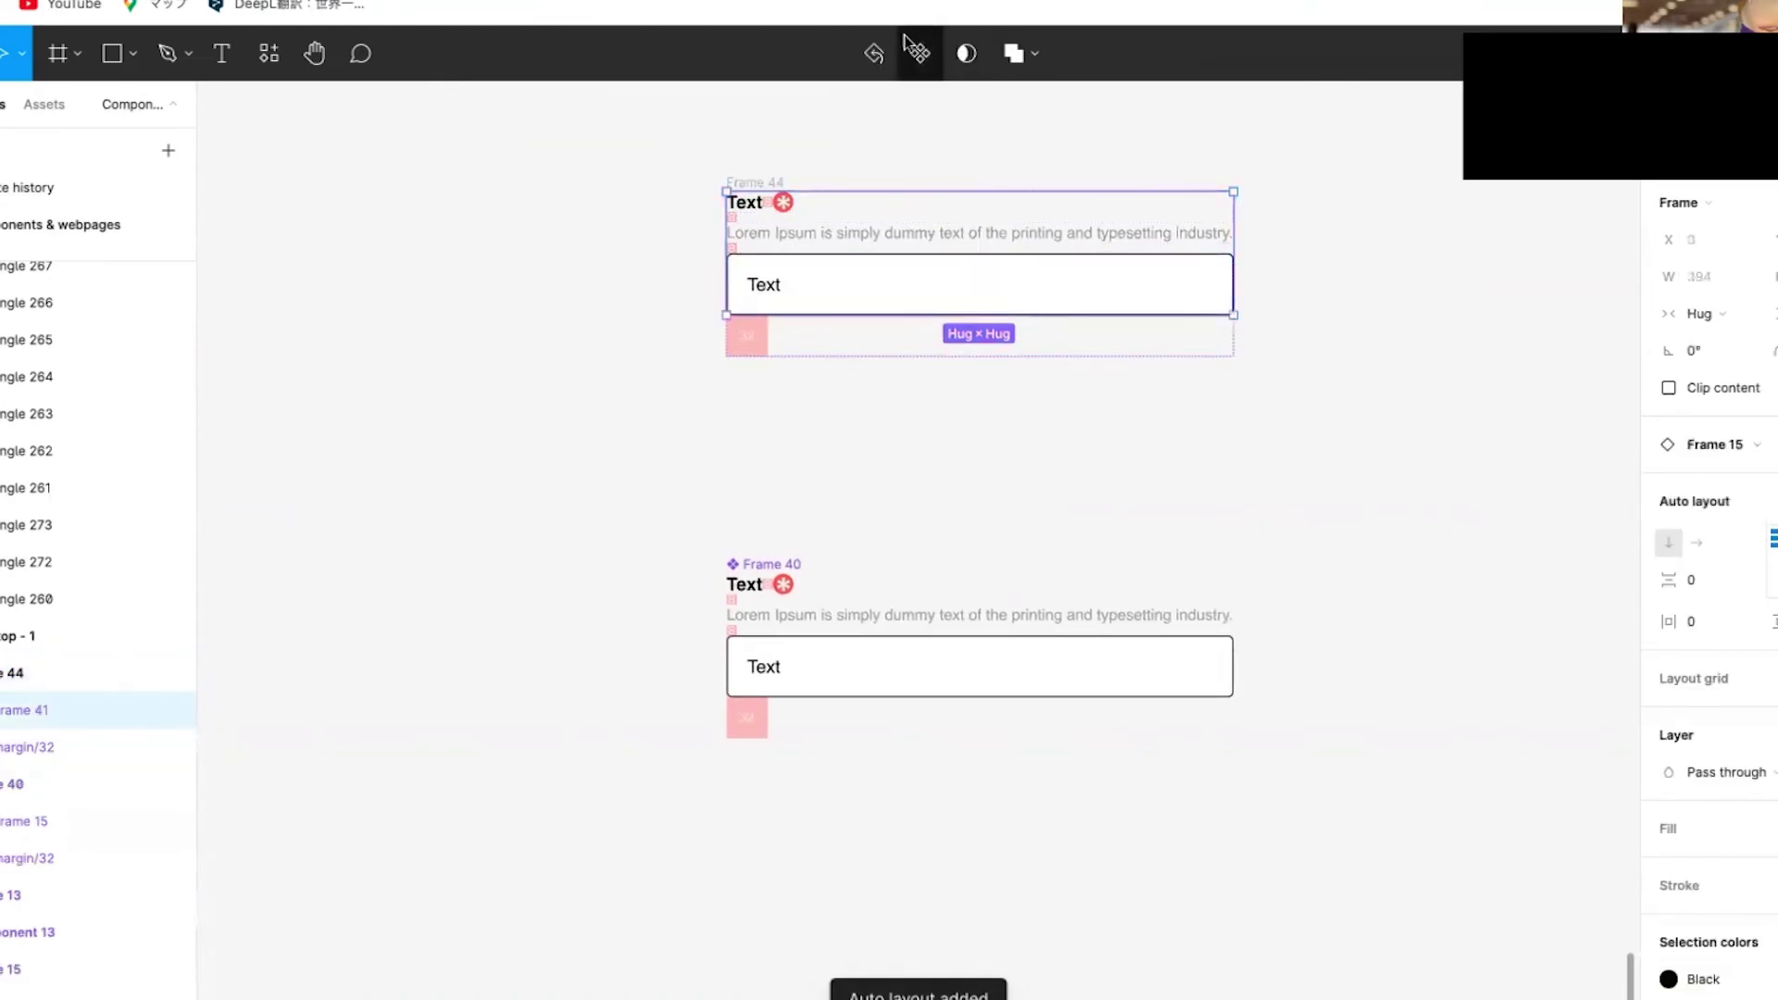
{"action": "left_click", "coordinate": [1108, 469]}
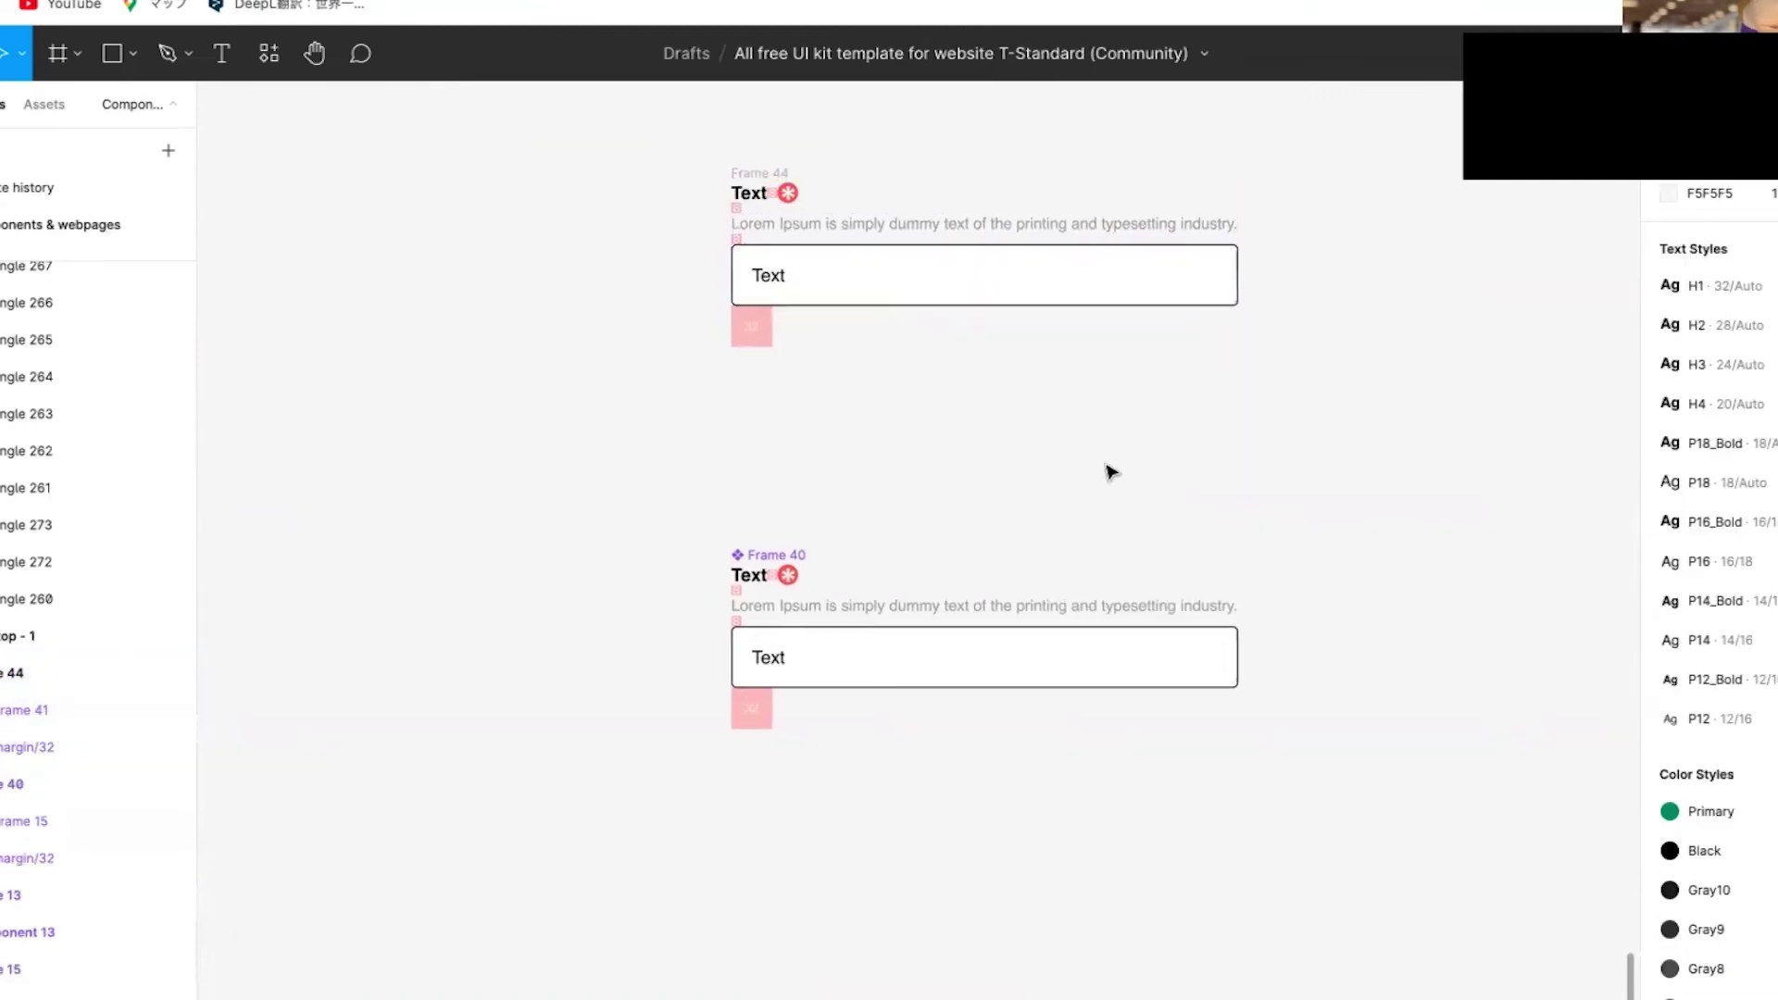
{"action": "left_click", "coordinate": [741, 171]}
{"action": "key", "text": "ctrl+alt+k"}
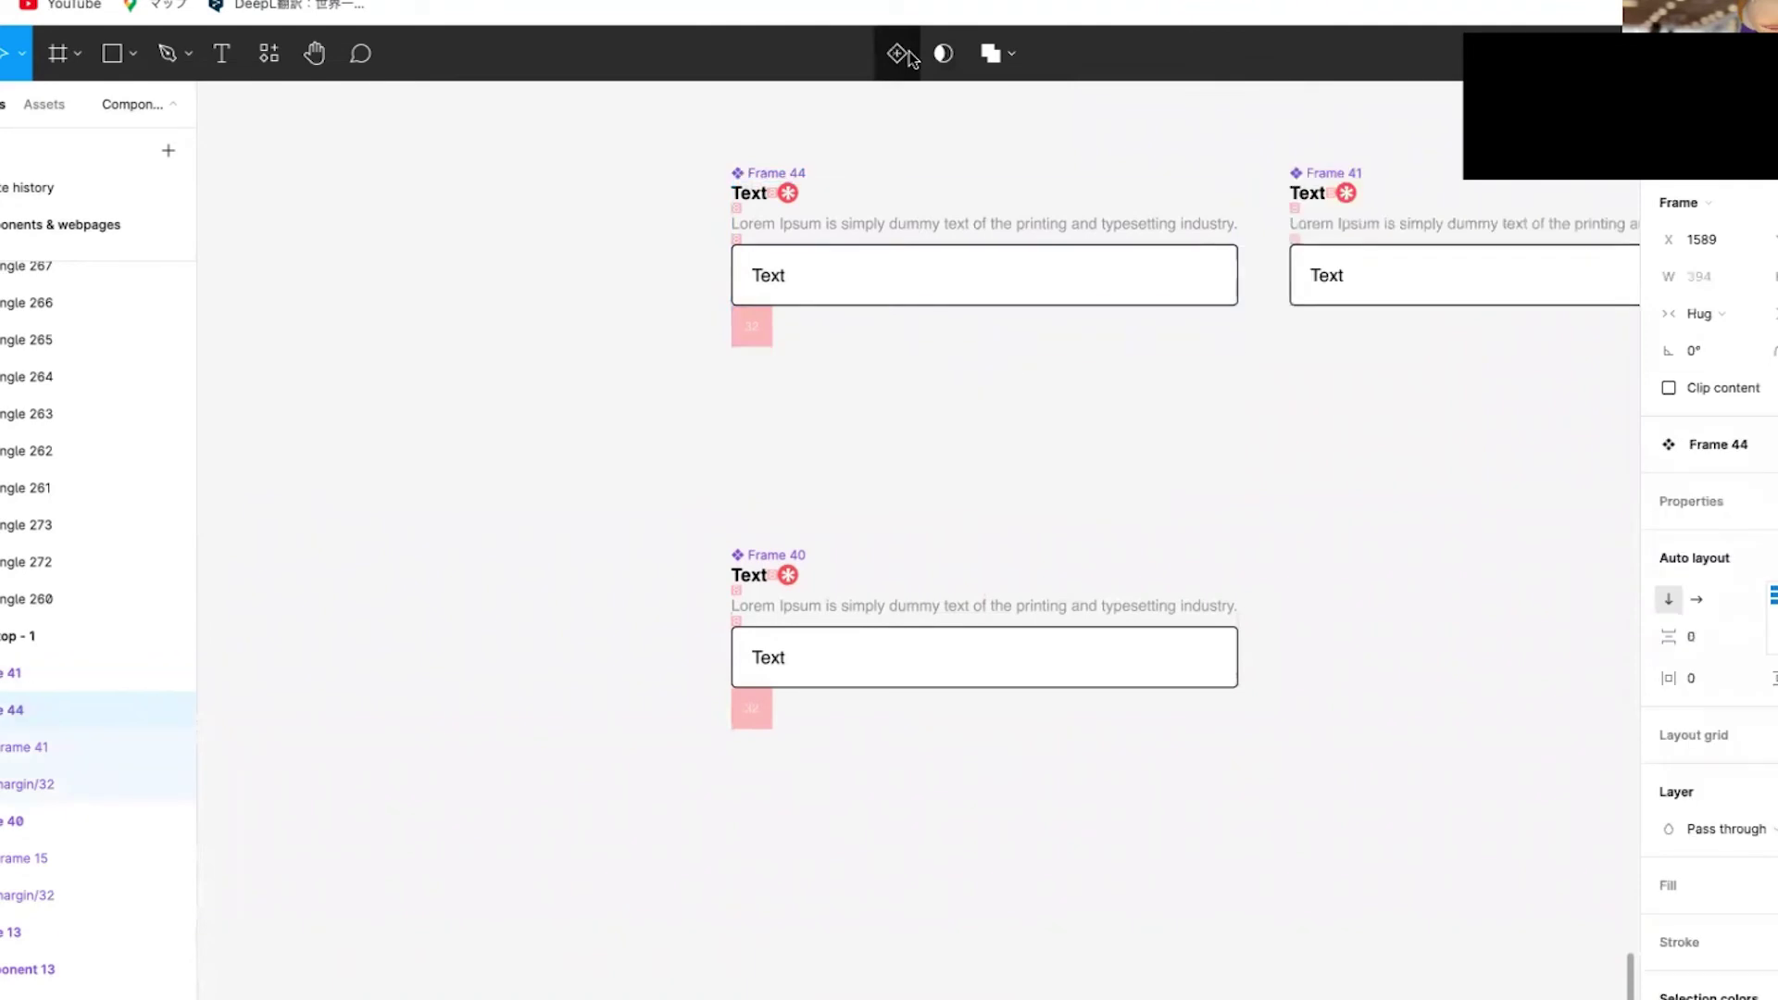
- Delete the stray Frame 41 component and the trial Frame 44 component above Frame 40
{"action": "scroll", "coordinate": [1019, 457], "scroll_direction": "right", "scroll_amount": 3}
{"action": "left_click", "coordinate": [1258, 304]}
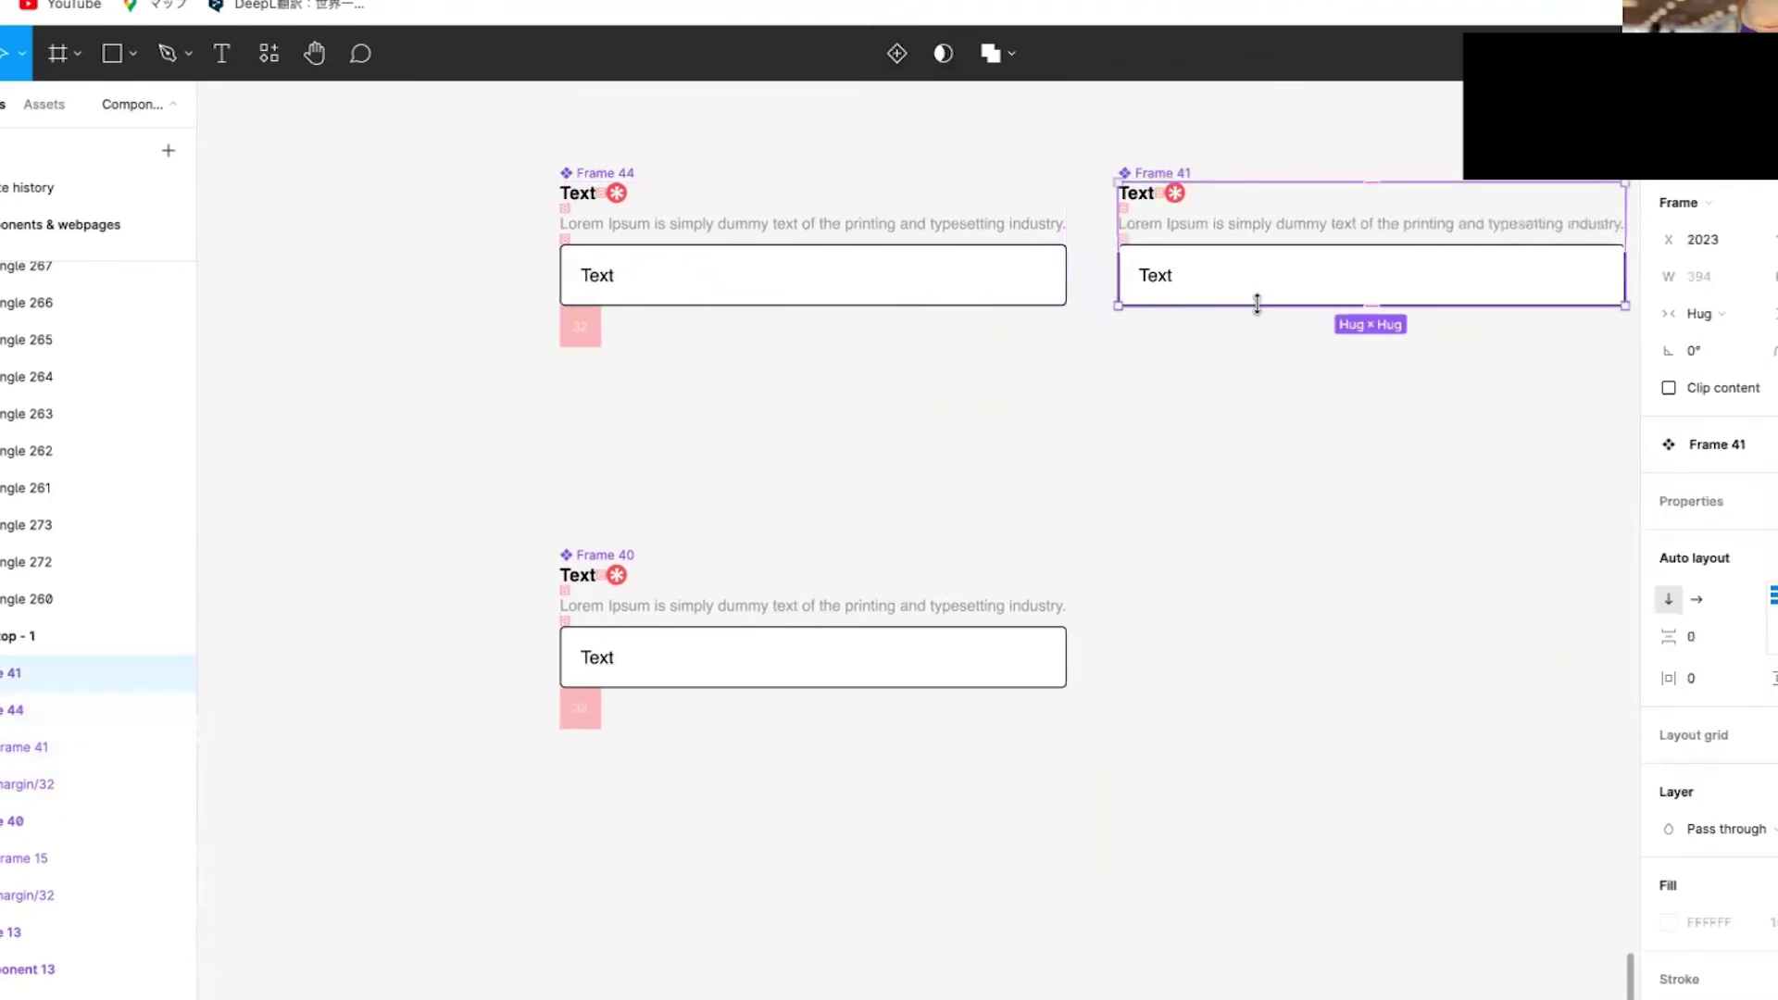
{"action": "key", "text": "Delete"}
{"action": "left_click", "coordinate": [1065, 346]}
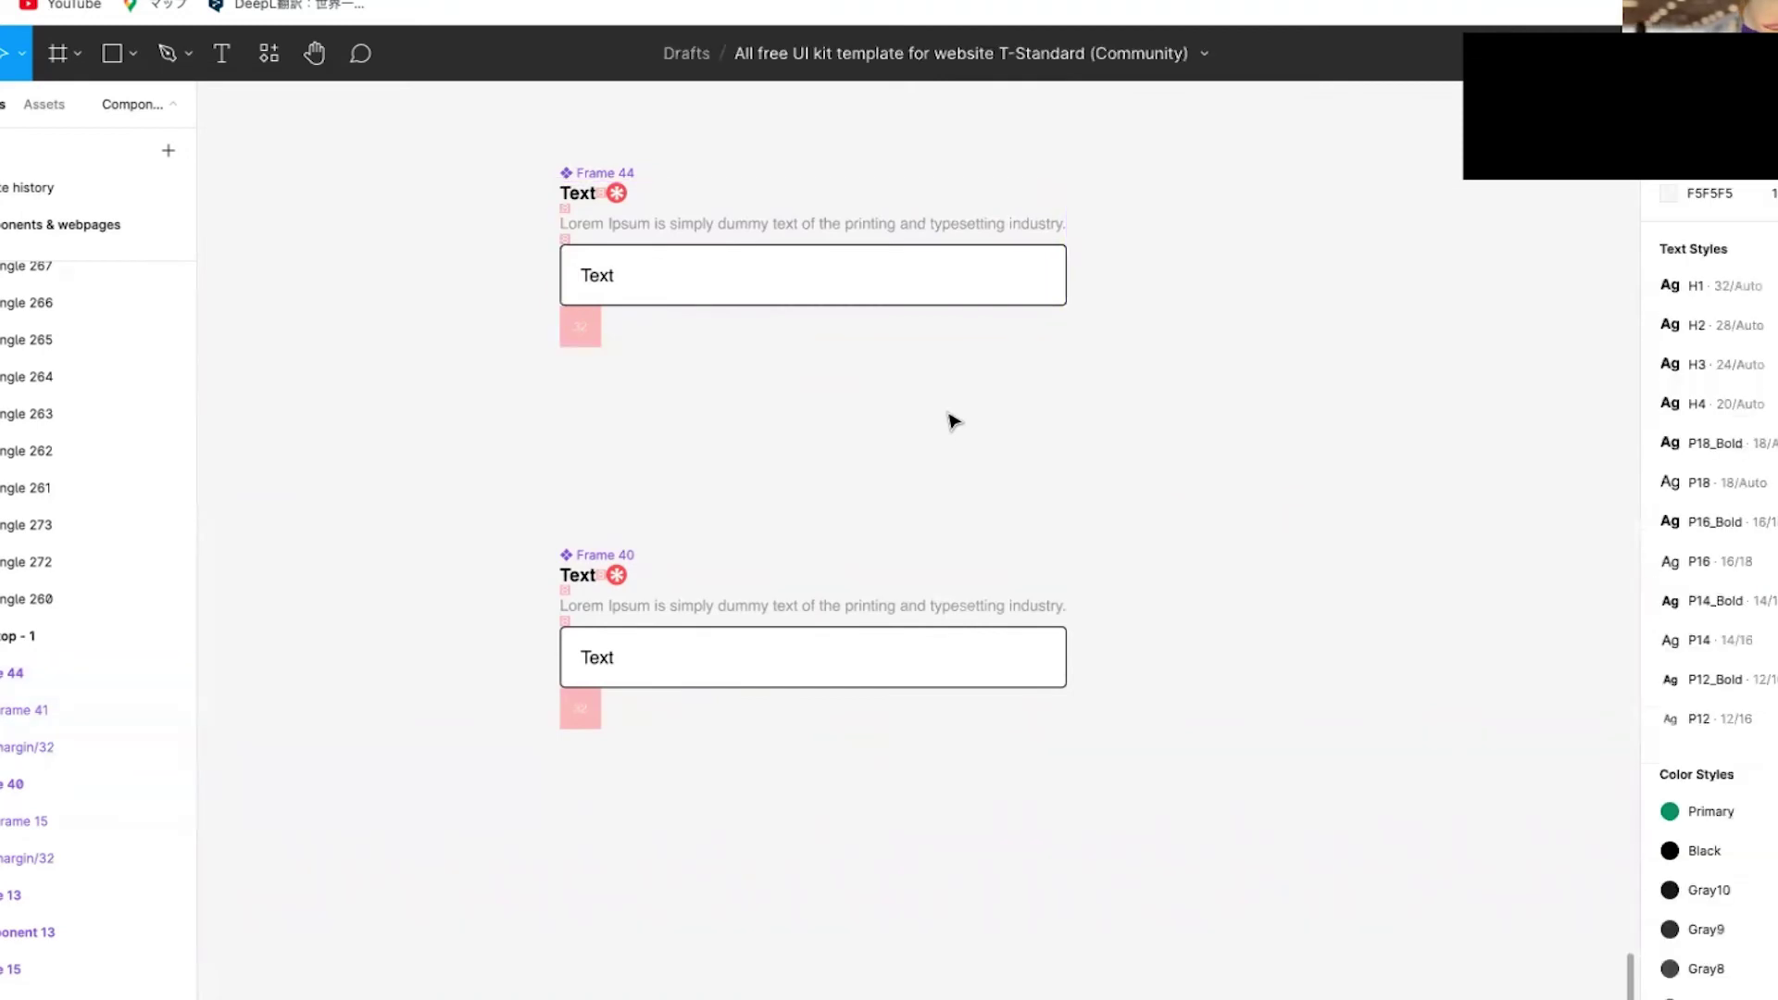
{"action": "key", "text": "Delete"}
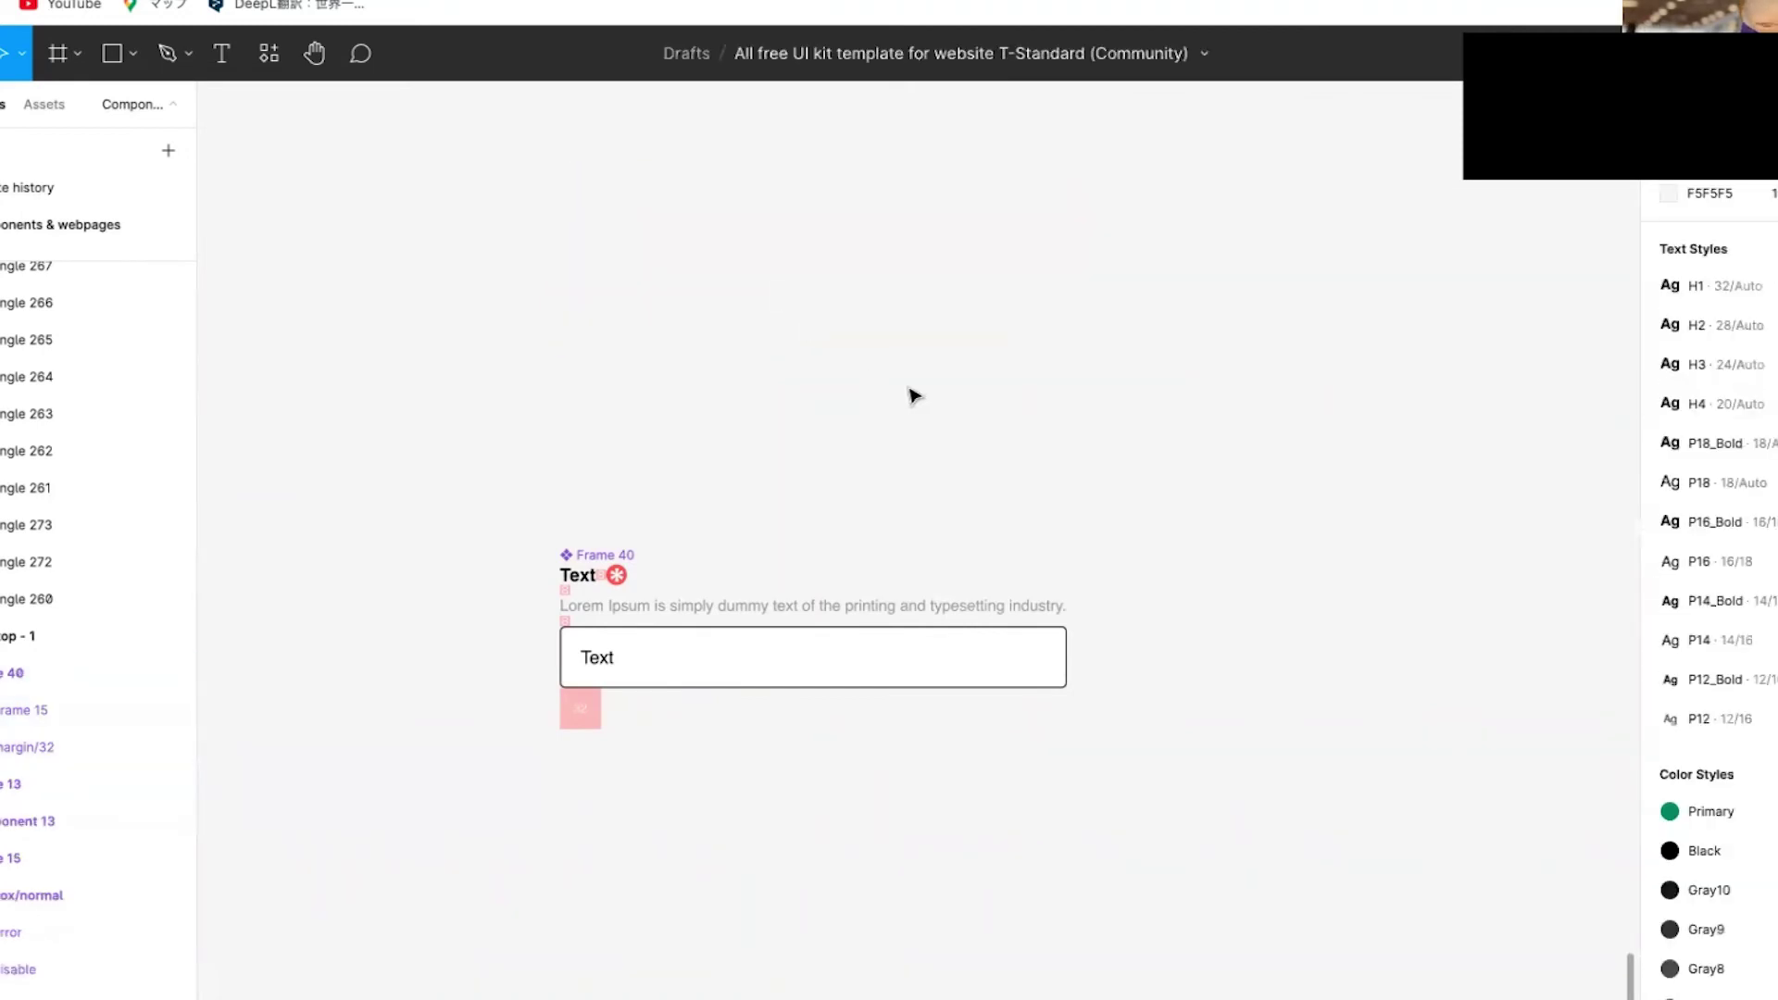
- Examine how pink and blue margin squares space the header and sign-in form on the Desktop - 1 page
{"action": "scroll", "coordinate": [915, 396], "scroll_direction": "down", "scroll_amount": 5}
{"action": "scroll", "coordinate": [915, 396], "scroll_direction": "right", "scroll_amount": 3}
{"action": "scroll", "coordinate": [916, 396], "scroll_direction": "up", "scroll_amount": 10}
{"action": "scroll", "coordinate": [915, 396], "scroll_direction": "right", "scroll_amount": 5}
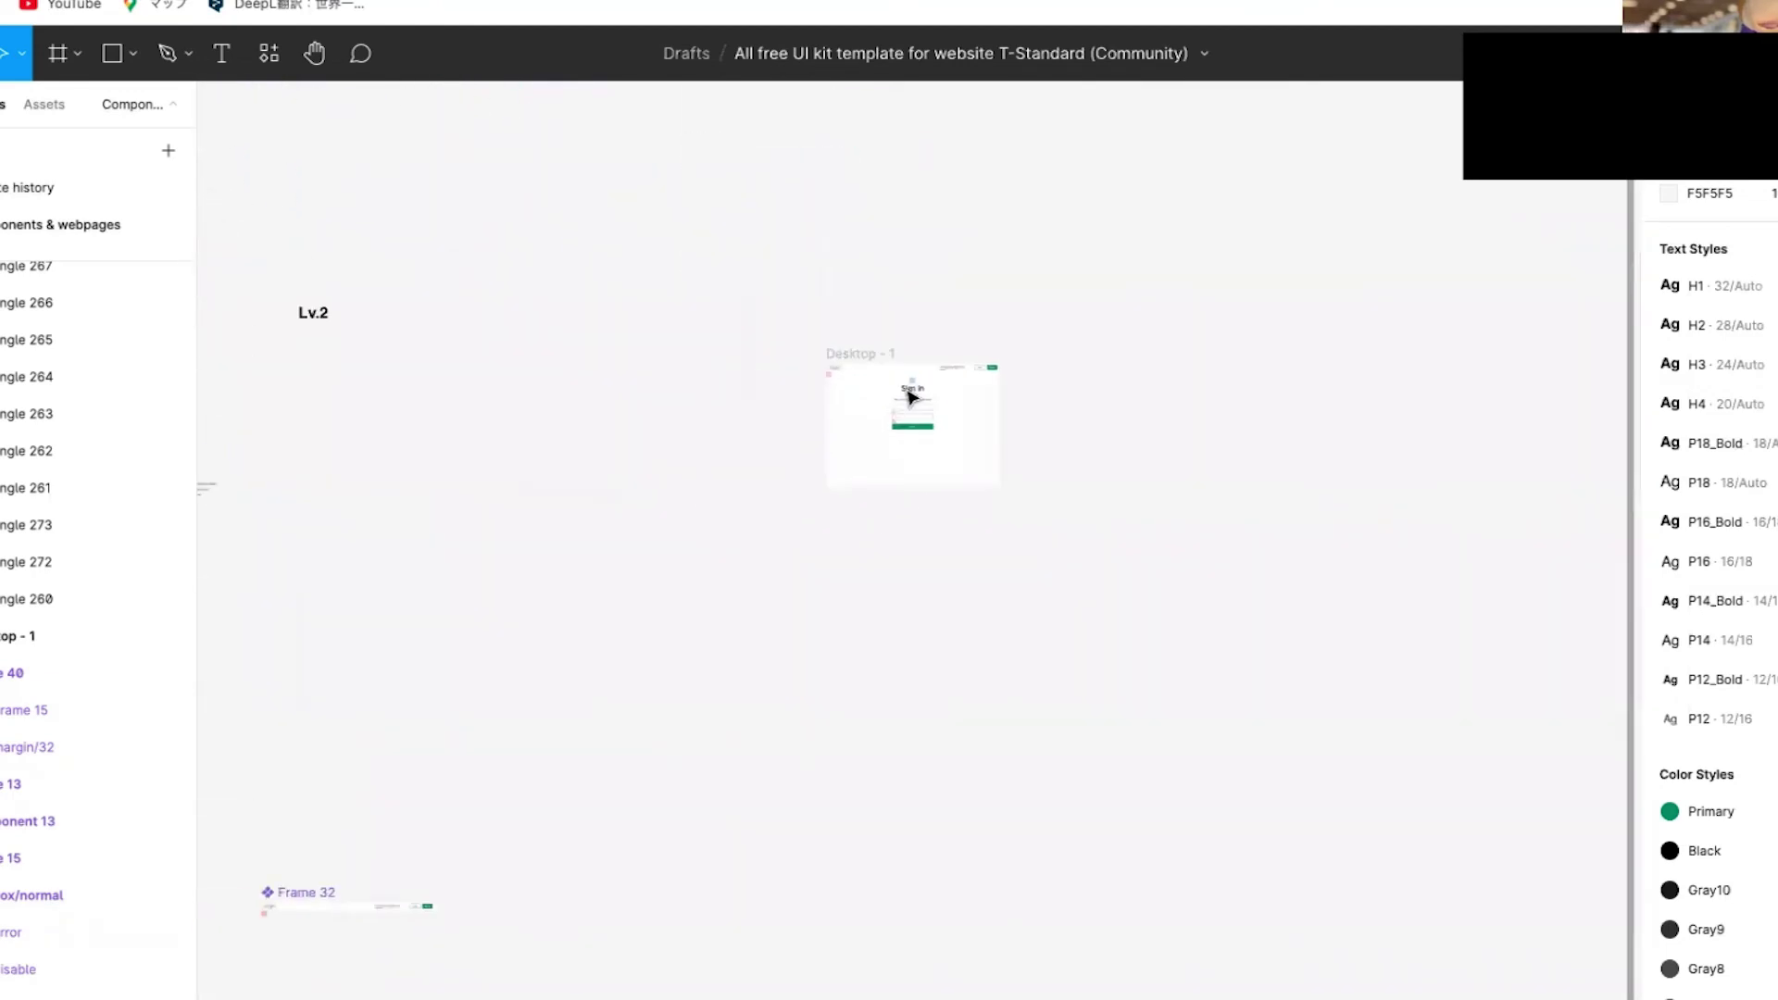
{"action": "scroll", "coordinate": [1028, 345], "scroll_direction": "up", "scroll_amount": 3}
{"action": "scroll", "coordinate": [842, 349], "scroll_direction": "up", "scroll_amount": 4}
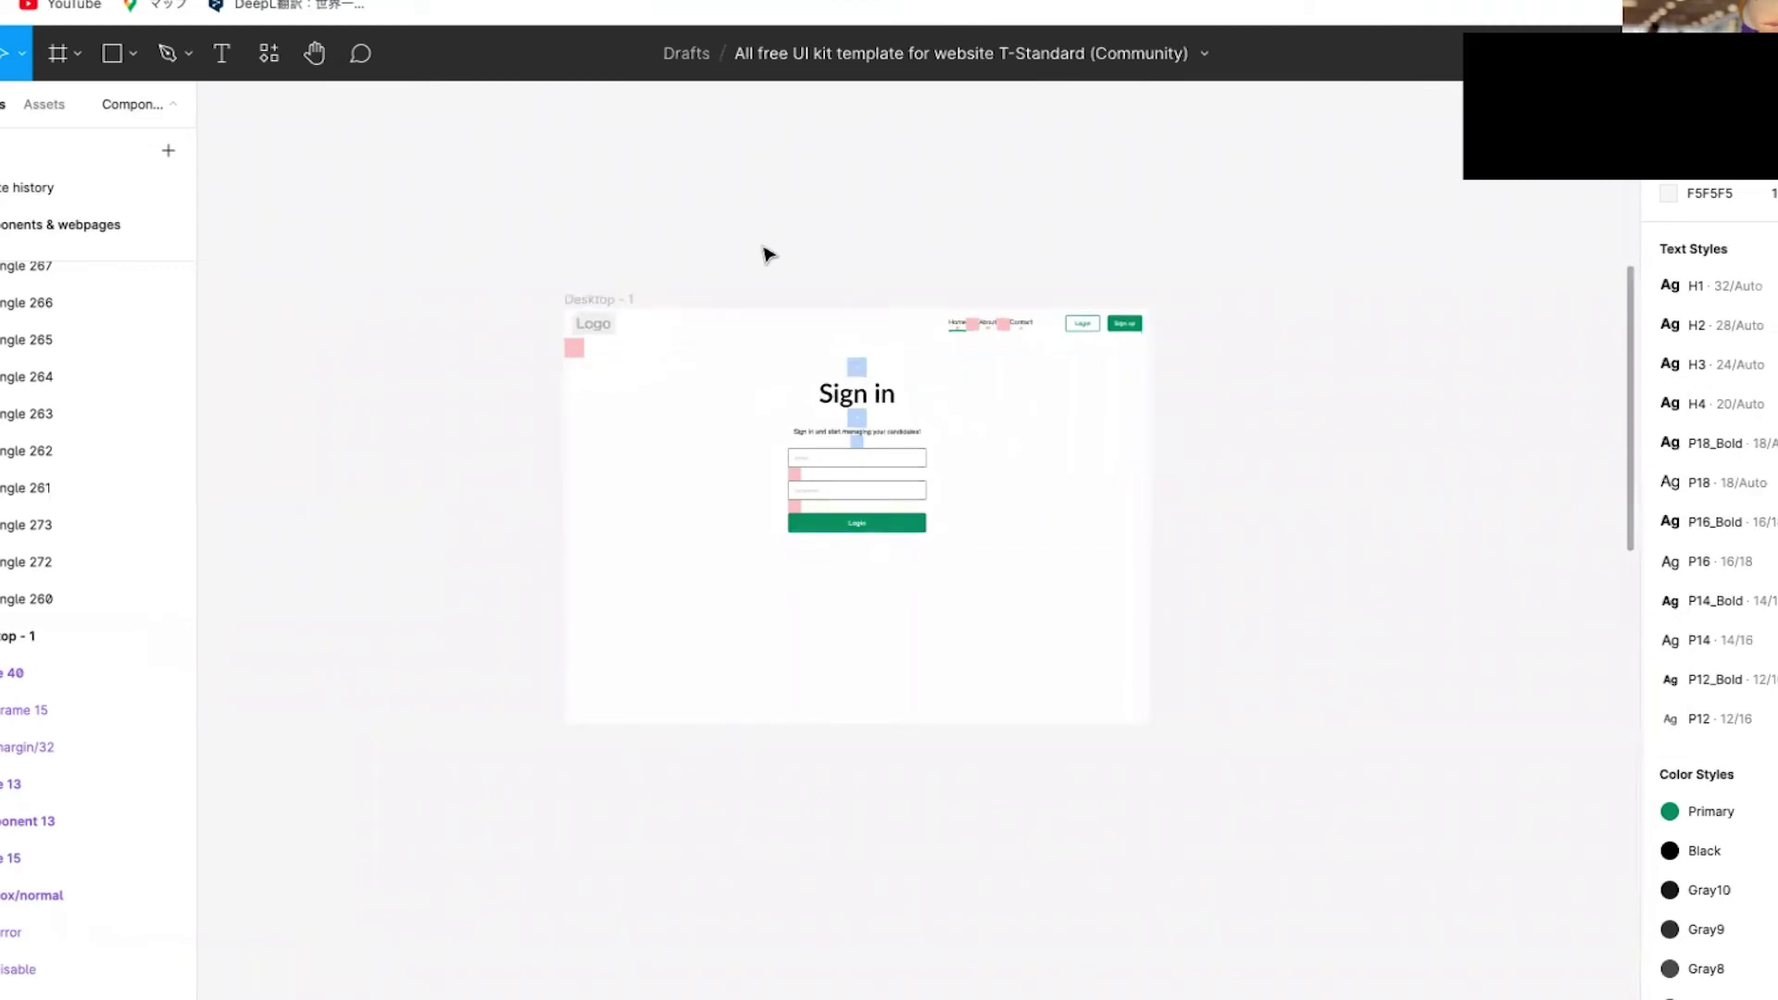
{"action": "scroll", "coordinate": [891, 363], "scroll_direction": "up", "scroll_amount": 2}
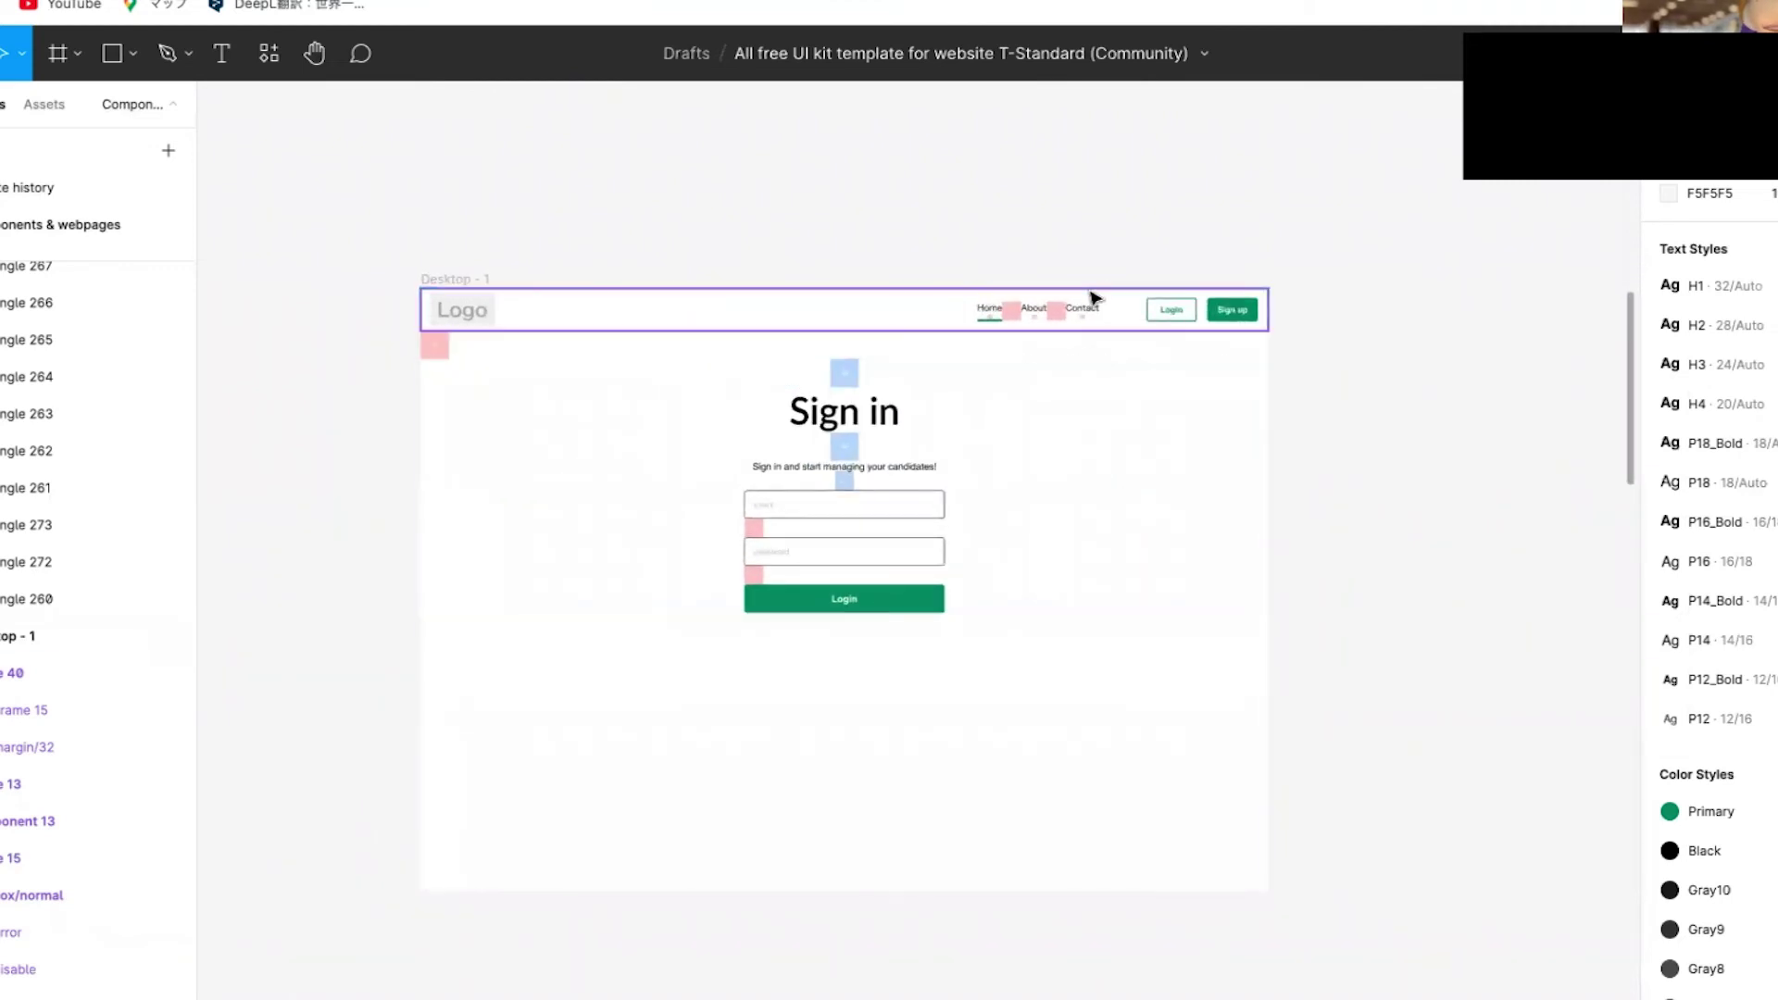
{"action": "scroll", "coordinate": [1093, 296], "scroll_direction": "down", "scroll_amount": 5}
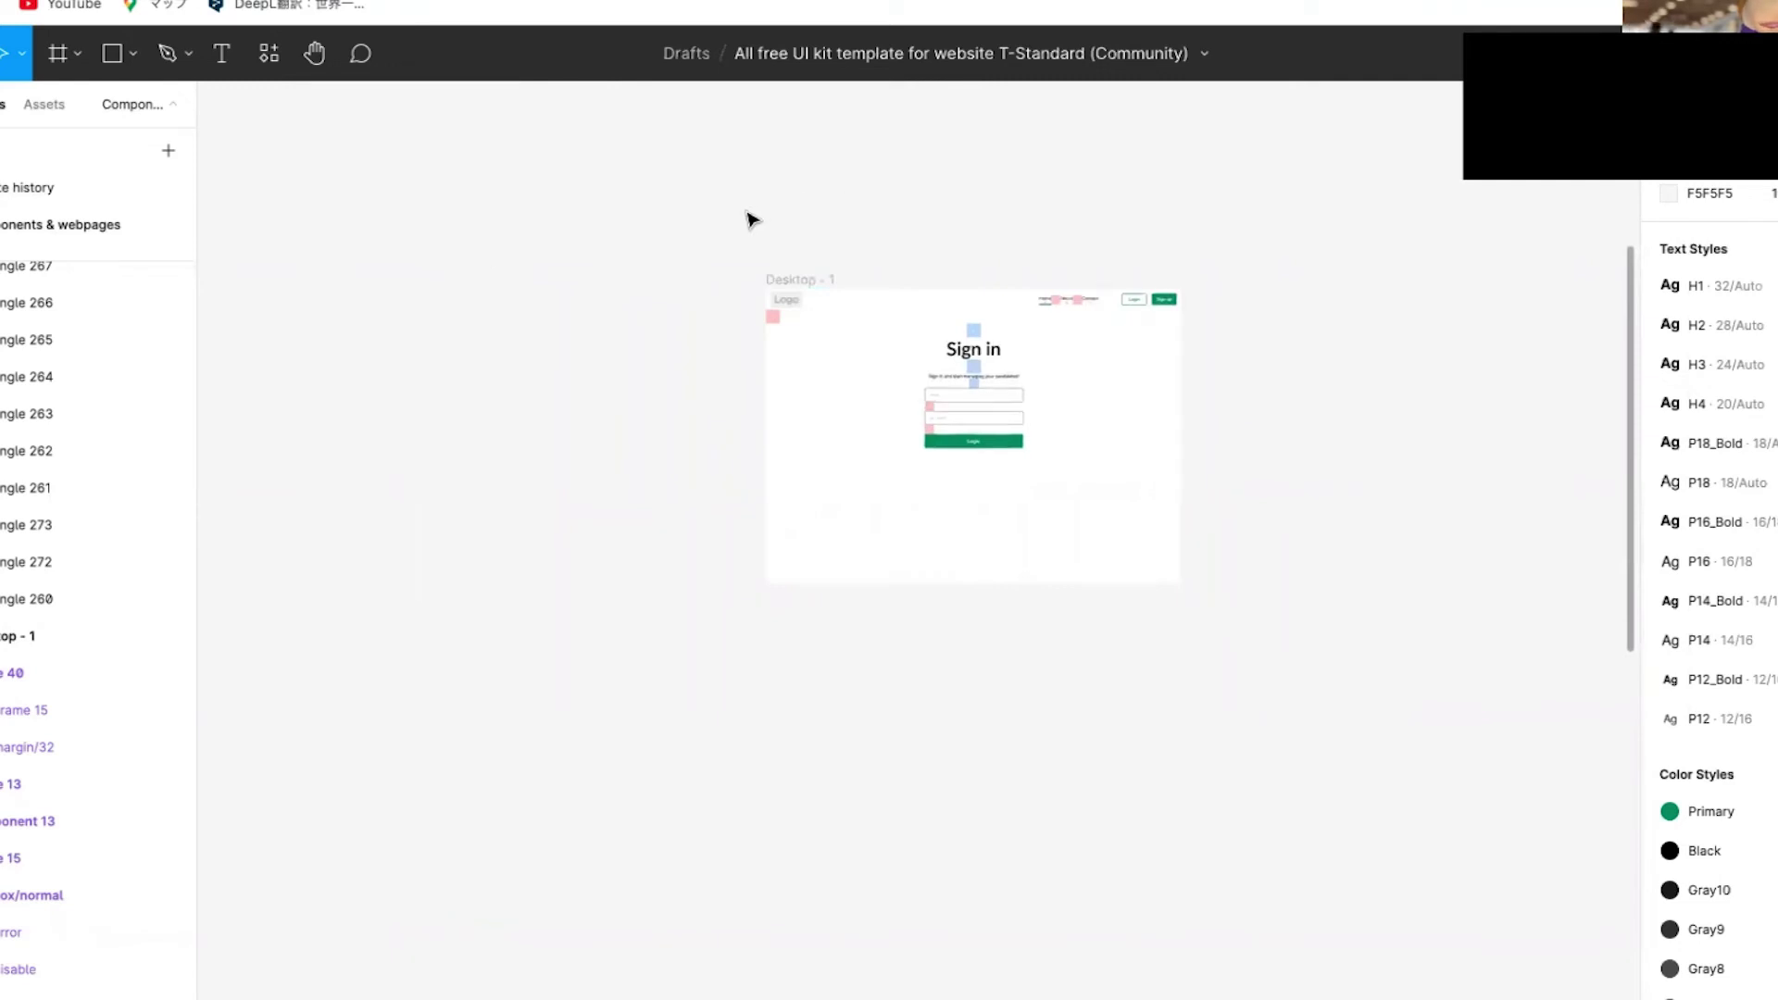
{"action": "scroll", "coordinate": [755, 220], "scroll_direction": "up", "scroll_amount": 2}
{"action": "scroll", "coordinate": [755, 219], "scroll_direction": "down", "scroll_amount": 5}
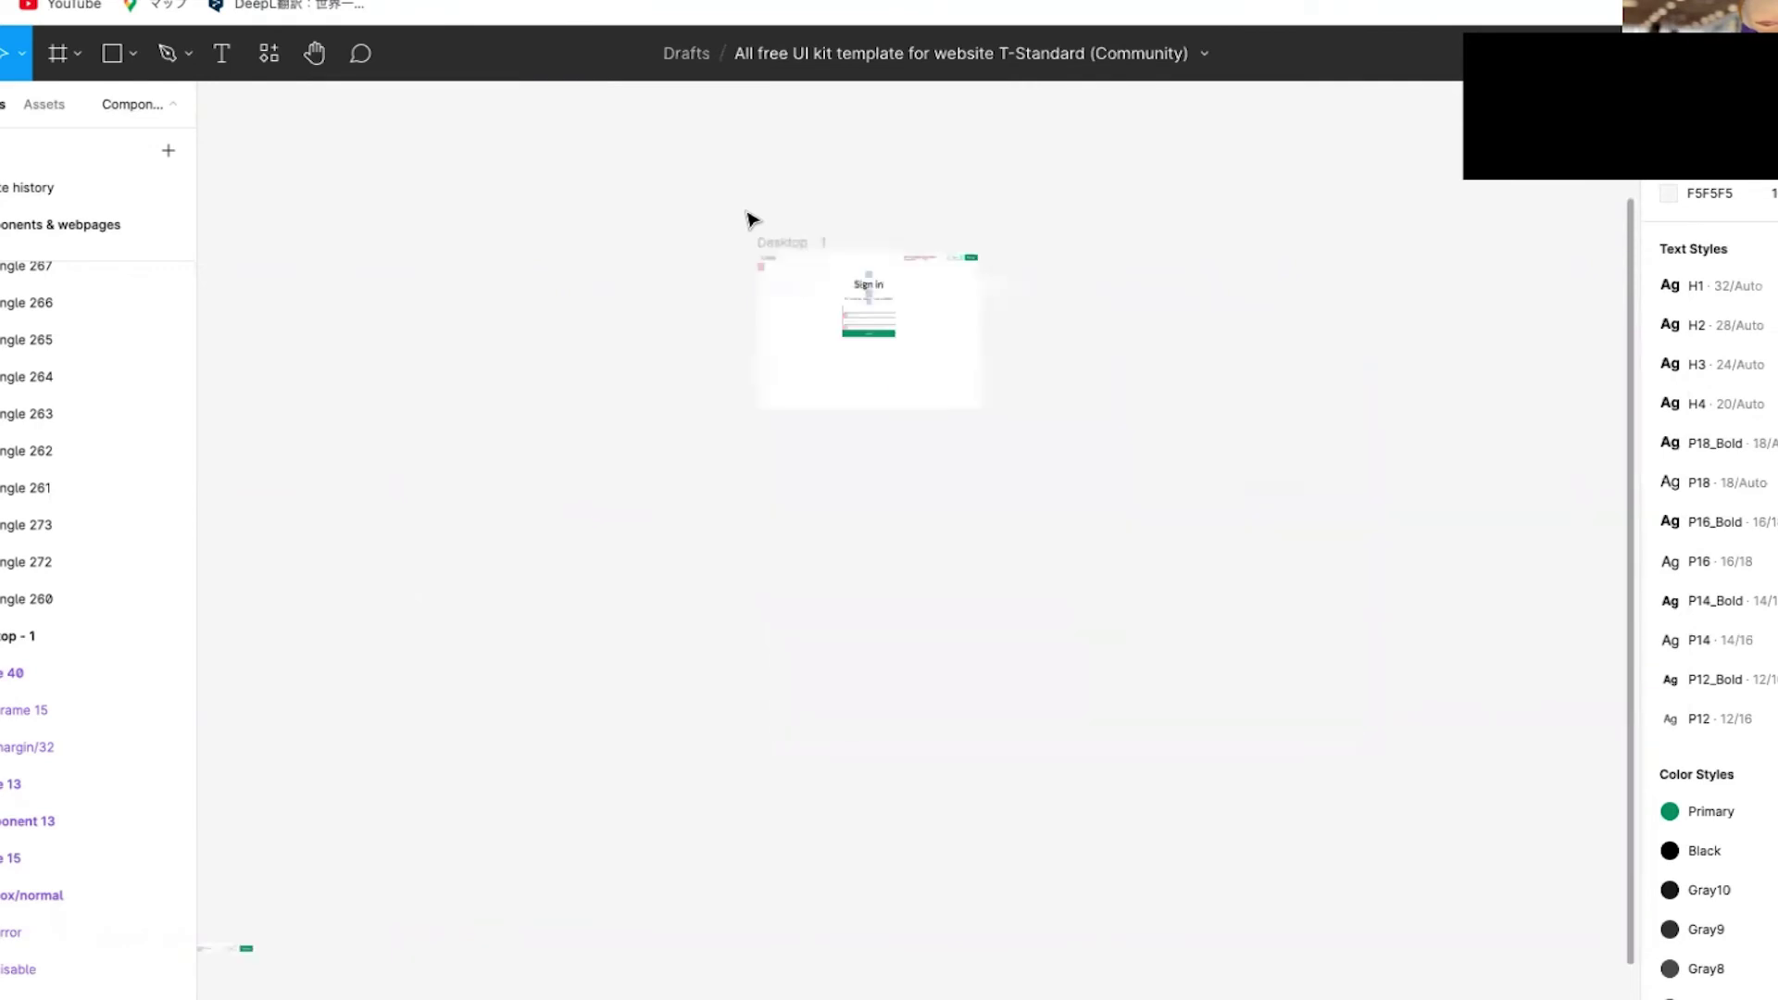
- Create a 1440 × 1024 frame from the Desktop preset and place it in the empty area below Desktop - 1
{"action": "left_click", "coordinate": [78, 55]}
{"action": "left_click", "coordinate": [67, 112]}
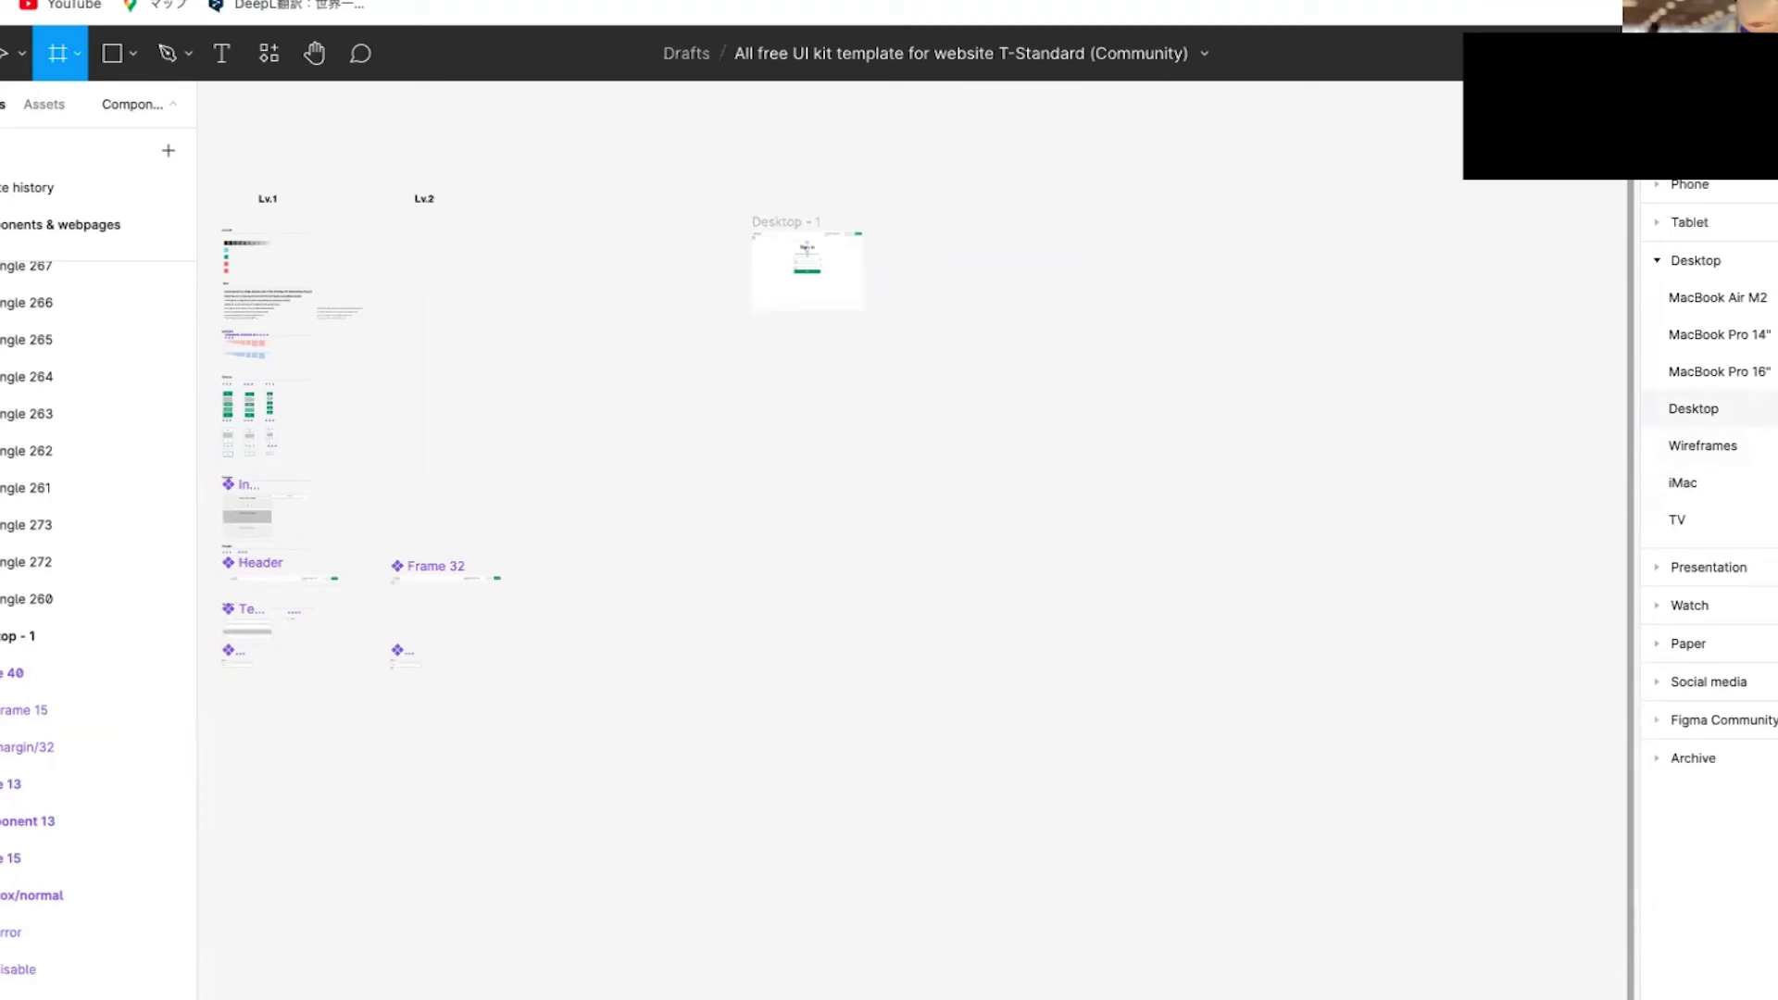
{"action": "left_click", "coordinate": [1694, 409]}
{"action": "left_click", "coordinate": [822, 615]}
{"action": "left_click_drag", "start_coordinate": [881, 587], "coordinate": [711, 563]}
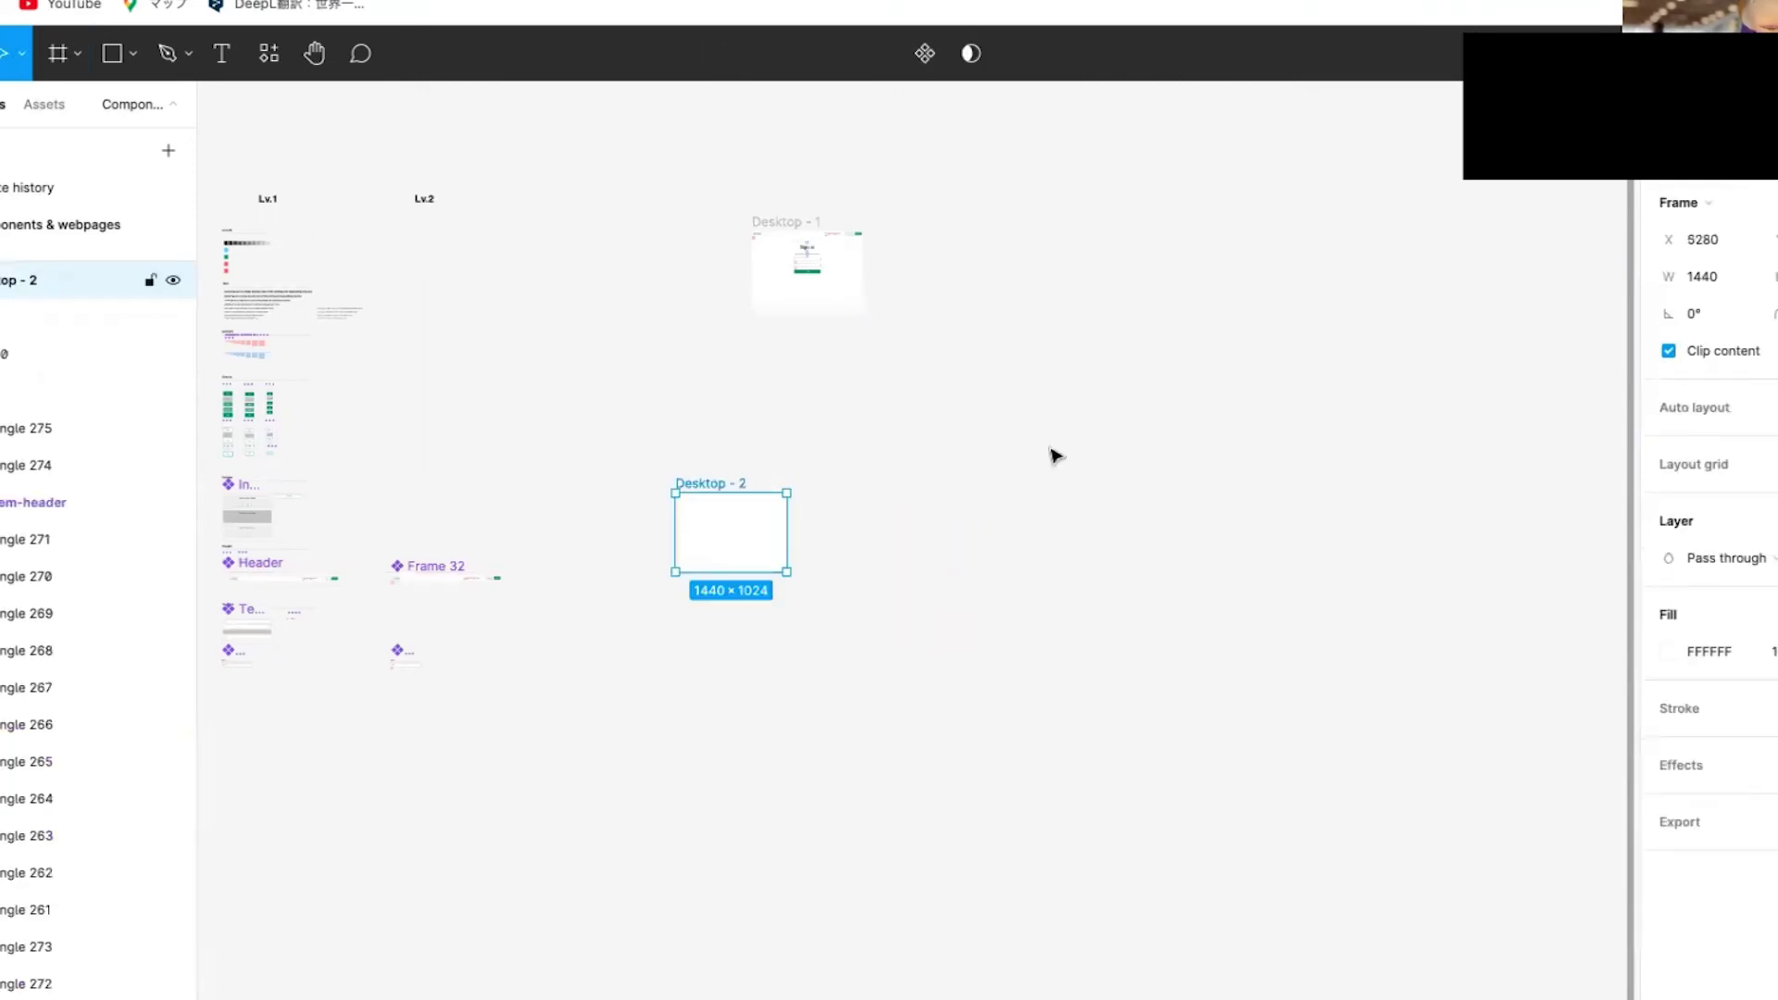
- Copy the Lv.2 header component Frame 32 into Desktop - 2, aligned with the frame's top edge and full width
{"action": "scroll", "coordinate": [312, 582], "scroll_direction": "up", "scroll_amount": 5}
{"action": "scroll", "coordinate": [311, 582], "scroll_direction": "left", "scroll_amount": 3}
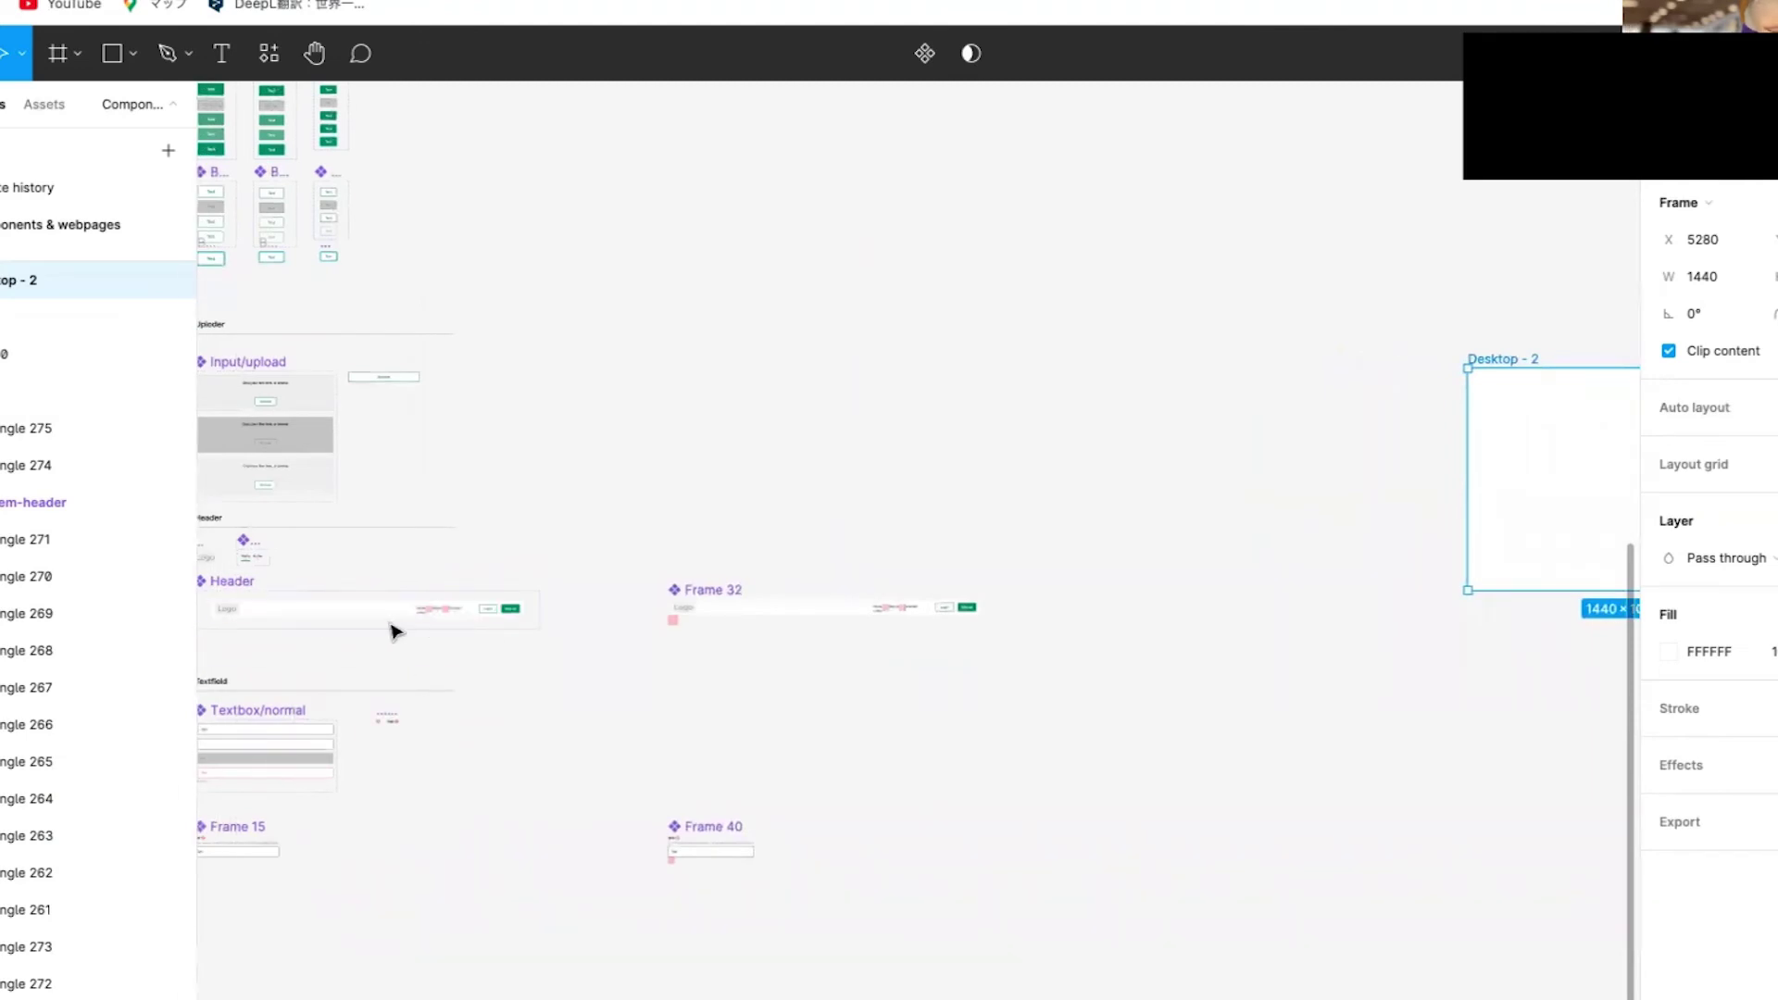
{"action": "scroll", "coordinate": [869, 643], "scroll_direction": "down", "scroll_amount": 2}
{"action": "scroll", "coordinate": [864, 643], "scroll_direction": "up", "scroll_amount": 4}
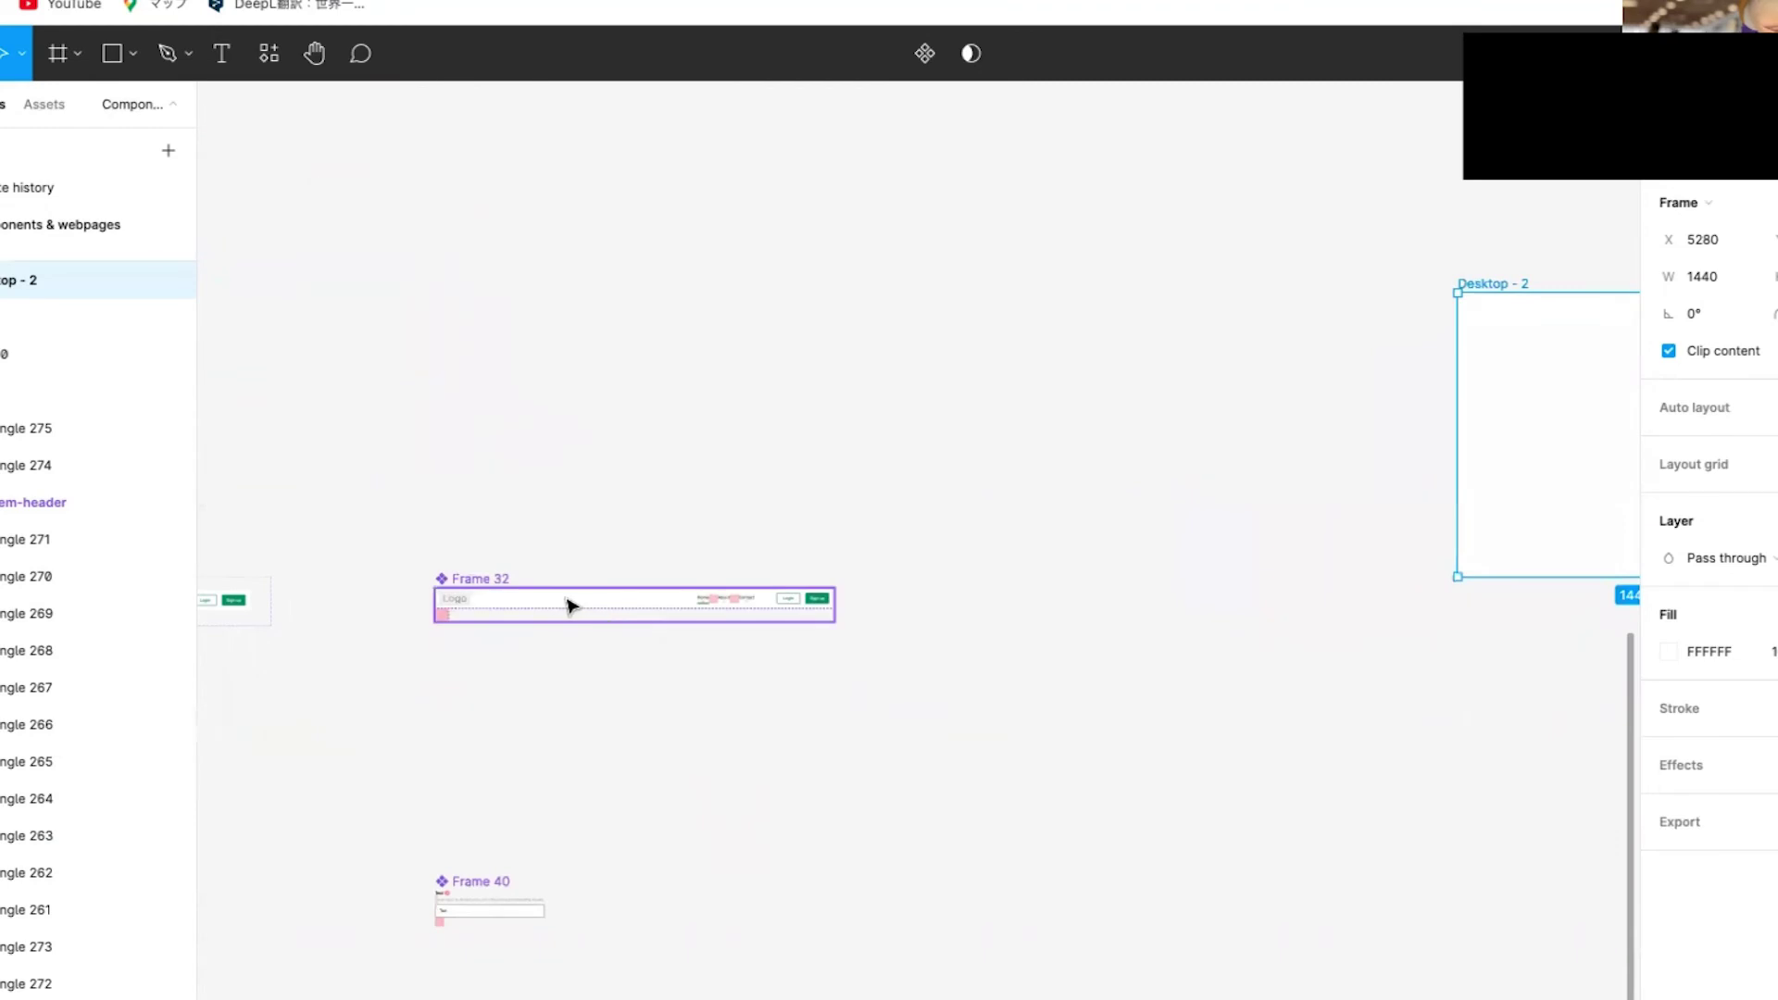
{"action": "scroll", "coordinate": [571, 607], "scroll_direction": "up", "scroll_amount": 2}
{"action": "scroll", "coordinate": [569, 609], "scroll_direction": "down", "scroll_amount": 3}
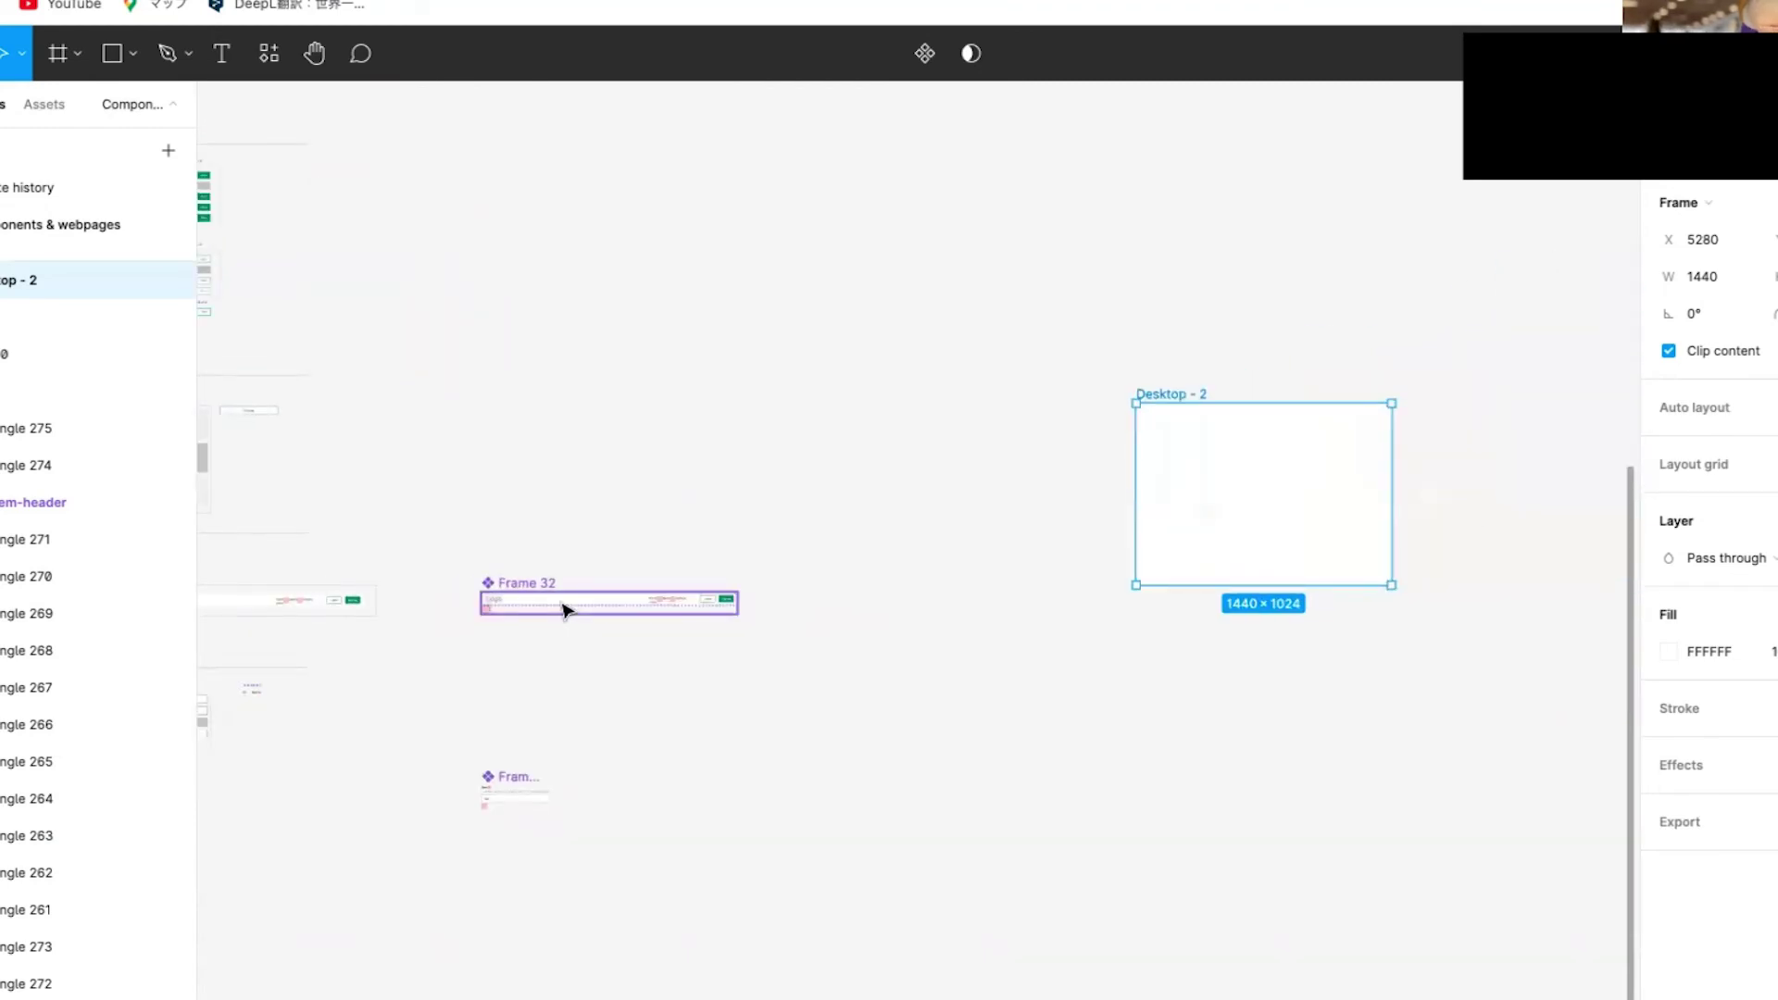
{"action": "scroll", "coordinate": [443, 683], "scroll_direction": "up", "scroll_amount": 2}
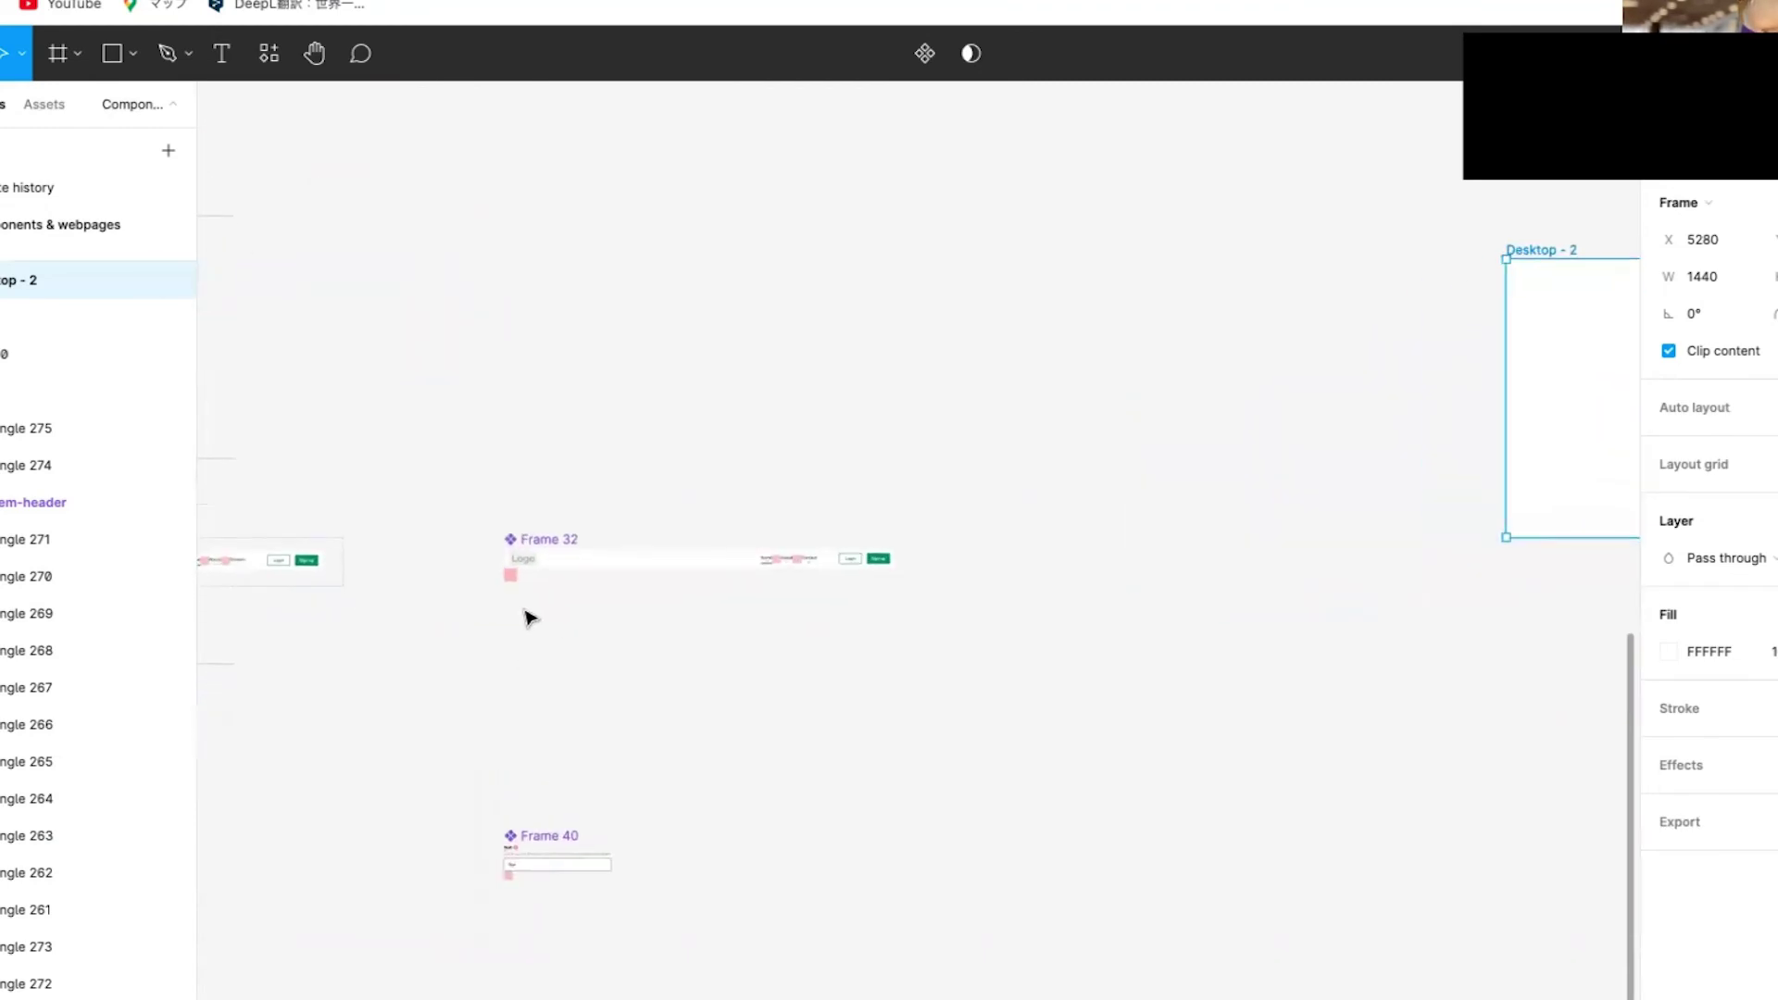
{"action": "left_click", "coordinate": [551, 576]}
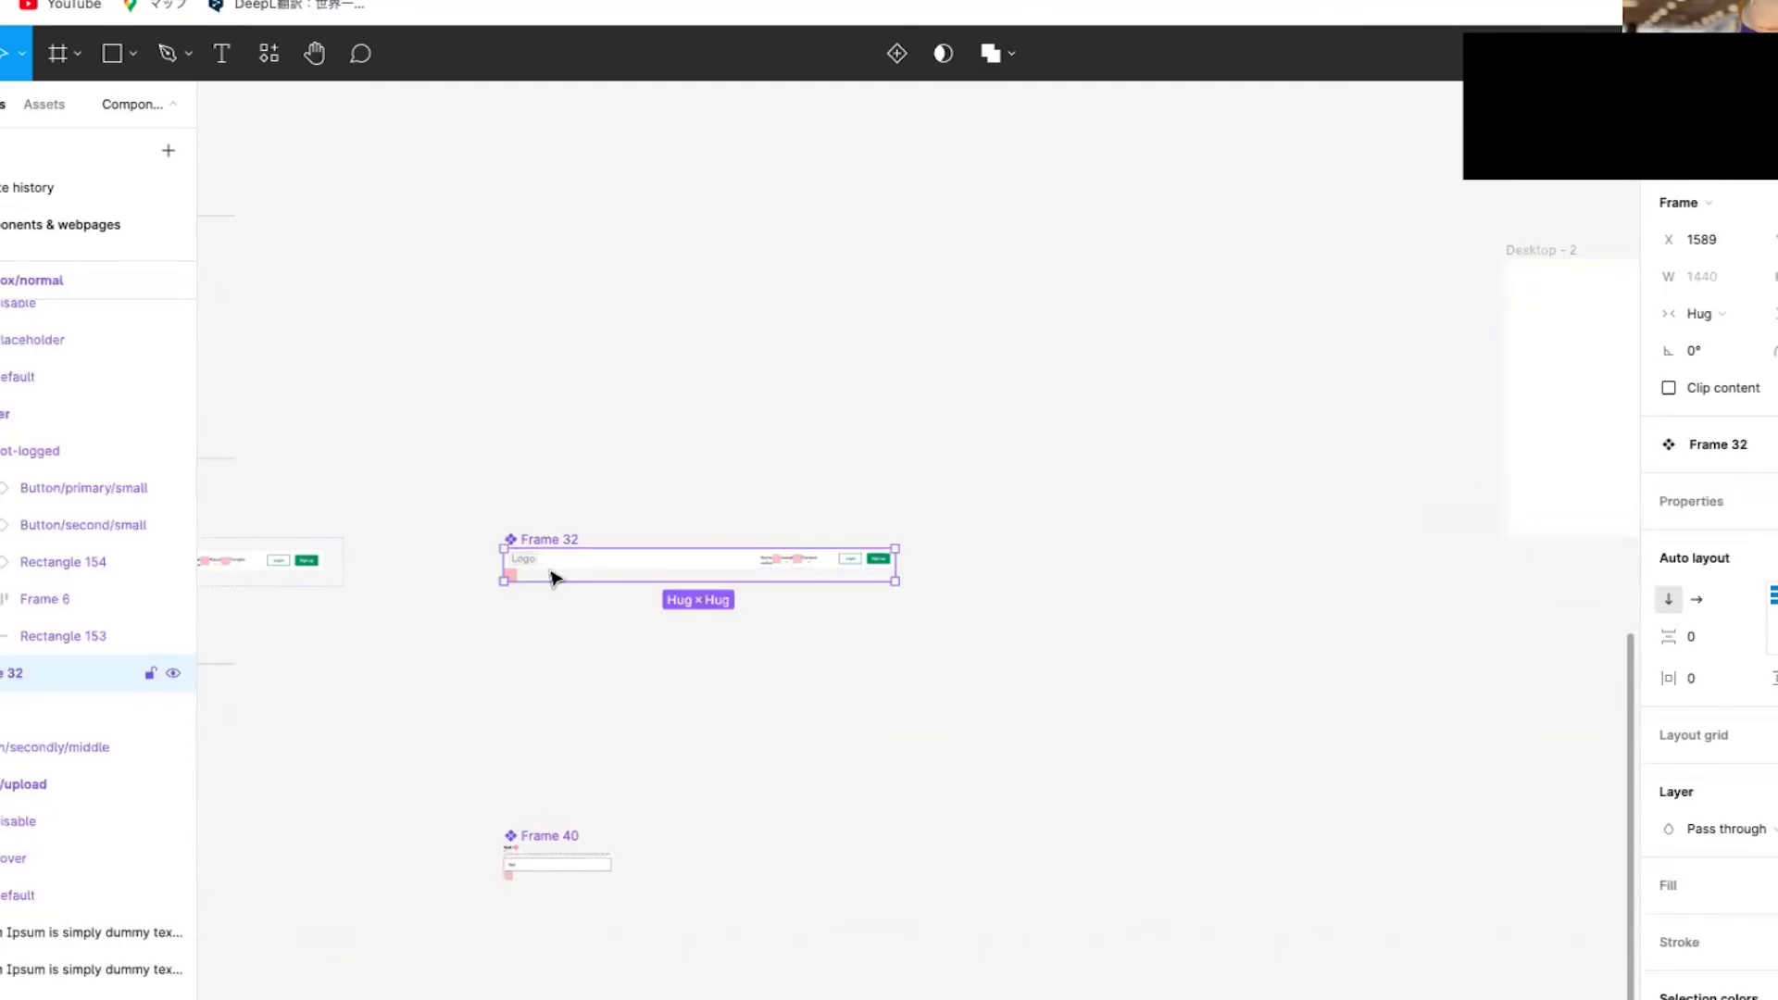
{"action": "left_click_drag", "start_coordinate": [560, 571], "coordinate": [1185, 470]}
{"action": "scroll", "coordinate": [1185, 471], "scroll_direction": "right", "scroll_amount": 5}
{"action": "scroll", "coordinate": [1019, 459], "scroll_direction": "up", "scroll_amount": 2}
{"action": "scroll", "coordinate": [884, 445], "scroll_direction": "up", "scroll_amount": 1}
{"action": "left_click_drag", "start_coordinate": [861, 478], "coordinate": [1359, 260]}
{"action": "scroll", "coordinate": [1369, 280], "scroll_direction": "right", "scroll_amount": 2}
{"action": "scroll", "coordinate": [1367, 279], "scroll_direction": "up", "scroll_amount": 5}
{"action": "left_click_drag", "start_coordinate": [969, 270], "coordinate": [968, 212]}
{"action": "left_click", "coordinate": [564, 315]}
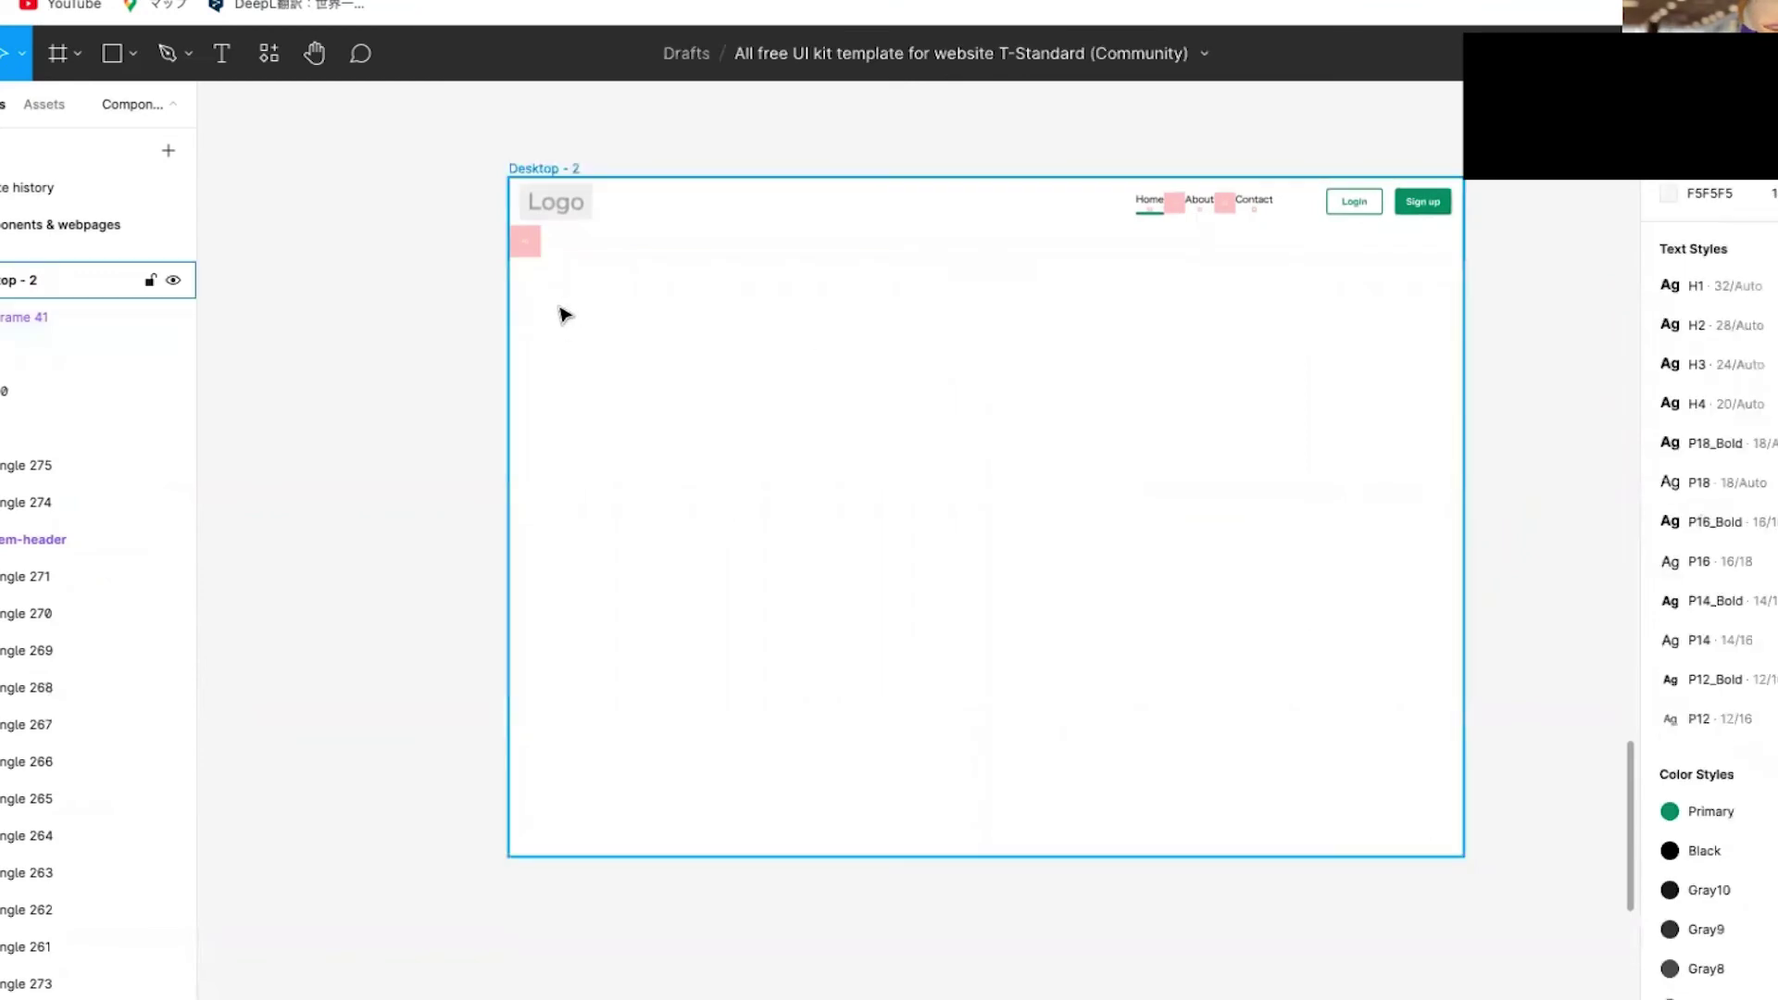
- Examine the pink margin square beneath the logo in the Desktop - 2 header
{"action": "scroll", "coordinate": [564, 315], "scroll_direction": "up", "scroll_amount": 5}
{"action": "scroll", "coordinate": [564, 311], "scroll_direction": "up", "scroll_amount": 3}
{"action": "left_click", "coordinate": [523, 326]}
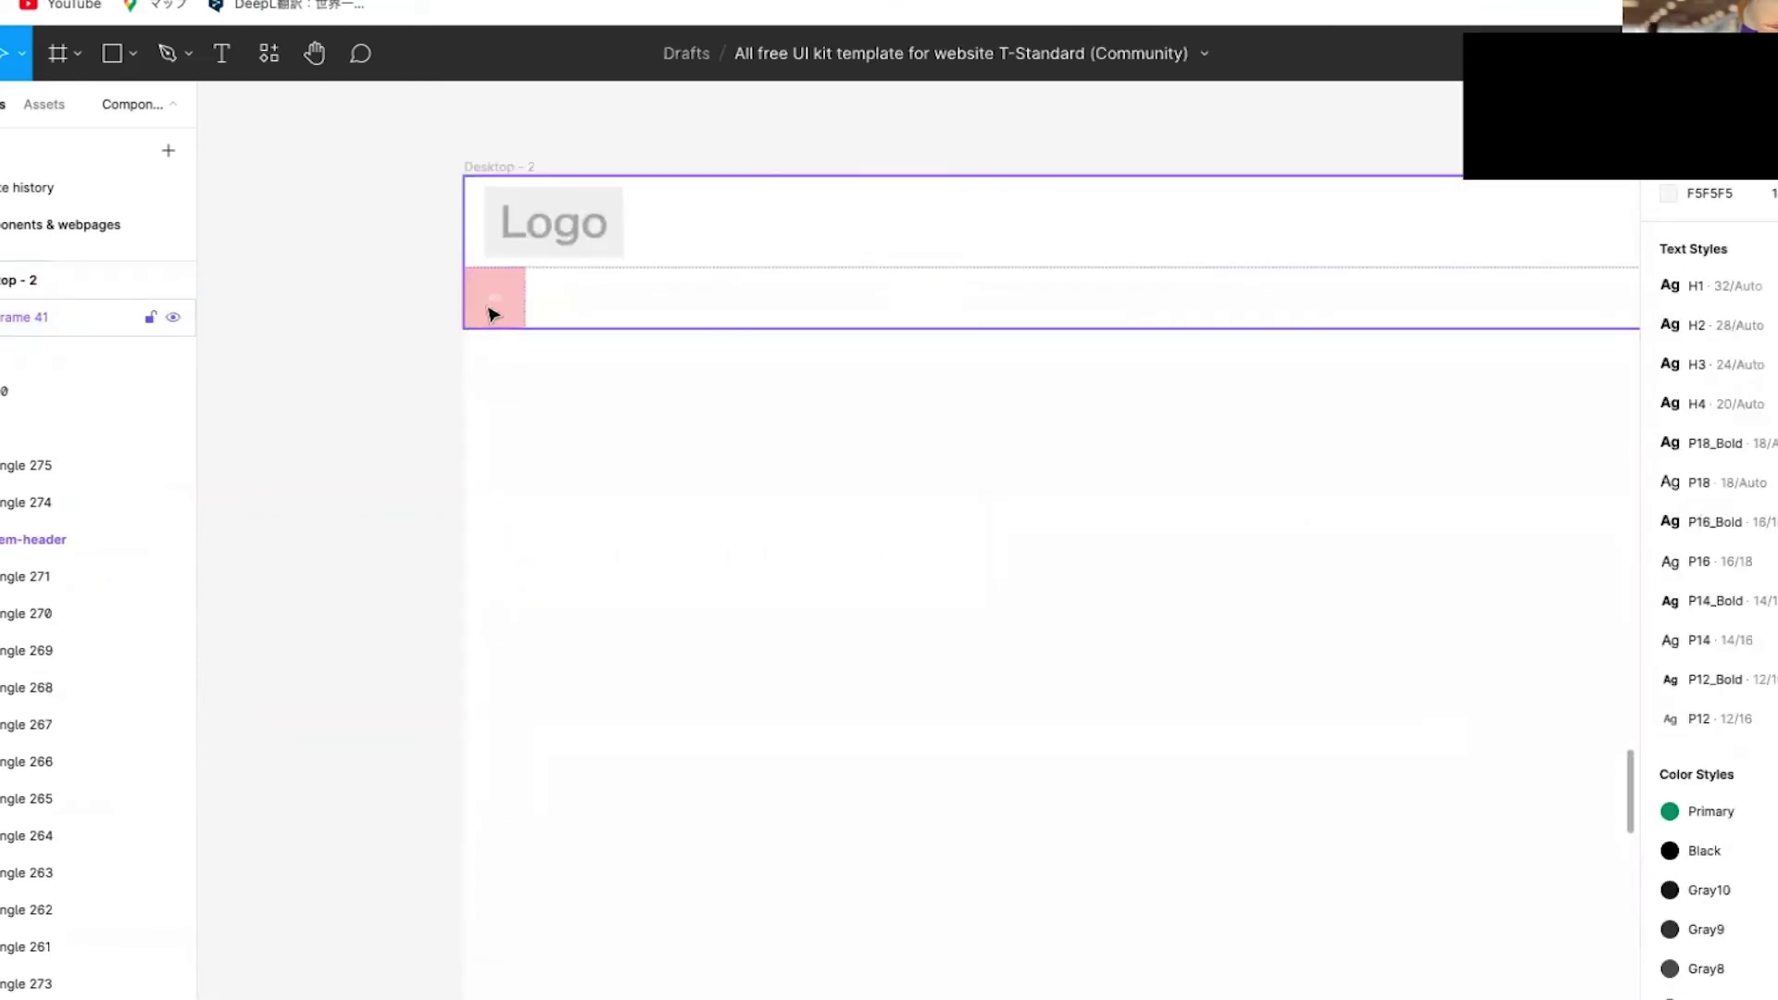
{"action": "scroll", "coordinate": [493, 311], "scroll_direction": "down", "scroll_amount": 3}
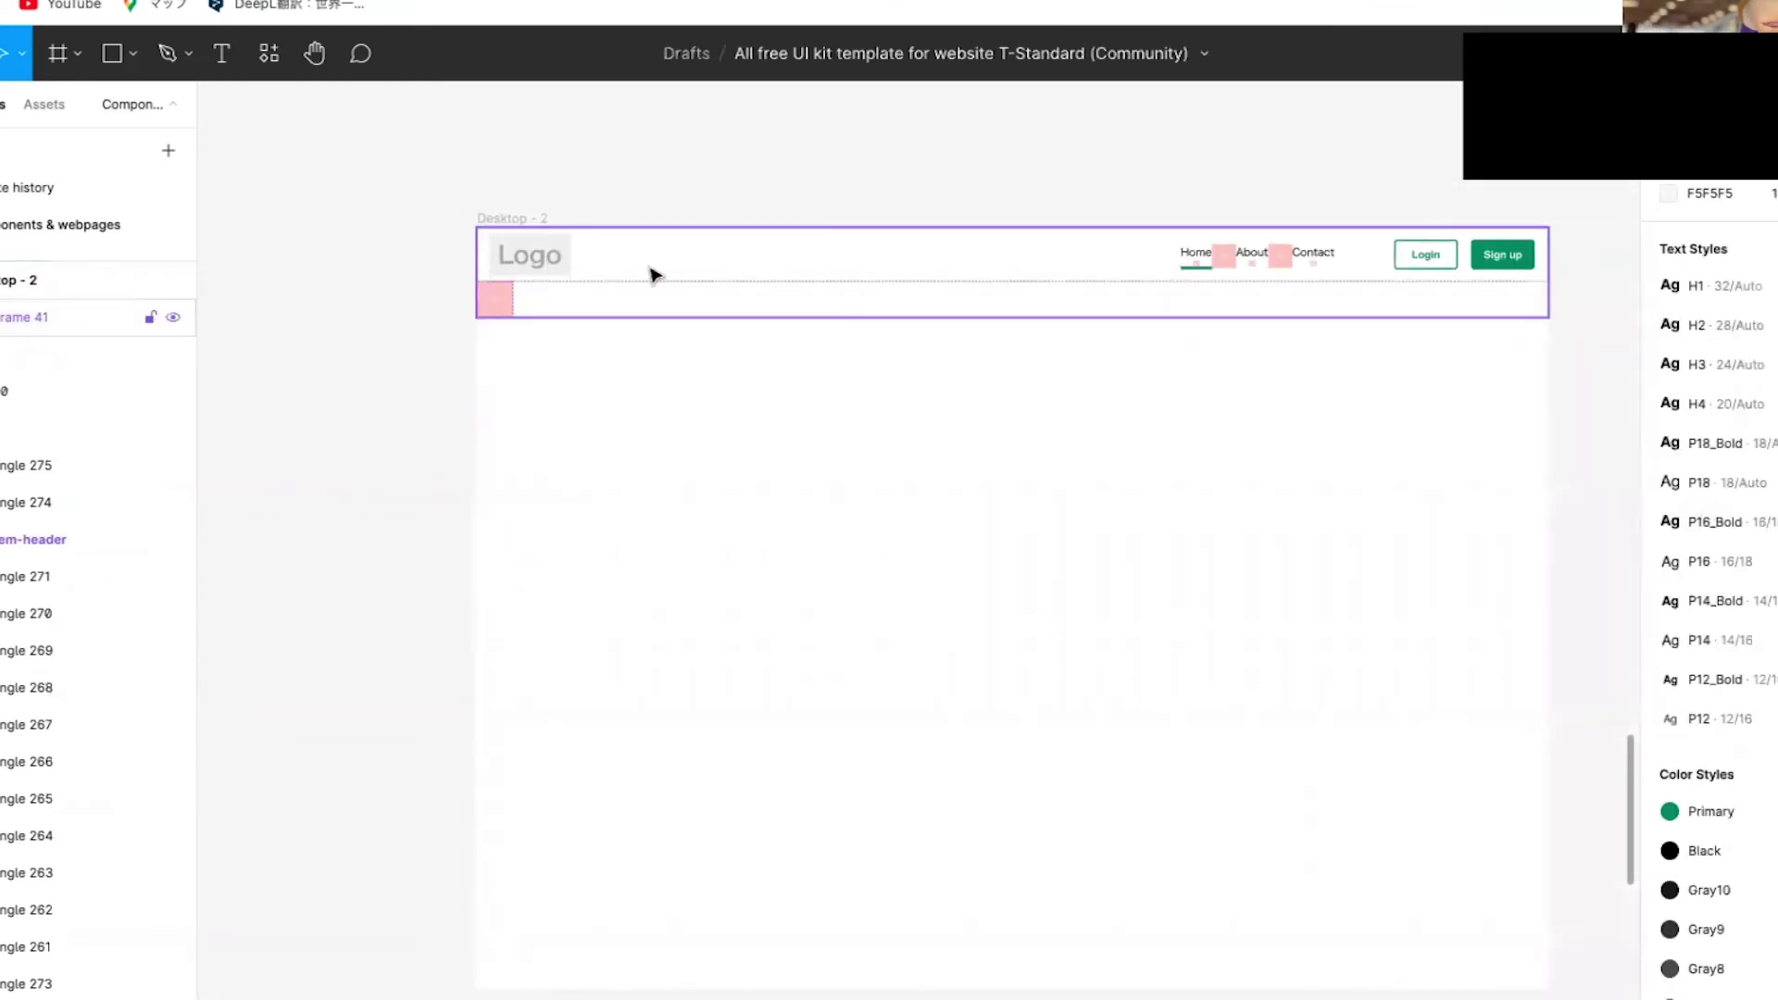
{"action": "scroll", "coordinate": [567, 278], "scroll_direction": "up", "scroll_amount": 2}
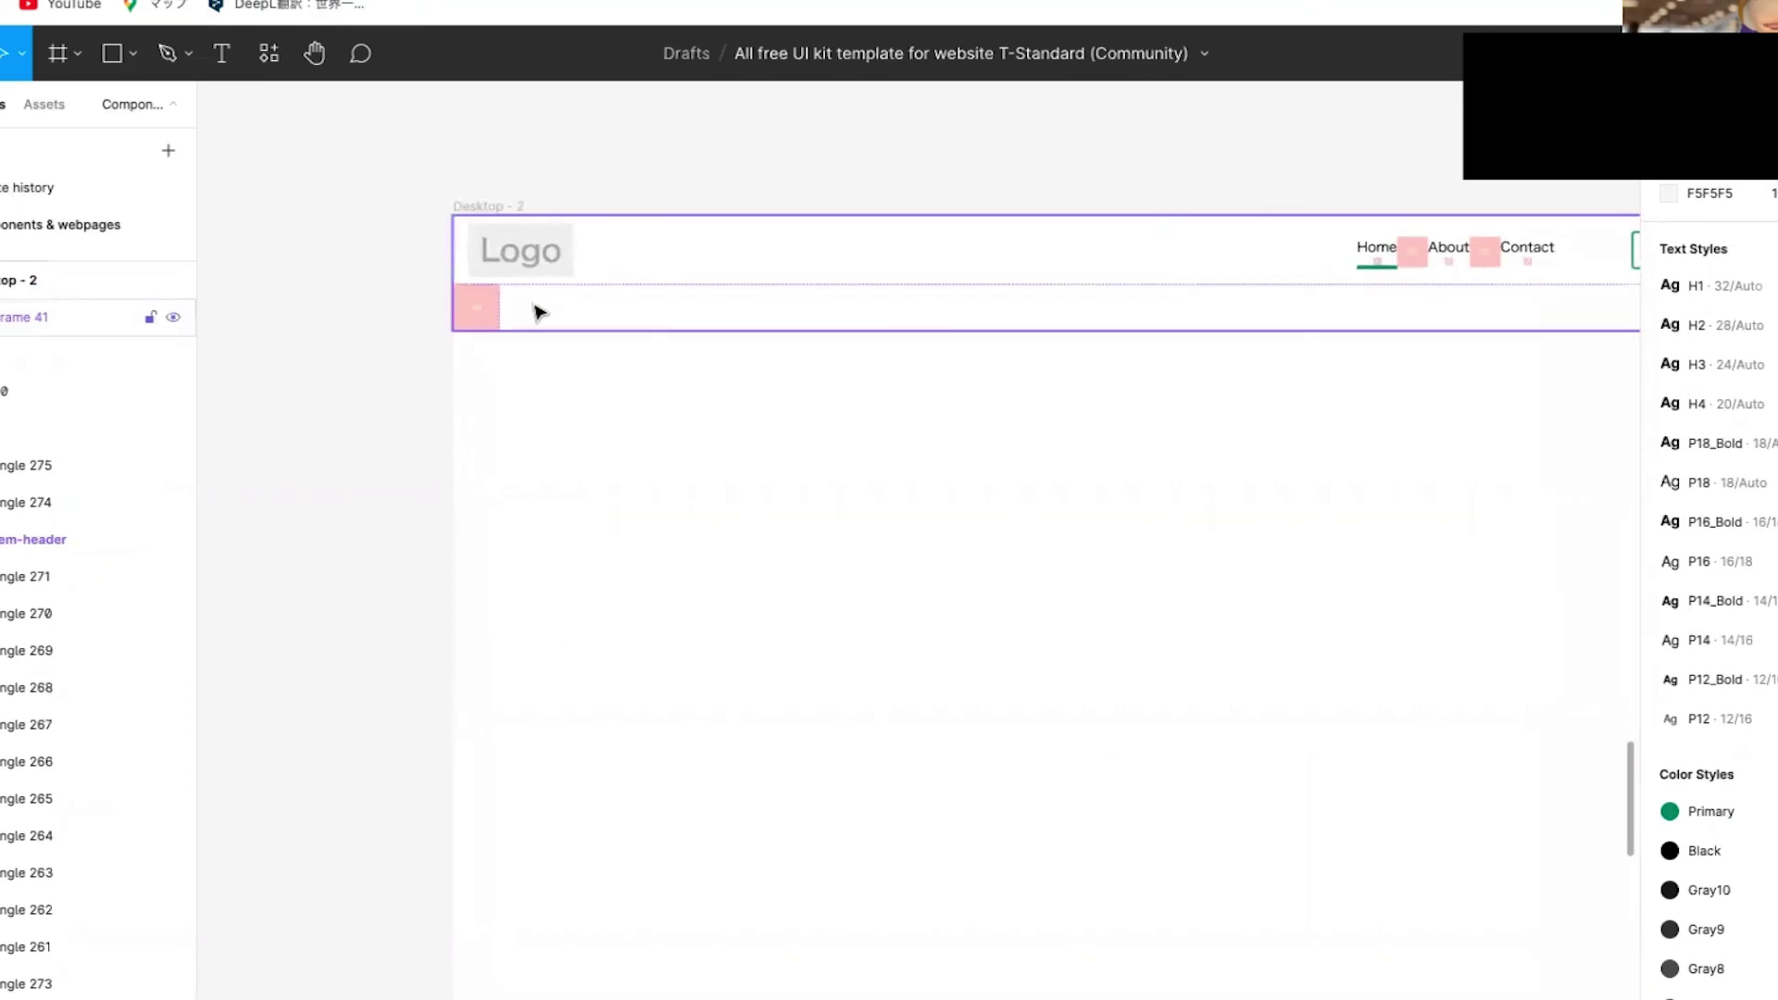
{"action": "left_click", "coordinate": [477, 344]}
{"action": "left_click", "coordinate": [477, 305]}
- Copy the Lv.2 textbox component Frame 40 into the middle of Desktop - 2
{"action": "scroll", "coordinate": [468, 336], "scroll_direction": "down", "scroll_amount": 3}
{"action": "scroll", "coordinate": [467, 335], "scroll_direction": "left", "scroll_amount": 5}
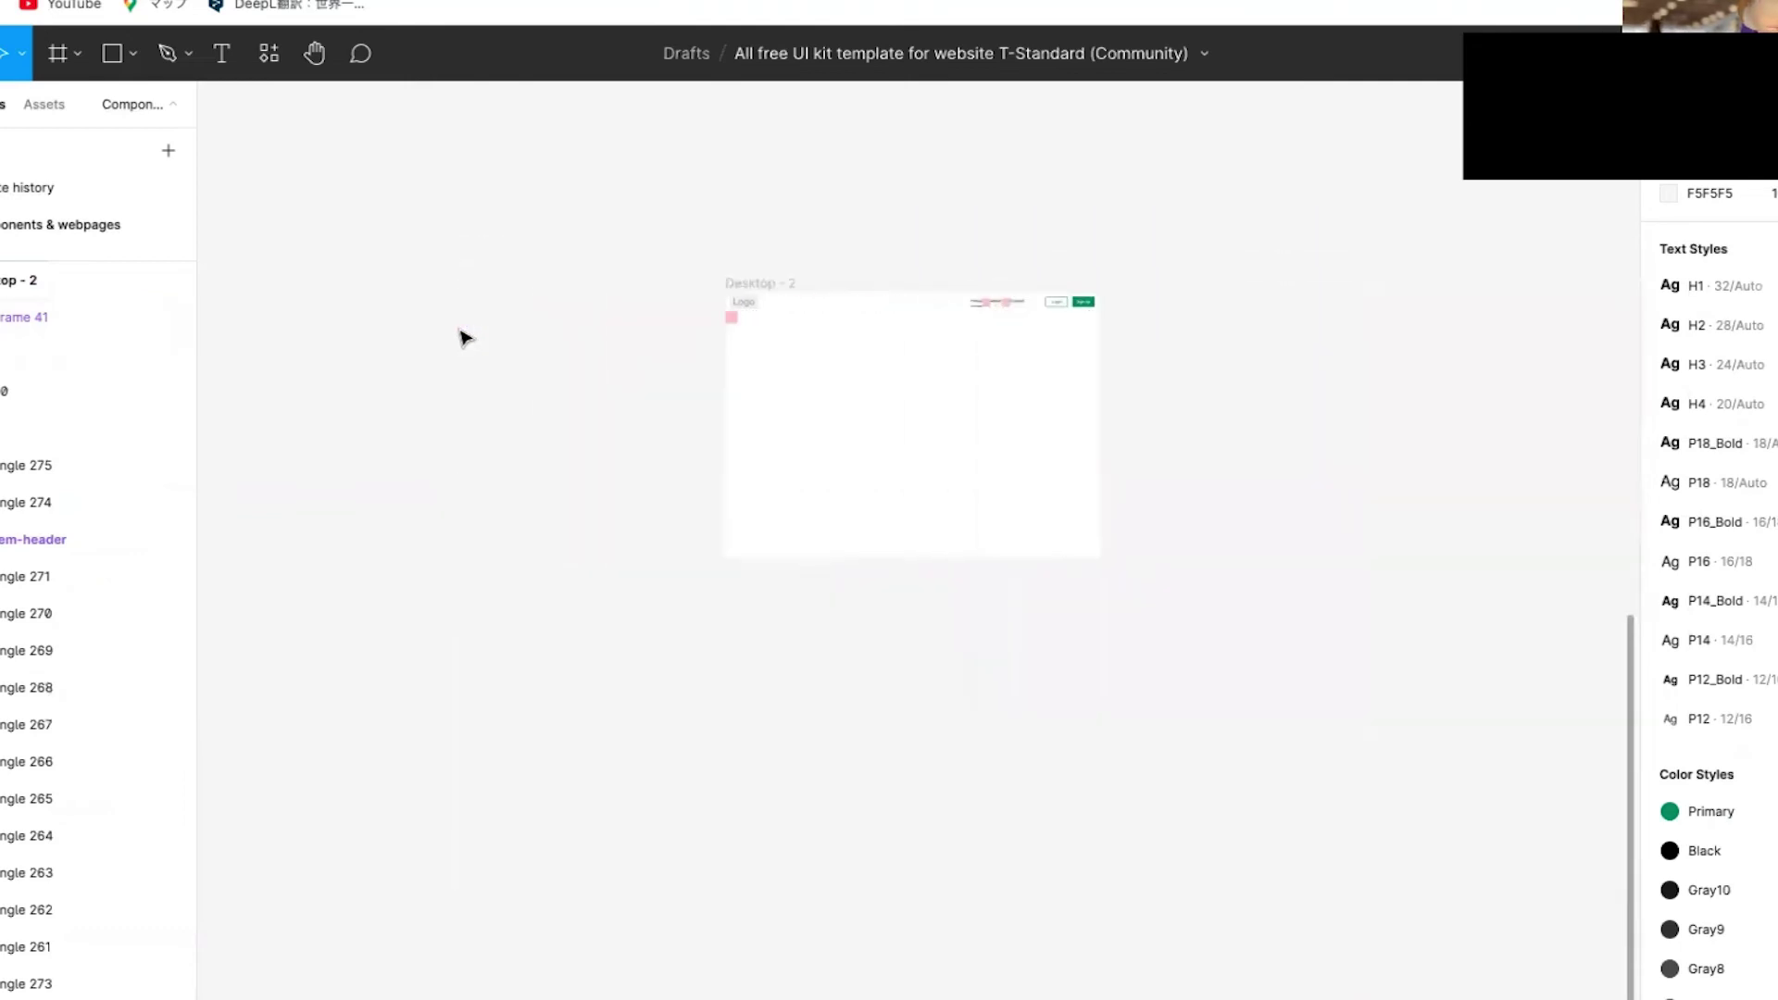
{"action": "scroll", "coordinate": [466, 338], "scroll_direction": "down", "scroll_amount": 2}
{"action": "scroll", "coordinate": [482, 357], "scroll_direction": "left", "scroll_amount": 5}
{"action": "scroll", "coordinate": [481, 357], "scroll_direction": "down", "scroll_amount": 2}
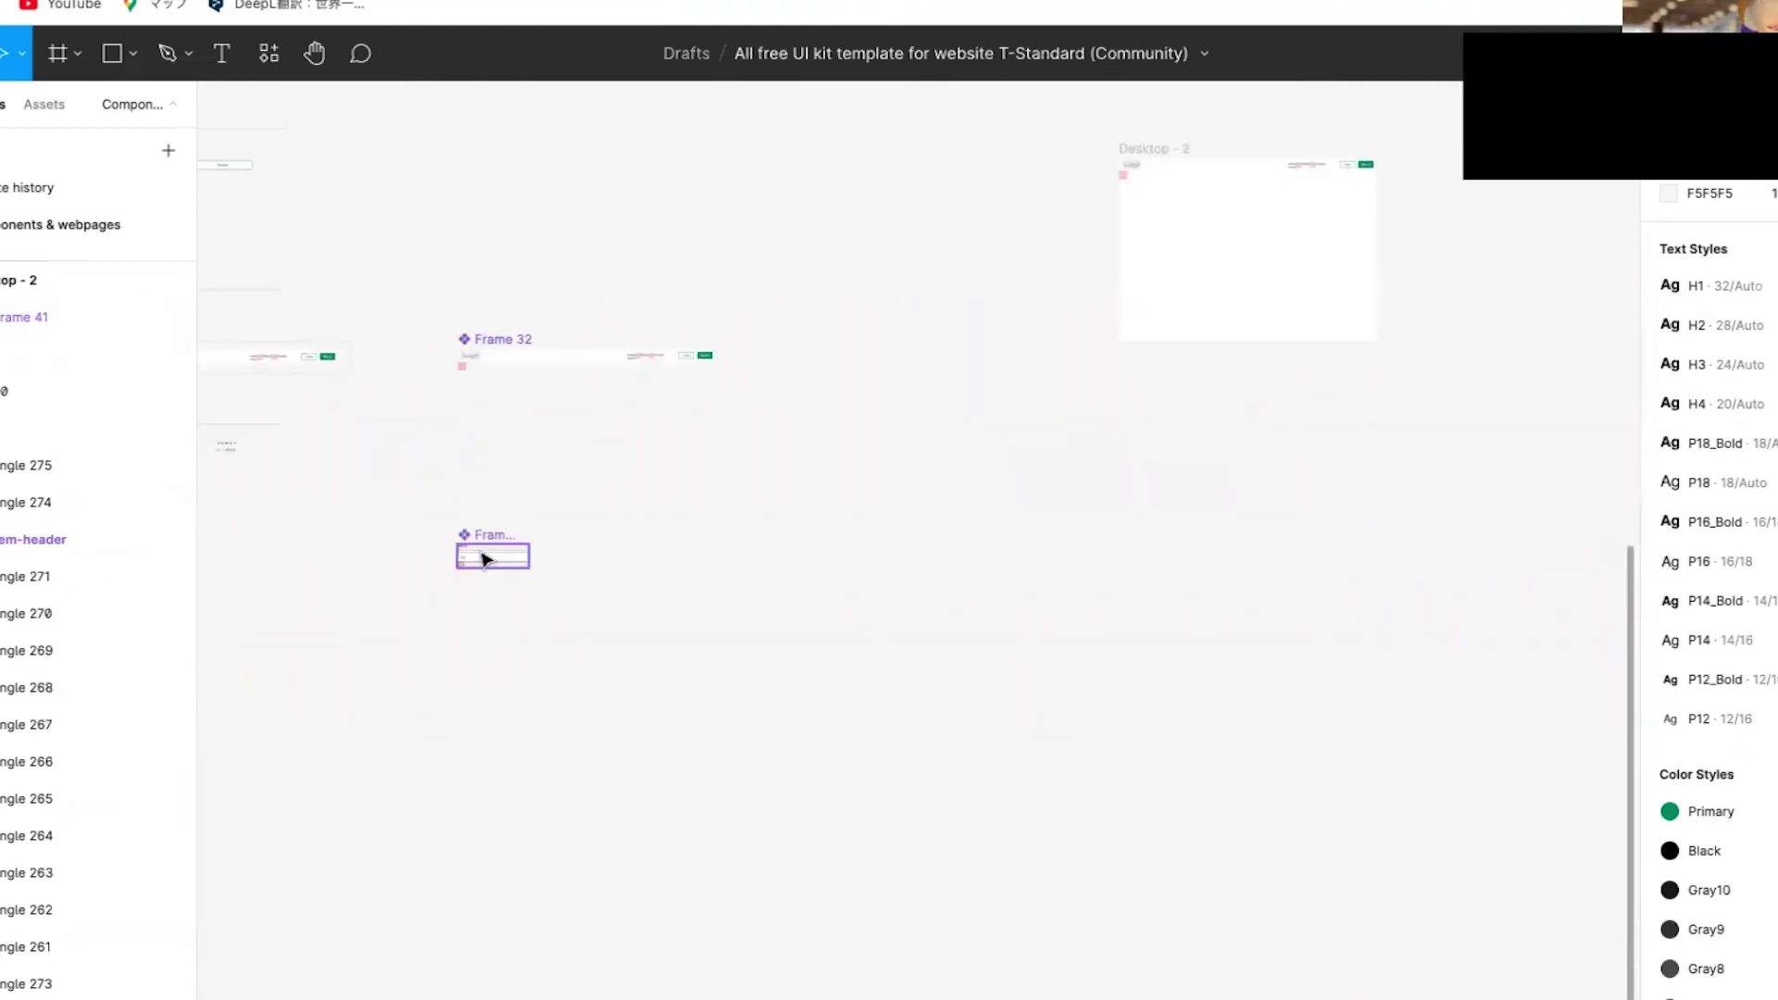
{"action": "left_click_drag", "start_coordinate": [481, 563], "coordinate": [1180, 290]}
{"action": "scroll", "coordinate": [1179, 290], "scroll_direction": "up", "scroll_amount": 5}
{"action": "scroll", "coordinate": [1160, 323], "scroll_direction": "up", "scroll_amount": 3}
{"action": "scroll", "coordinate": [1112, 346], "scroll_direction": "right", "scroll_amount": 2}
- Add a text box about 514 × 184 above the textbox on Desktop - 2, enter "Sign in" and enlarge it to heading size
{"action": "key", "text": "t"}
{"action": "left_click_drag", "start_coordinate": [1032, 373], "coordinate": [1242, 454]}
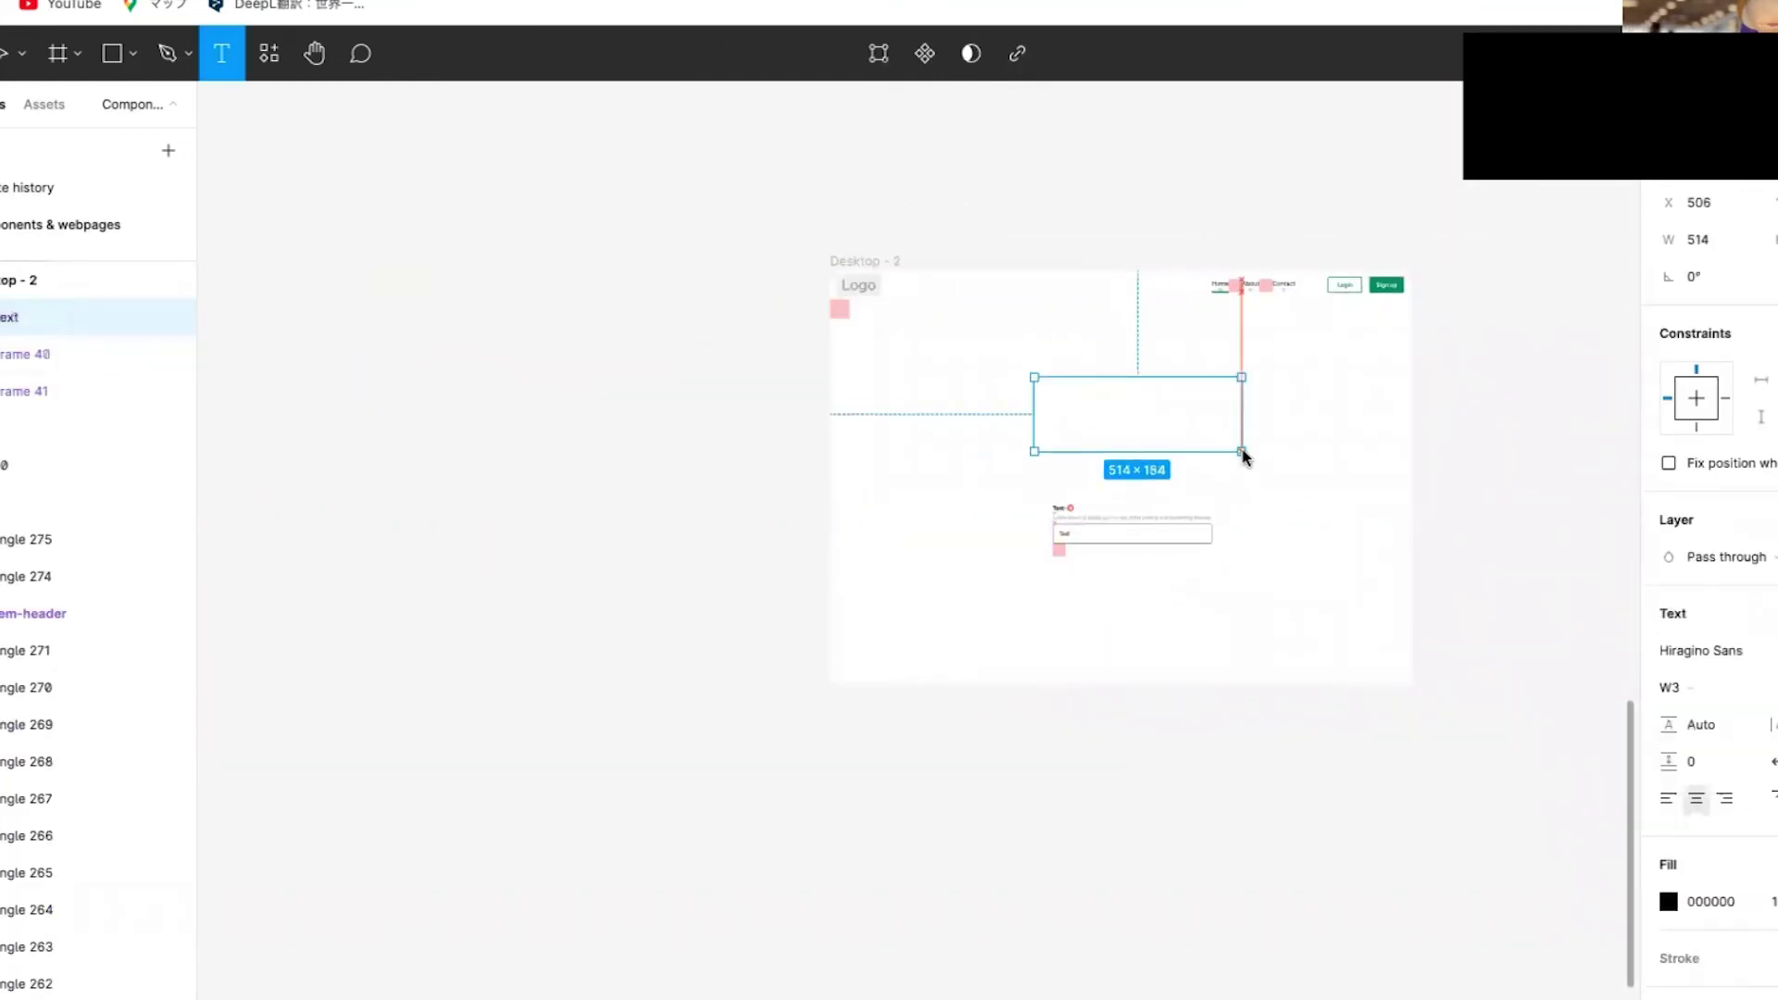
{"action": "scroll", "coordinate": [1278, 481], "scroll_direction": "up", "scroll_amount": 3}
{"action": "type", "text": "Big"}
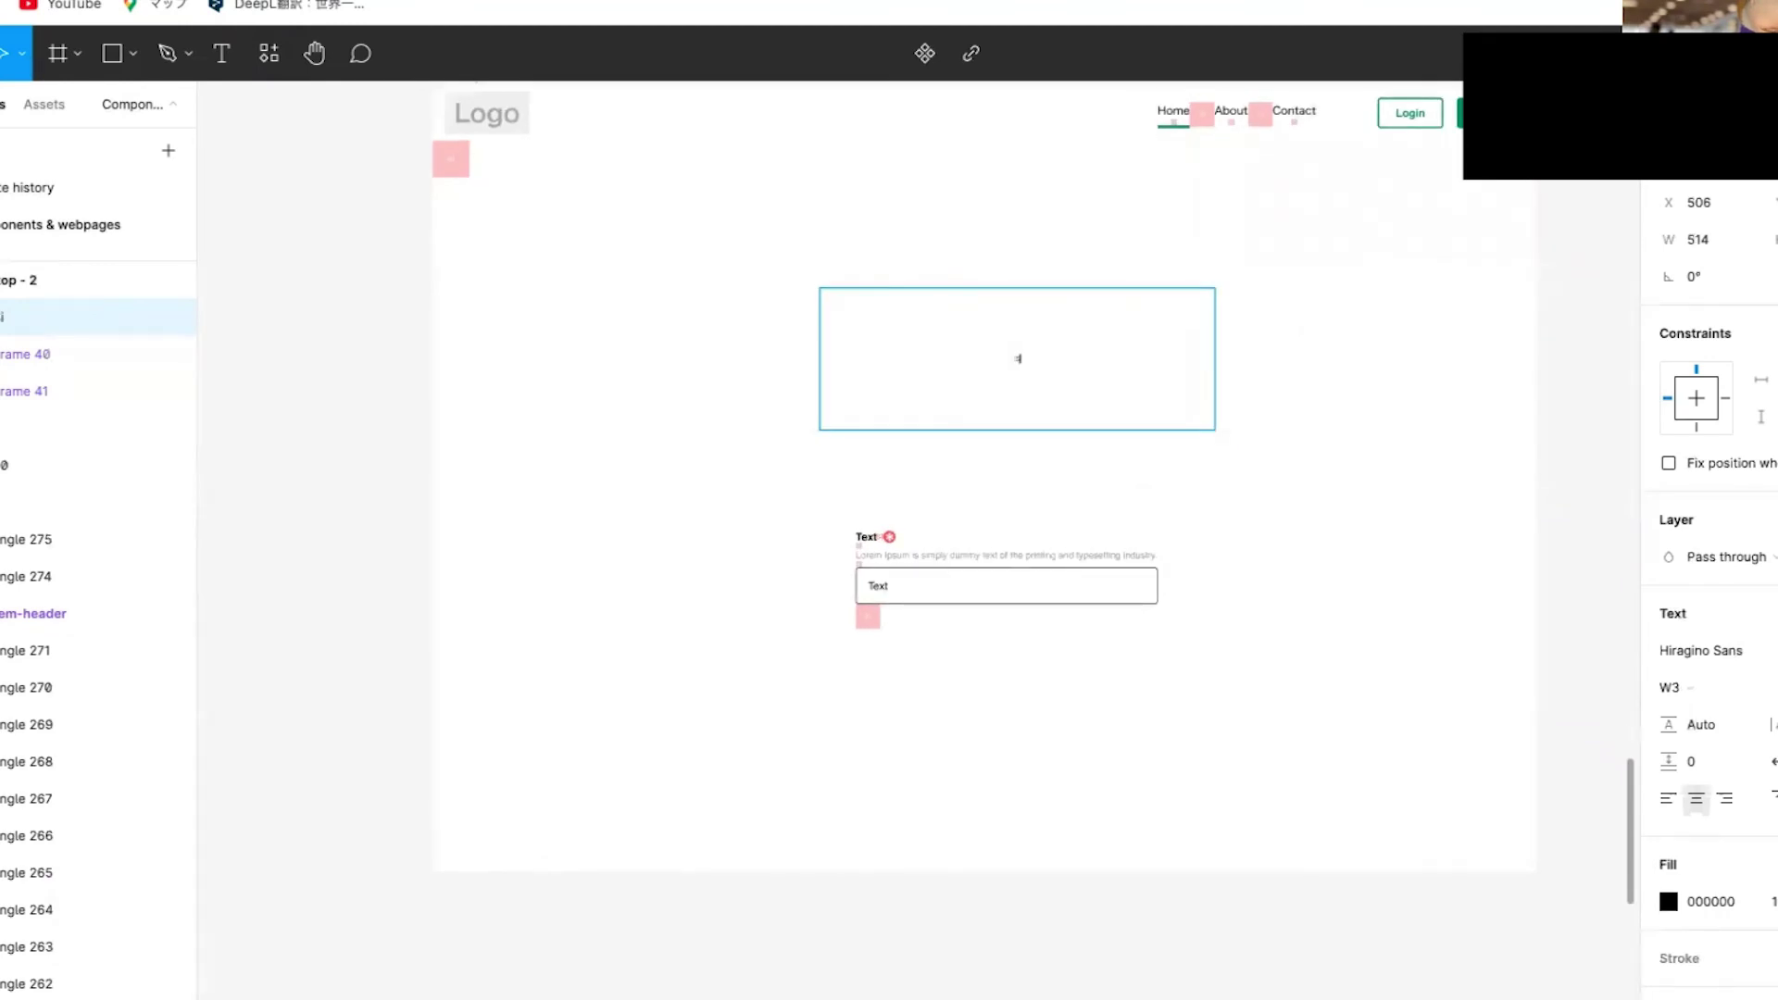
{"action": "type", "text": "n in"}
{"action": "key", "text": "super+a"}
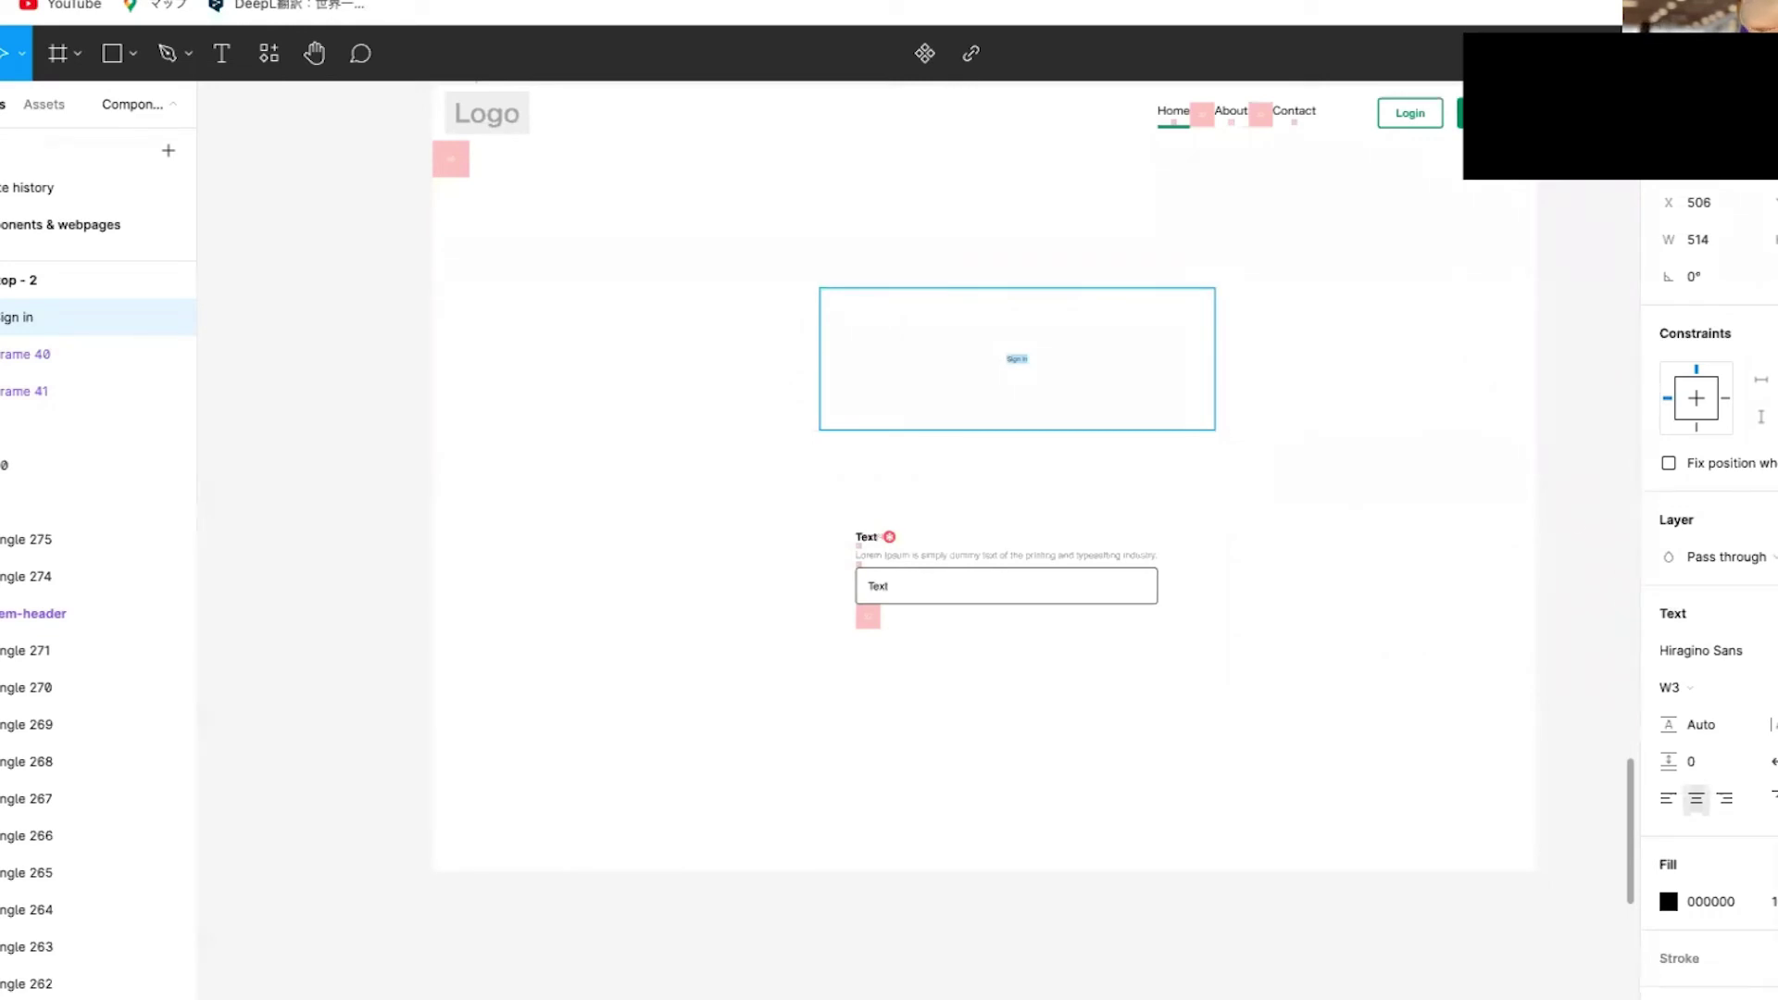
{"action": "key", "text": "Return"}
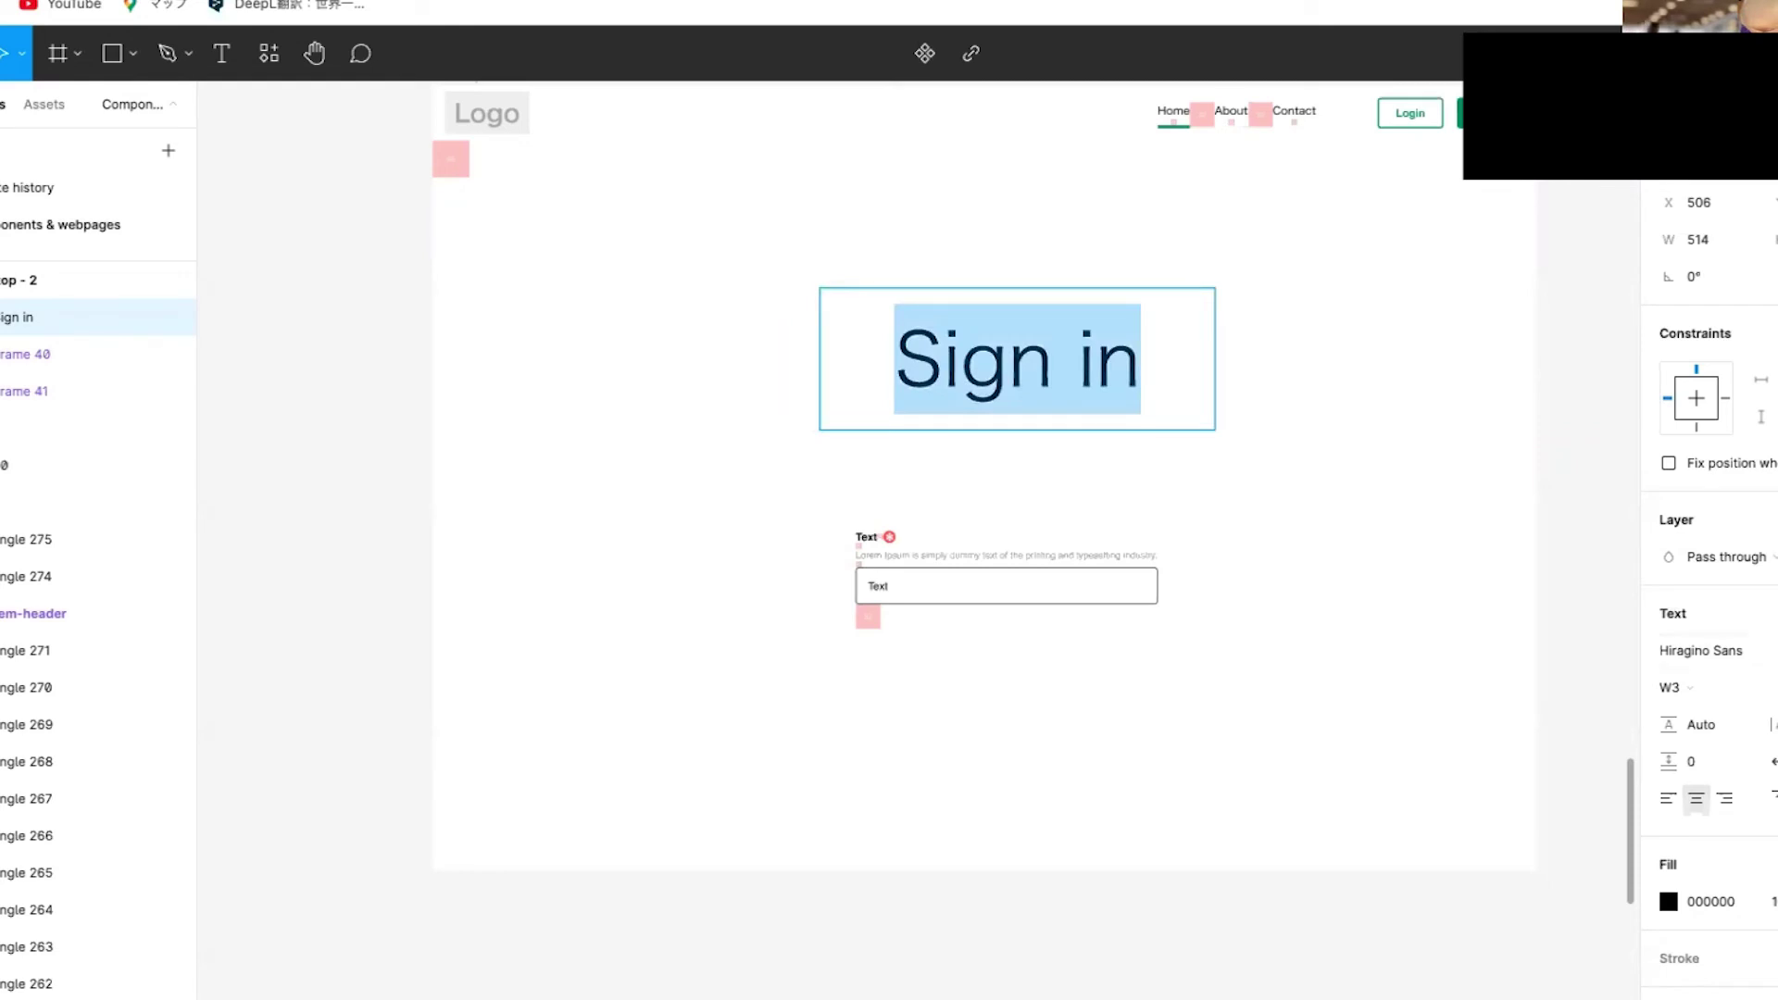
- Set the Sign in heading to auto width and move both it and the textbox instance up, centred on Desktop - 2
{"action": "left_click", "coordinate": [1324, 634]}
{"action": "left_click_drag", "start_coordinate": [1051, 362], "coordinate": [1037, 357]}
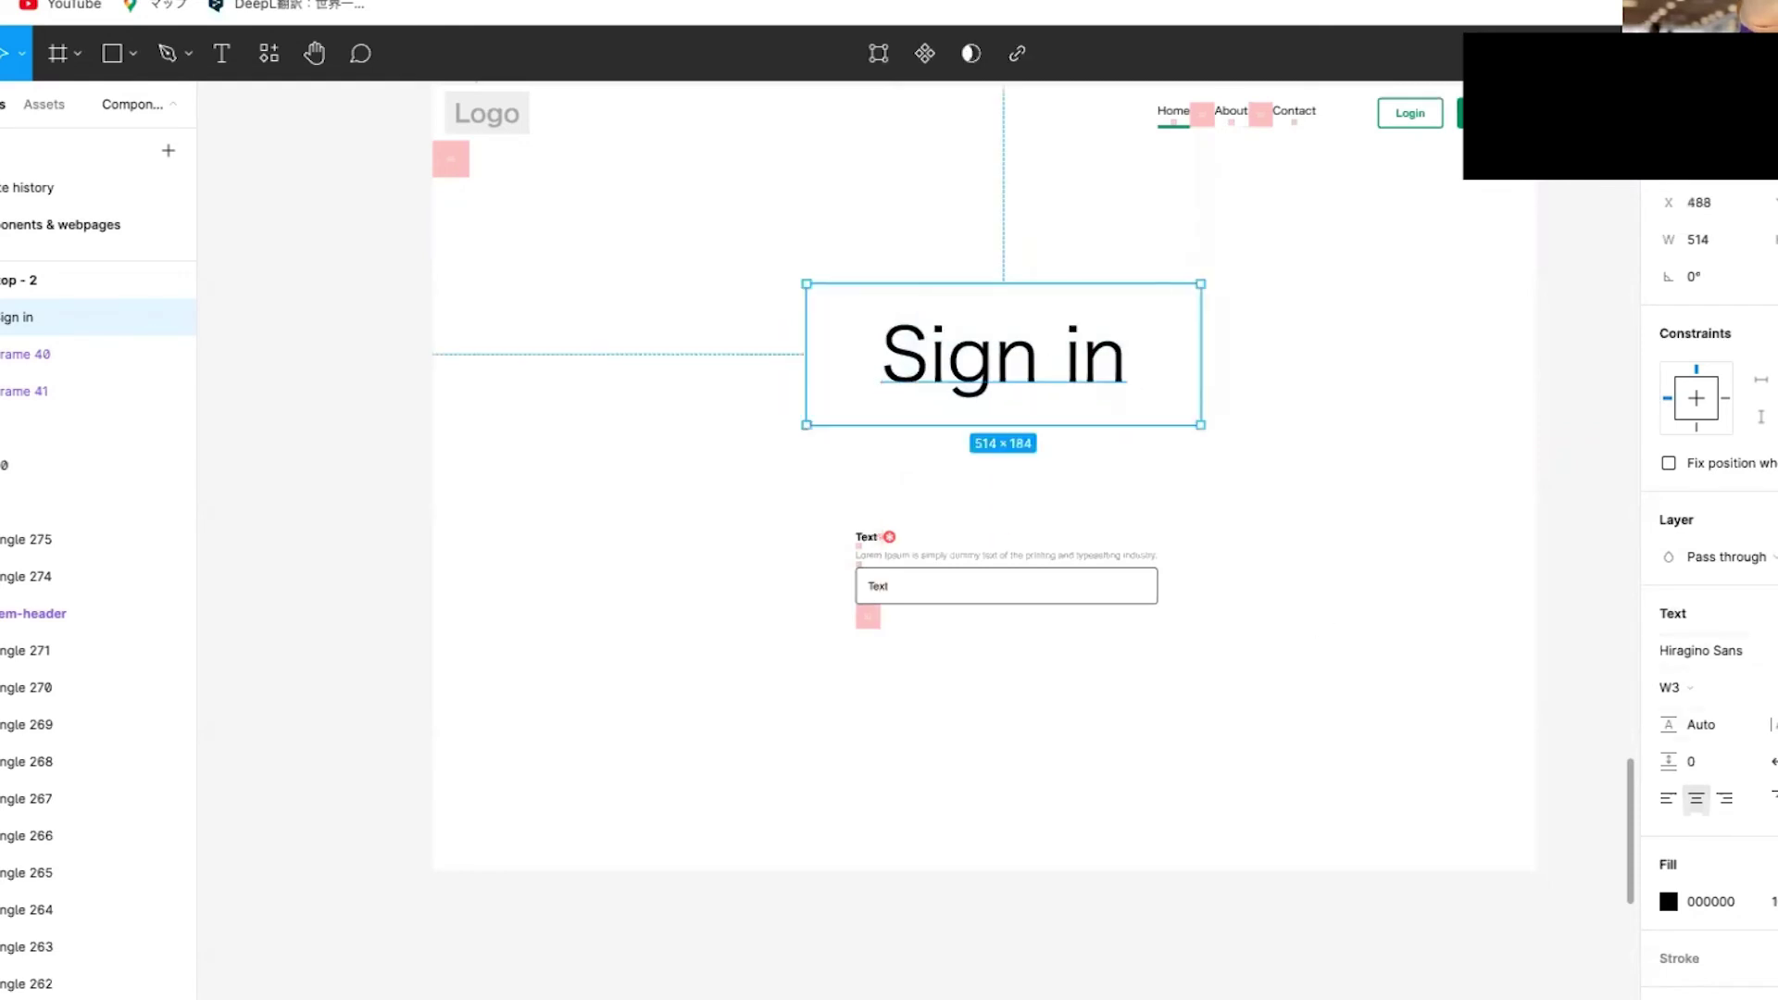
{"action": "left_click", "coordinate": [1775, 763]}
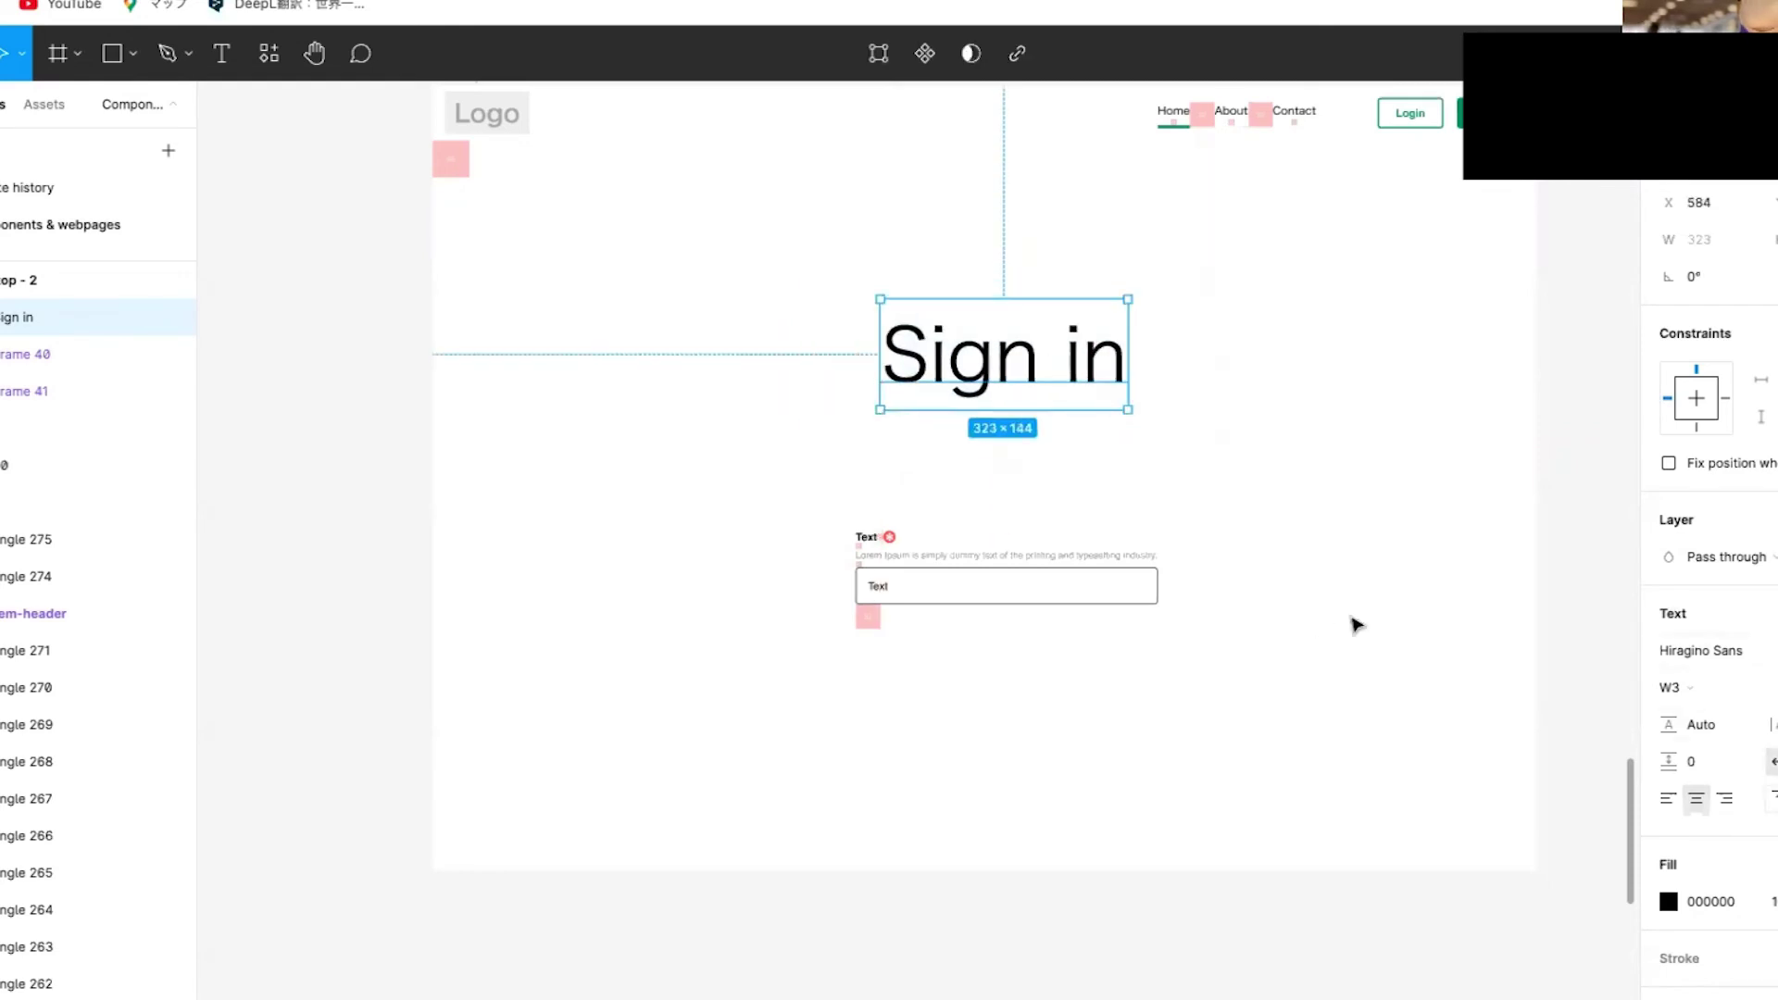
{"action": "left_click_drag", "start_coordinate": [965, 353], "coordinate": [945, 295]}
{"action": "left_click_drag", "start_coordinate": [992, 613], "coordinate": [977, 531]}
- Move the Frame 40 textbox instance directly beneath the Sign in heading on Desktop - 2
{"action": "scroll", "coordinate": [976, 532], "scroll_direction": "down", "scroll_amount": 5, "text": "ctrl"}
{"action": "scroll", "coordinate": [960, 582], "scroll_direction": "down", "scroll_amount": 3, "text": "ctrl"}
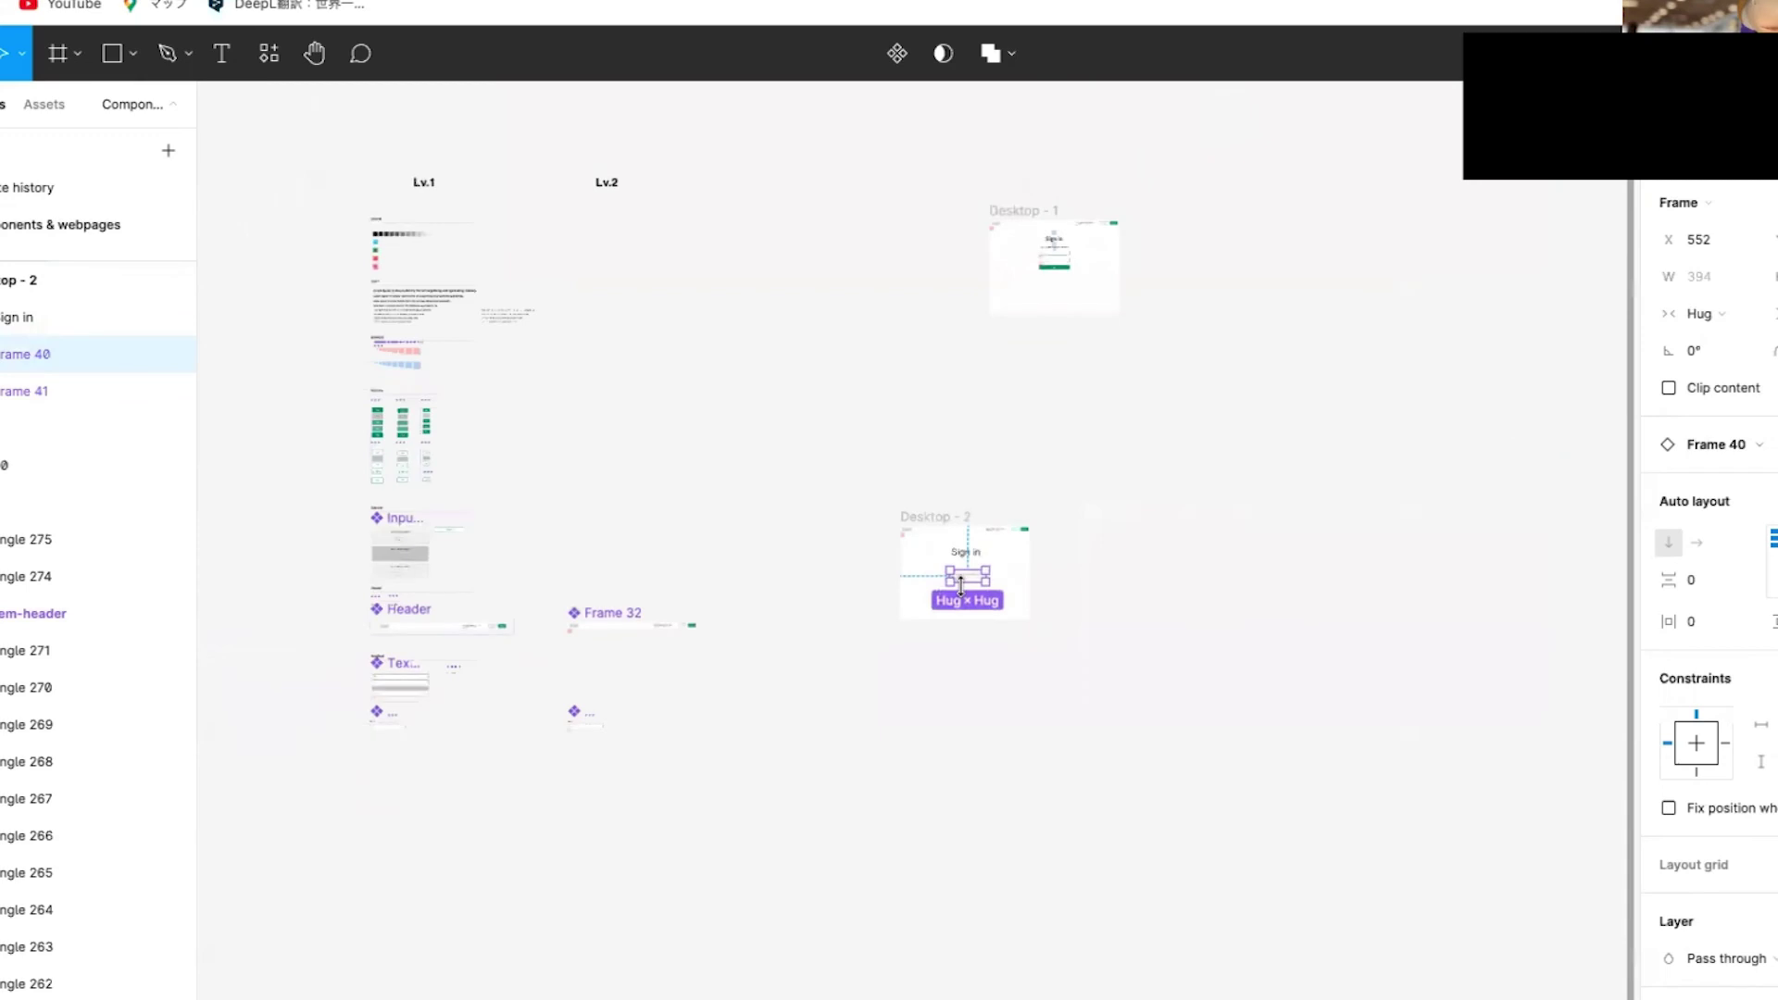
{"action": "scroll", "coordinate": [972, 412], "scroll_direction": "up", "scroll_amount": 3, "text": "ctrl"}
{"action": "scroll", "coordinate": [985, 427], "scroll_direction": "down", "scroll_amount": 3}
{"action": "scroll", "coordinate": [987, 448], "scroll_direction": "up", "scroll_amount": 10, "text": "ctrl"}
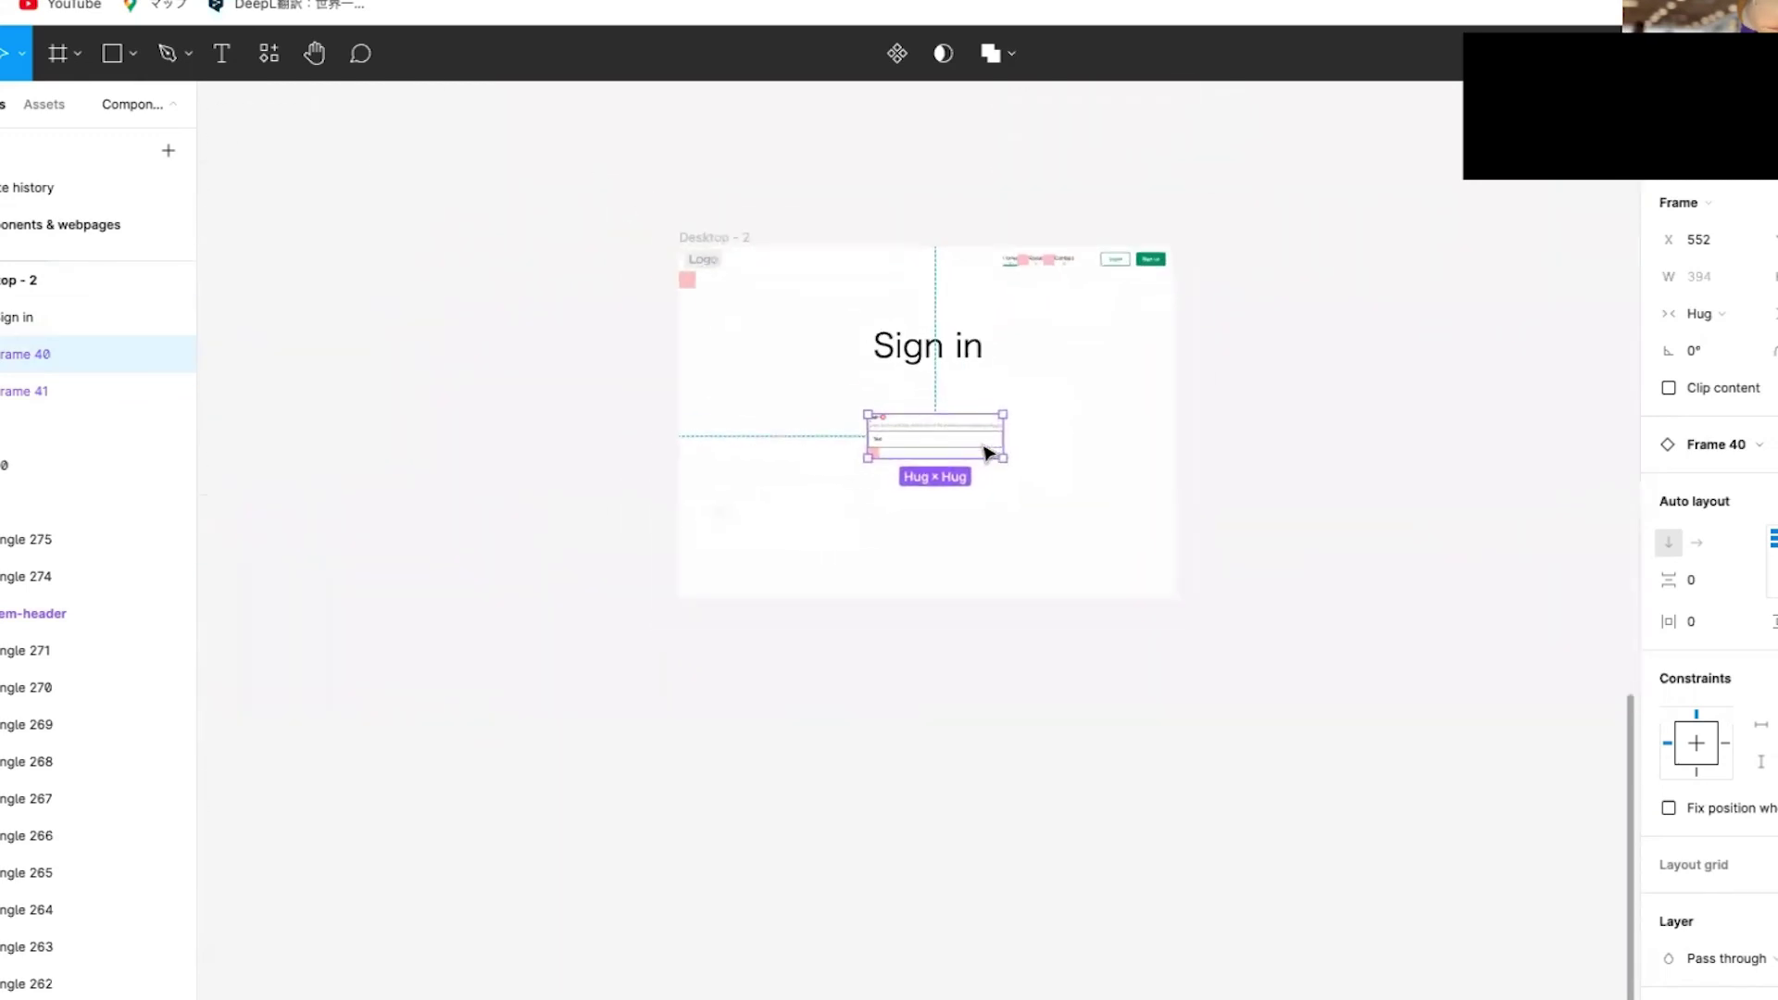
{"action": "left_click_drag", "start_coordinate": [905, 440], "coordinate": [895, 331]}
{"action": "scroll", "coordinate": [914, 404], "scroll_direction": "up", "scroll_amount": 3, "text": "ctrl"}
{"action": "scroll", "coordinate": [854, 428], "scroll_direction": "up", "scroll_amount": 2}
{"action": "left_click_drag", "start_coordinate": [854, 431], "coordinate": [838, 470]}
- Wrap the Sign in heading and the Frame 40 textbox instance together in auto layout
{"action": "left_click", "coordinate": [841, 326]}
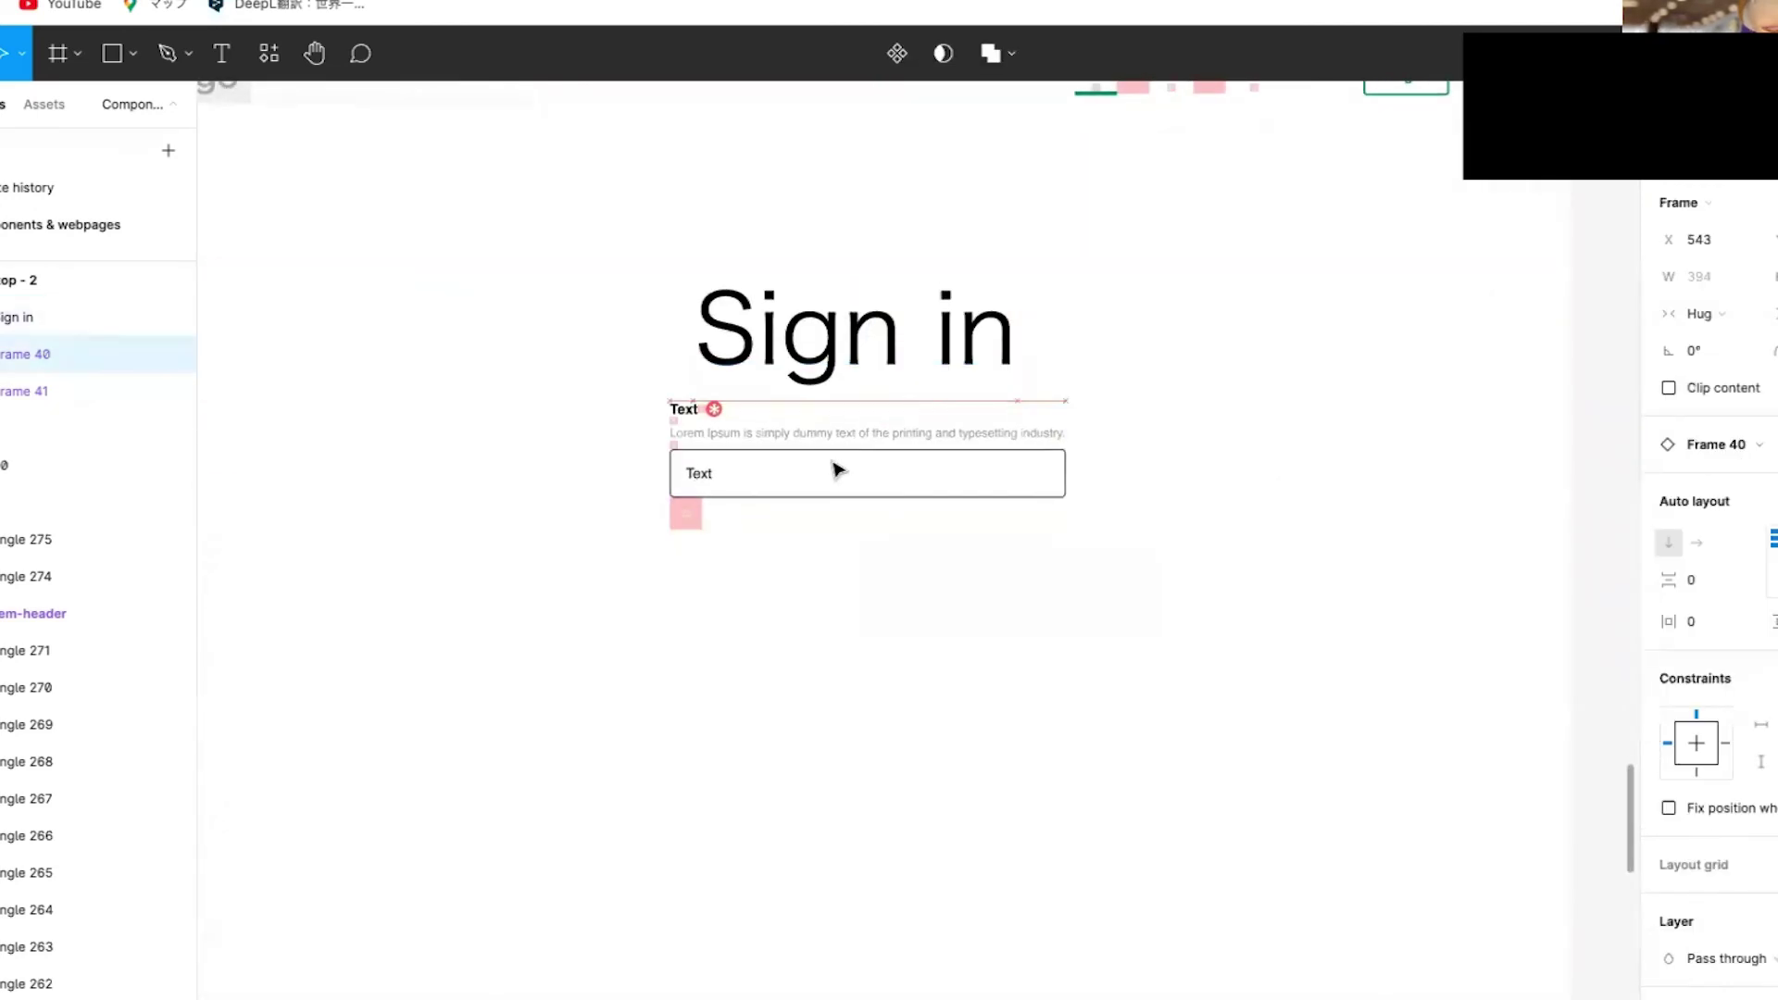
{"action": "left_click", "coordinate": [821, 335], "text": "shift"}
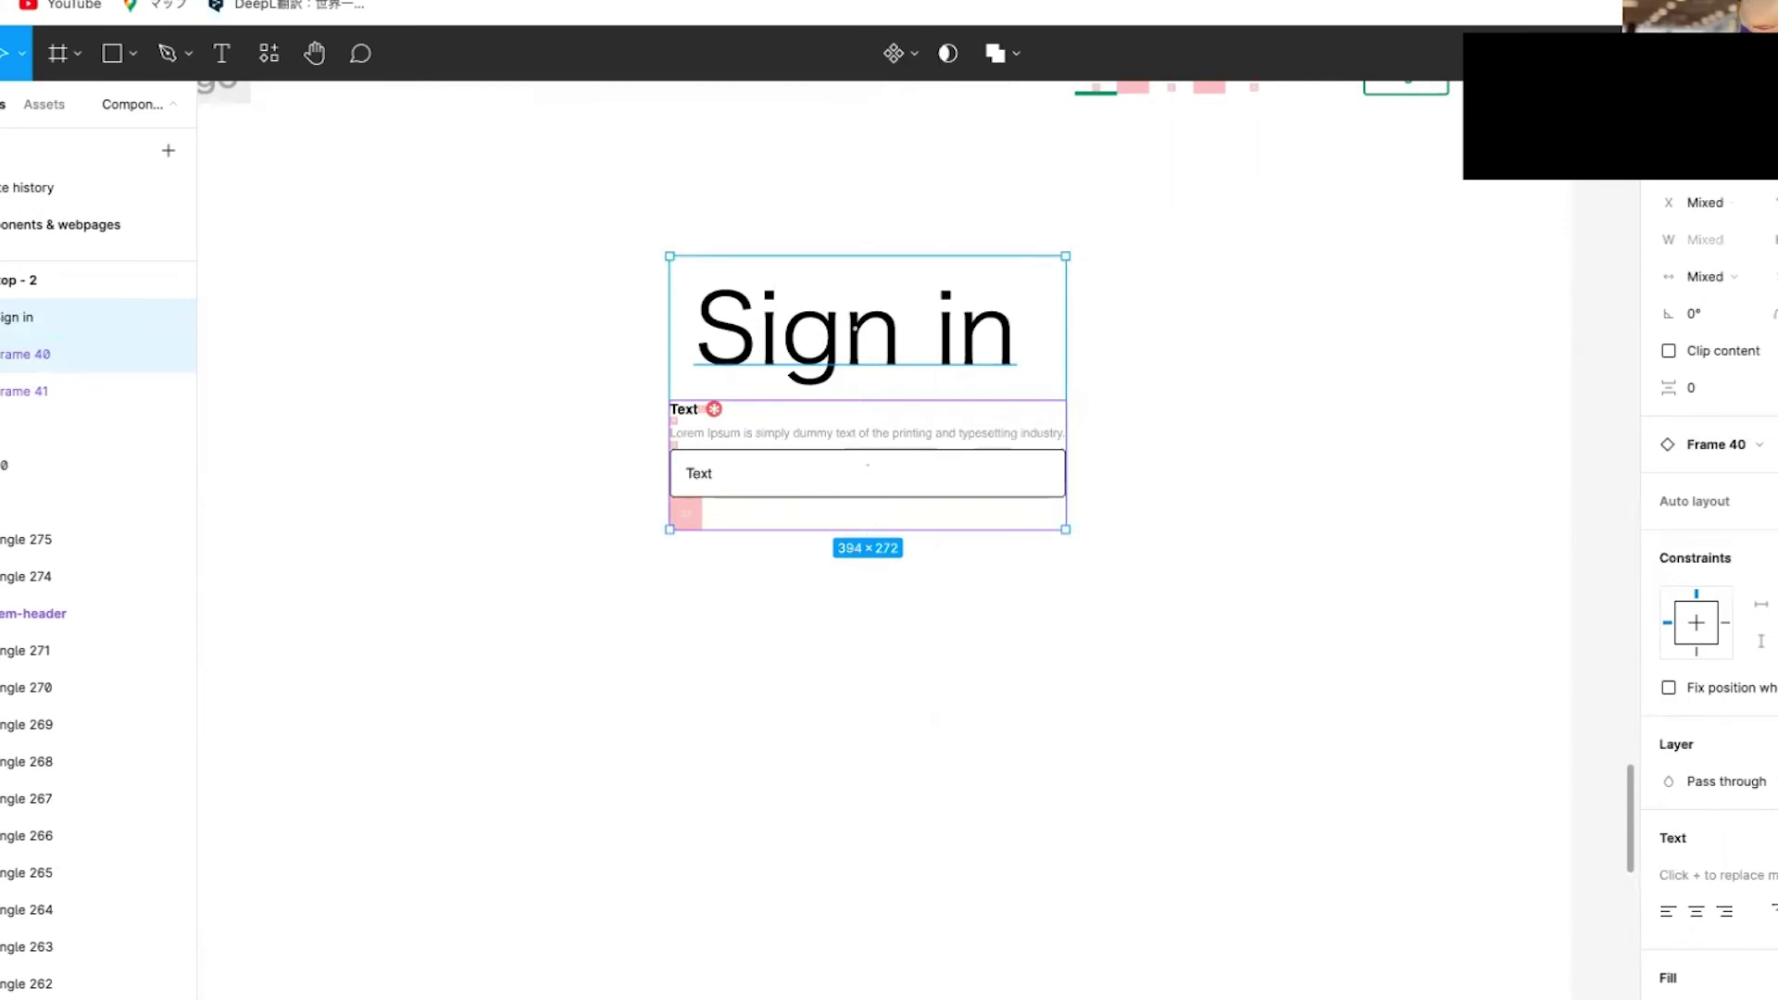
{"action": "key", "text": "shift+a"}
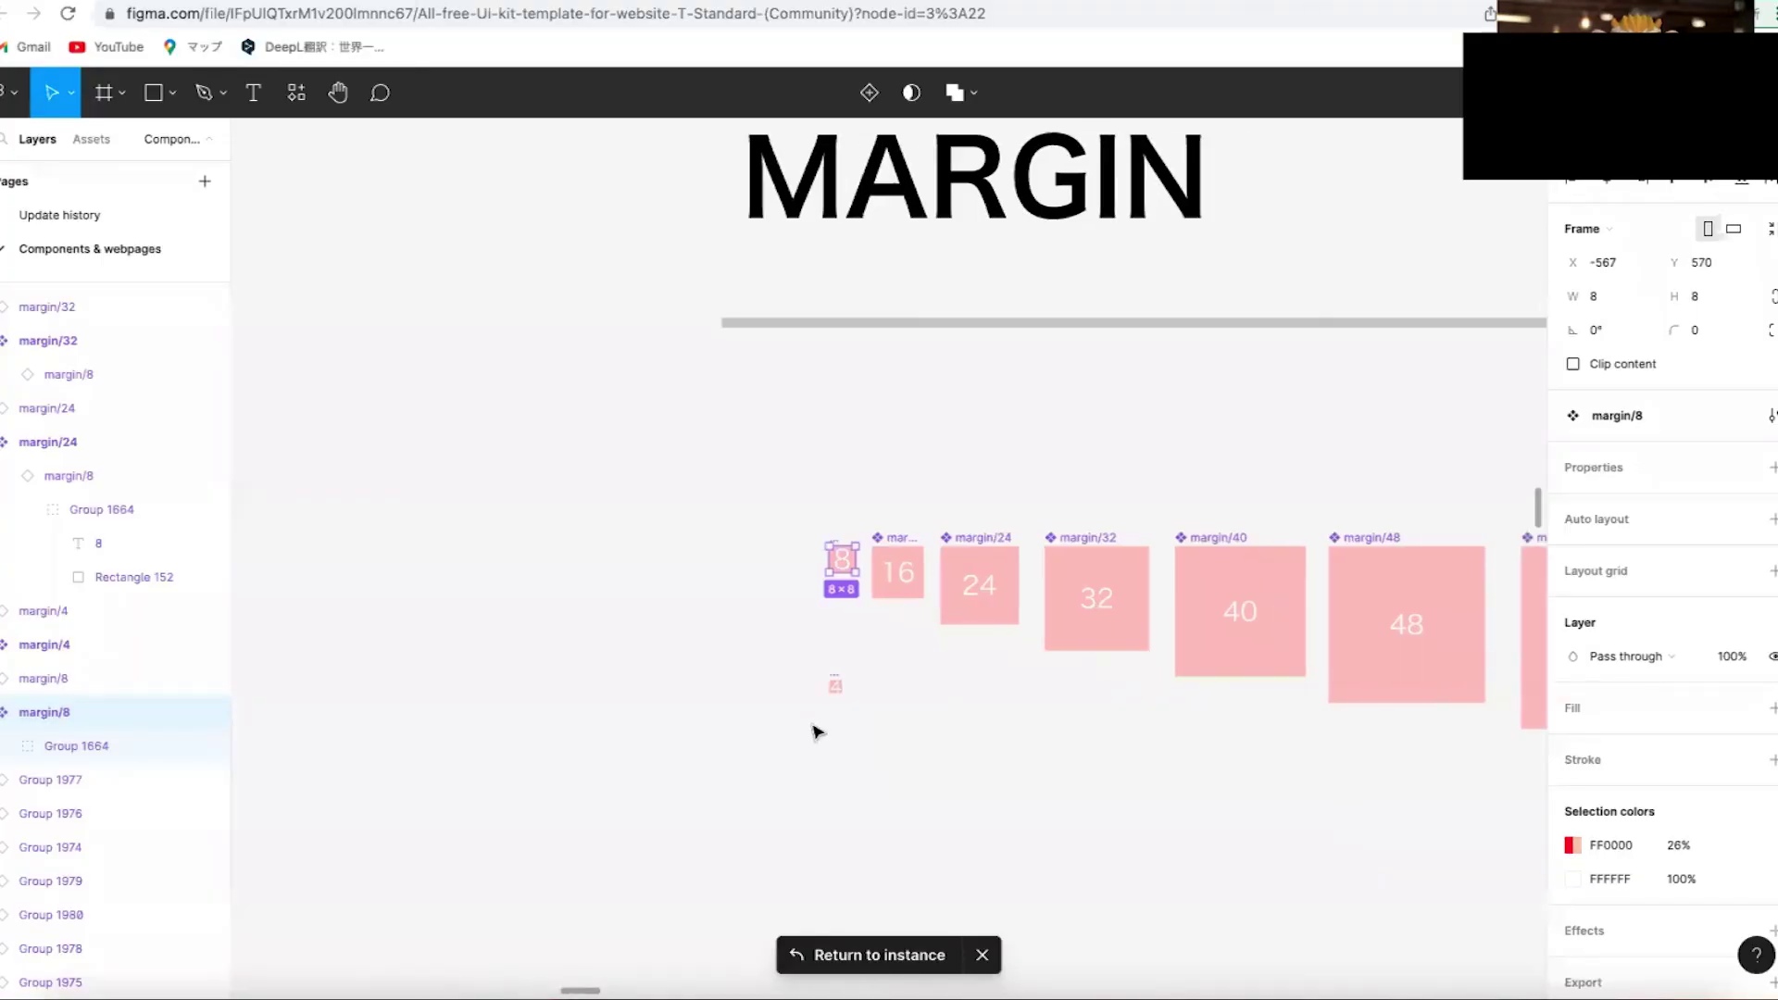
- Hide Group 1664 inside the margin/8 main component in the MARGIN section
{"action": "scroll", "coordinate": [816, 732], "scroll_direction": "right", "scroll_amount": 2}
{"action": "left_click", "coordinate": [818, 741]}
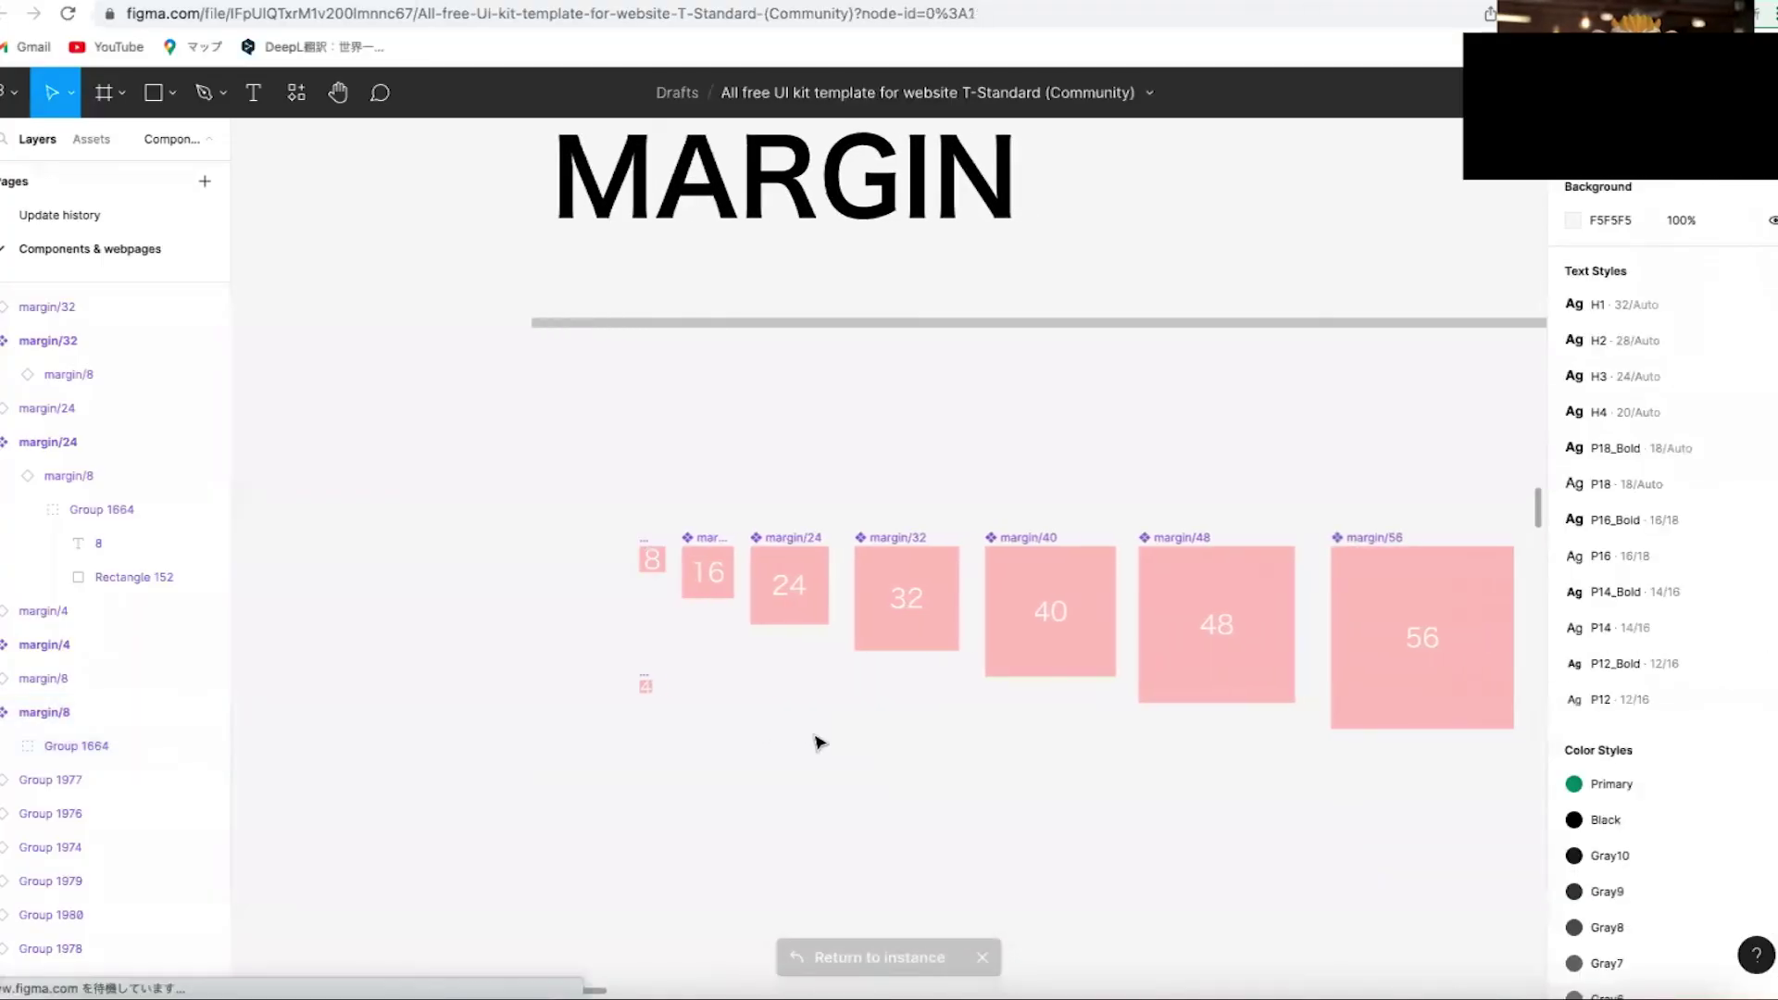
{"action": "scroll", "coordinate": [774, 676], "scroll_direction": "up", "scroll_amount": 3}
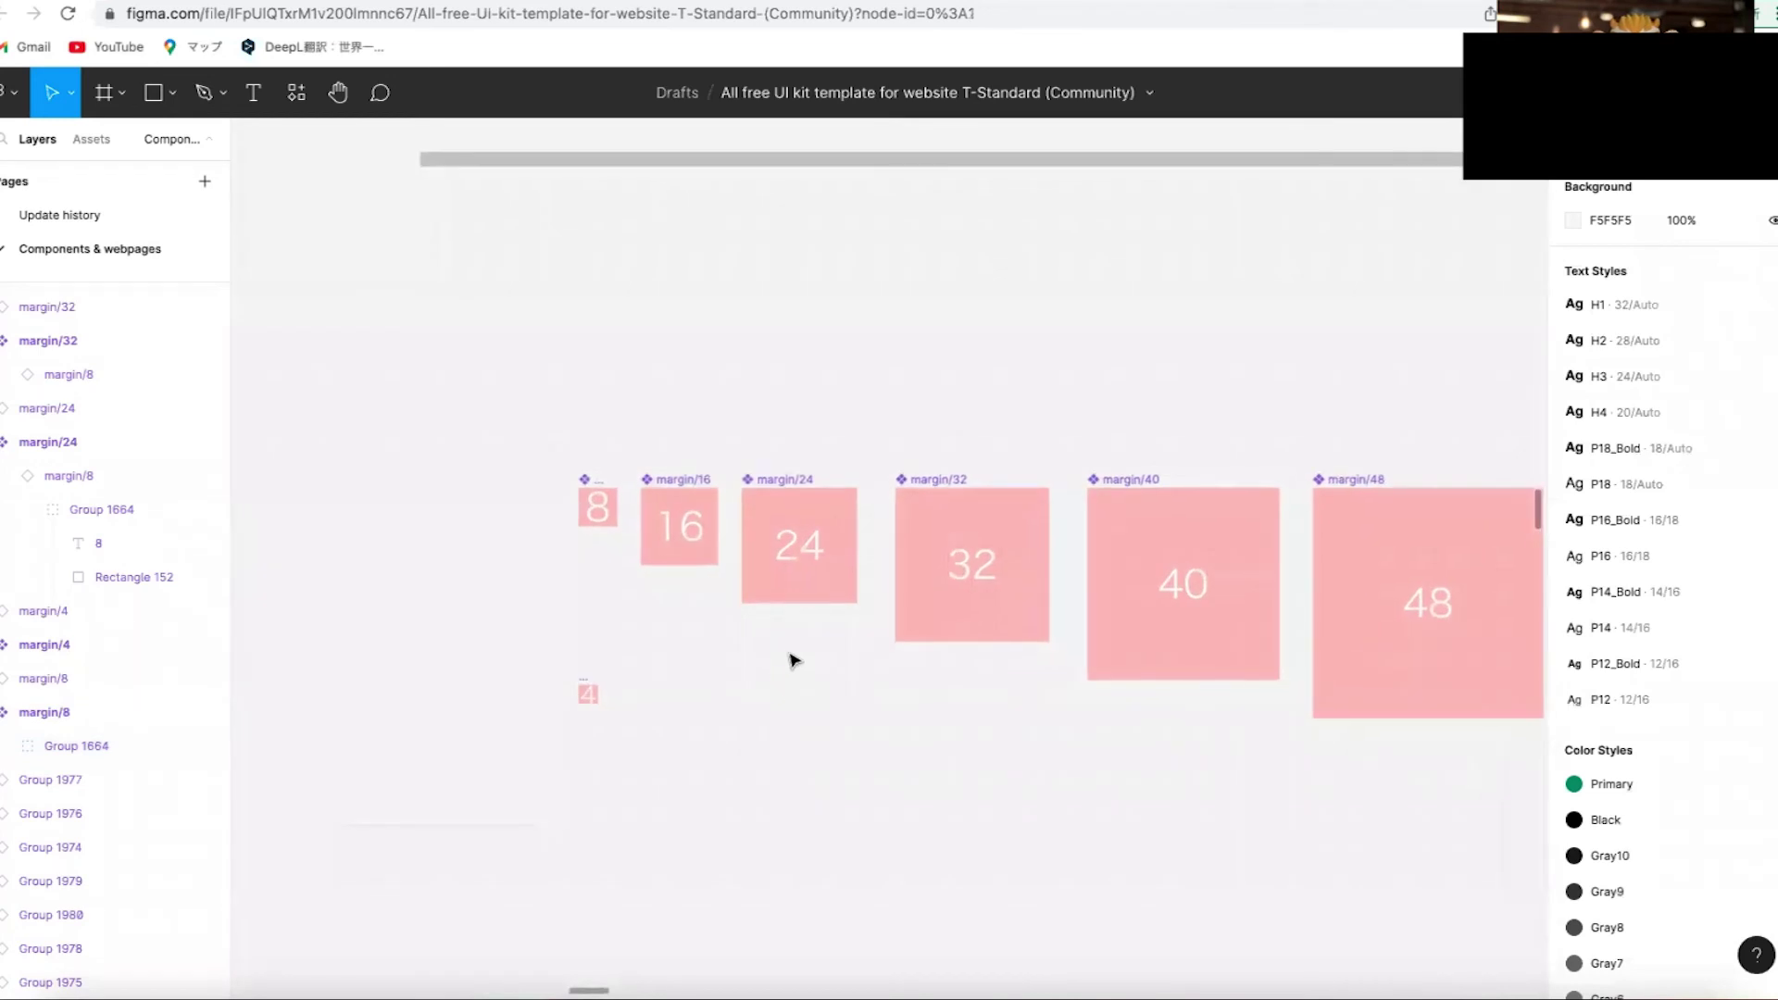
{"action": "left_click", "coordinate": [792, 576]}
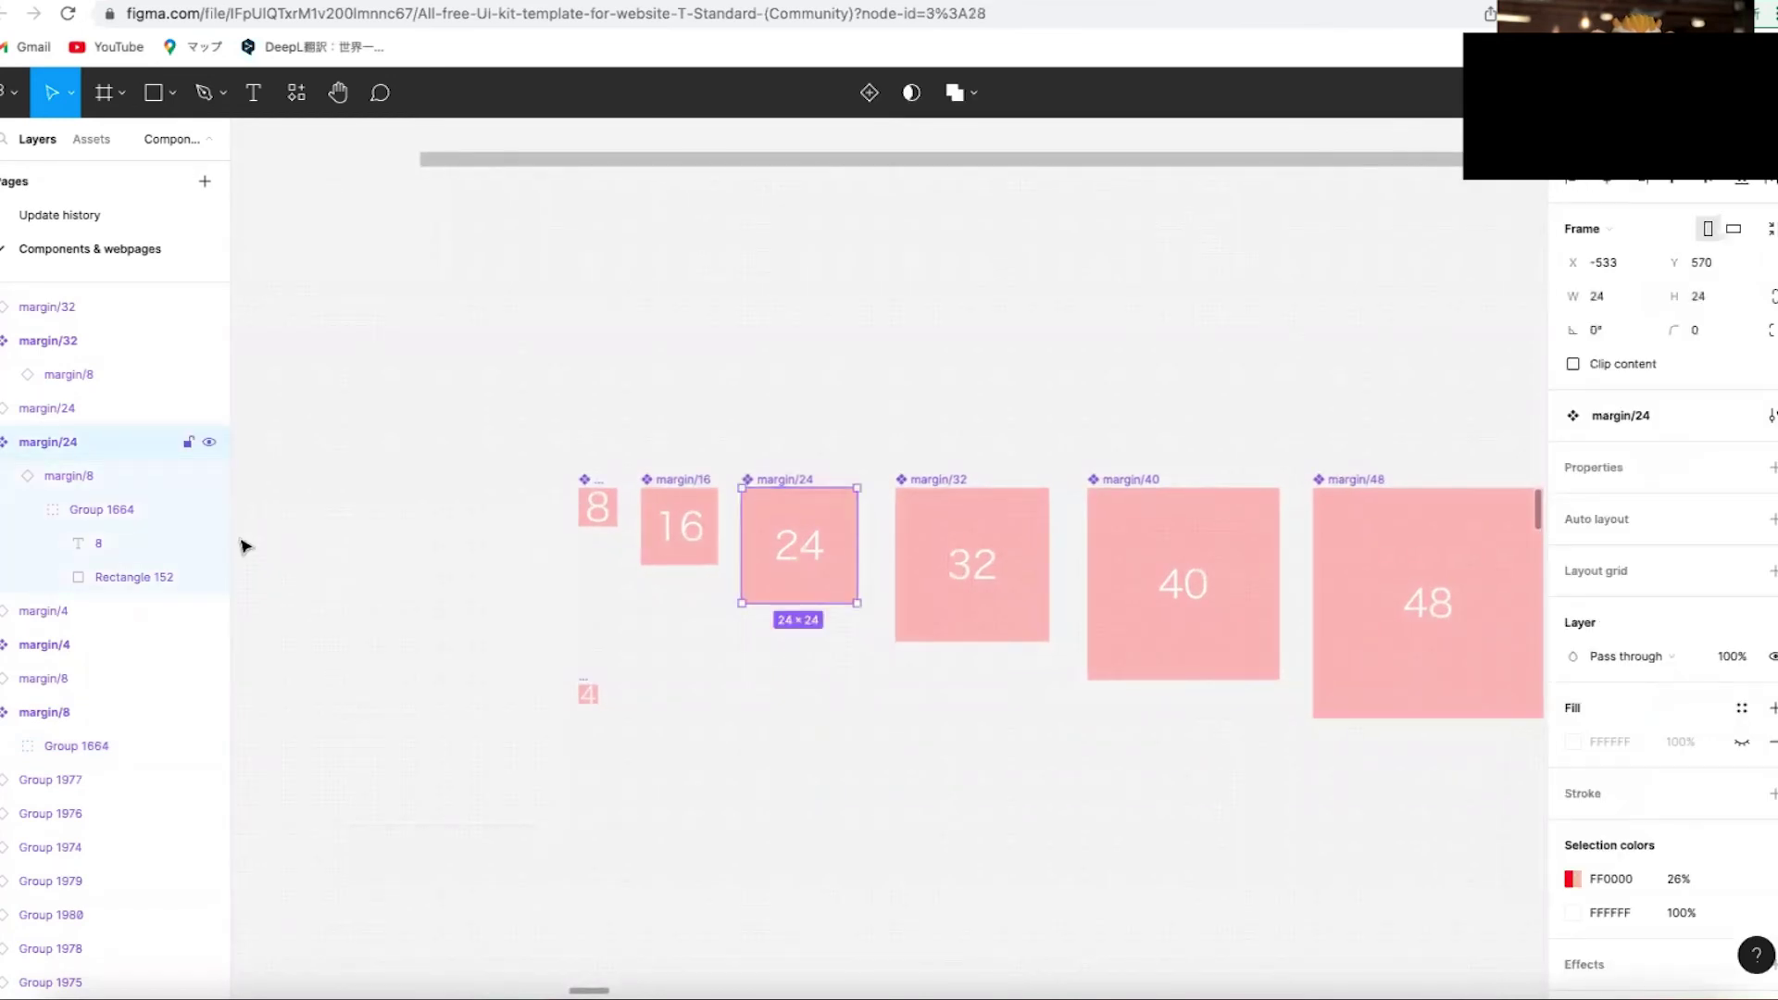
{"action": "left_click", "coordinate": [993, 568]}
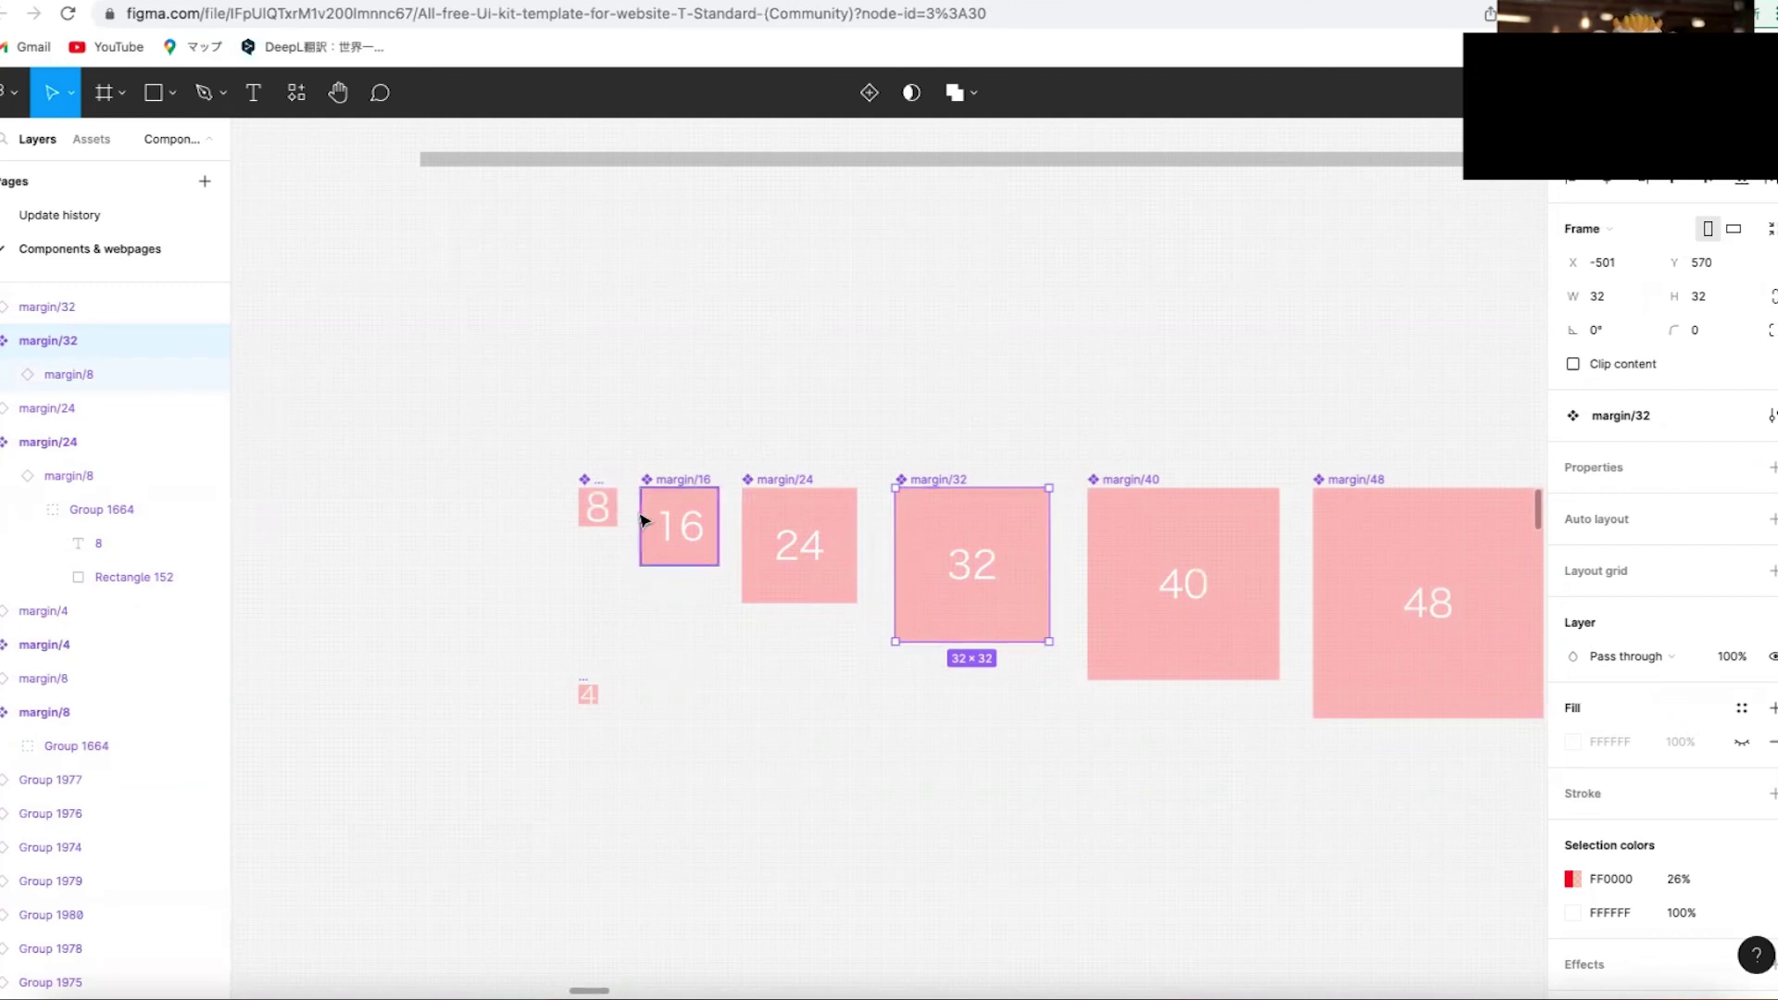
{"action": "left_click", "coordinate": [597, 507]}
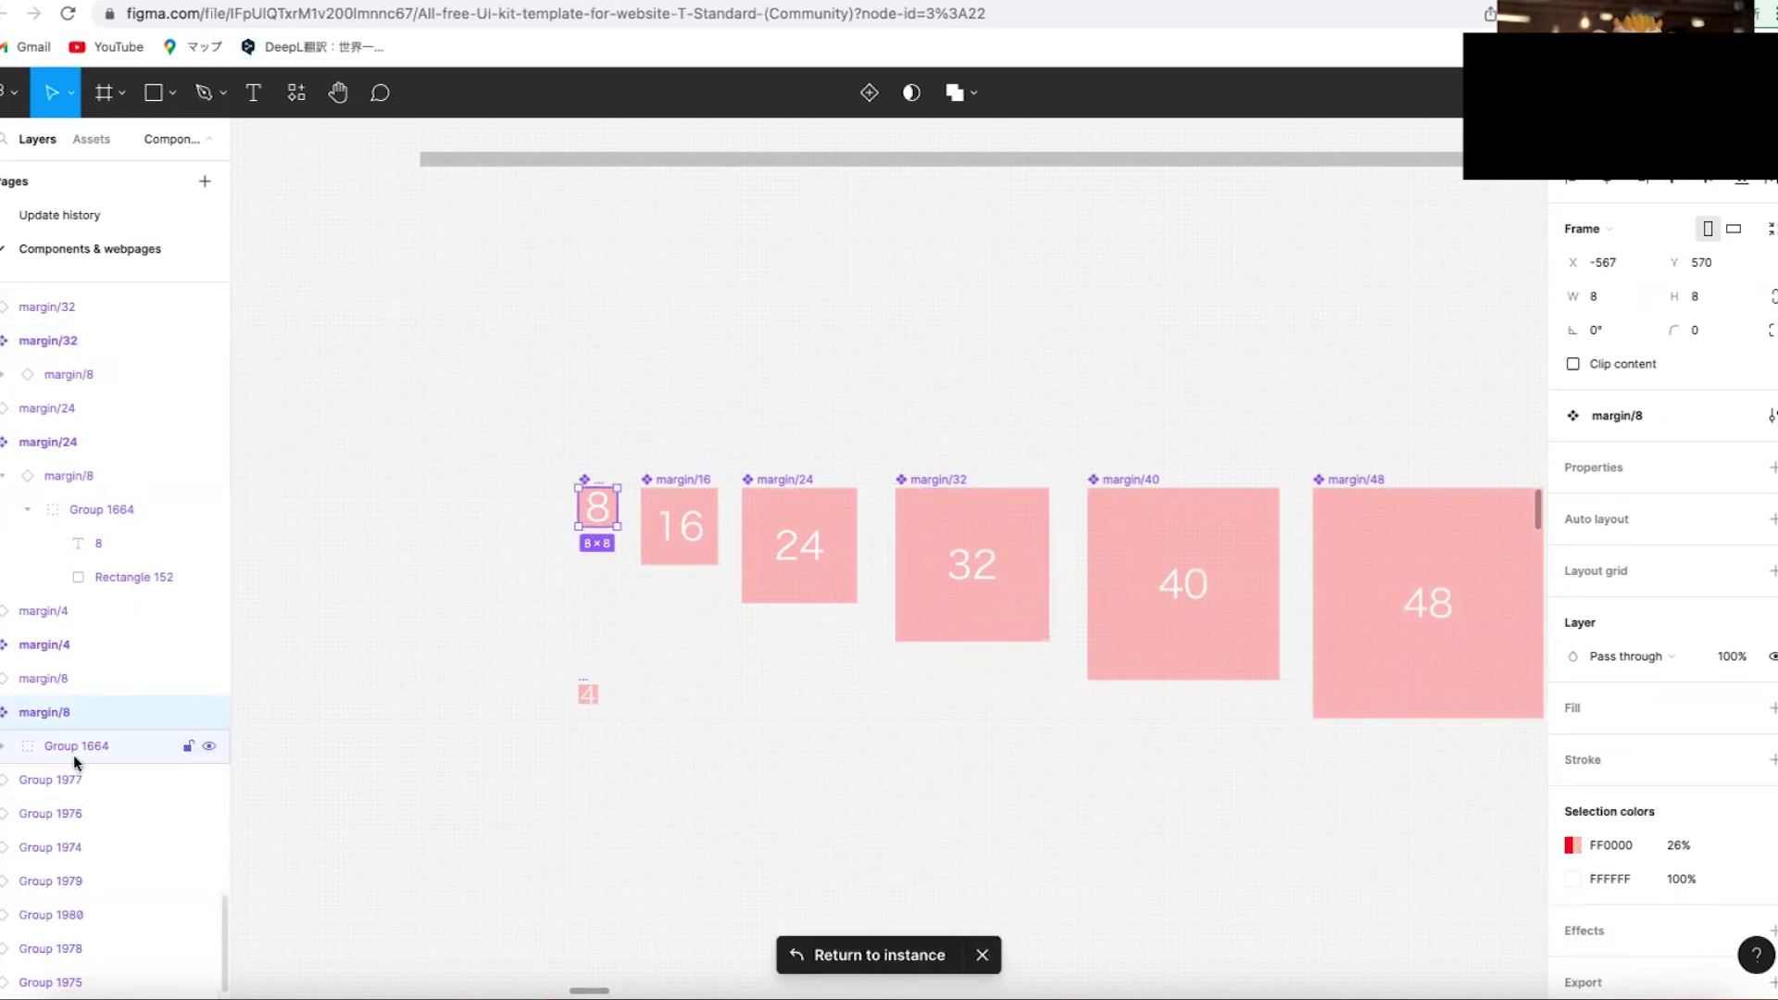
{"action": "left_click", "coordinate": [5, 747]}
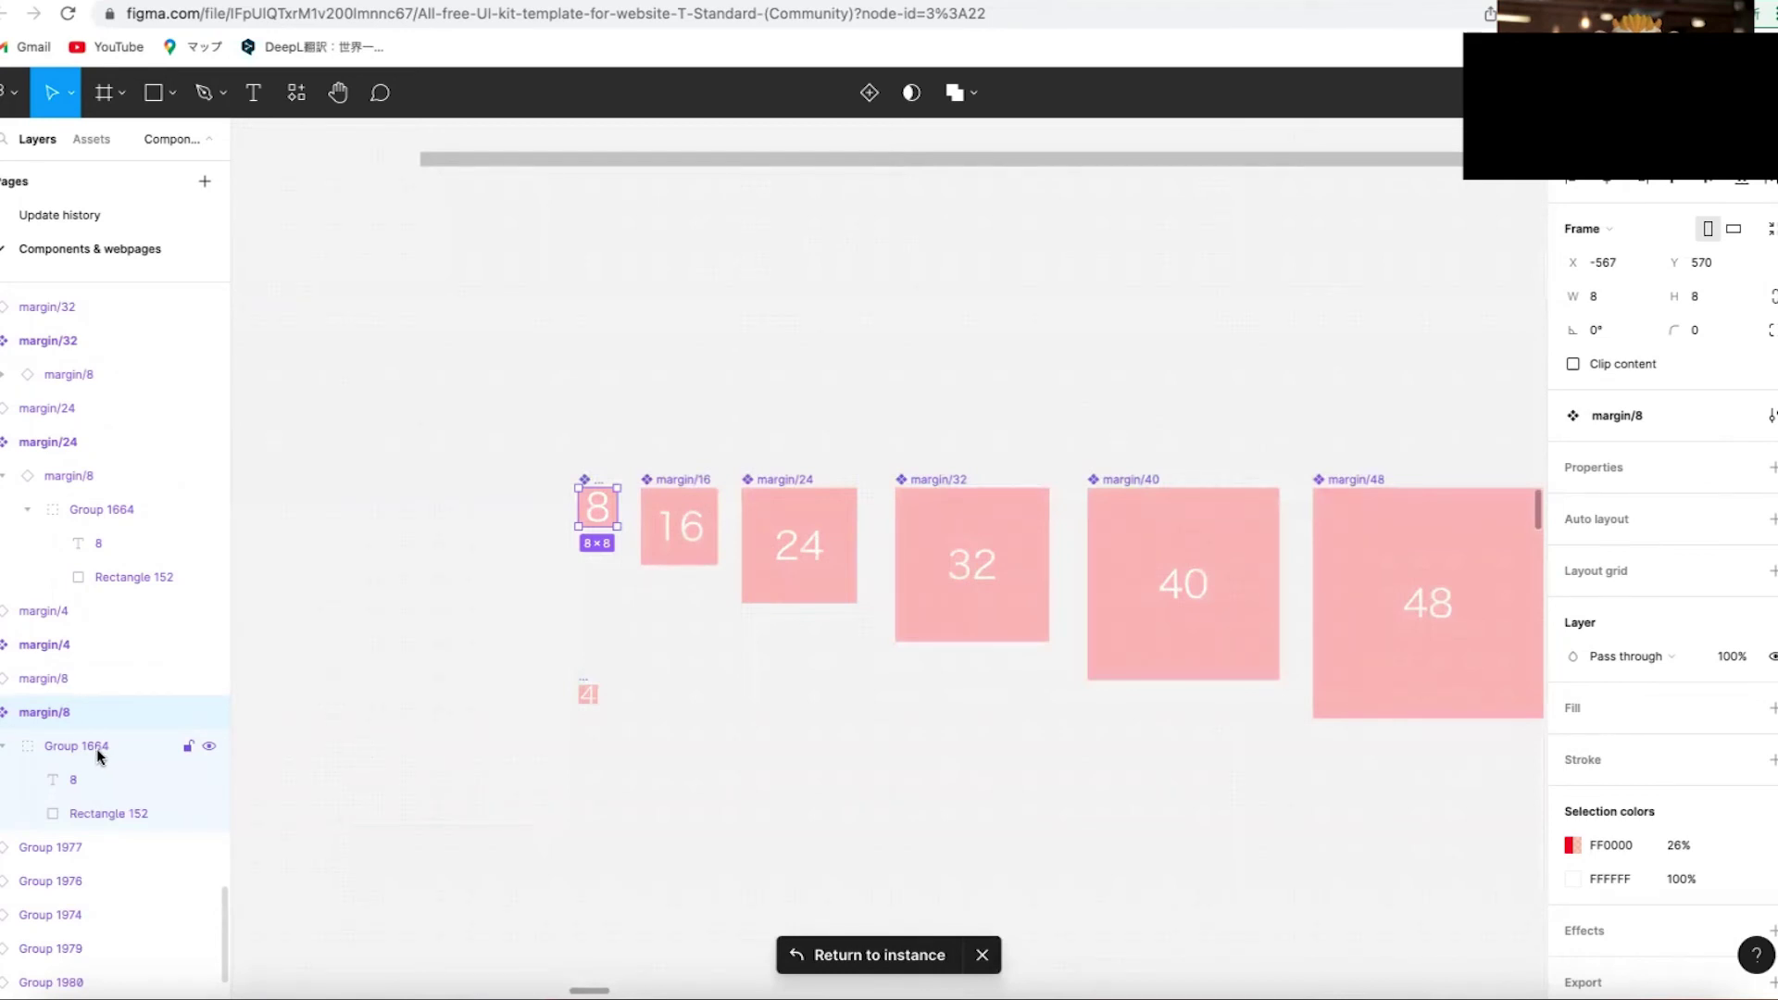
{"action": "left_click", "coordinate": [208, 750]}
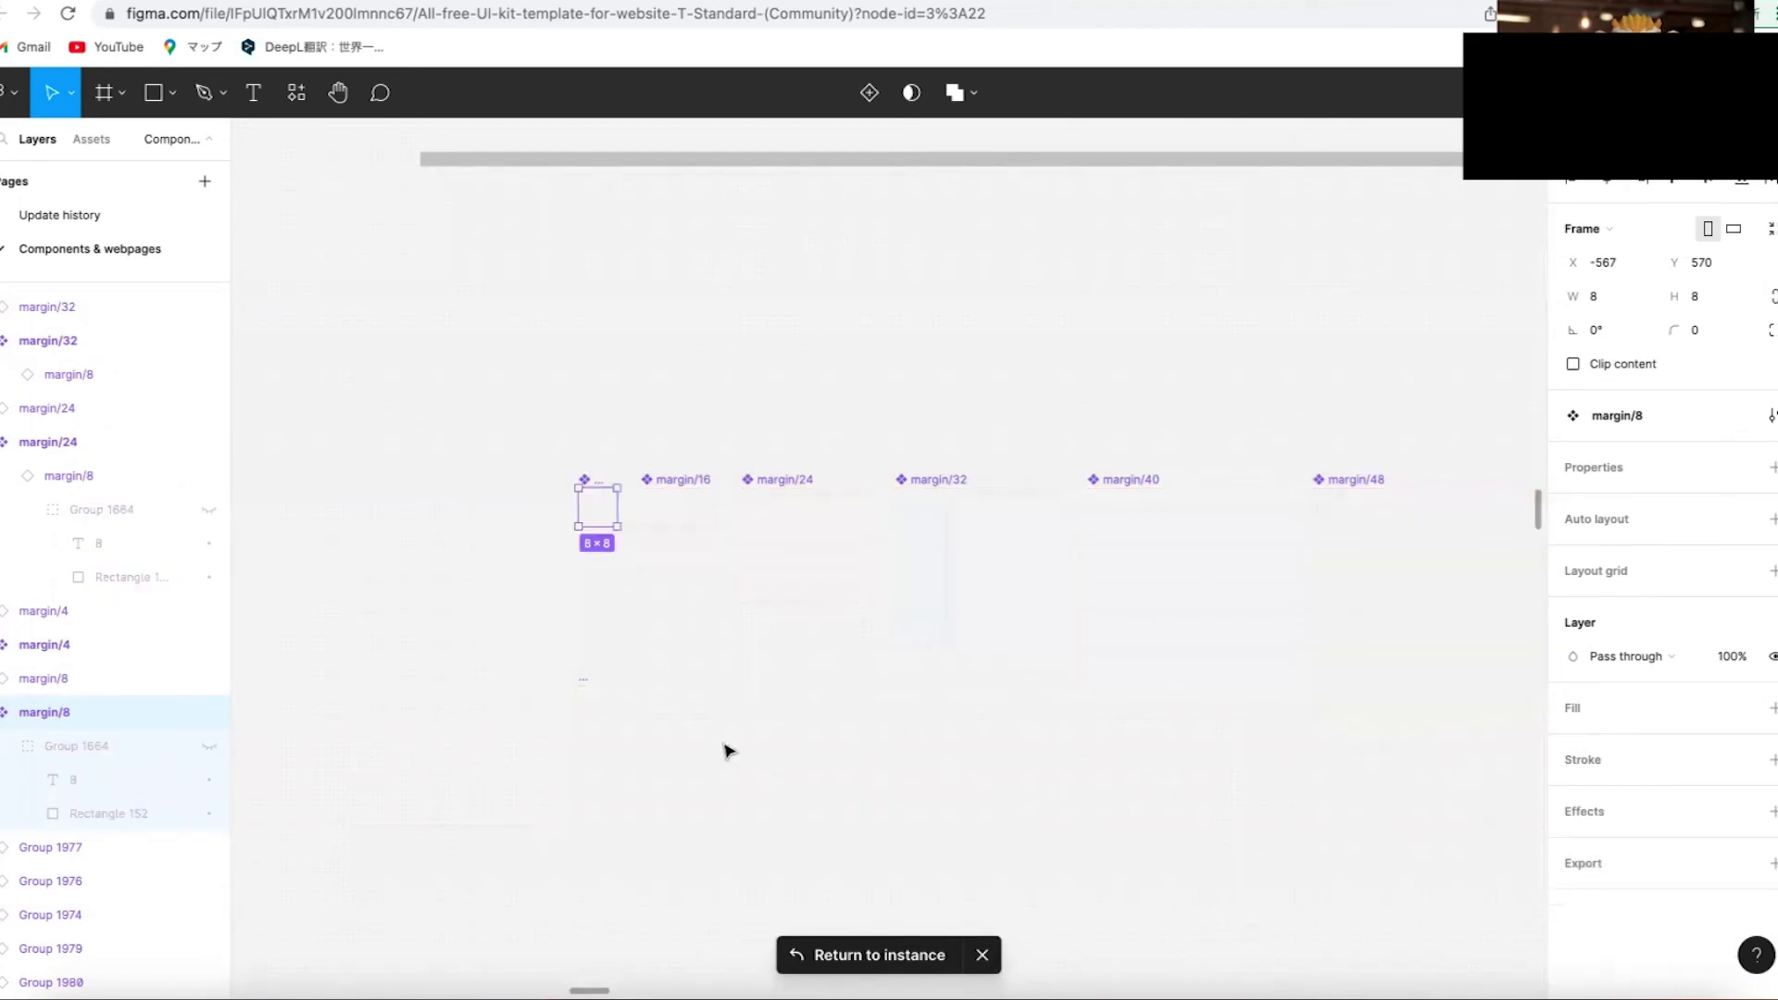
- Examine the spacing of the Desktop - 2 sign-in page with the margin squares hidden
{"action": "scroll", "coordinate": [727, 752], "scroll_direction": "down", "scroll_amount": 5}
{"action": "scroll", "coordinate": [728, 751], "scroll_direction": "down", "scroll_amount": 5}
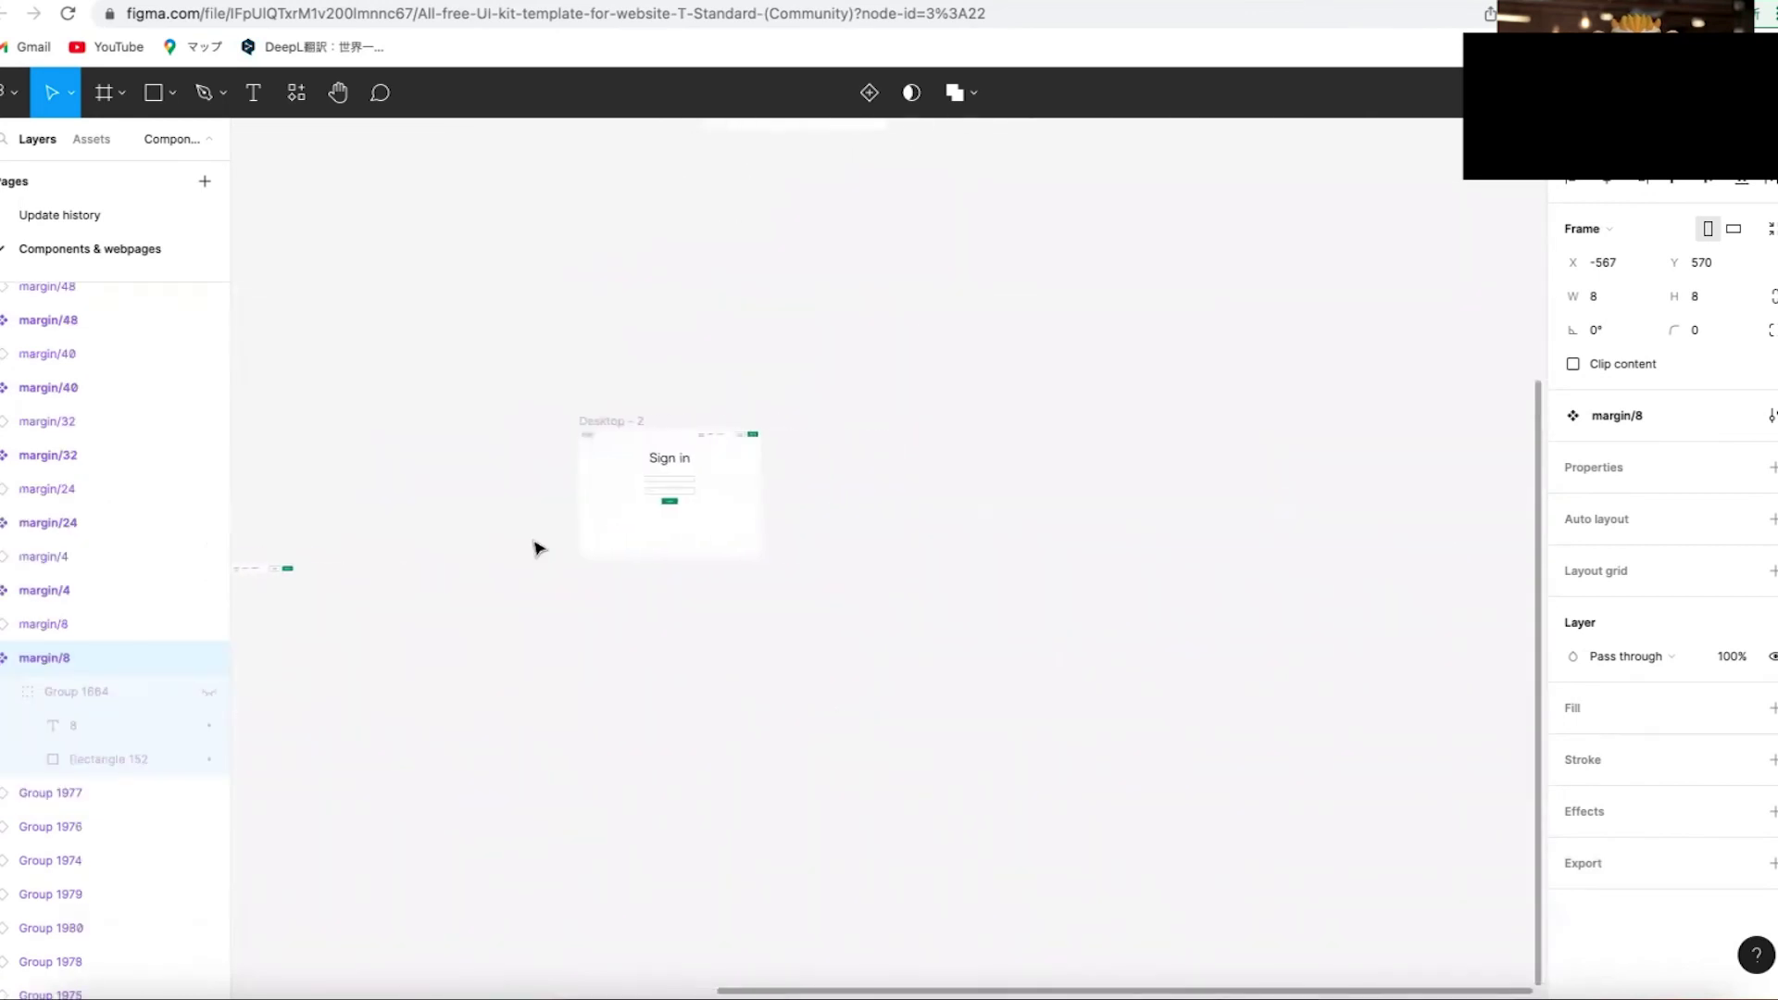
{"action": "scroll", "coordinate": [648, 483], "scroll_direction": "up", "scroll_amount": 5}
{"action": "scroll", "coordinate": [648, 487], "scroll_direction": "up", "scroll_amount": 3}
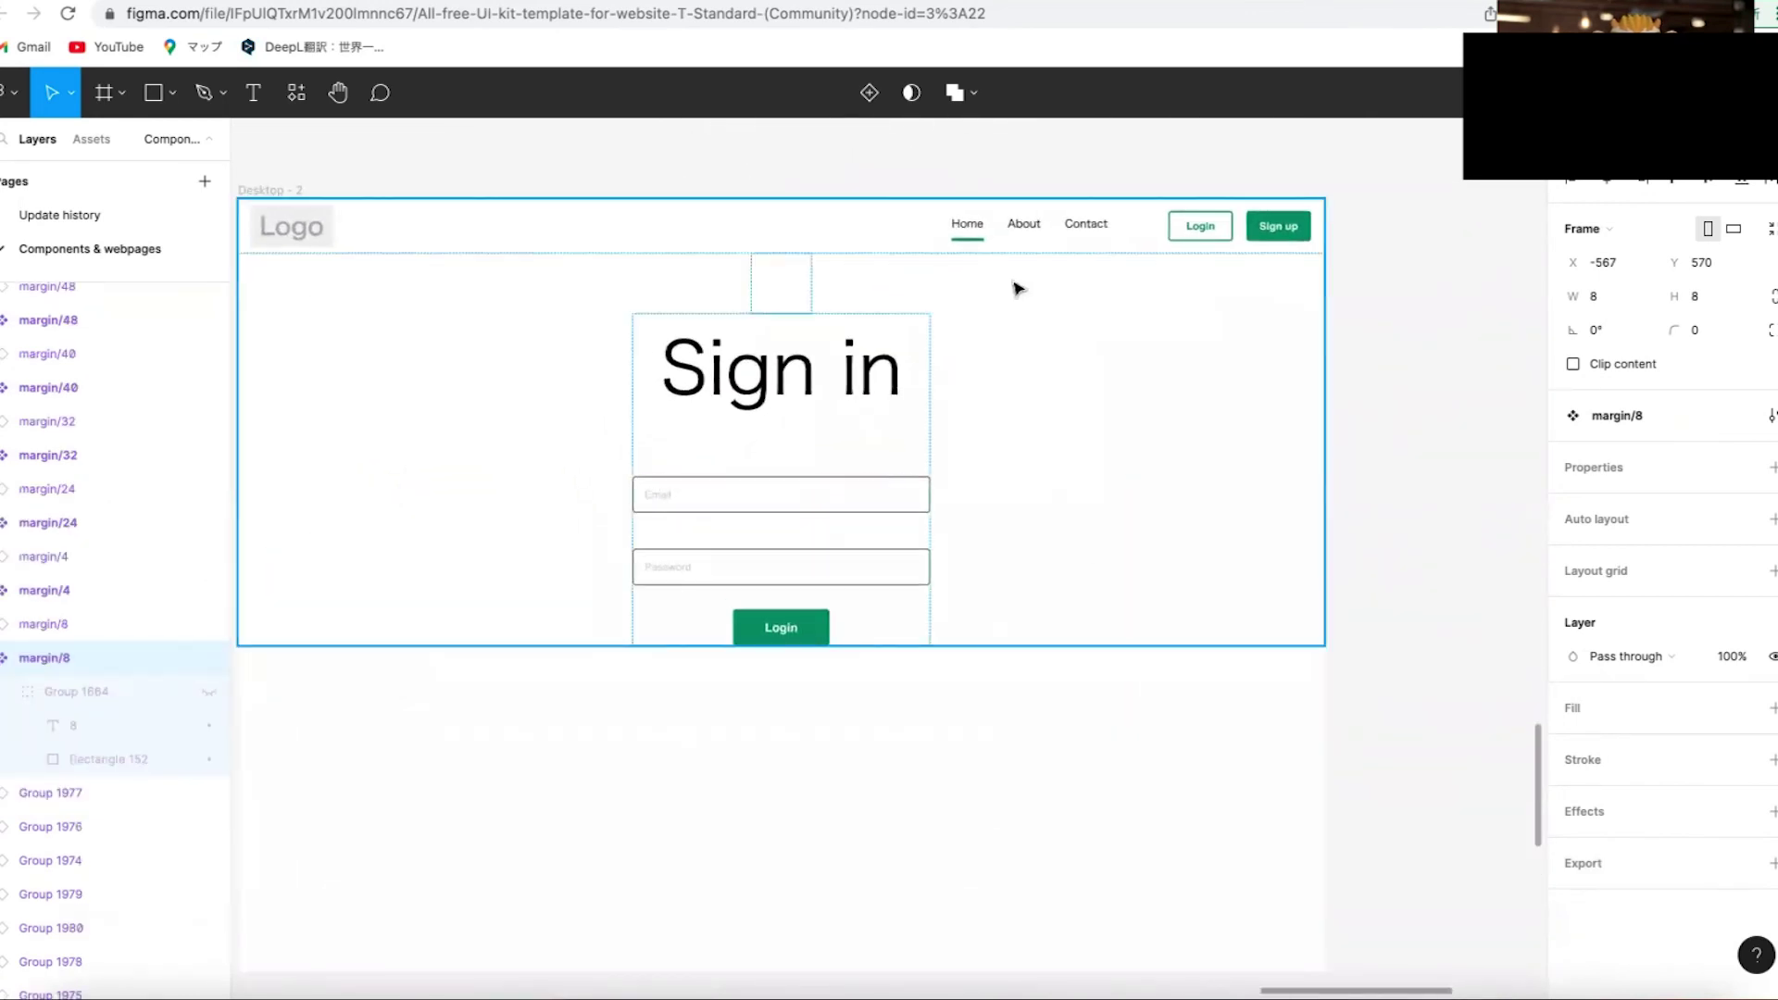
{"action": "scroll", "coordinate": [1269, 755], "scroll_direction": "left", "scroll_amount": 2}
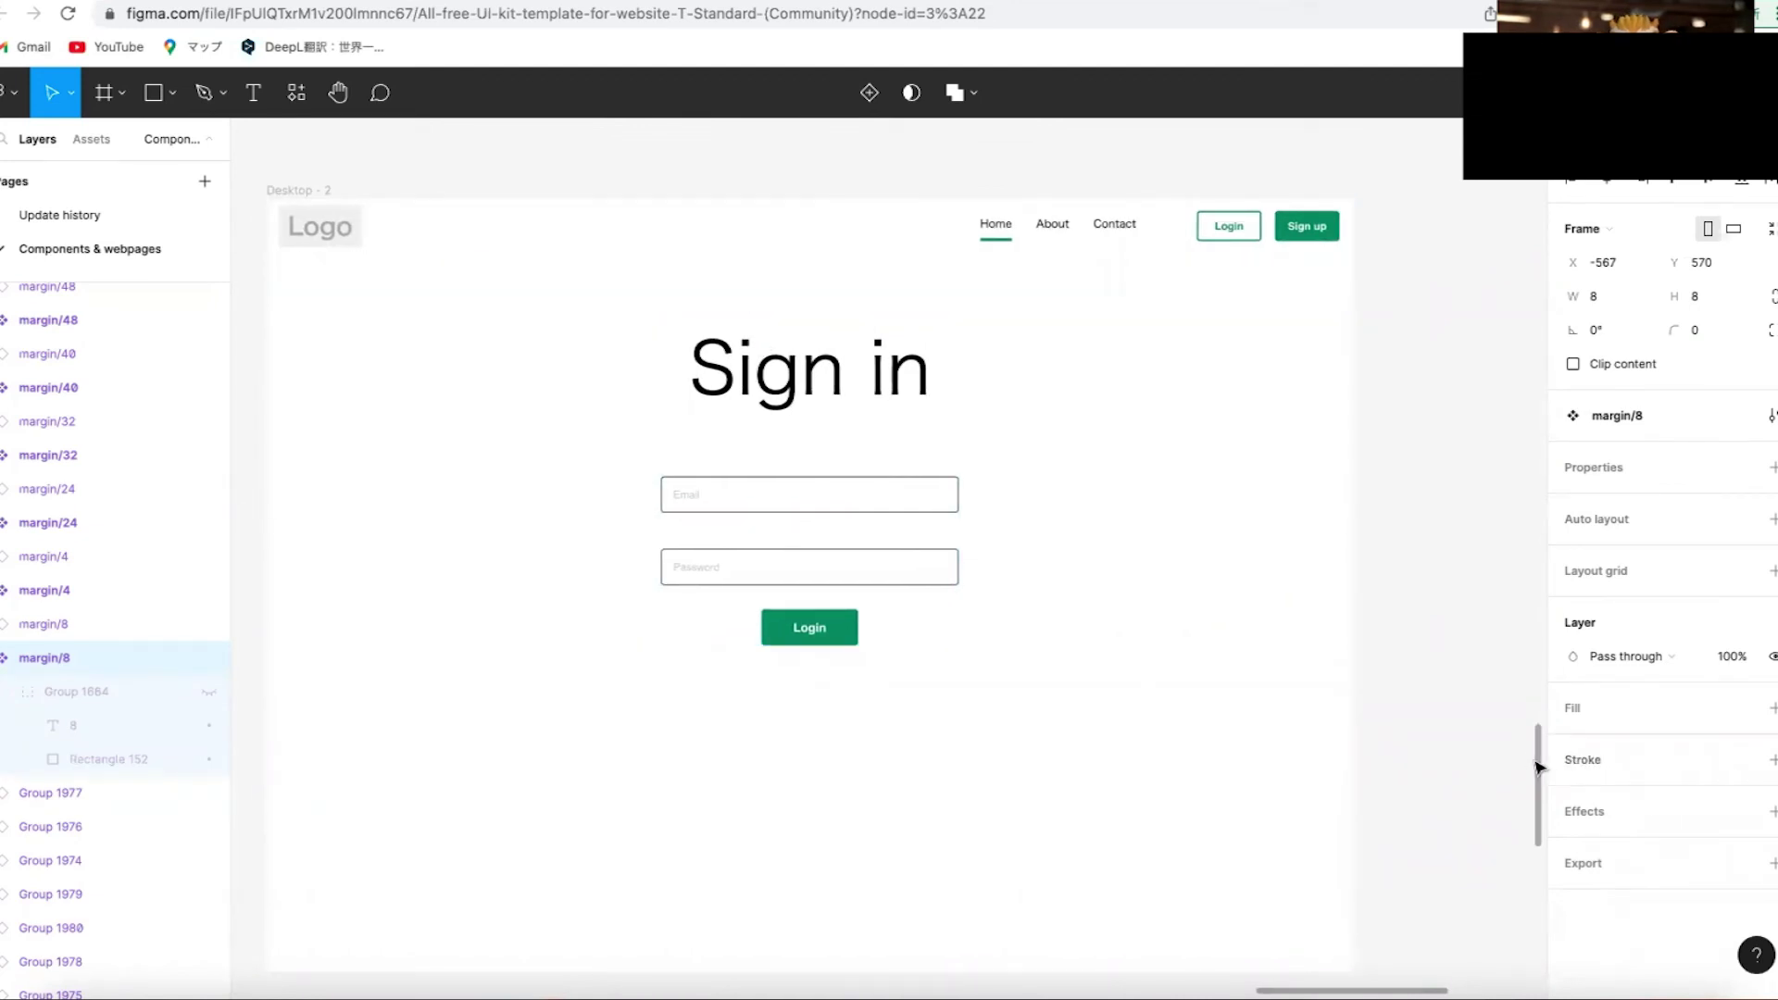
{"action": "scroll", "coordinate": [1536, 767], "scroll_direction": "down", "scroll_amount": 1}
{"action": "scroll", "coordinate": [1534, 764], "scroll_direction": "left", "scroll_amount": 2}
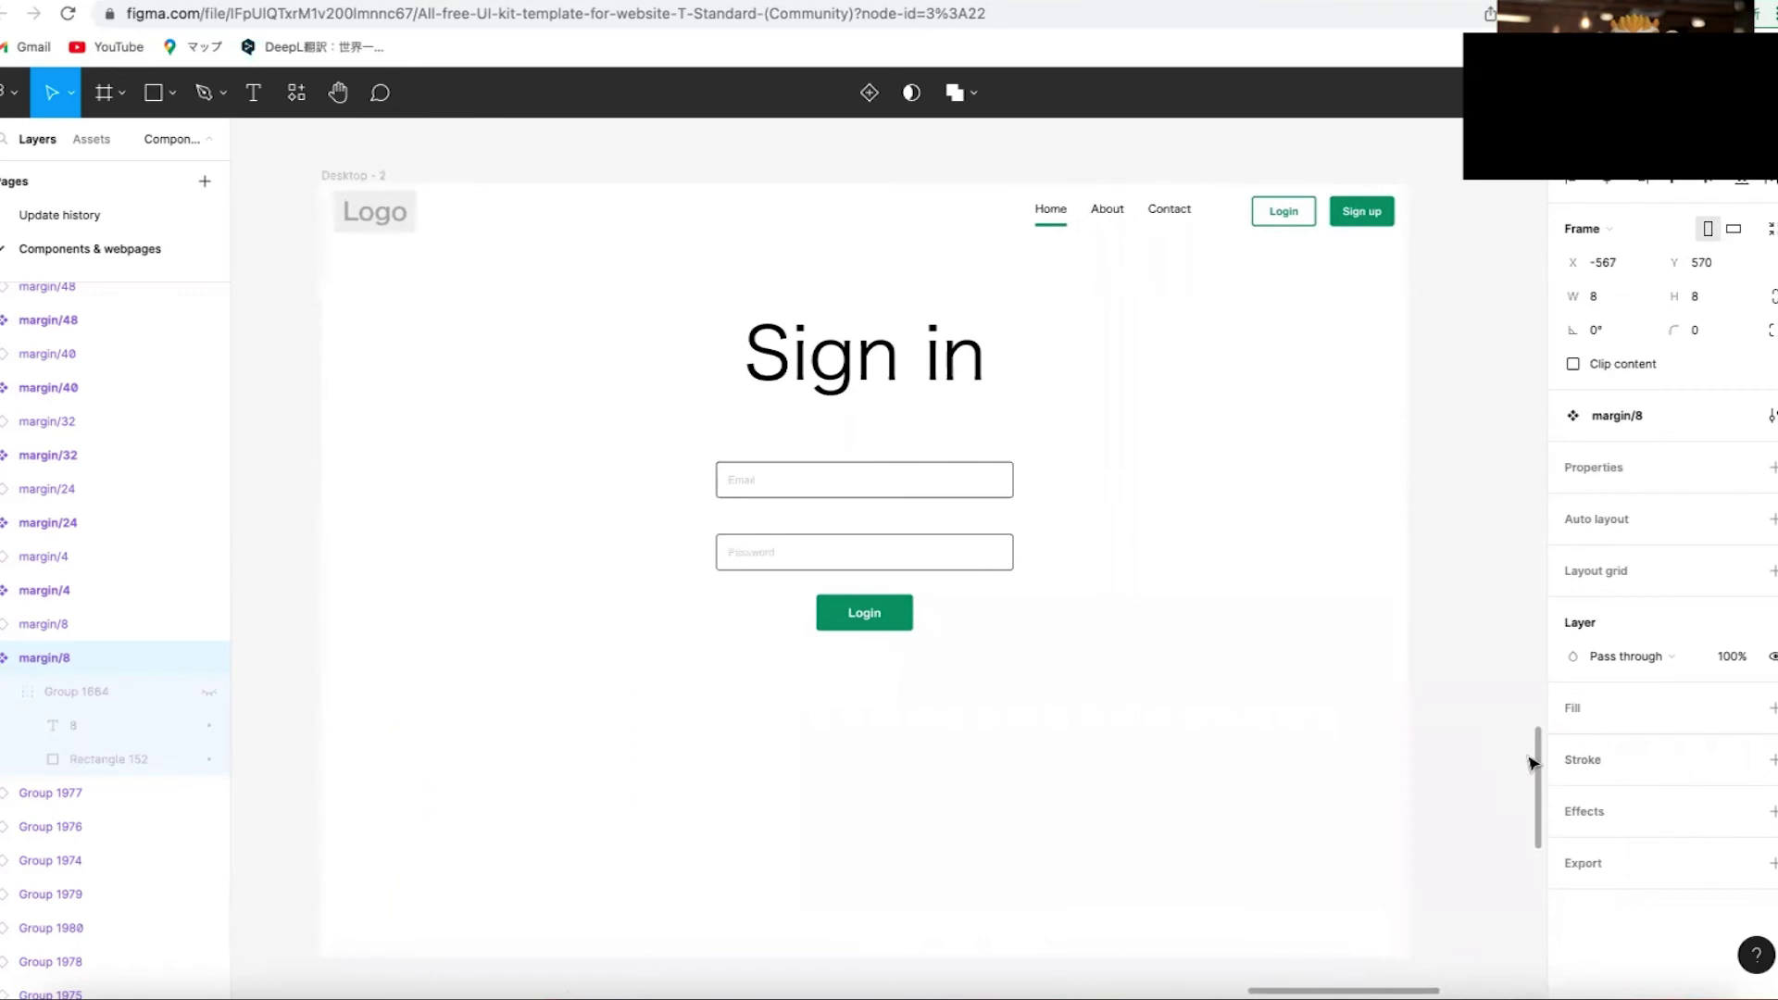